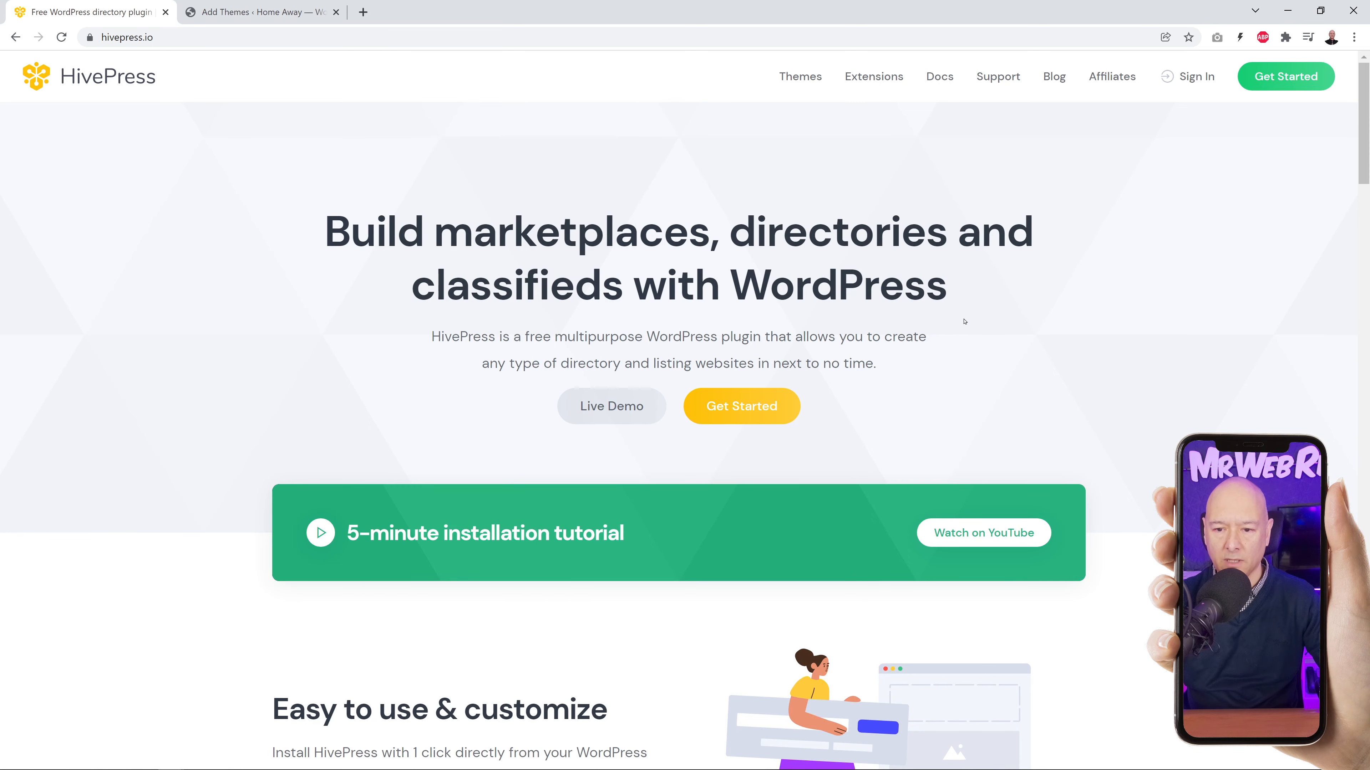
Browse the HivePress theme catalogue and open the details page of the free ListingHive theme.
click(801, 76)
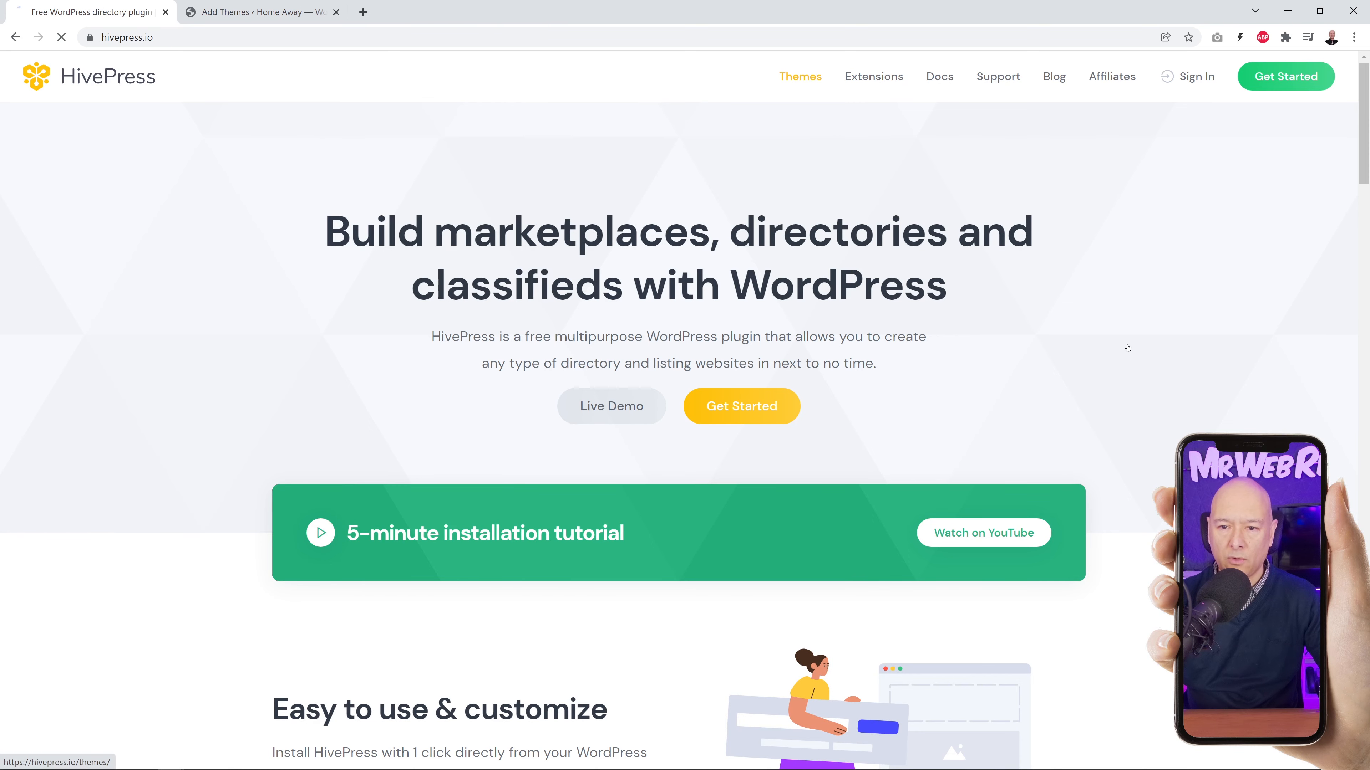
scroll(540, 447, down, 2)
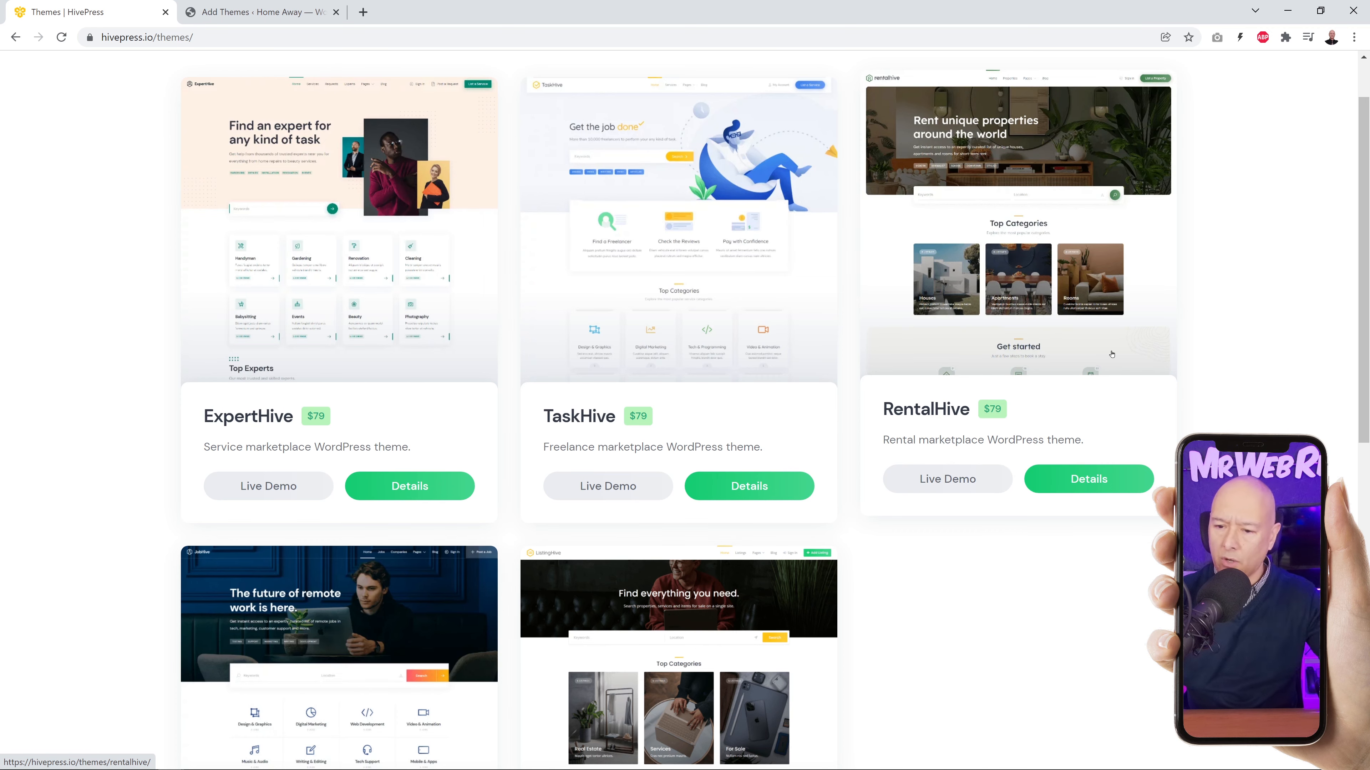
scroll(1238, 378, down, 6)
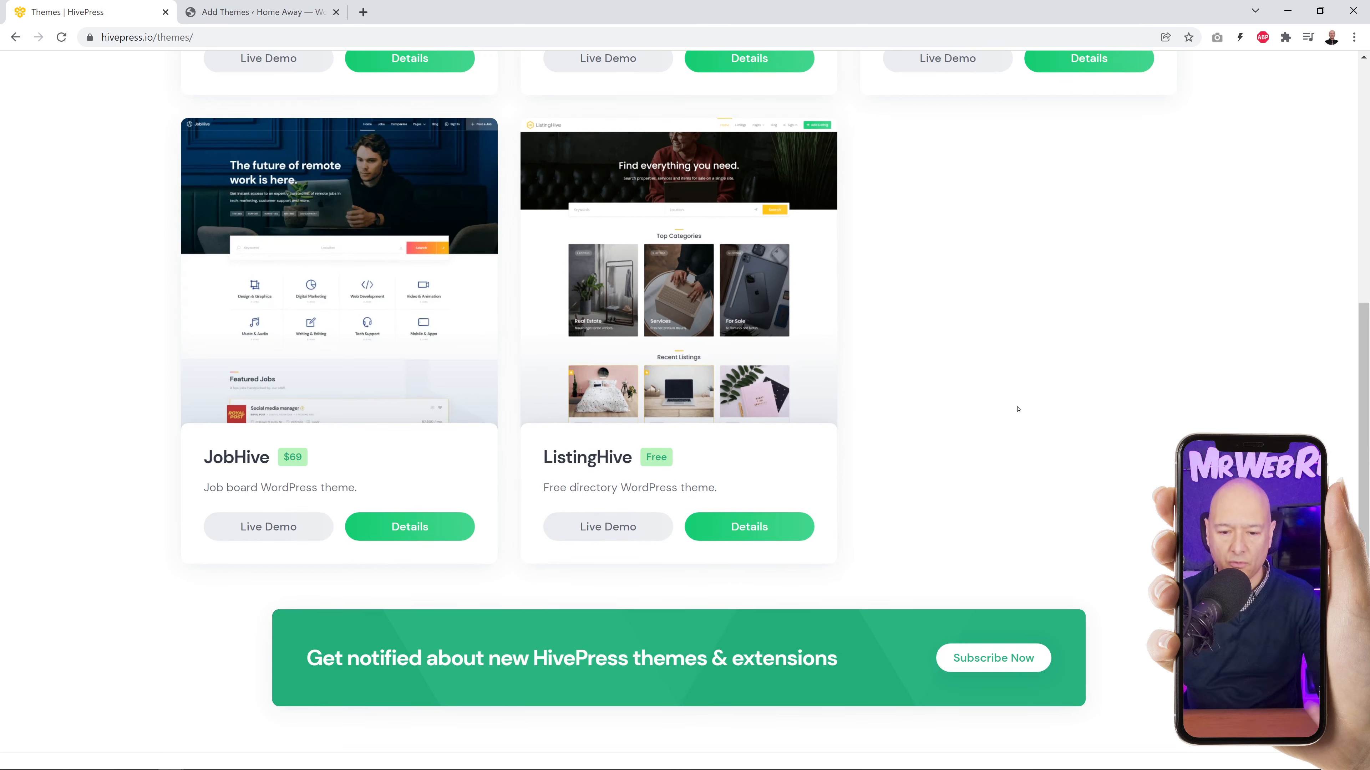
click(642, 339)
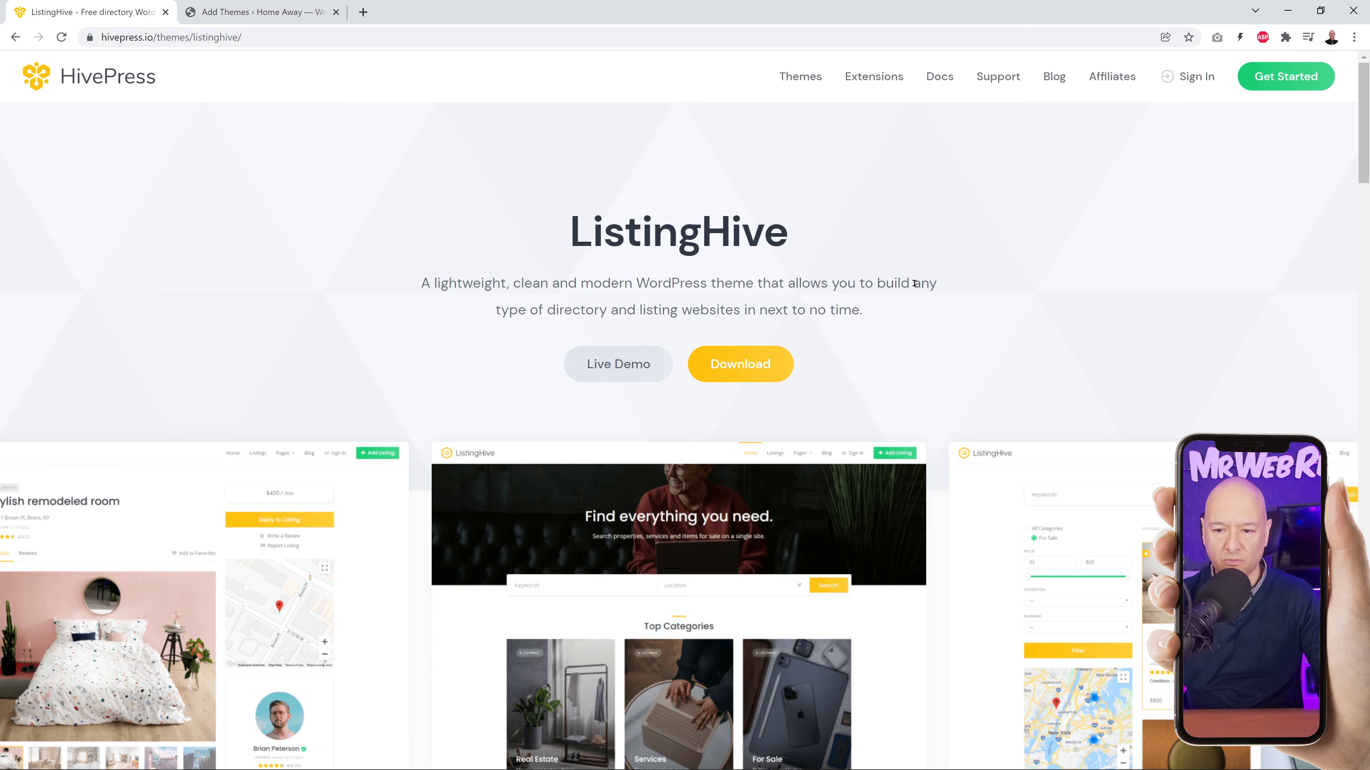
drag(912, 284, 859, 316)
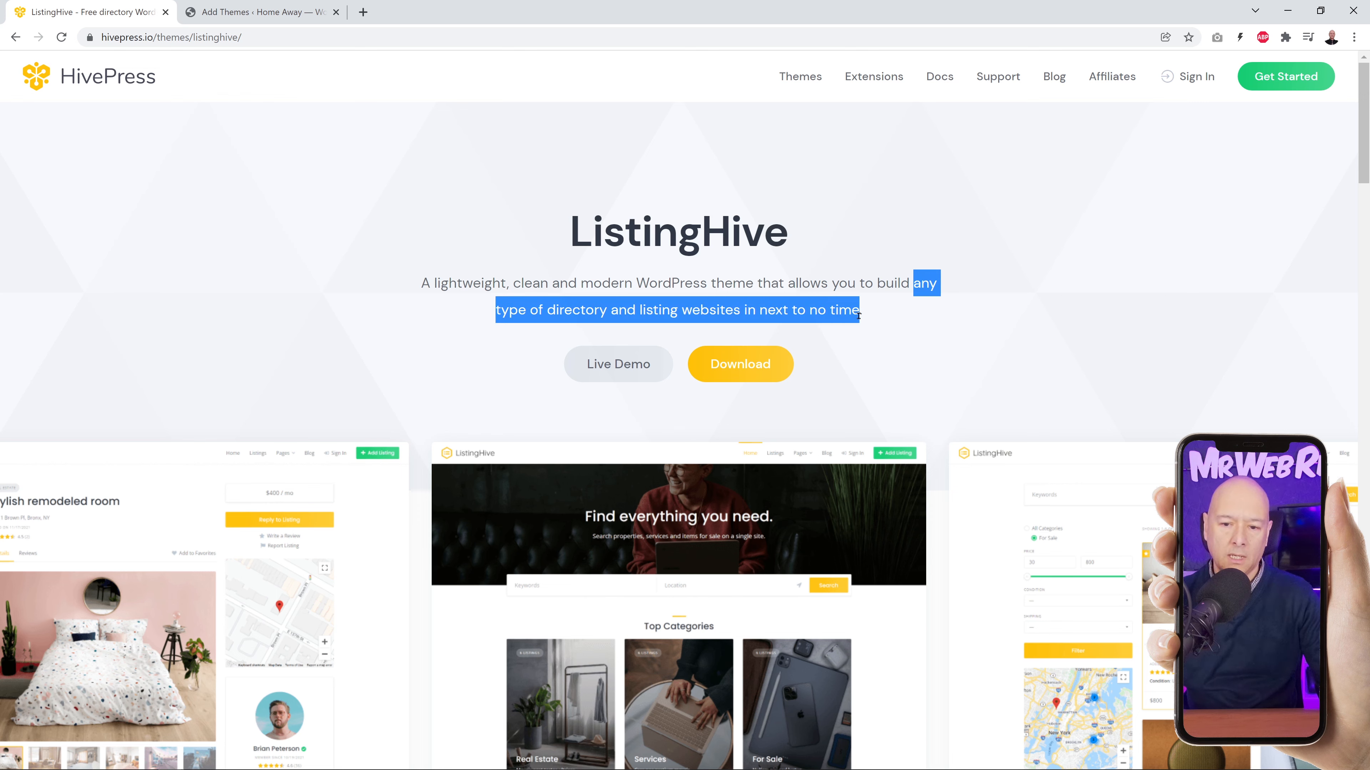
click(883, 316)
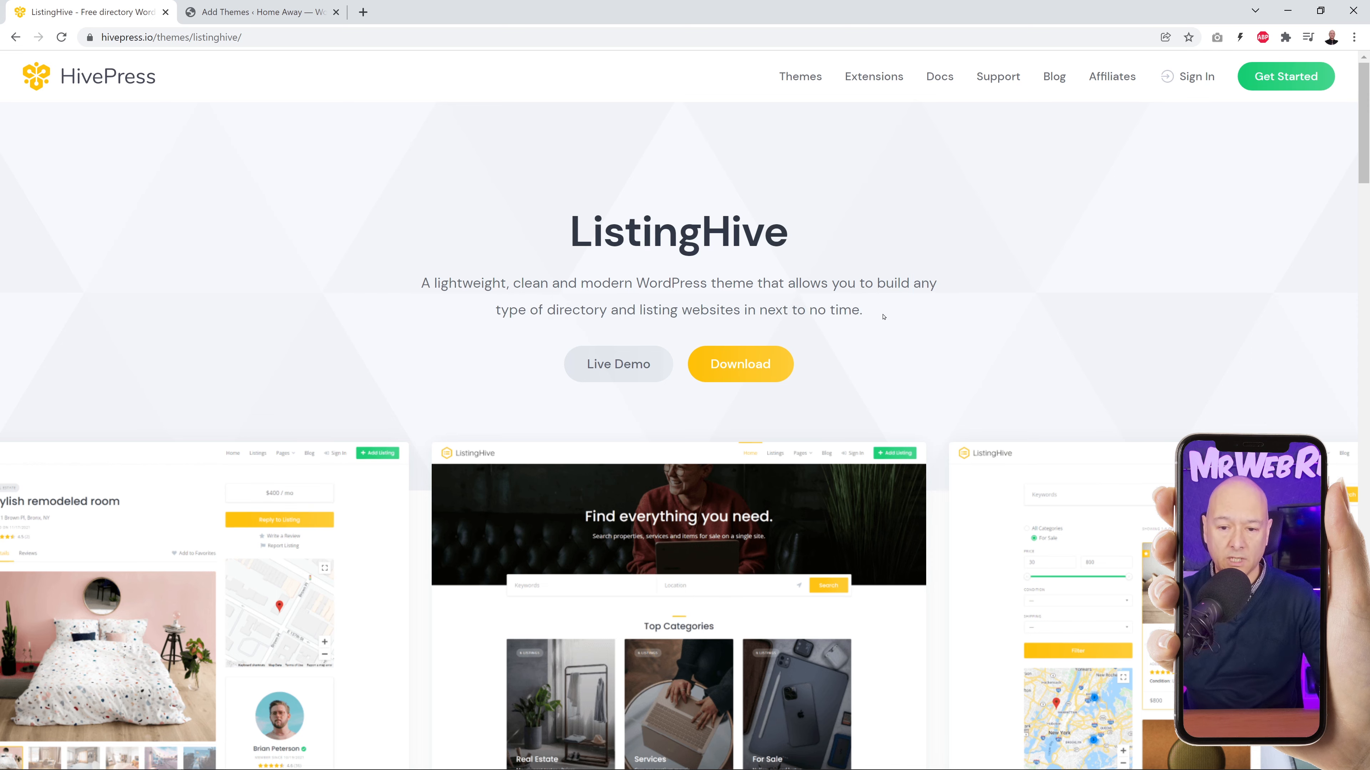
Open ListingHive's WordPress.org download page and copy the theme's name from its heading.
click(758, 356)
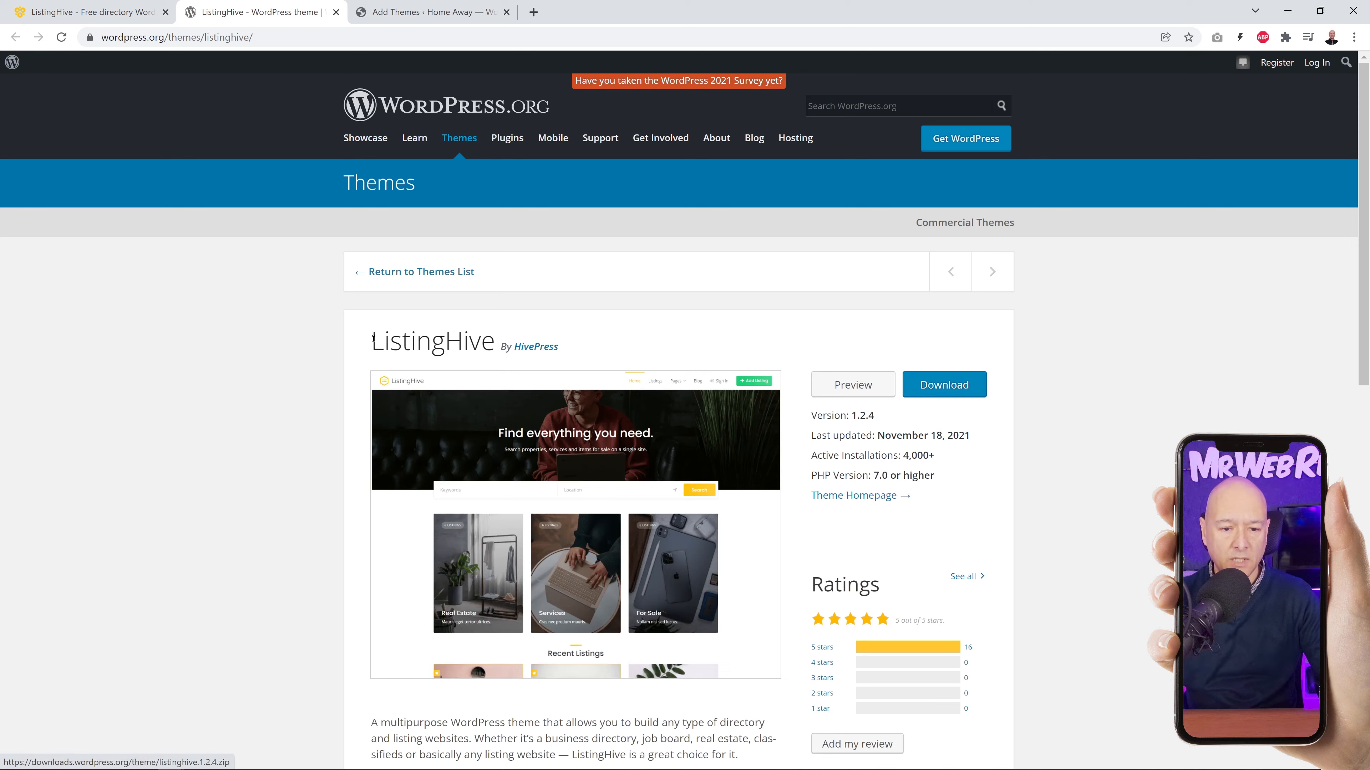
drag(373, 338, 495, 353)
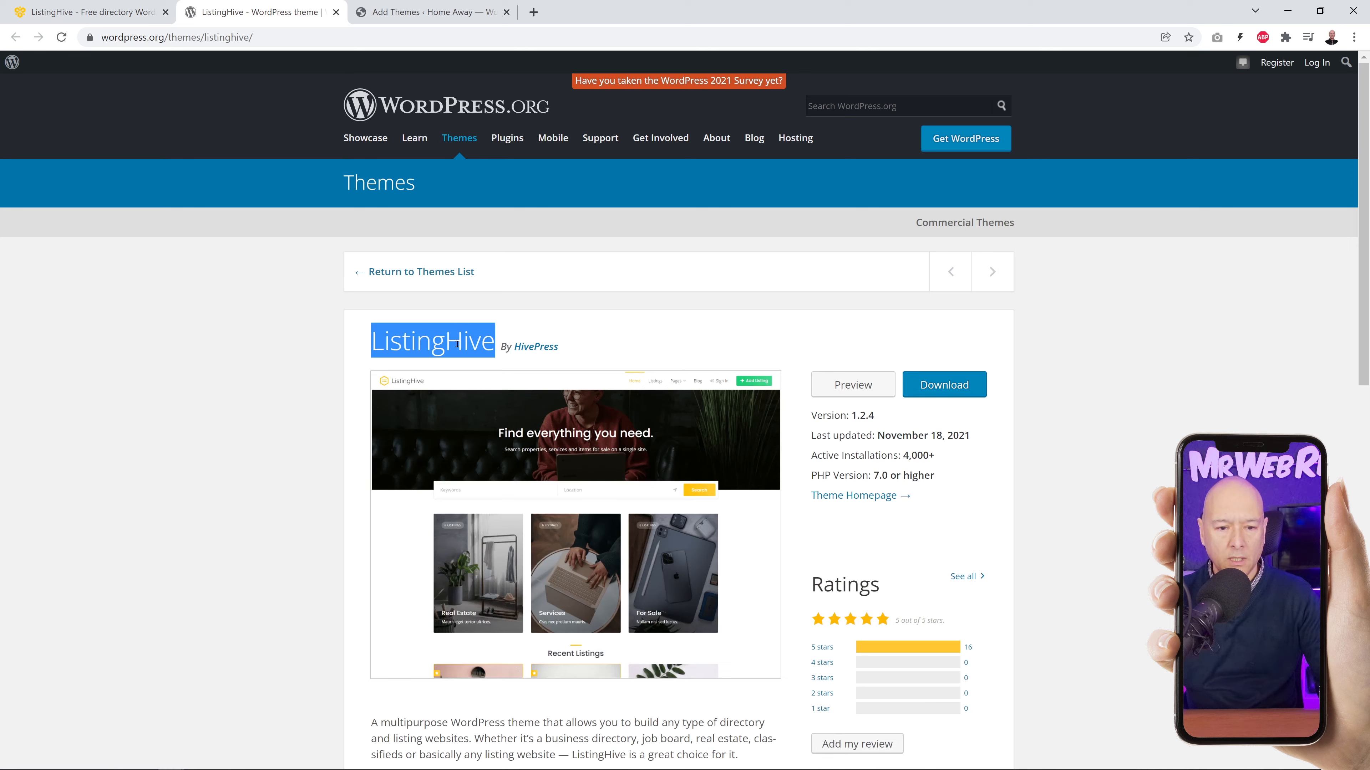
right_click(457, 344)
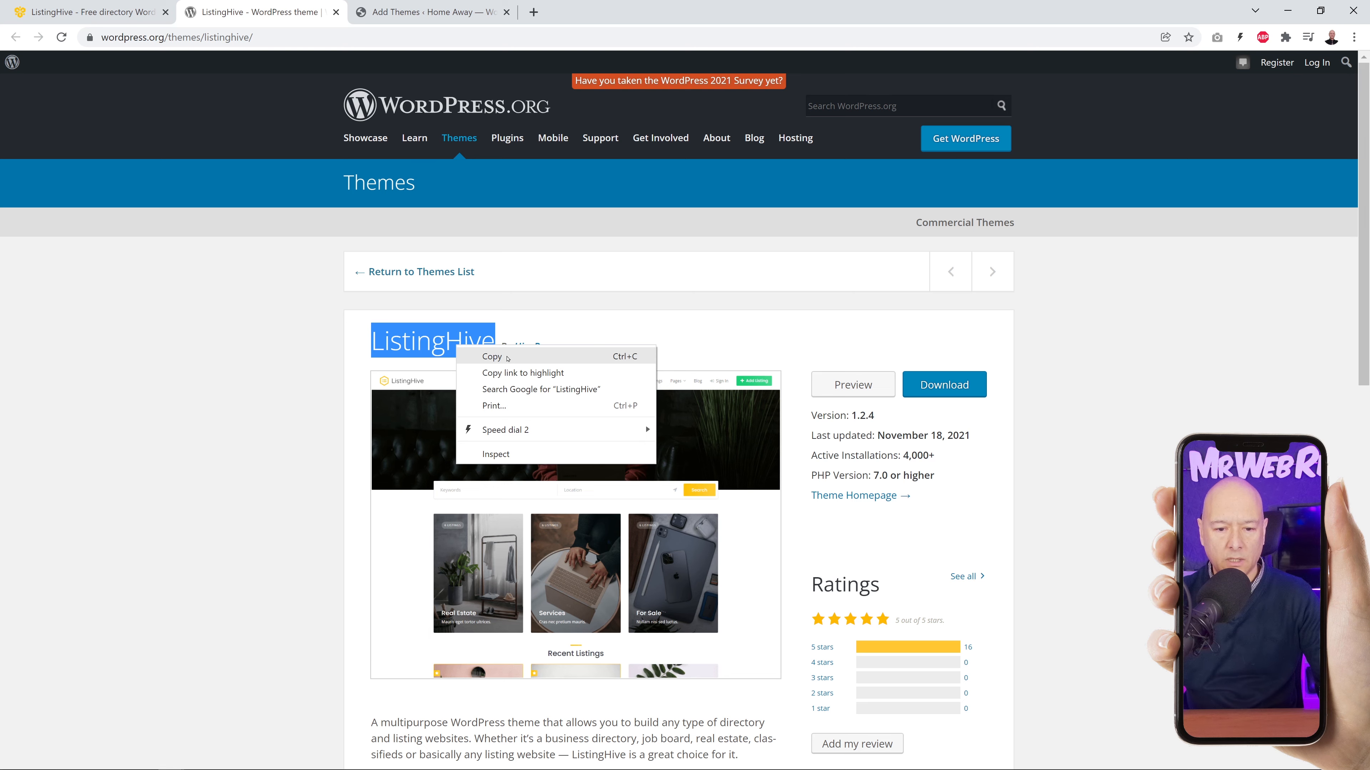
click(508, 358)
click(272, 422)
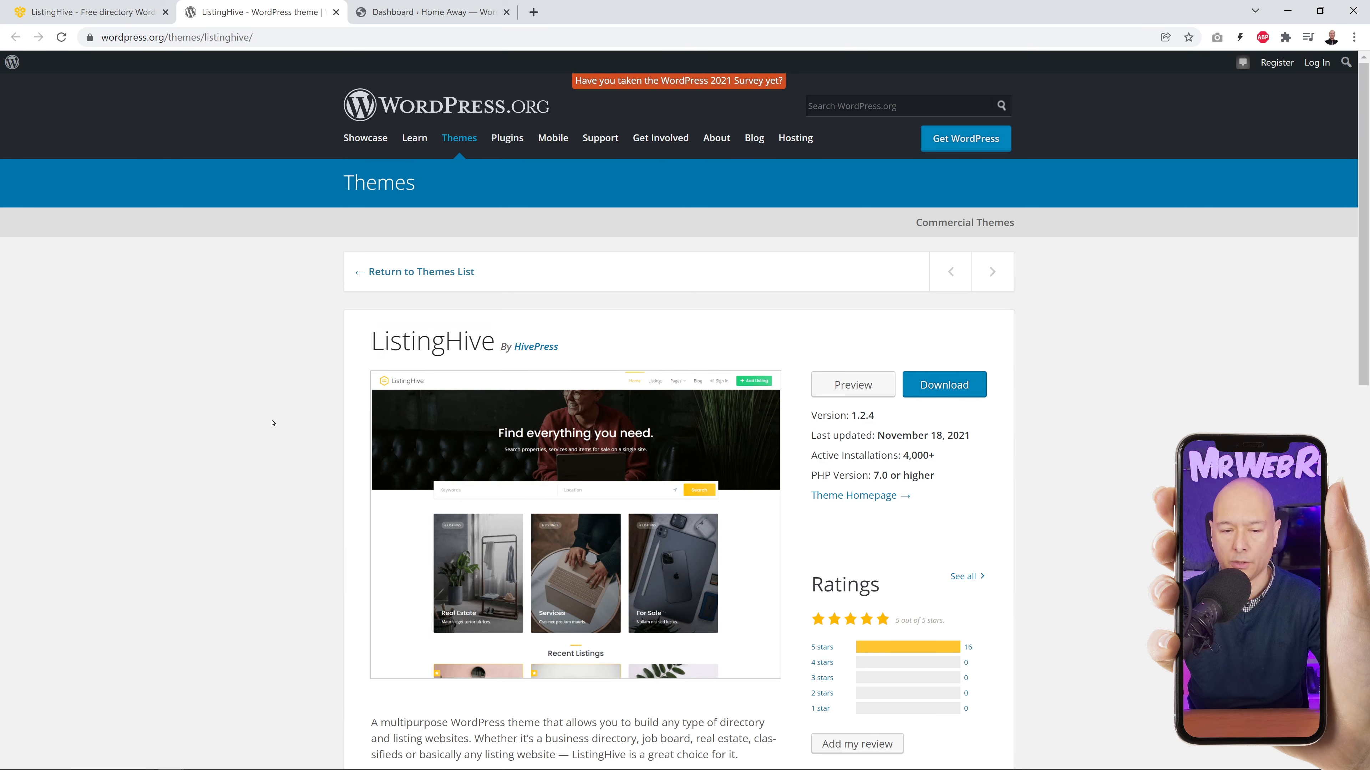
Download listinghive.1.2.4.zip into the TMP folder, replacing the existing file, and close both ListingHive web pages.
click(953, 385)
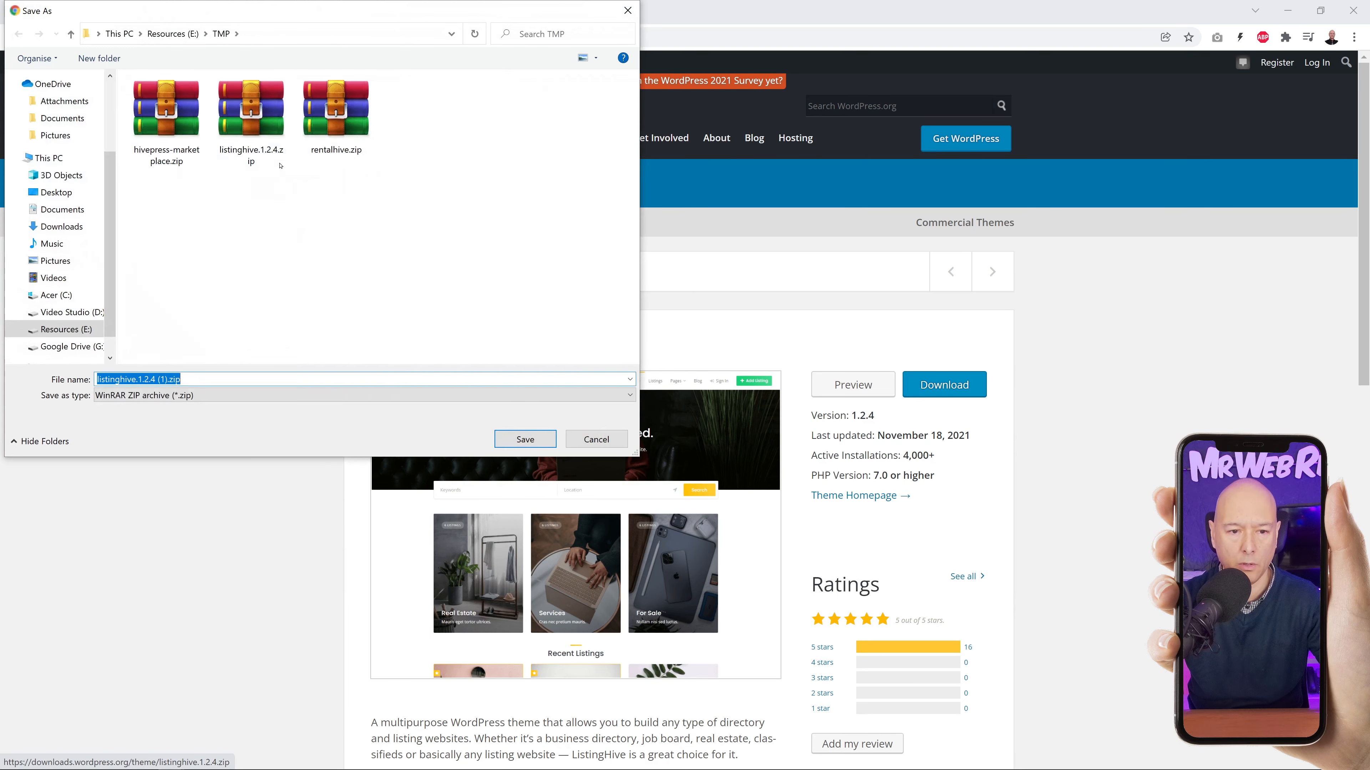
click(251, 122)
click(526, 439)
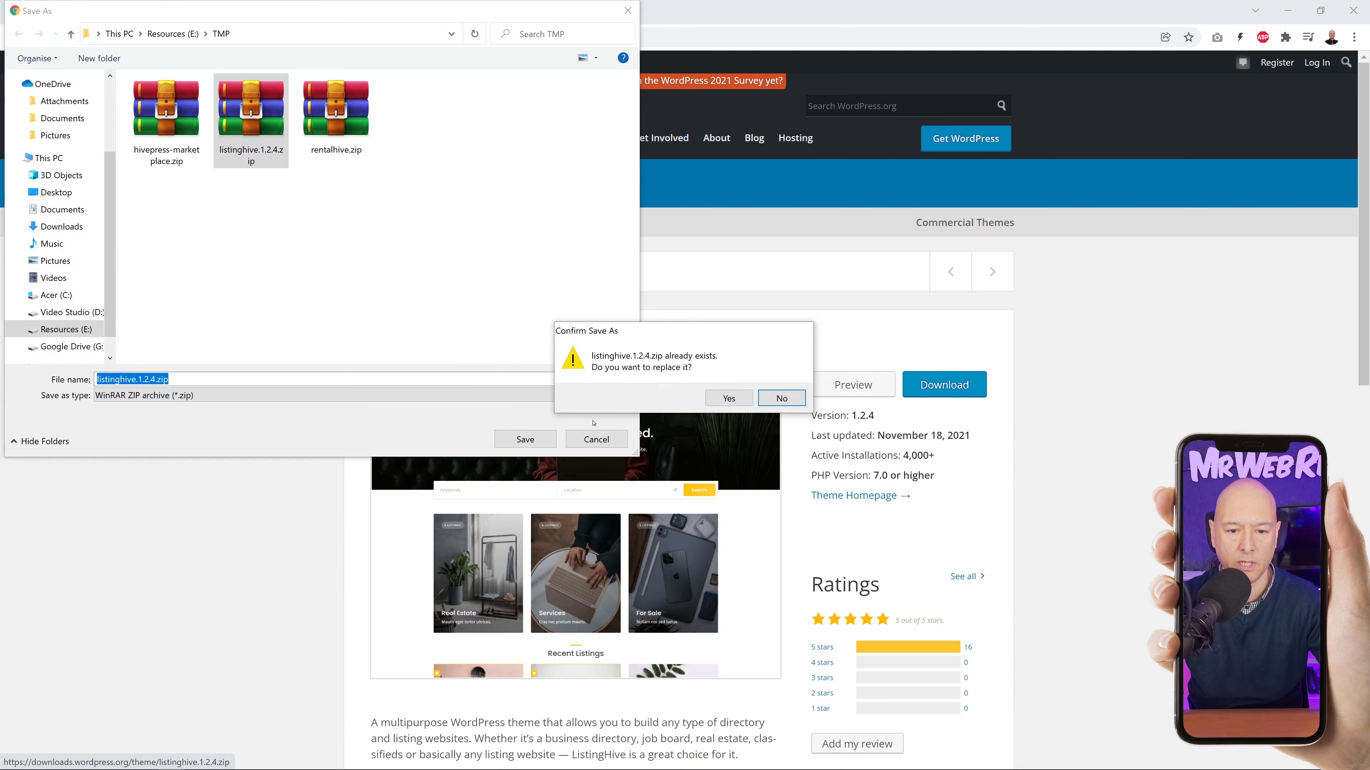
click(729, 398)
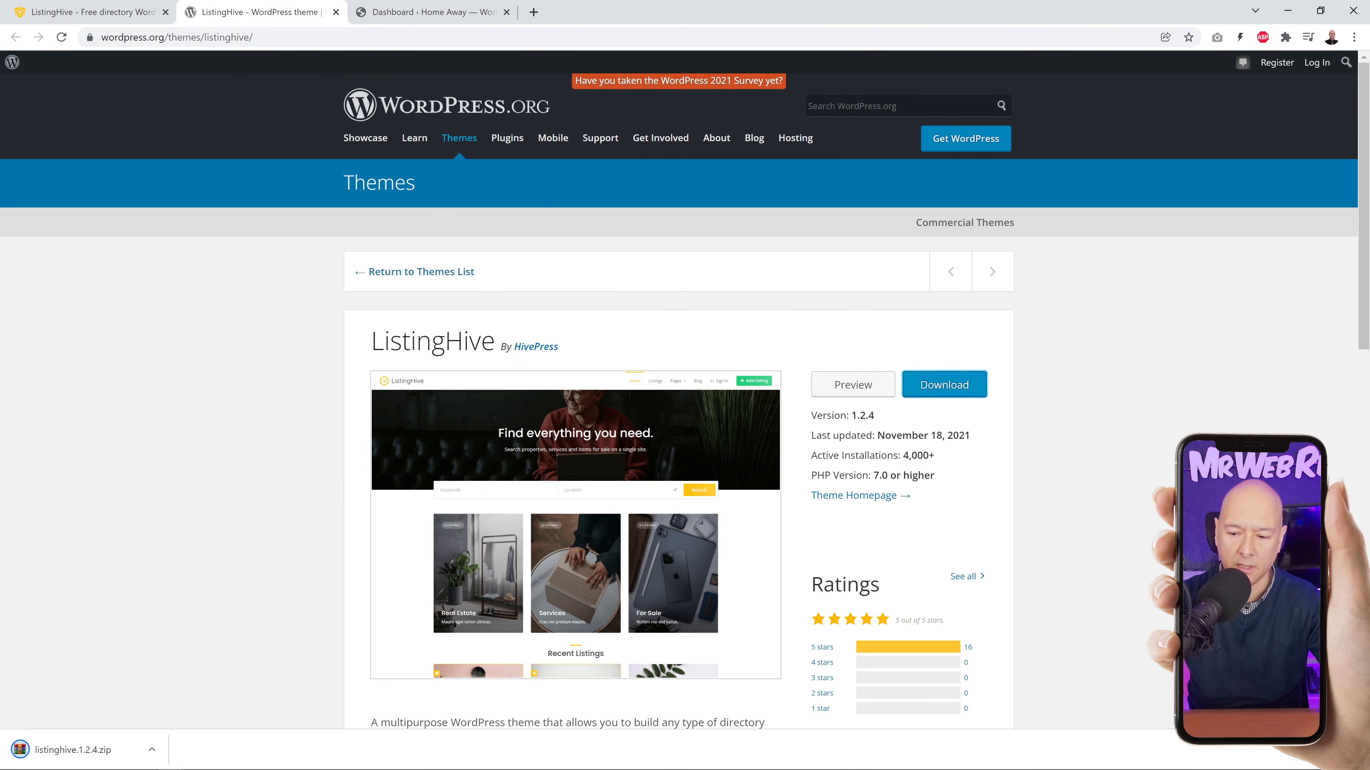
click(1355, 751)
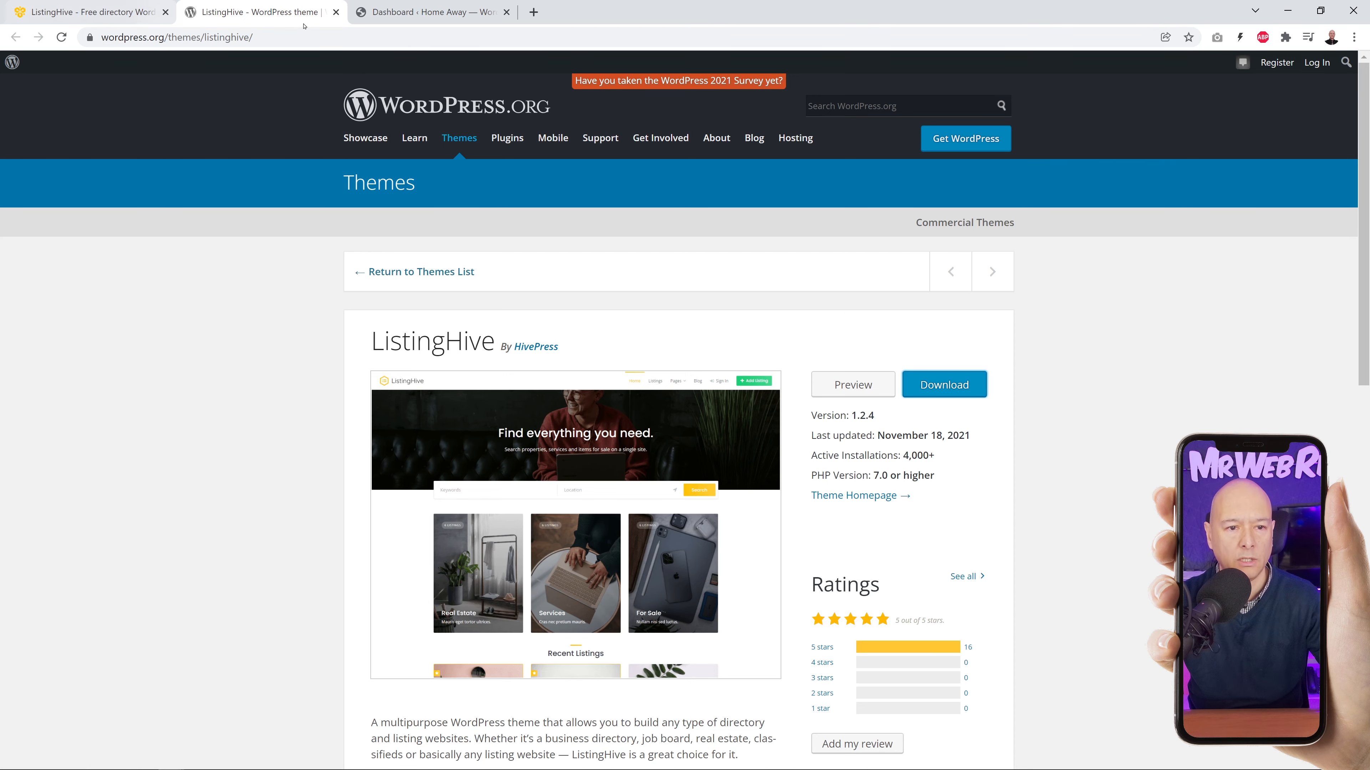
key(ctrl+w)
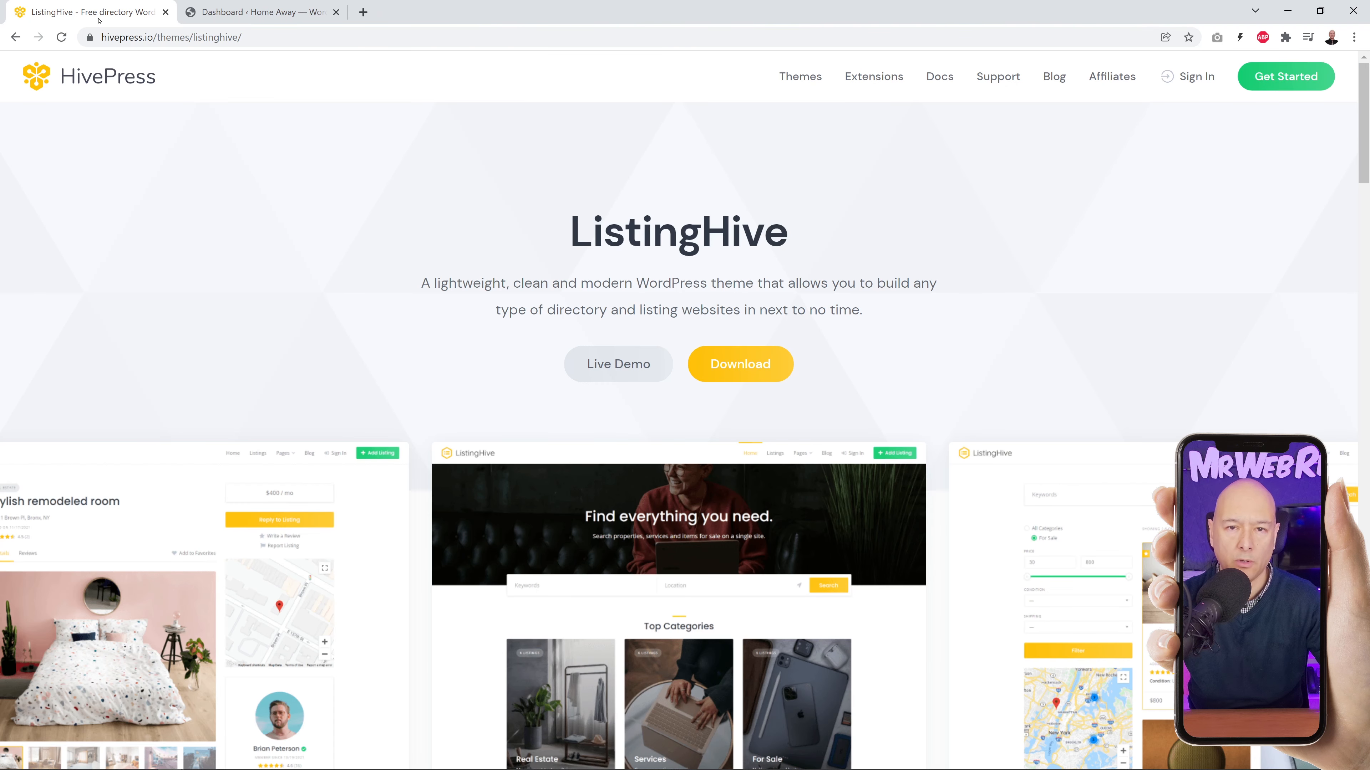
click(165, 11)
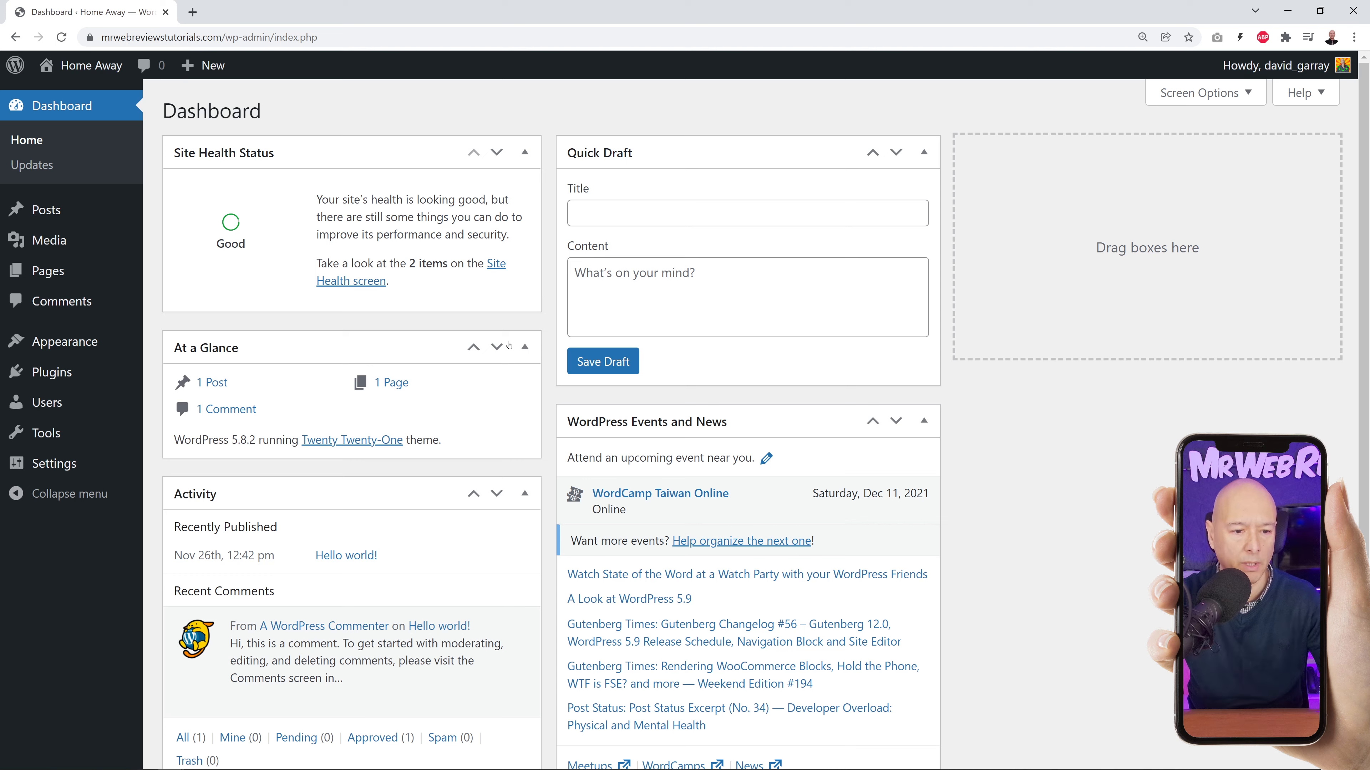
Check the WordPress site's installed plugins and themes, and view its front end in a new tab.
click(72, 378)
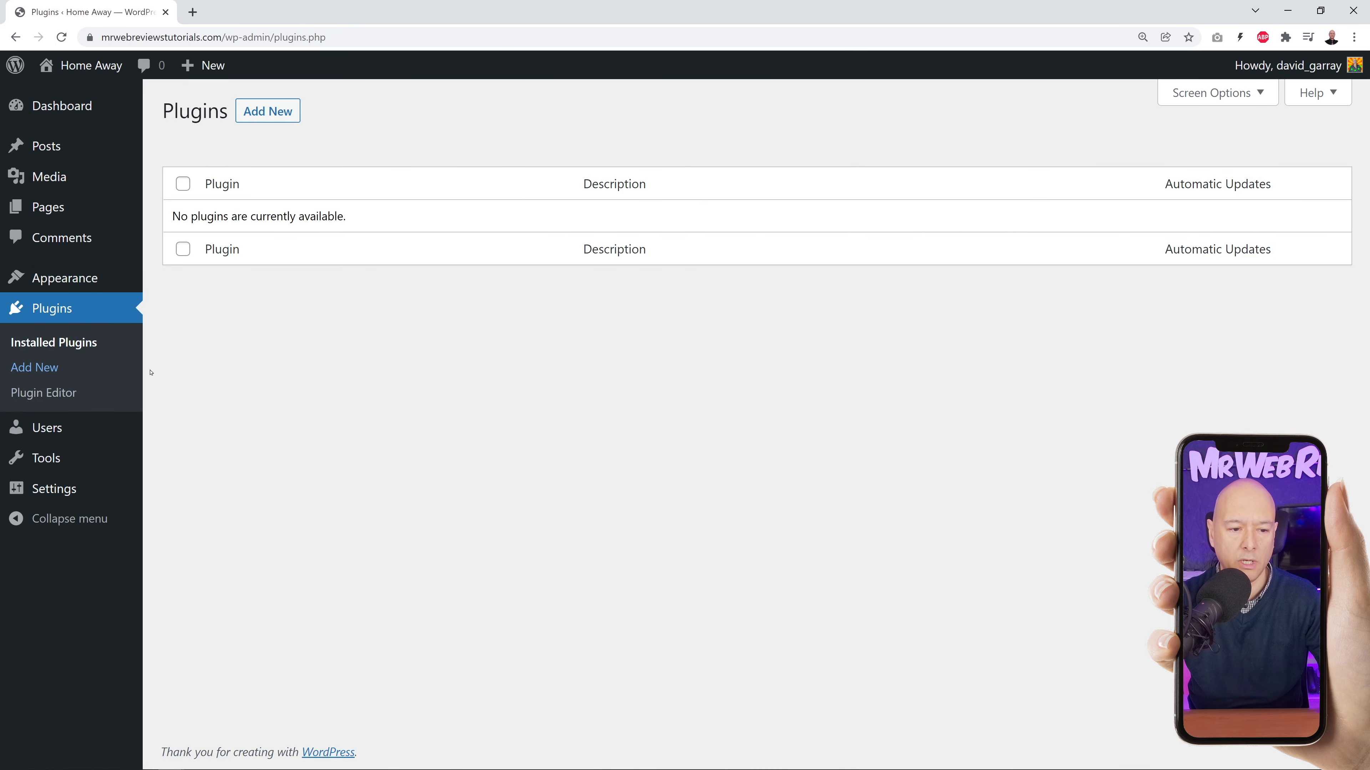
click(87, 280)
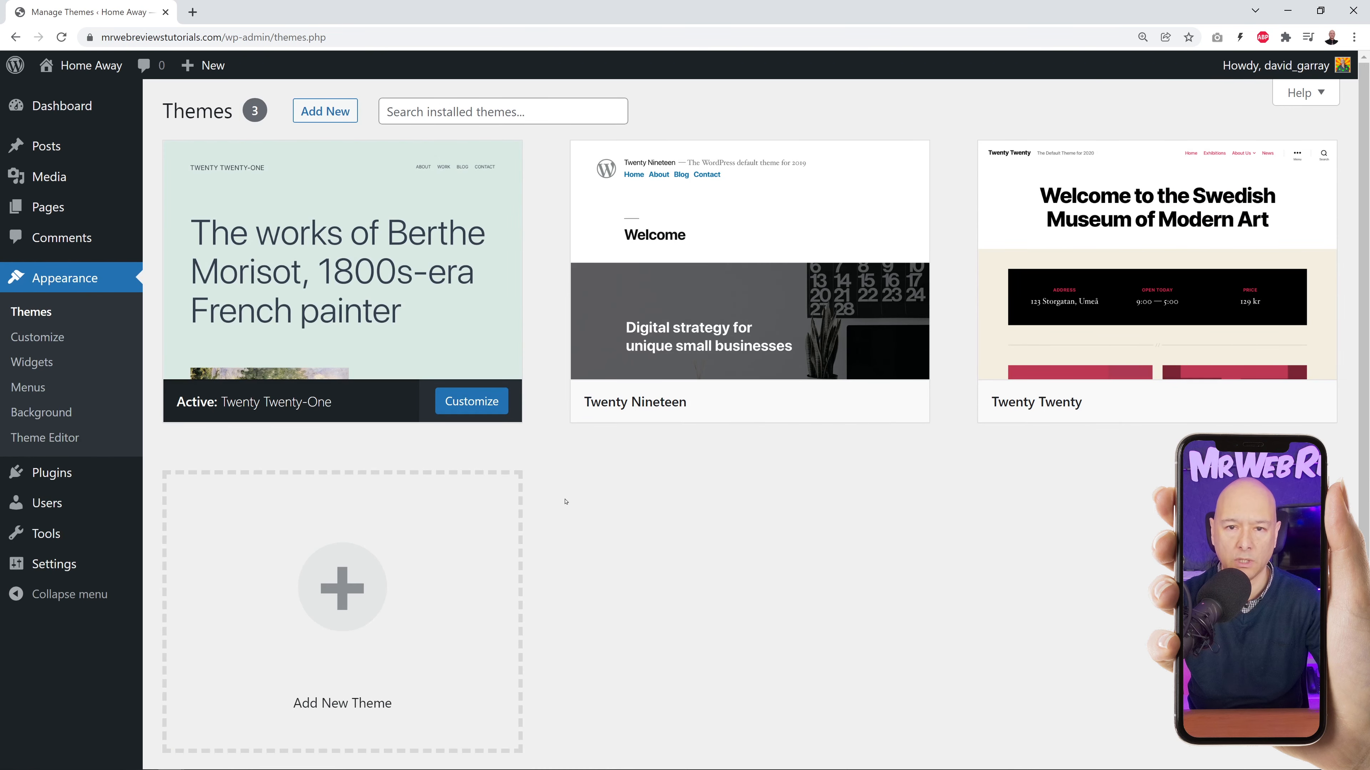
mouse_move(99, 67)
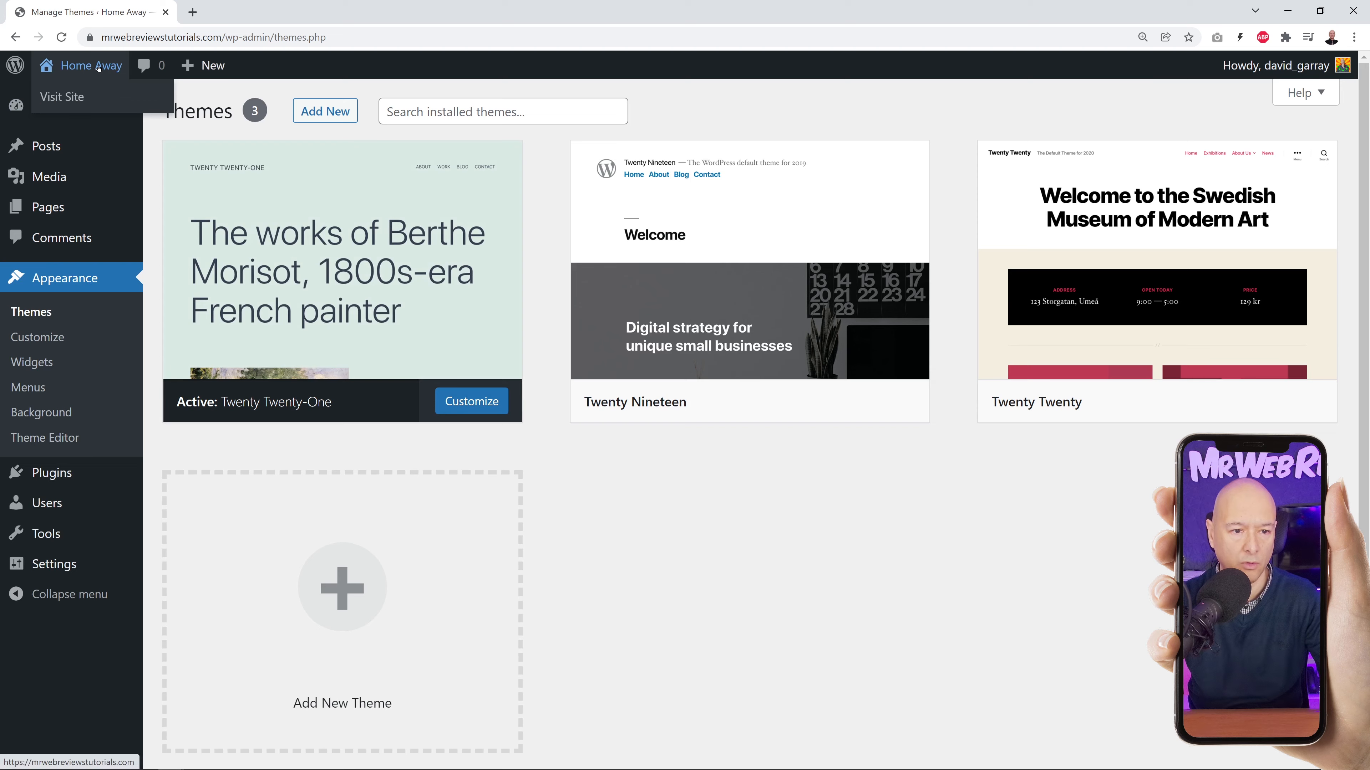
right_click(71, 95)
click(108, 104)
key(ctrl+Tab)
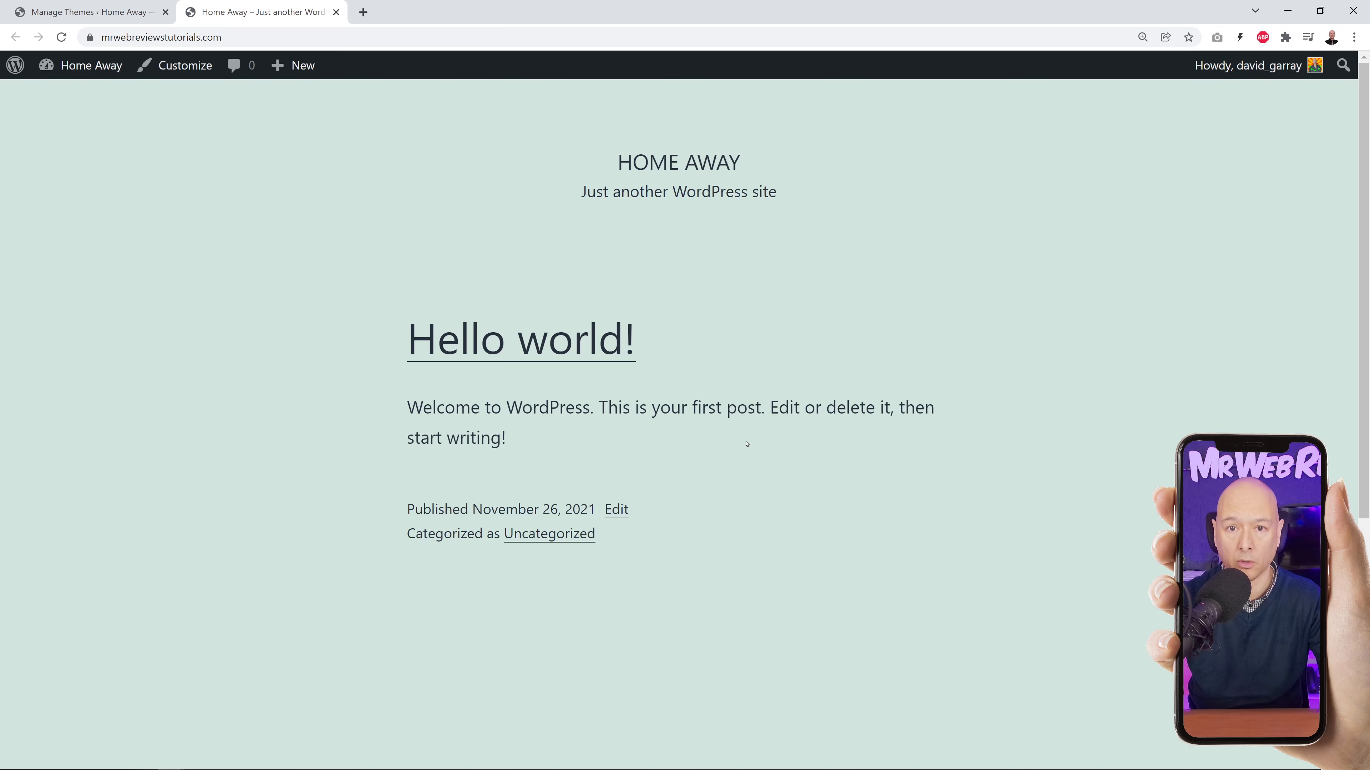
Return to theme management and search the available new themes for "ListingHive".
click(89, 12)
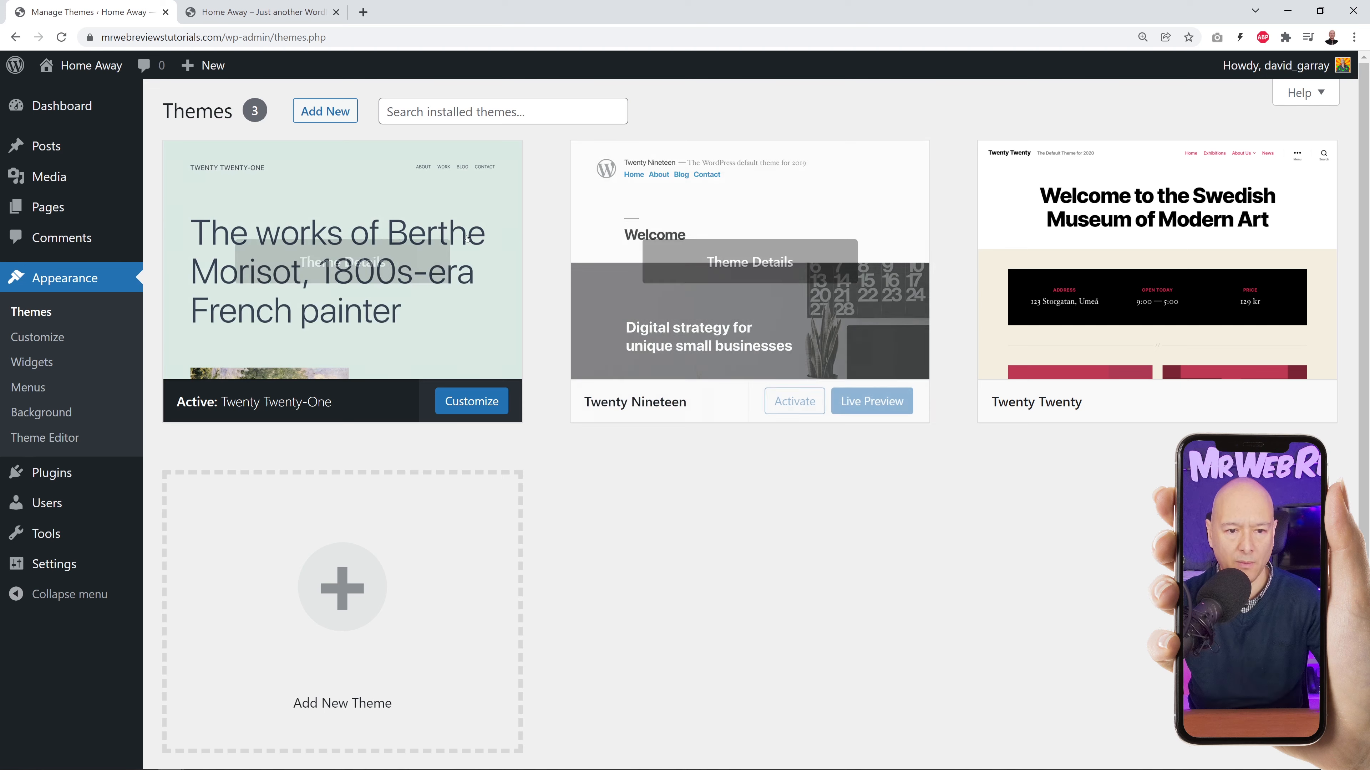
click(326, 111)
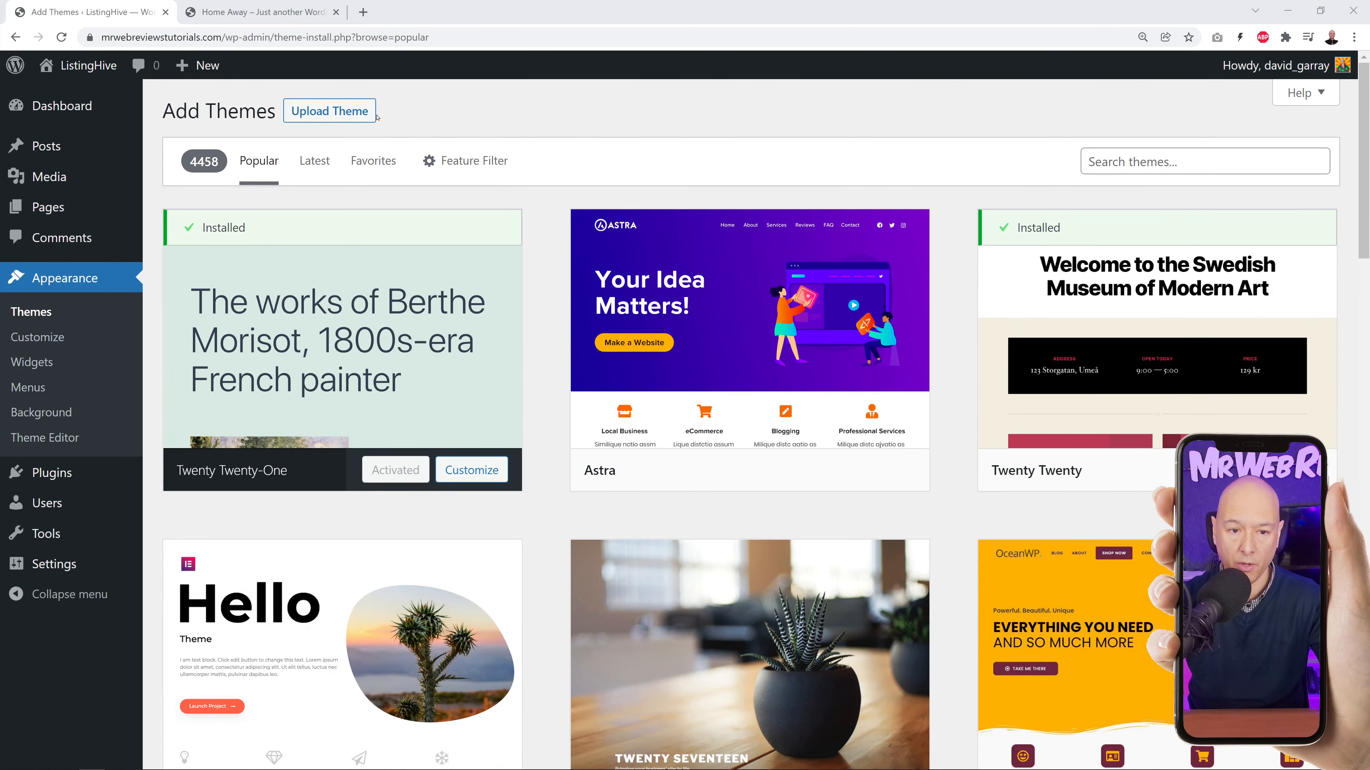
click(1150, 162)
key(ctrl+v)
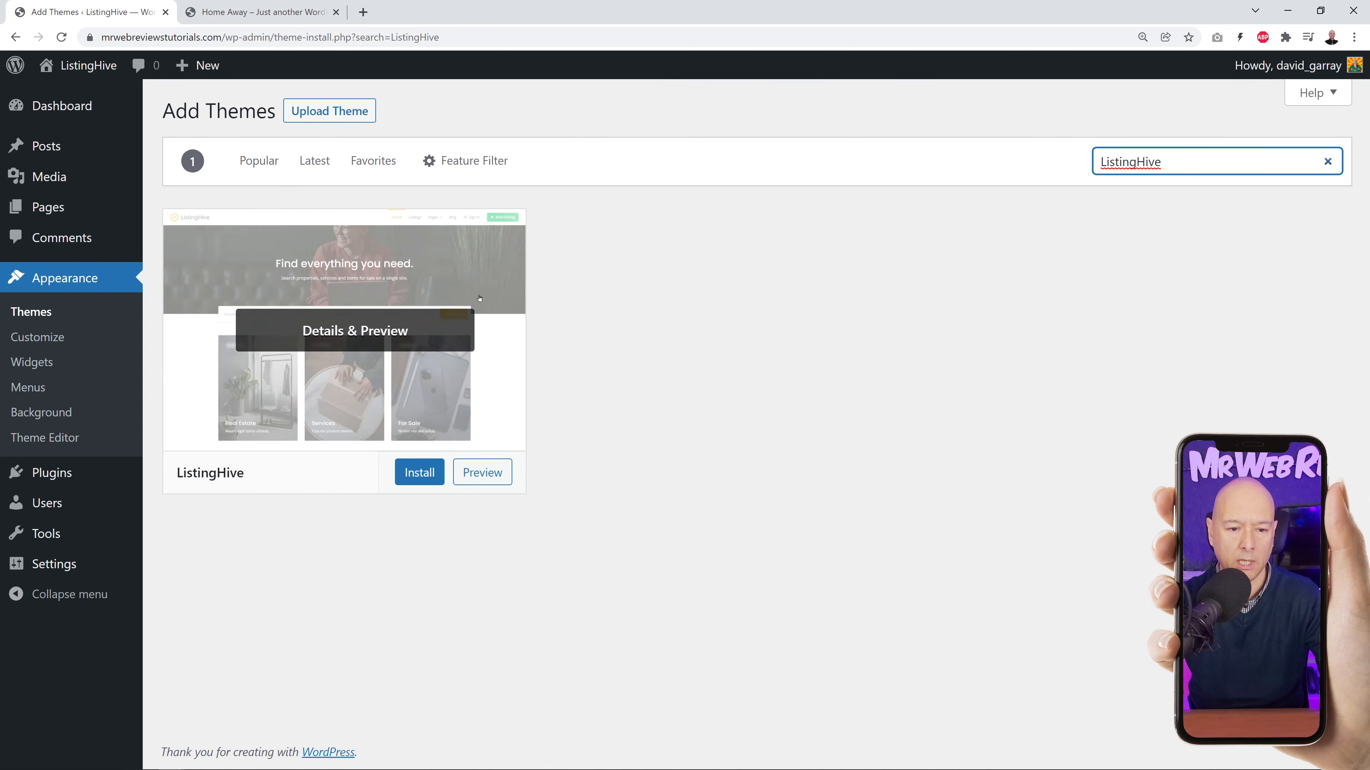
Install the ListingHive theme and activate it on the site.
mouse_move(477, 308)
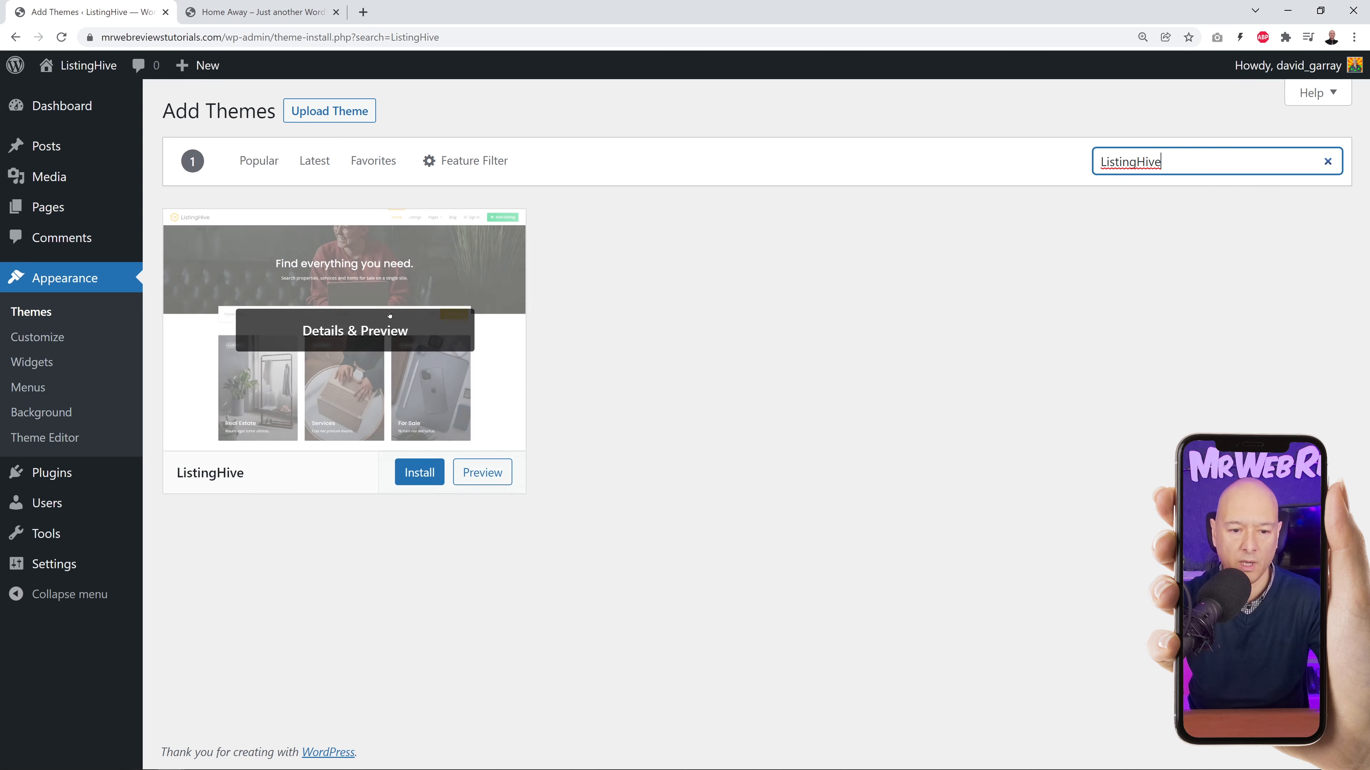
click(420, 478)
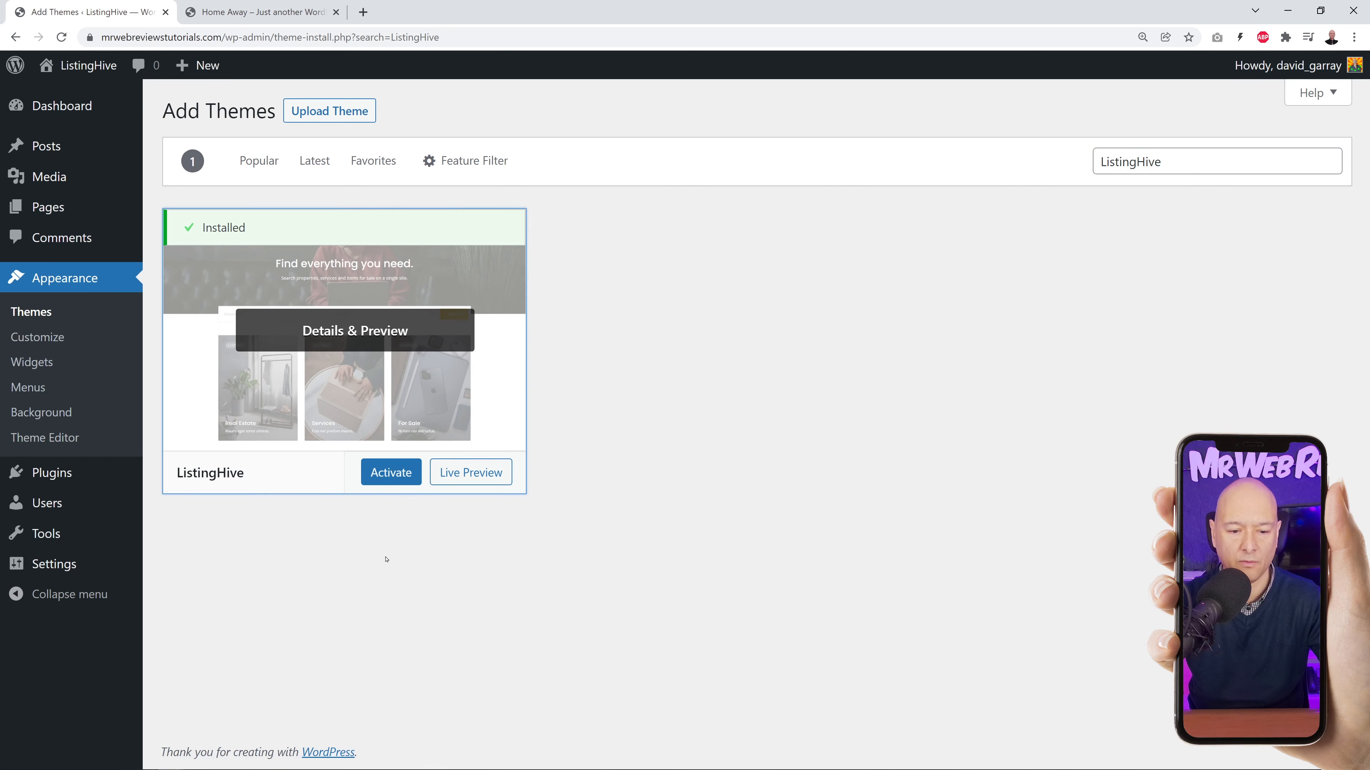
click(391, 473)
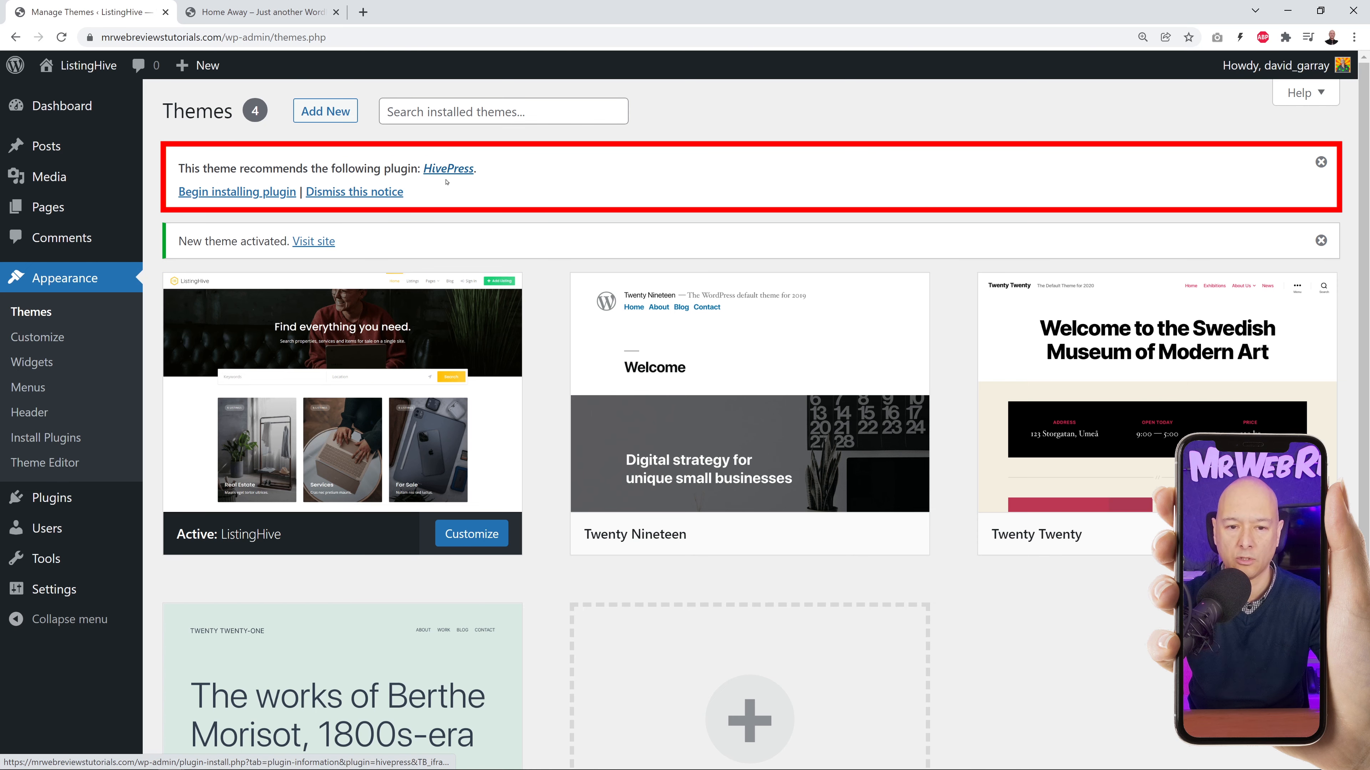
Install the HivePress plugin recommended by the theme and activate it.
click(227, 193)
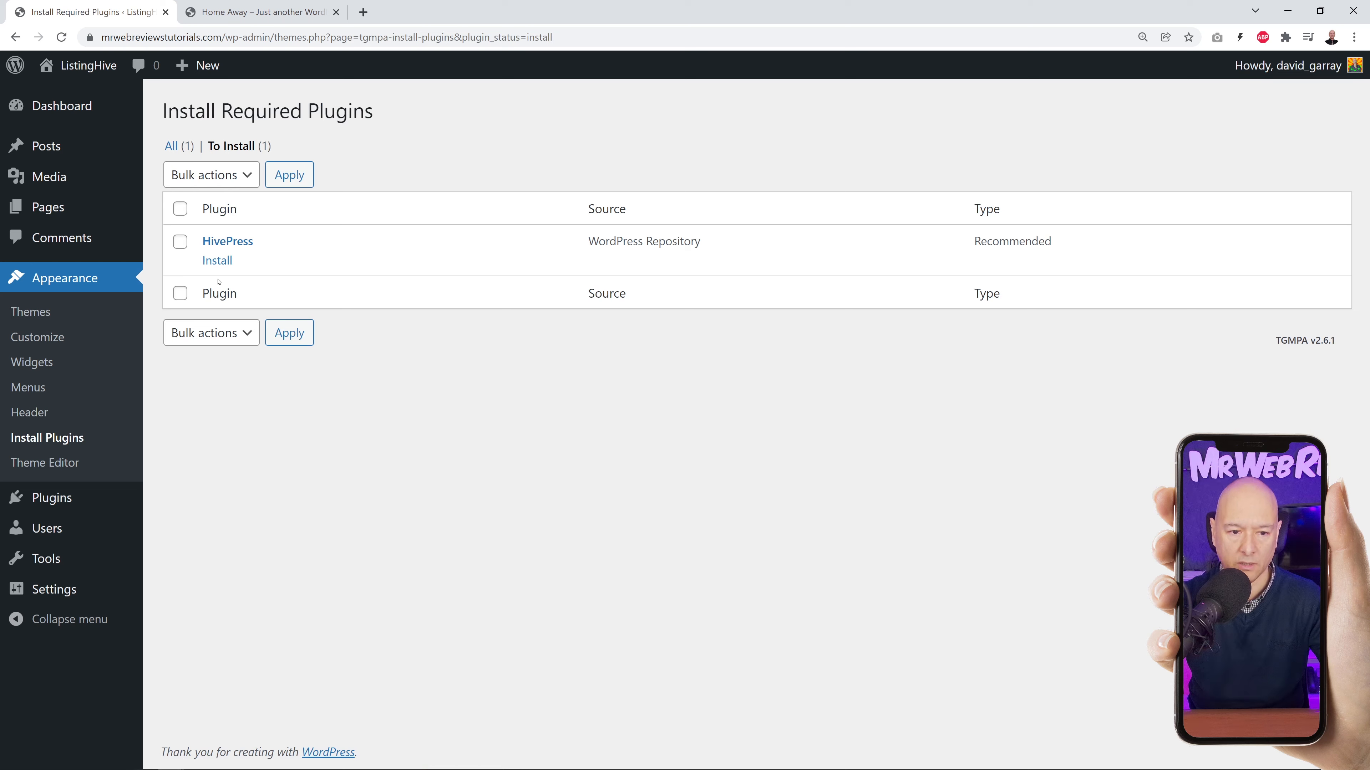
click(217, 261)
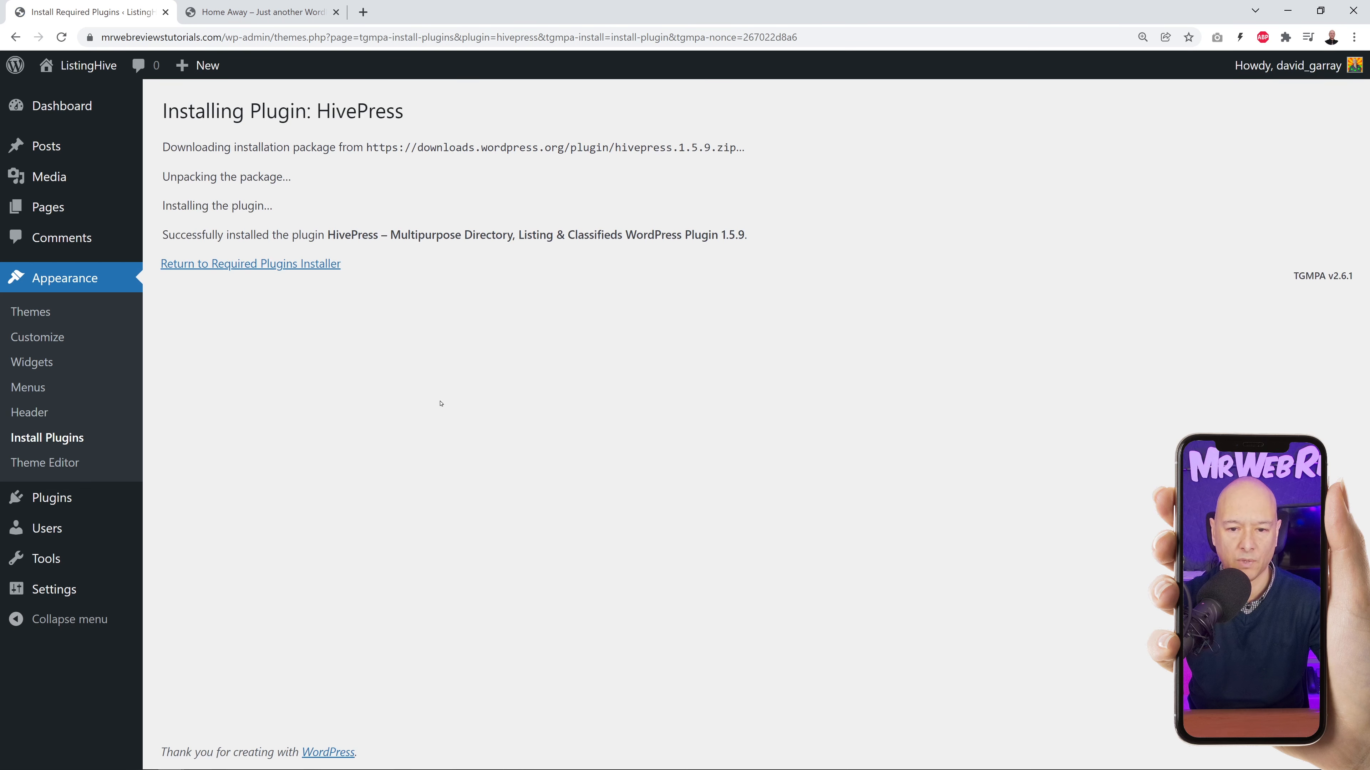
click(265, 271)
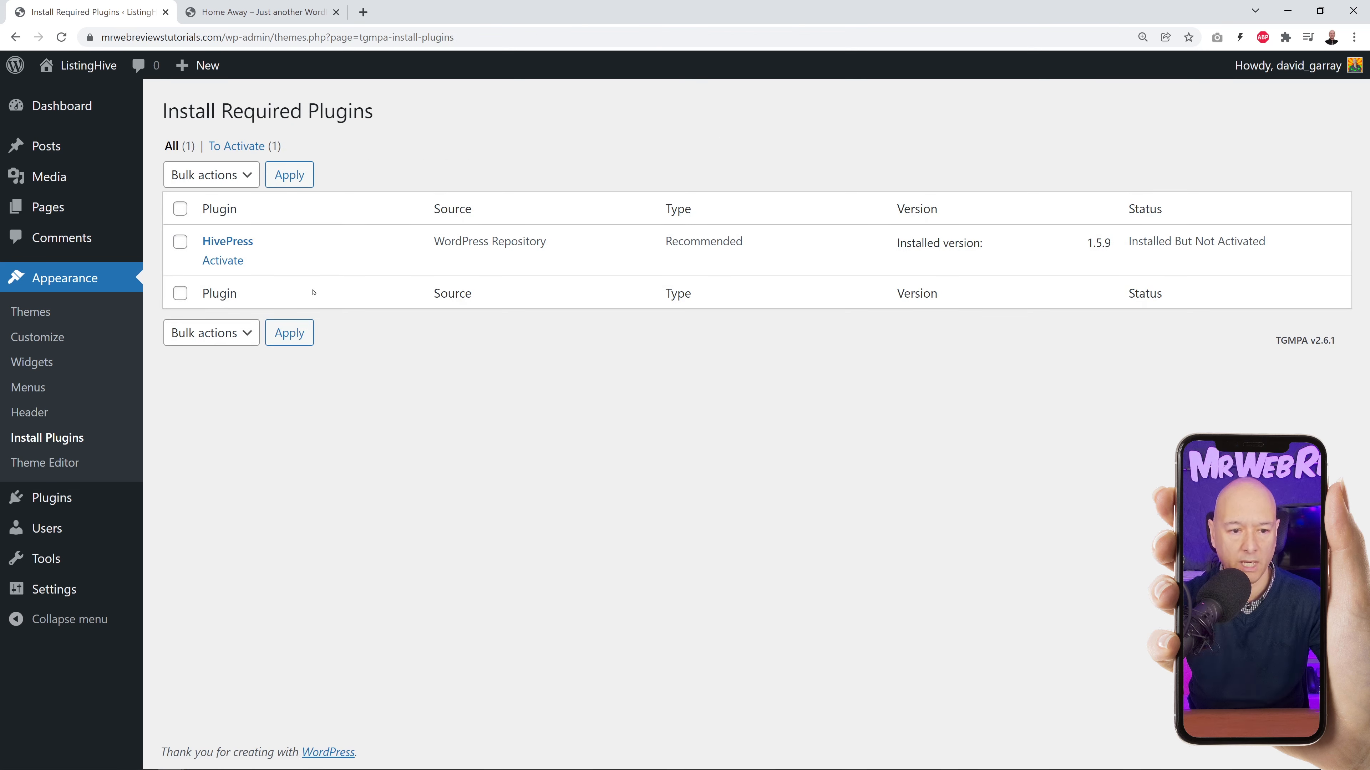
click(235, 266)
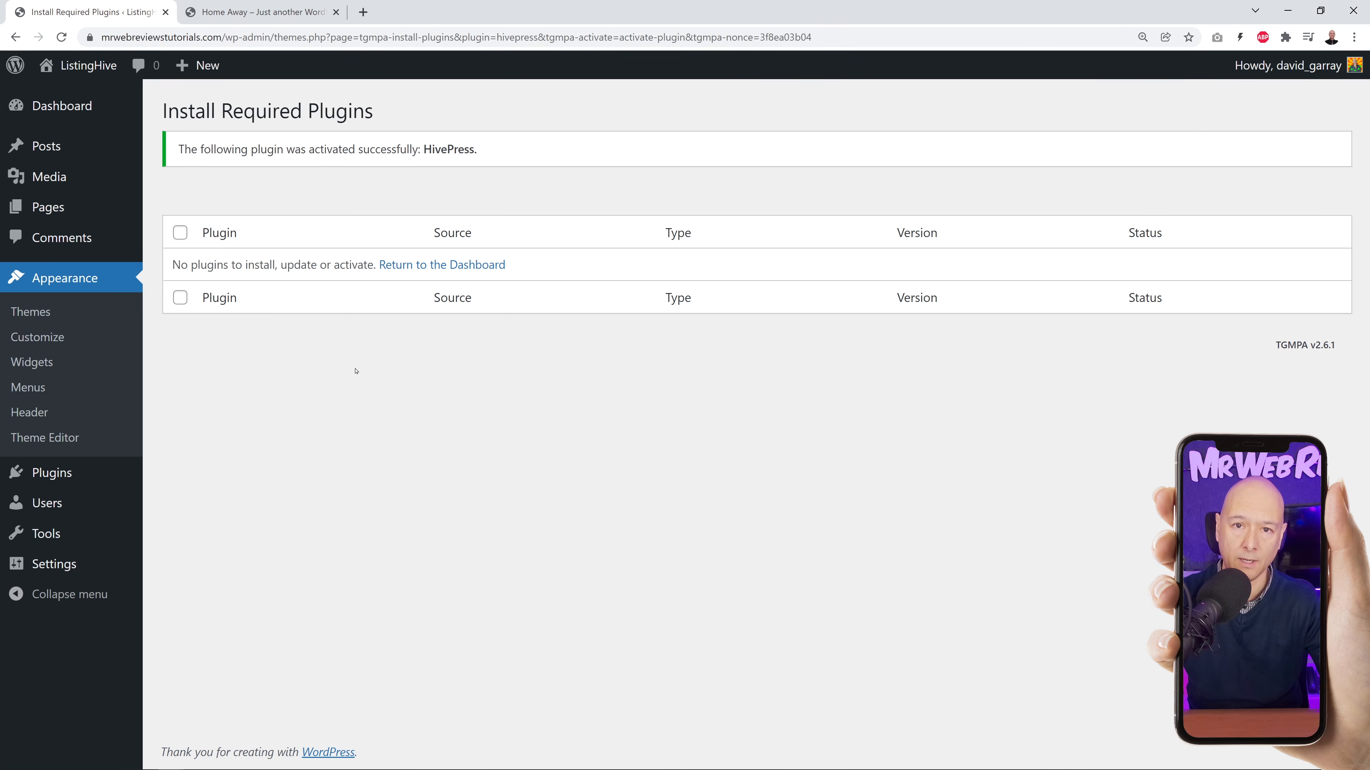
Review the dashboard's HivePress, Listings and Vendors entries, and reload the site's front end to inspect the new theme.
click(63, 105)
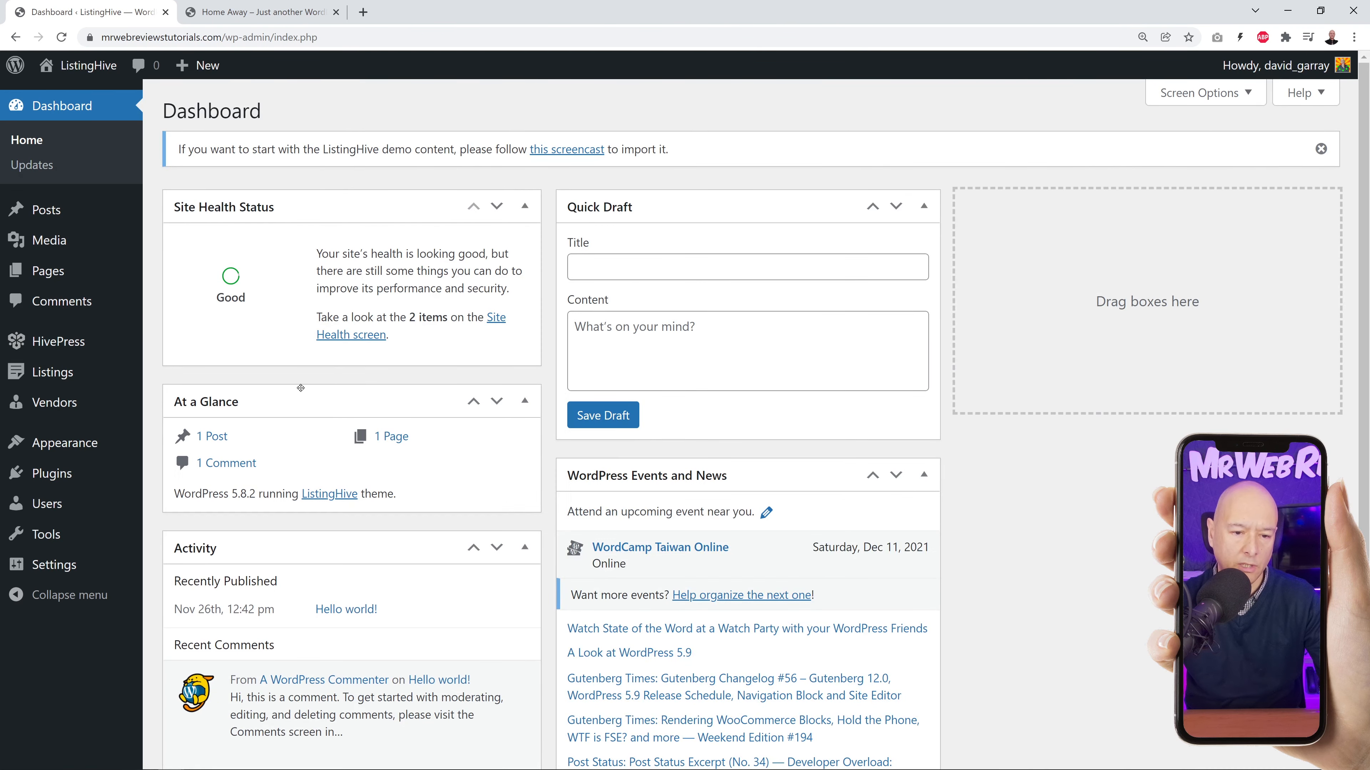
mouse_move(66, 345)
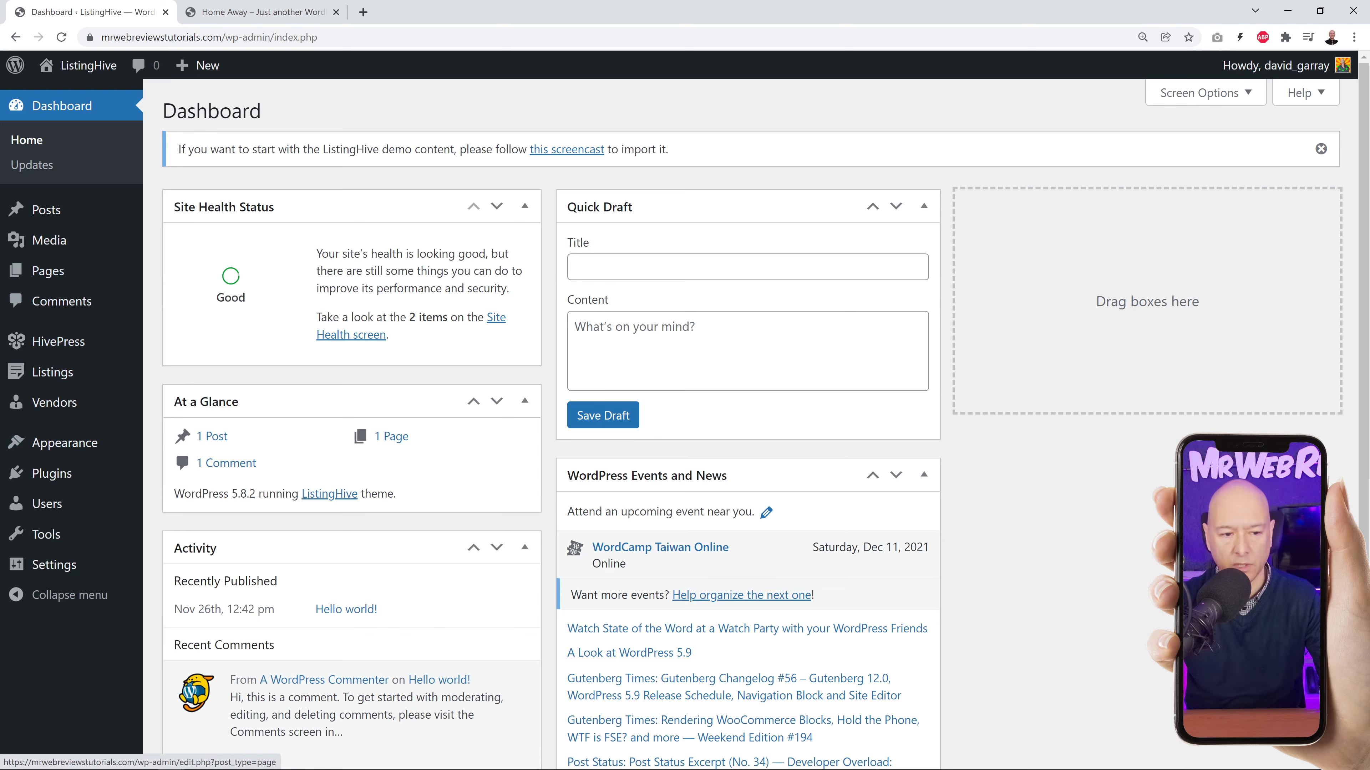
mouse_move(73, 404)
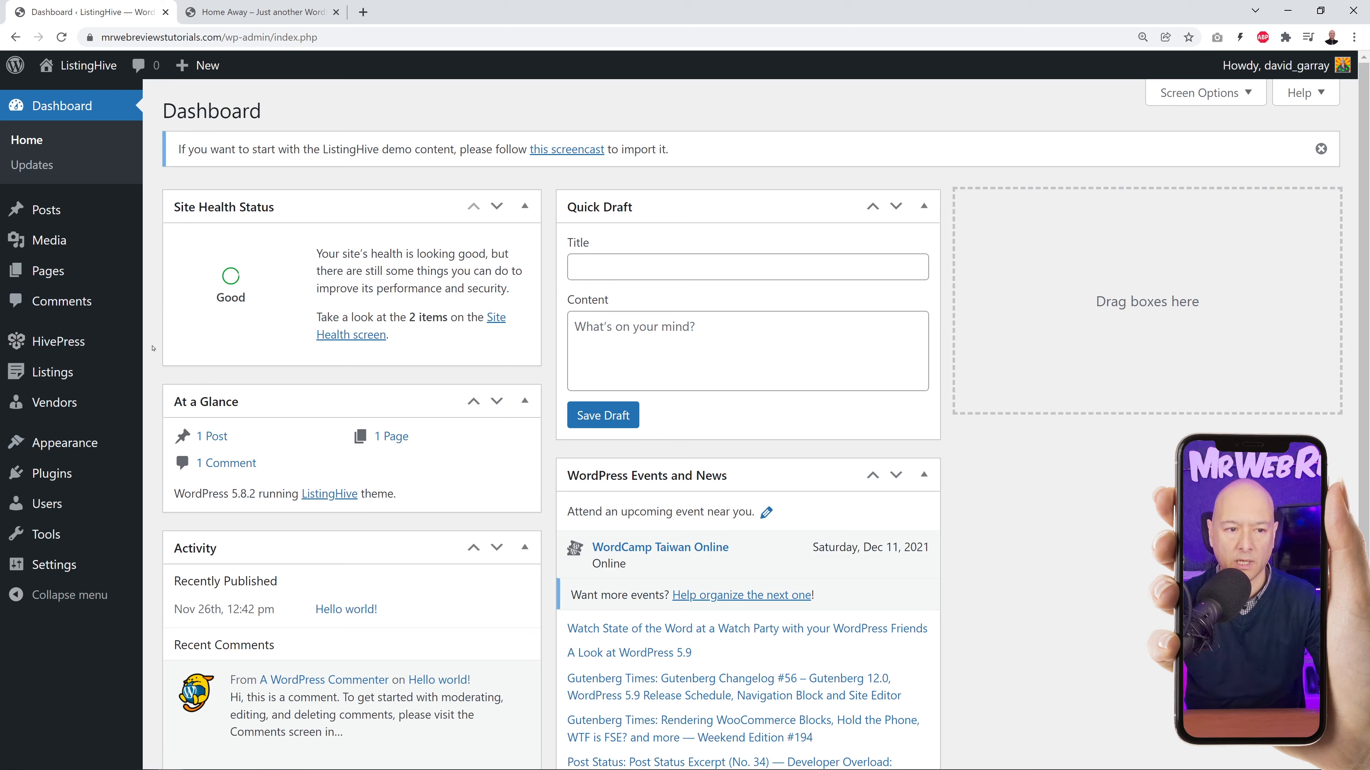
click(271, 21)
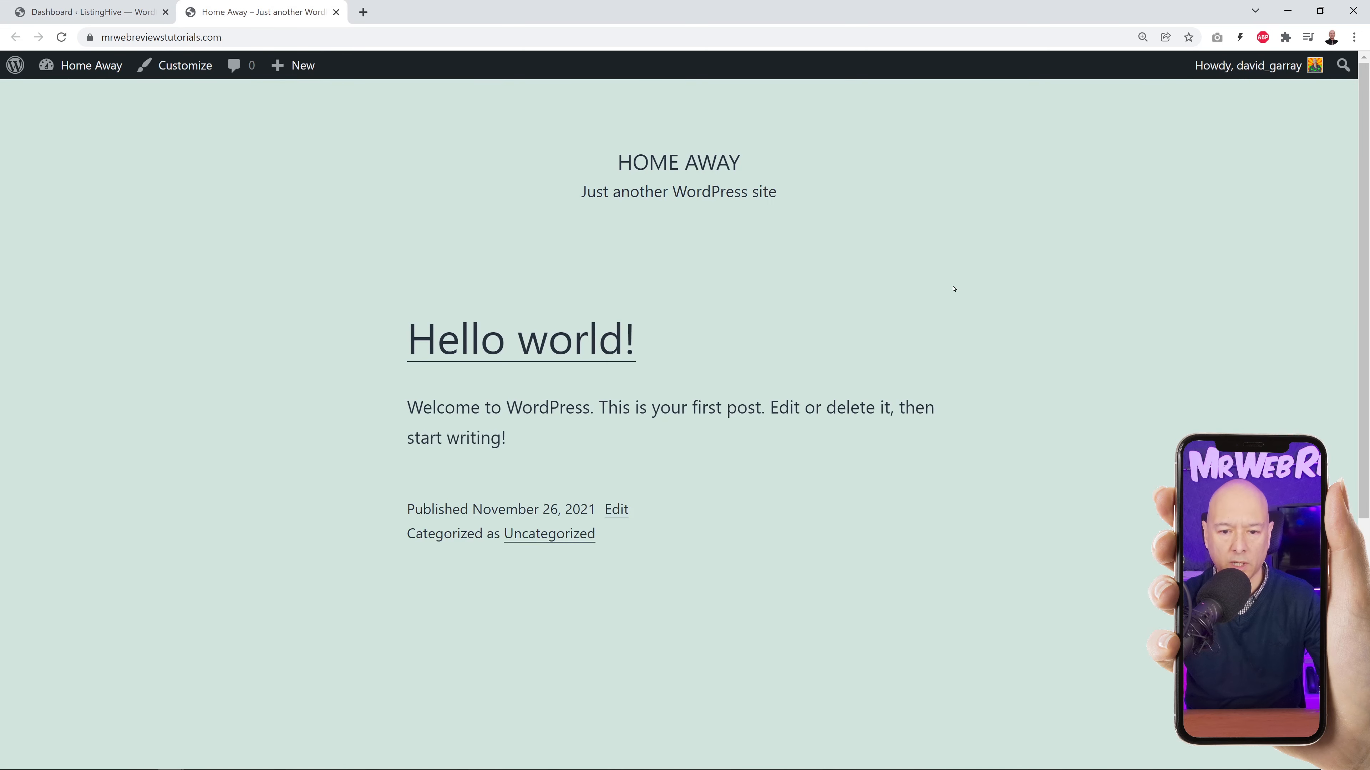
click(61, 37)
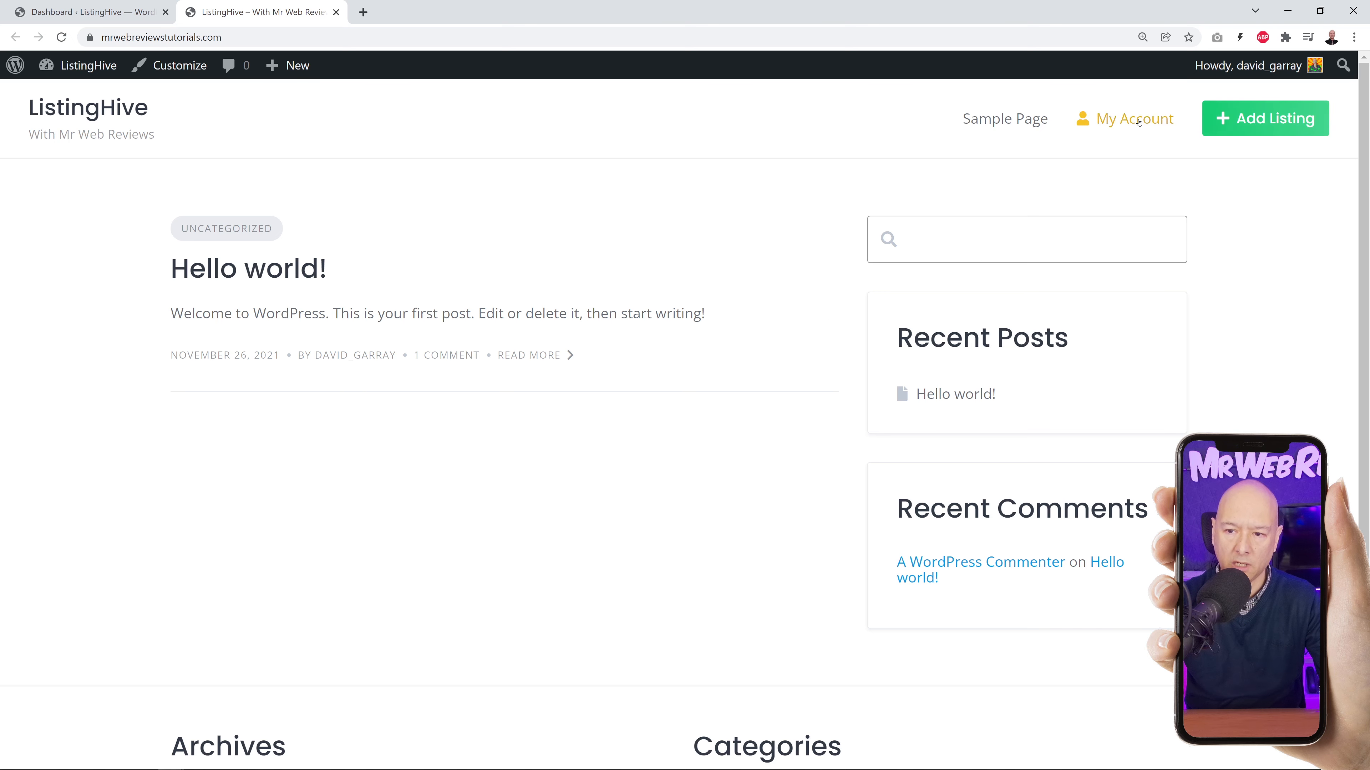
Look over the front page, return to the dashboard, and search the plugins available to add for "one click".
scroll(697, 497, down, 3)
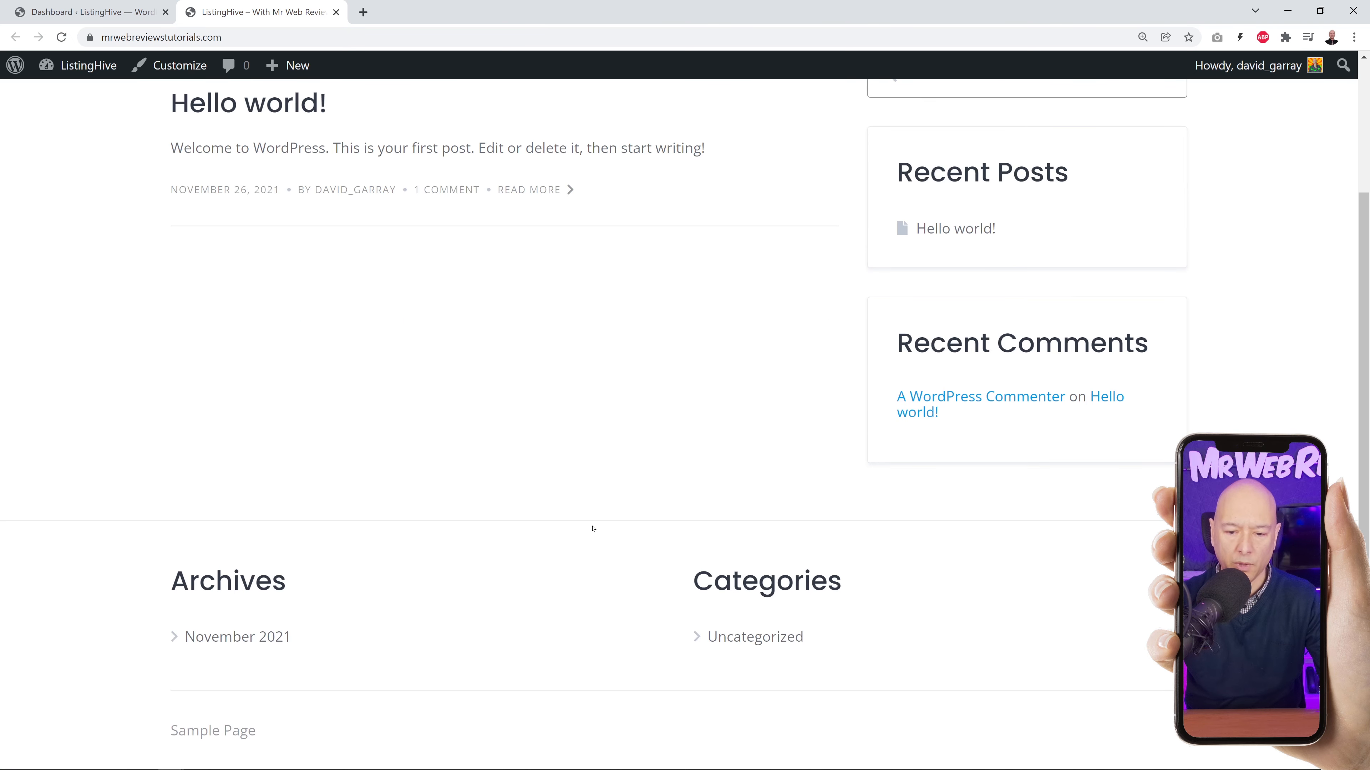
scroll(592, 529, up, 3)
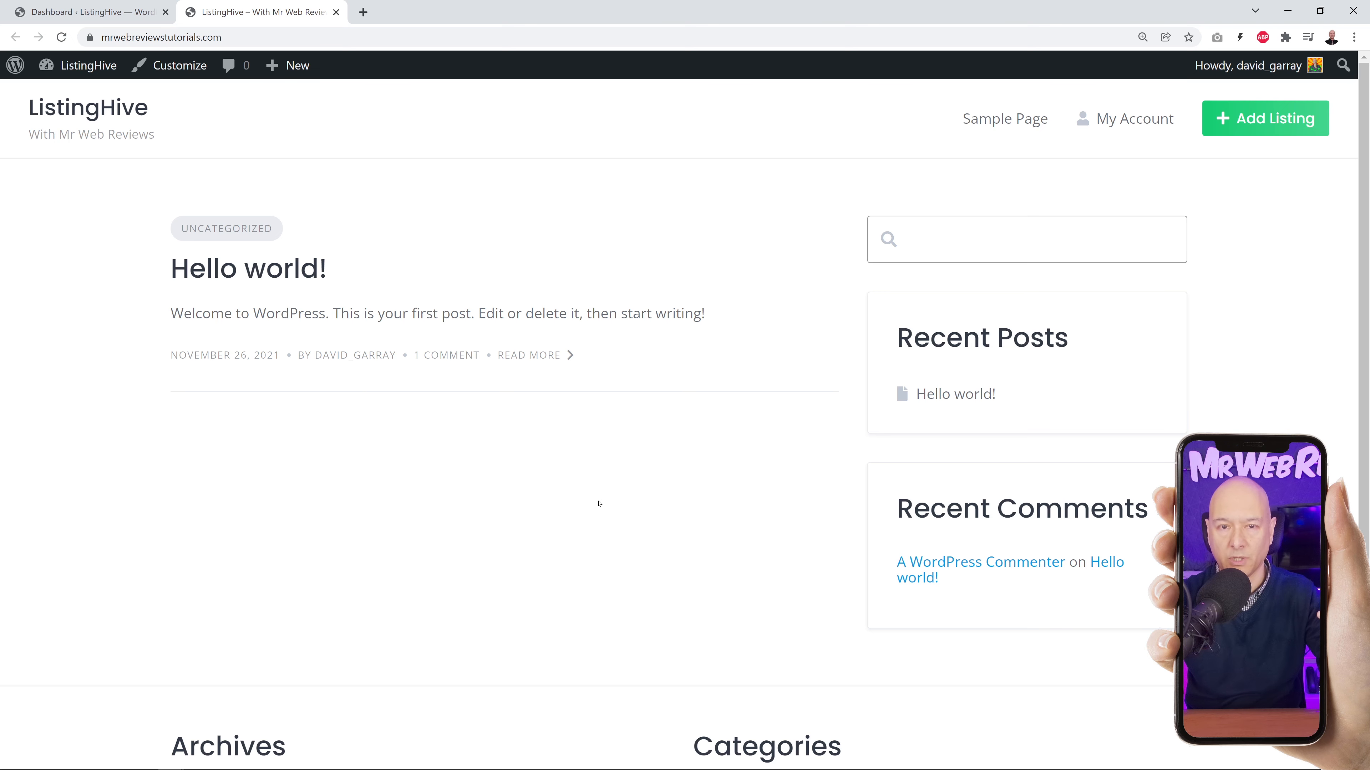
click(62, 11)
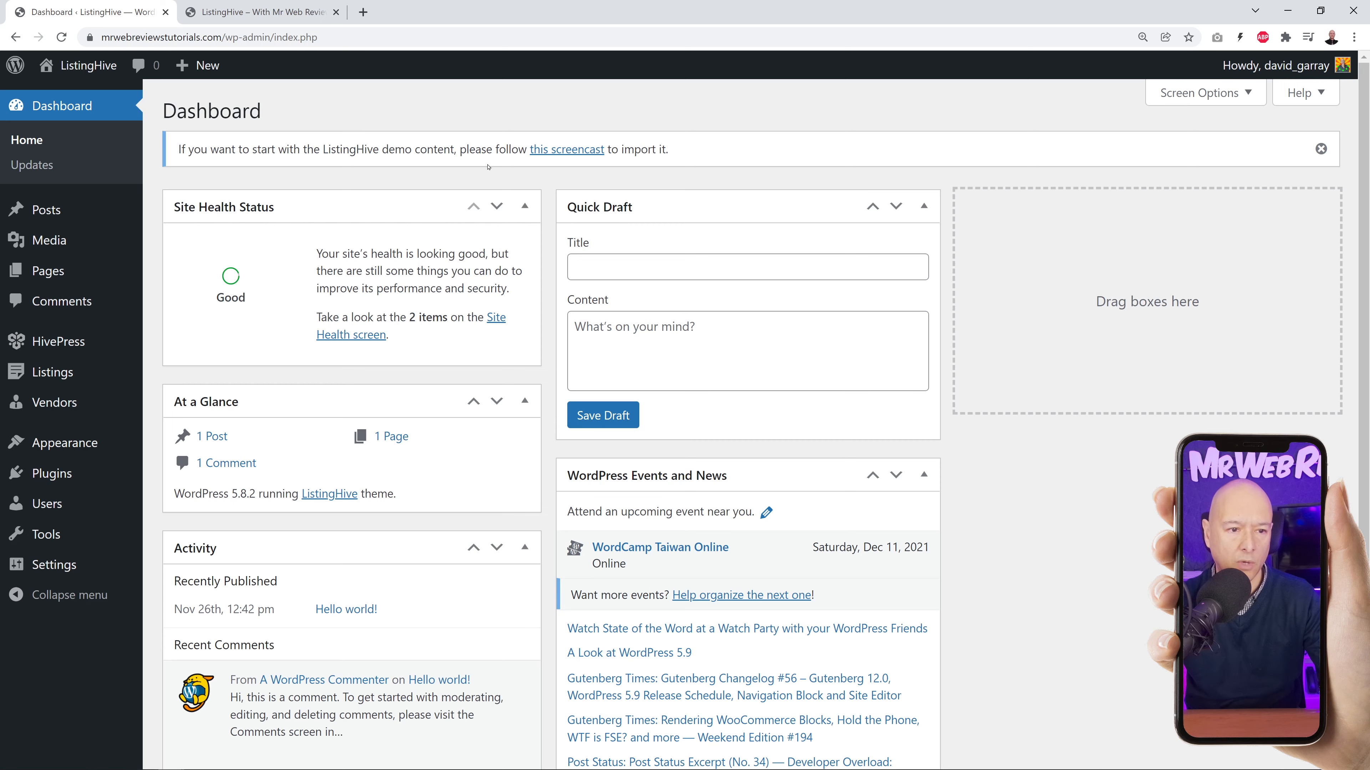
mouse_move(52, 473)
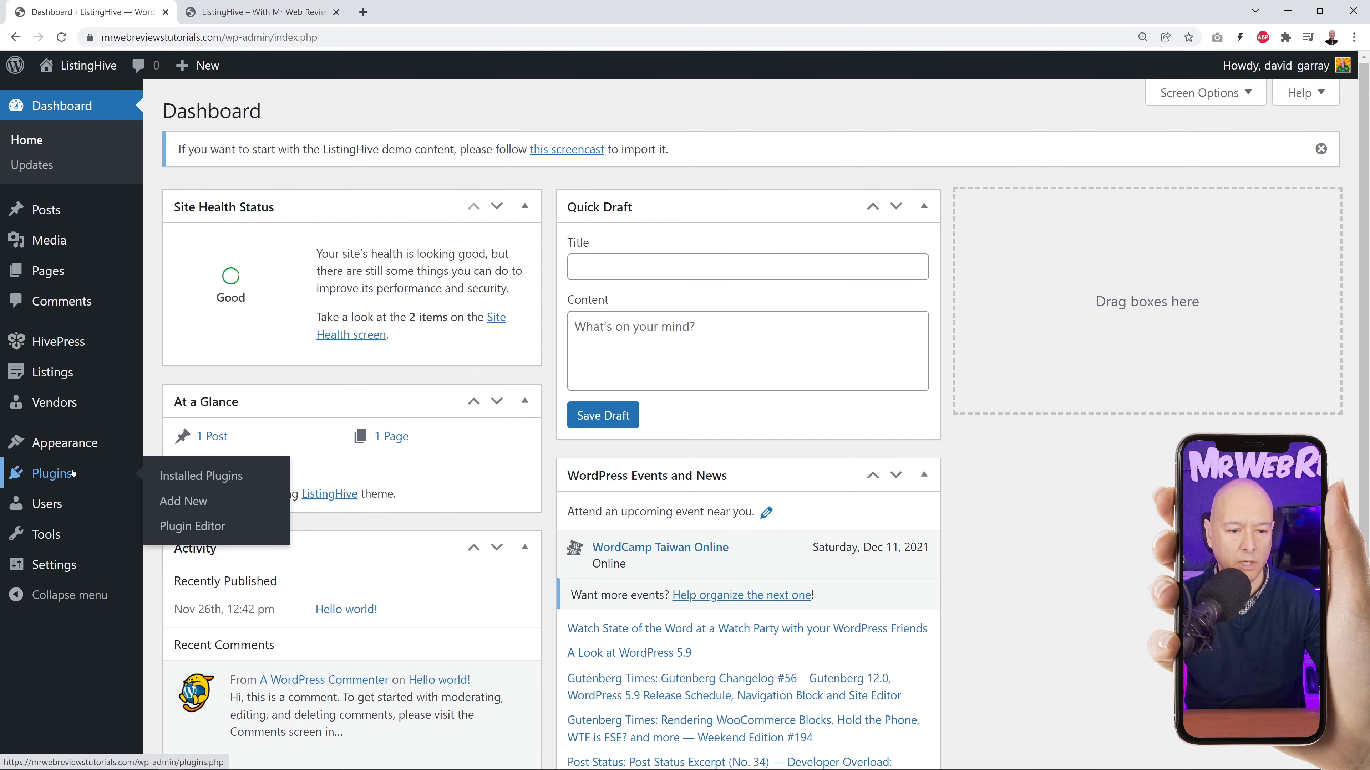
click(183, 501)
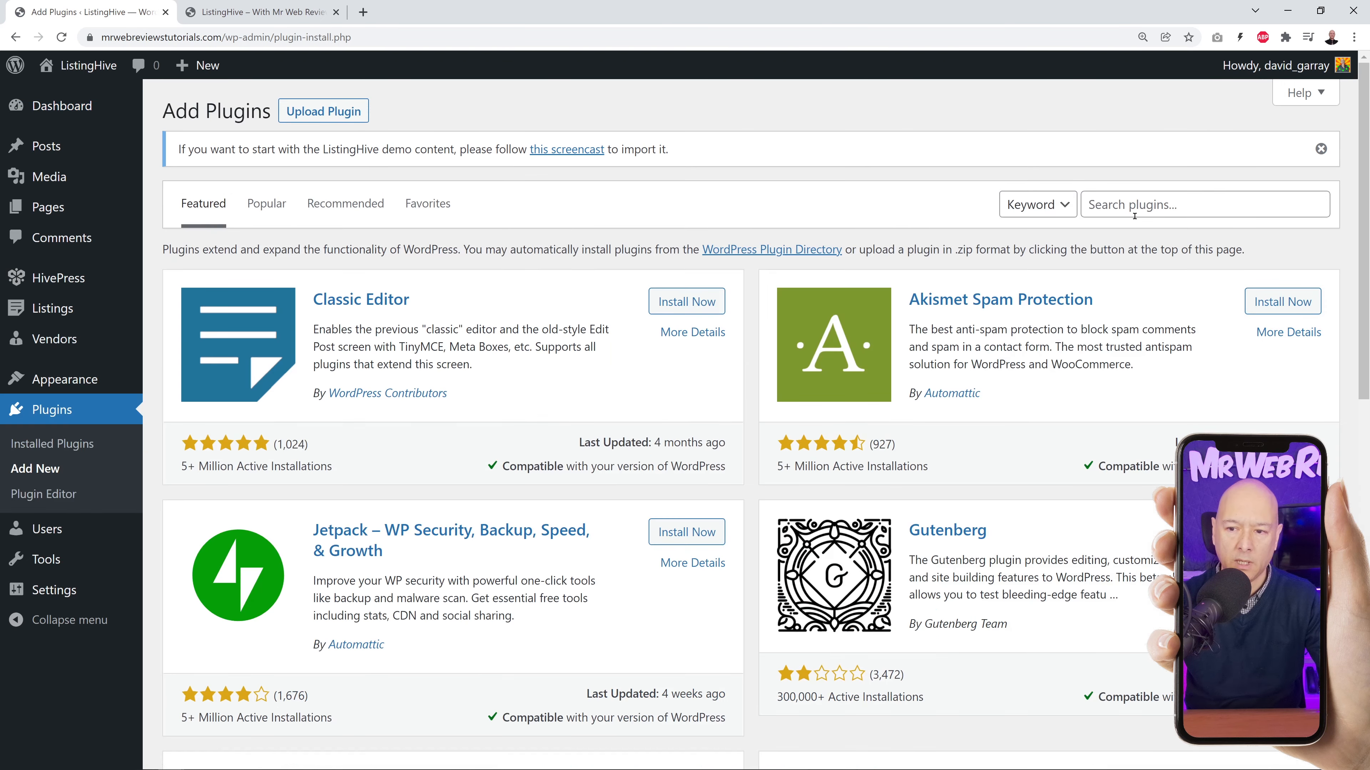
click(1158, 205)
text(one c)
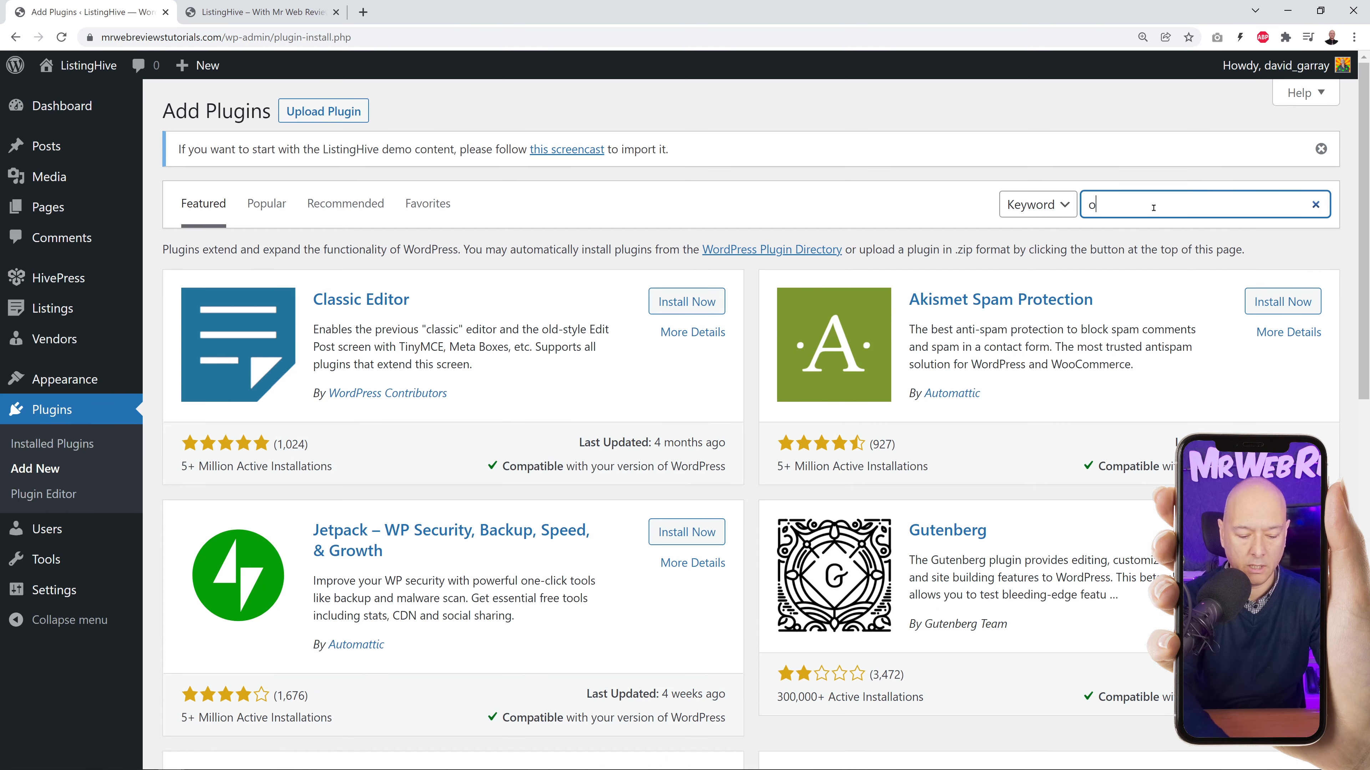
text(lick)
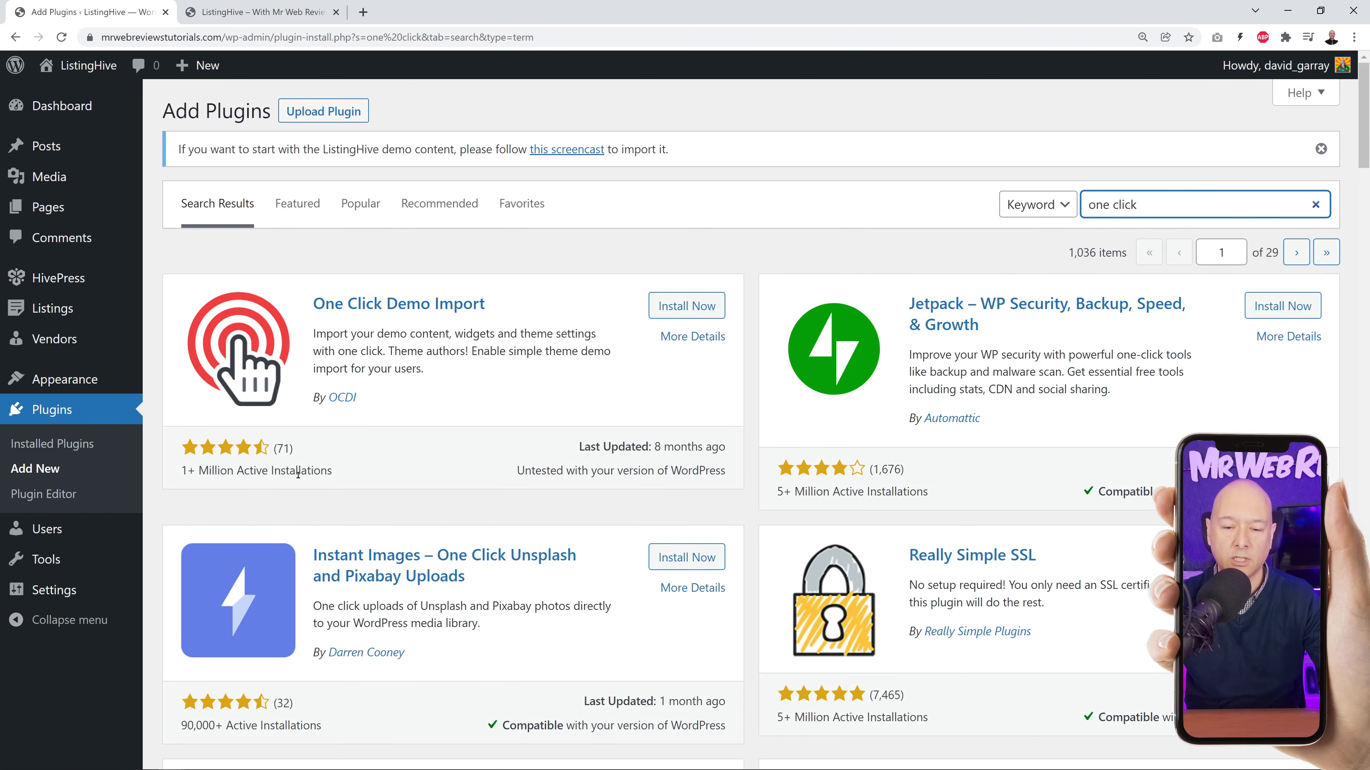
Install and activate the One Click Demo Import plugin, and open the page for importing demo data.
click(684, 315)
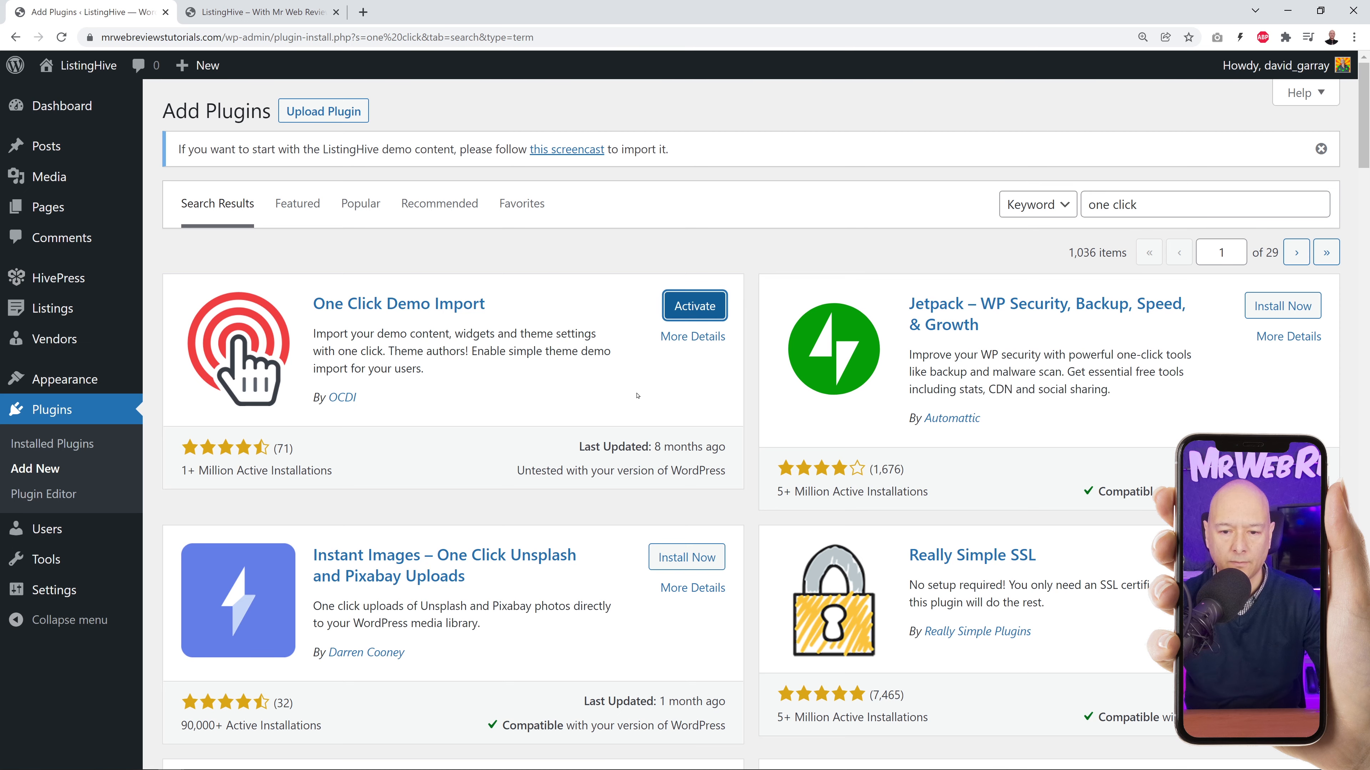
click(701, 306)
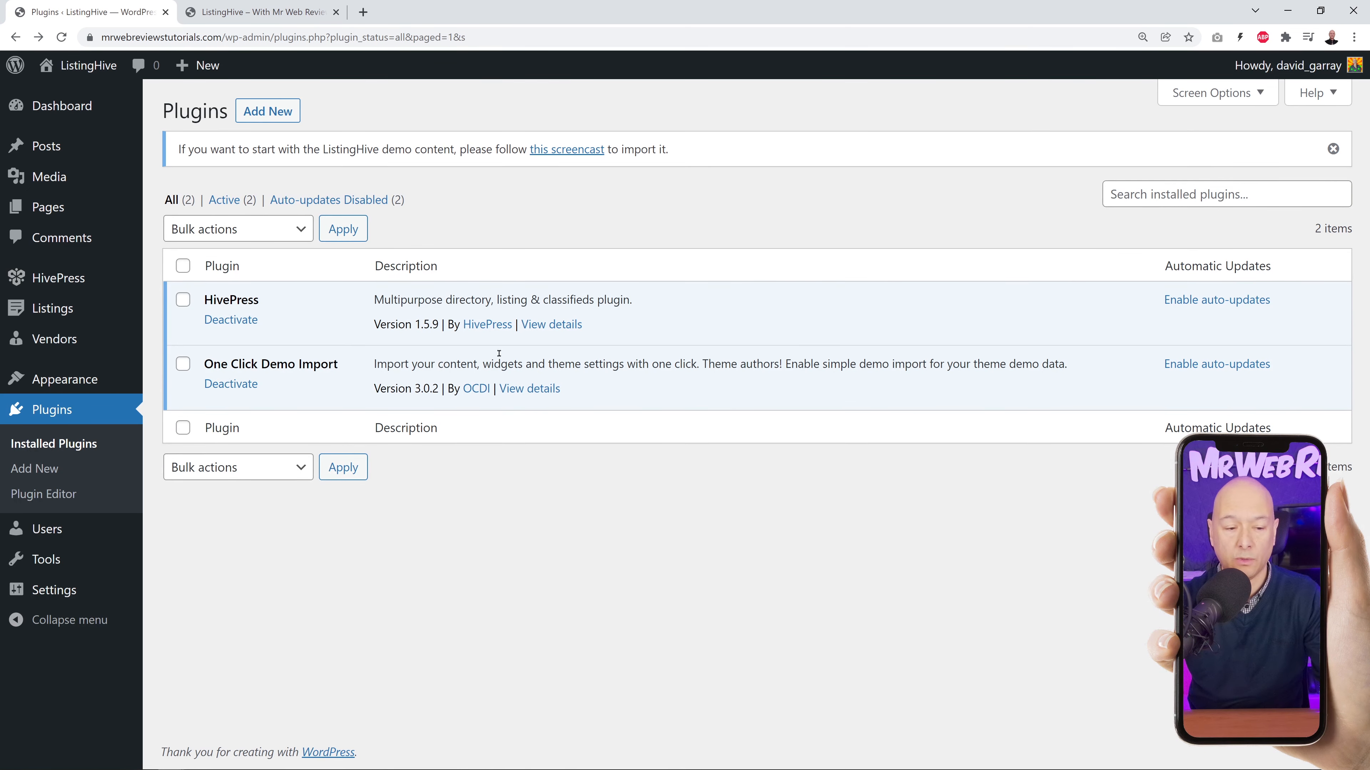
mouse_move(74, 381)
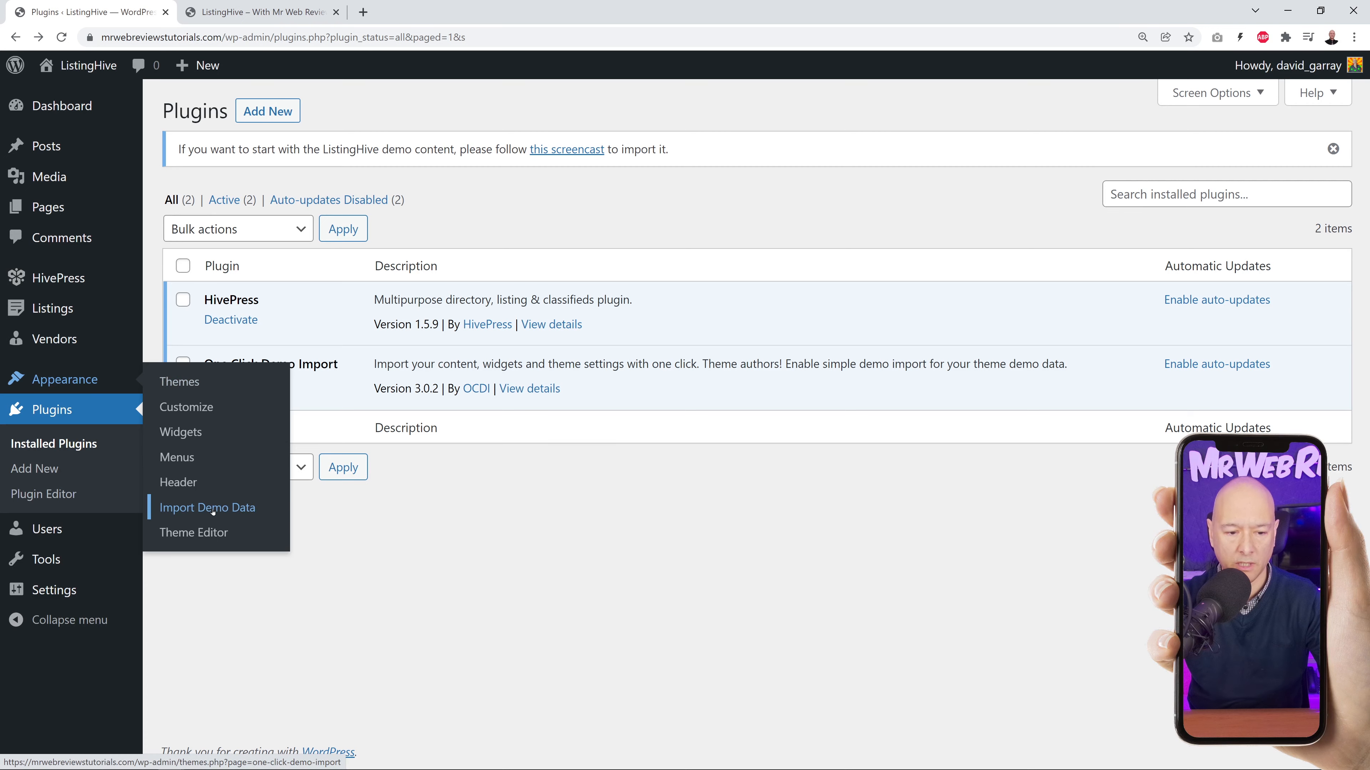
click(231, 509)
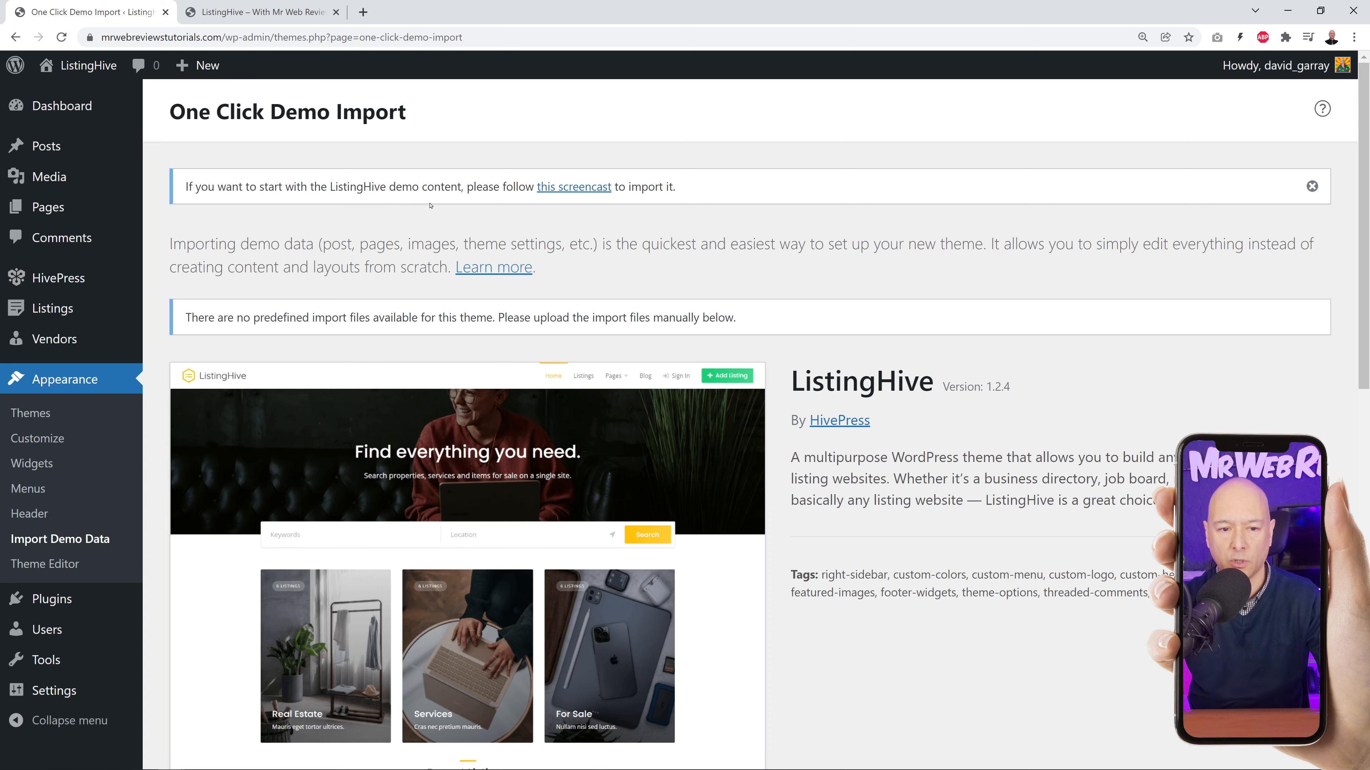
Download the ListingHive demo content files as listinghive-demo (1).zip from the linked documentation, and return to the demo import page.
click(573, 190)
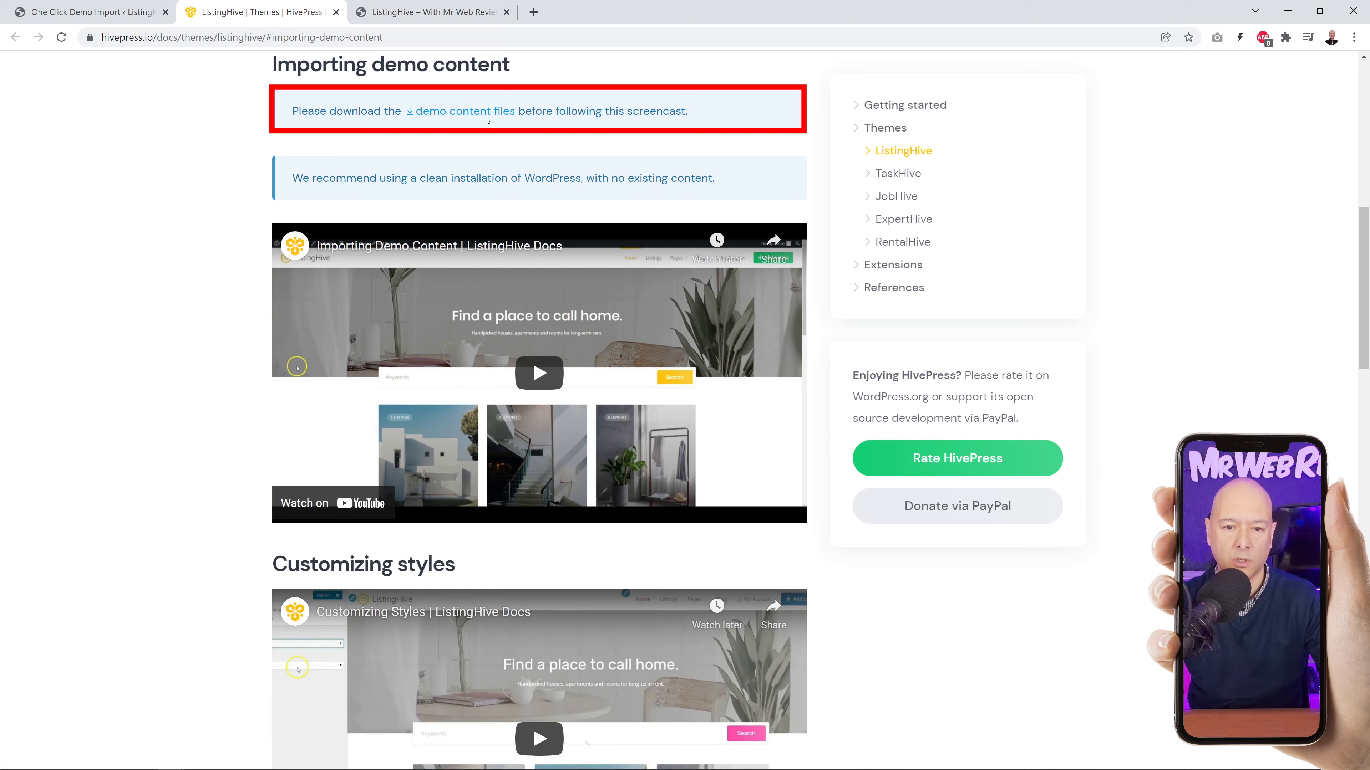
click(475, 113)
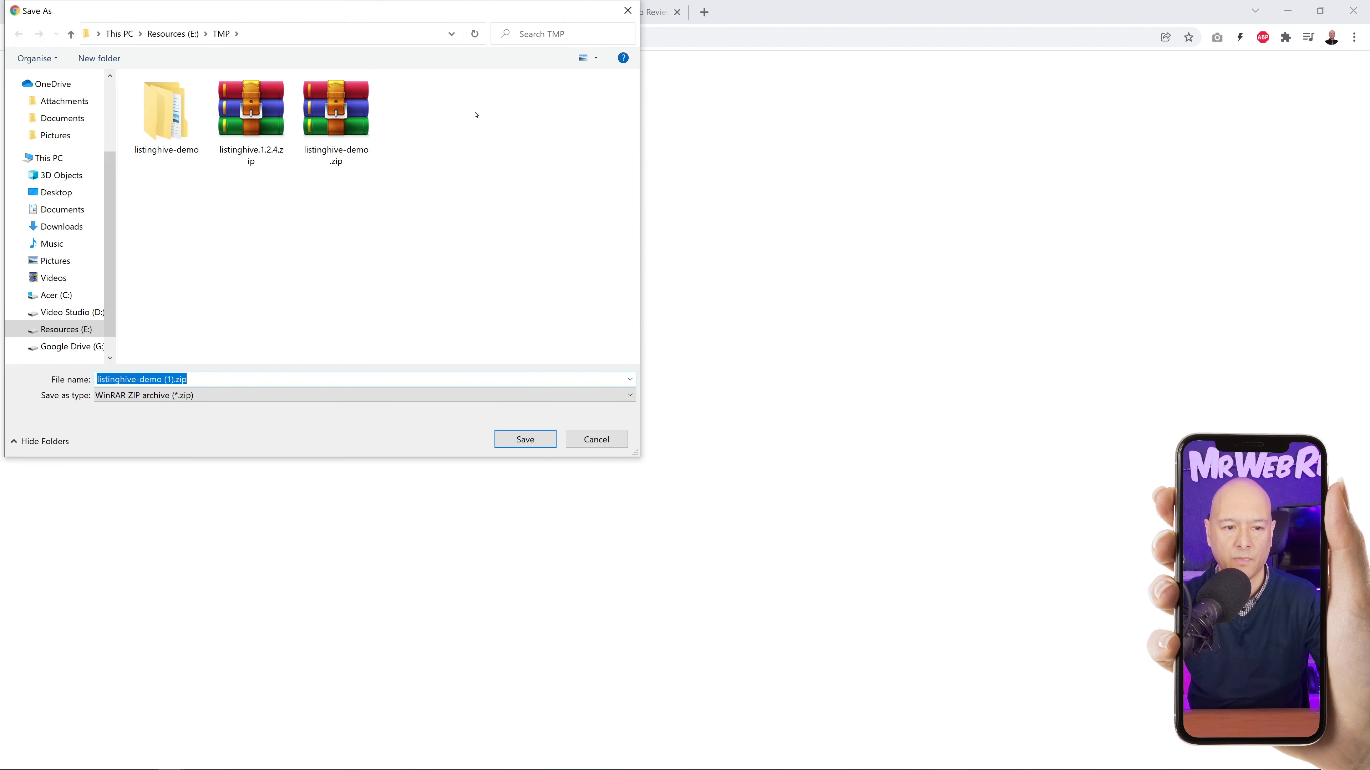
click(519, 441)
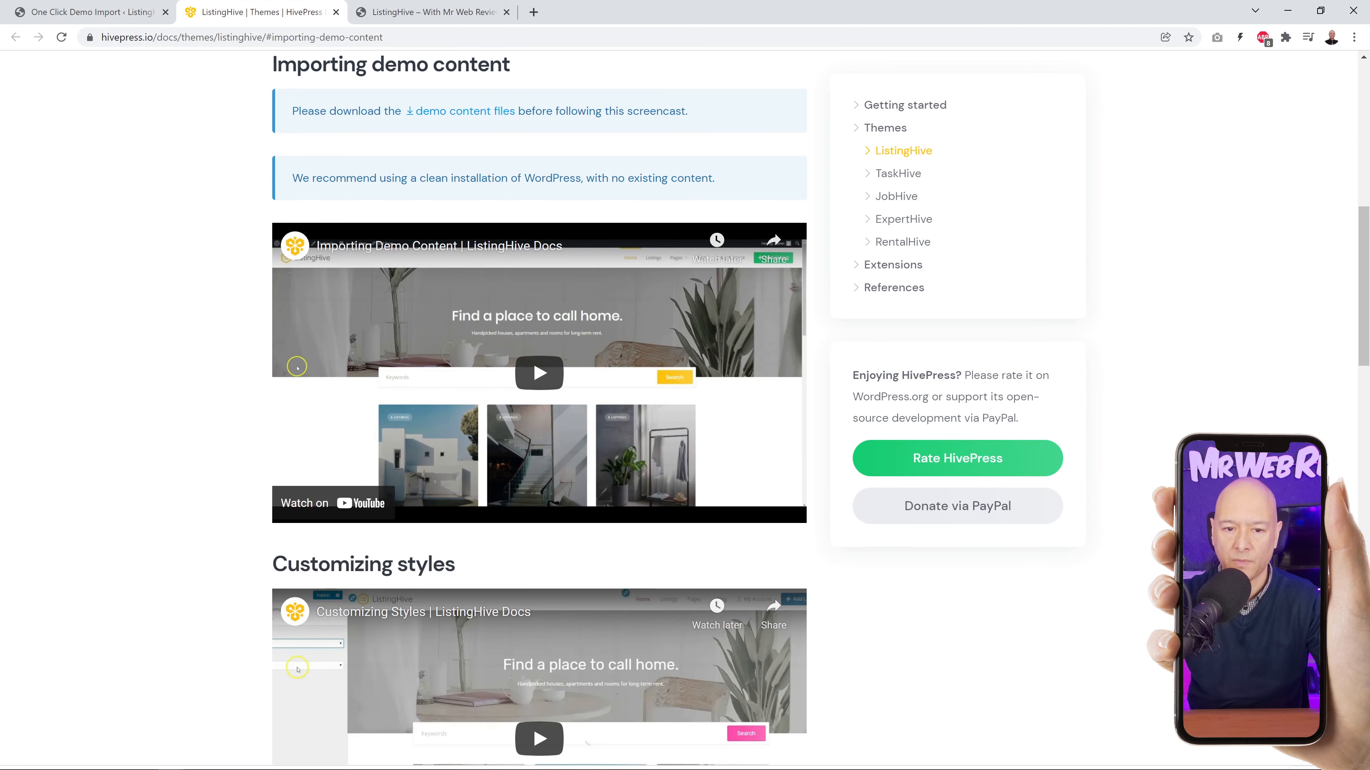
click(335, 14)
click(102, 13)
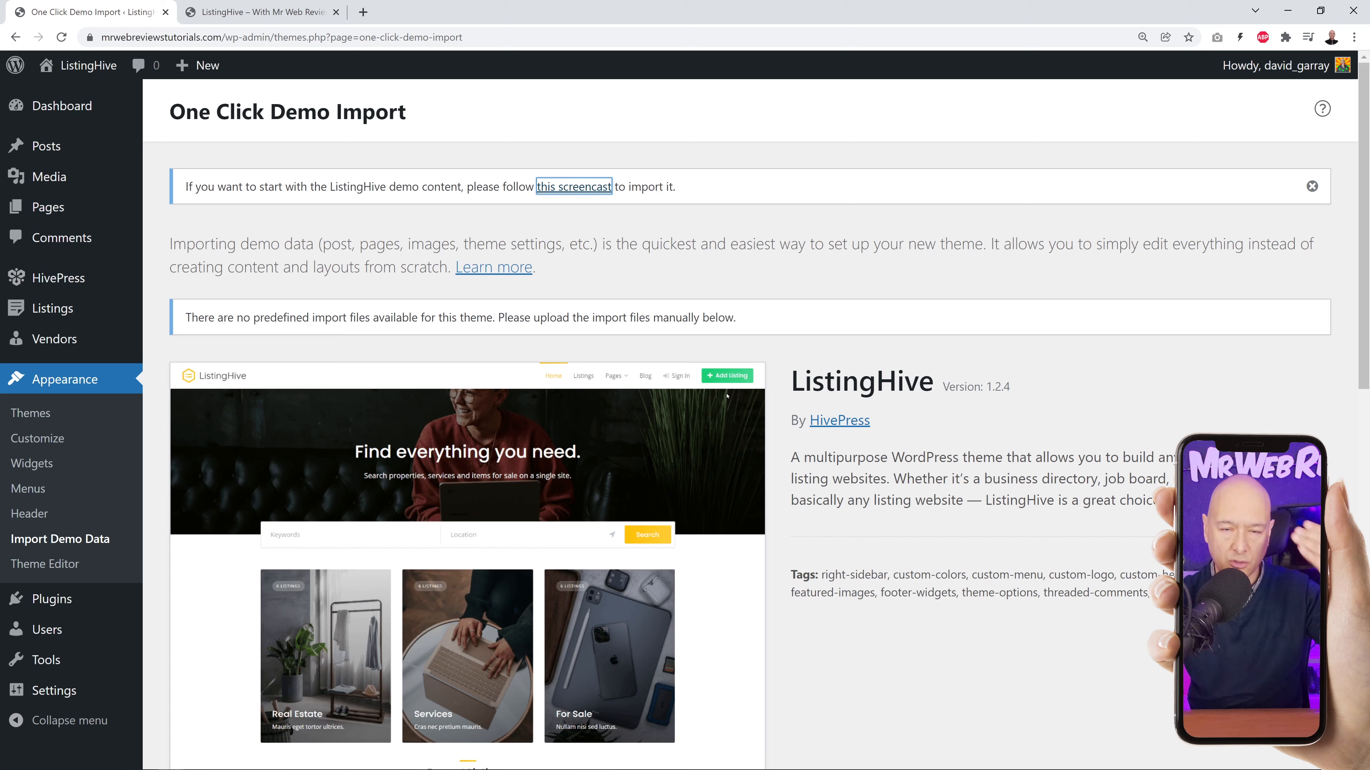
Choose content.xml from the inner listinghive-demo folder as the content file for manual demo import, and run the import.
scroll(863, 393, down, 7)
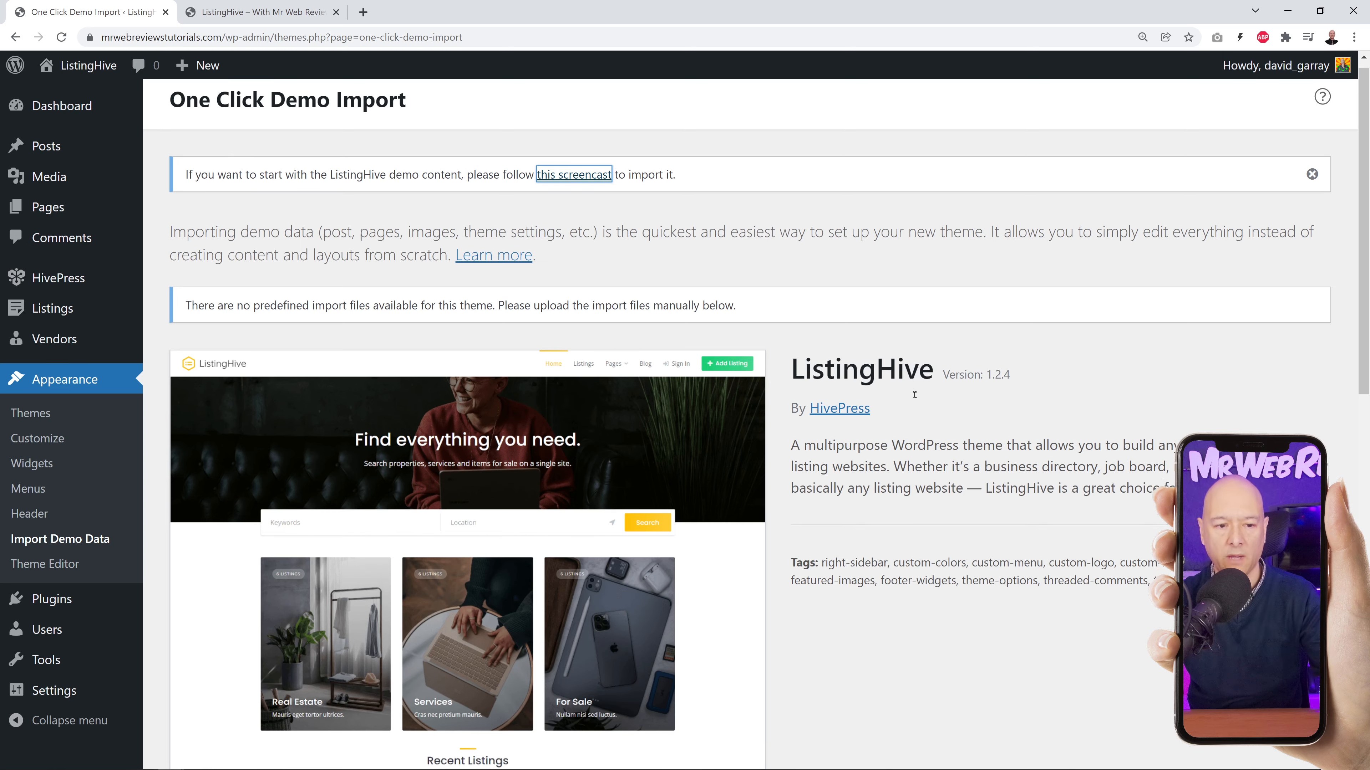
scroll(880, 390, down, 2)
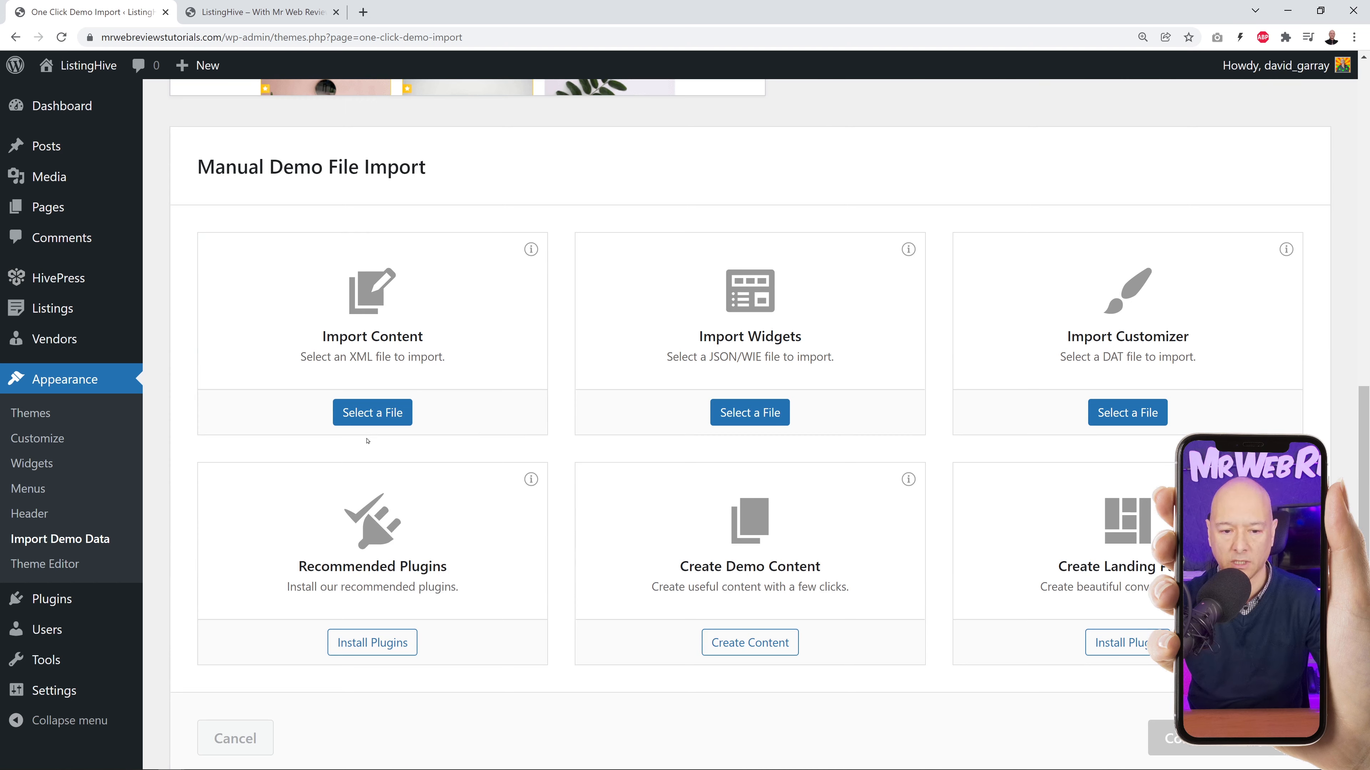
click(376, 414)
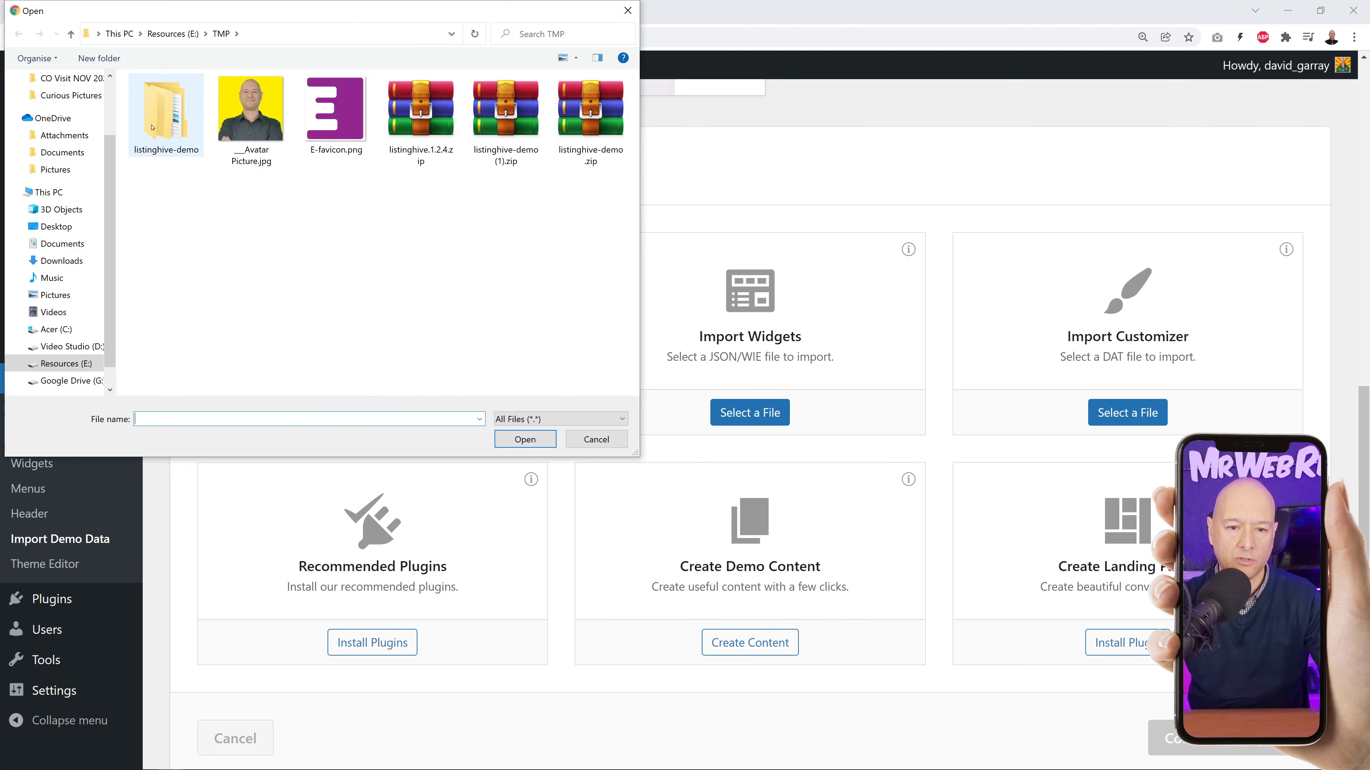
double_click(167, 114)
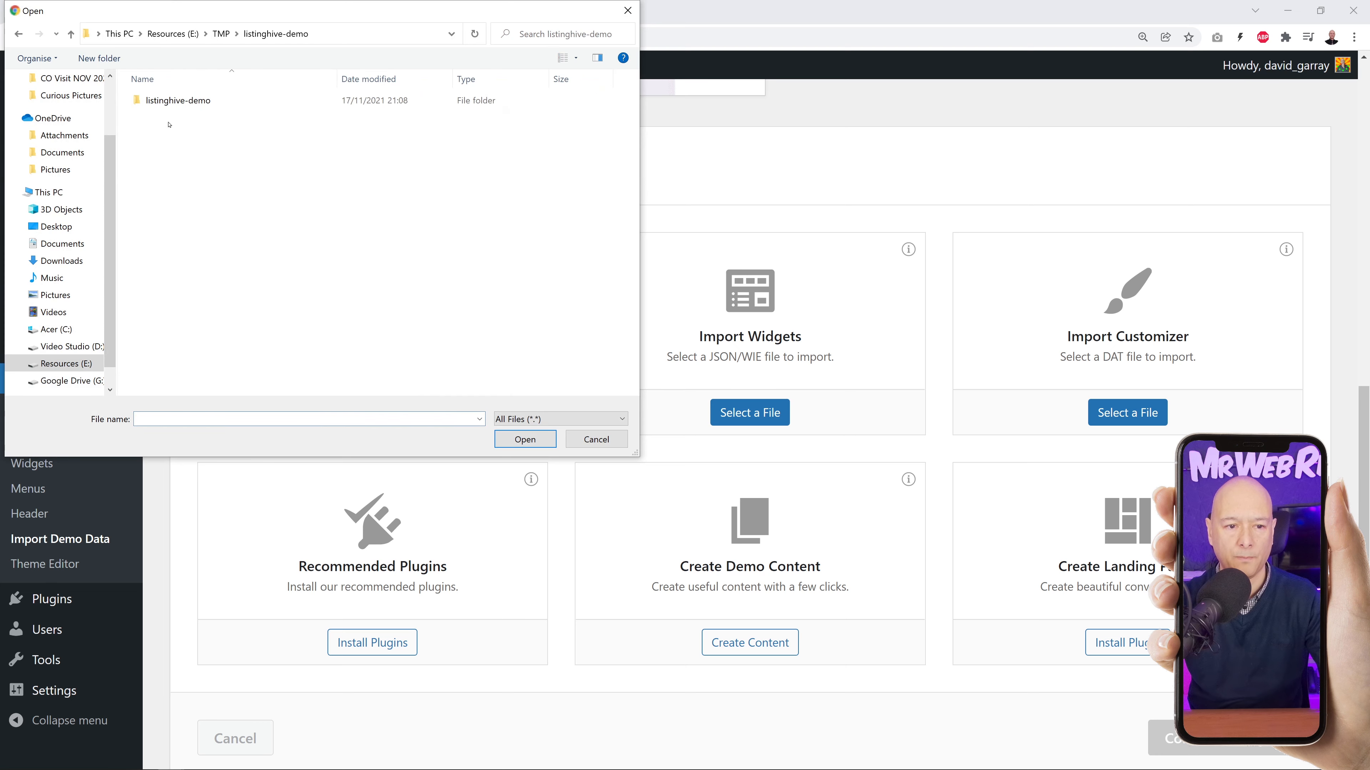
double_click(181, 105)
click(186, 103)
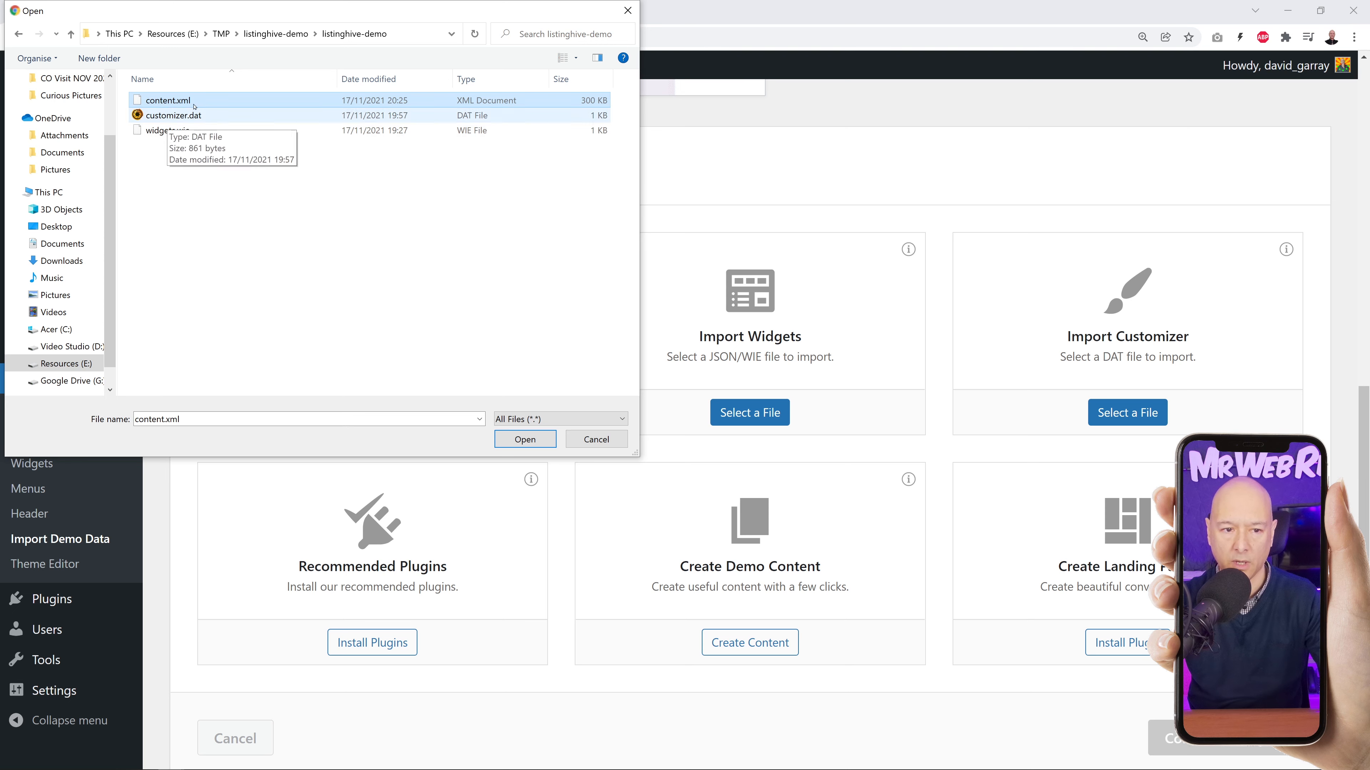
click(525, 439)
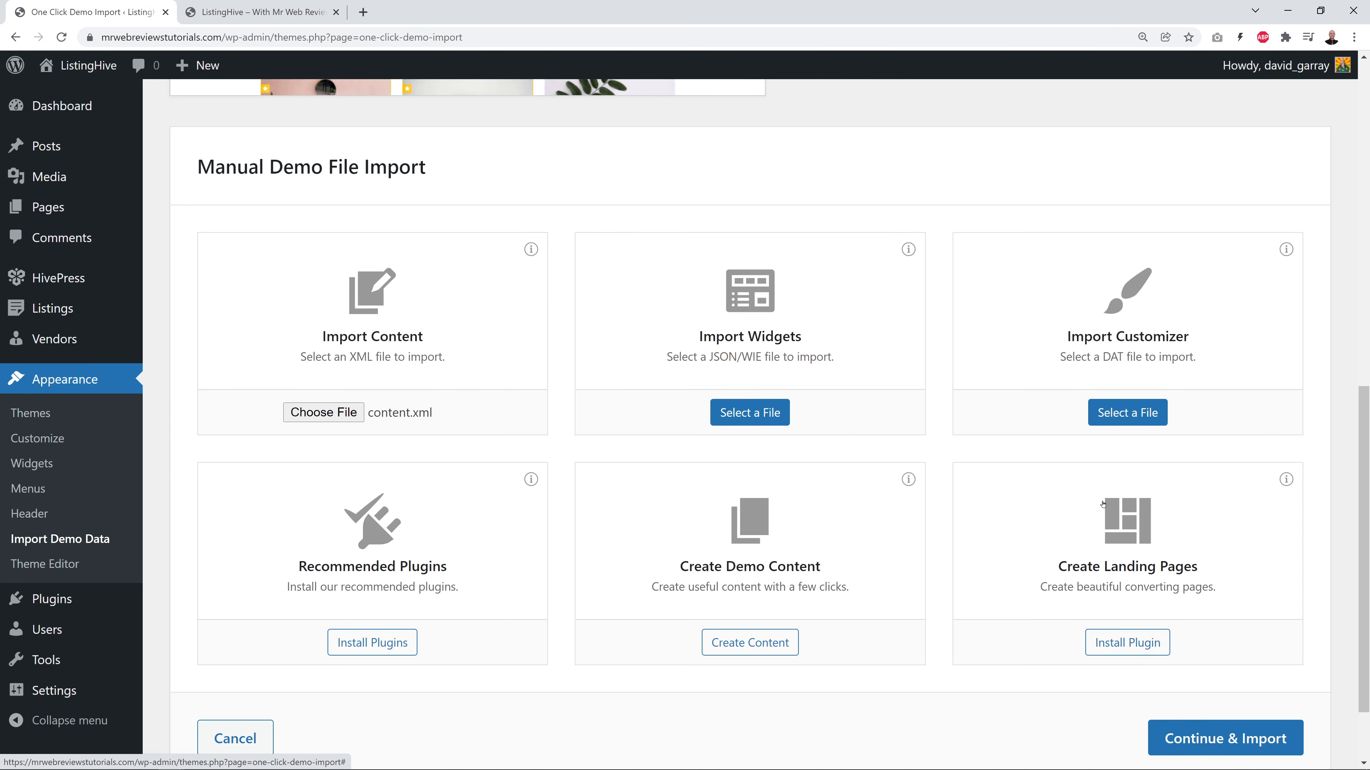
click(1231, 739)
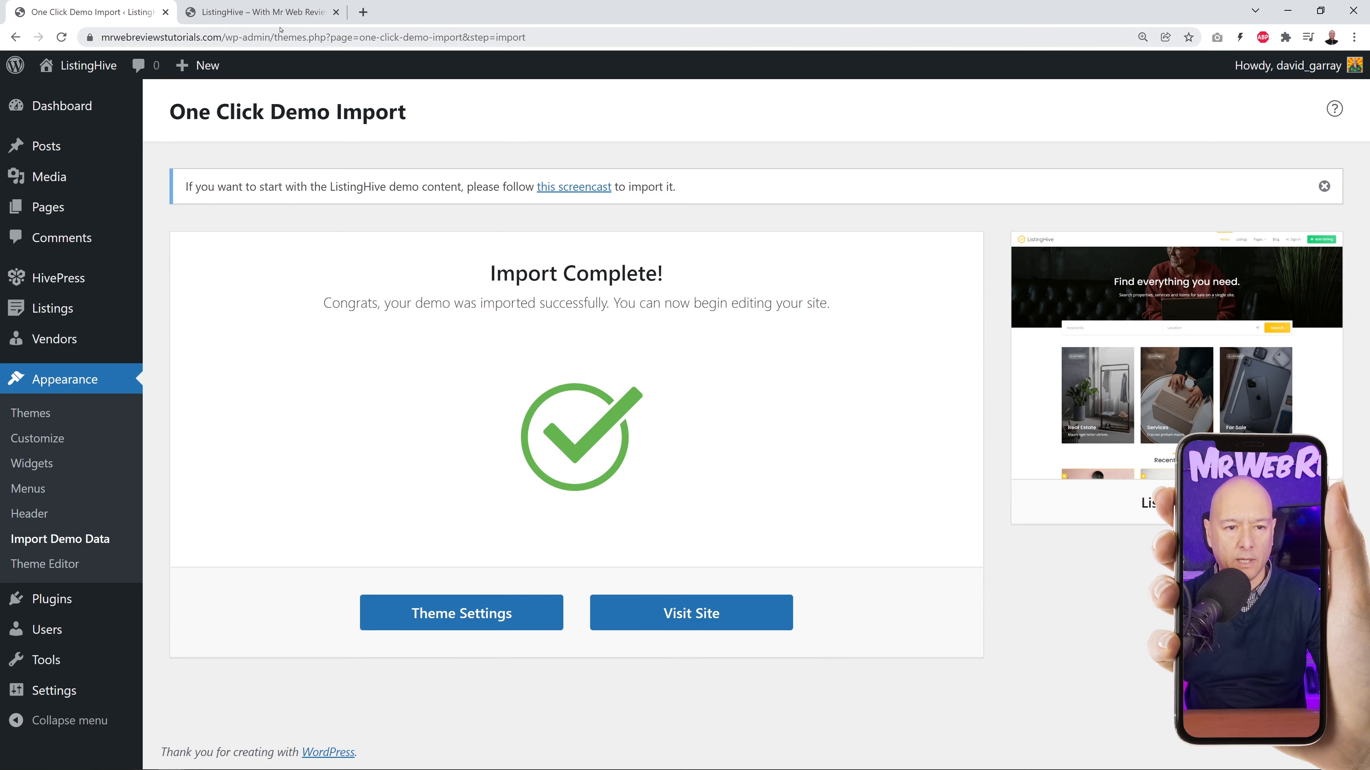
Reload the site's front end to inspect the imported posts, and open the demo Home page.
click(280, 20)
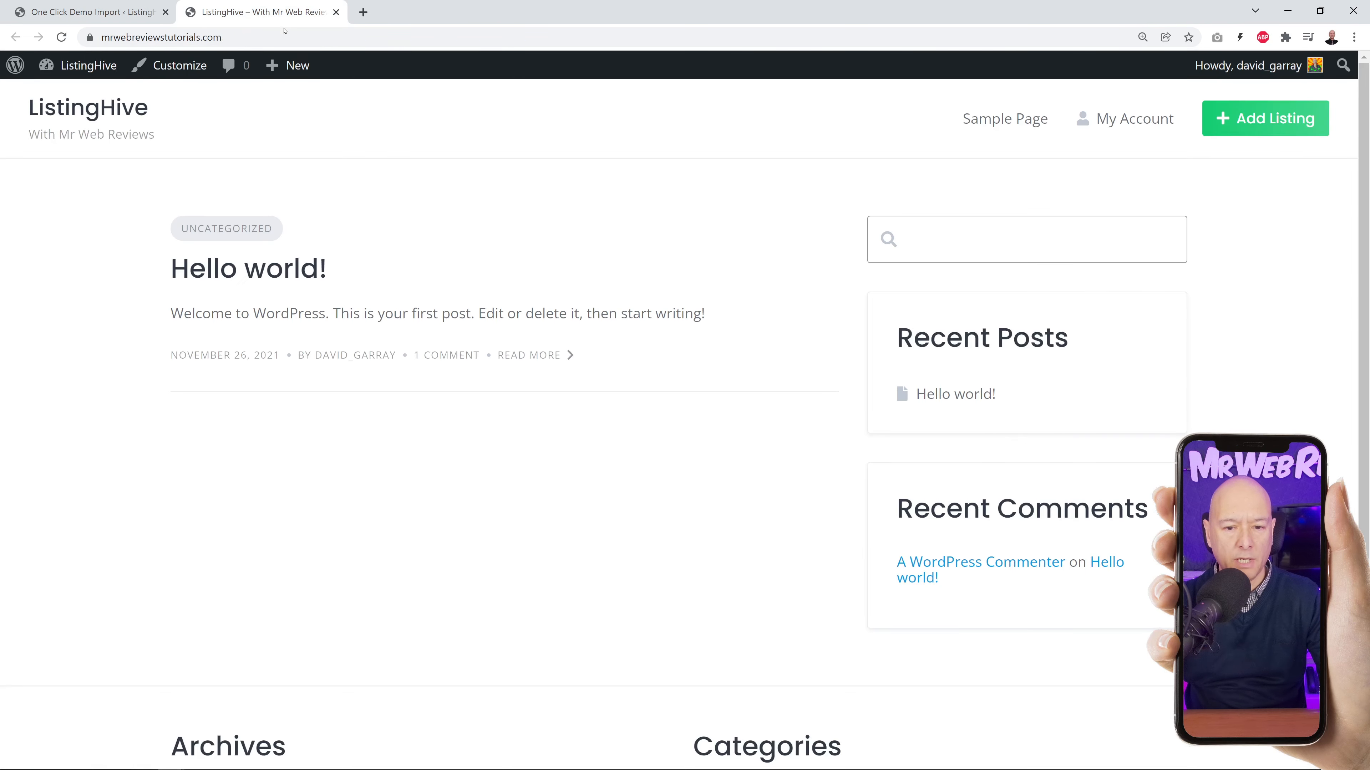
click(62, 37)
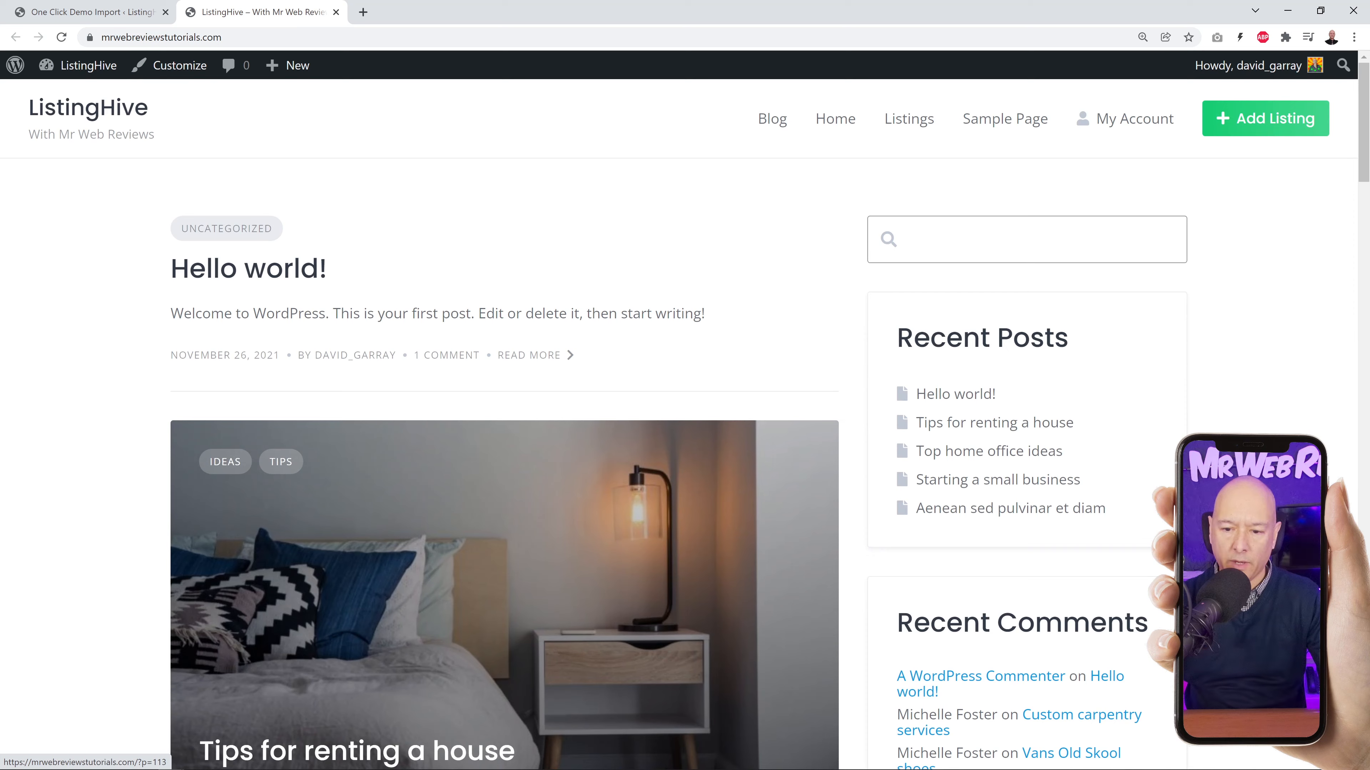
scroll(1130, 531, down, 1)
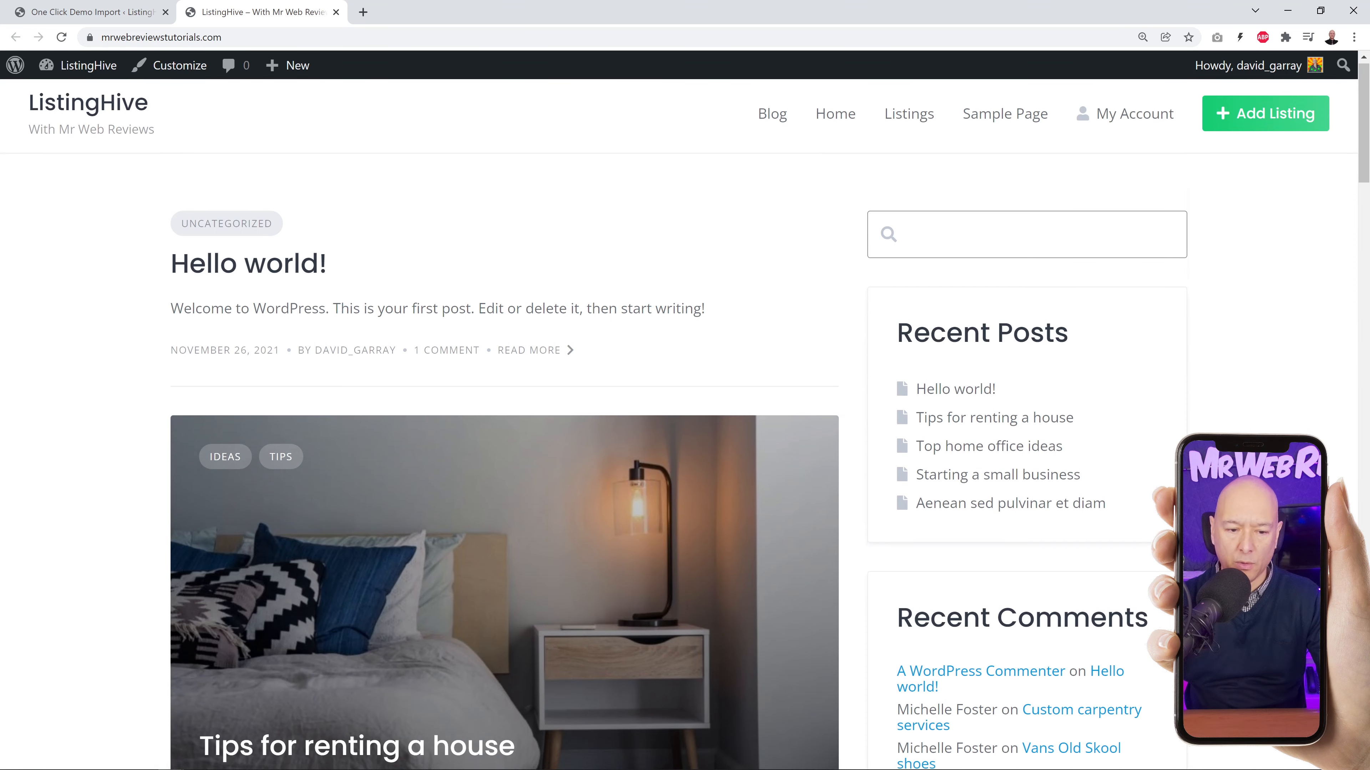
scroll(1130, 530, down, 10)
scroll(1130, 530, up, 10)
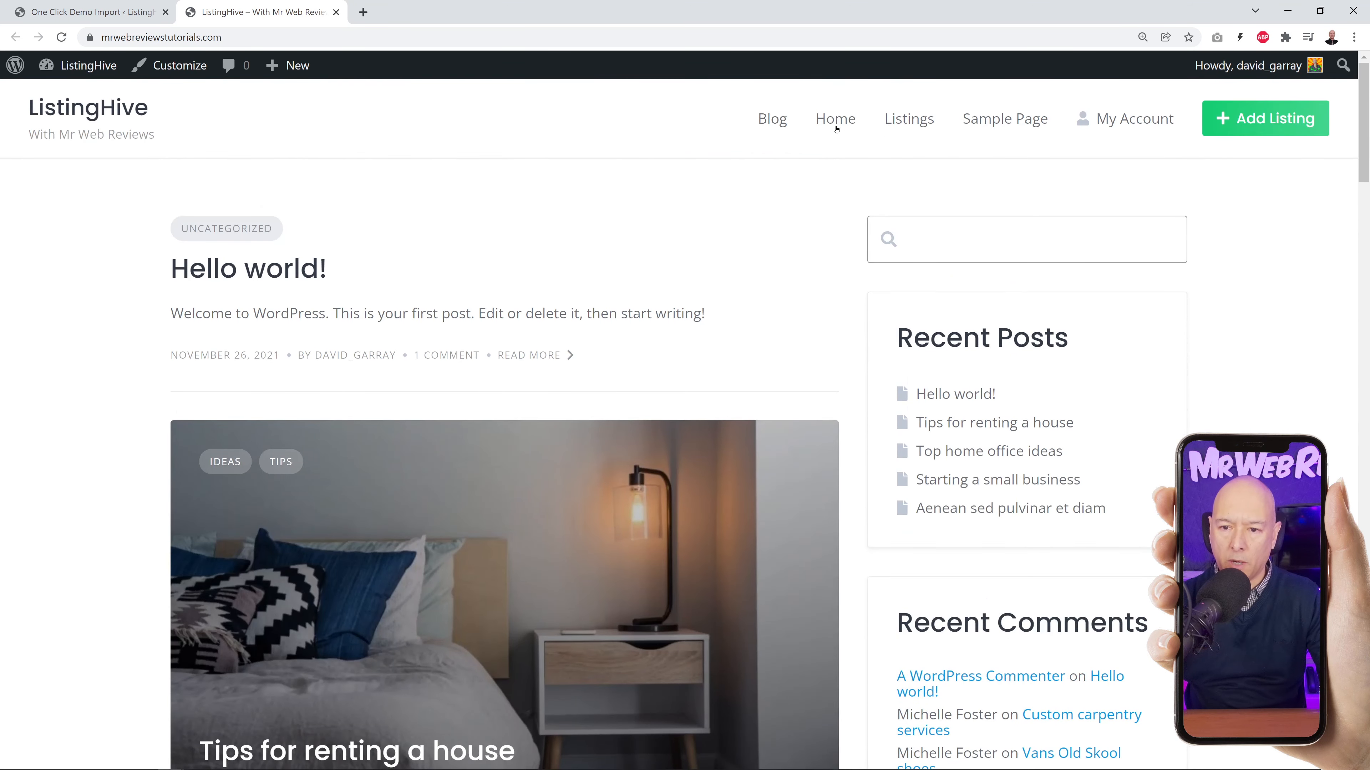
click(835, 120)
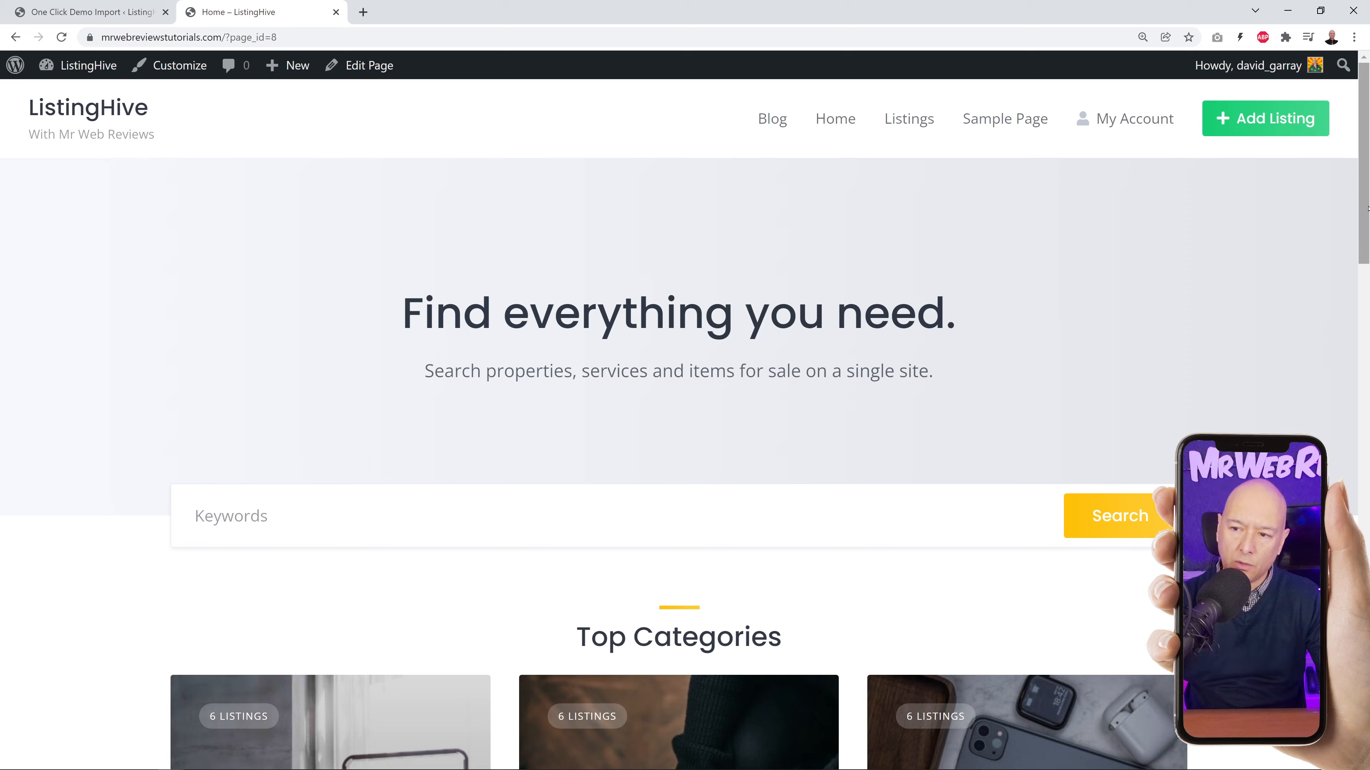
mouse_move(1368, 199)
mouse_down()
mouse_move(1368, 702)
mouse_move(1367, 194)
mouse_up()
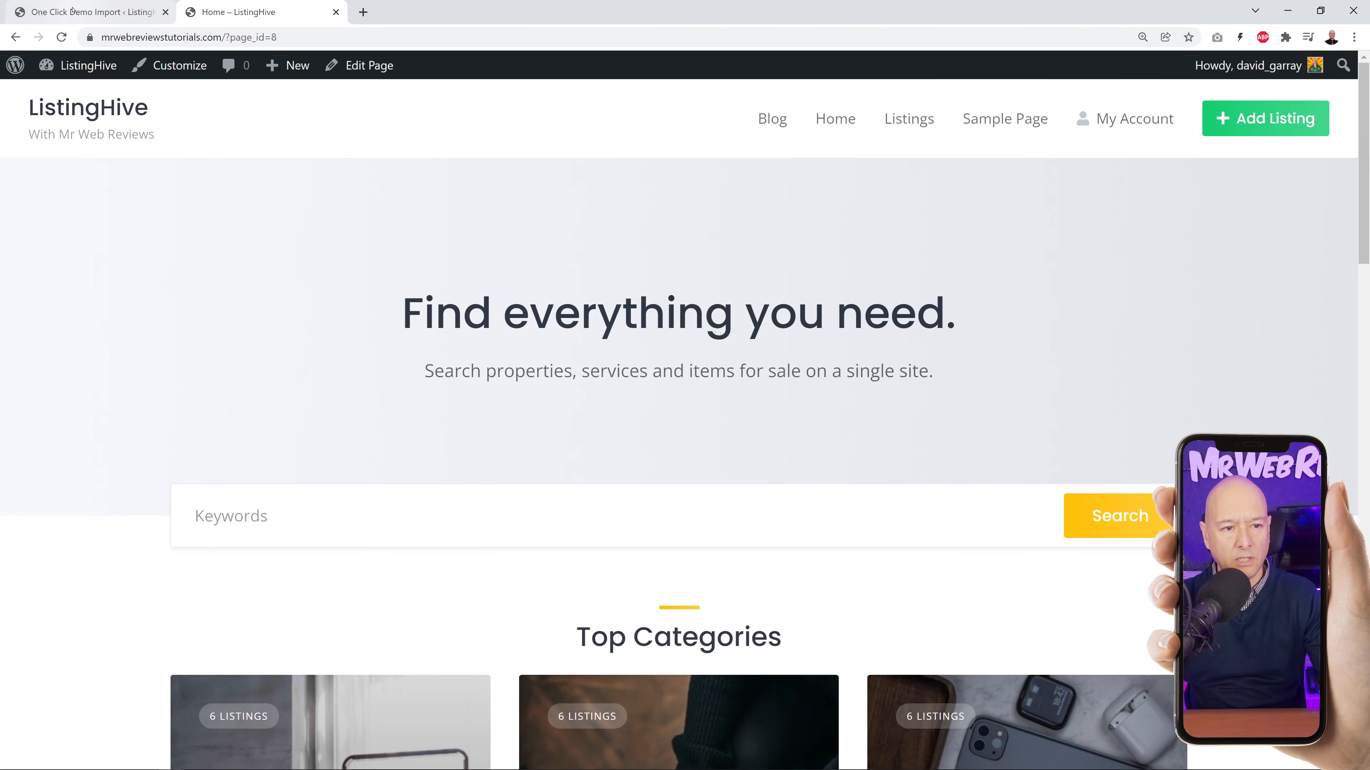
In the reading settings, make the static page Home the homepage, save the changes, and view the site's front end.
click(86, 11)
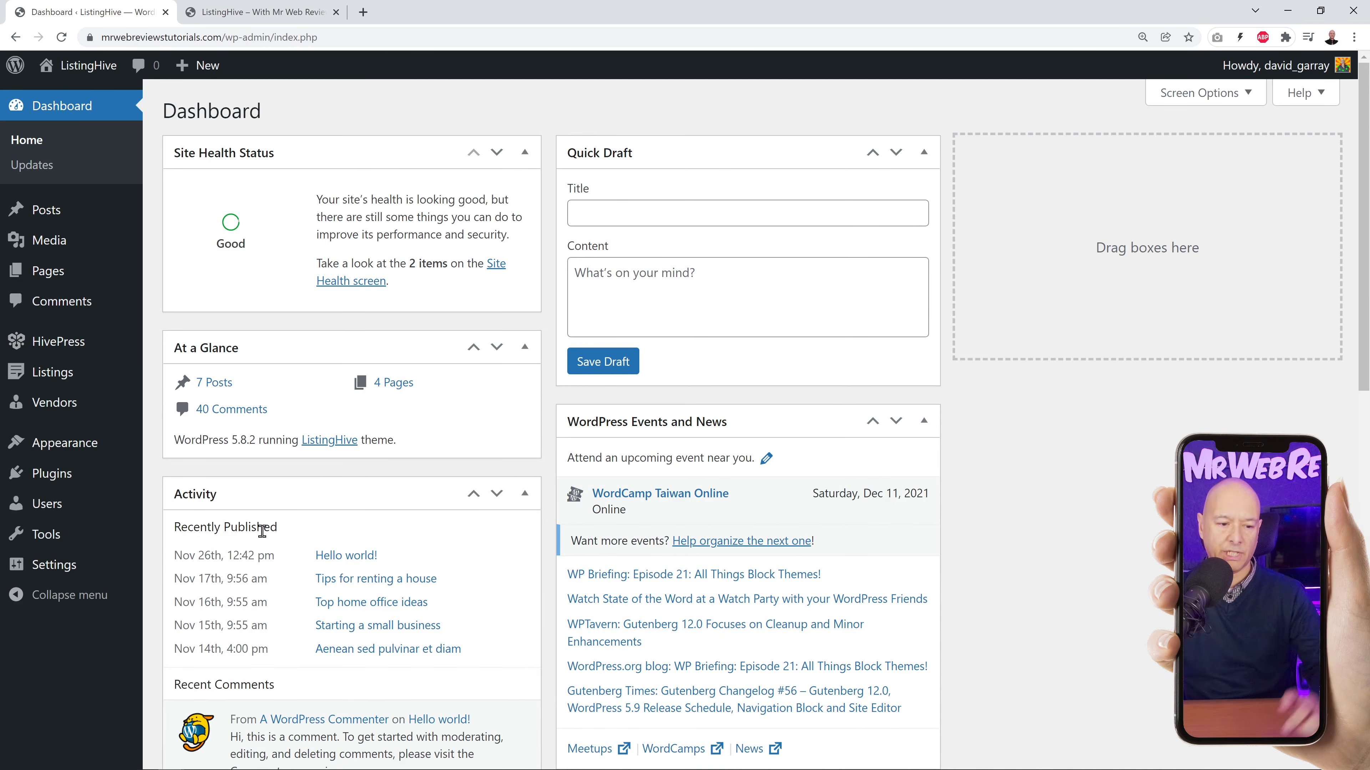
mouse_move(102, 564)
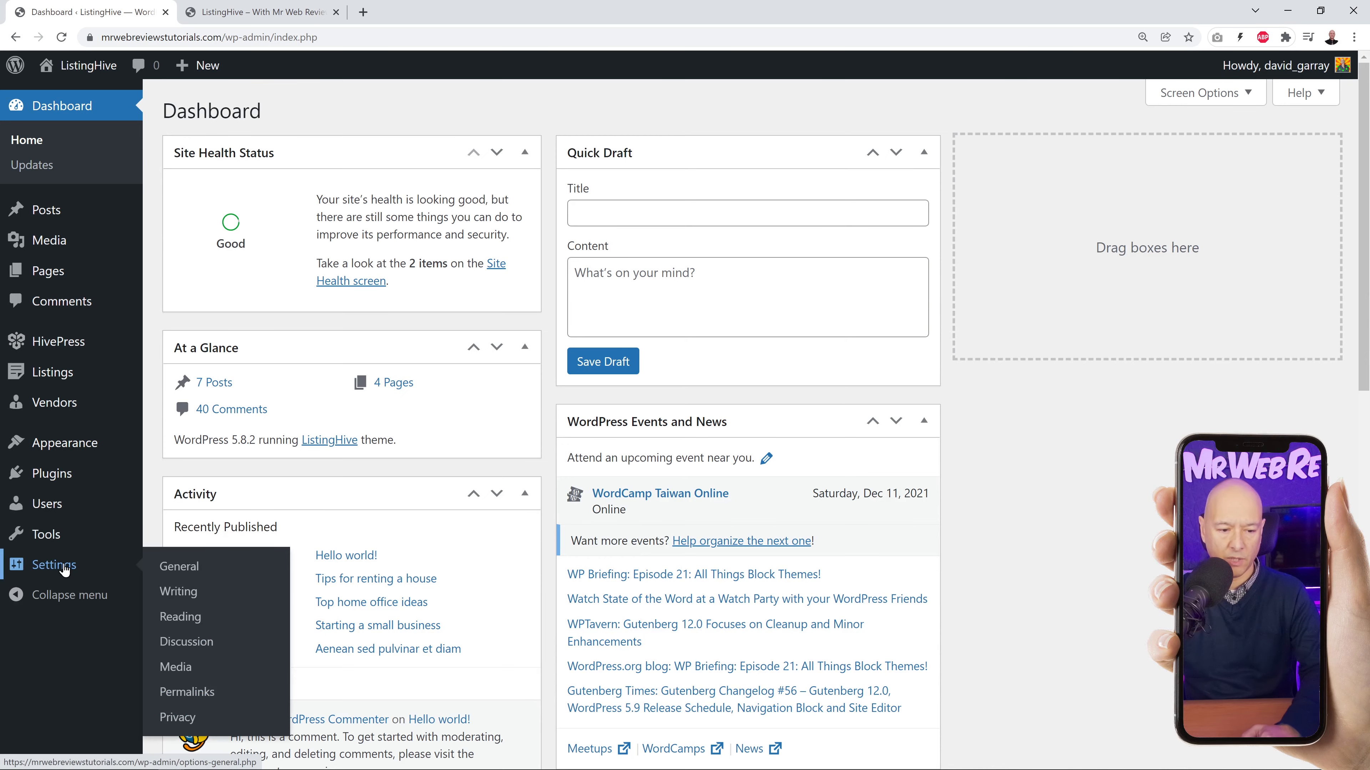
click(185, 622)
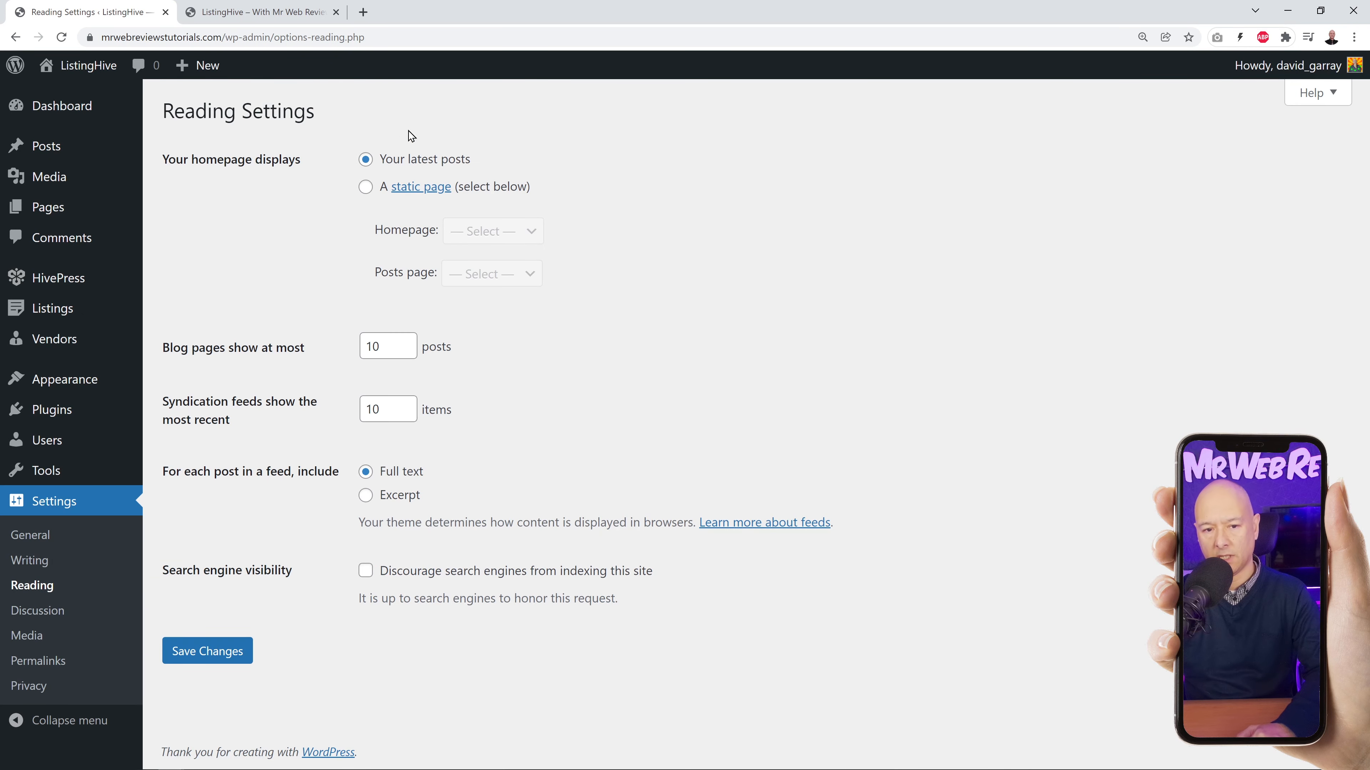
click(365, 187)
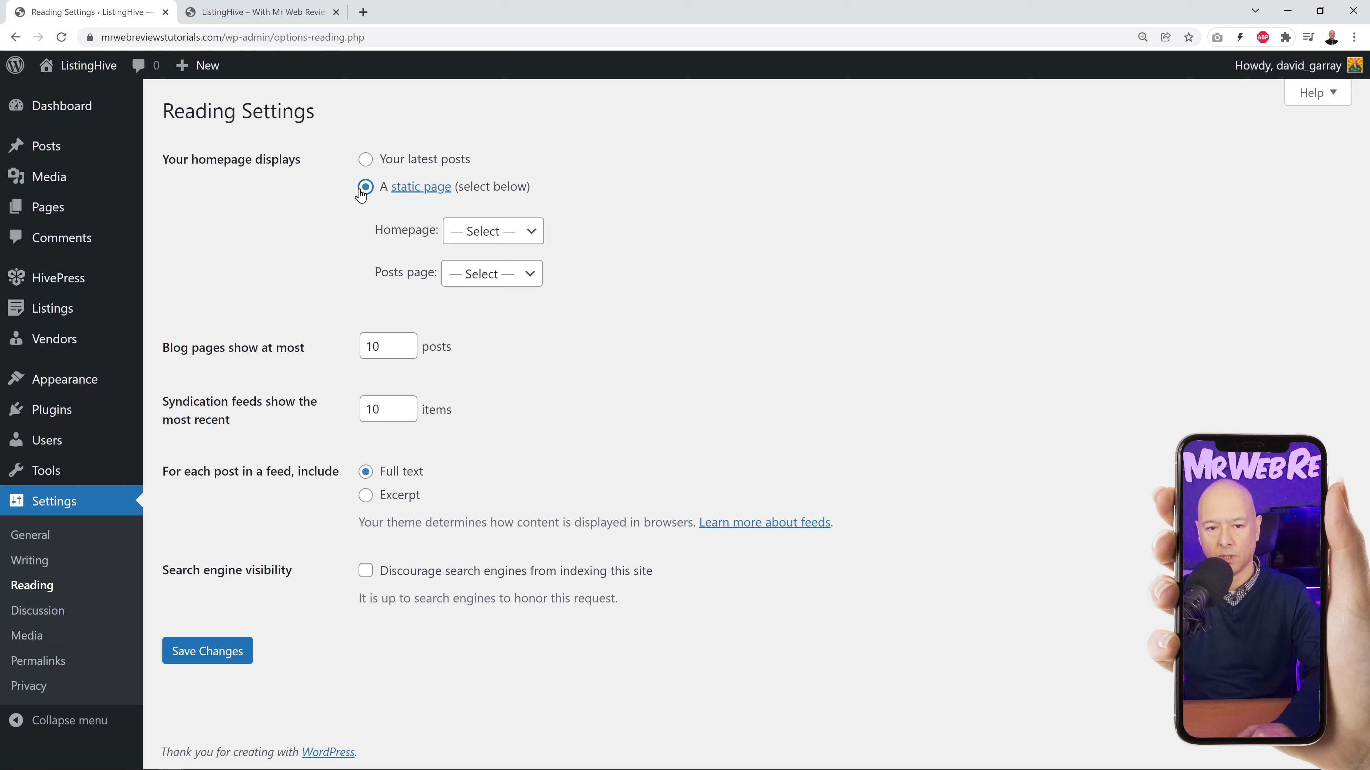
click(528, 241)
click(488, 285)
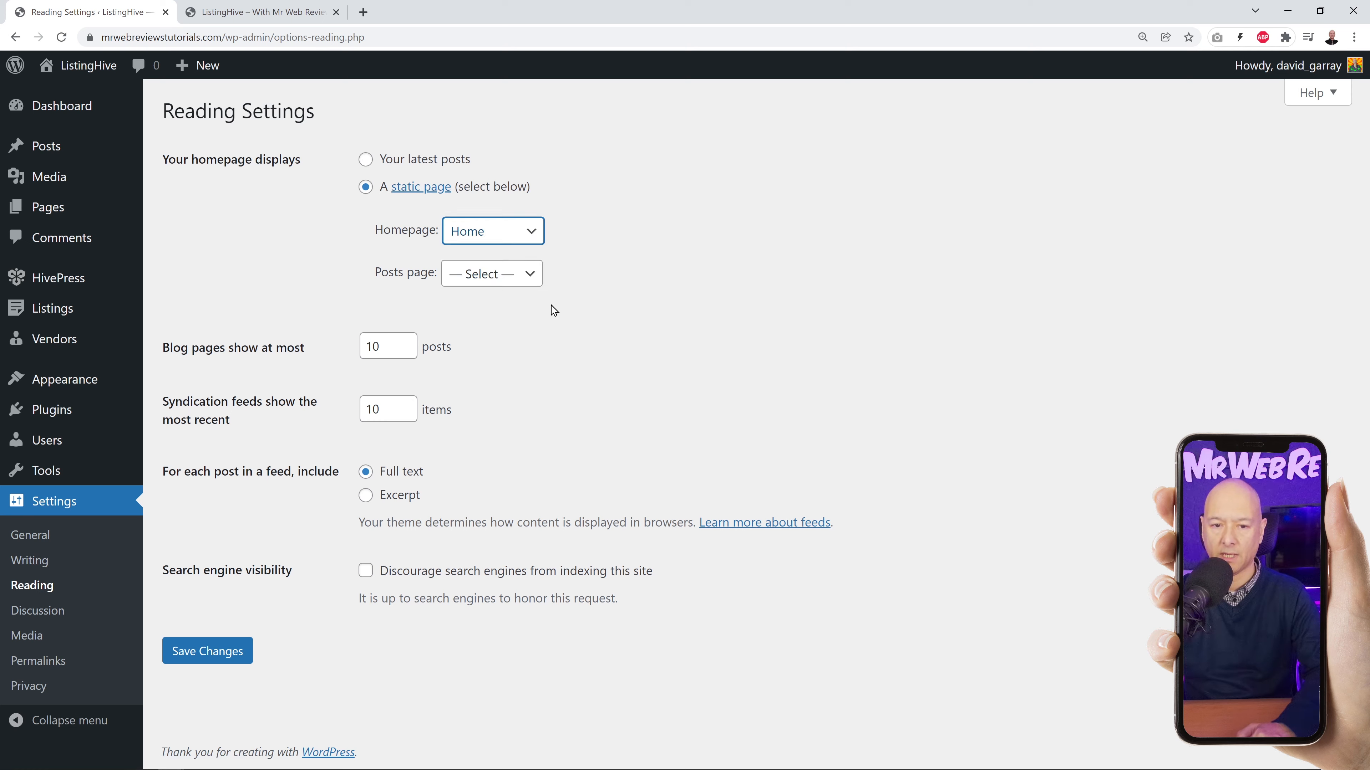
click(213, 652)
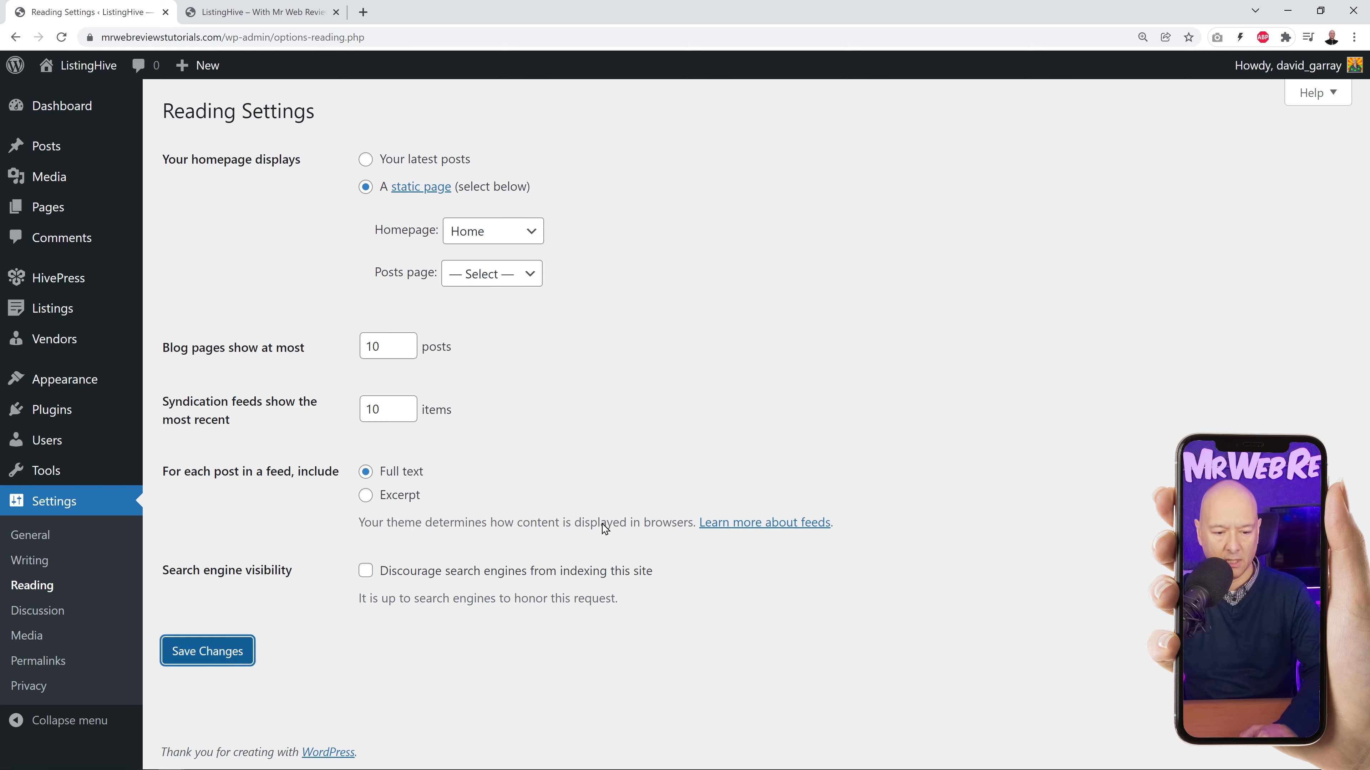
click(273, 19)
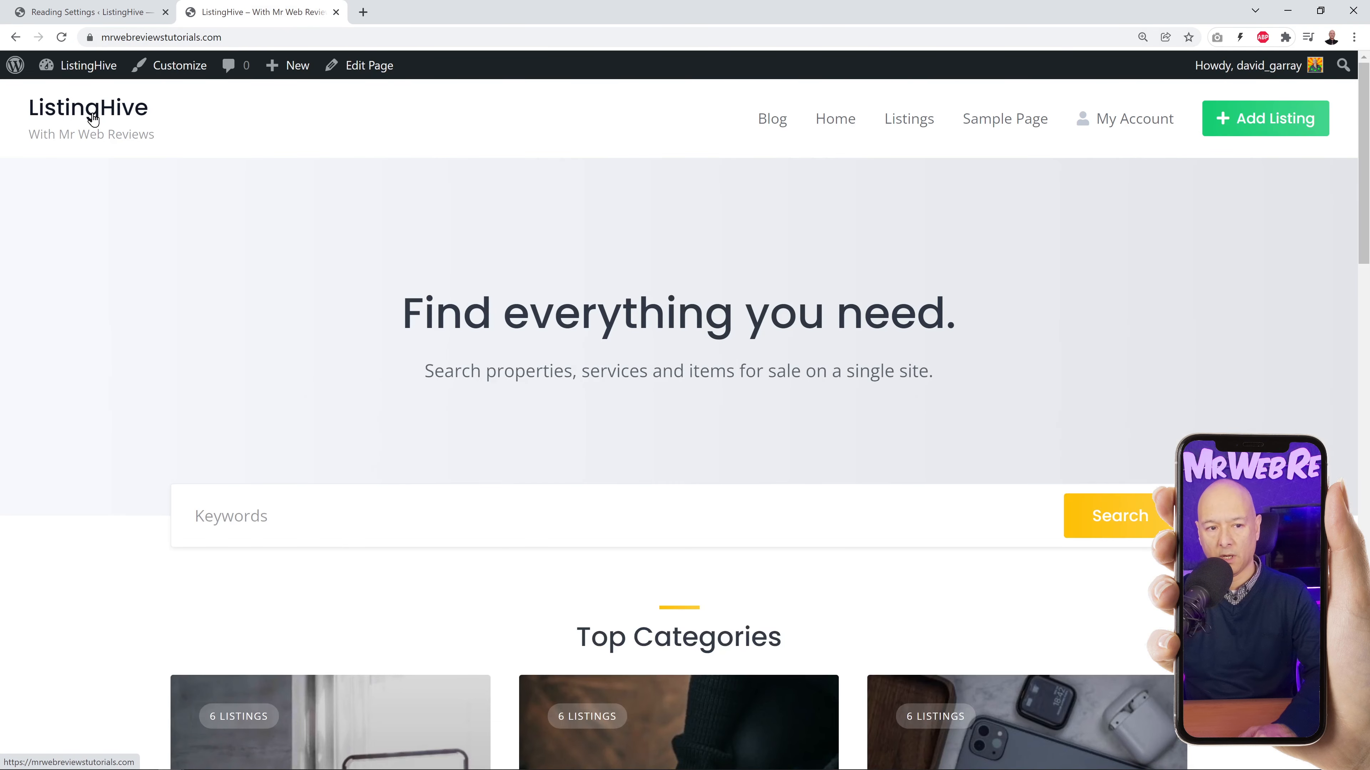
Reload the site's home page, return to the WordPress admin, look over the HivePress, Listings and Vendors sections, and open the listings overview.
click(92, 111)
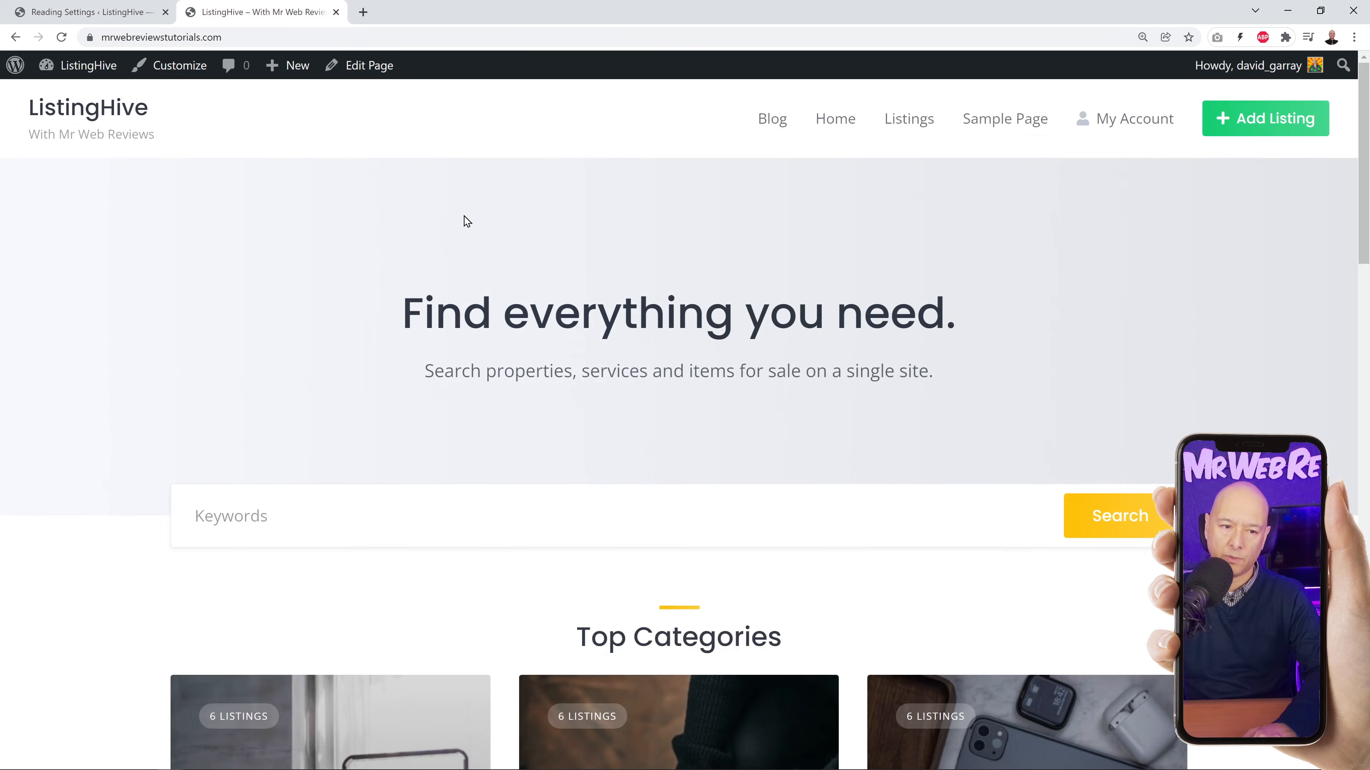
click(115, 120)
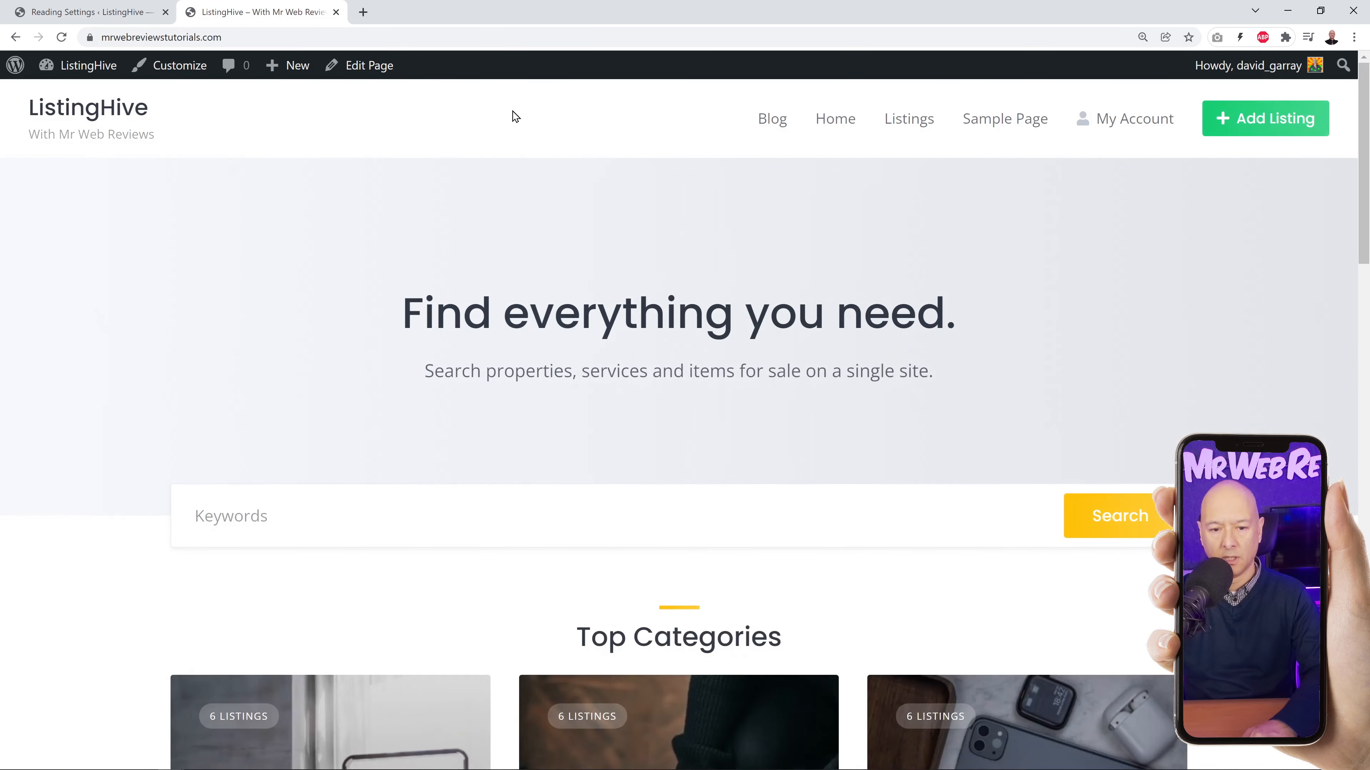
click(108, 13)
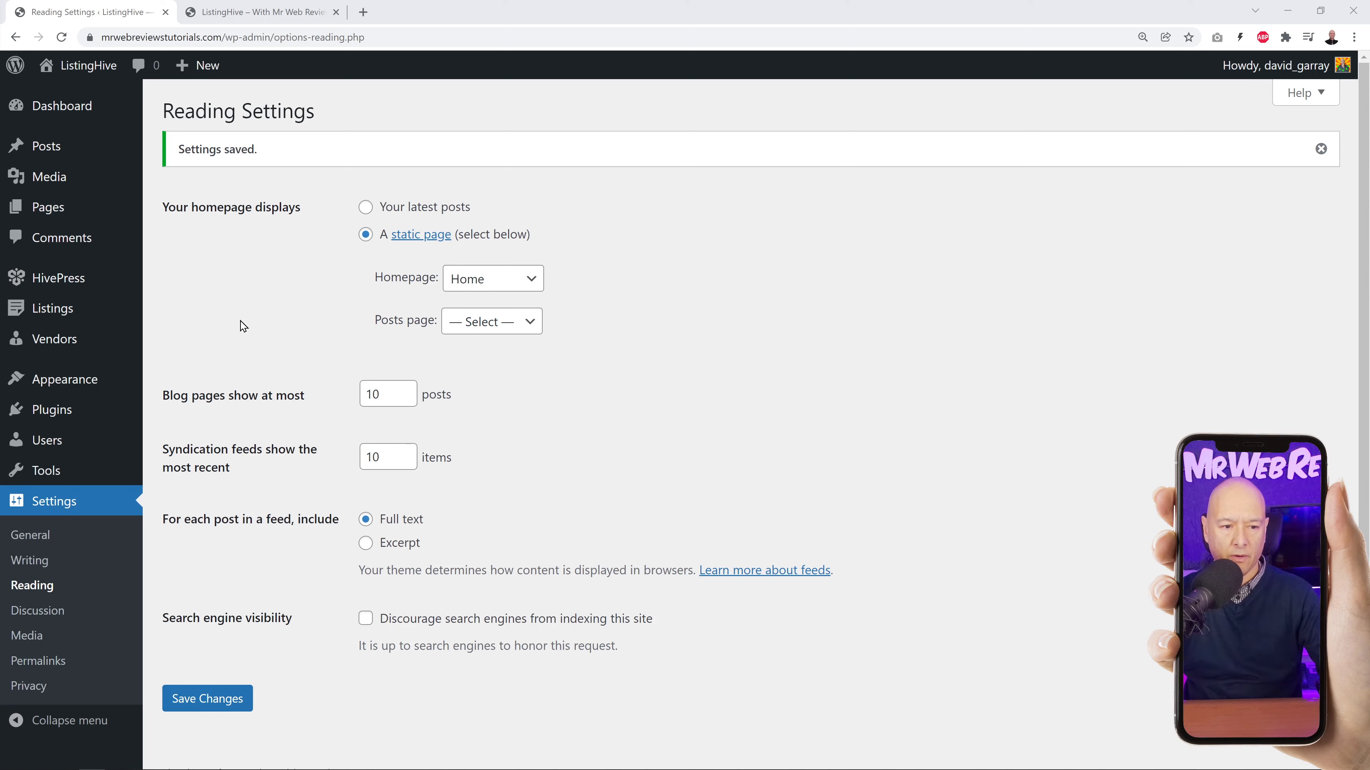
mouse_move(66, 285)
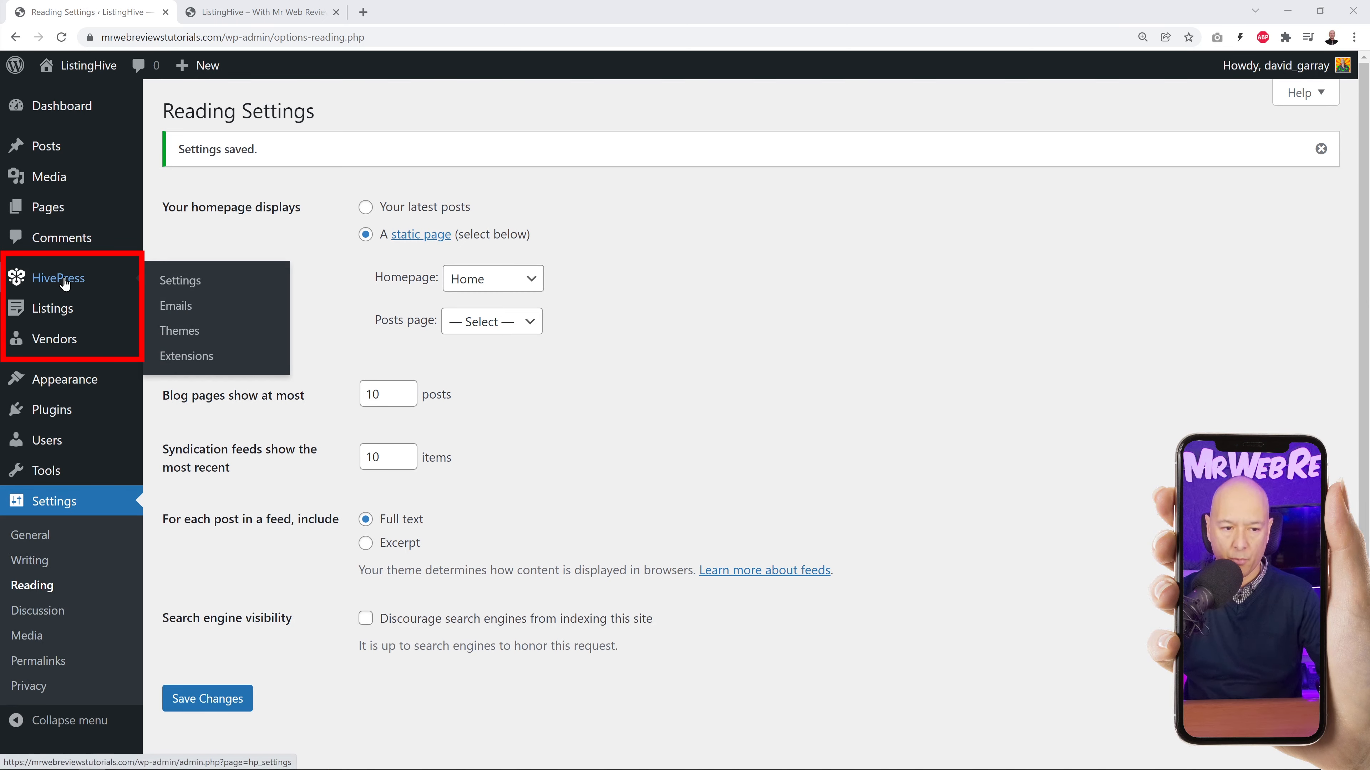
mouse_move(69, 315)
mouse_move(65, 341)
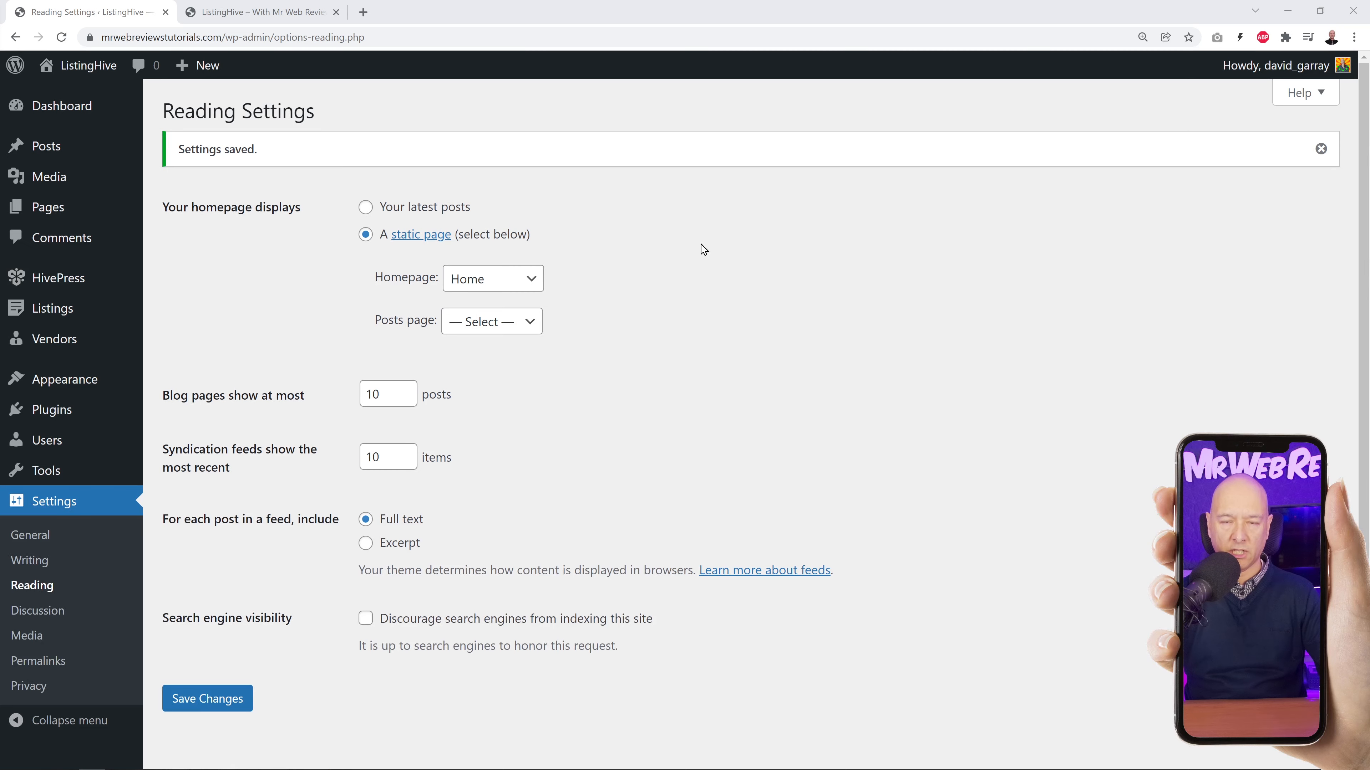
click(53, 308)
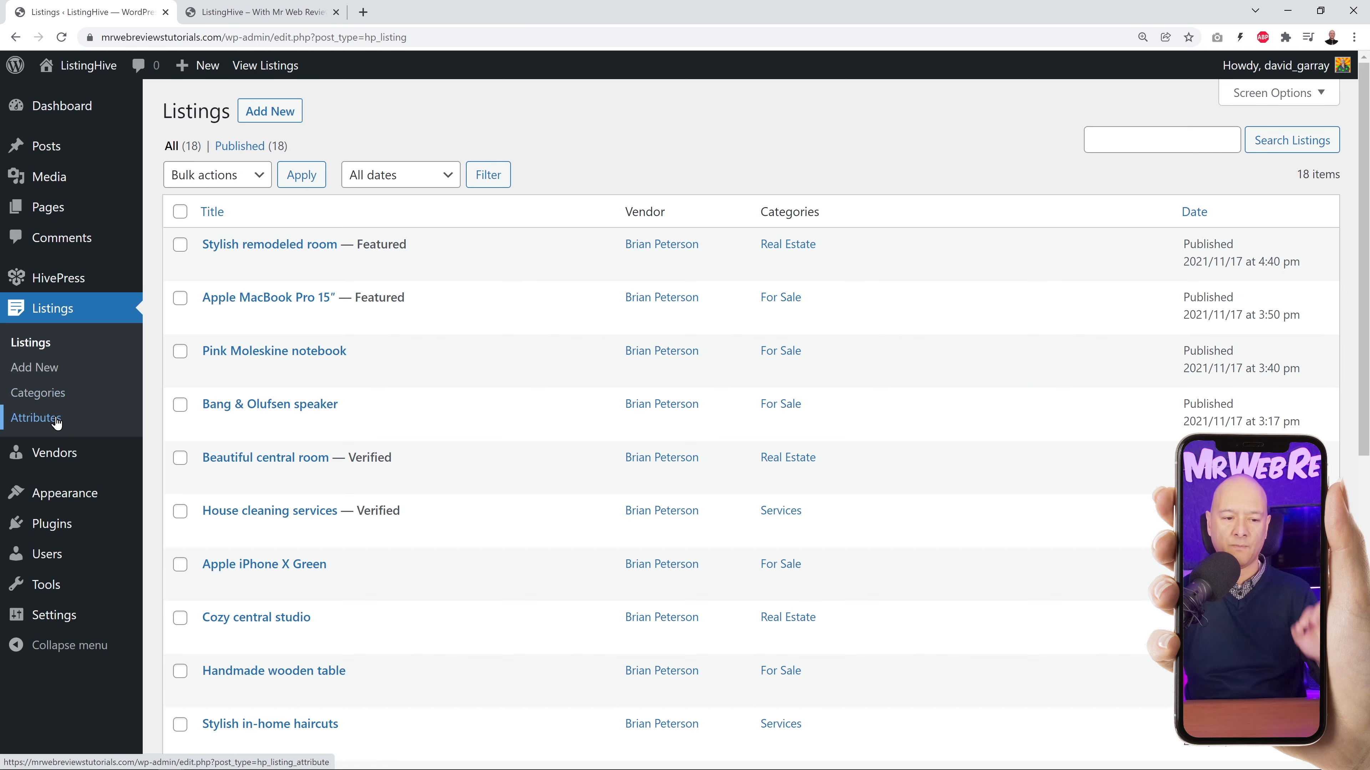
Add a top-level listing category named Electronics.
click(43, 402)
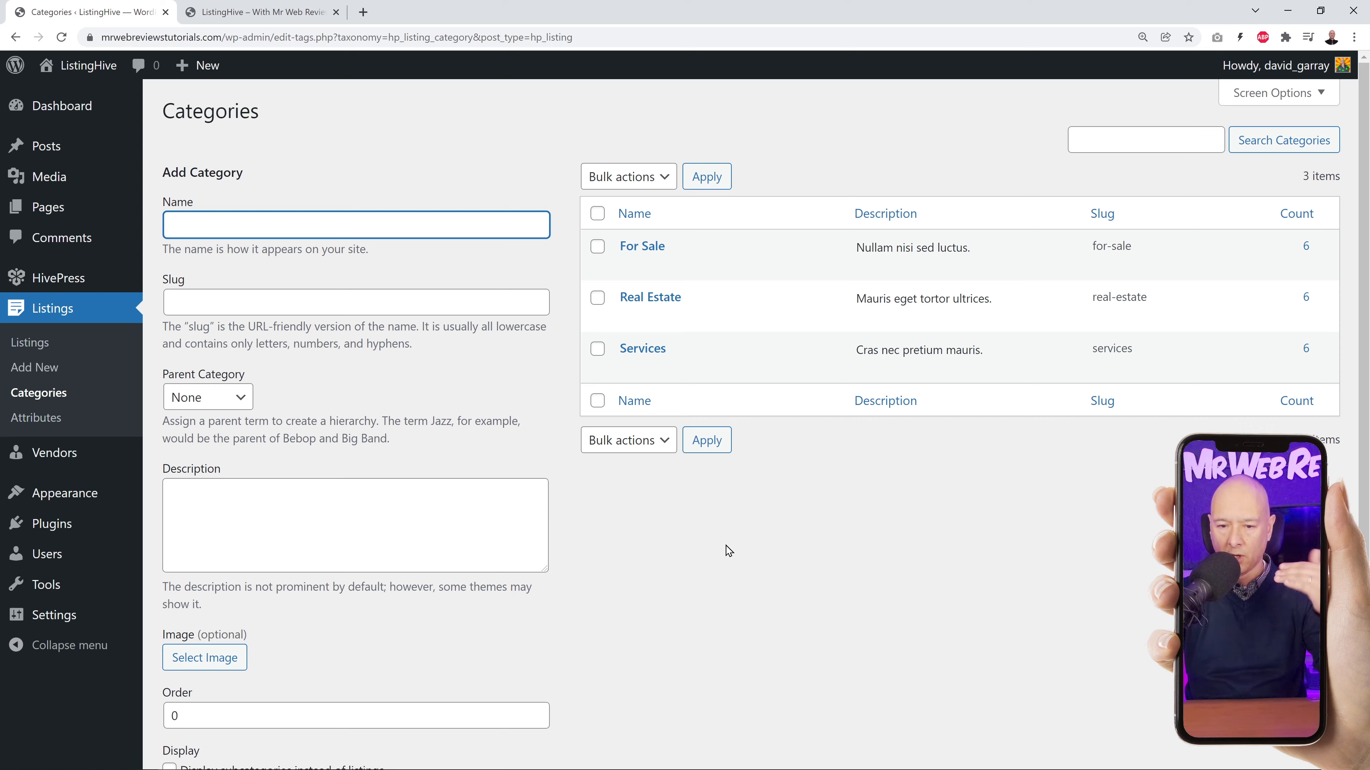
click(349, 167)
click(332, 226)
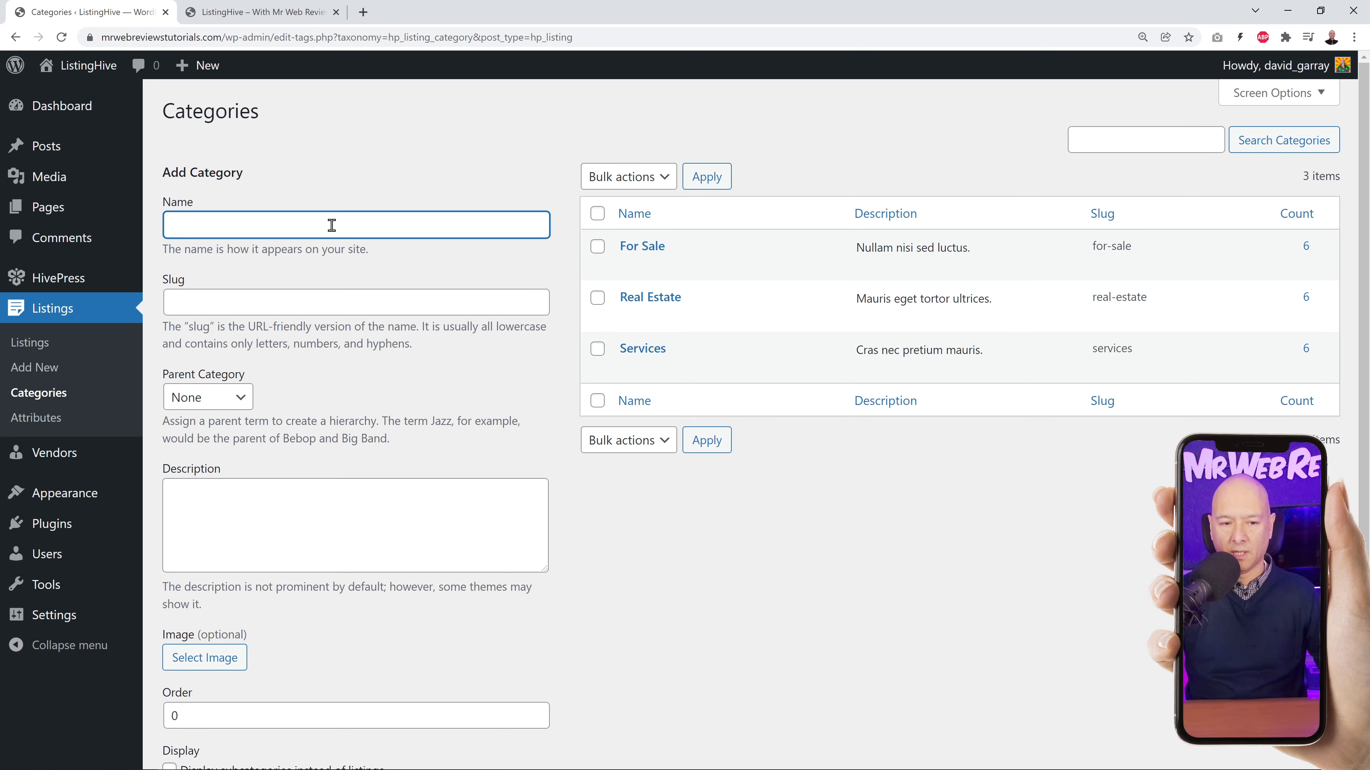
text(E)
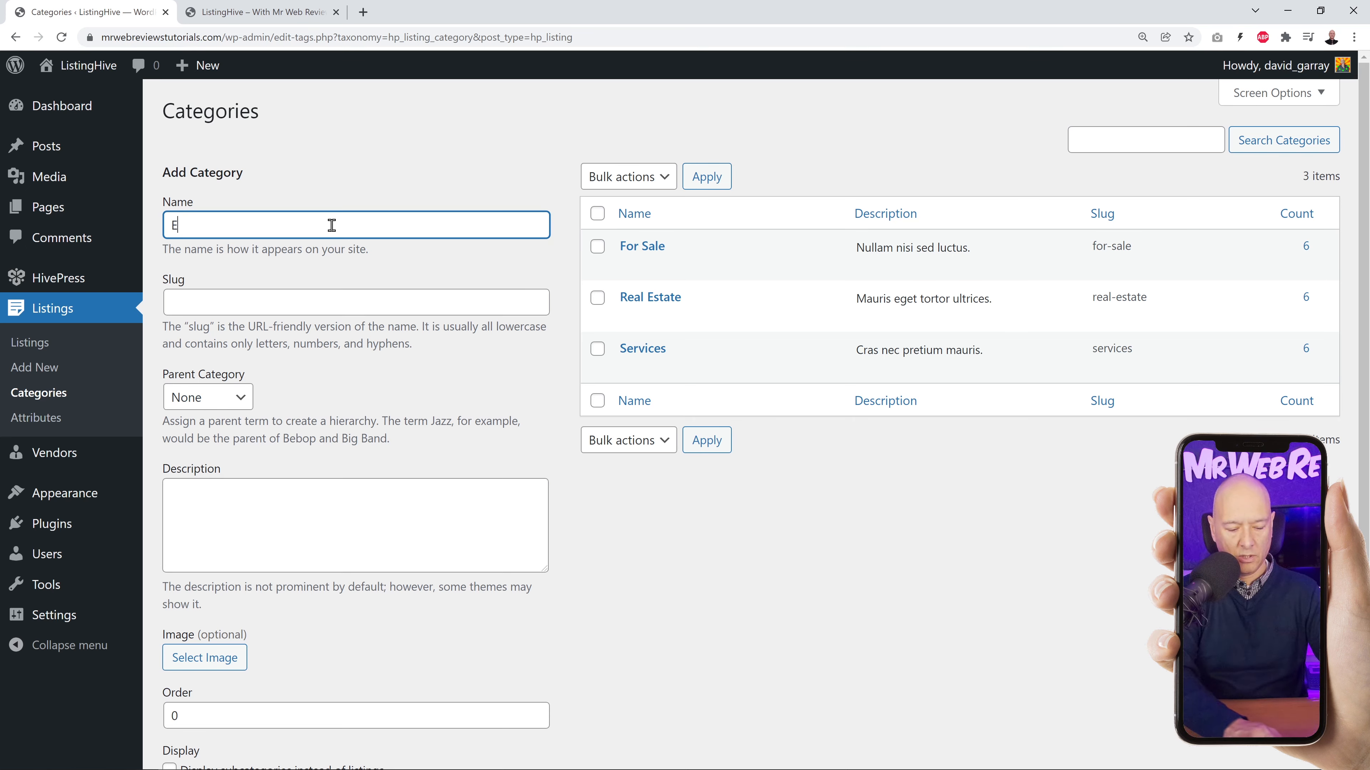
text(lectronics)
key(Return)
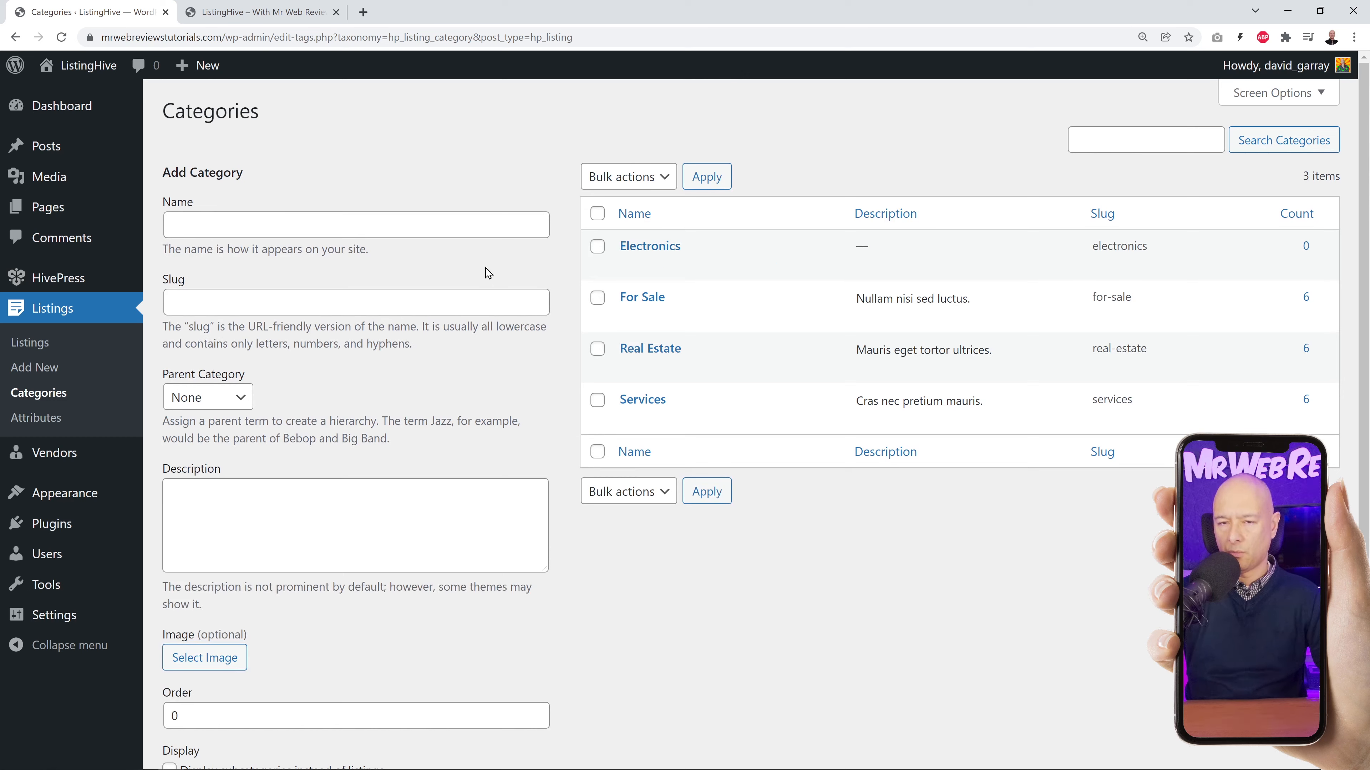
Add a listing category named Laptops with Electronics as its parent category.
click(429, 227)
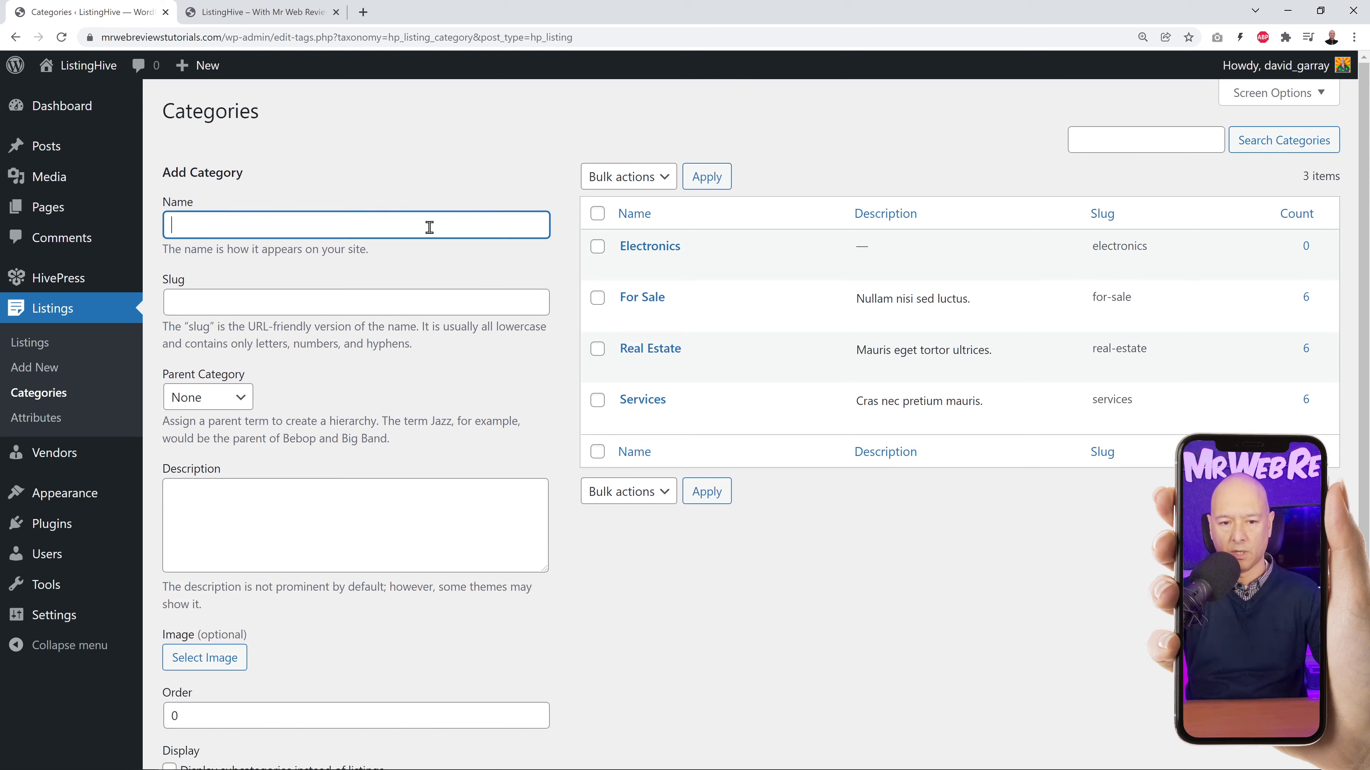
text(Laptops)
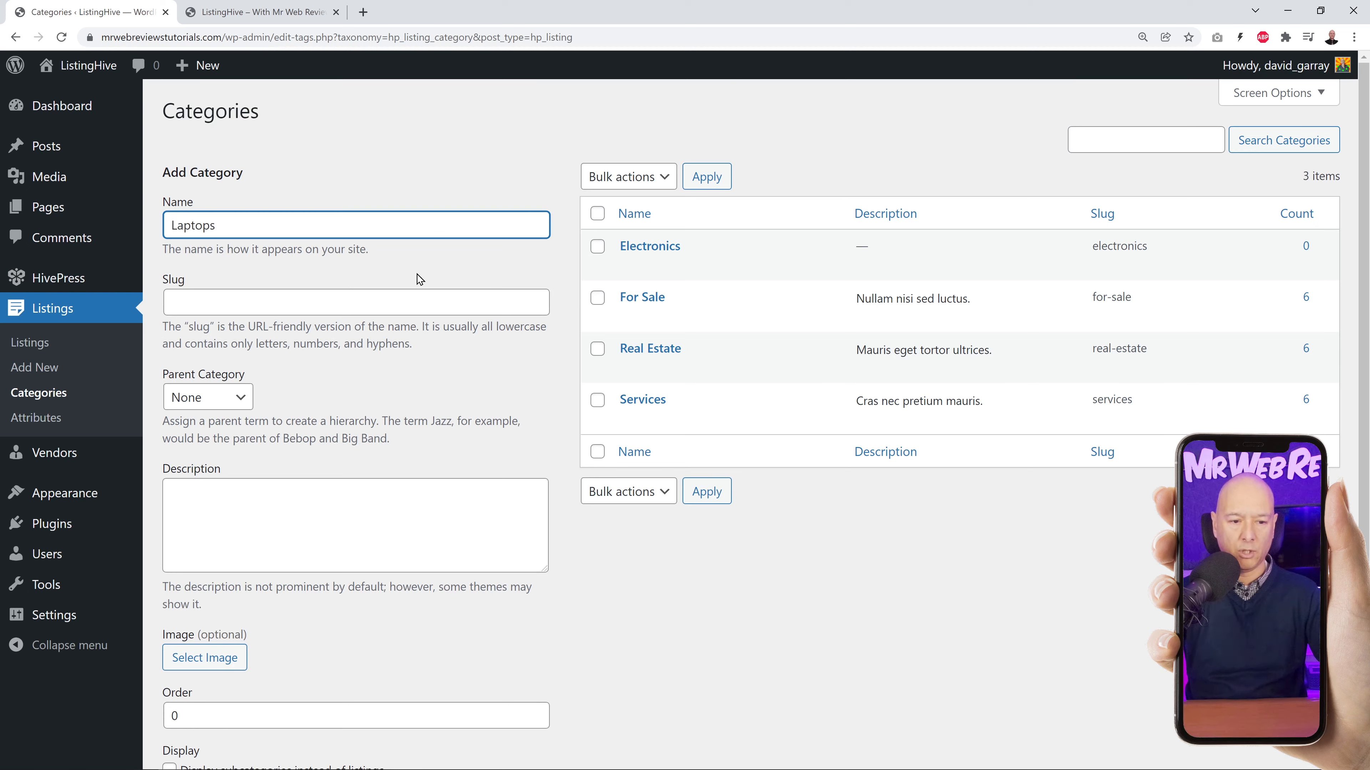
click(235, 404)
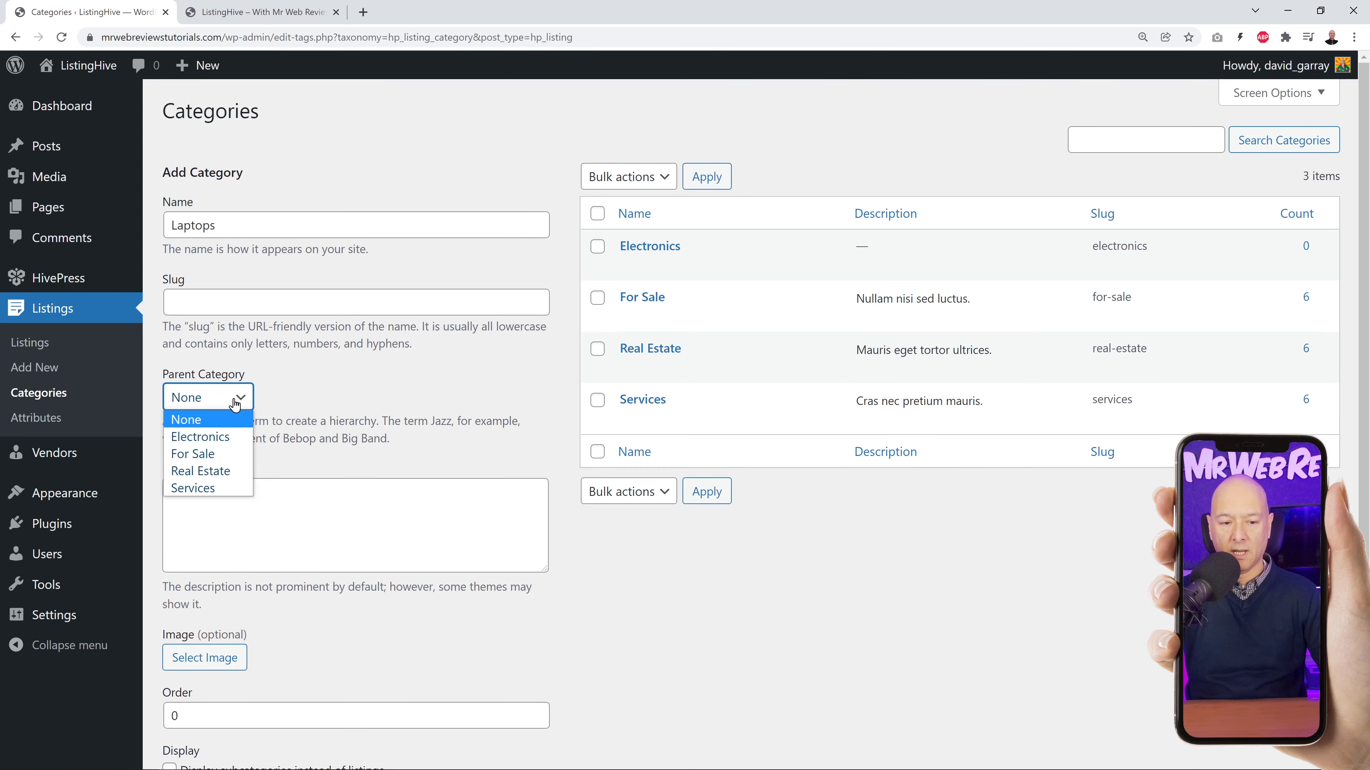
click(227, 437)
scroll(341, 413, down, 3)
click(232, 690)
scroll(443, 597, up, 3)
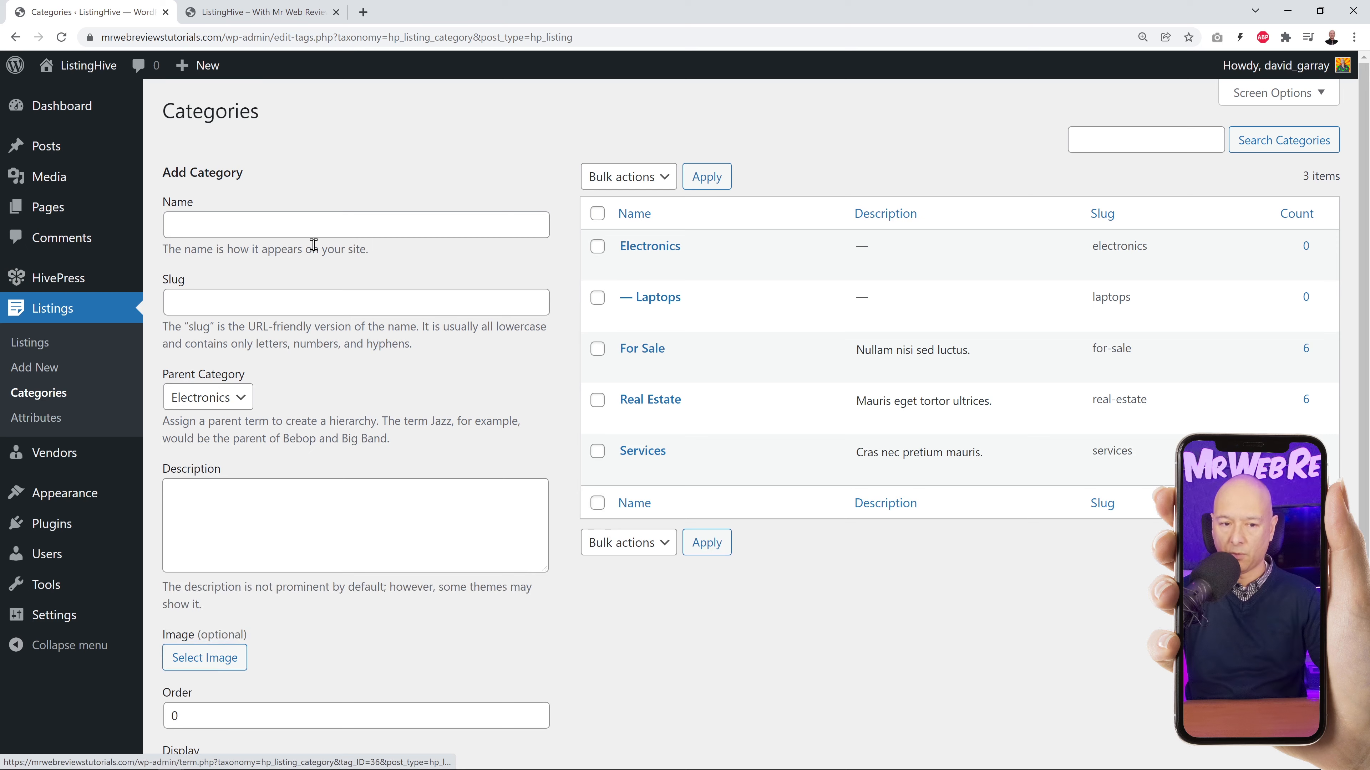
Add a listing category named Mobile Phones under the Electronics parent category.
click(330, 233)
text(Mobile Phones)
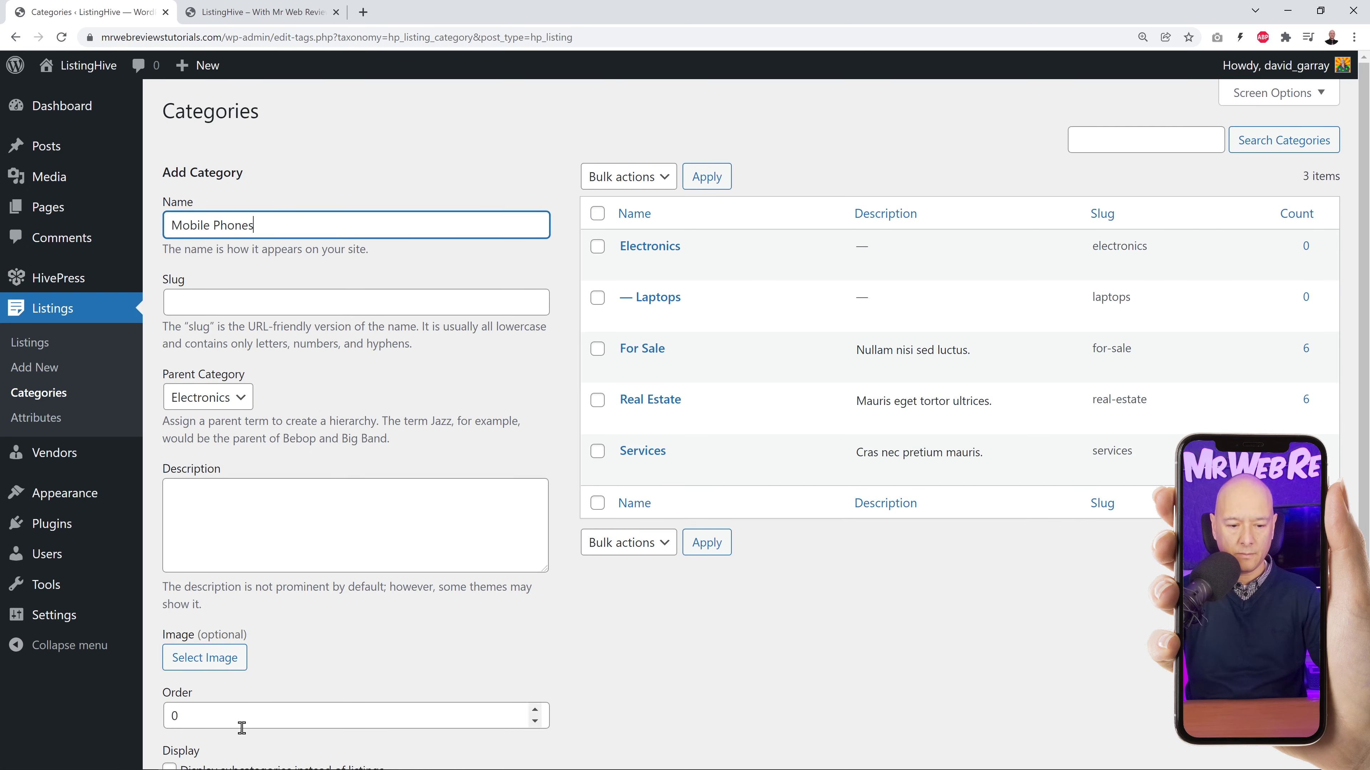
scroll(245, 722, down, 3)
click(233, 687)
scroll(444, 465, up, 3)
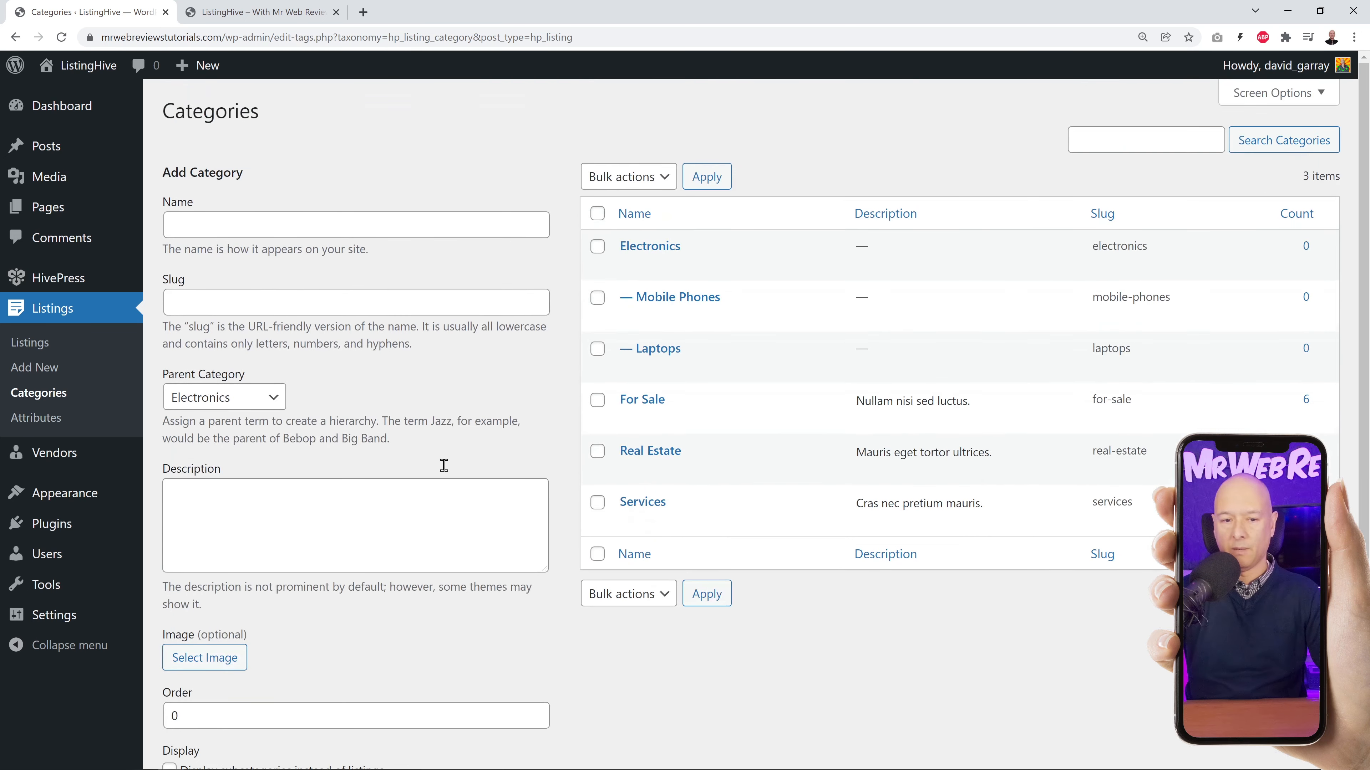
Add a listing category named Sound Systems under the Electronics parent category.
click(286, 237)
text(Sound)
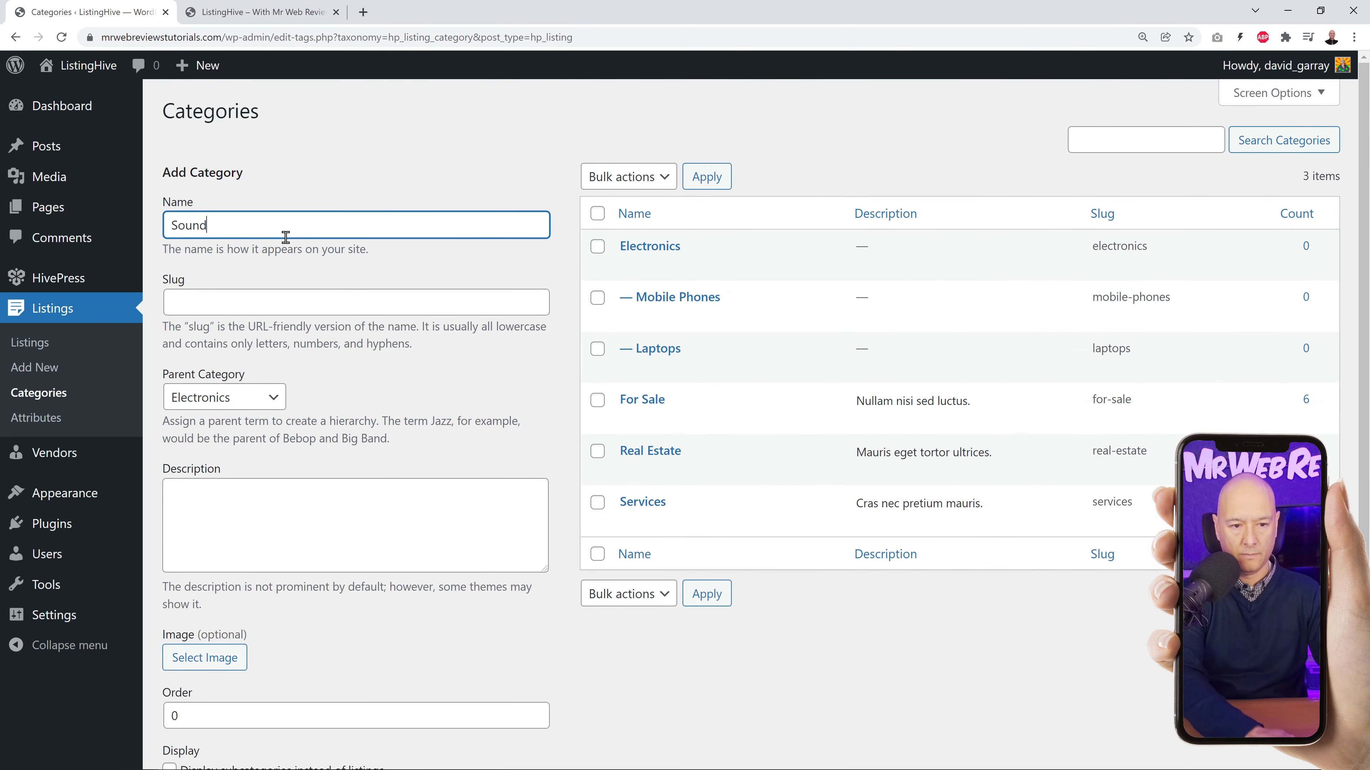
text( Systems)
scroll(465, 510, down, 3)
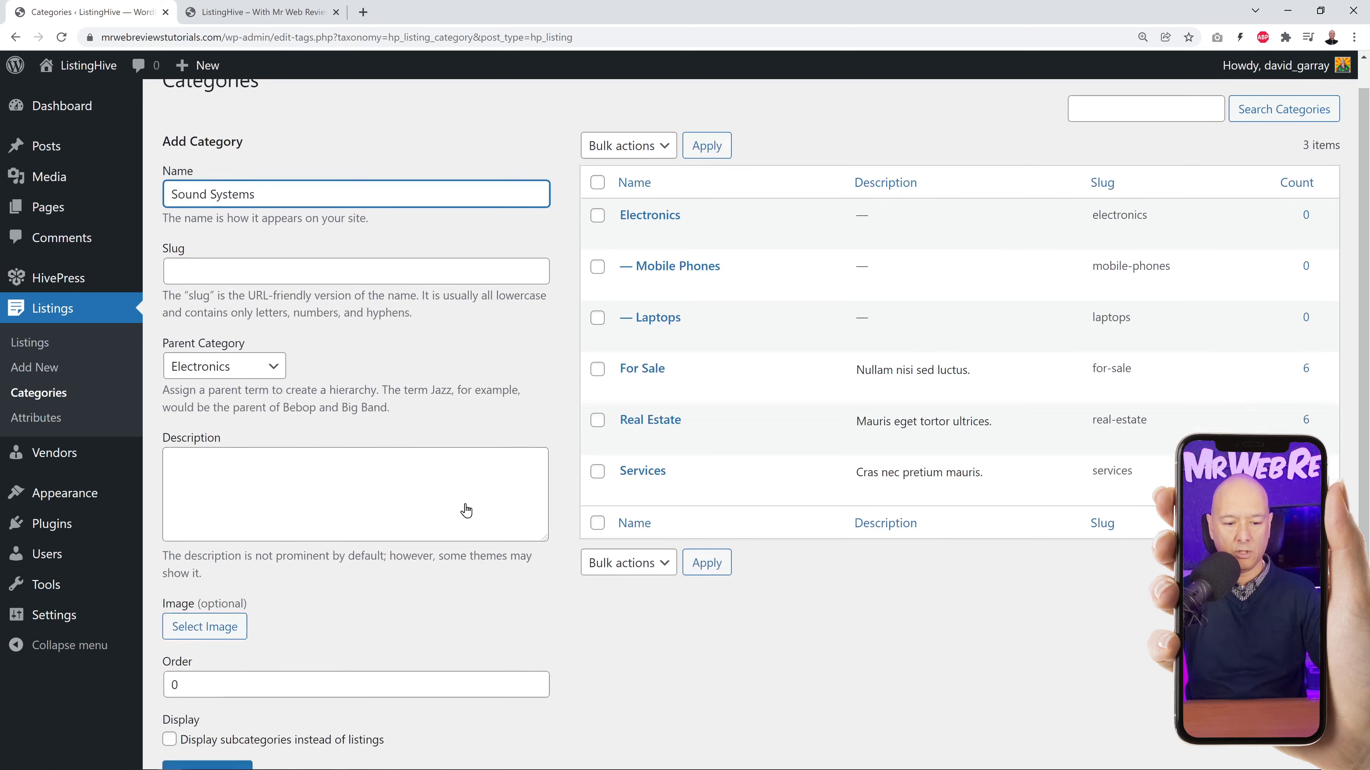
click(238, 677)
scroll(504, 480, up, 3)
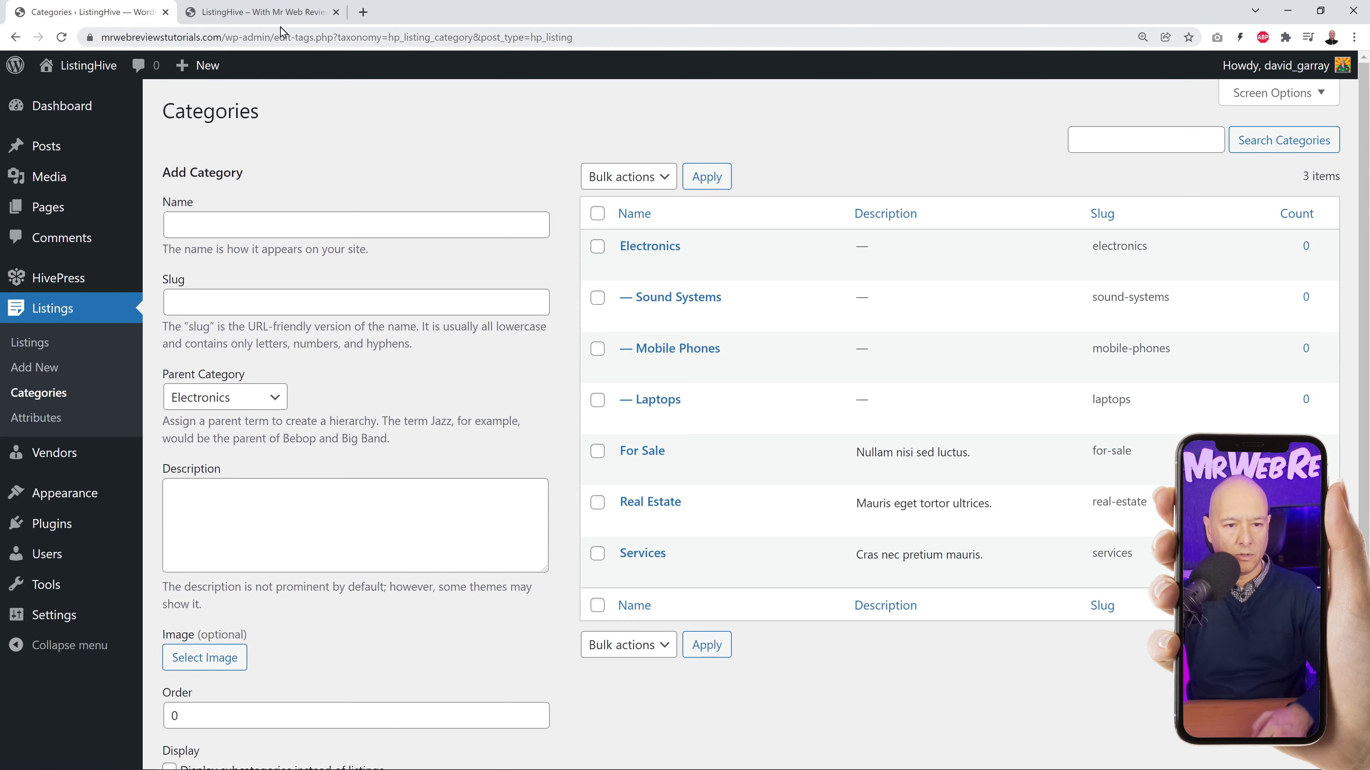
Check how the Top Categories section presents the listing categories on the site's home page.
click(281, 12)
scroll(990, 350, down, 5)
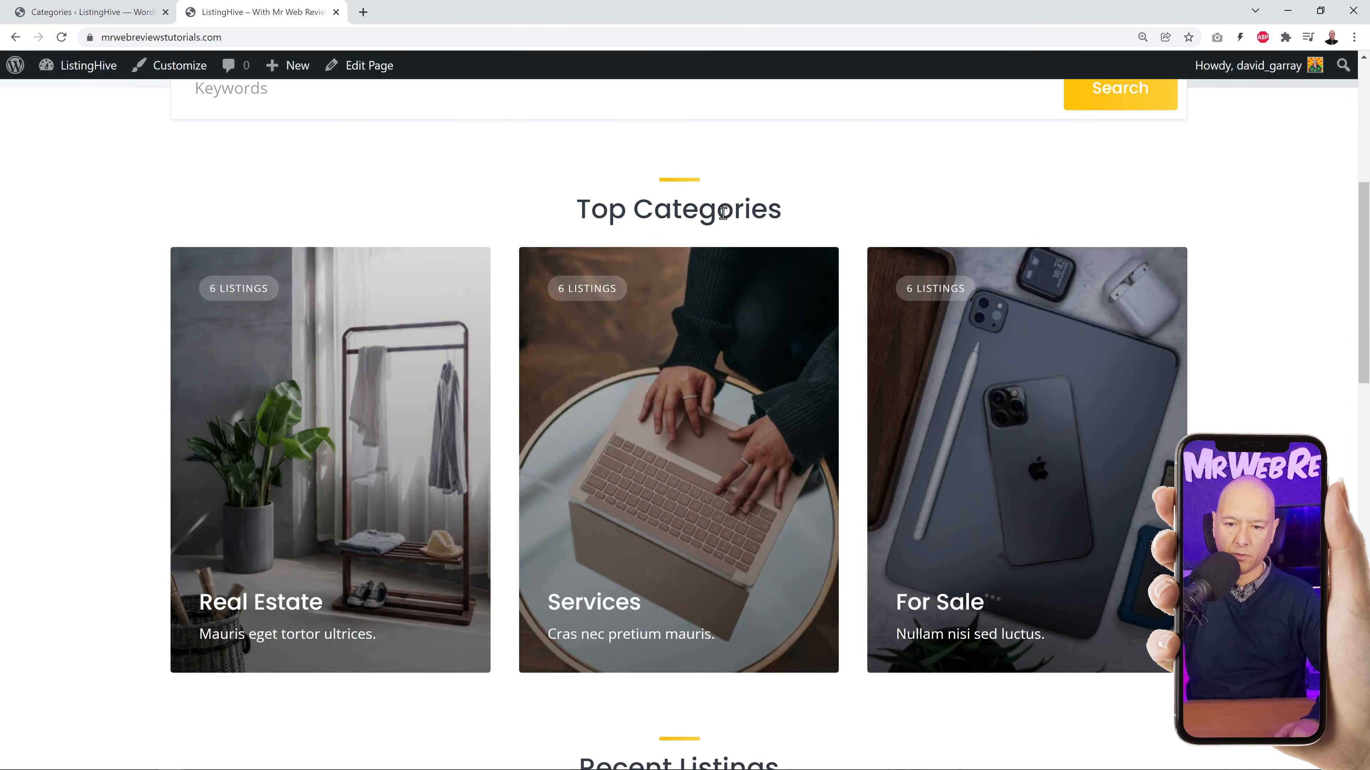
scroll(756, 201, down, 1)
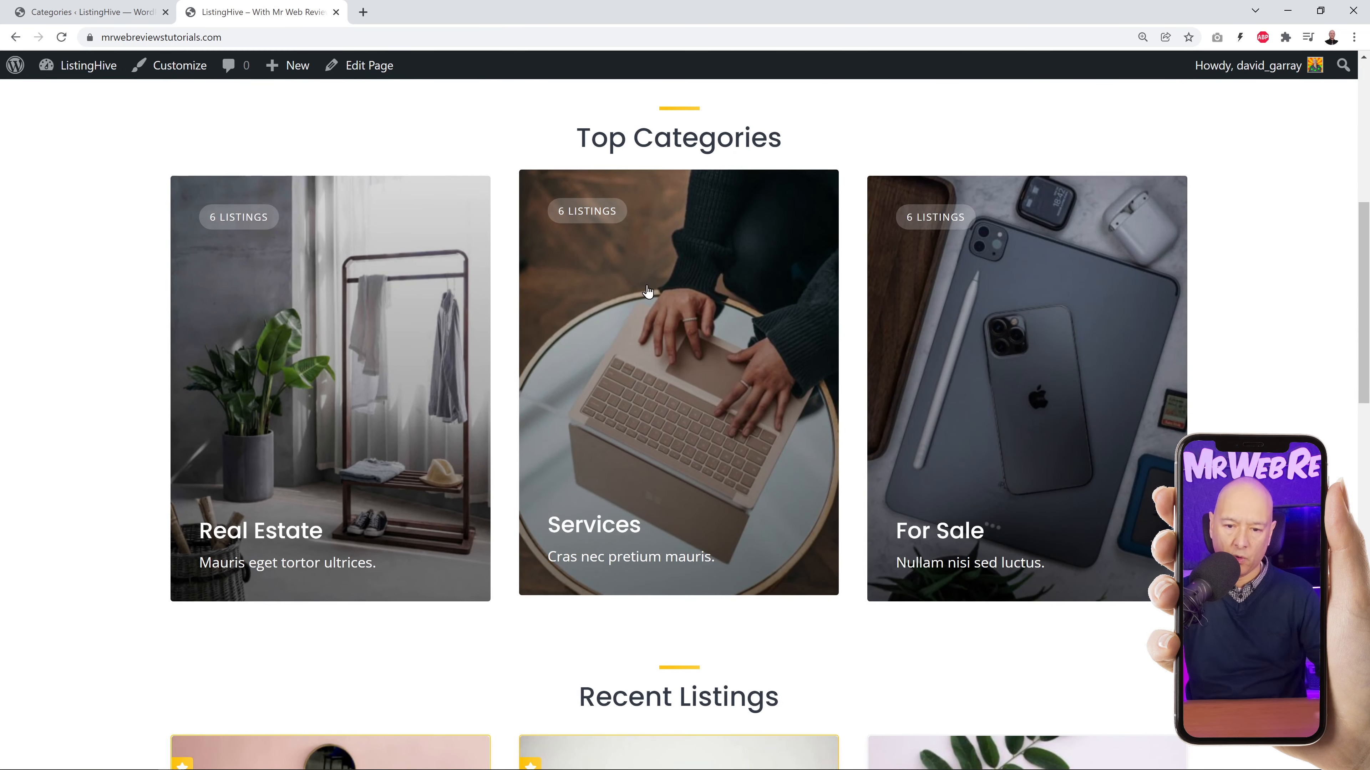
Open the Real Estate category in the admin and compare its image and description with its card on the home page.
click(108, 13)
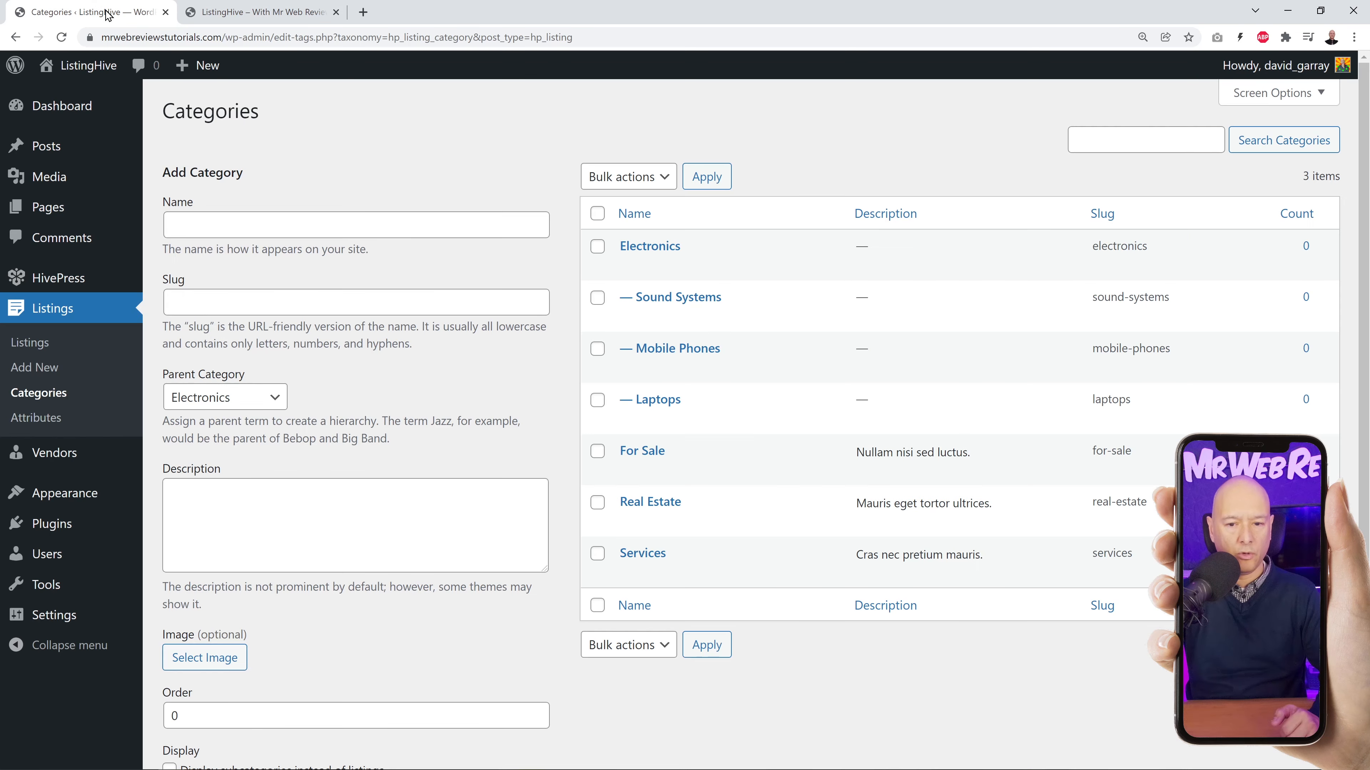
click(652, 502)
scroll(773, 541, down, 3)
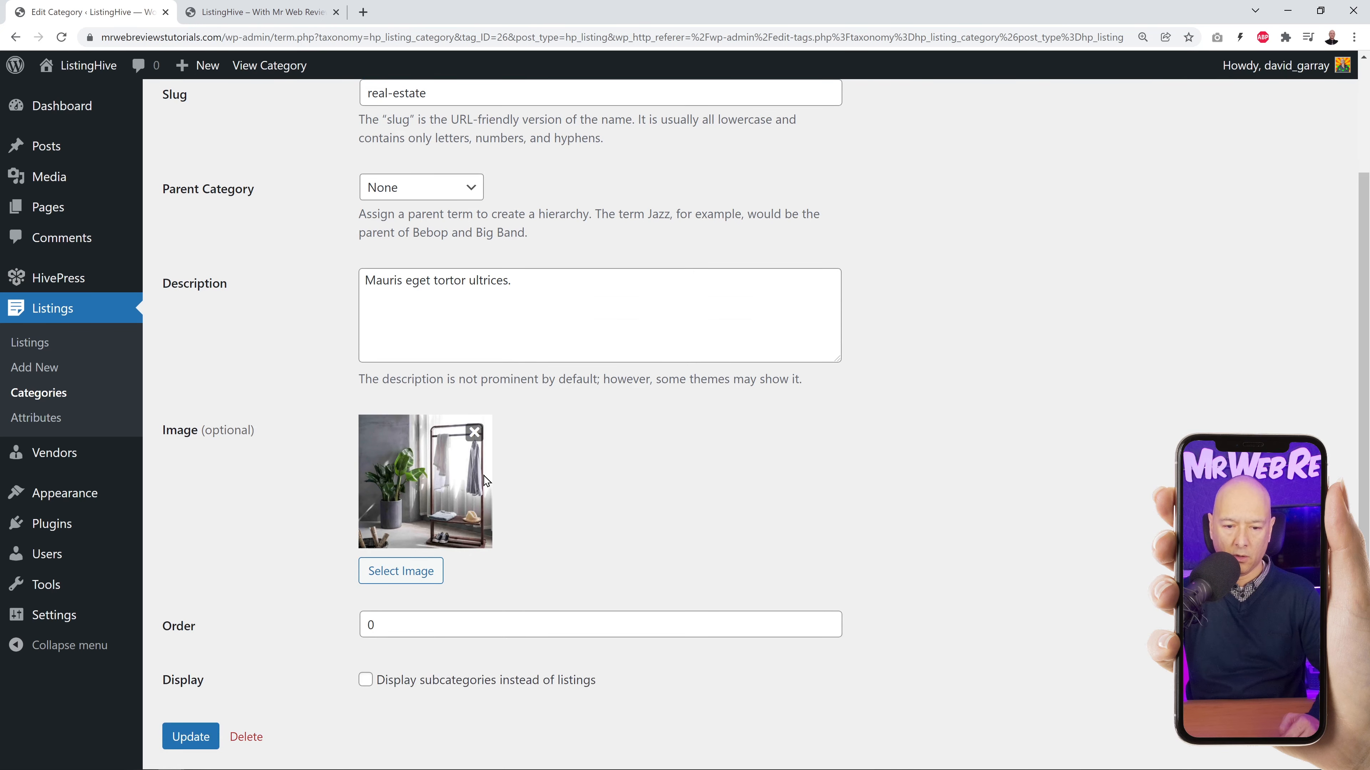
click(290, 12)
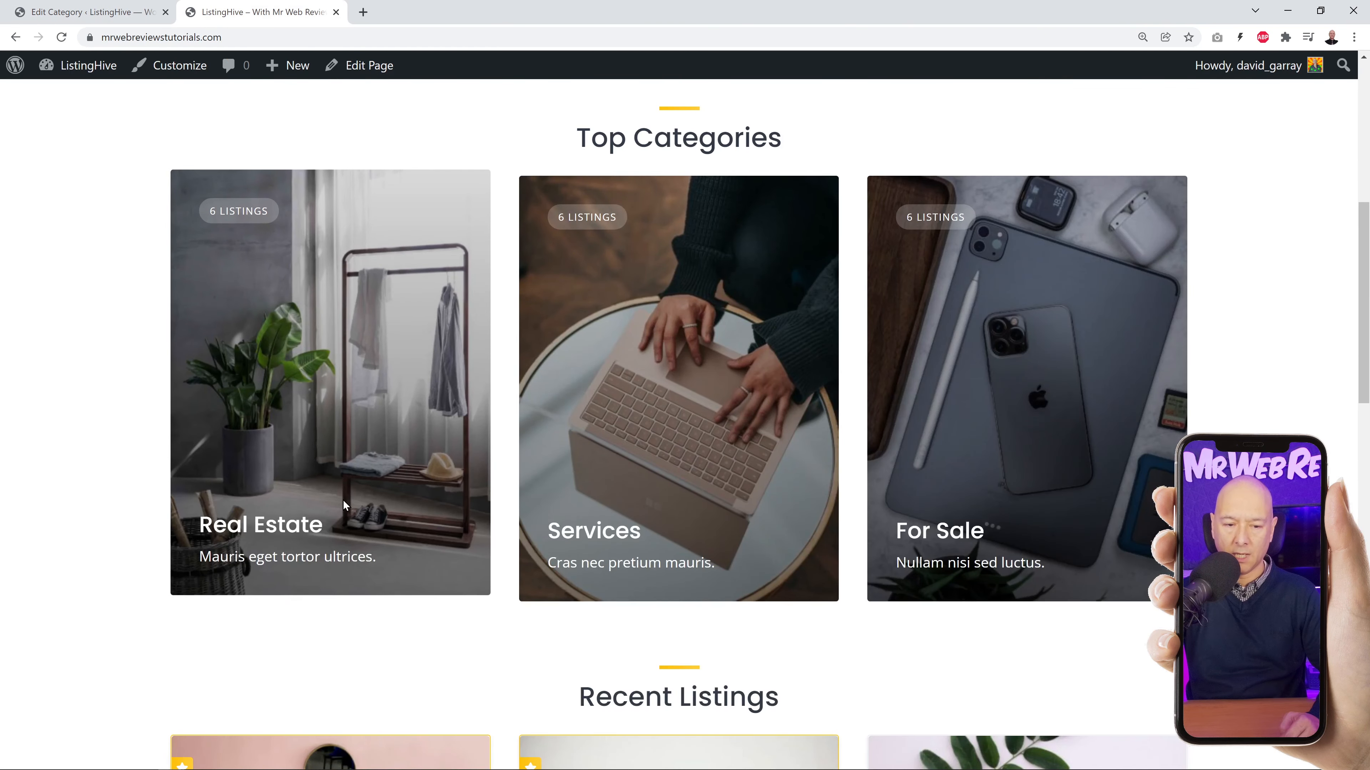
click(92, 14)
scroll(713, 465, up, 3)
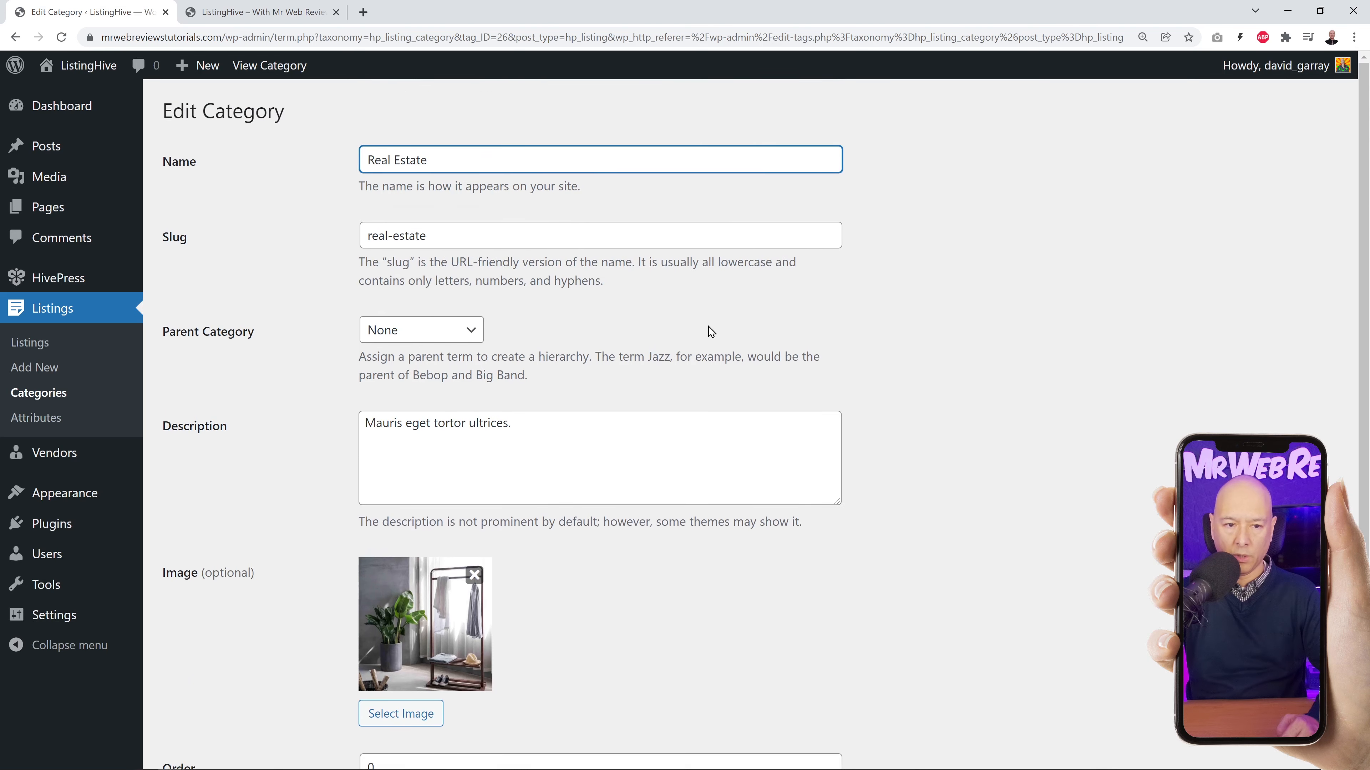
Open the Electronics category for editing, upload laptop-category.png from the TMP folder, and choose it as the category image.
click(62, 397)
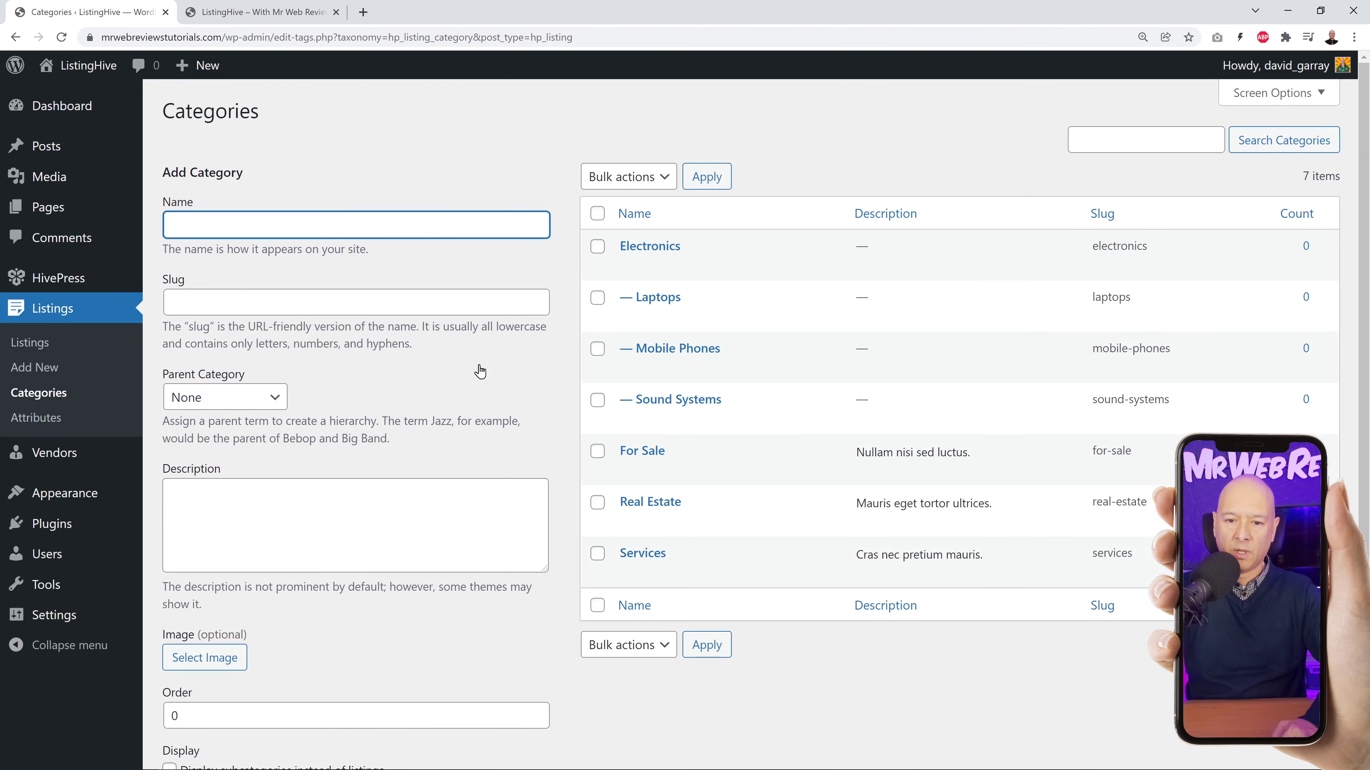
click(673, 250)
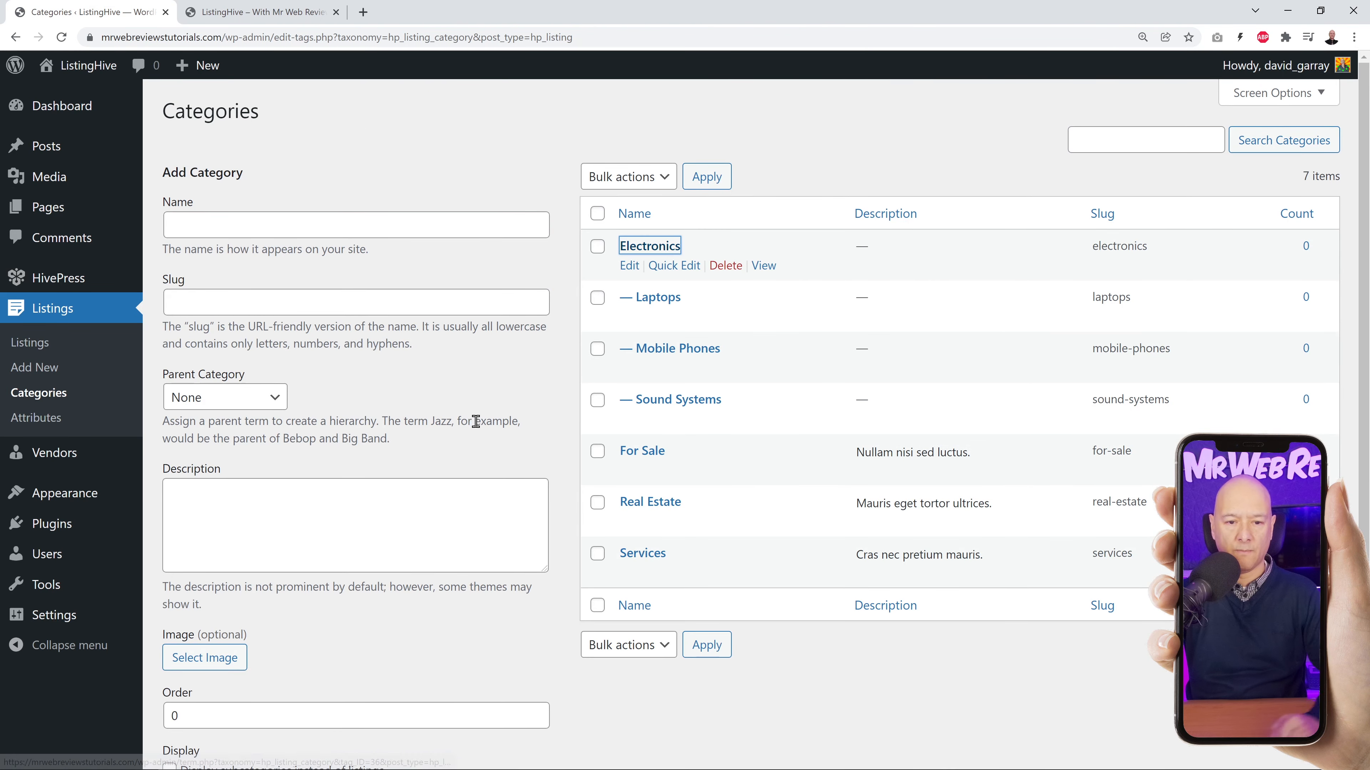
click(647, 246)
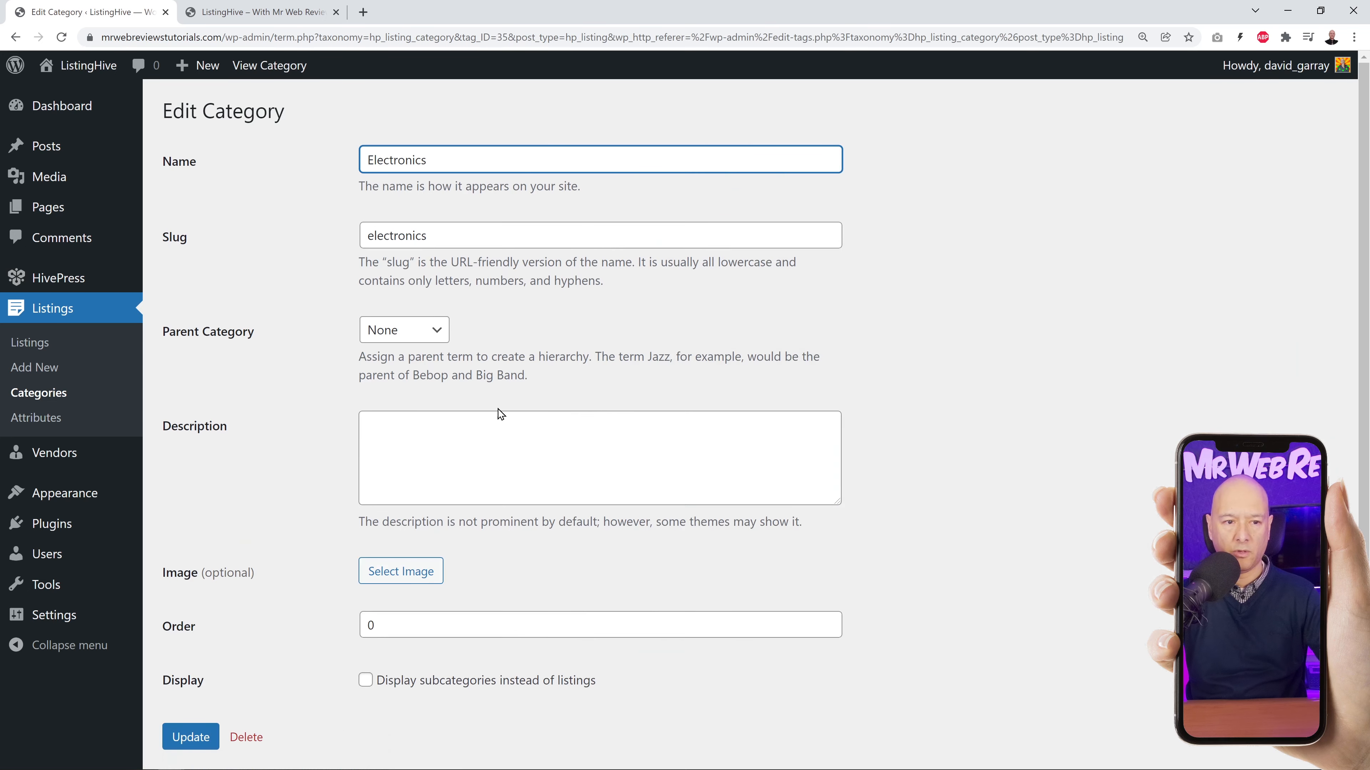
click(427, 571)
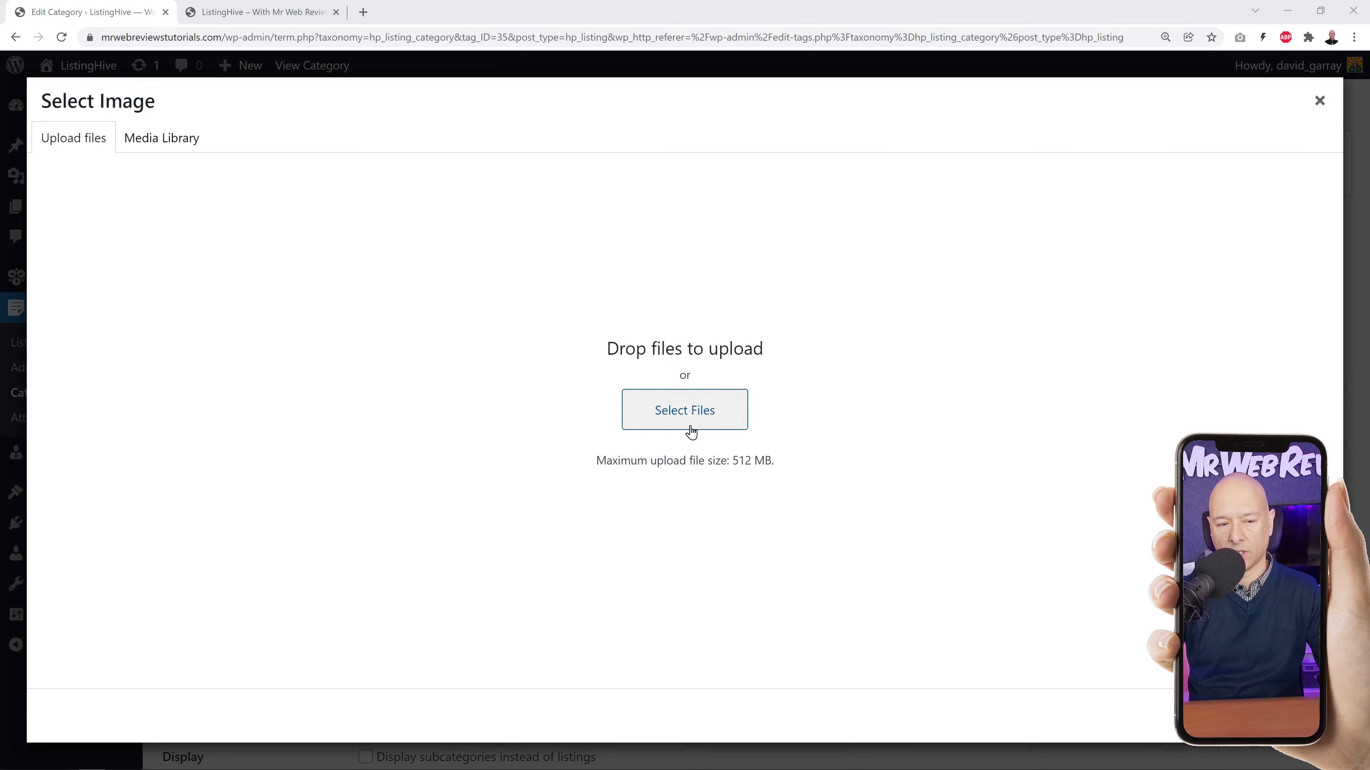
click(168, 145)
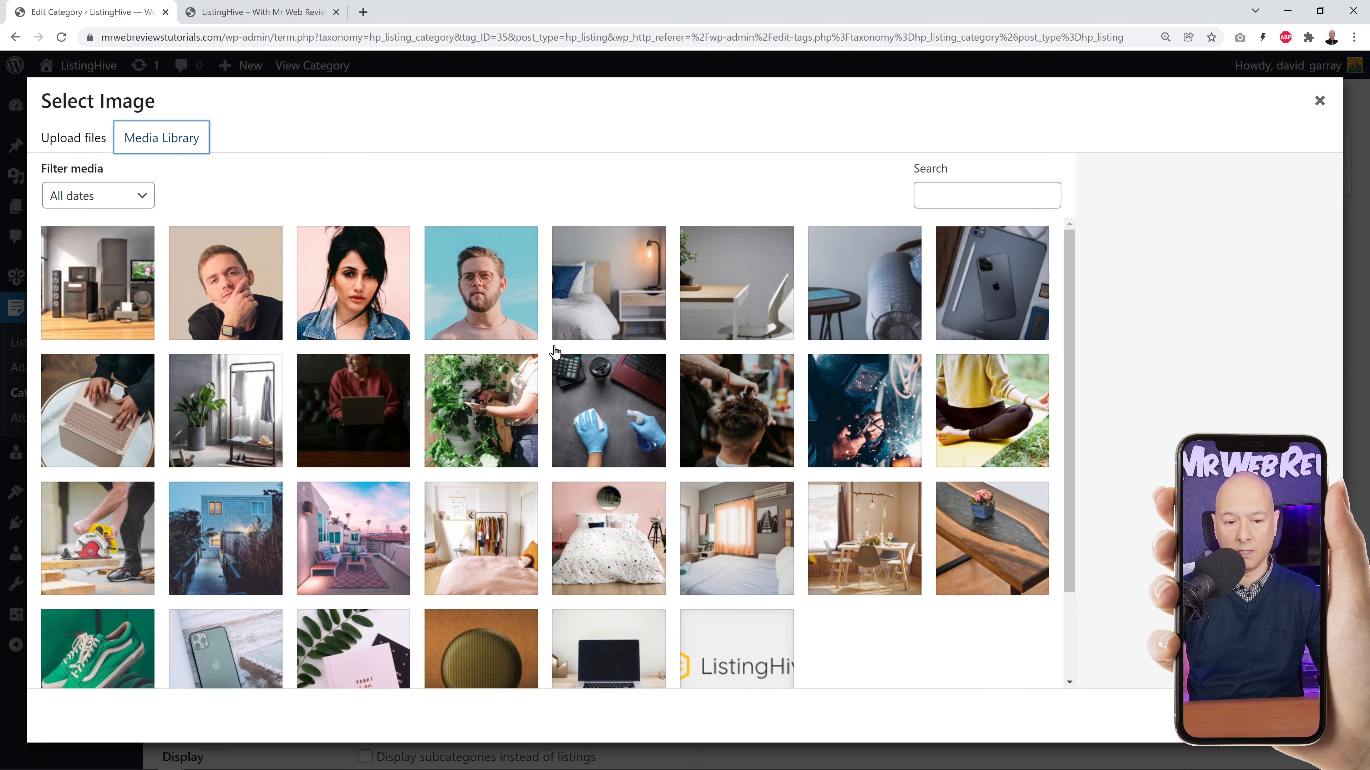
click(85, 145)
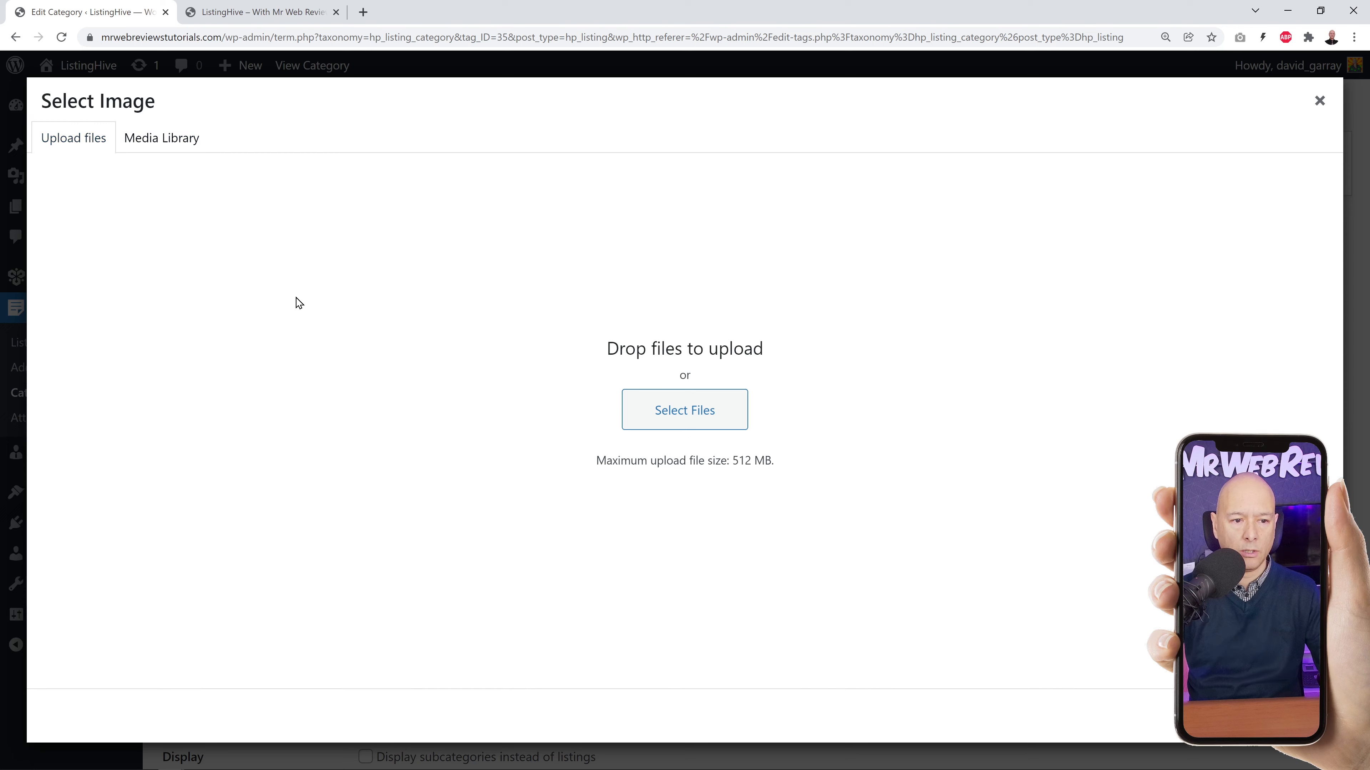
click(670, 419)
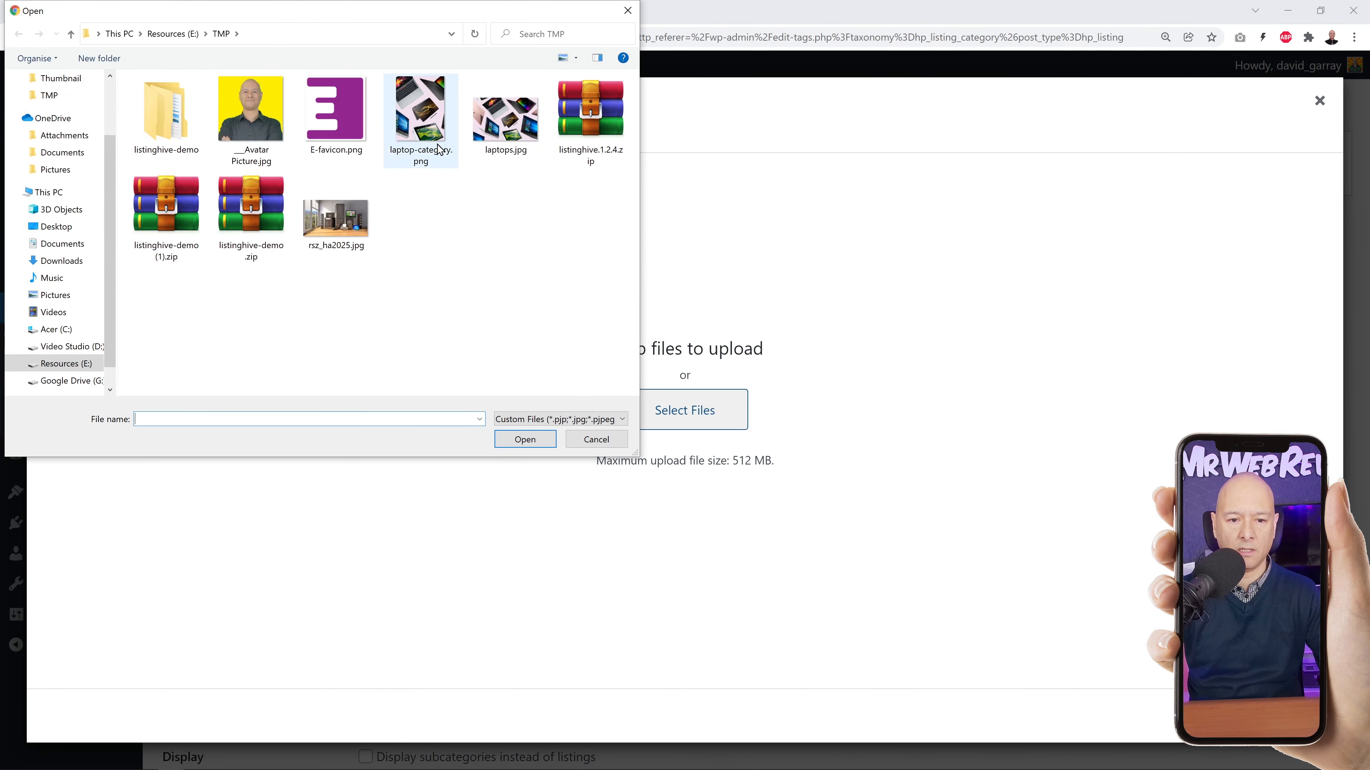
click(456, 122)
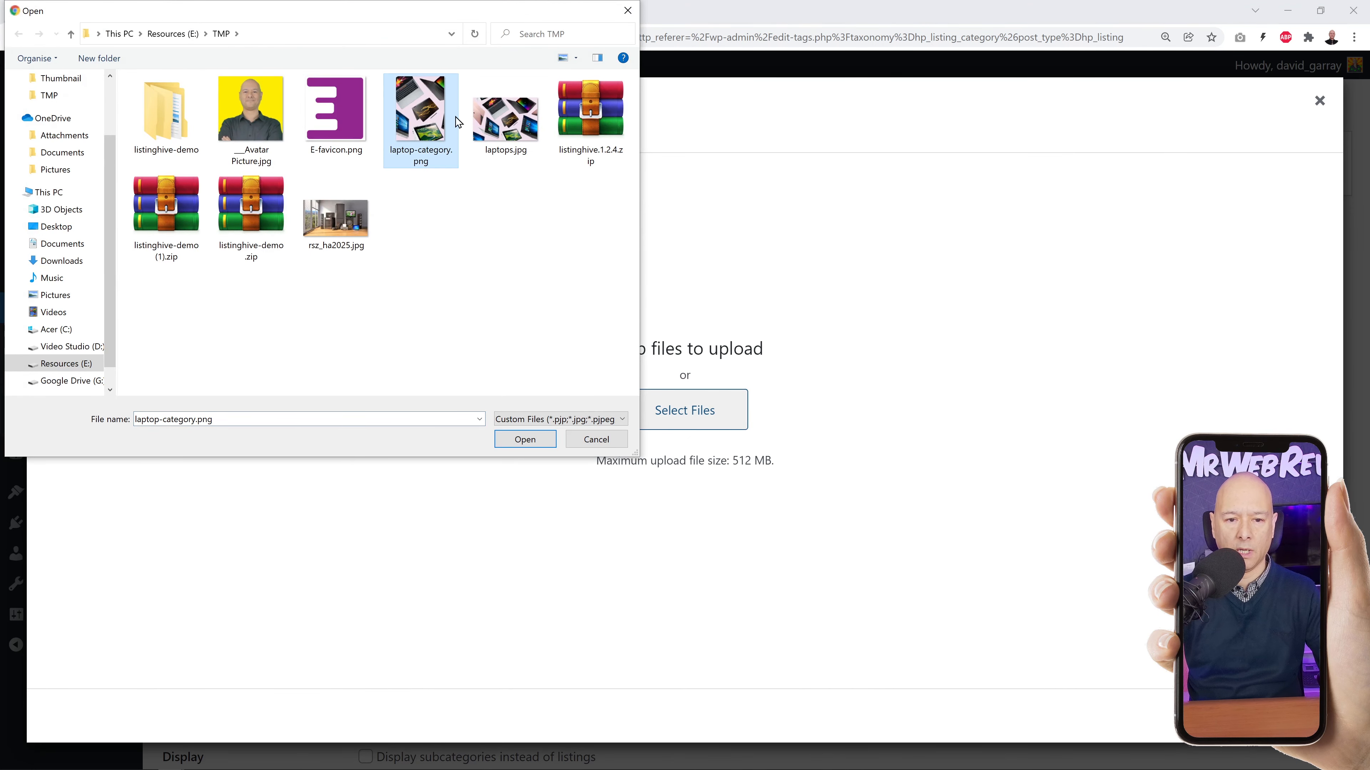
click(521, 446)
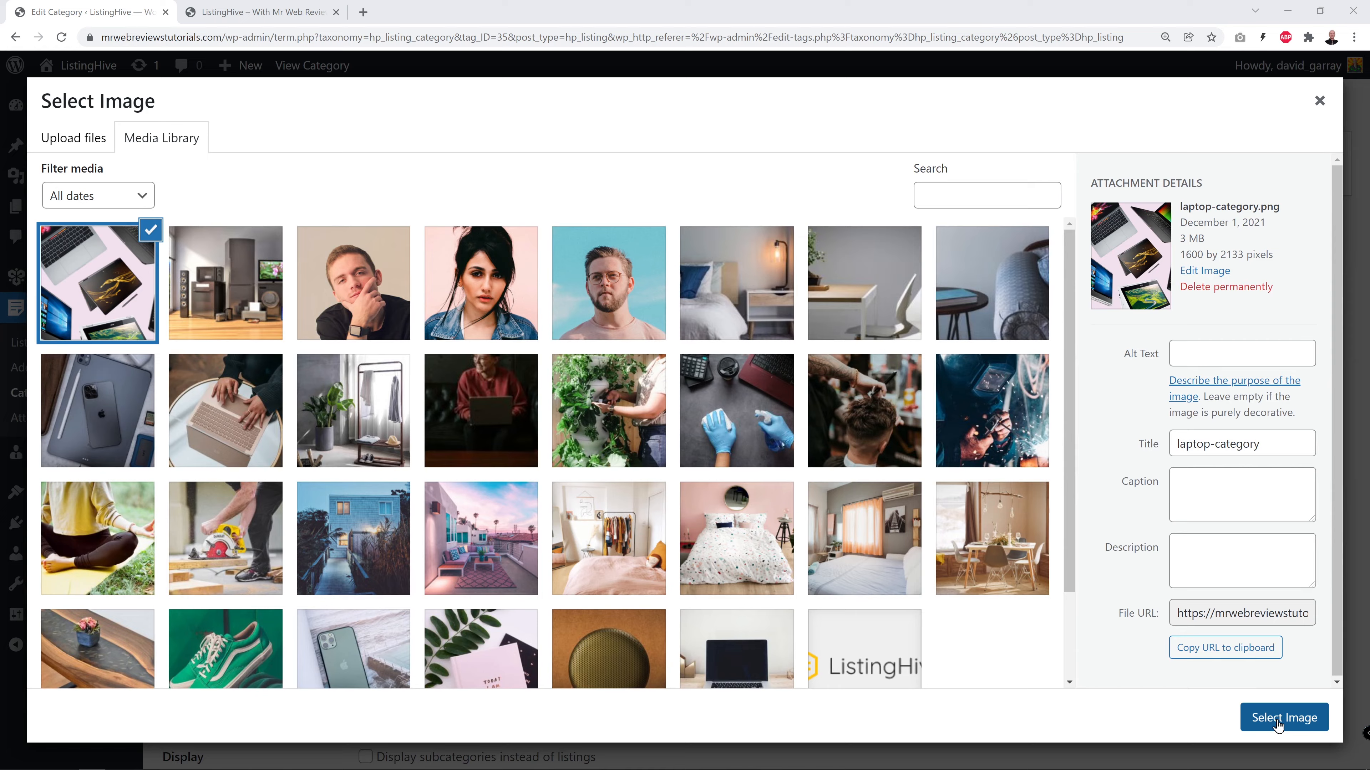
click(1278, 724)
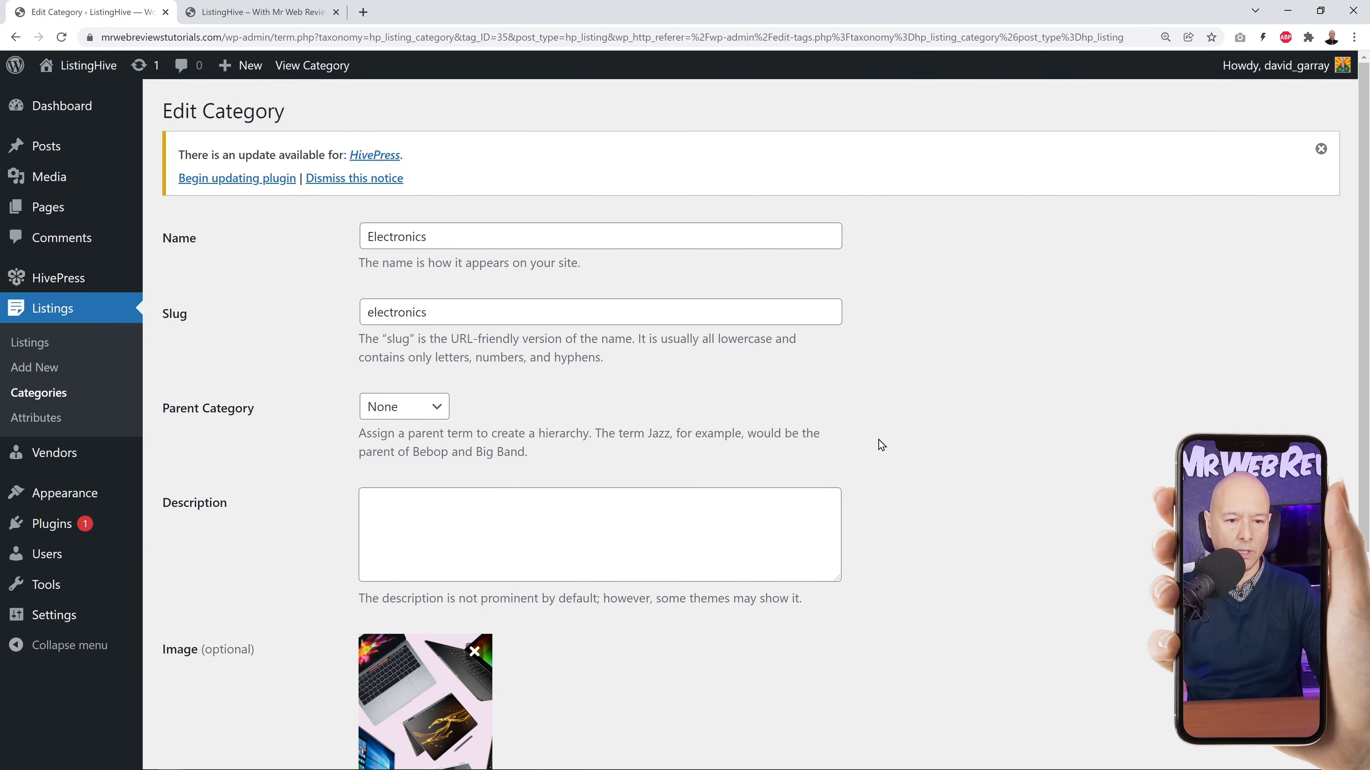
Save the Electronics category with its new image and check its card under Top Categories on the reloaded home page.
scroll(881, 440, down, 5)
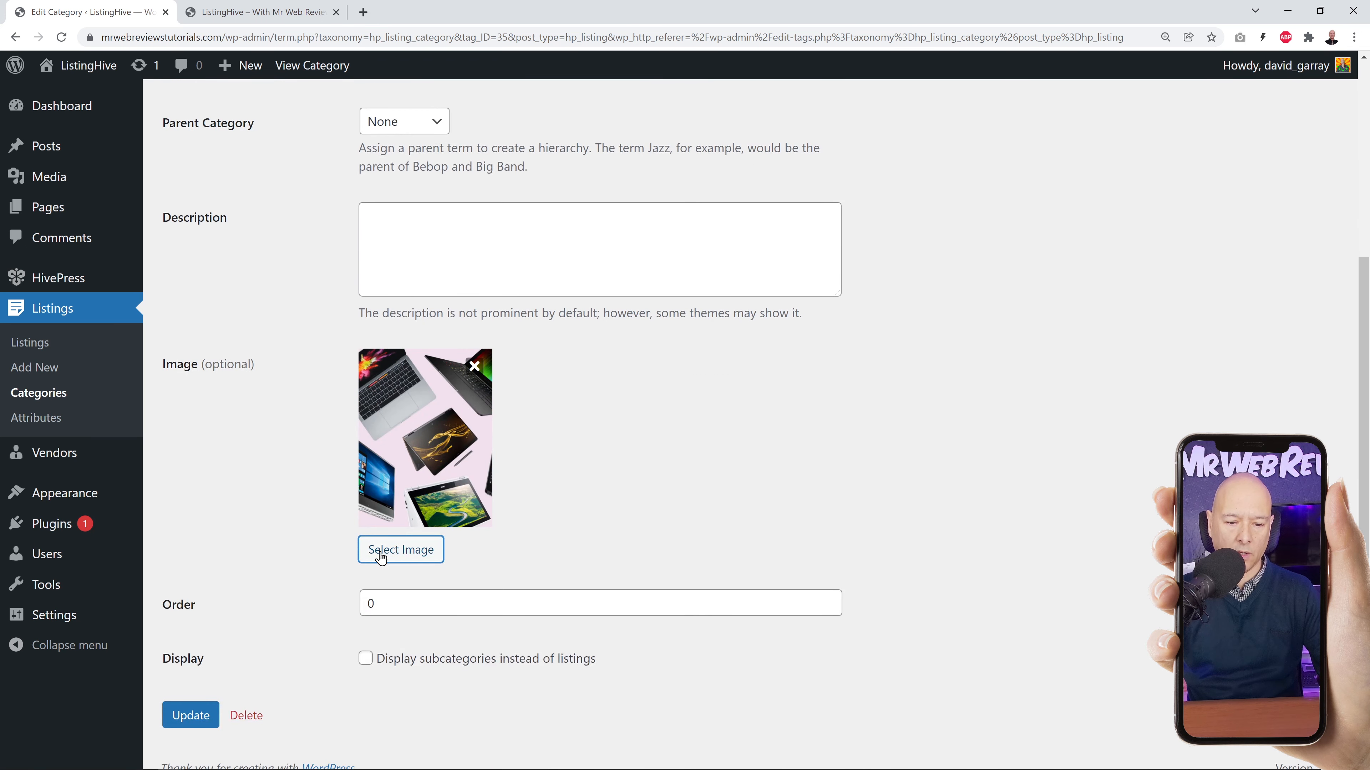
click(197, 712)
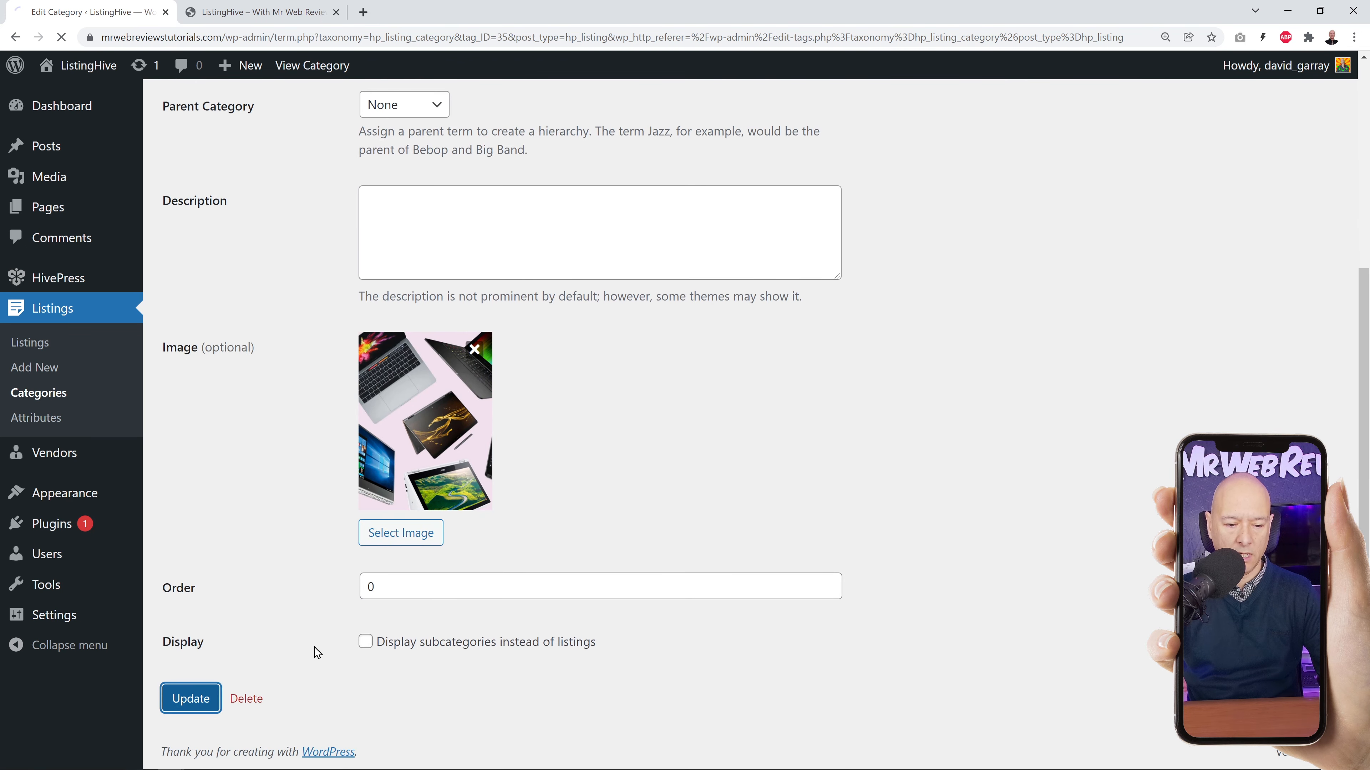
click(286, 20)
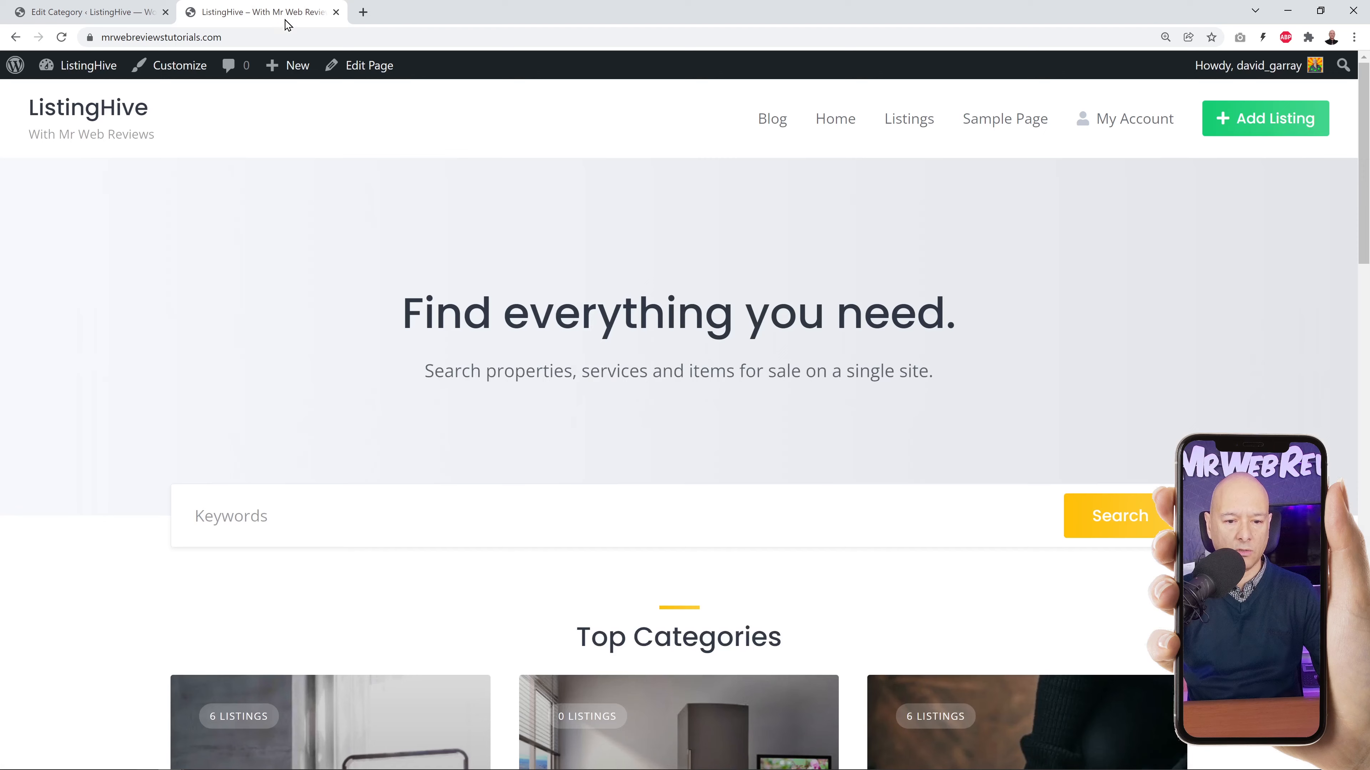
click(61, 38)
scroll(84, 378, down, 6)
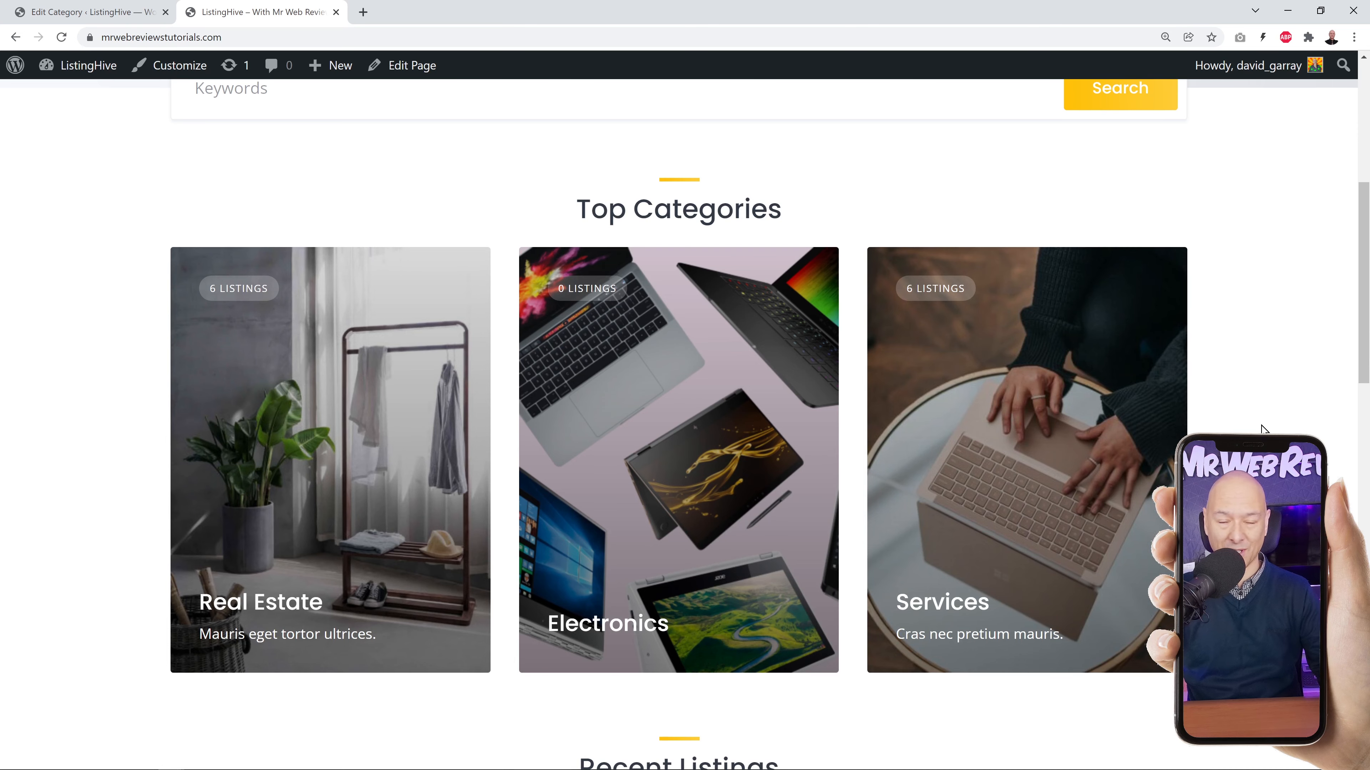
scroll(1261, 429, down, 1)
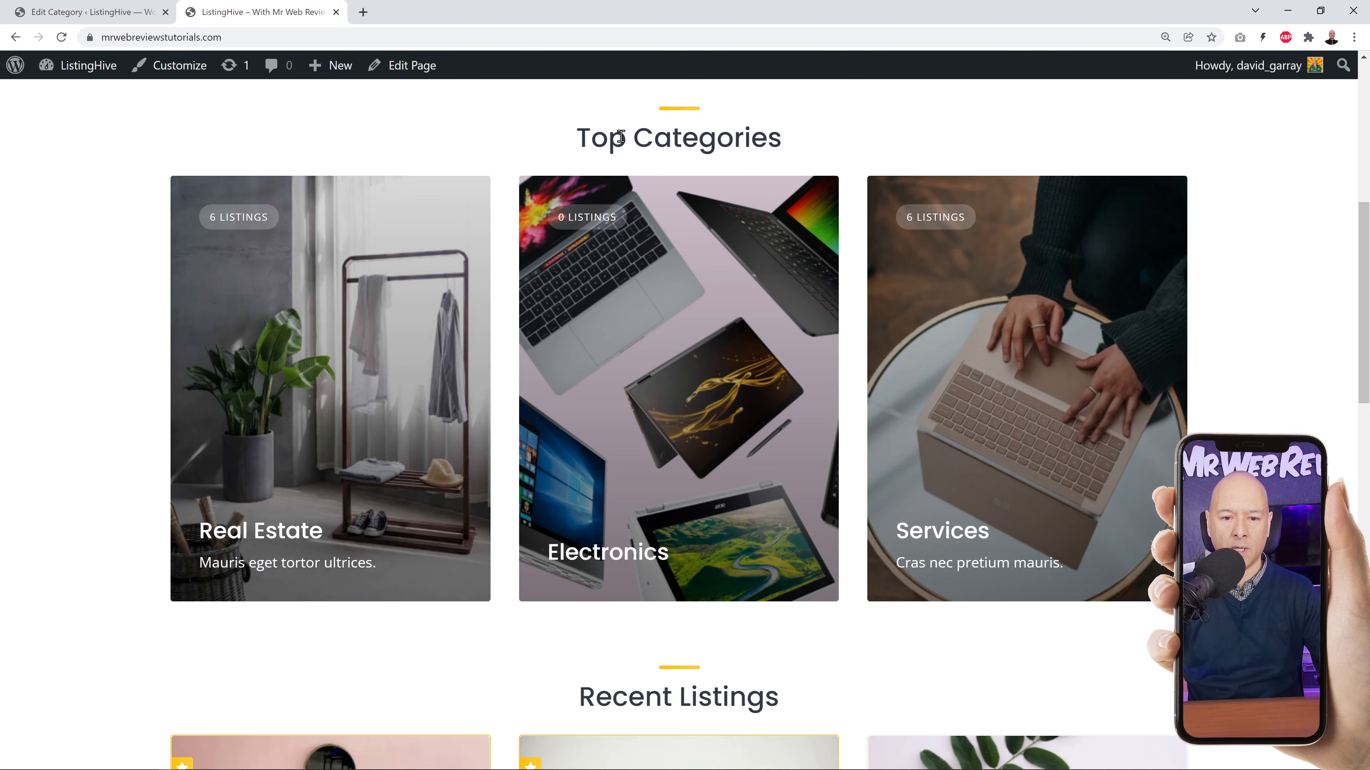
Look up the attachment details of laptop-category.png in the media library and compare the image with the home page category cards.
click(121, 20)
scroll(907, 523, down, 6)
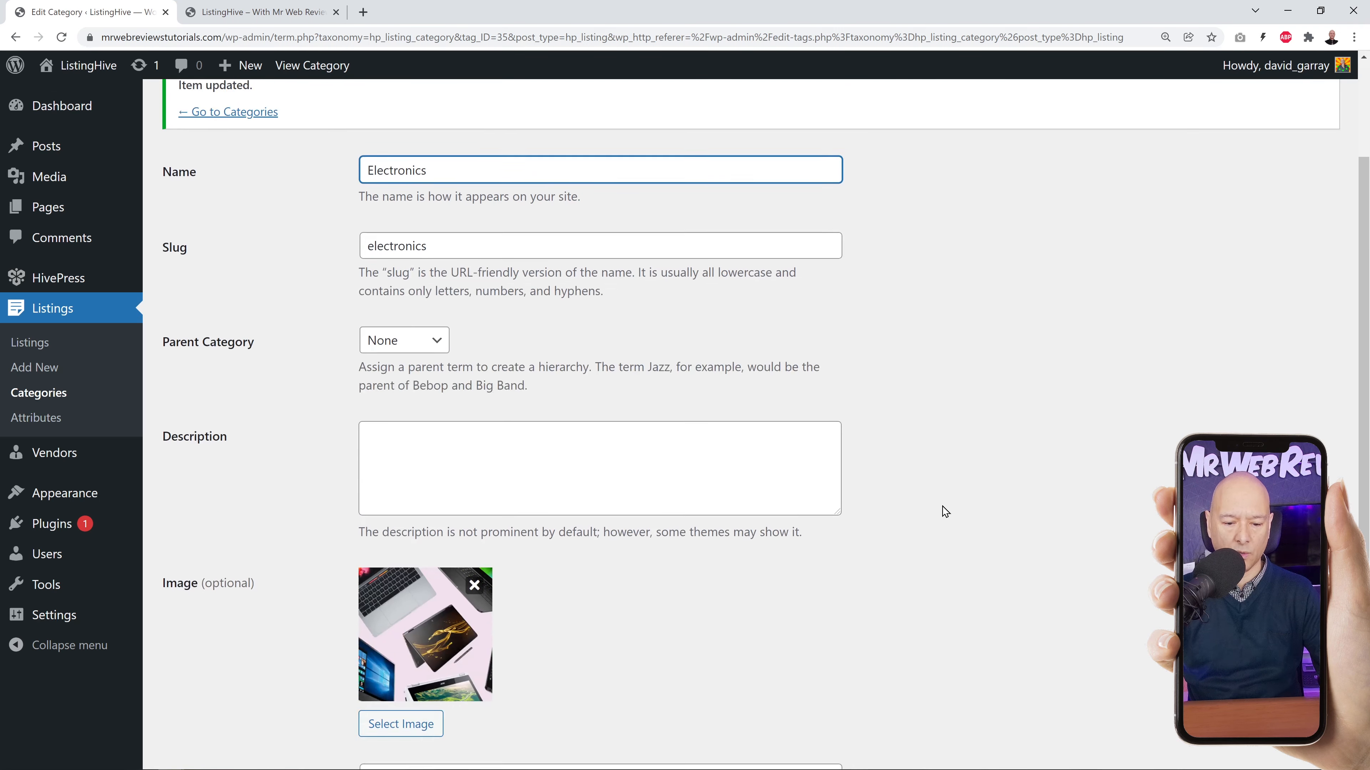
click(423, 539)
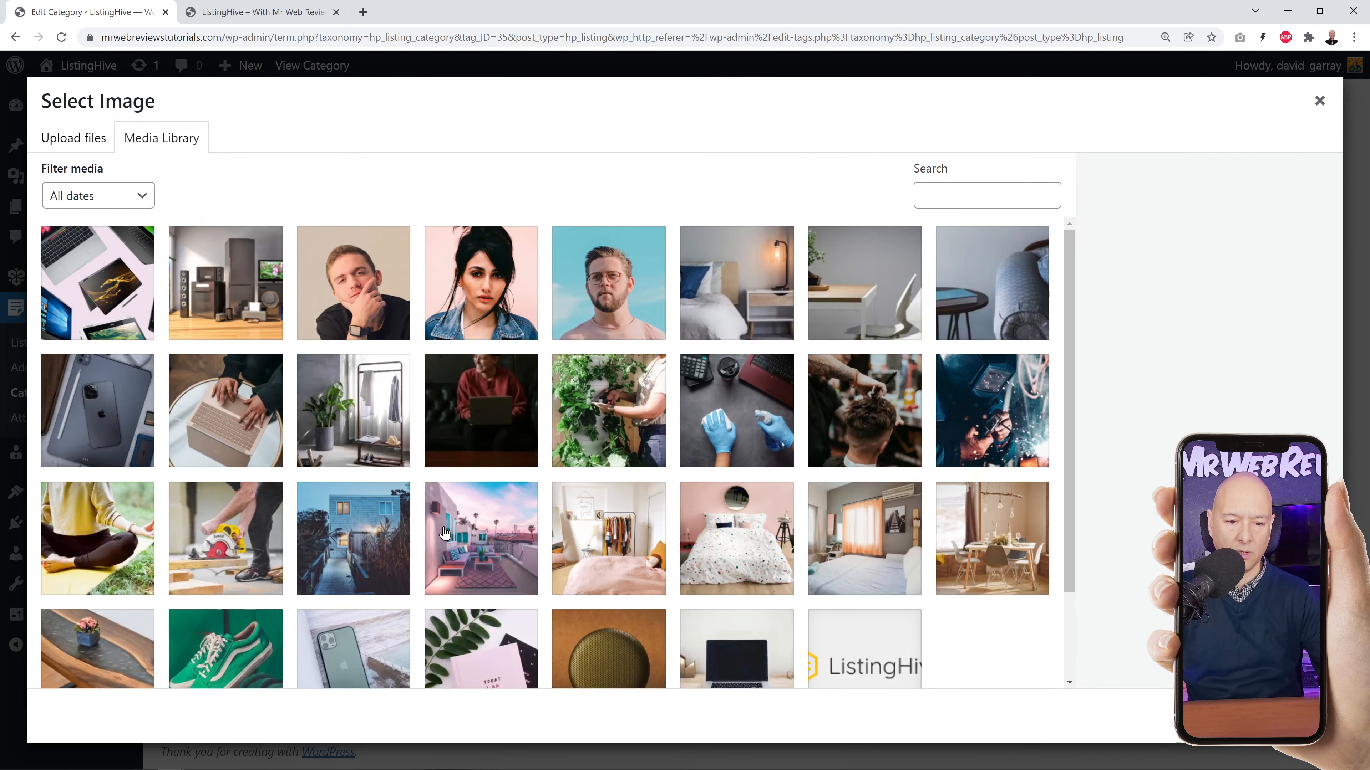
click(91, 283)
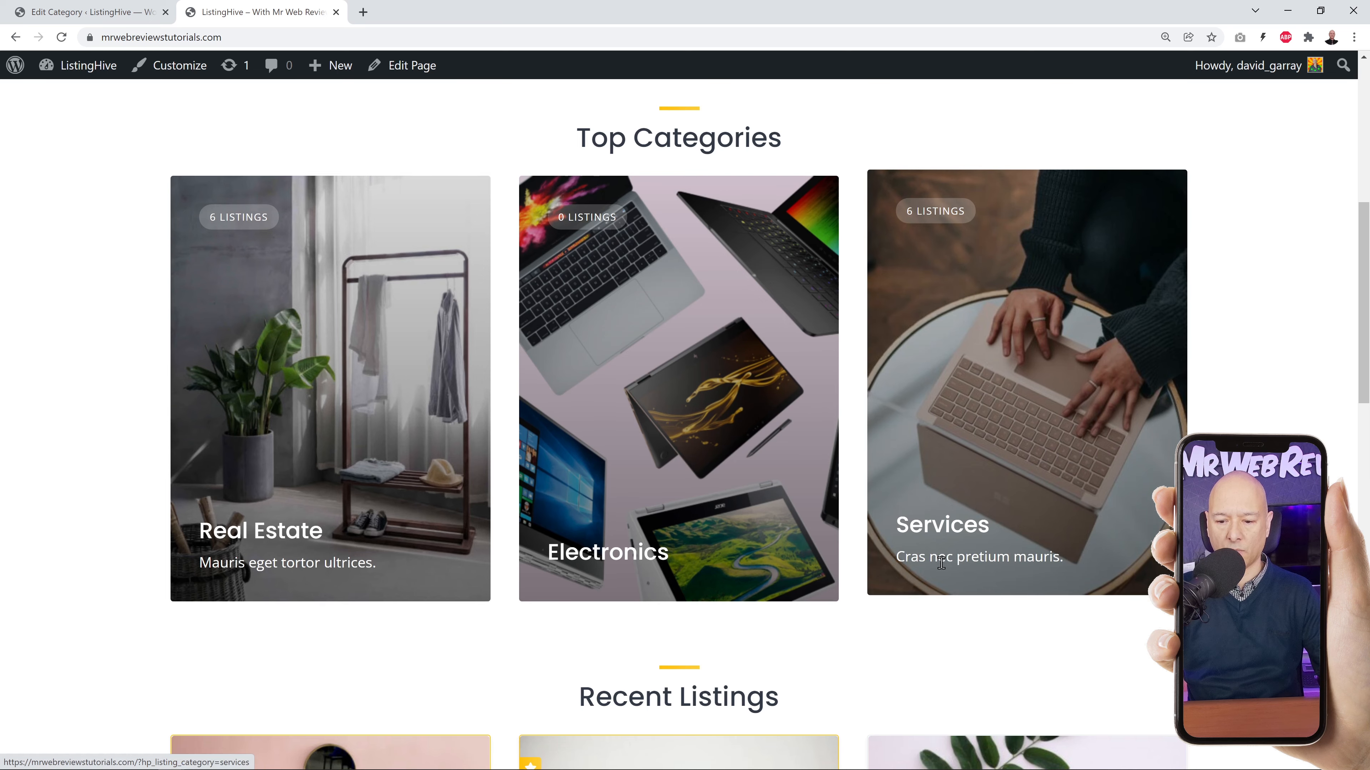
click(81, 16)
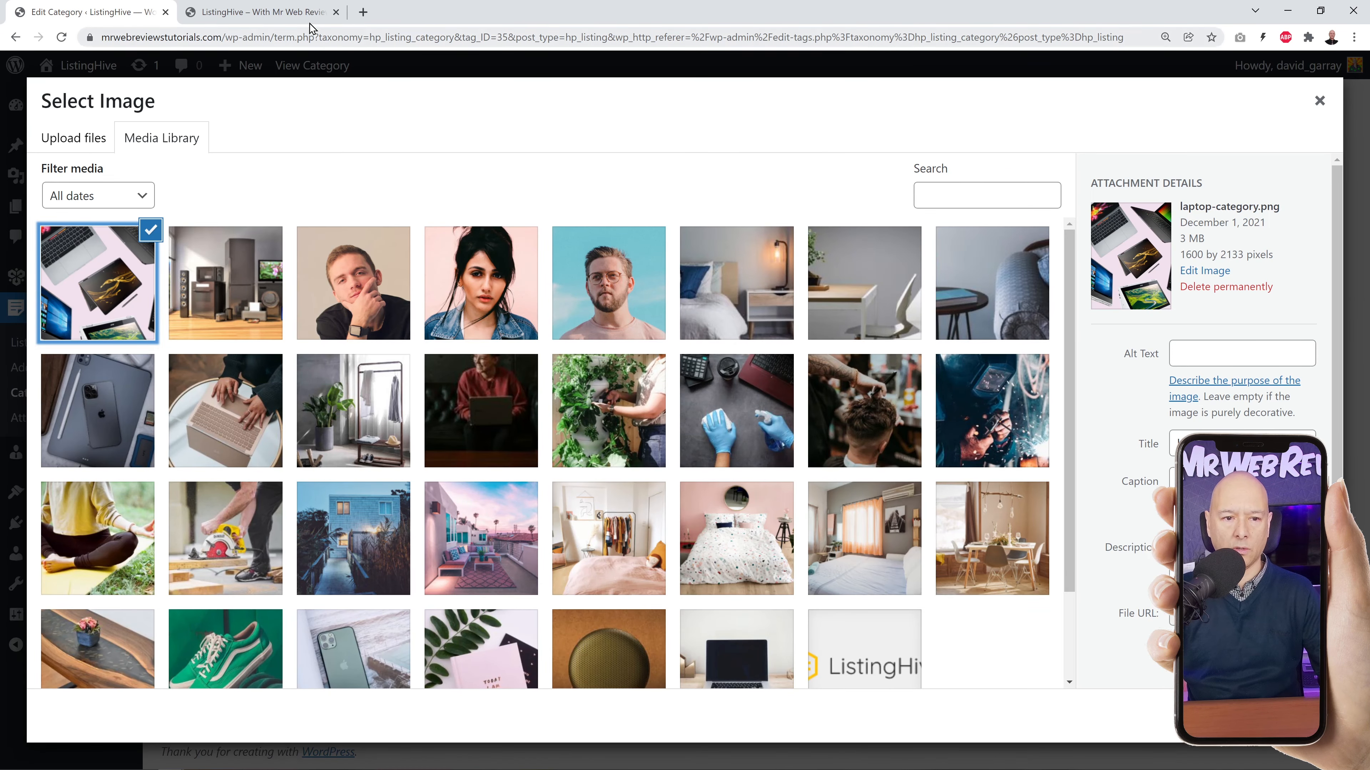
click(302, 12)
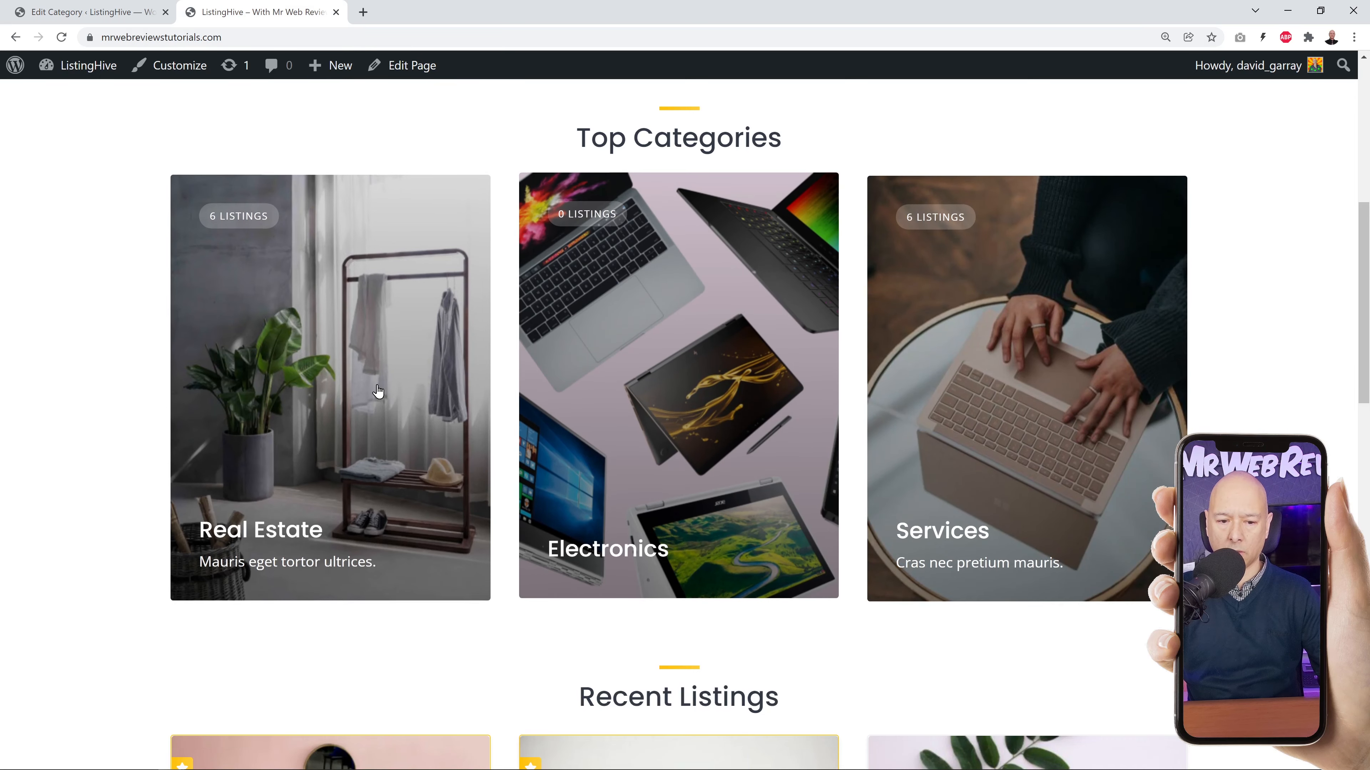
click(114, 16)
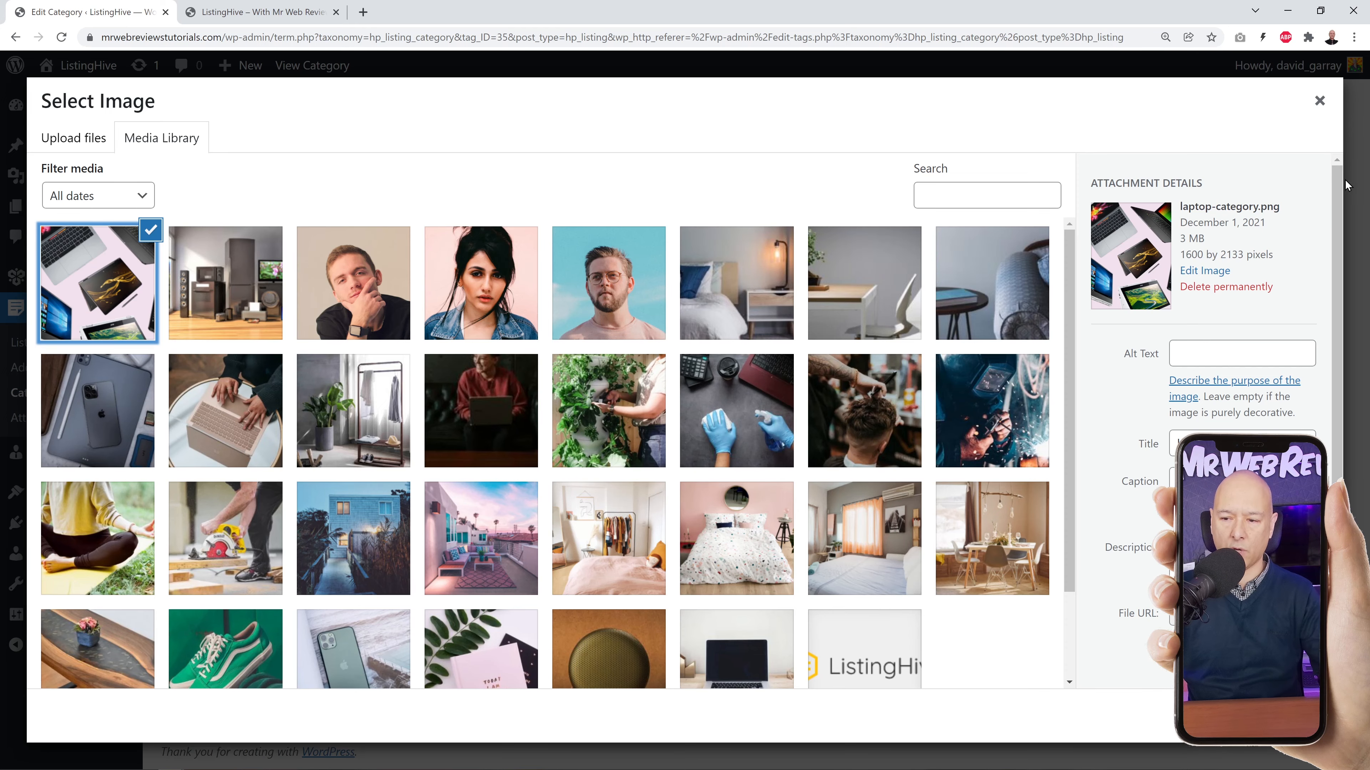
click(1319, 102)
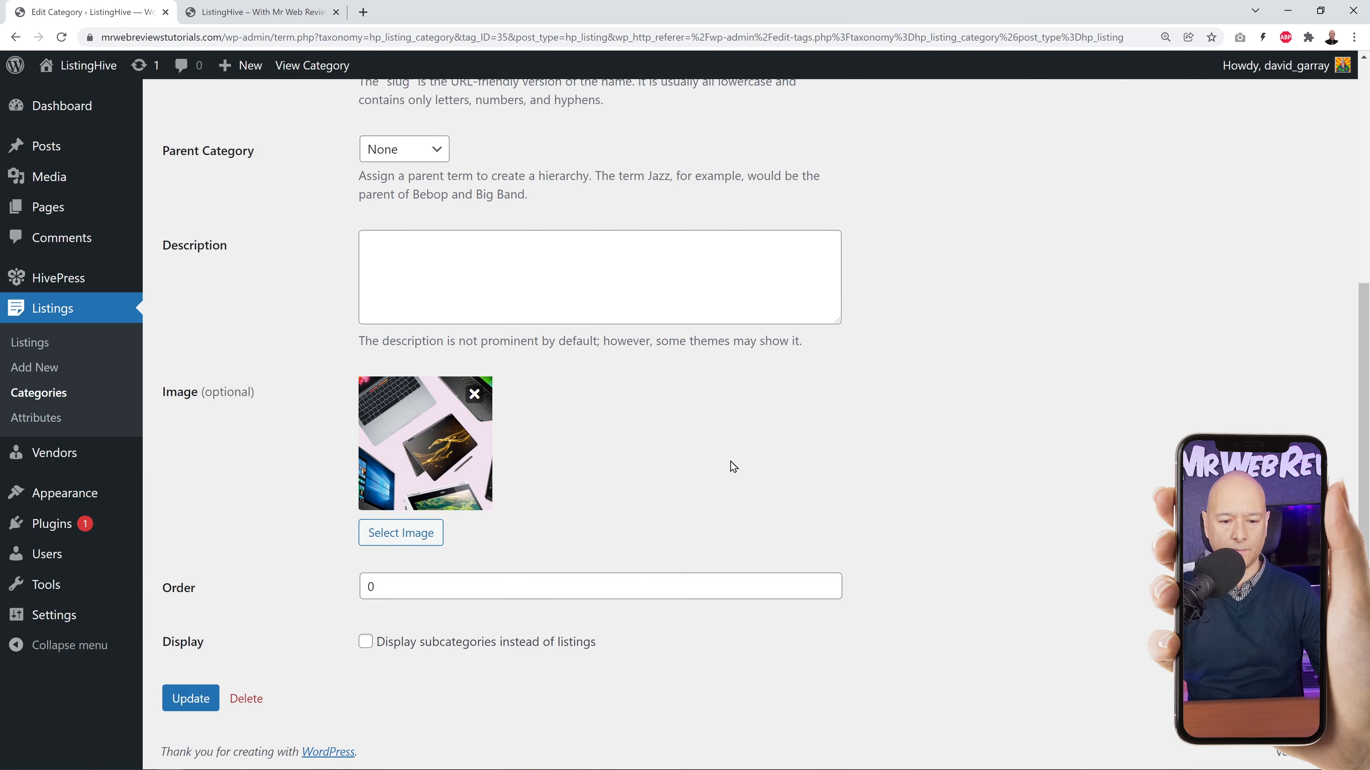
Review the home page category cards once more and examine the full list of listing categories in the admin.
click(274, 16)
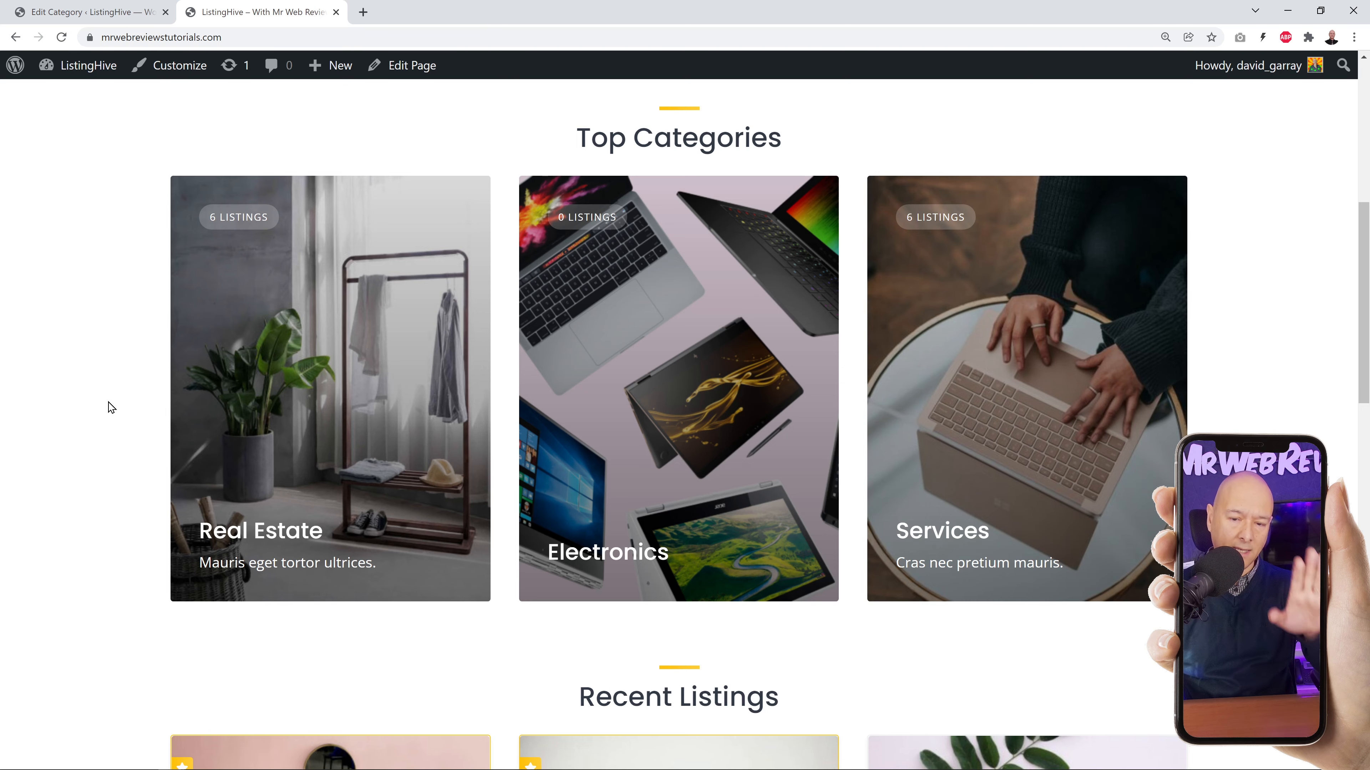
click(90, 9)
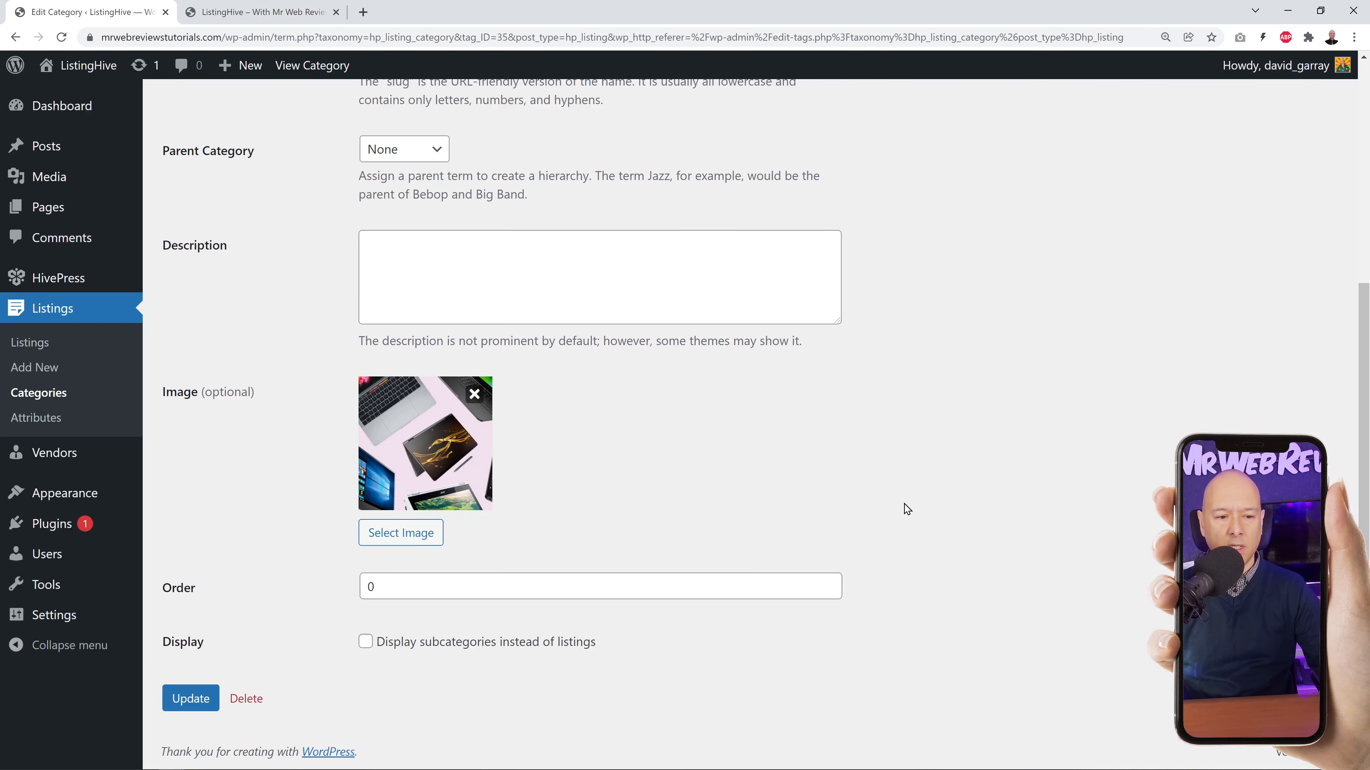
click(52, 393)
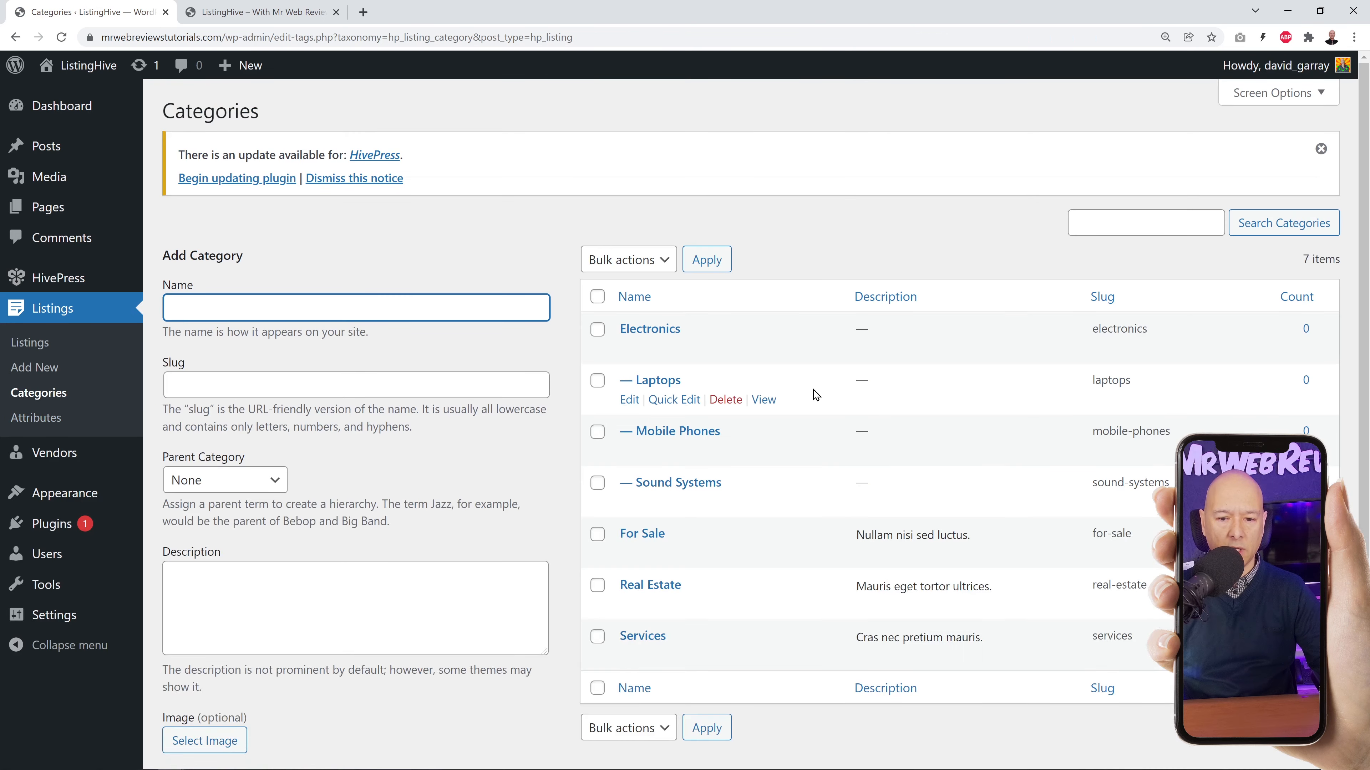
scroll(821, 390, down, 1)
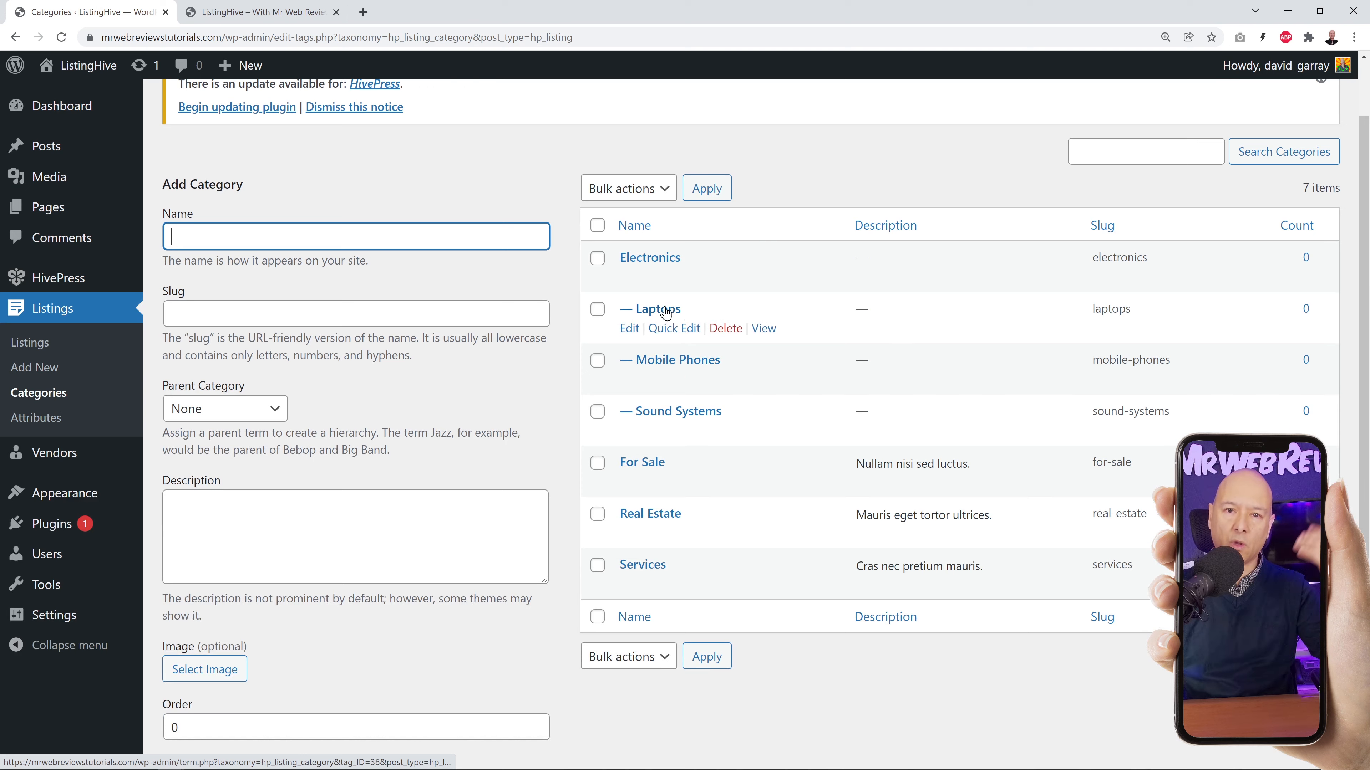
scroll(526, 356, up, 1)
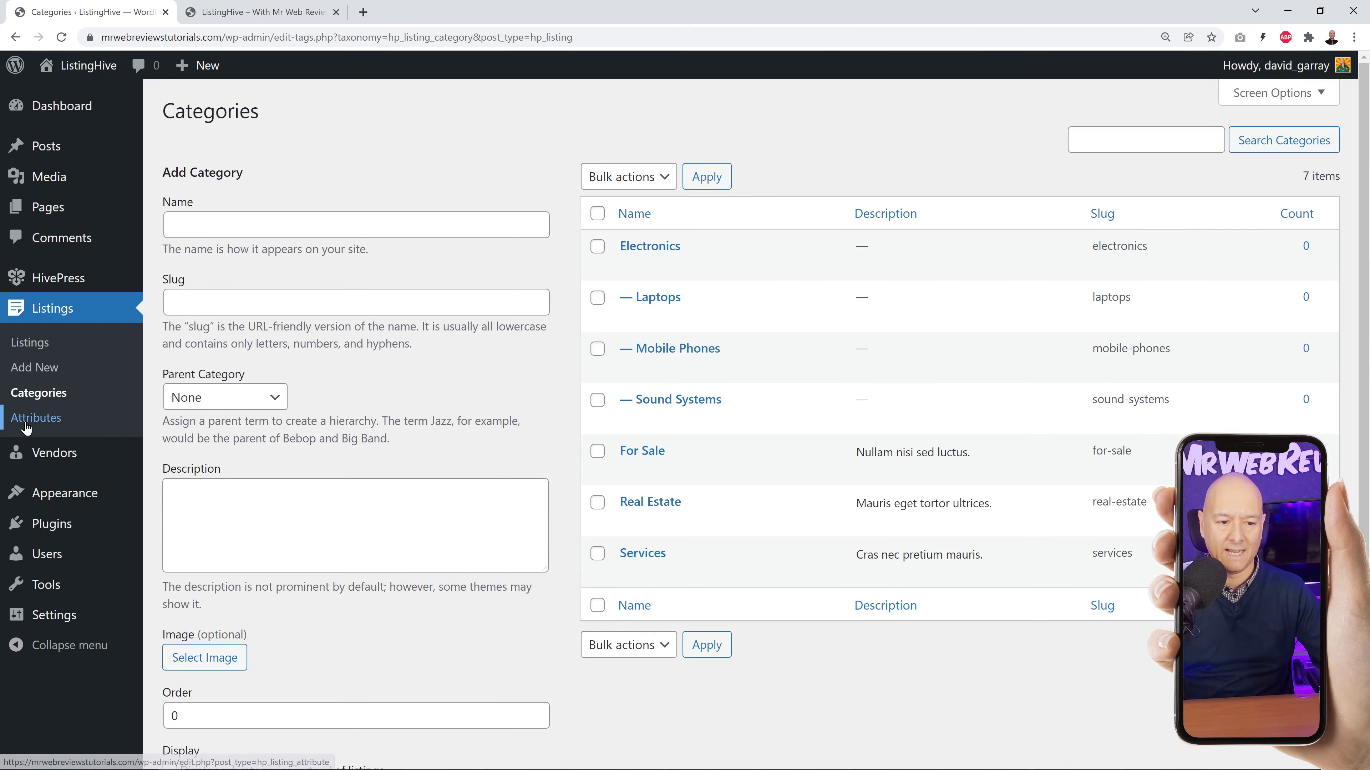
View the listing attributes in the admin and examine the search filters on the site's Real Estate category page.
click(36, 418)
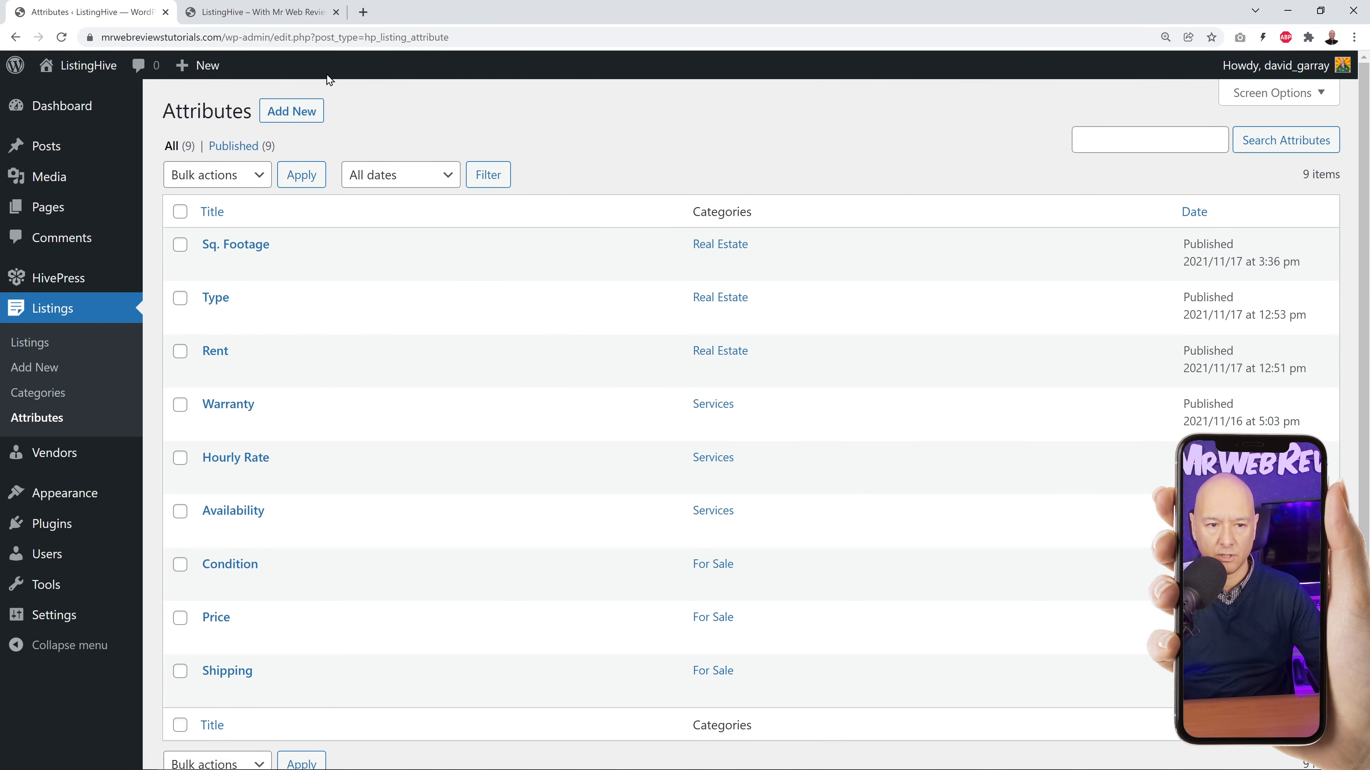
click(231, 17)
scroll(610, 378, down, 5)
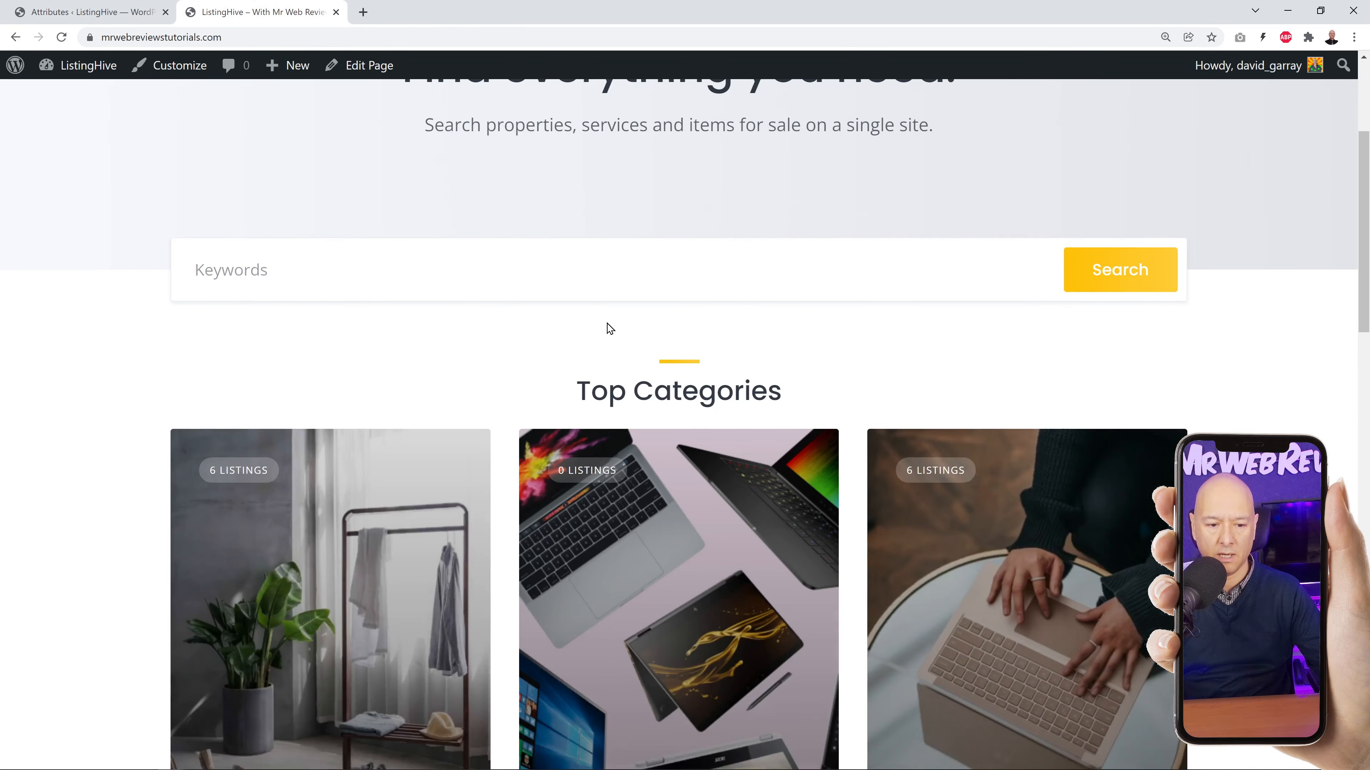
scroll(610, 329, down, 4)
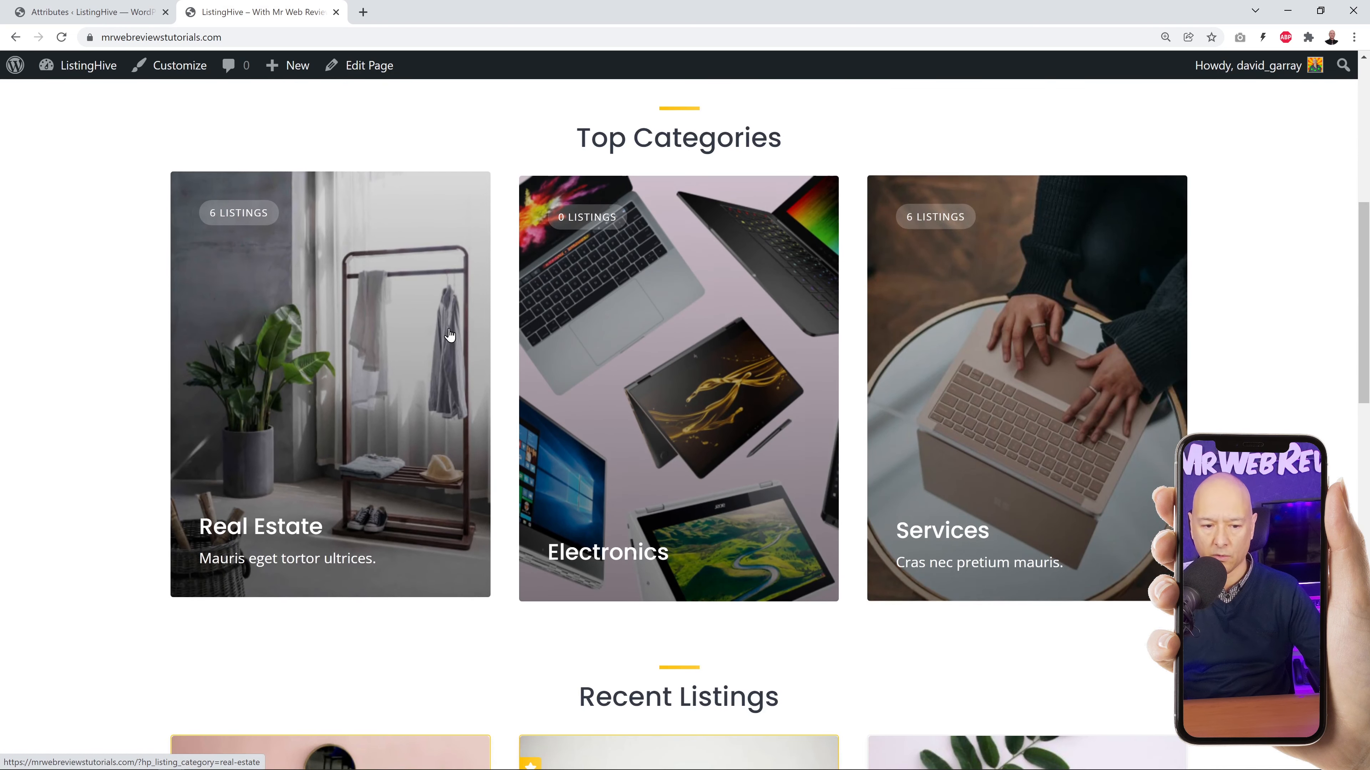
click(316, 390)
scroll(113, 378, down, 4)
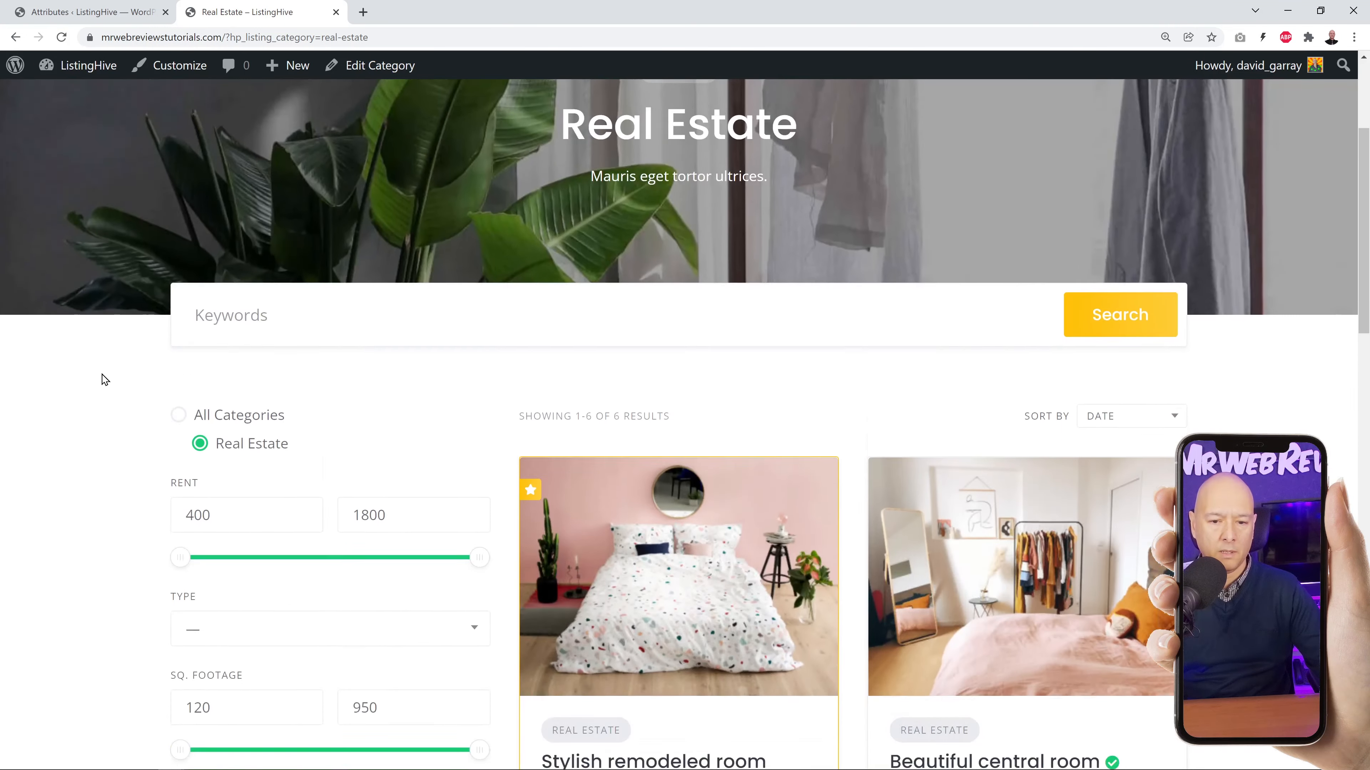
scroll(104, 379, down, 5)
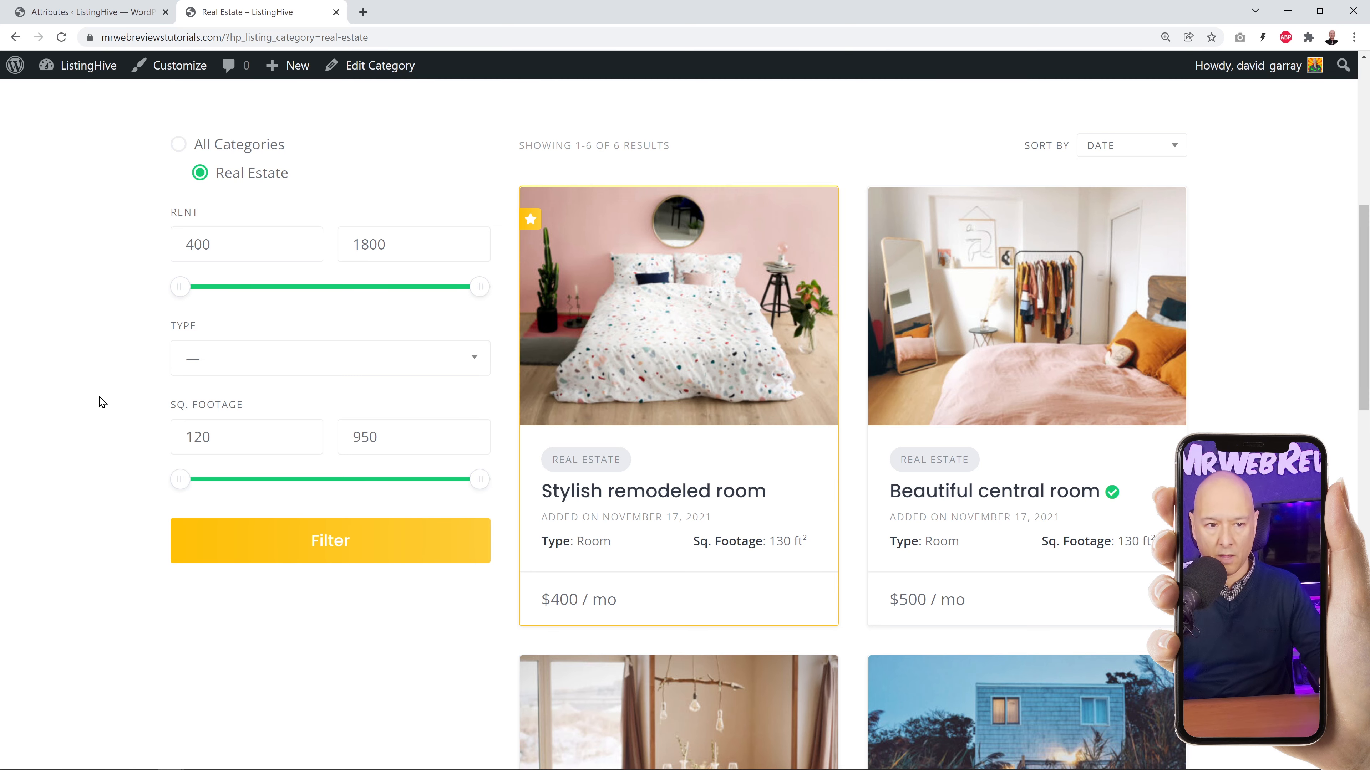
Compare the Real Estate attributes in the admin list with the page's filters, including the choices of the Type filter.
click(49, 11)
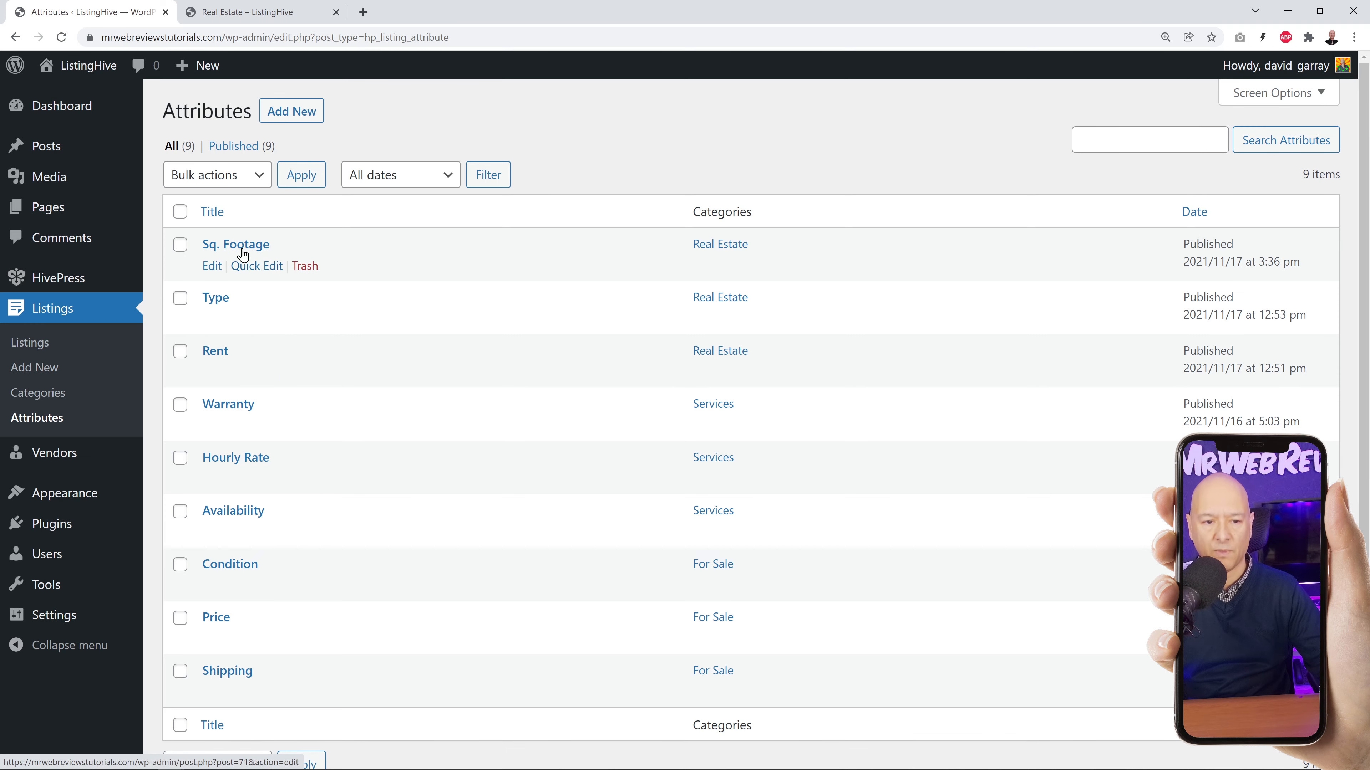
key(ctrl+Tab)
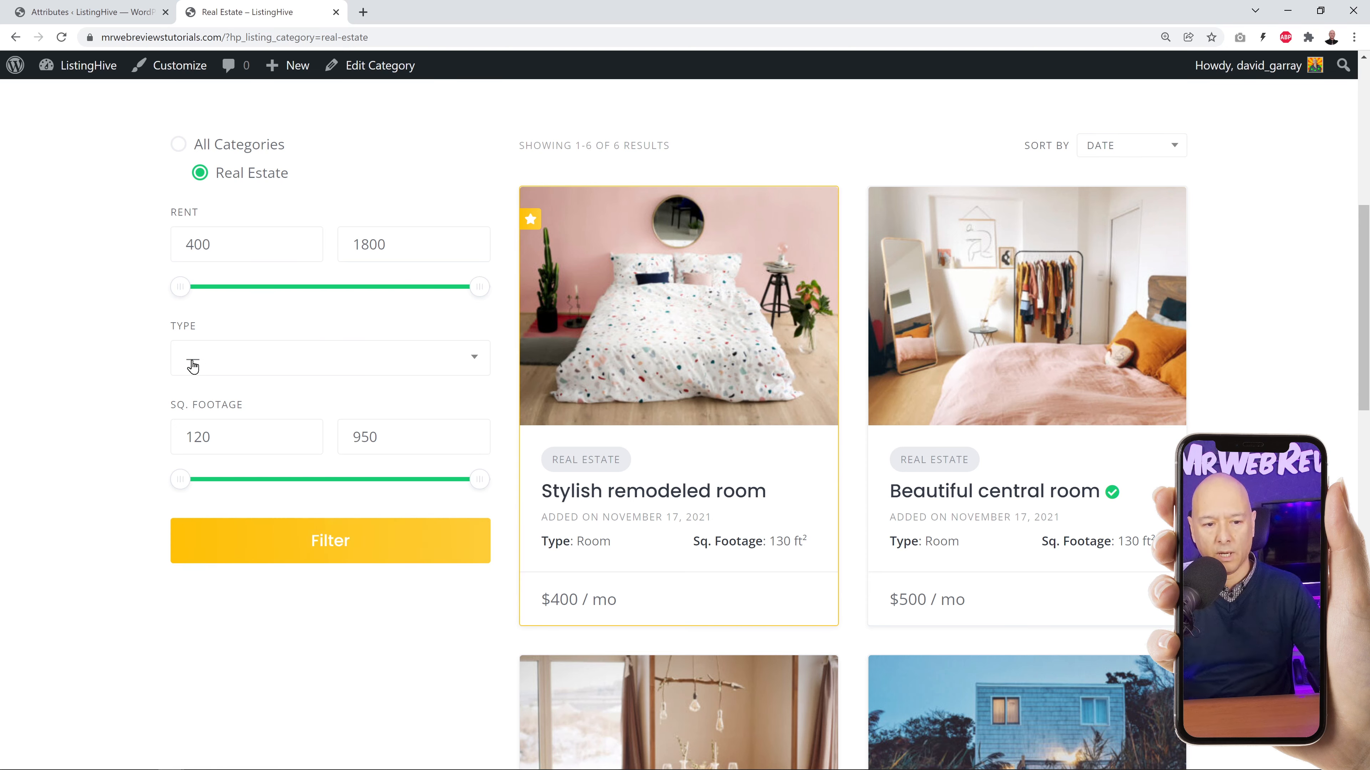
click(472, 363)
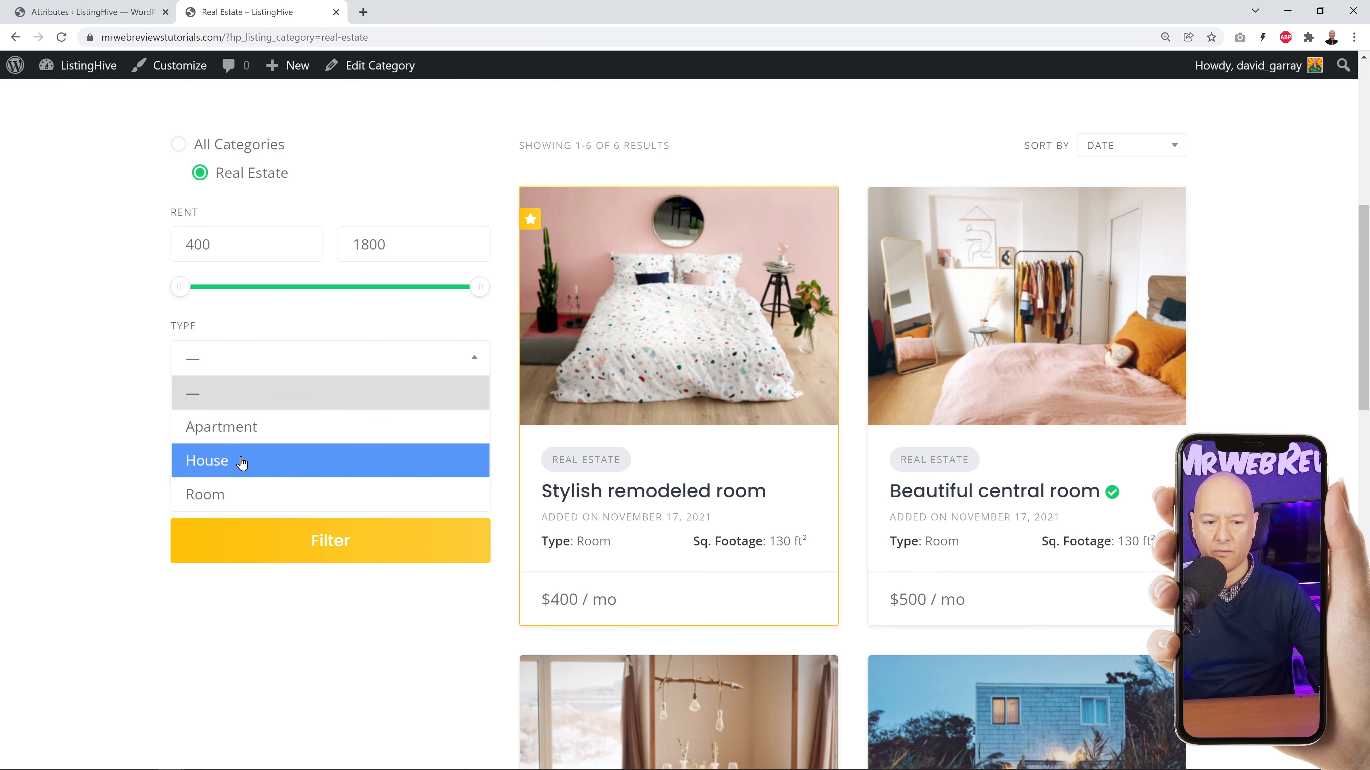
click(121, 207)
click(89, 9)
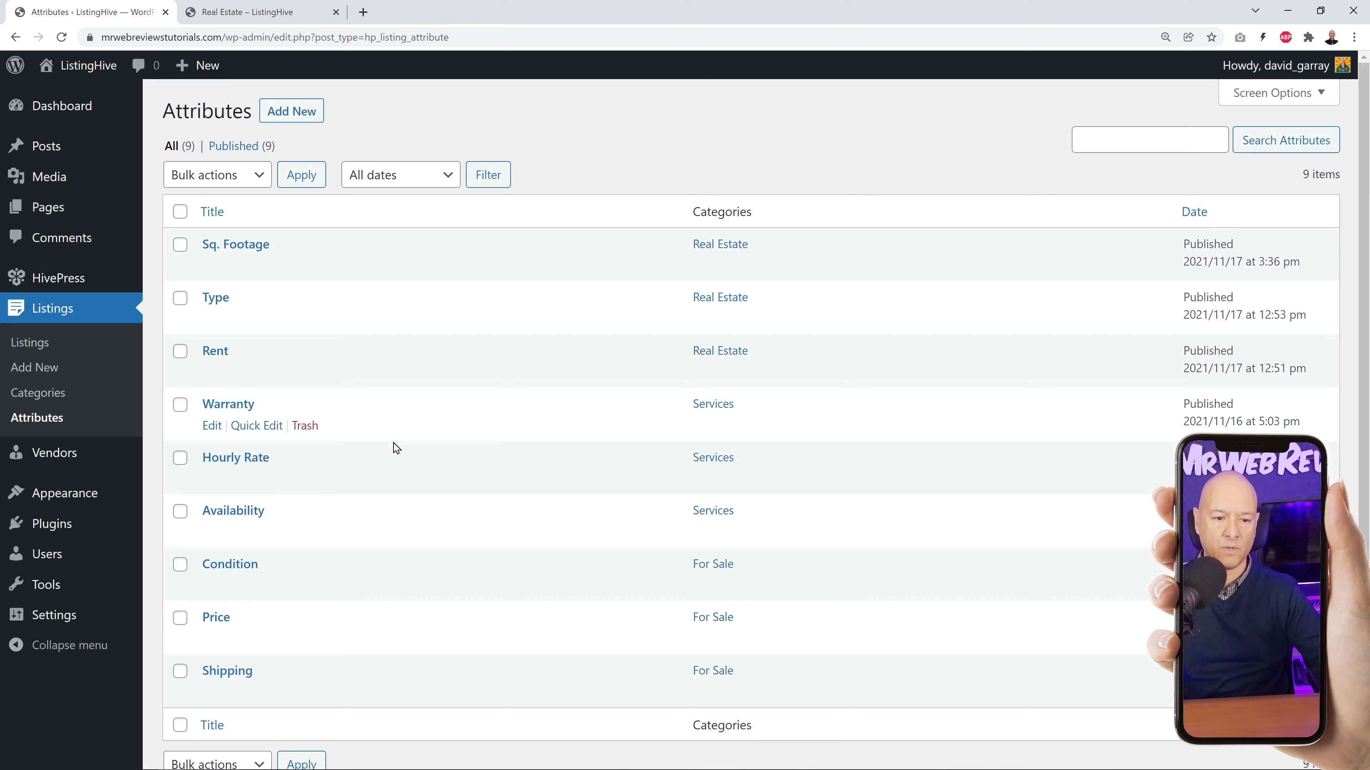
Open the Type attribute of the Real Estate category and review its editing, search and display settings.
click(218, 300)
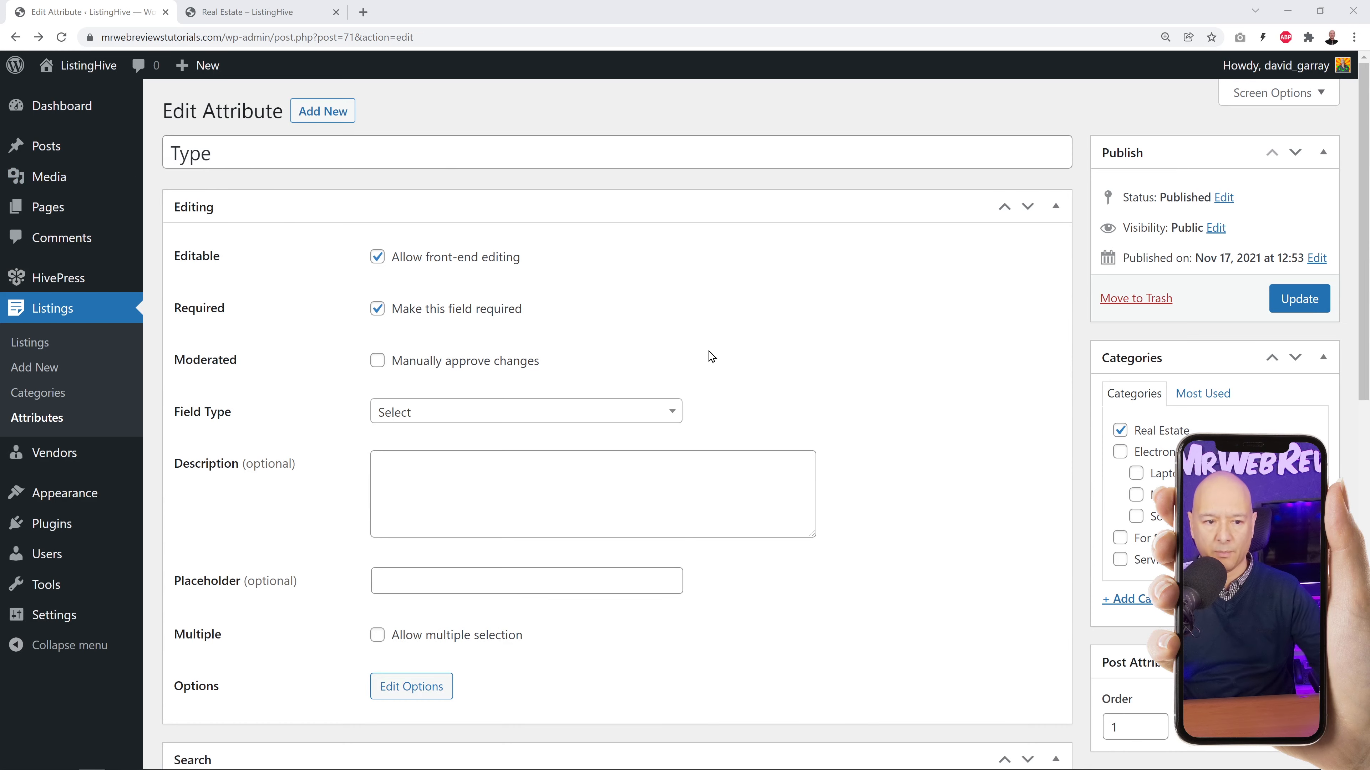
scroll(1028, 544, down, 8)
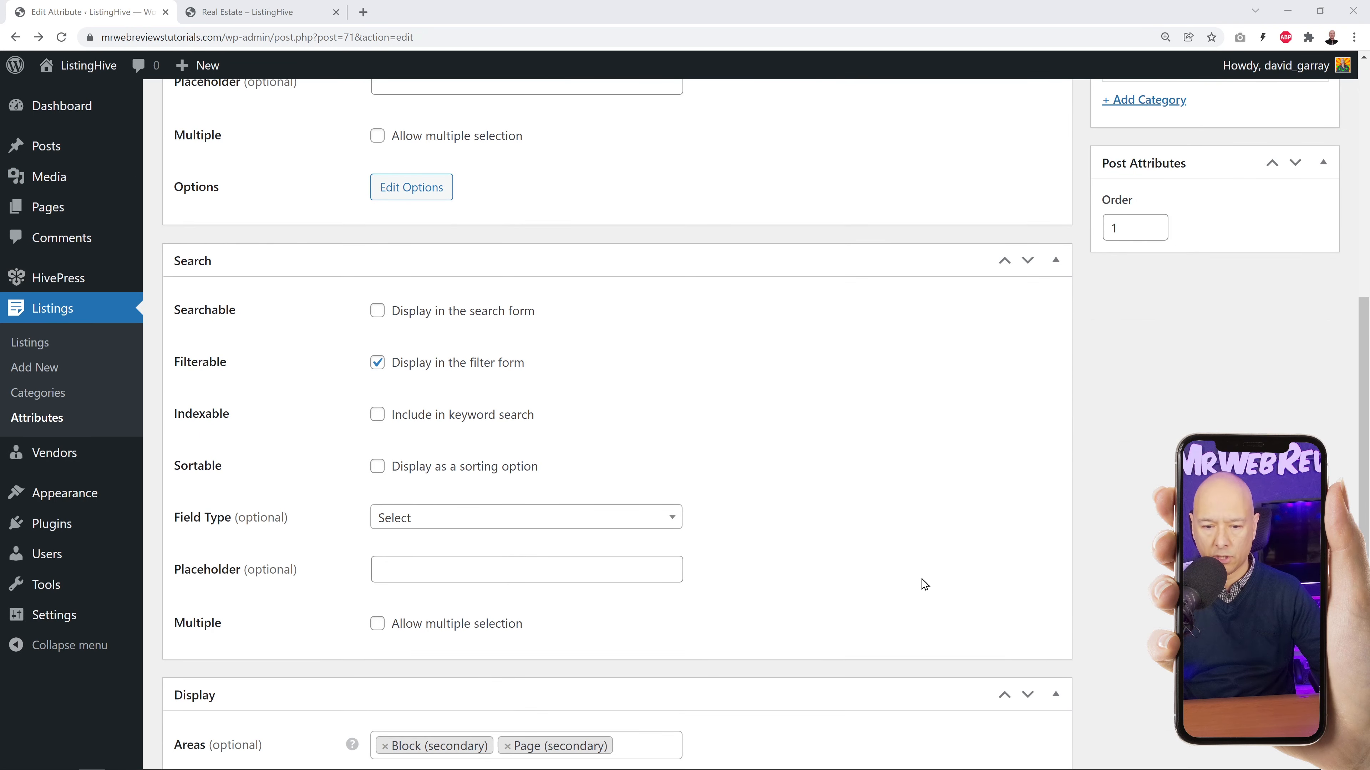
scroll(887, 475, down, 4)
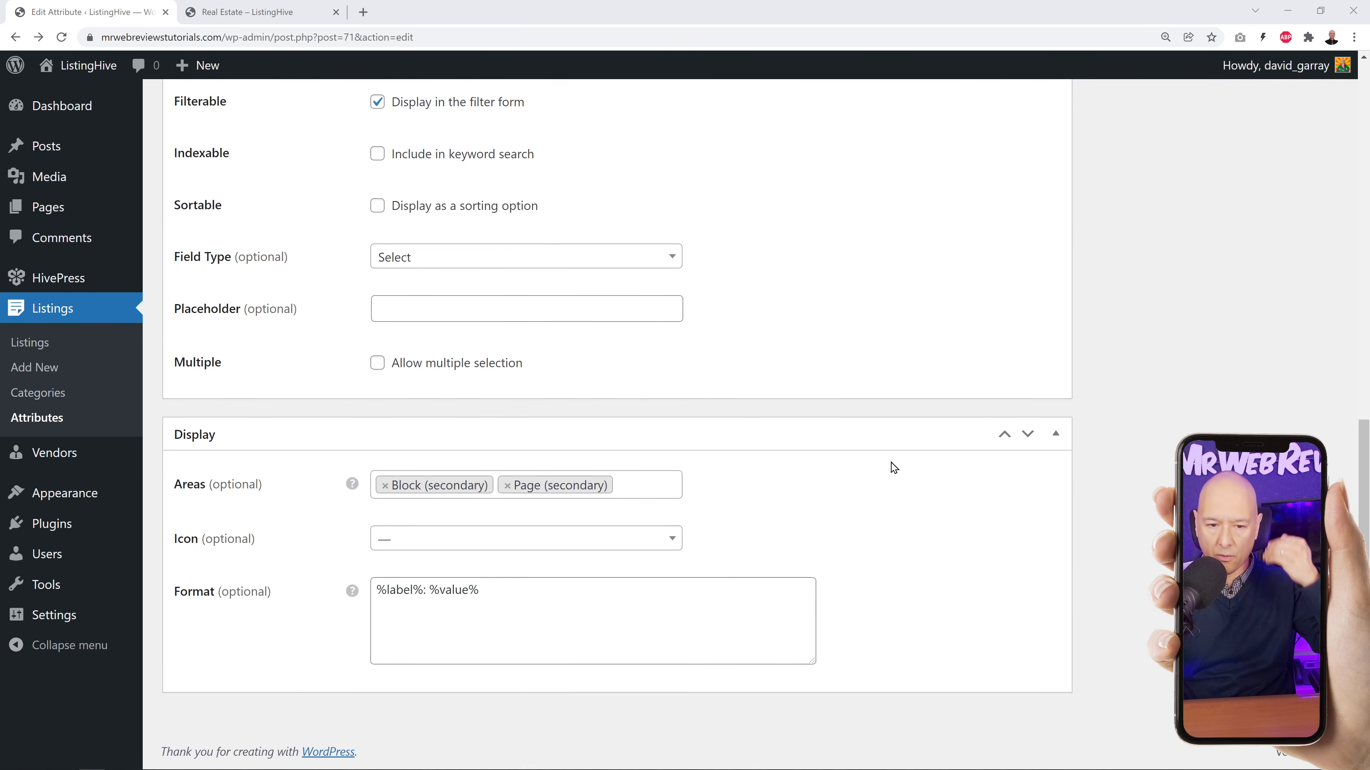
scroll(895, 468, up, 6)
scroll(889, 467, up, 6)
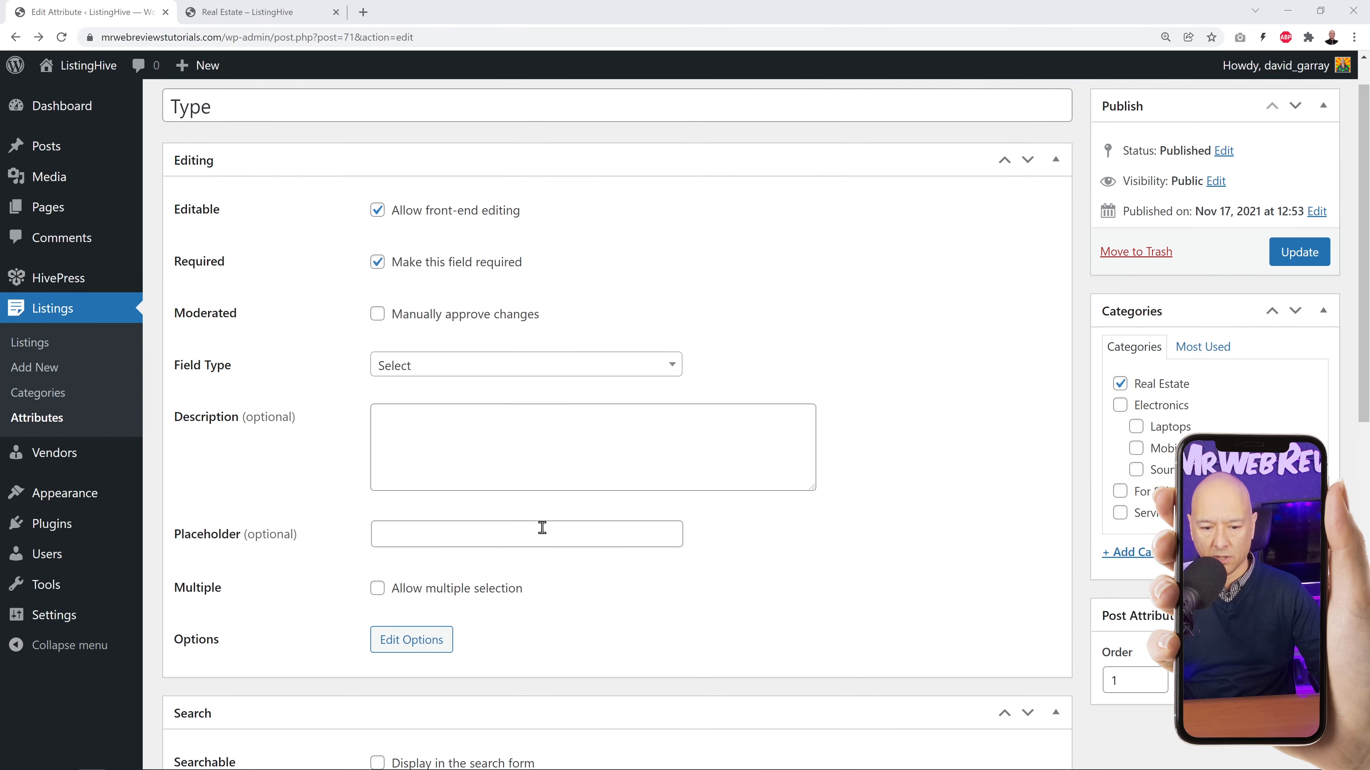
Check the Type filter's choices on the Real Estate page against the attribute's Select field type.
click(262, 16)
click(28, 446)
click(307, 357)
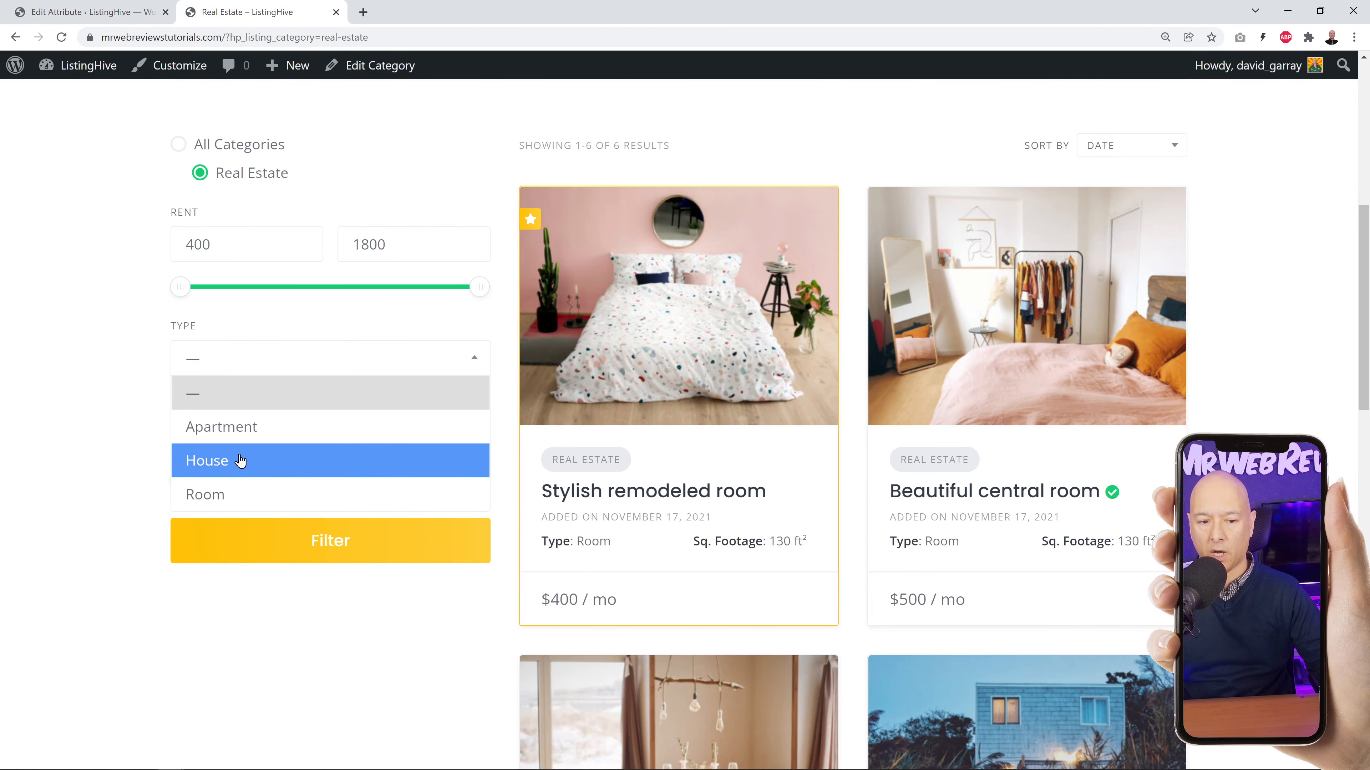
click(136, 432)
click(125, 10)
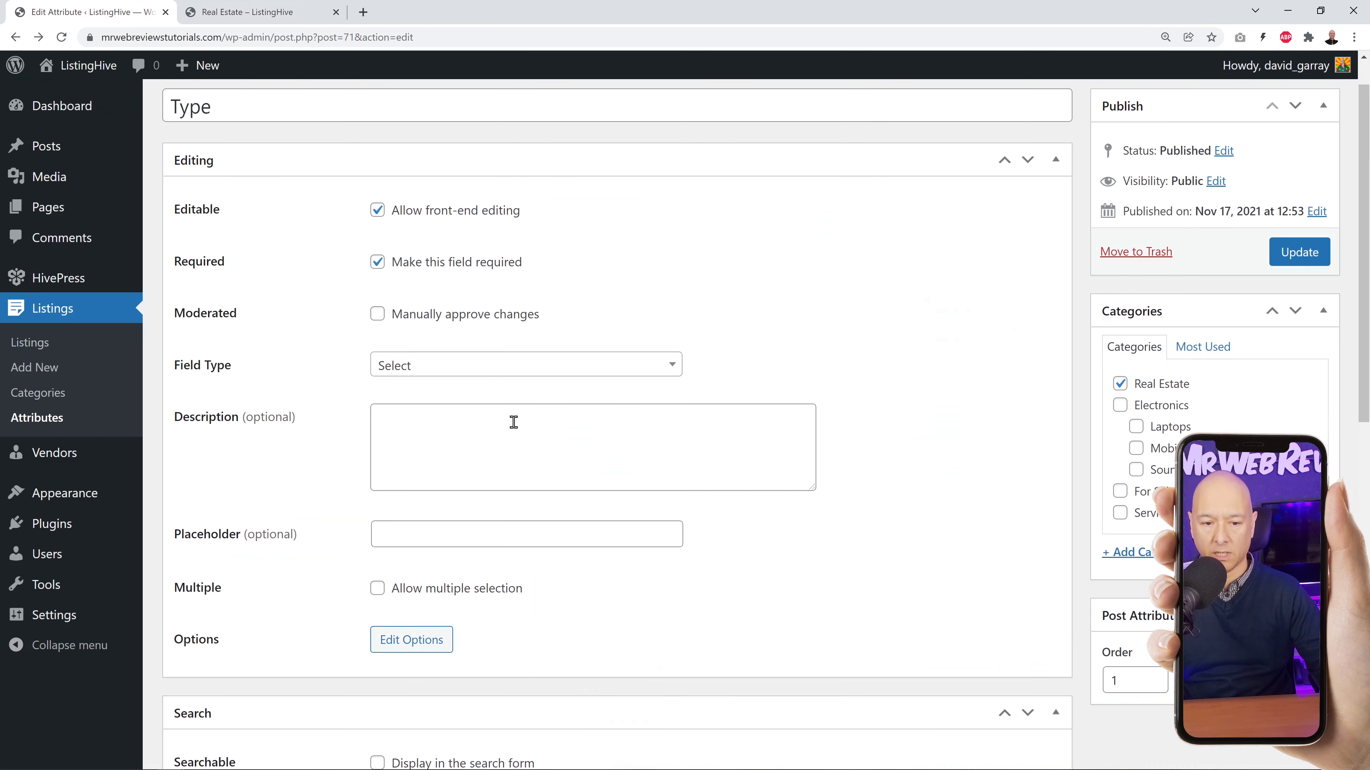
View the options defined for the Type attribute and return to the list of listing attributes.
click(428, 651)
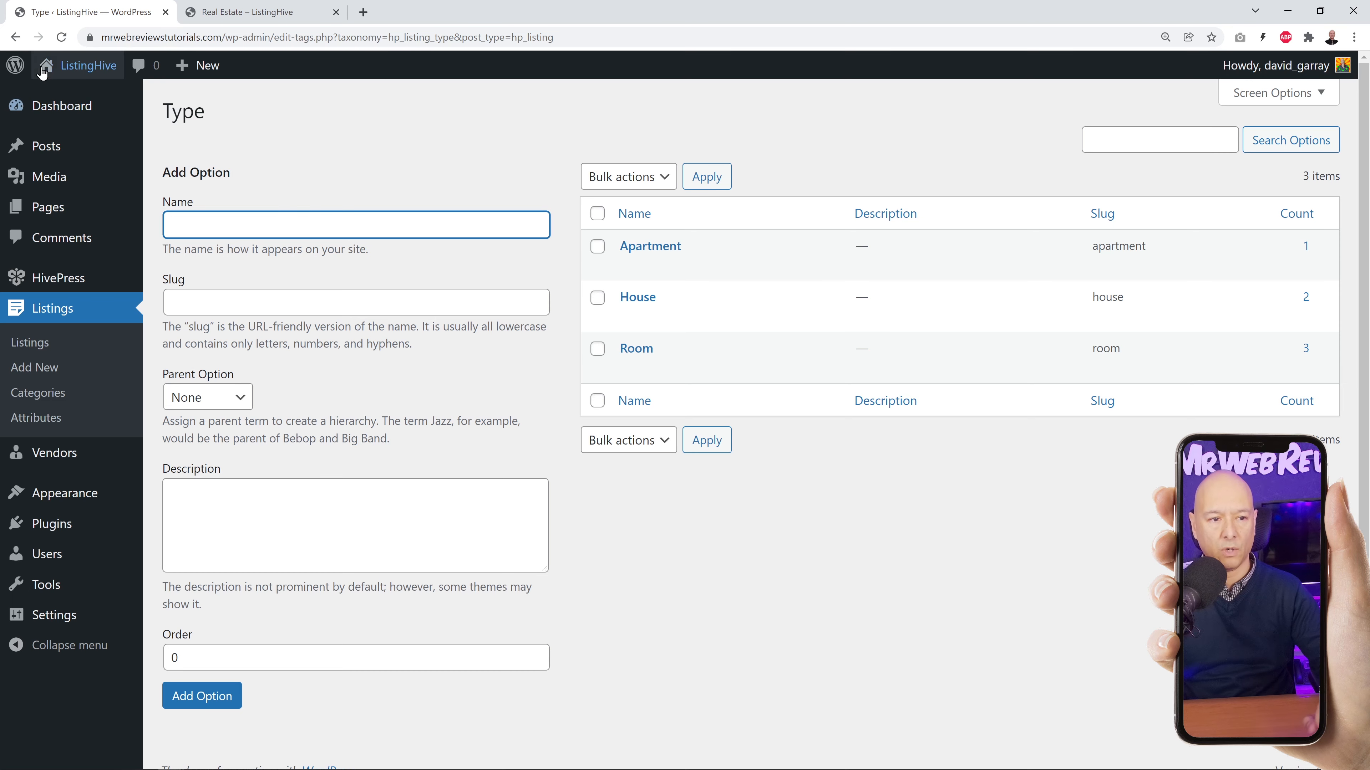
click(16, 37)
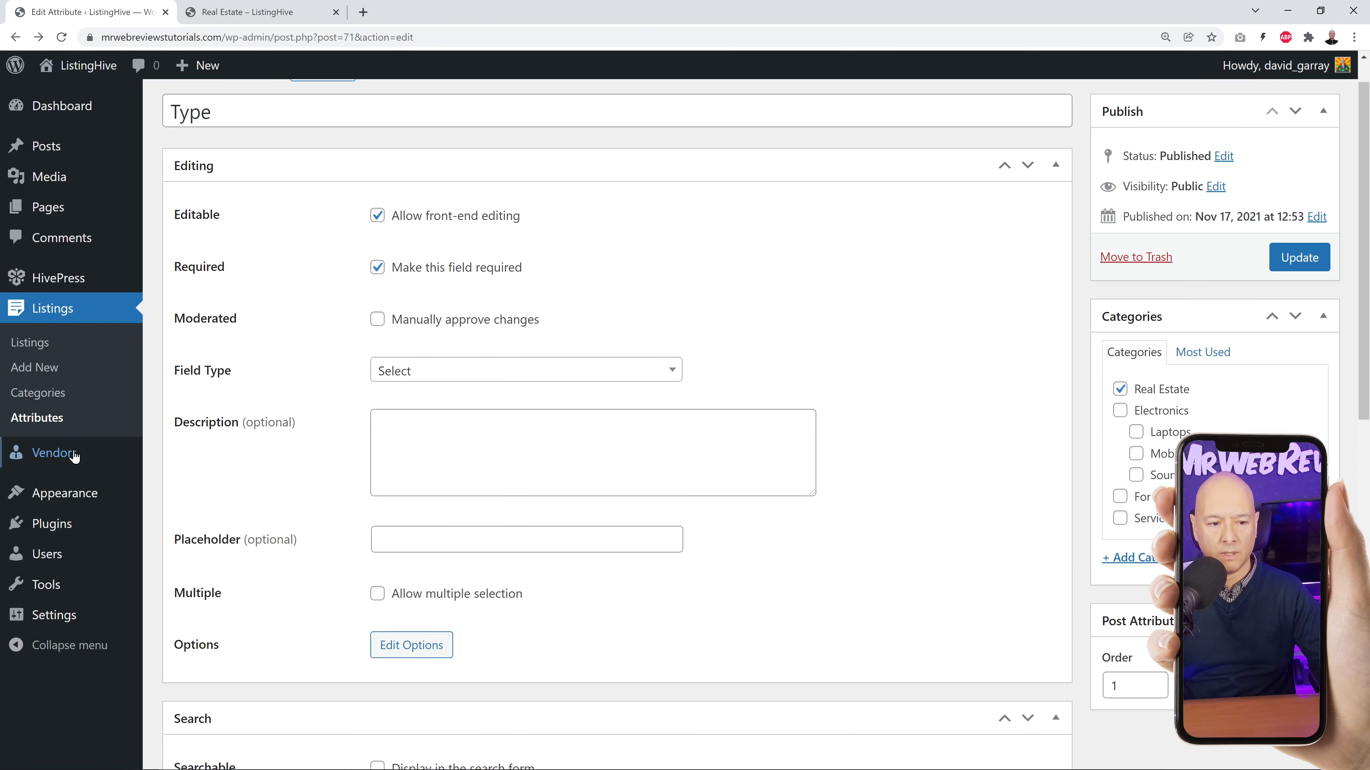
click(46, 424)
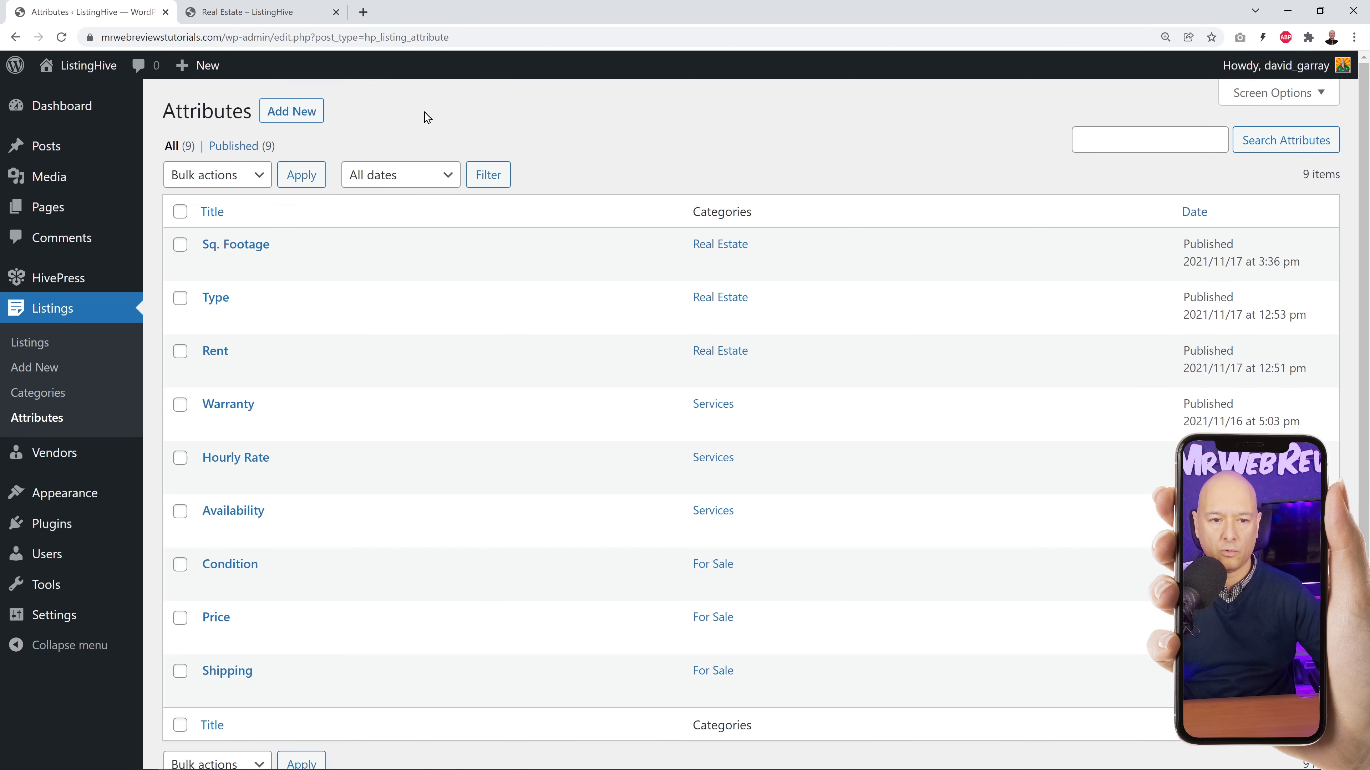
Create a new listing attribute titled Condition and allow front-end editing for it.
click(308, 119)
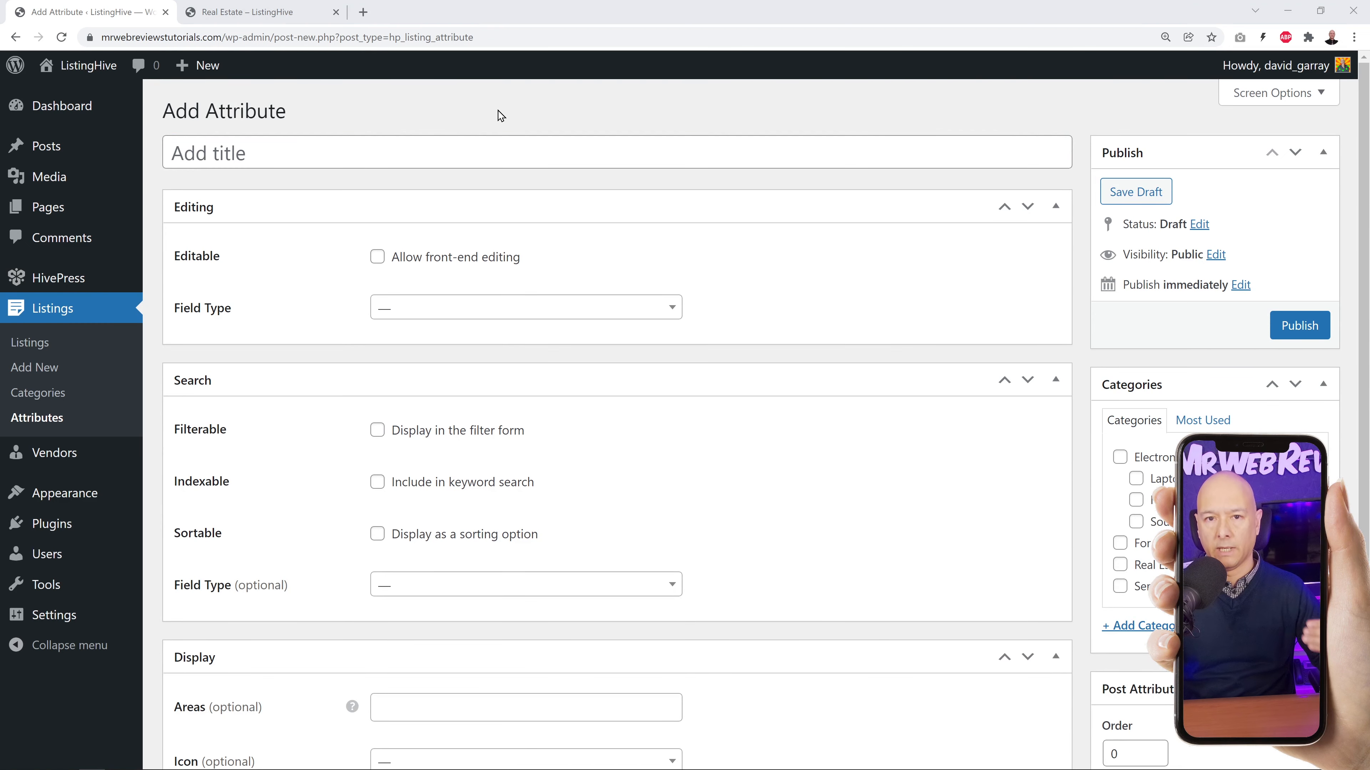
click(494, 144)
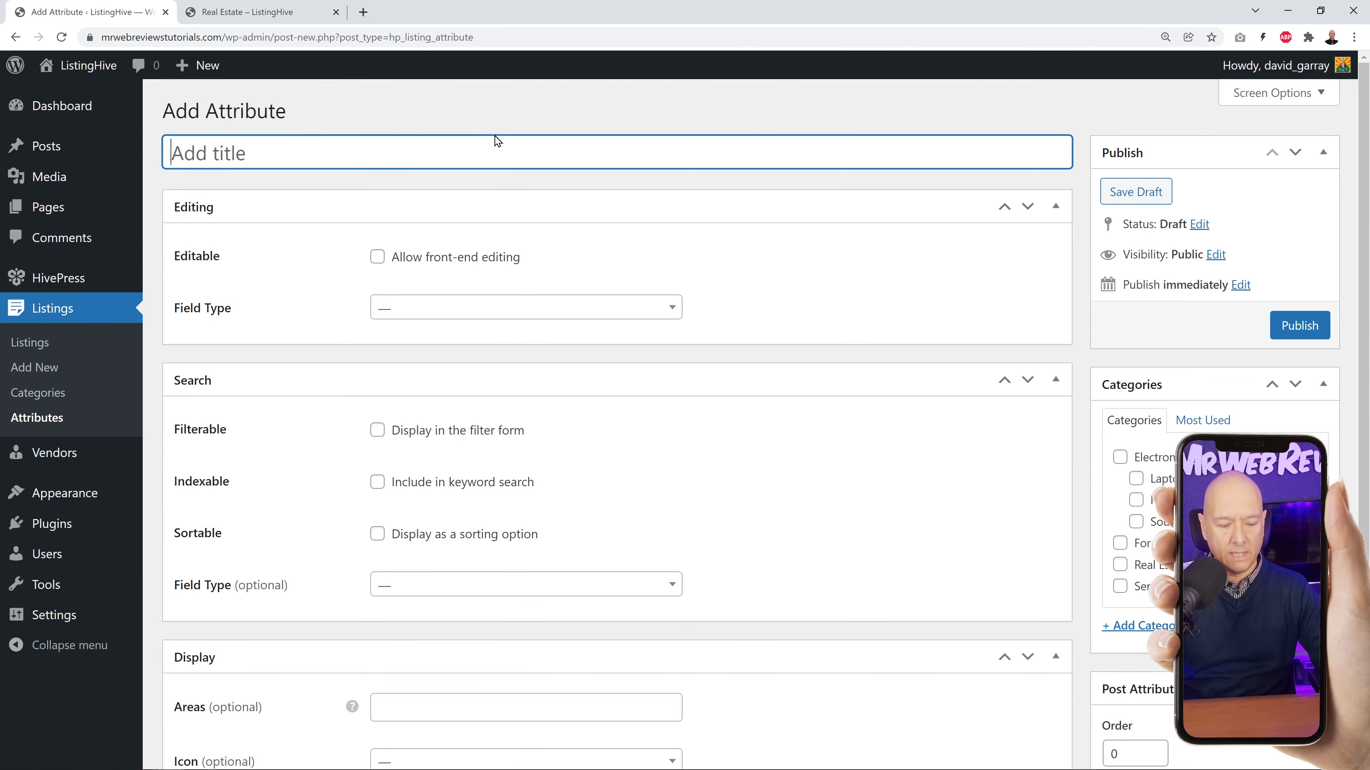
text(Condition)
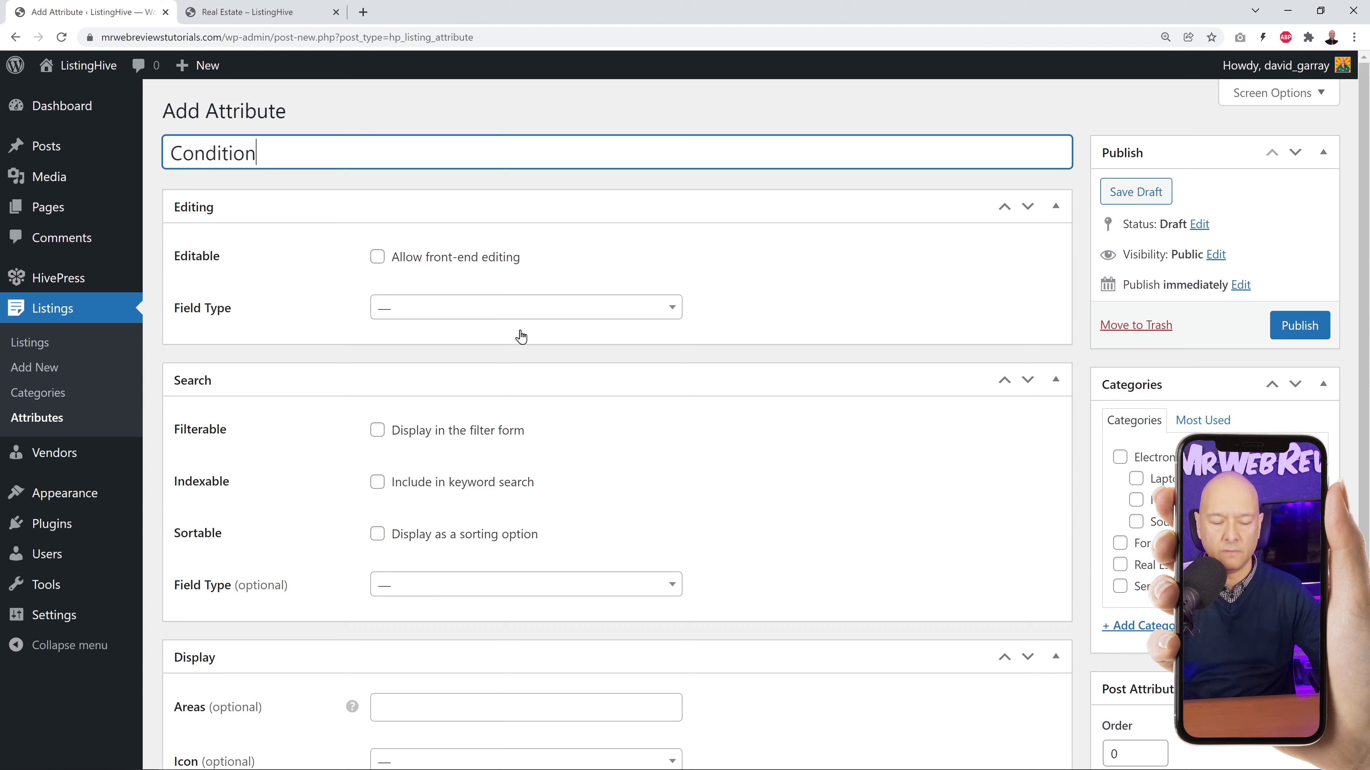
click(378, 258)
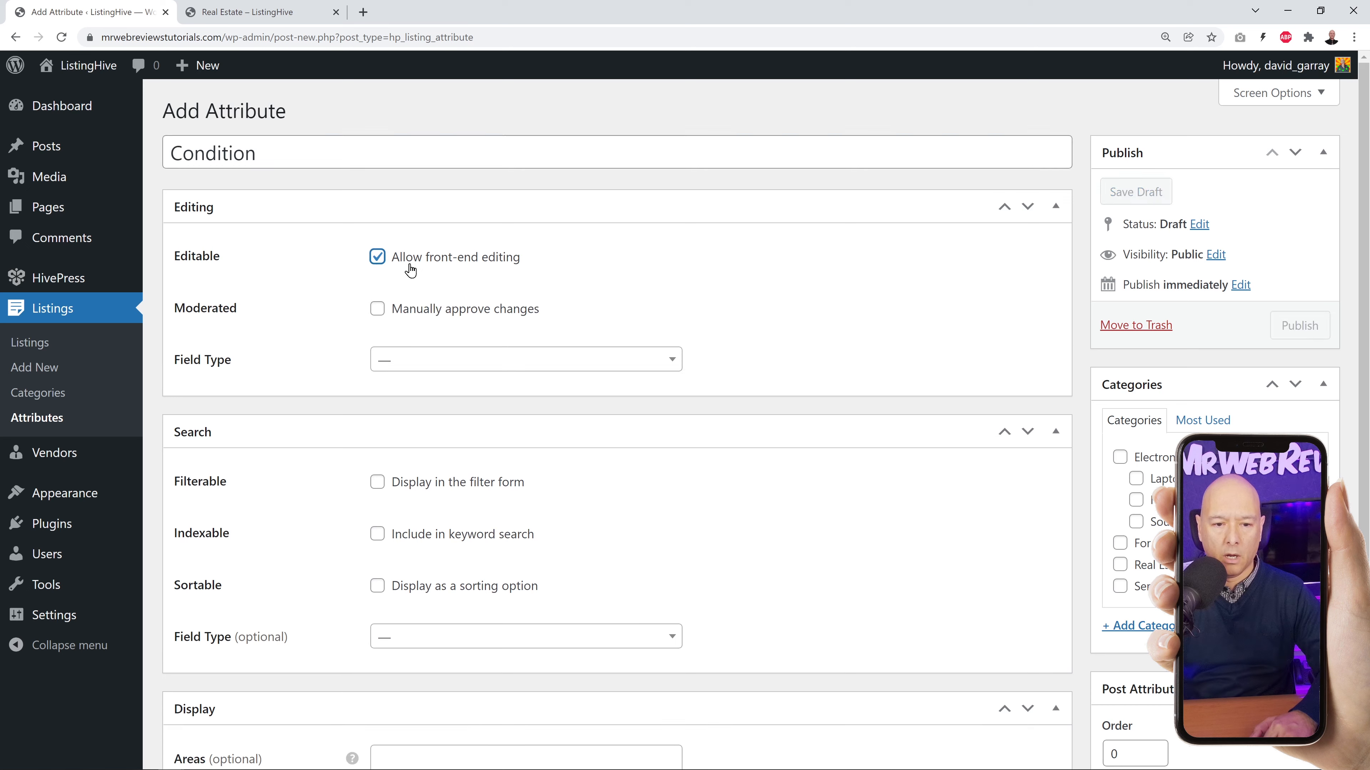
Set the editing field type of the Condition attribute to Checkboxes.
click(674, 370)
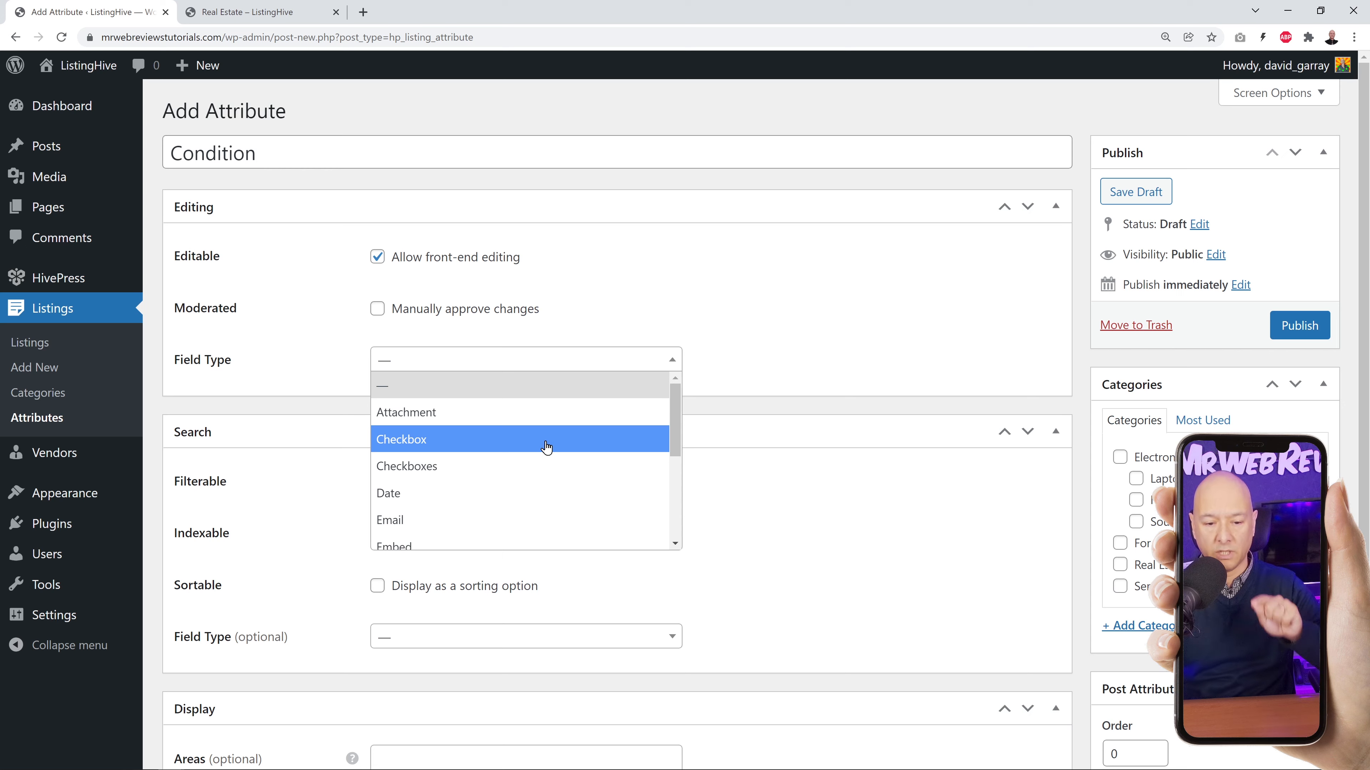
scroll(546, 447, down, 1)
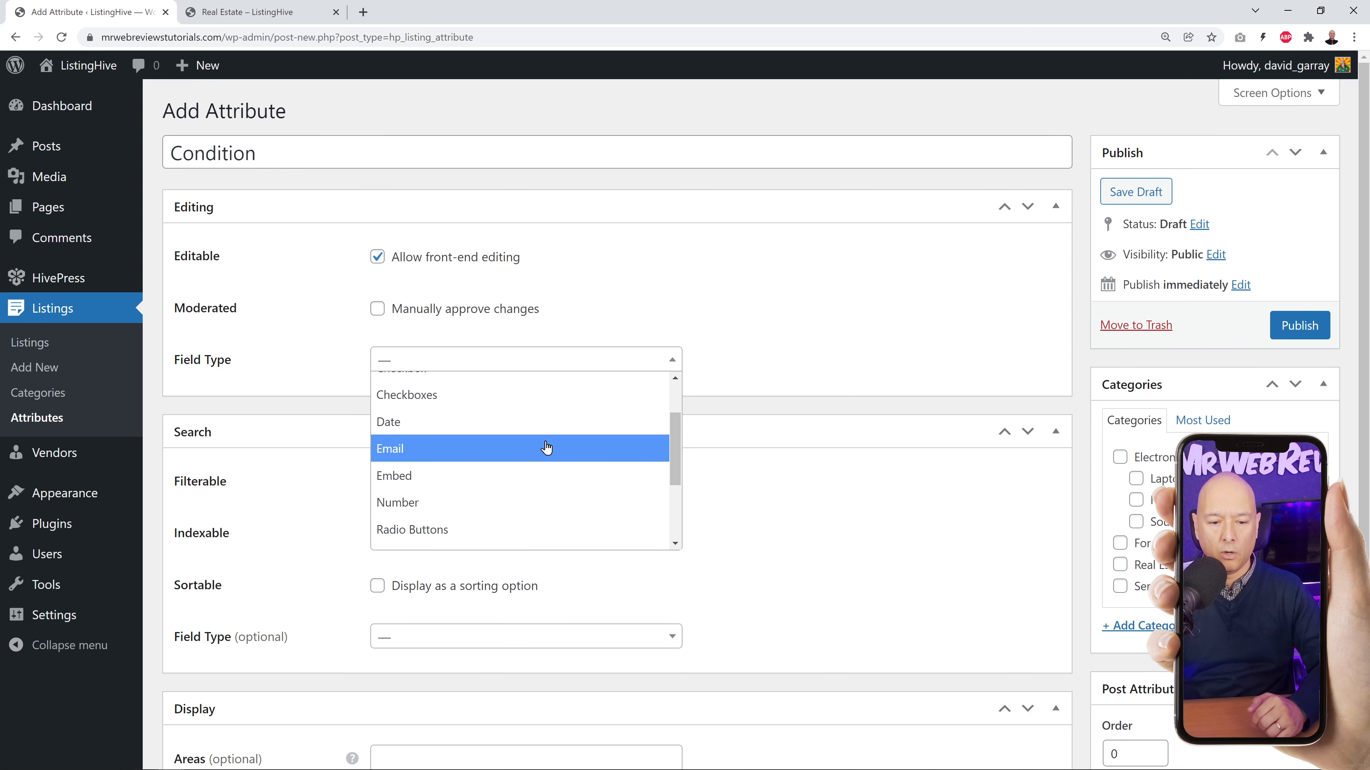
scroll(544, 450, down, 1)
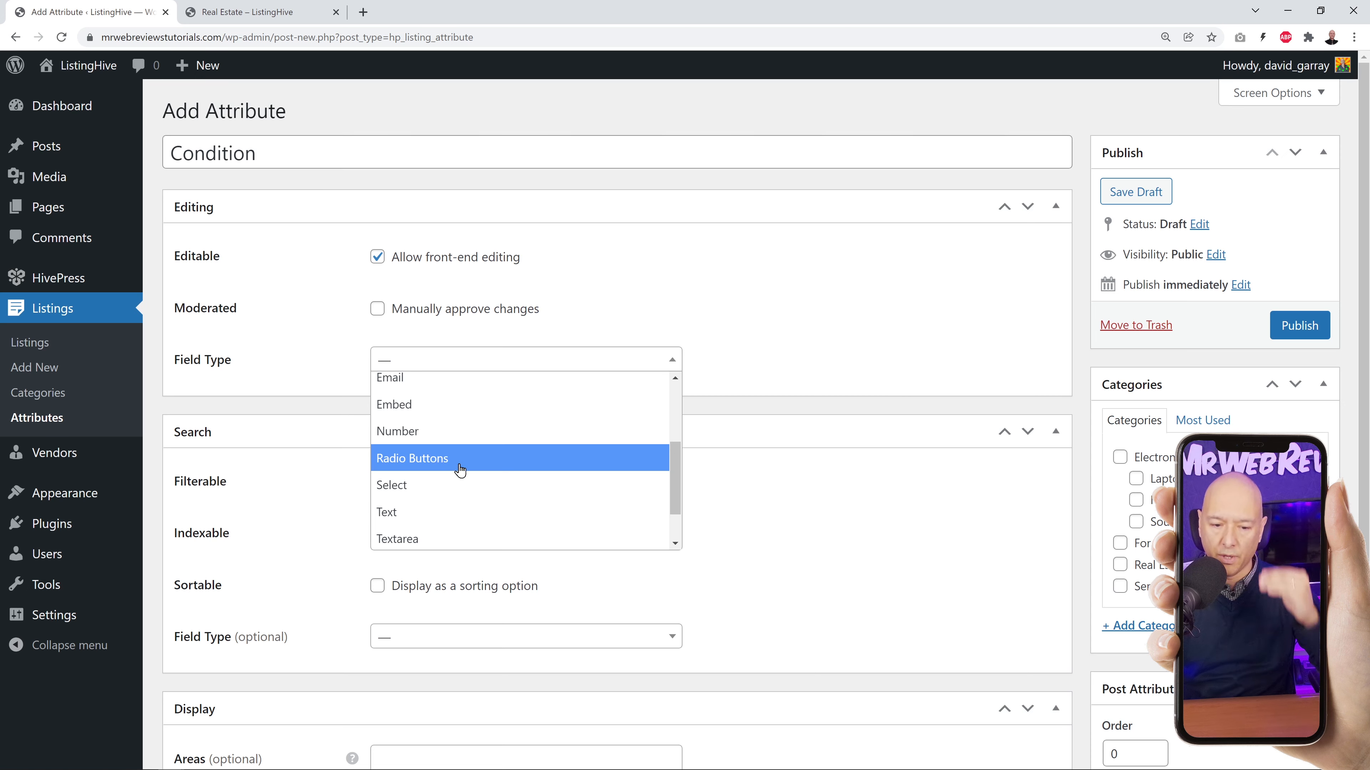
scroll(445, 464, up, 2)
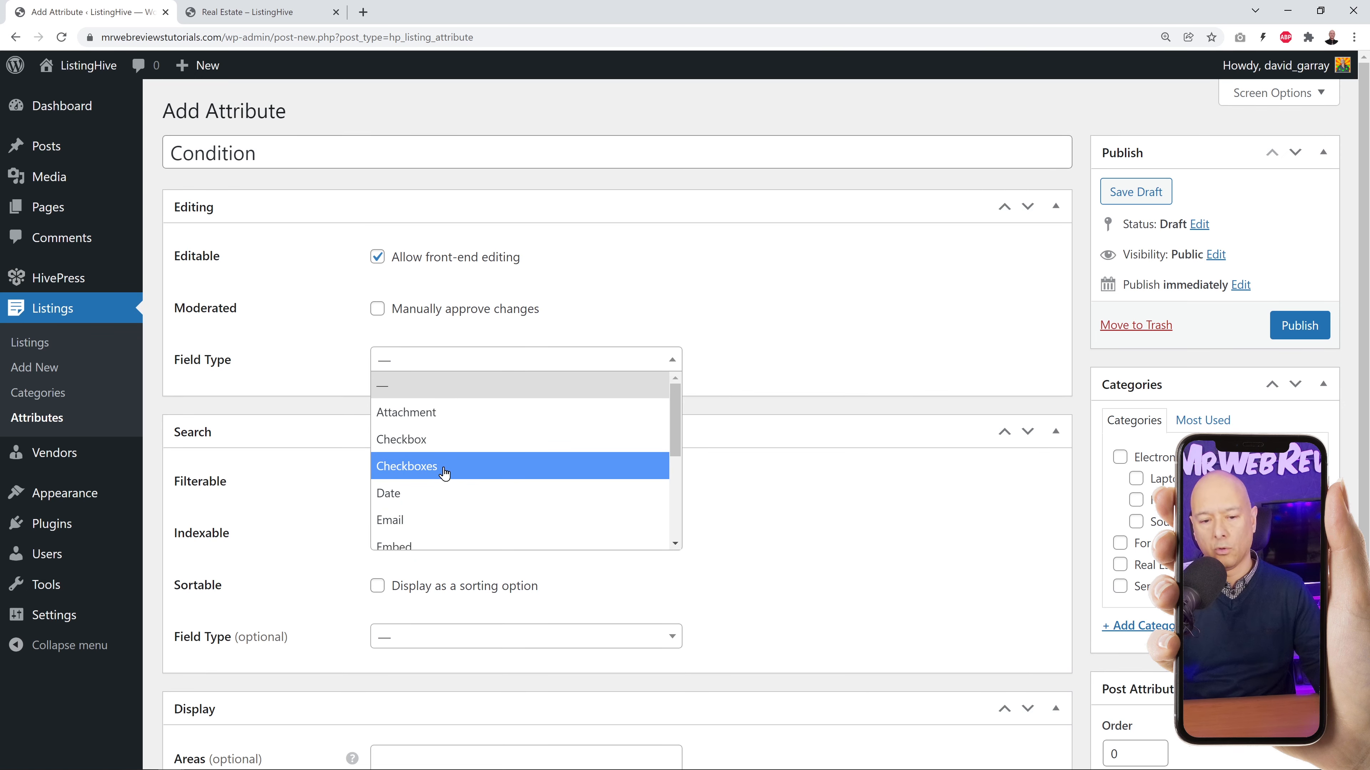
click(445, 472)
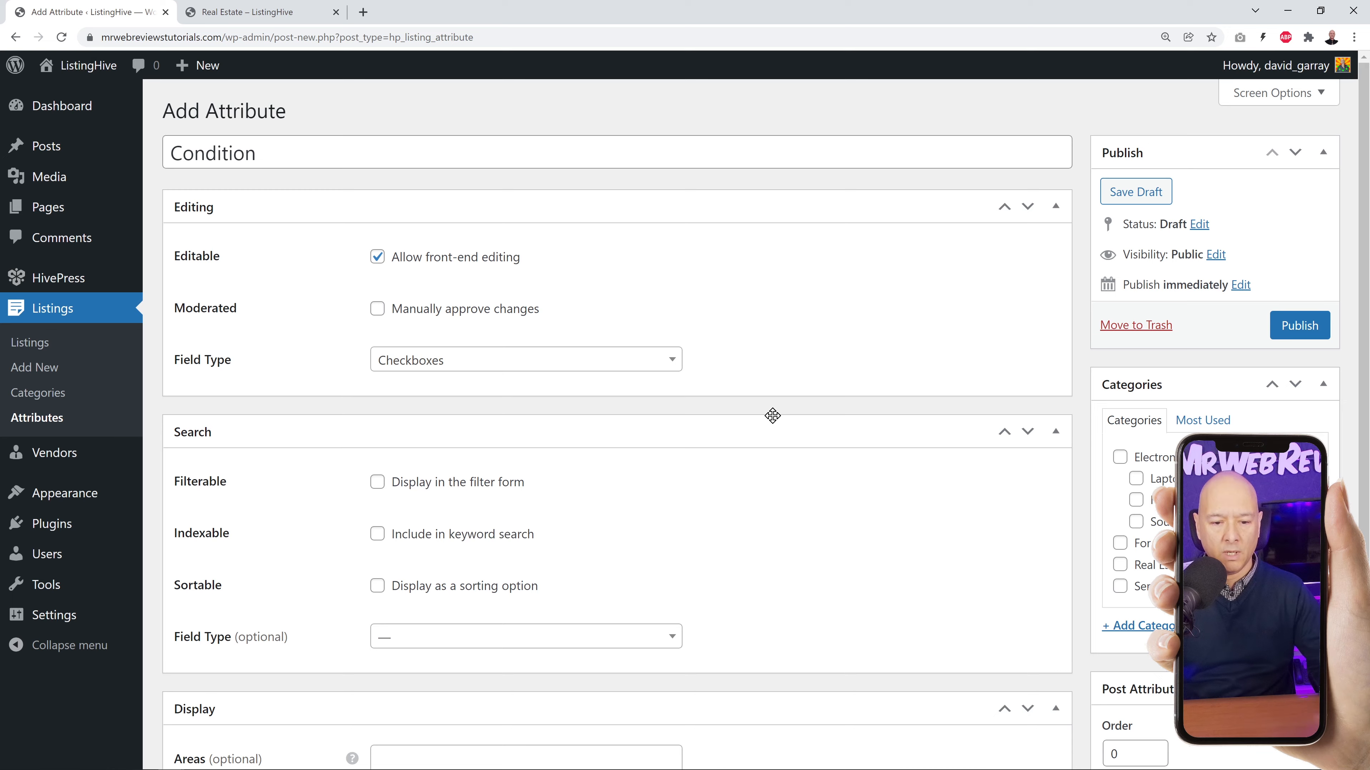
Make the Condition attribute filterable, indexable and sortable in its search settings.
scroll(769, 426, down, 3)
scroll(769, 426, down, 1)
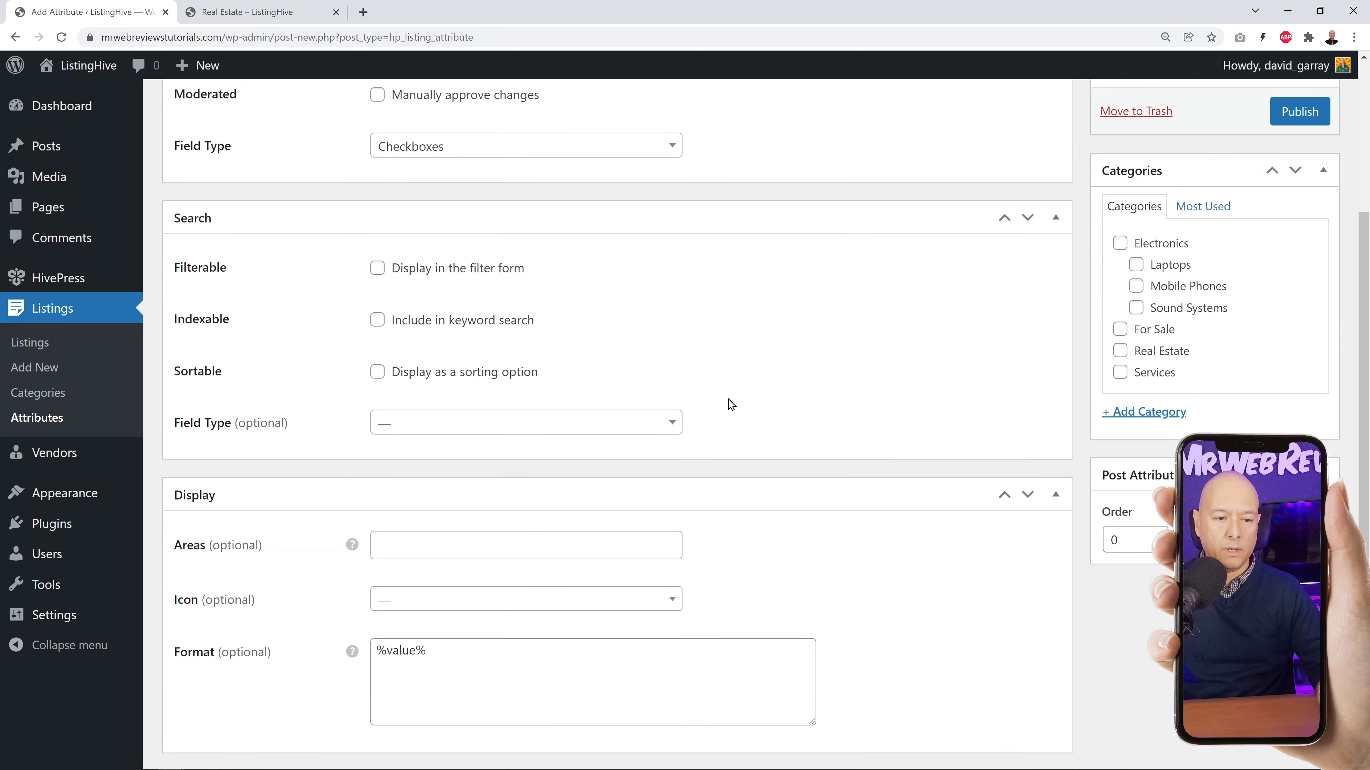
click(377, 268)
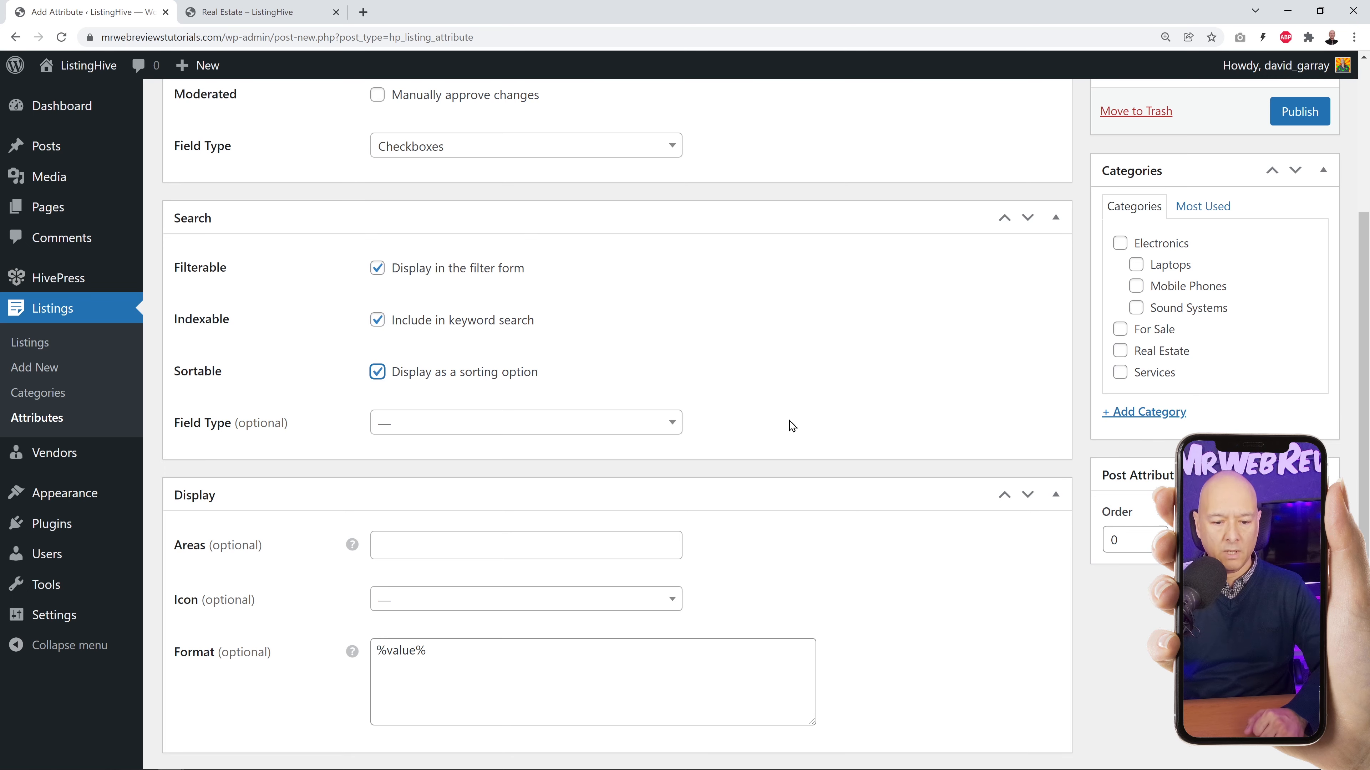
Find the box icons and choose box-open as the Condition attribute's display icon.
scroll(867, 419, down, 1)
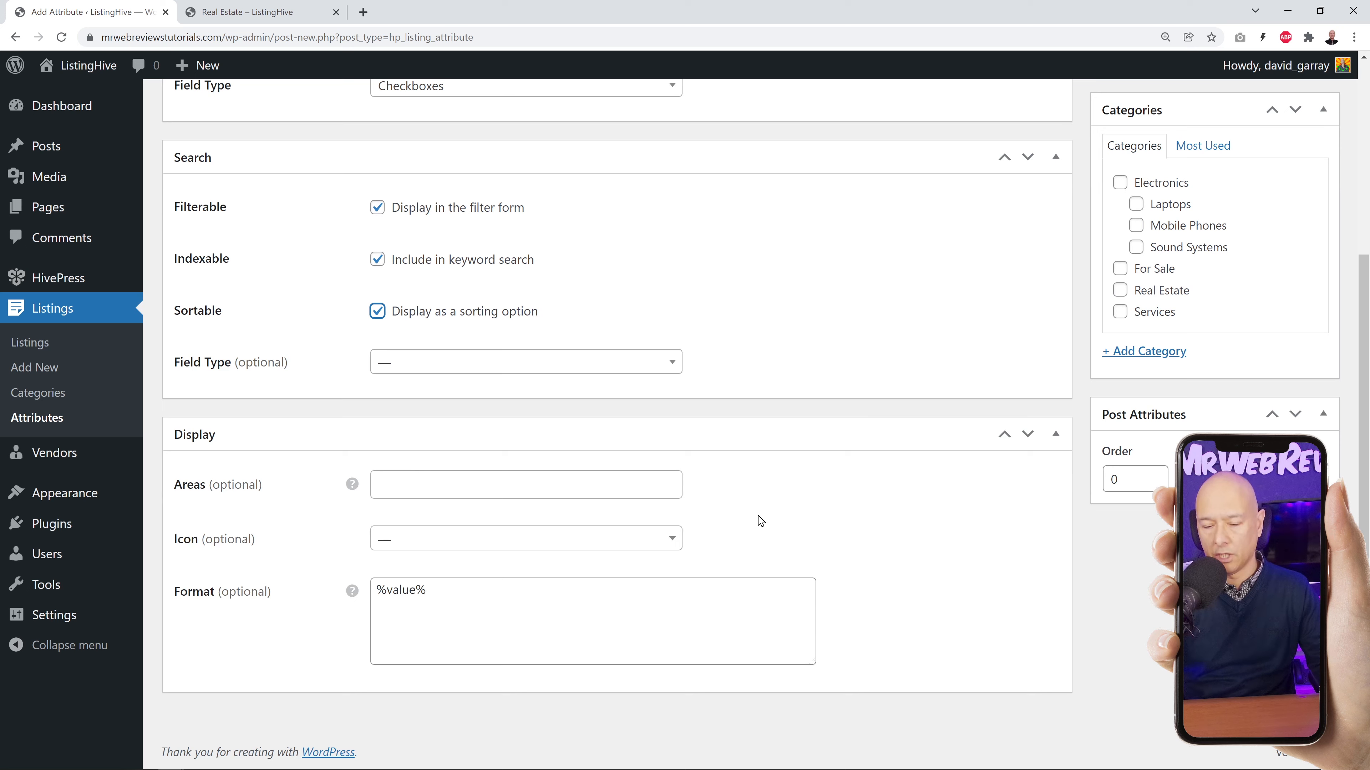
click(646, 548)
click(453, 325)
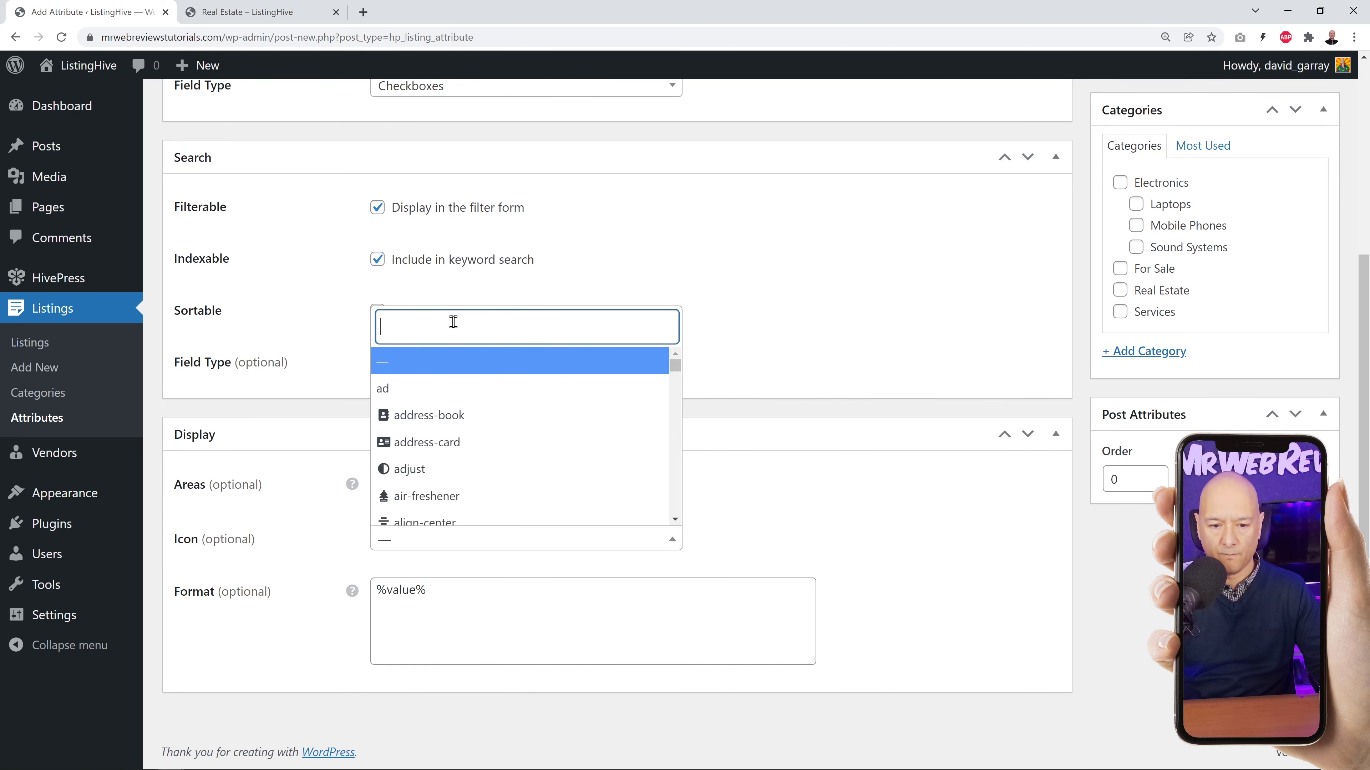
text(box)
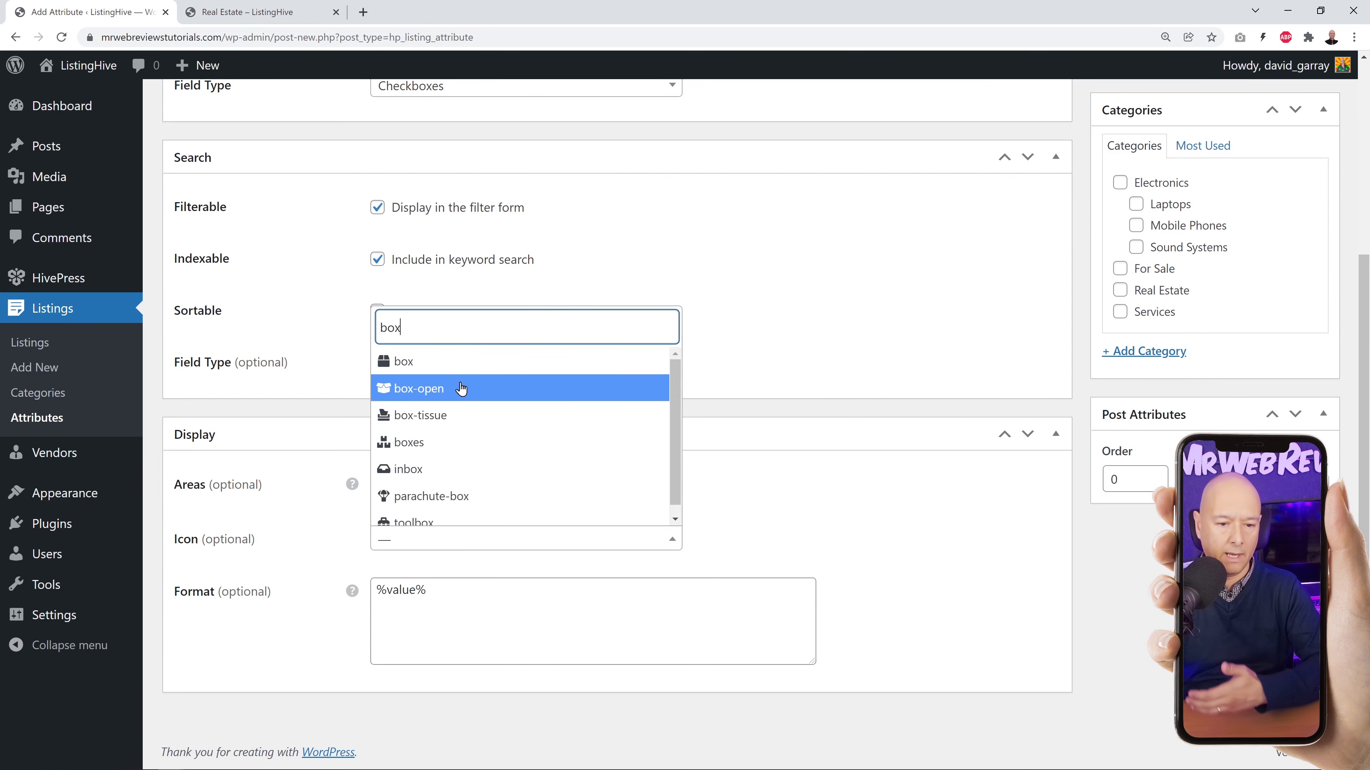
click(436, 389)
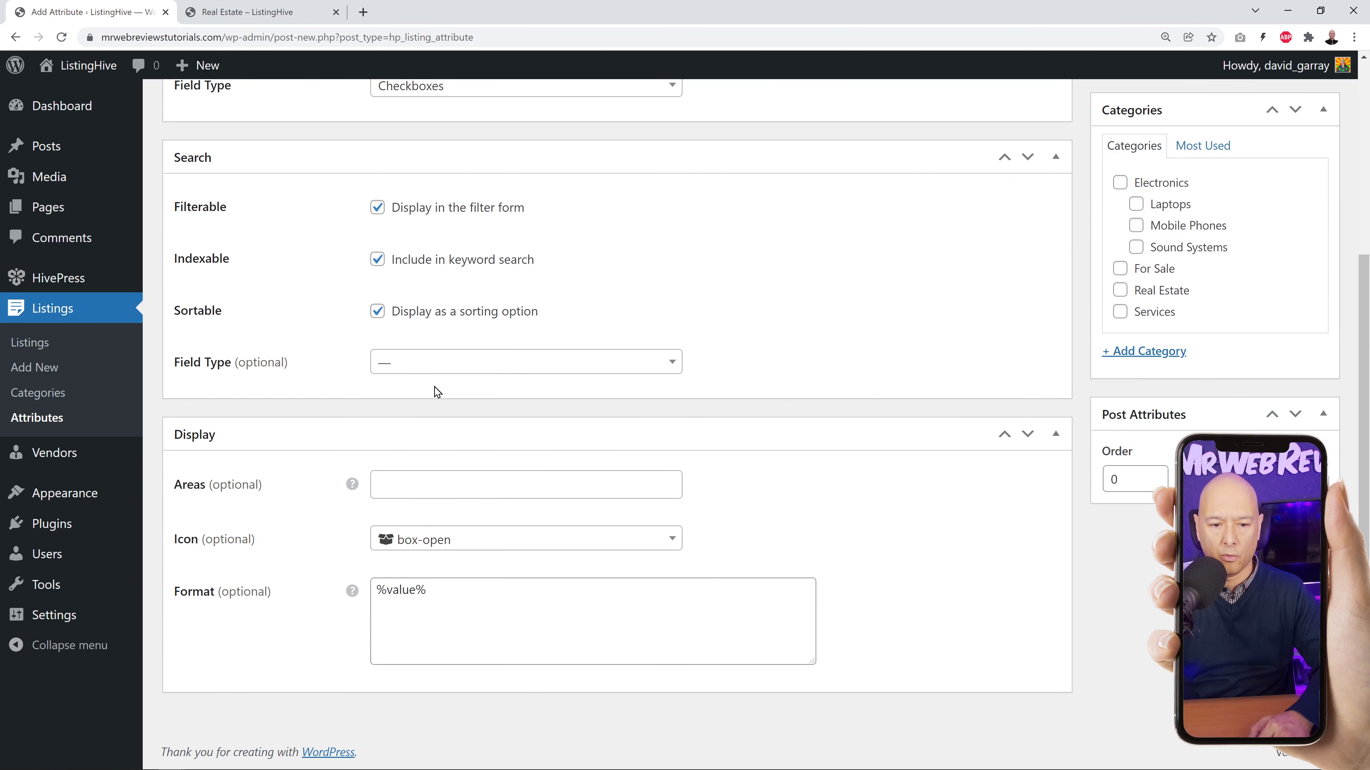
Assign the attribute to Electronics and its Laptops, Mobile Phones and Sound Systems subcategories, and publish it.
scroll(948, 610, up, 4)
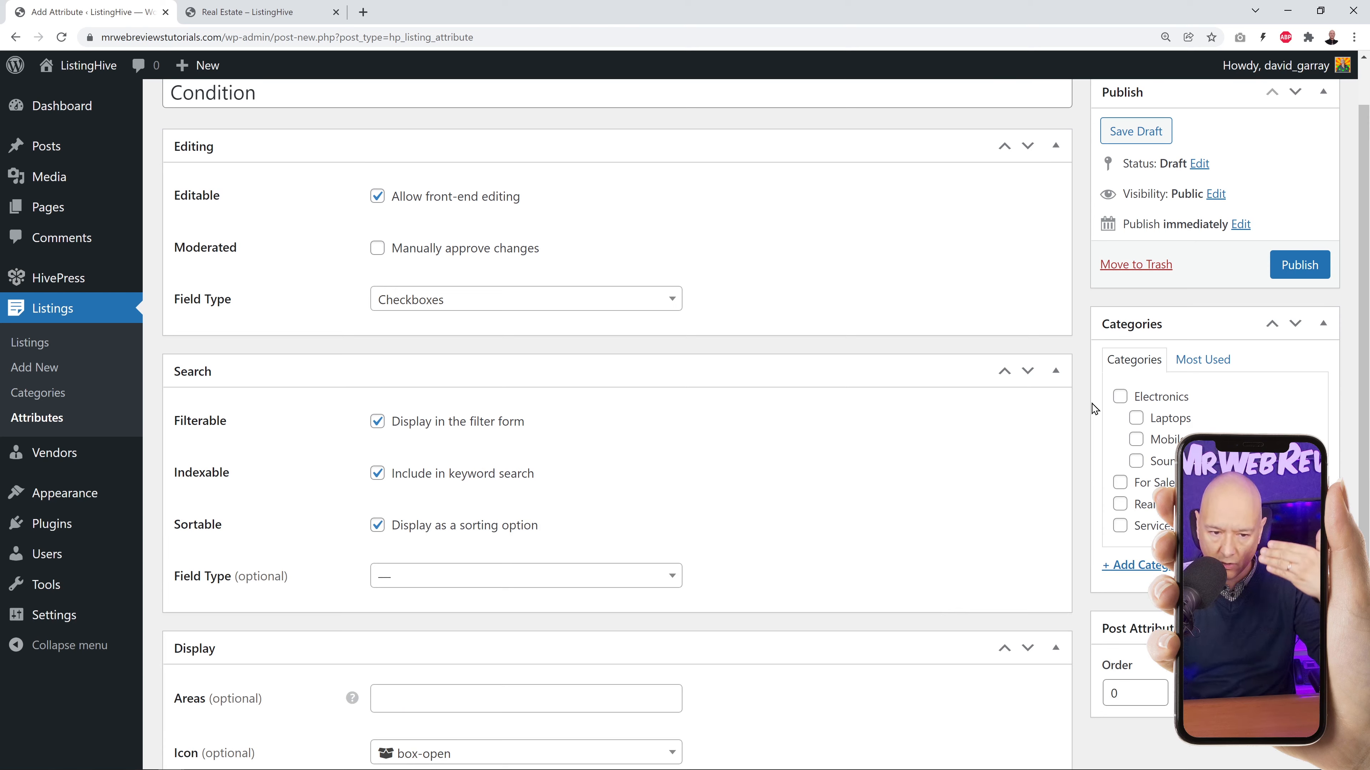
click(1120, 397)
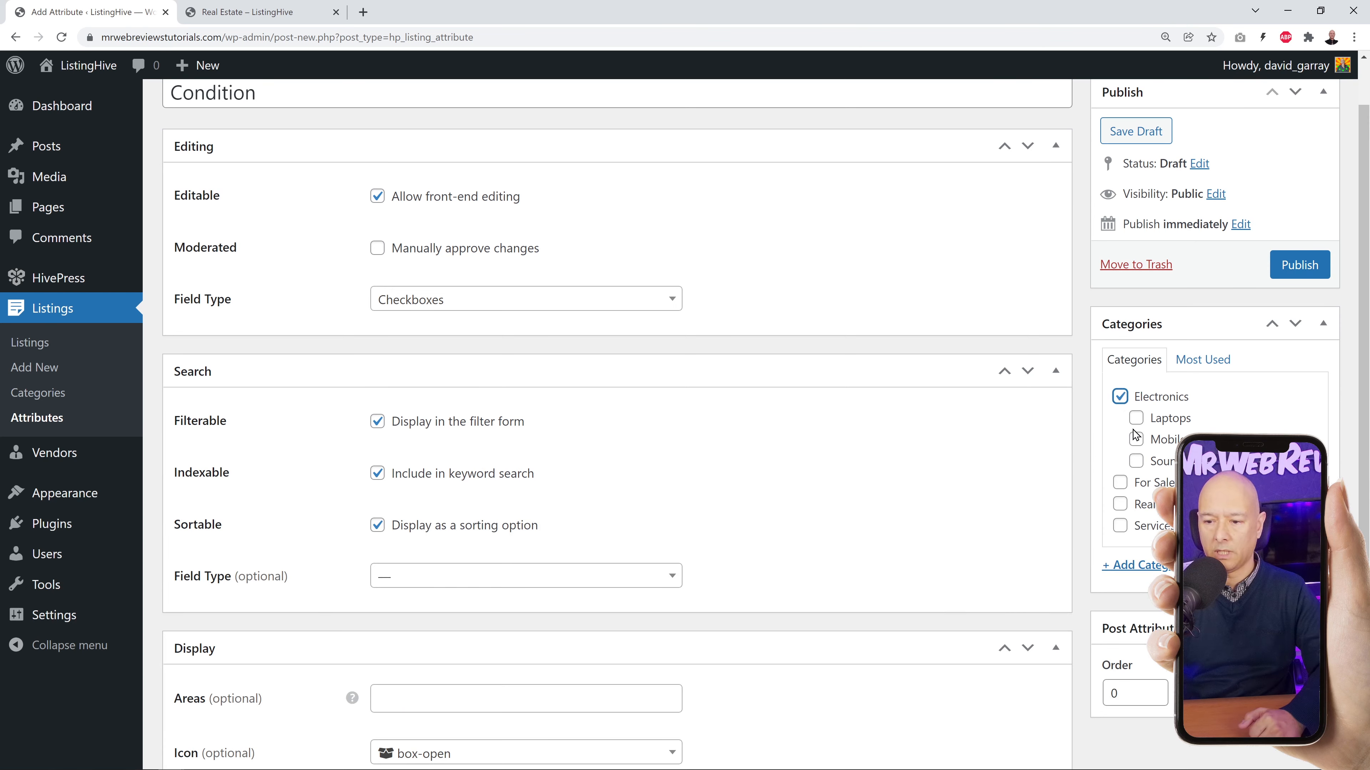
click(1136, 418)
click(1136, 441)
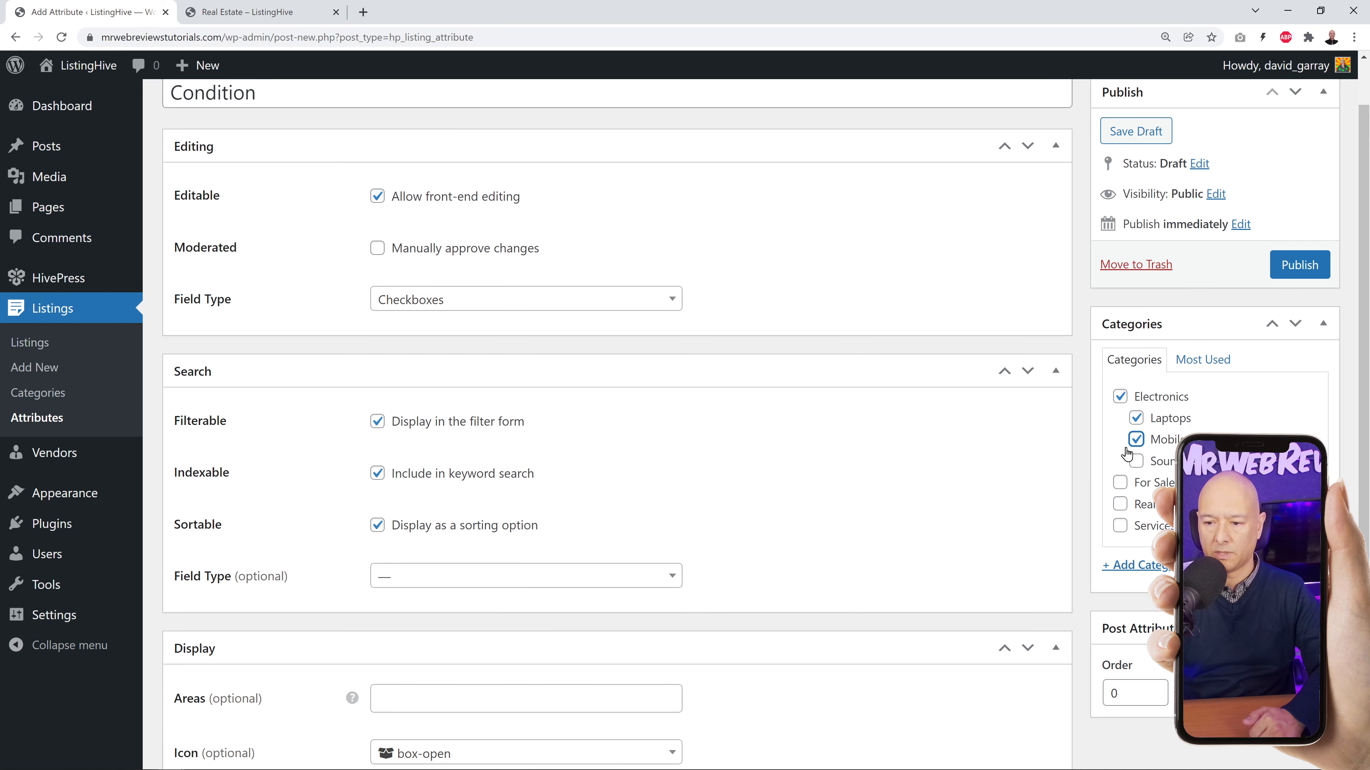
scroll(998, 455, up, 2)
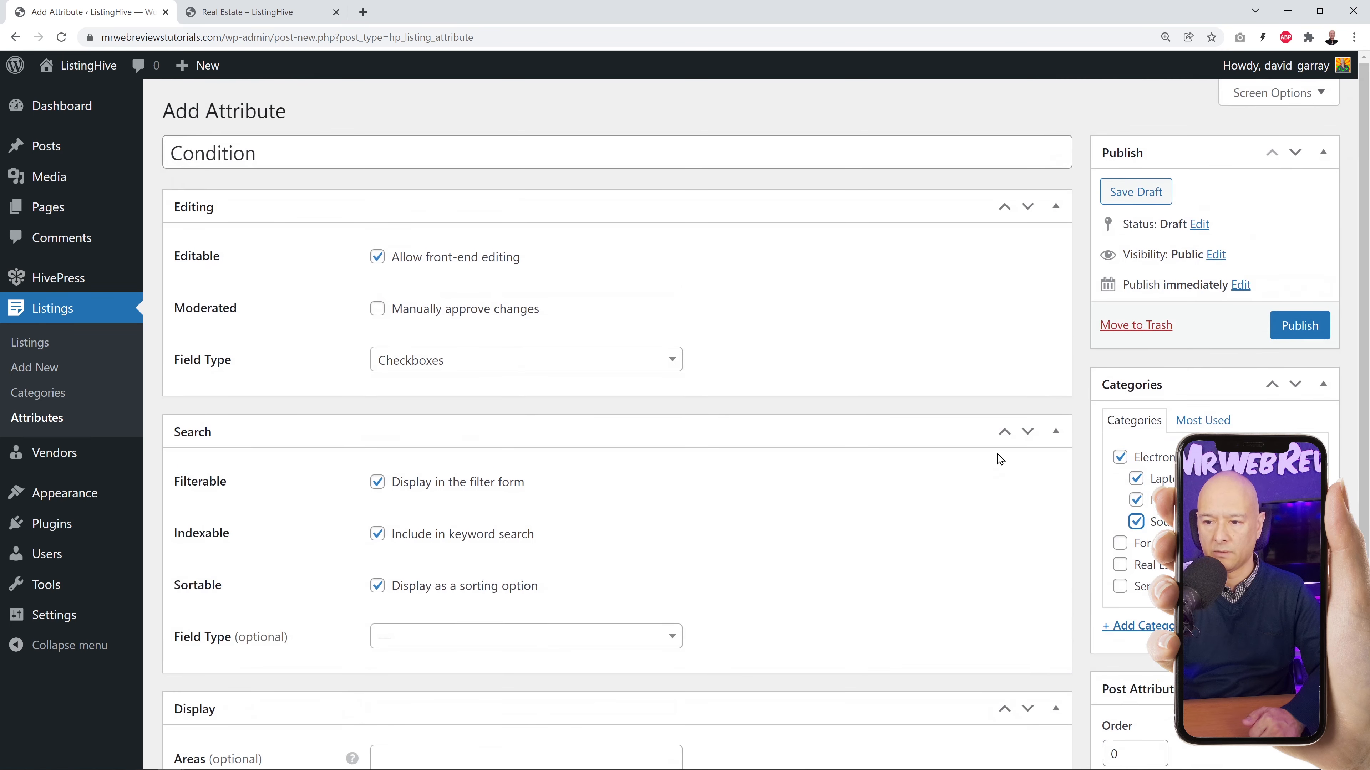
click(1297, 328)
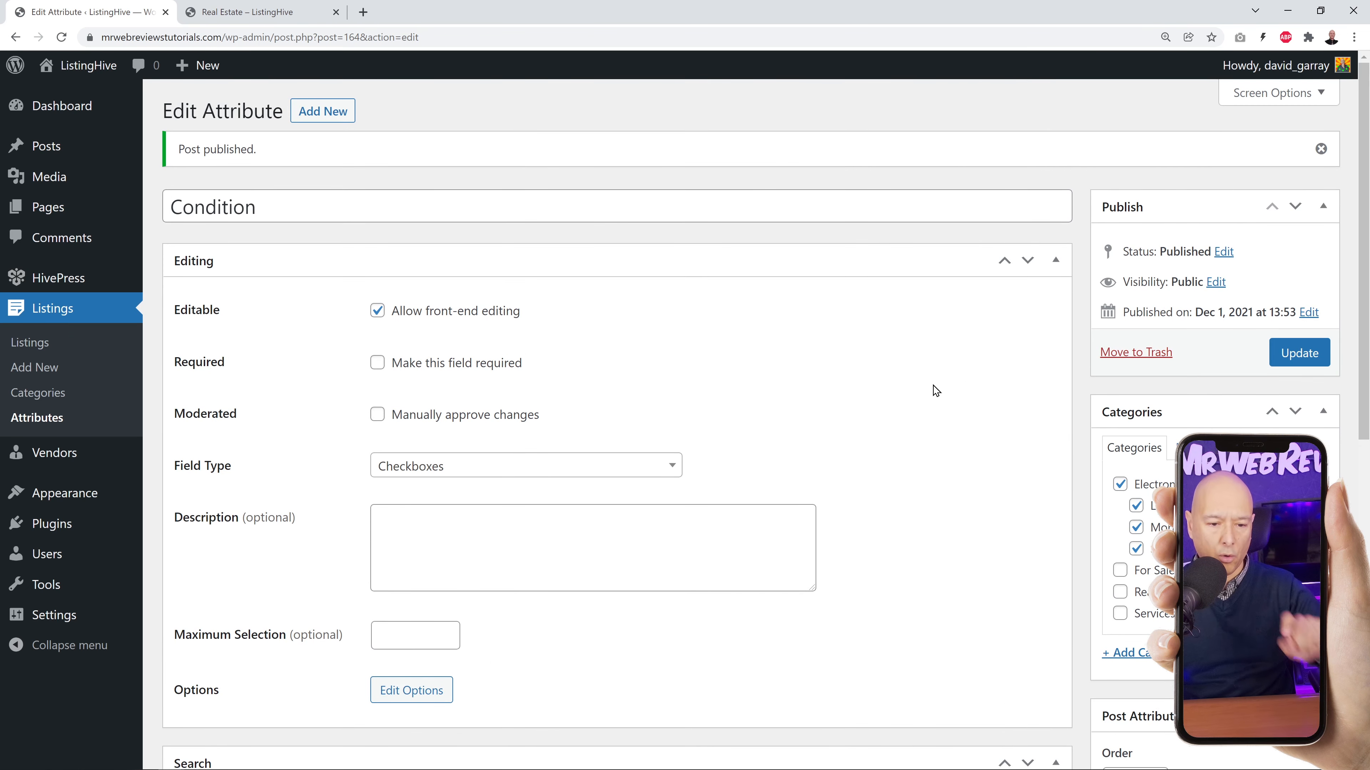
Open the Condition attribute's options and add the options New and Second Hand.
scroll(940, 384, down, 5)
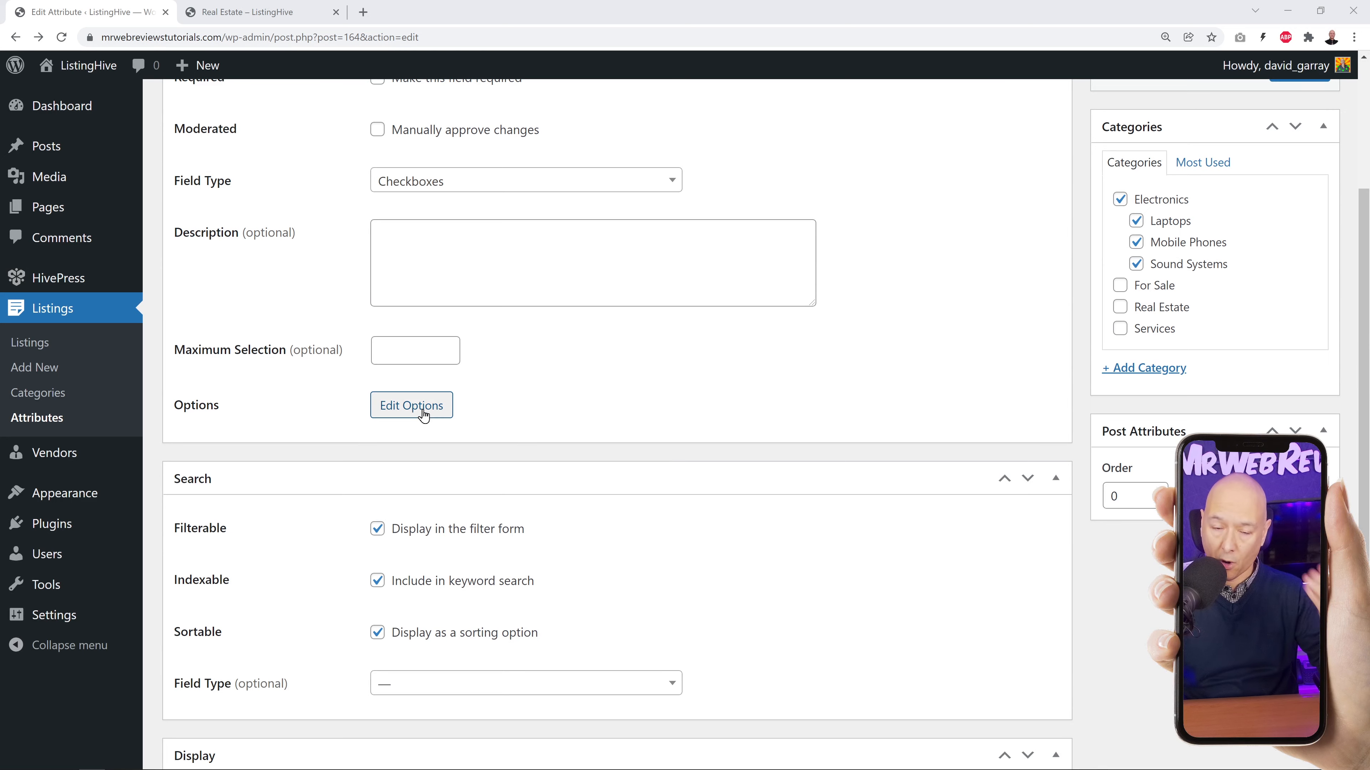
click(412, 405)
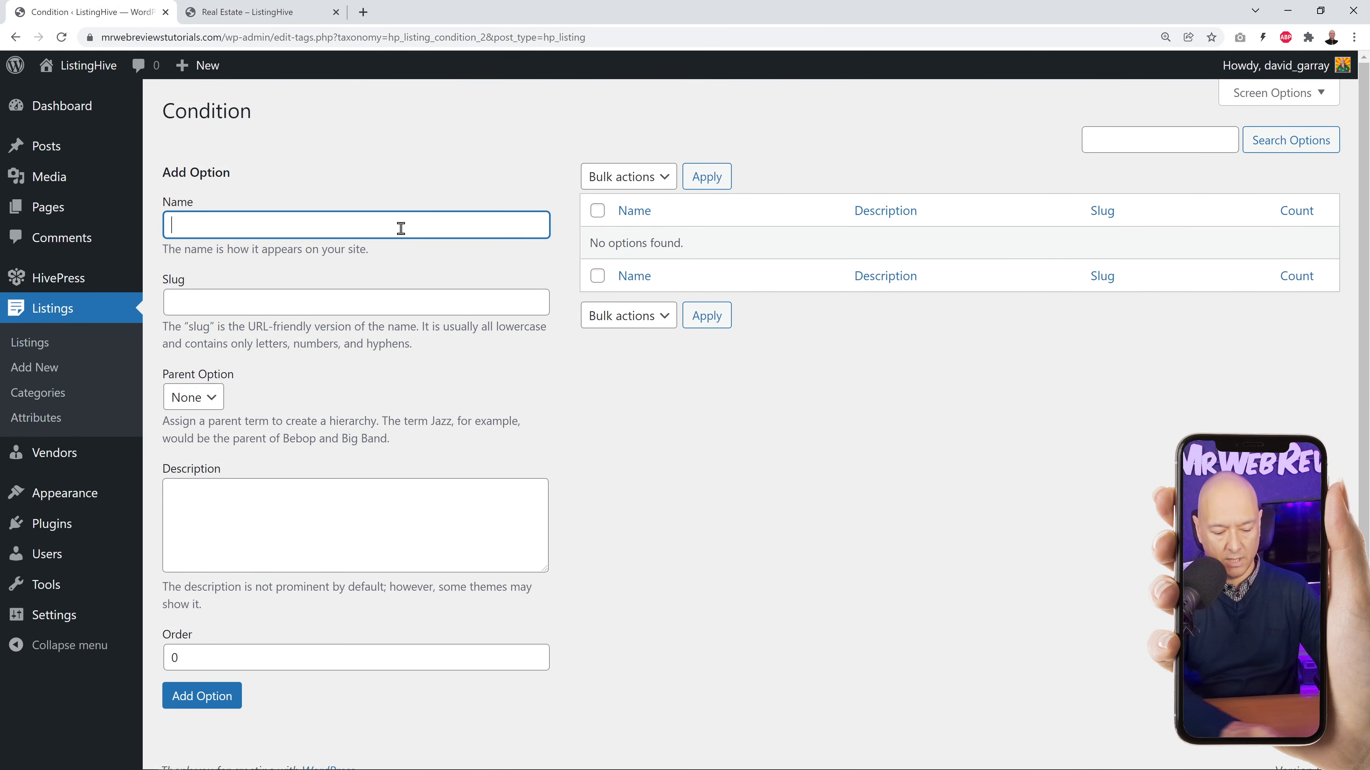
text(New)
click(230, 704)
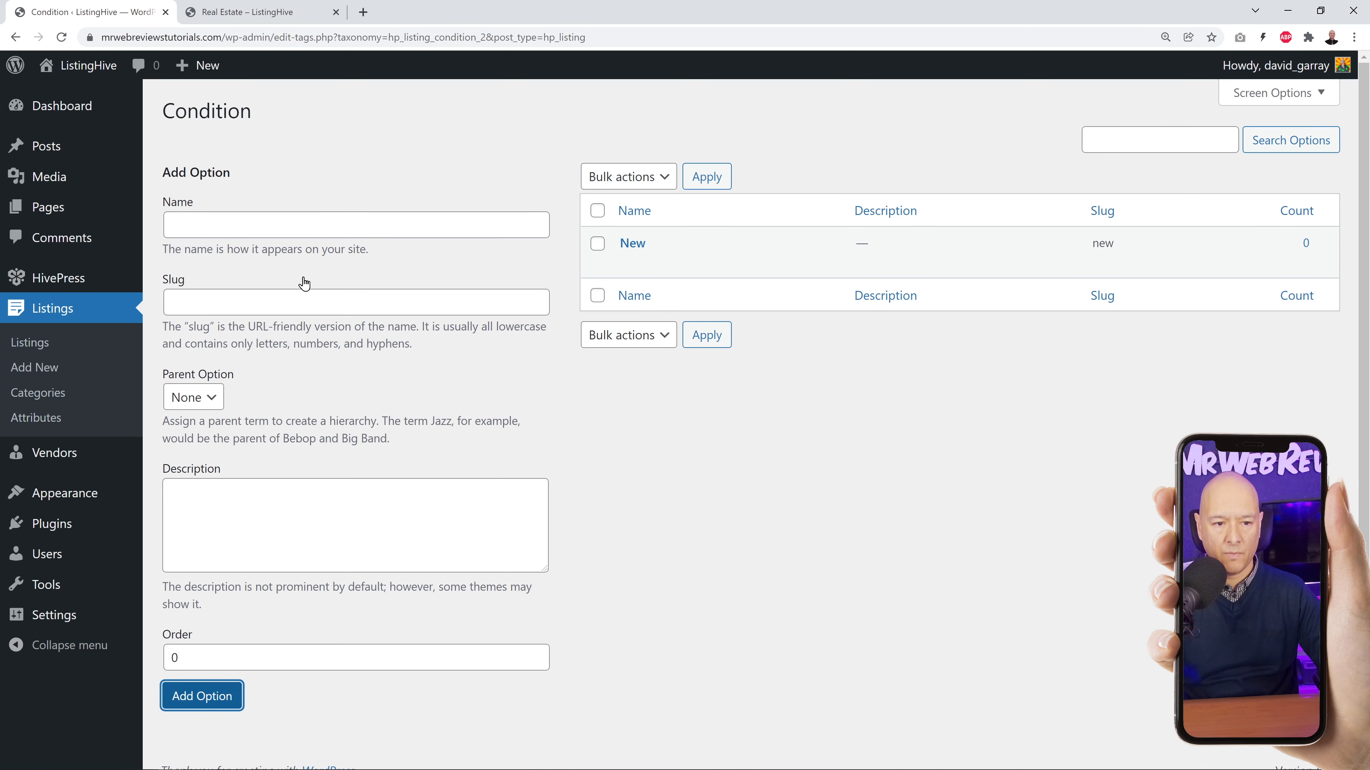
click(311, 231)
text(Second )
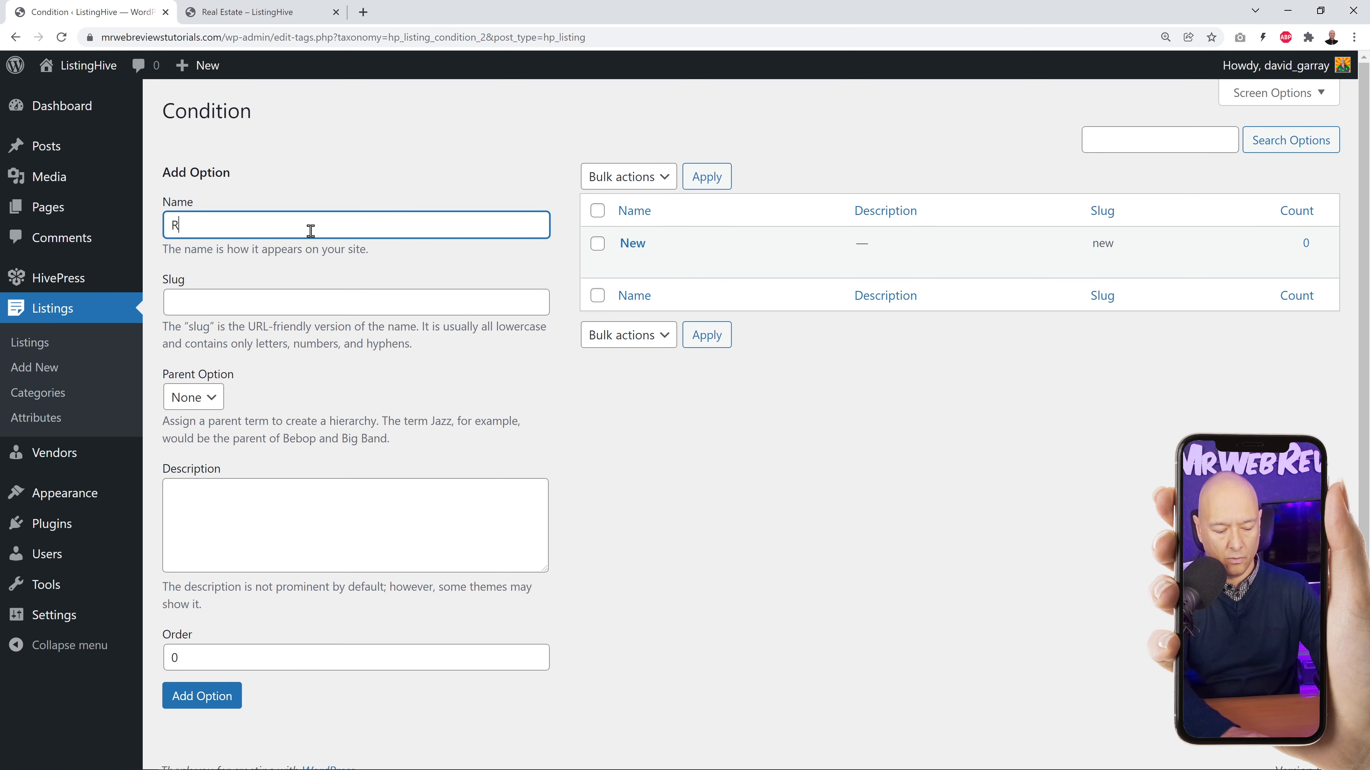
text(Hand)
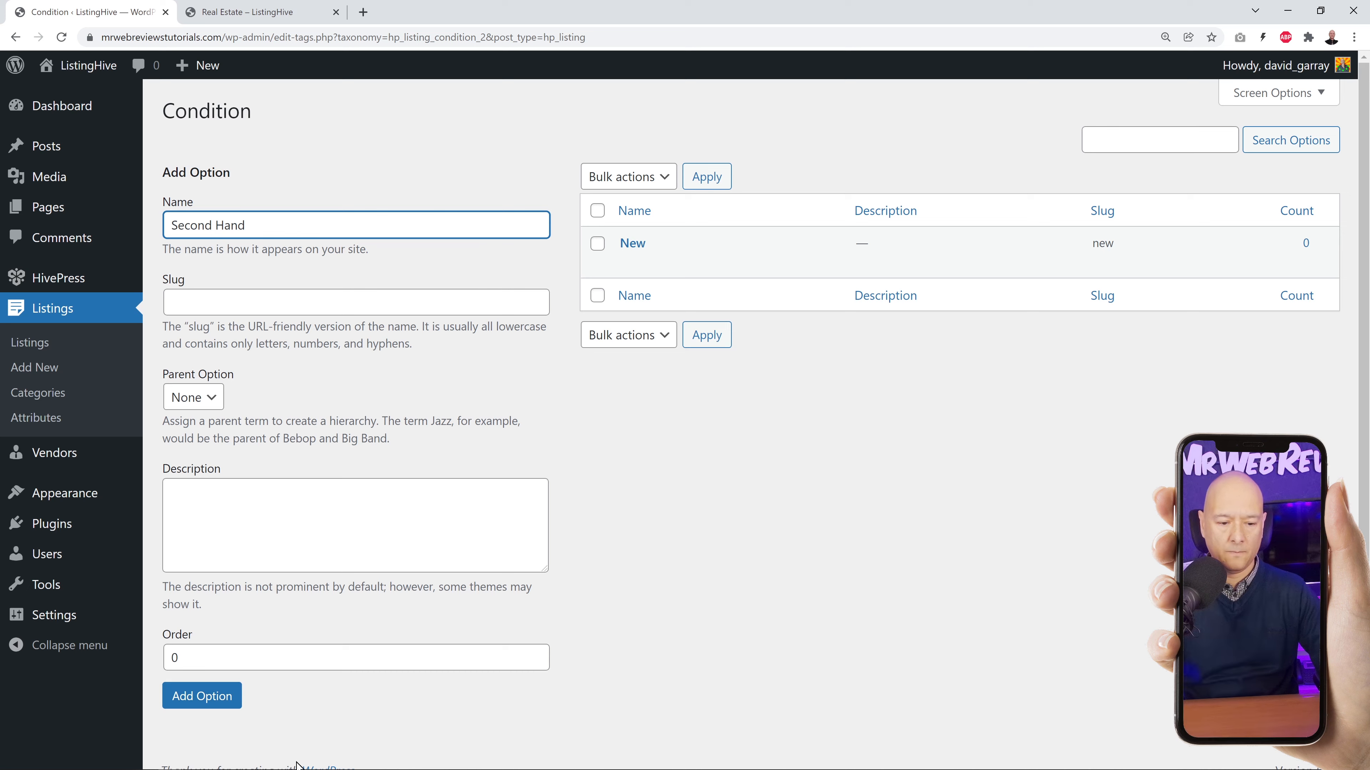
click(237, 714)
Add the options Refurbished and For Parts to the Condition attribute.
click(293, 223)
text(R)
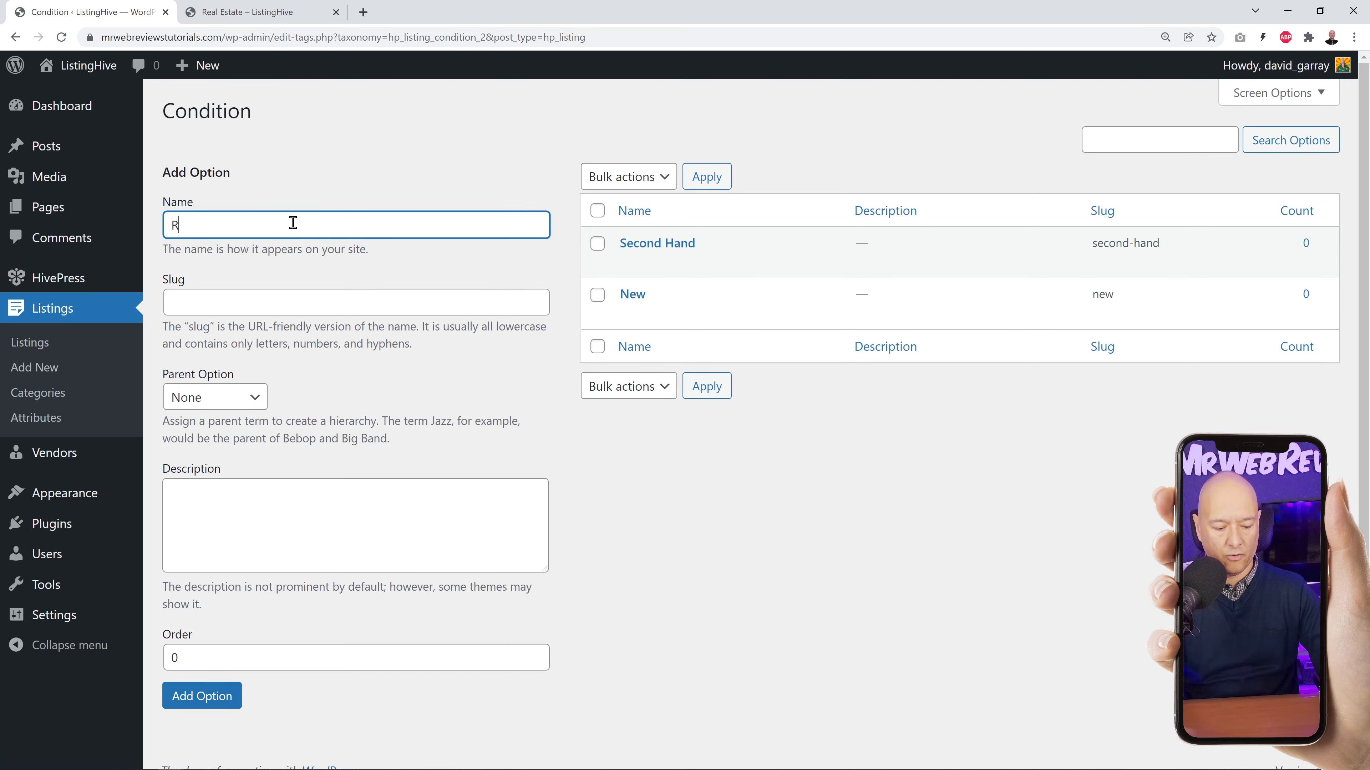
text(efurbished)
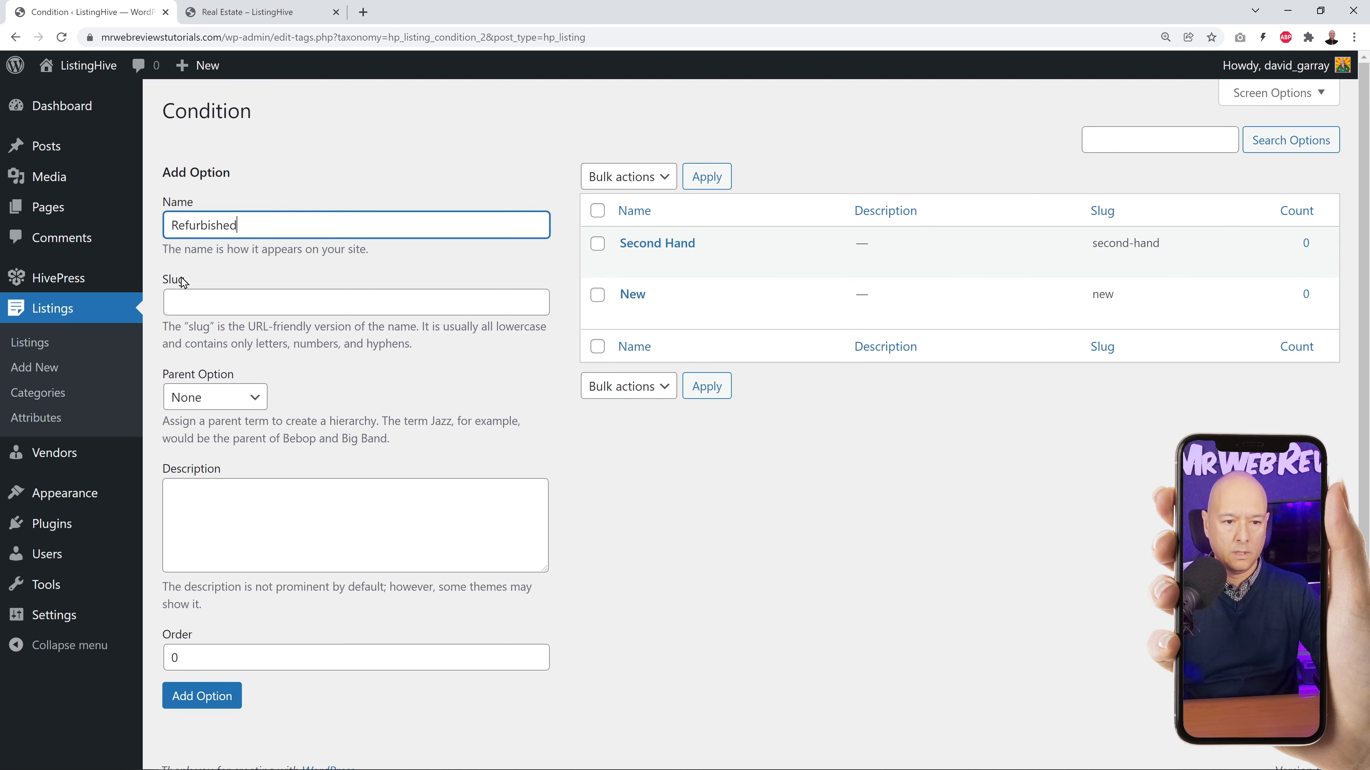
click(205, 698)
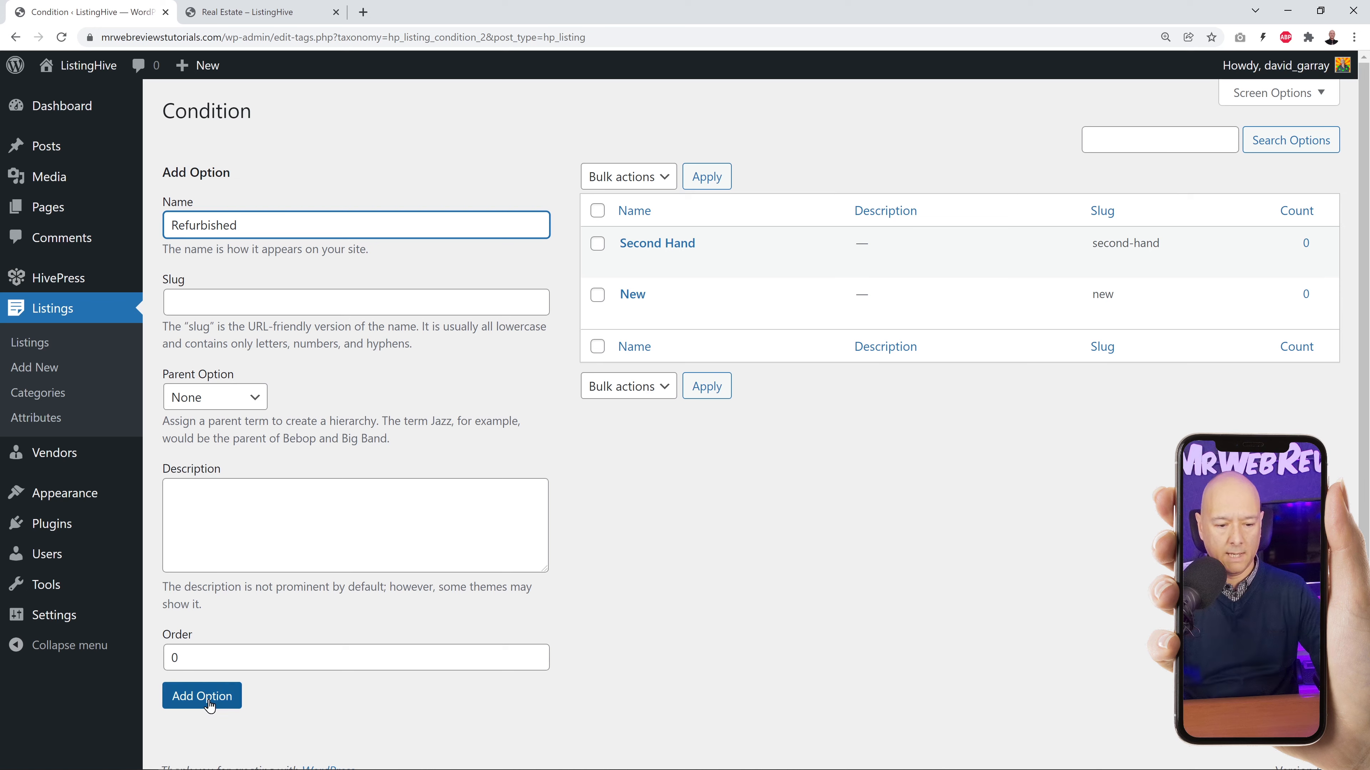
click(267, 225)
text(For Pa)
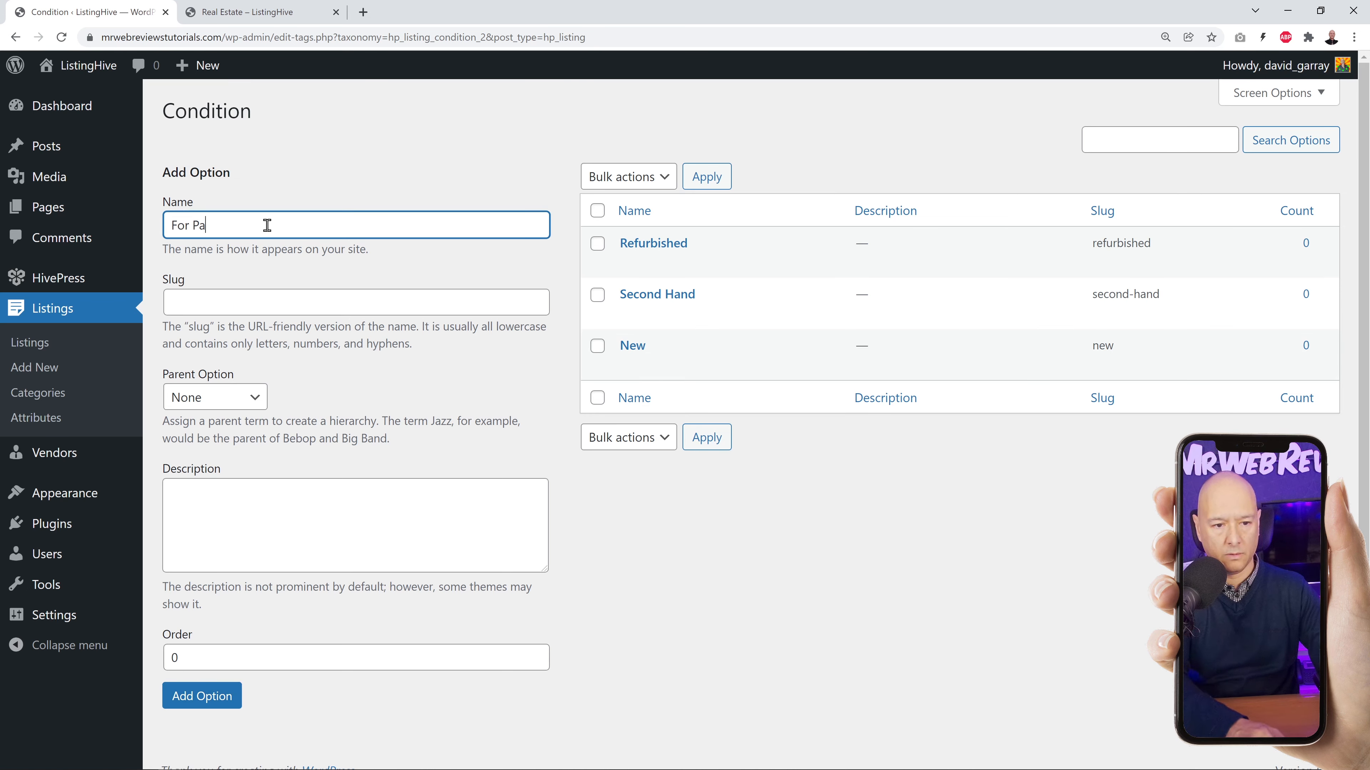
text(rts)
click(221, 697)
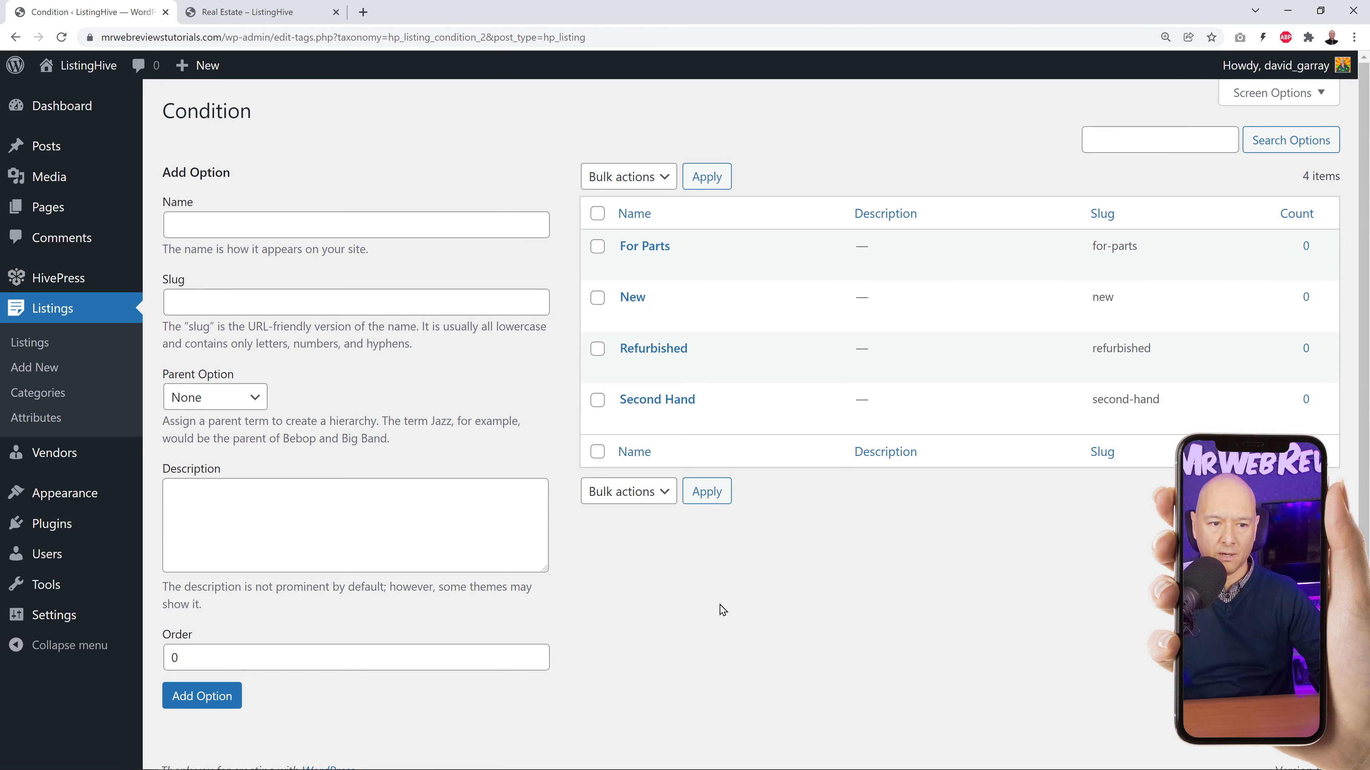
Return to editing the Condition attribute and set its search field type to Checkboxes.
click(15, 37)
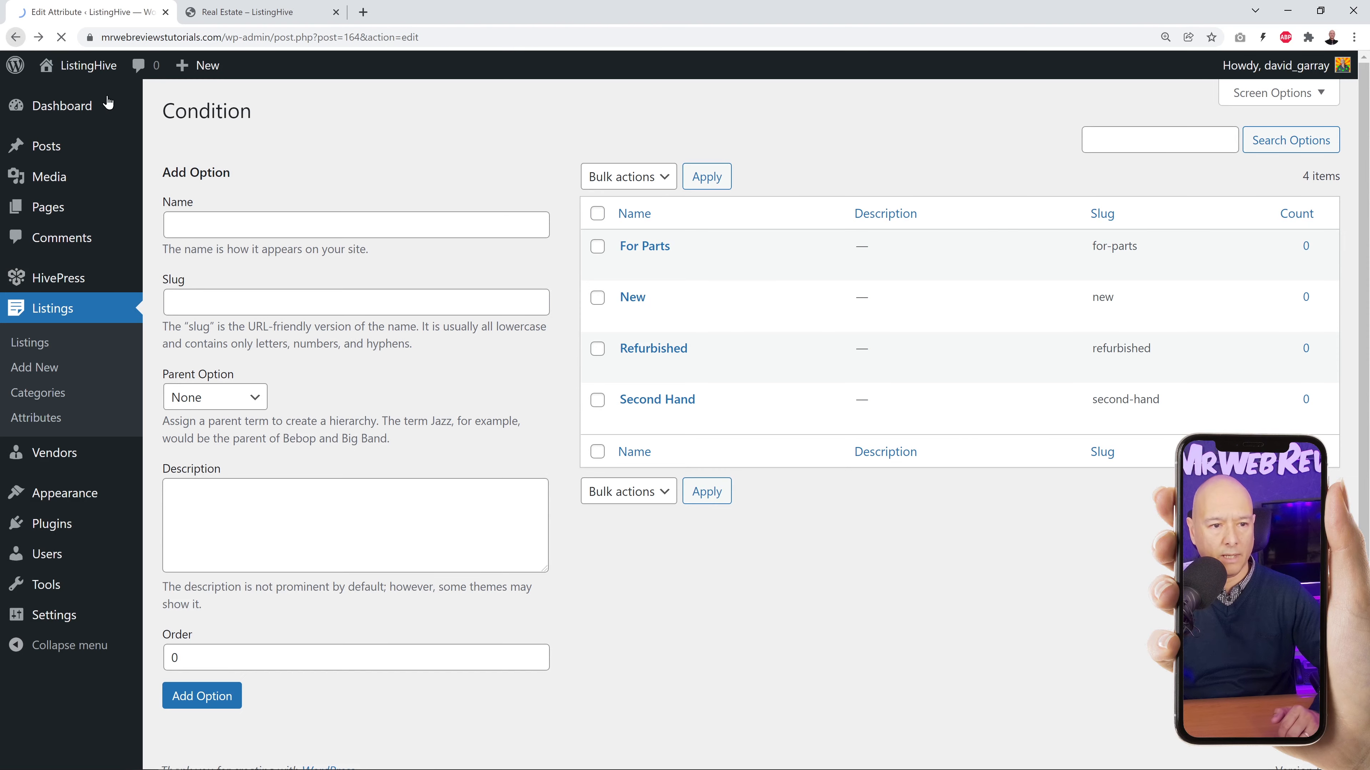
scroll(862, 440, down, 5)
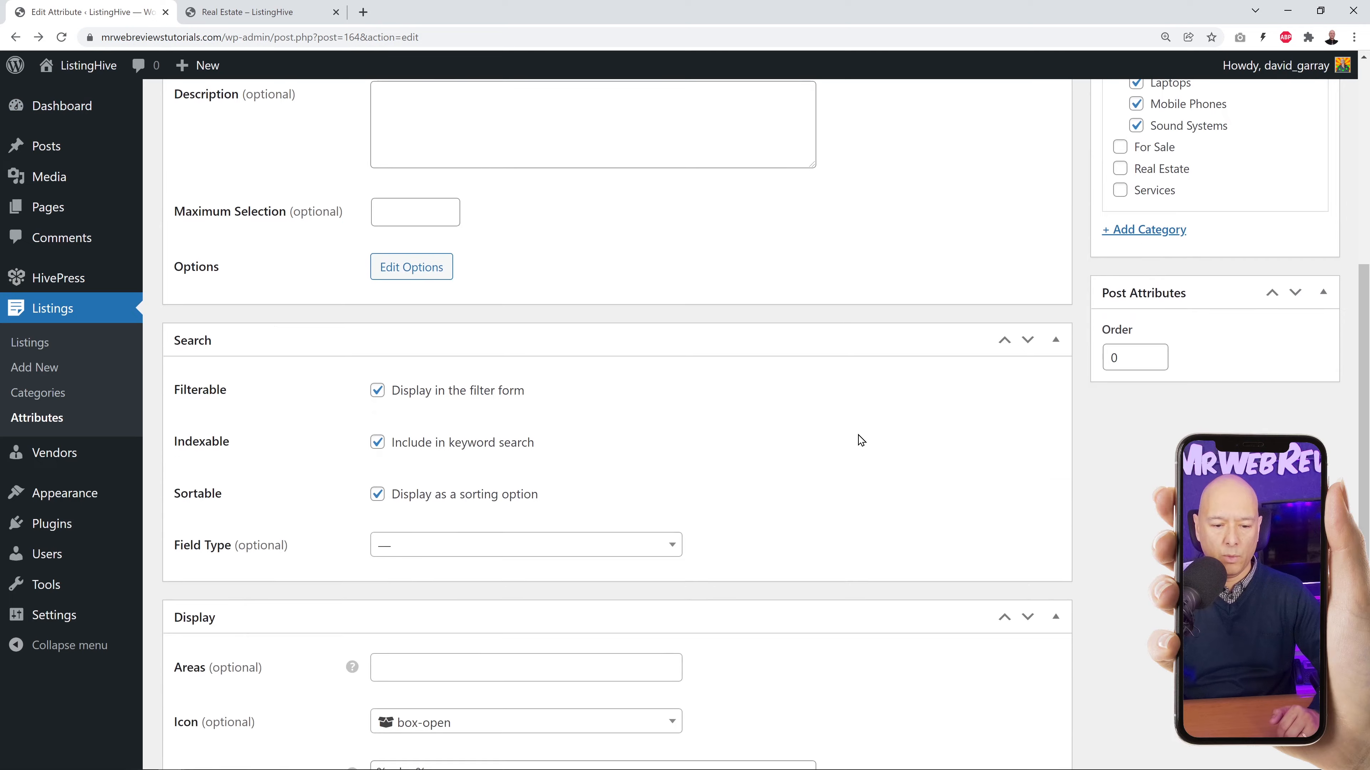
scroll(861, 441, down, 3)
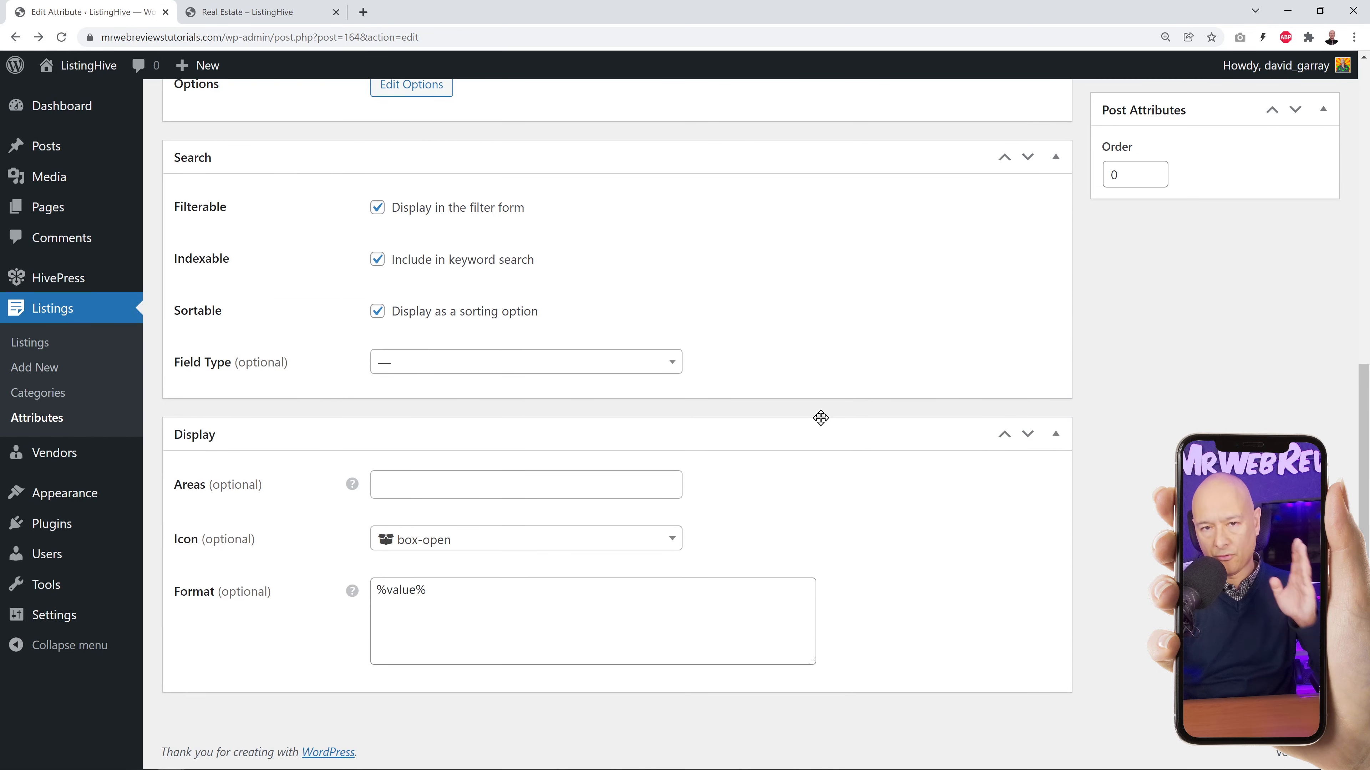
click(673, 362)
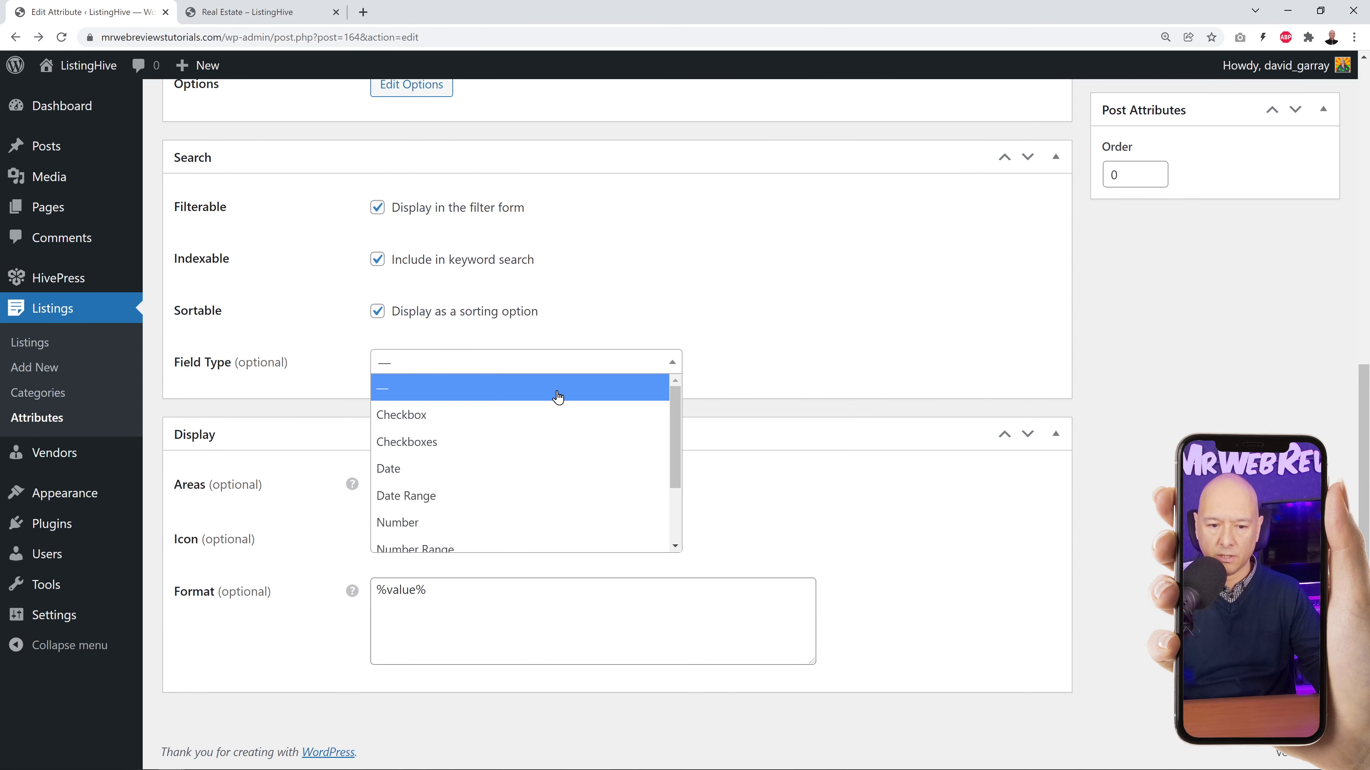
click(482, 442)
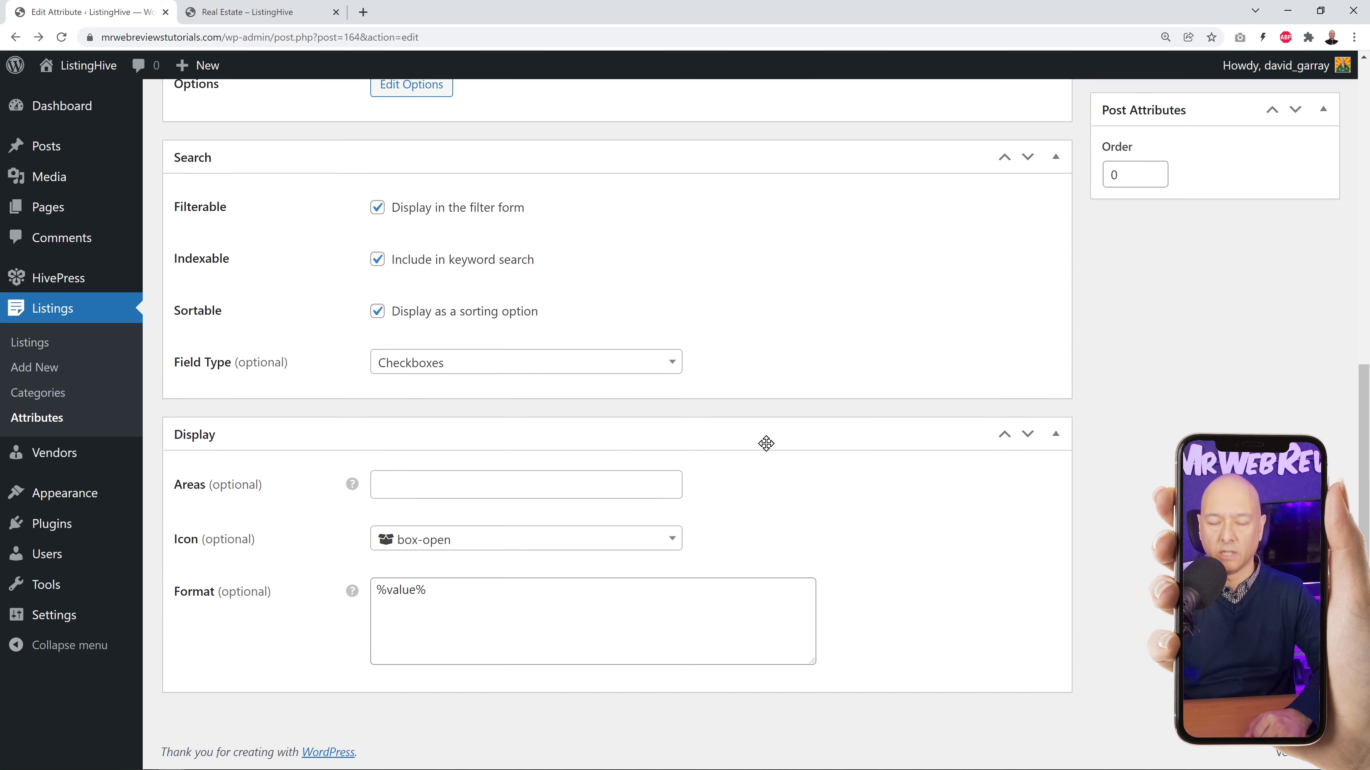
Save the changes to the Condition attribute and switch to the live site's Real Estate page.
scroll(792, 437, up, 10)
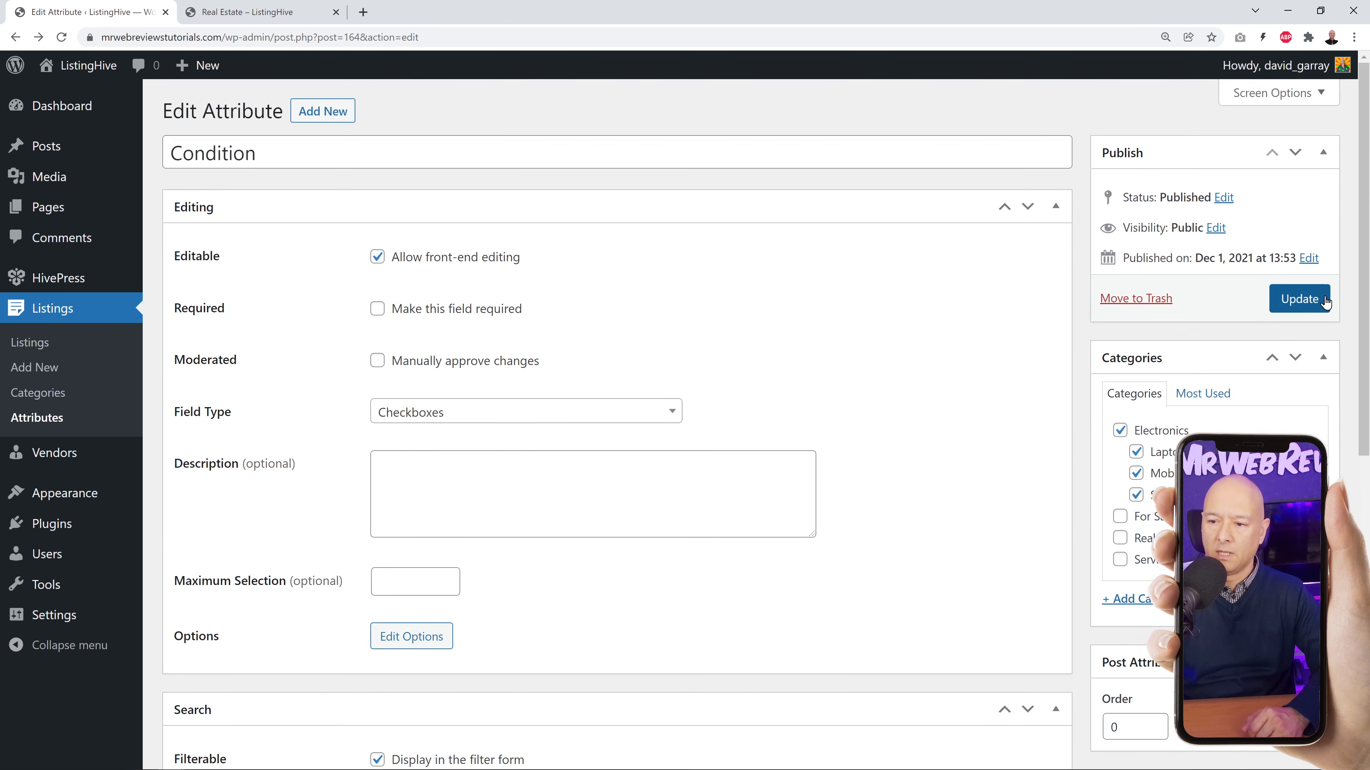
click(1300, 299)
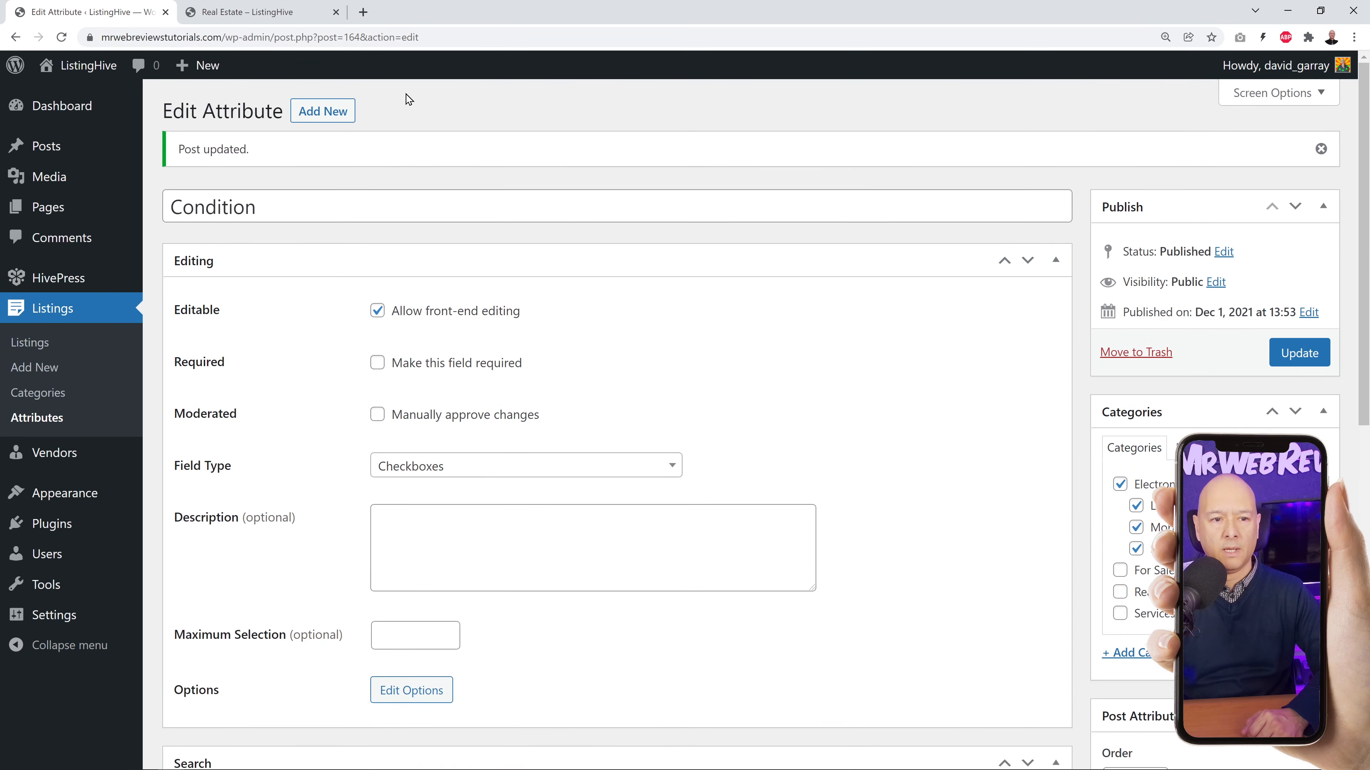
click(269, 16)
scroll(279, 138, up, 5)
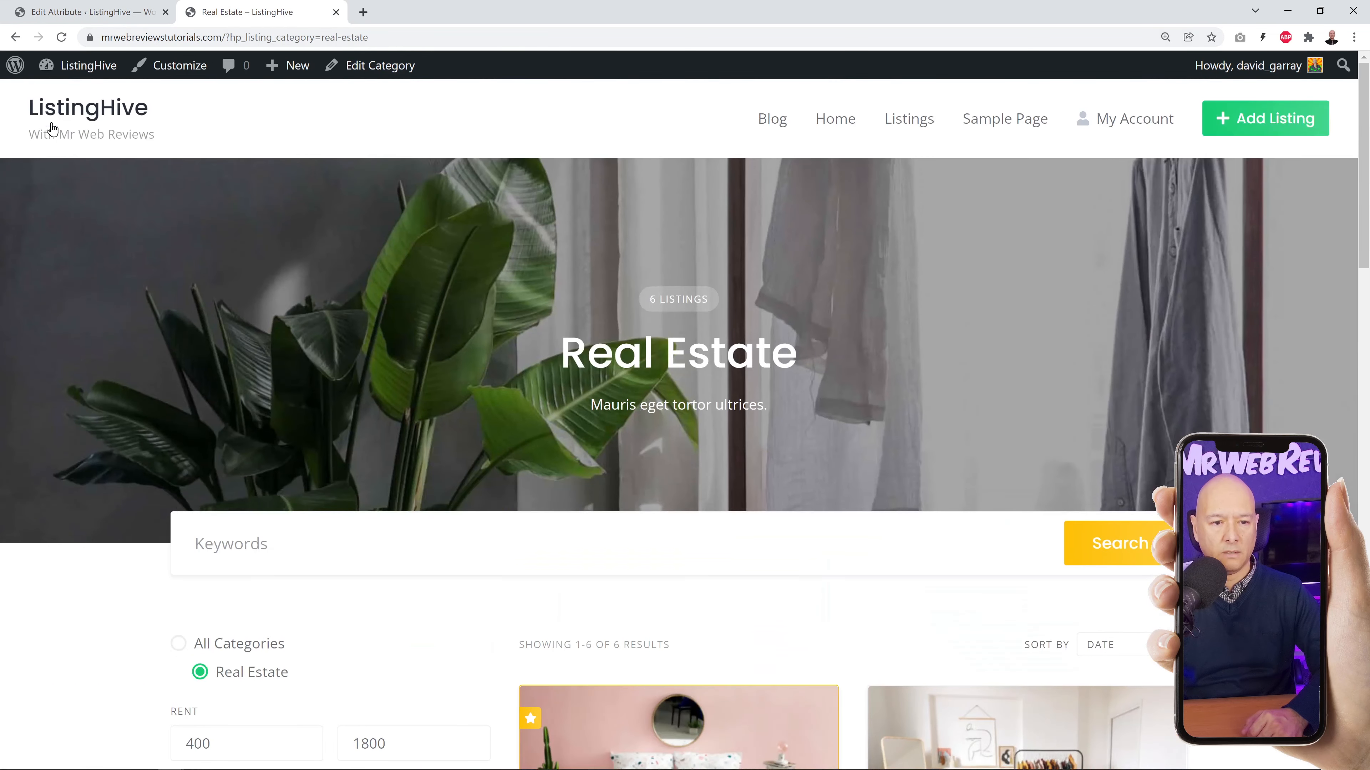
Open the Real Estate category from the site's homepage and examine its search filters.
click(58, 117)
scroll(107, 309, down, 7)
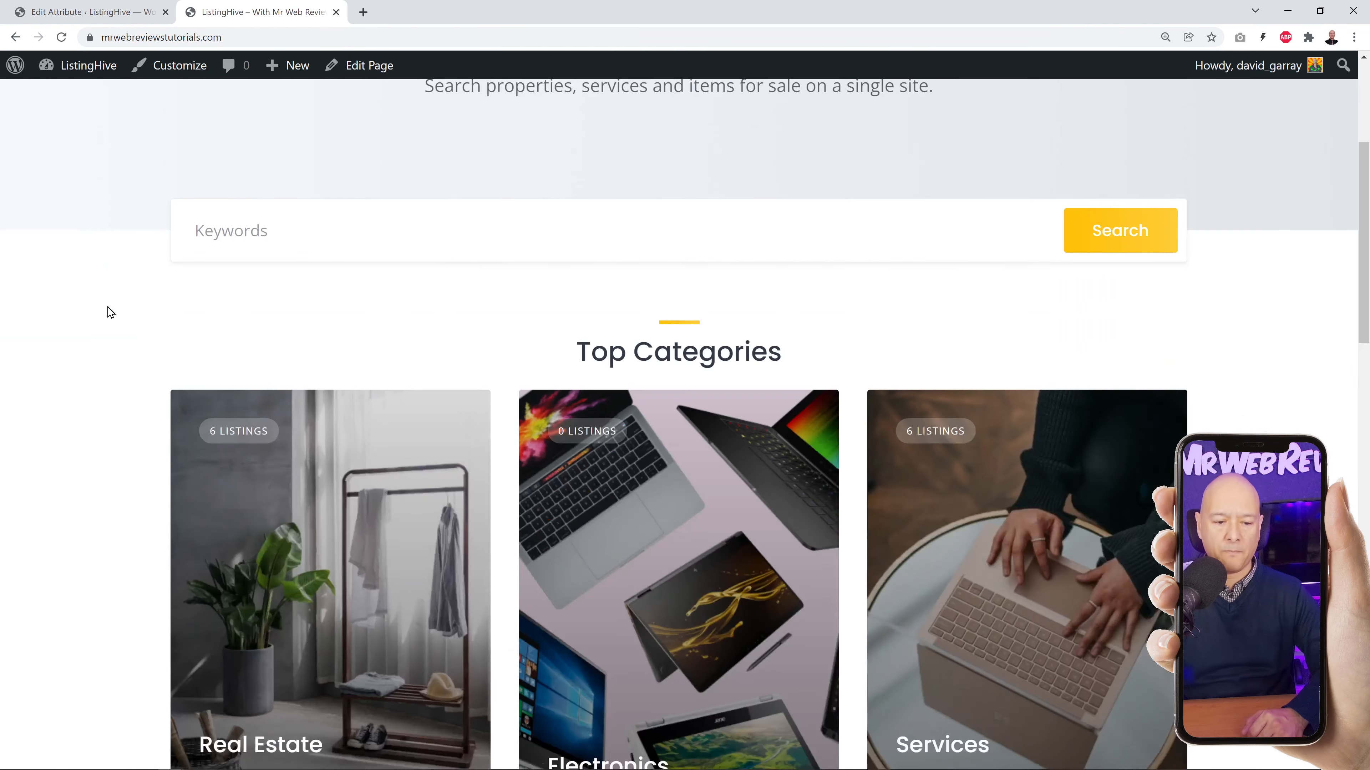
click(347, 493)
scroll(124, 448, down, 6)
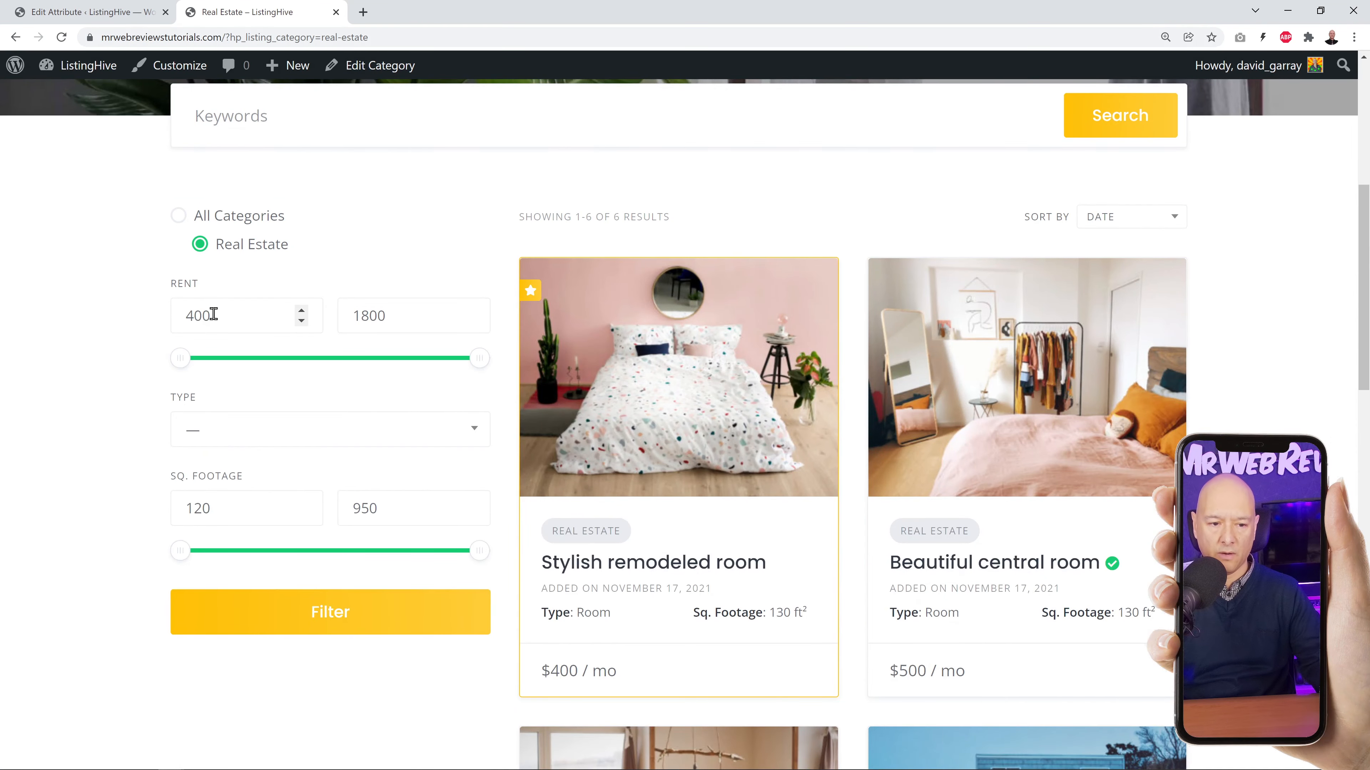
click(276, 620)
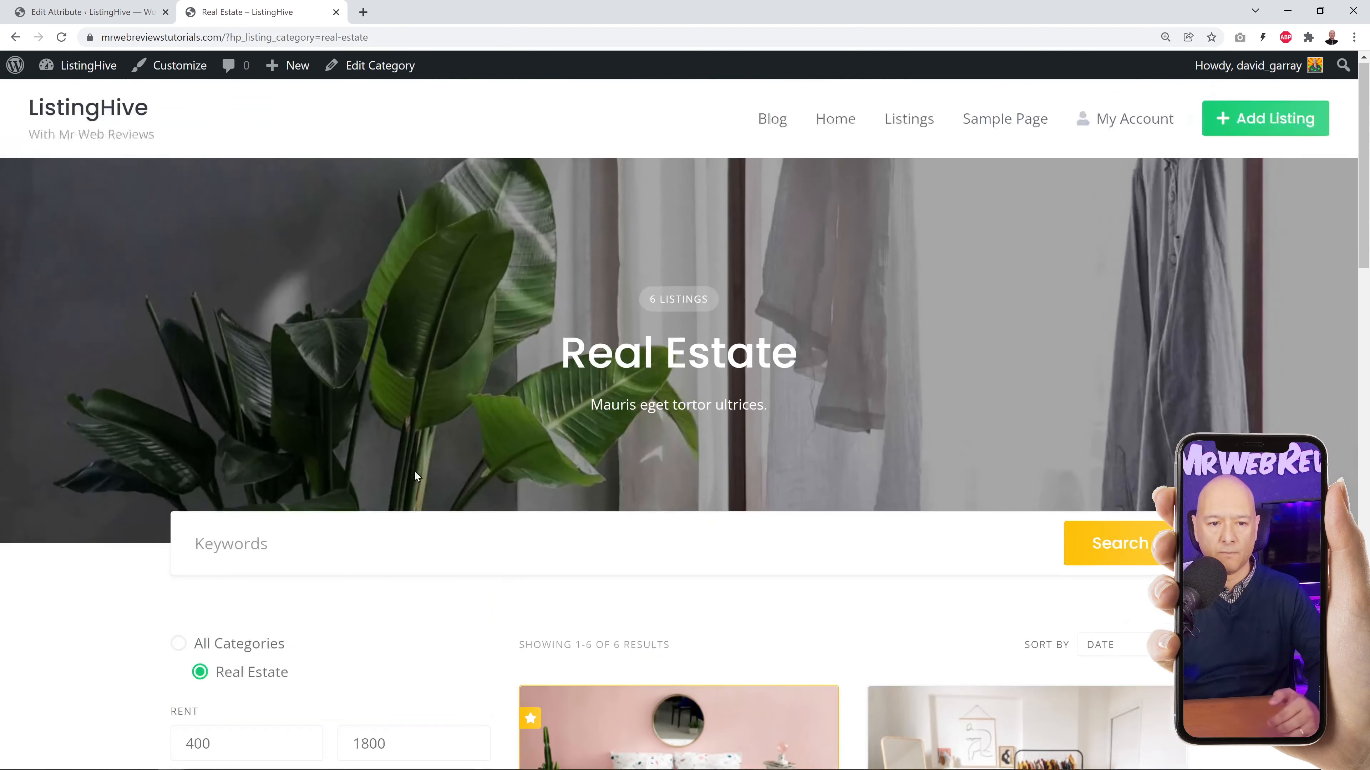
Go back to the homepage, open the Electronics category and examine its subcategories and Condition filter.
click(88, 108)
scroll(534, 410, down, 4)
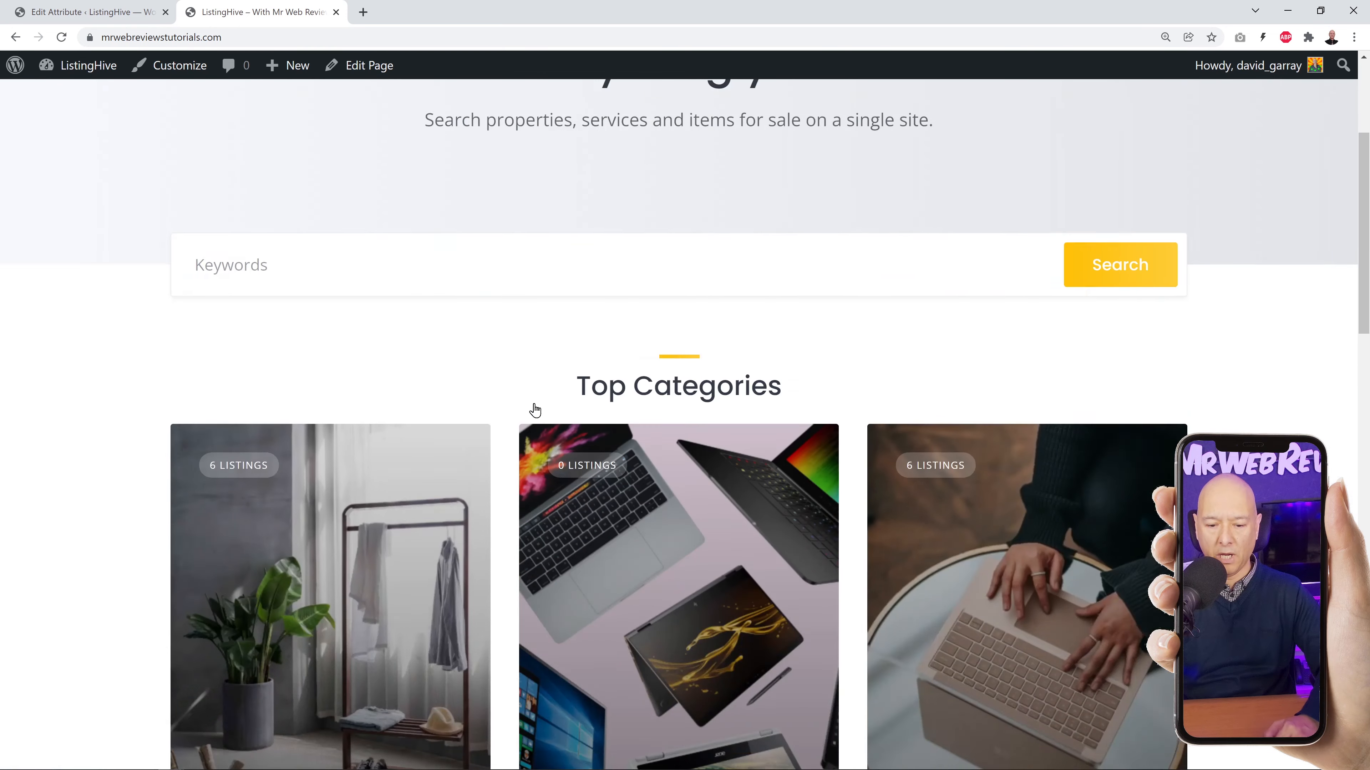
scroll(561, 459, down, 3)
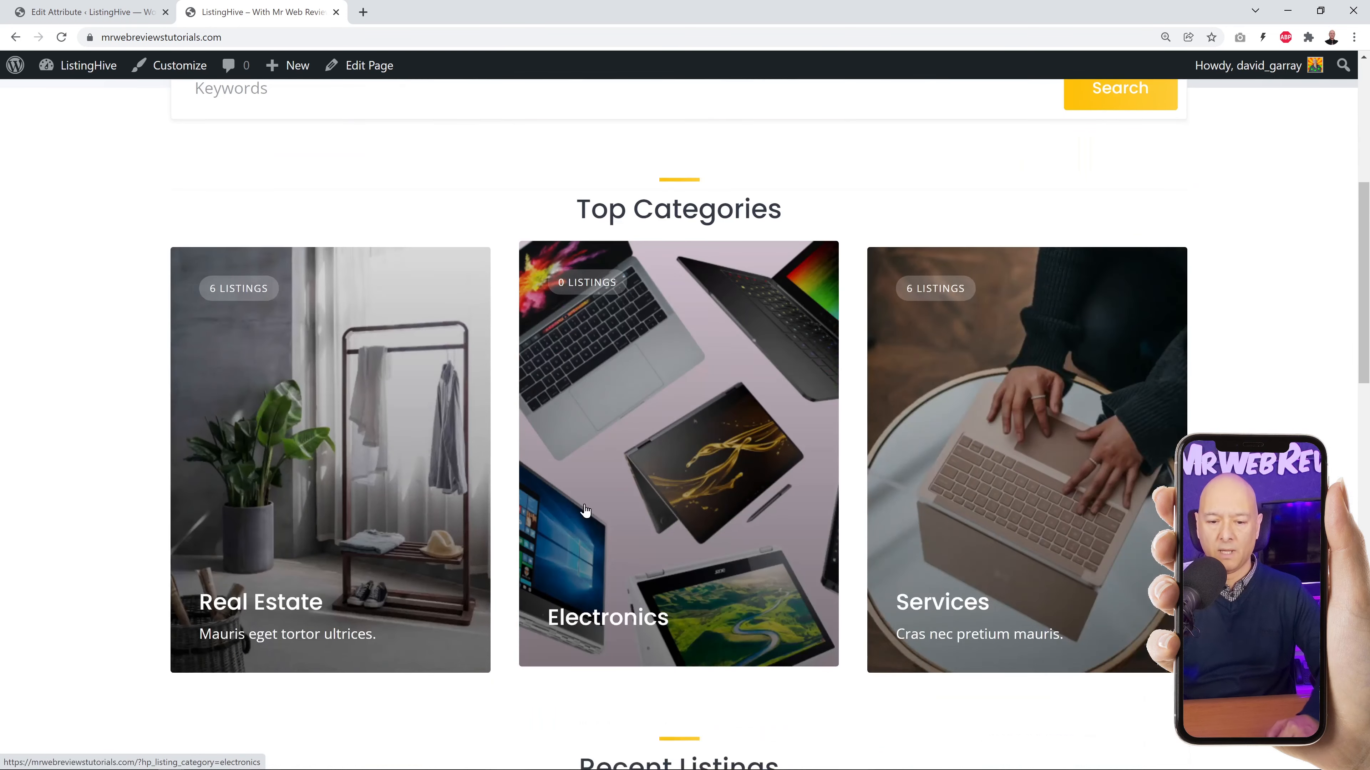
click(696, 442)
scroll(518, 369, down, 4)
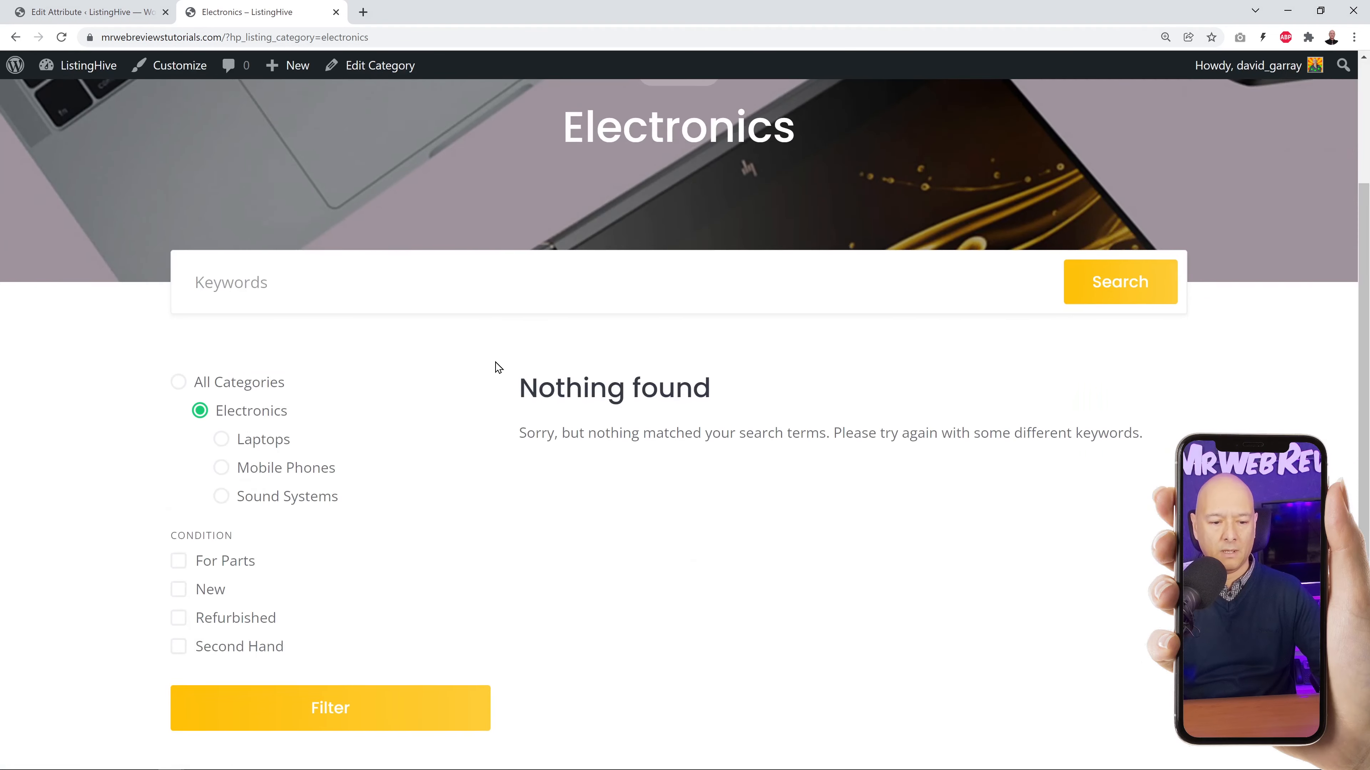
scroll(497, 367, down, 1)
scroll(467, 394, down, 1)
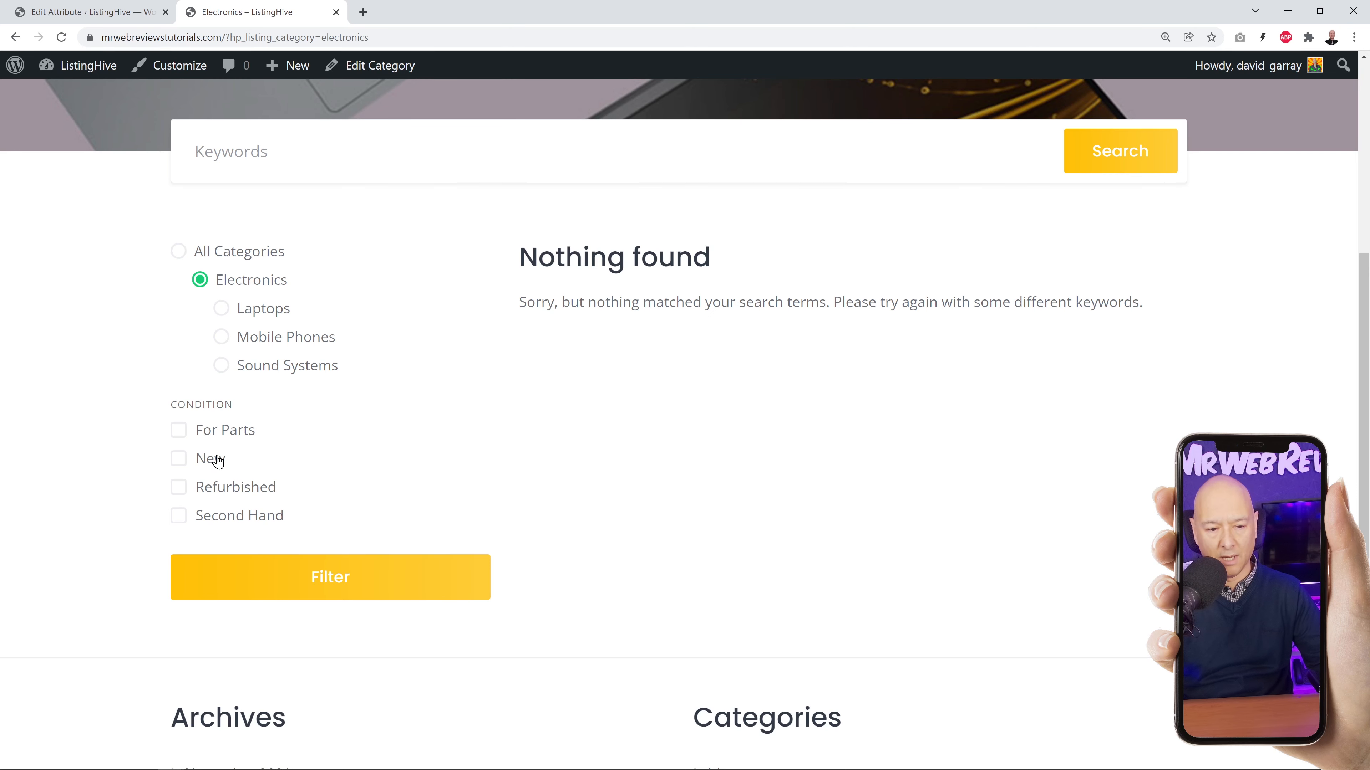
Filter the Electronics listings by the conditions Second Hand and For Parts.
click(178, 515)
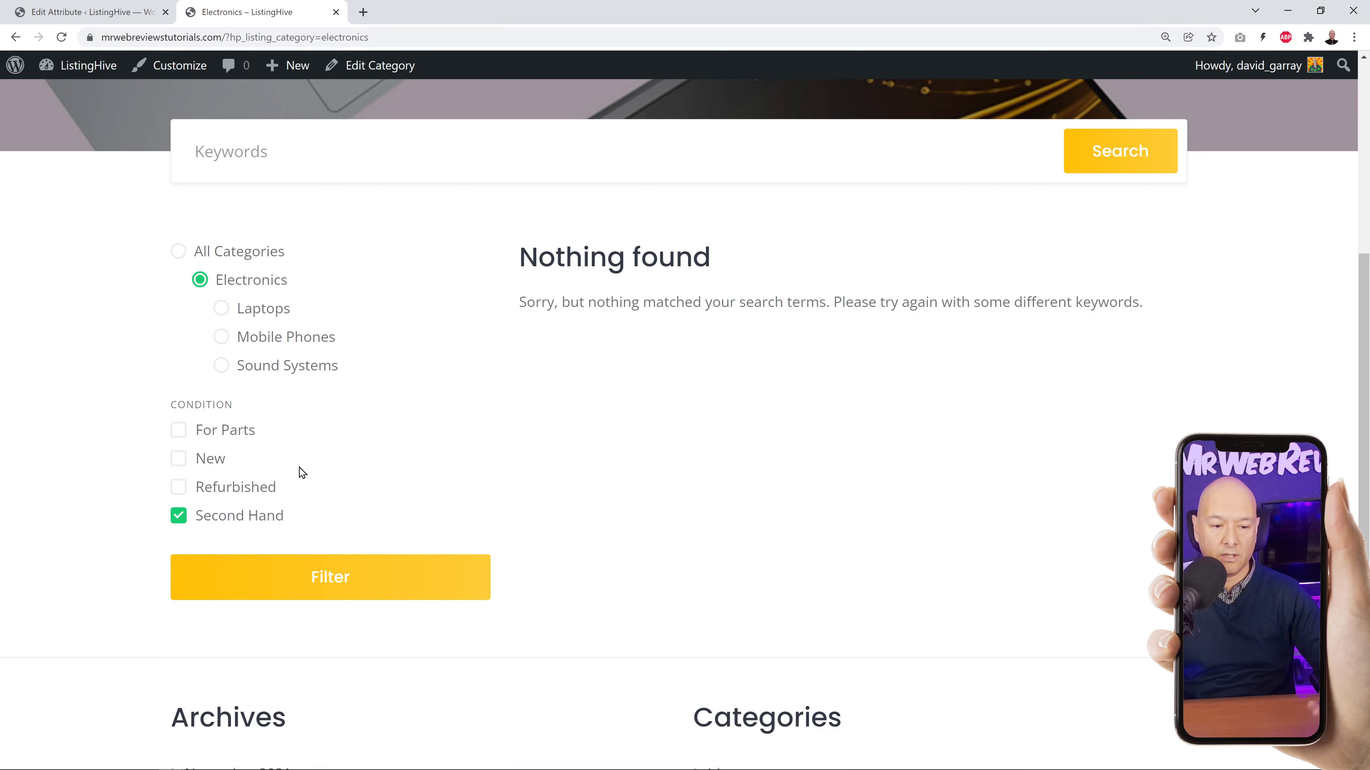
click(177, 436)
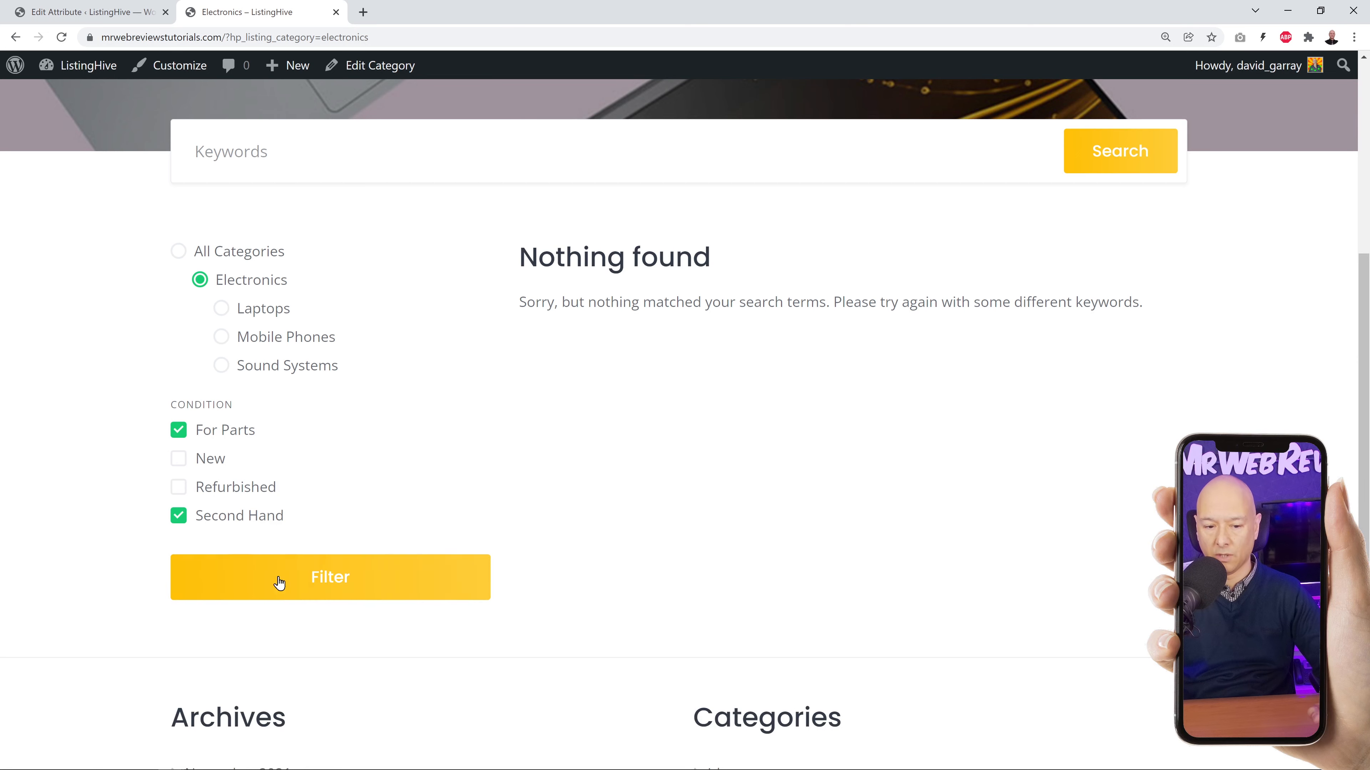
click(347, 585)
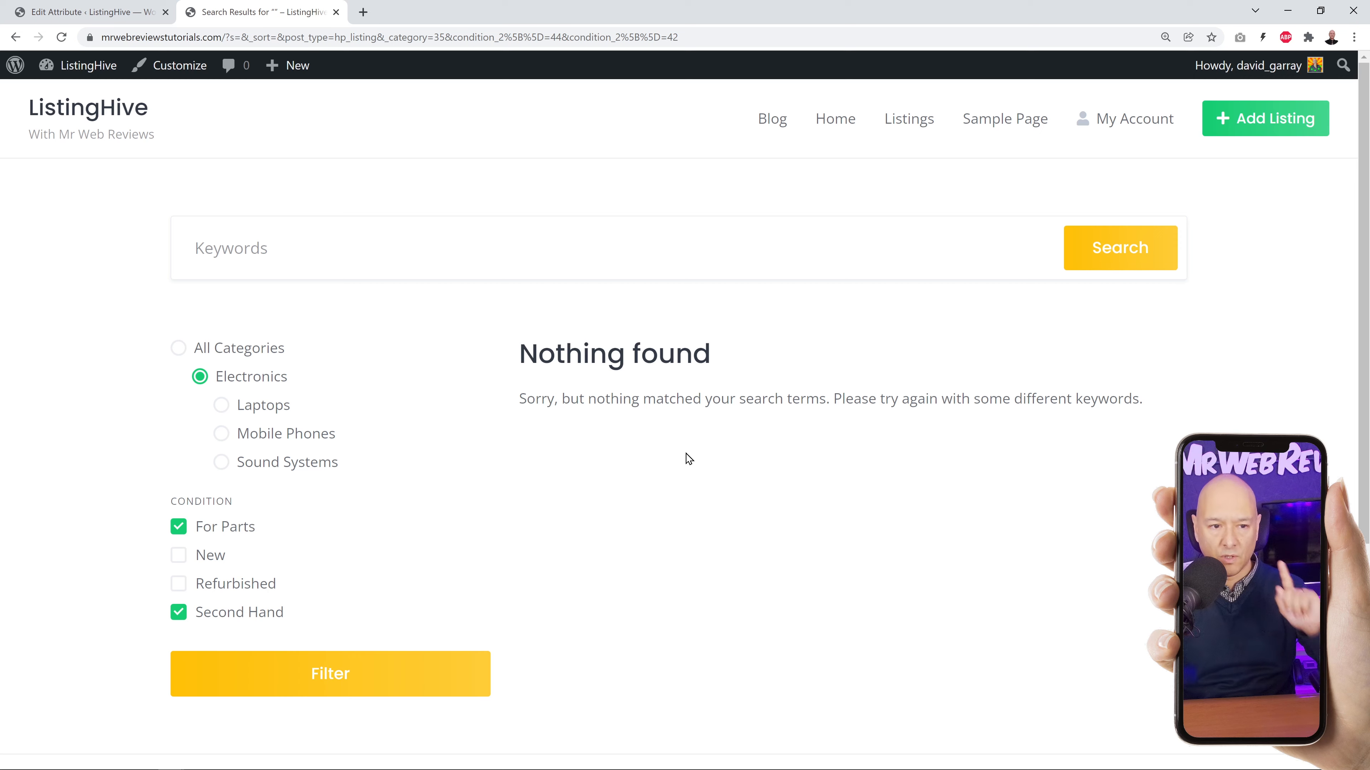
Compare the Condition attribute's name and assigned categories with the filter on the Electronics search page.
click(96, 13)
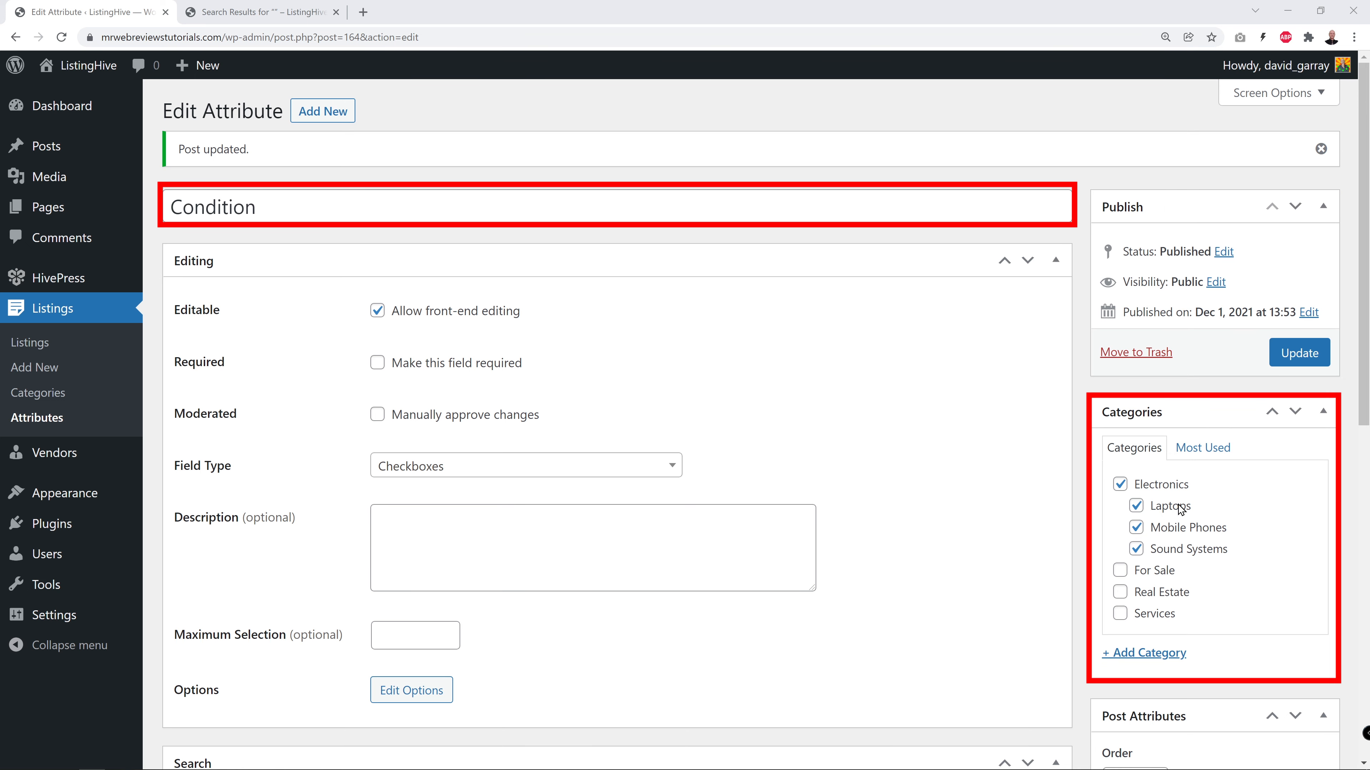
click(259, 12)
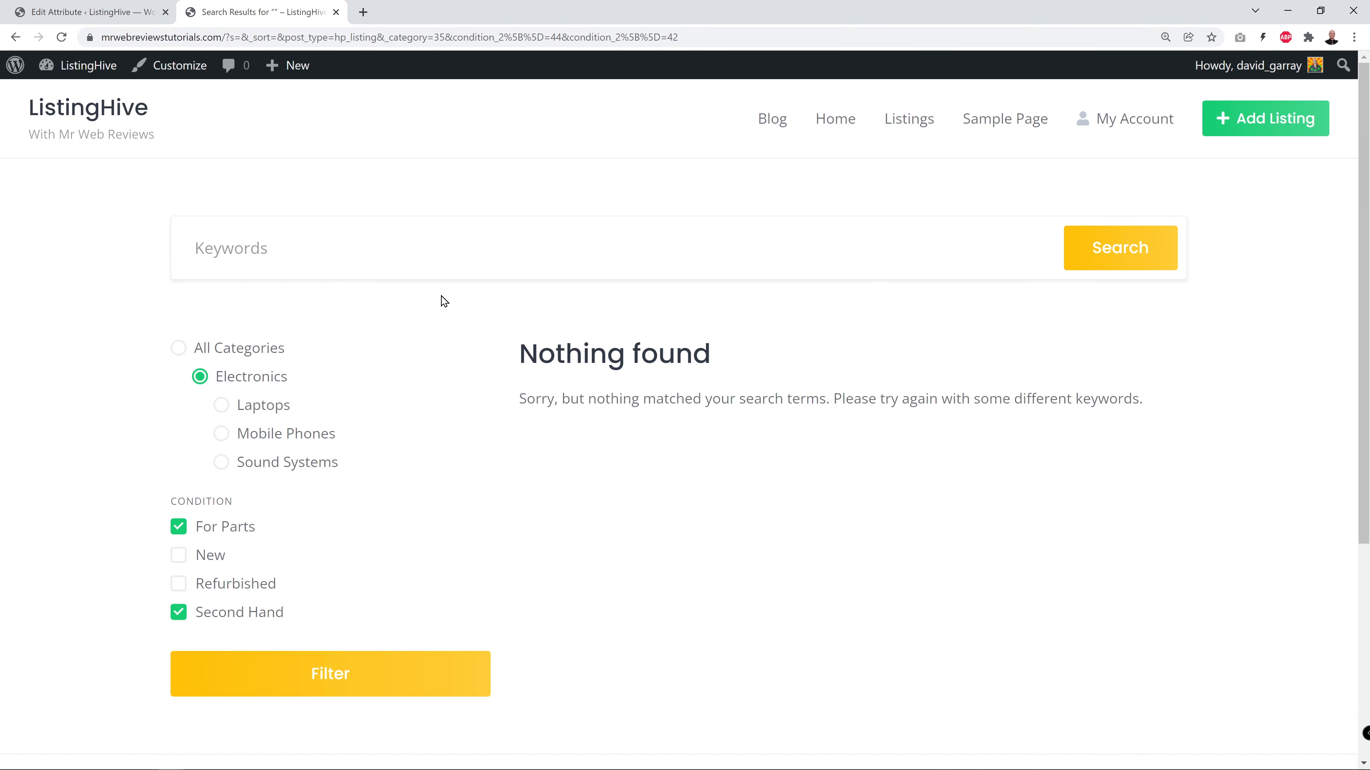
click(118, 14)
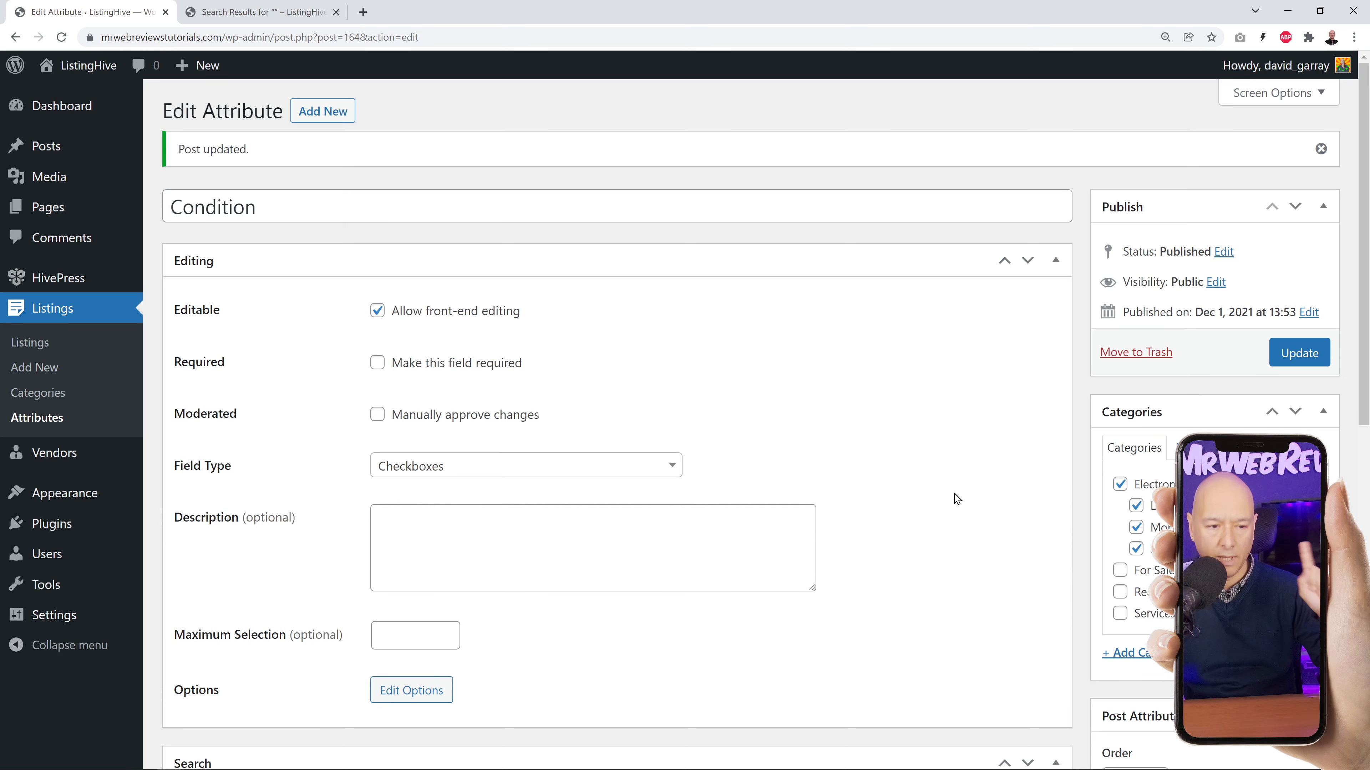
Open the Stylish remodeled room listing for editing and review its categories, type and featured image.
click(30, 343)
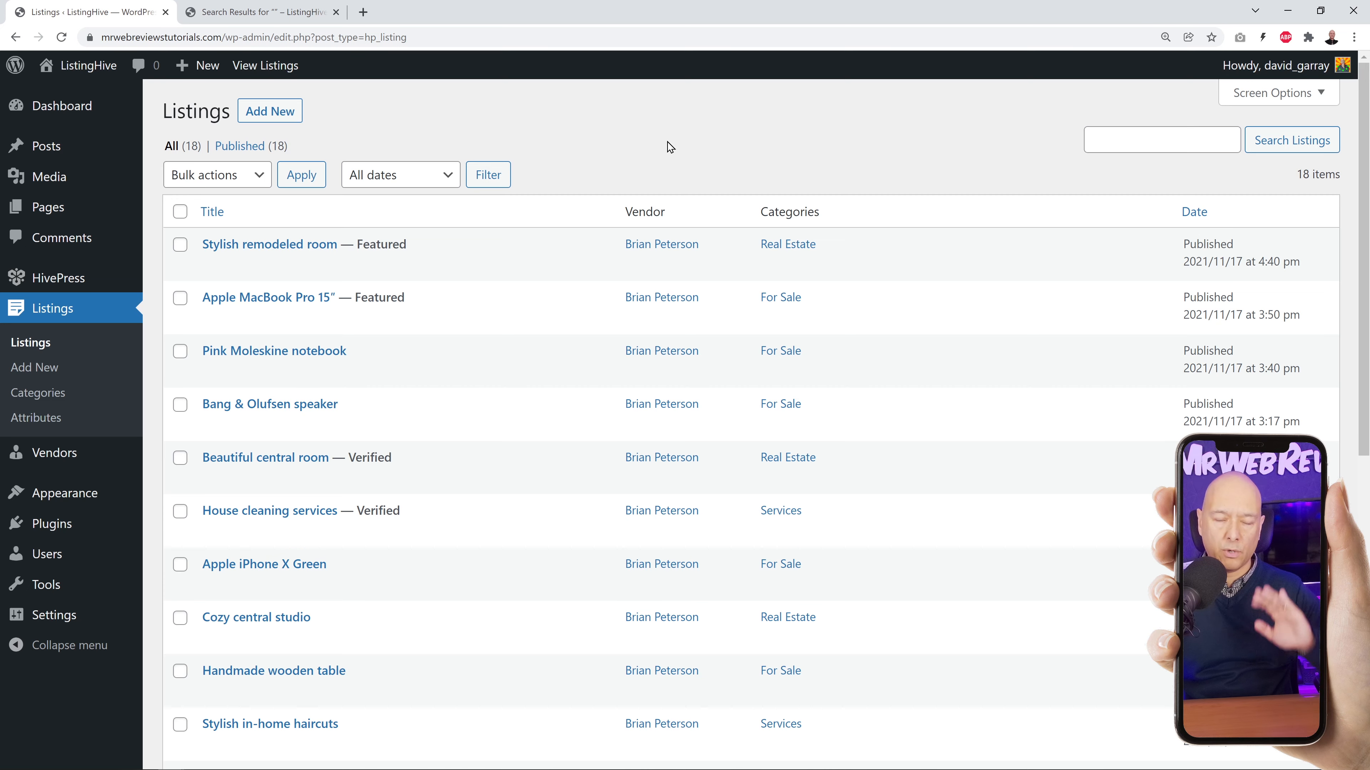
click(306, 252)
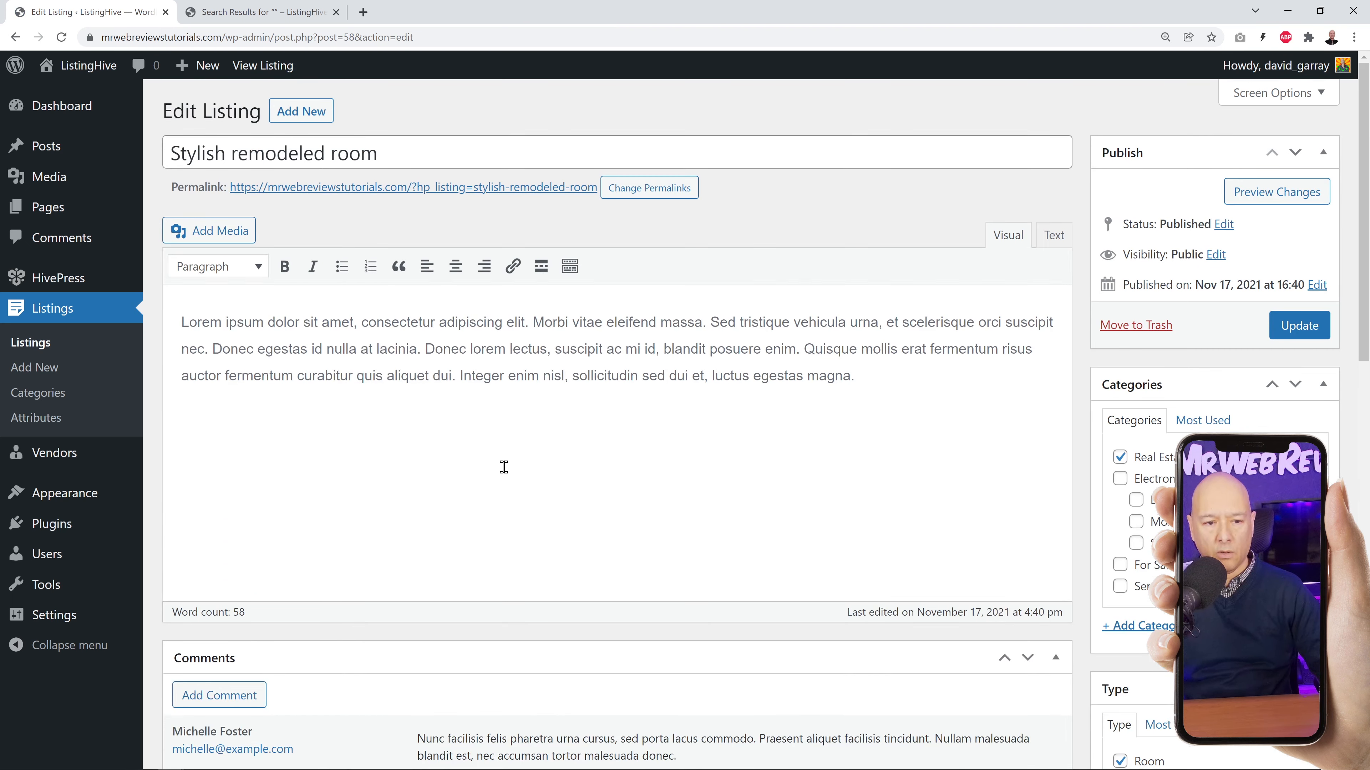
scroll(1018, 399, down, 3)
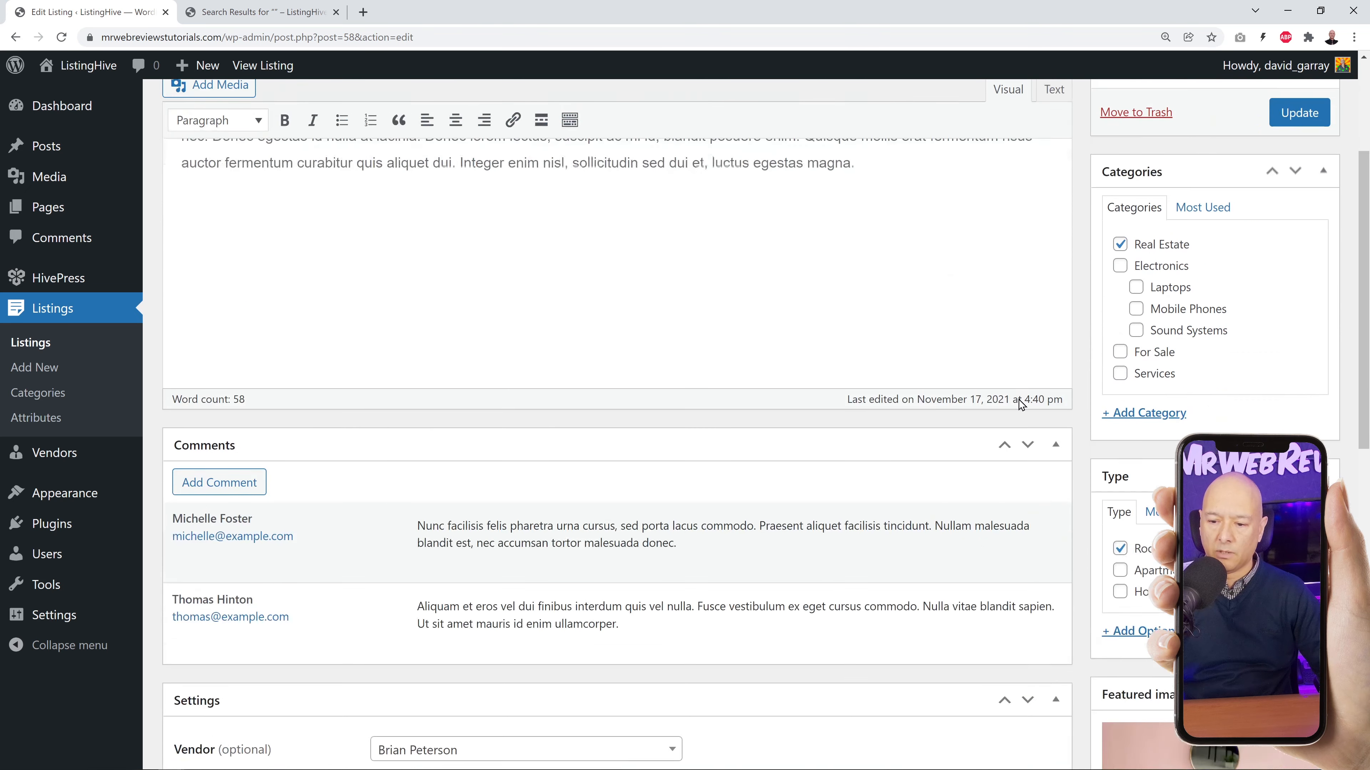
scroll(1017, 398, up, 2)
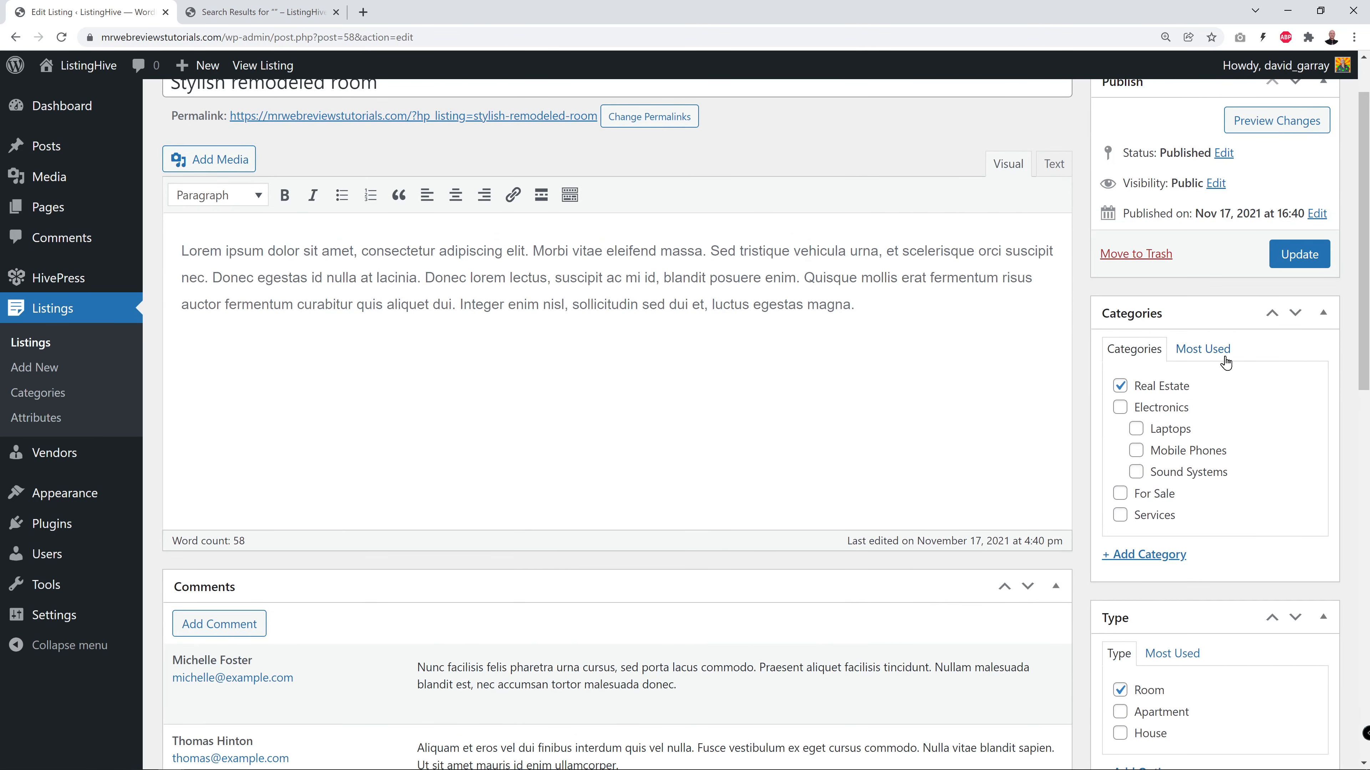
scroll(1334, 474, down, 4)
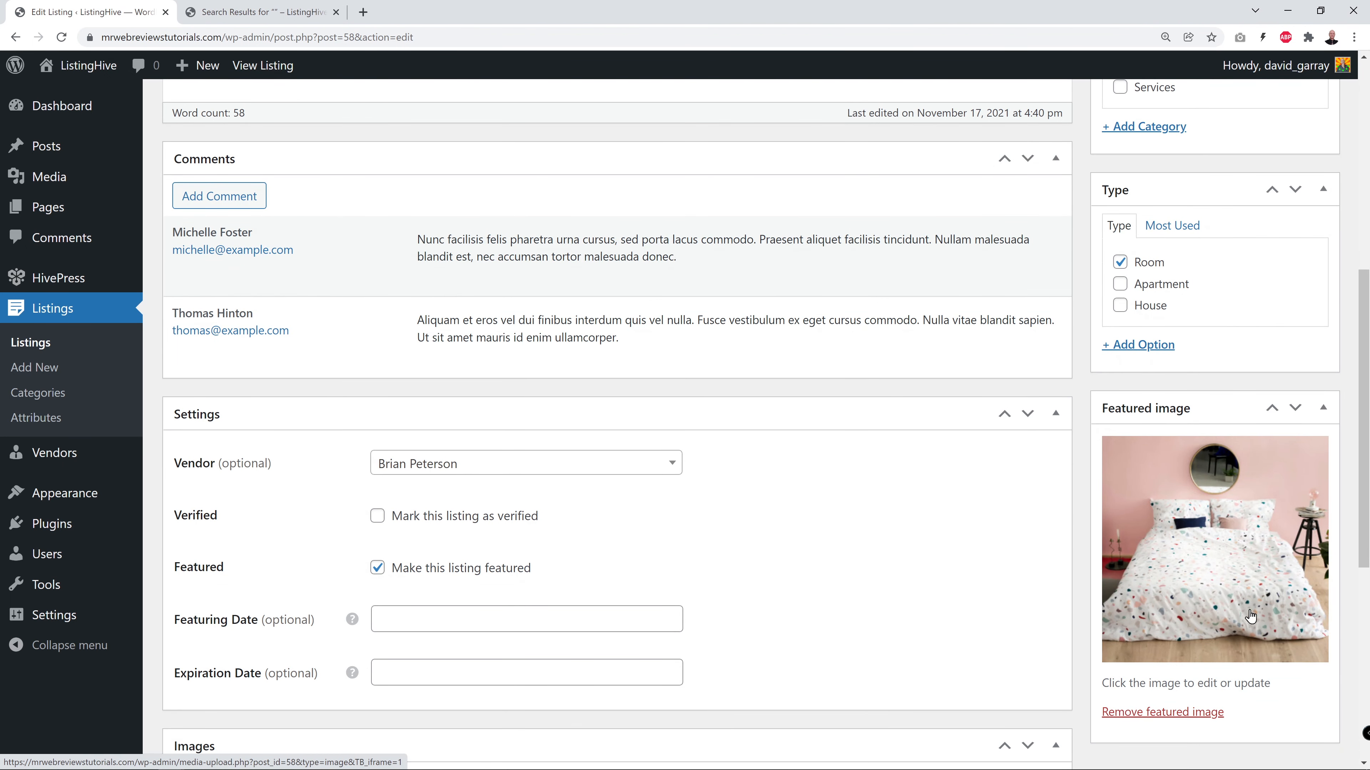
scroll(1261, 578, up, 3)
scroll(1260, 578, up, 3)
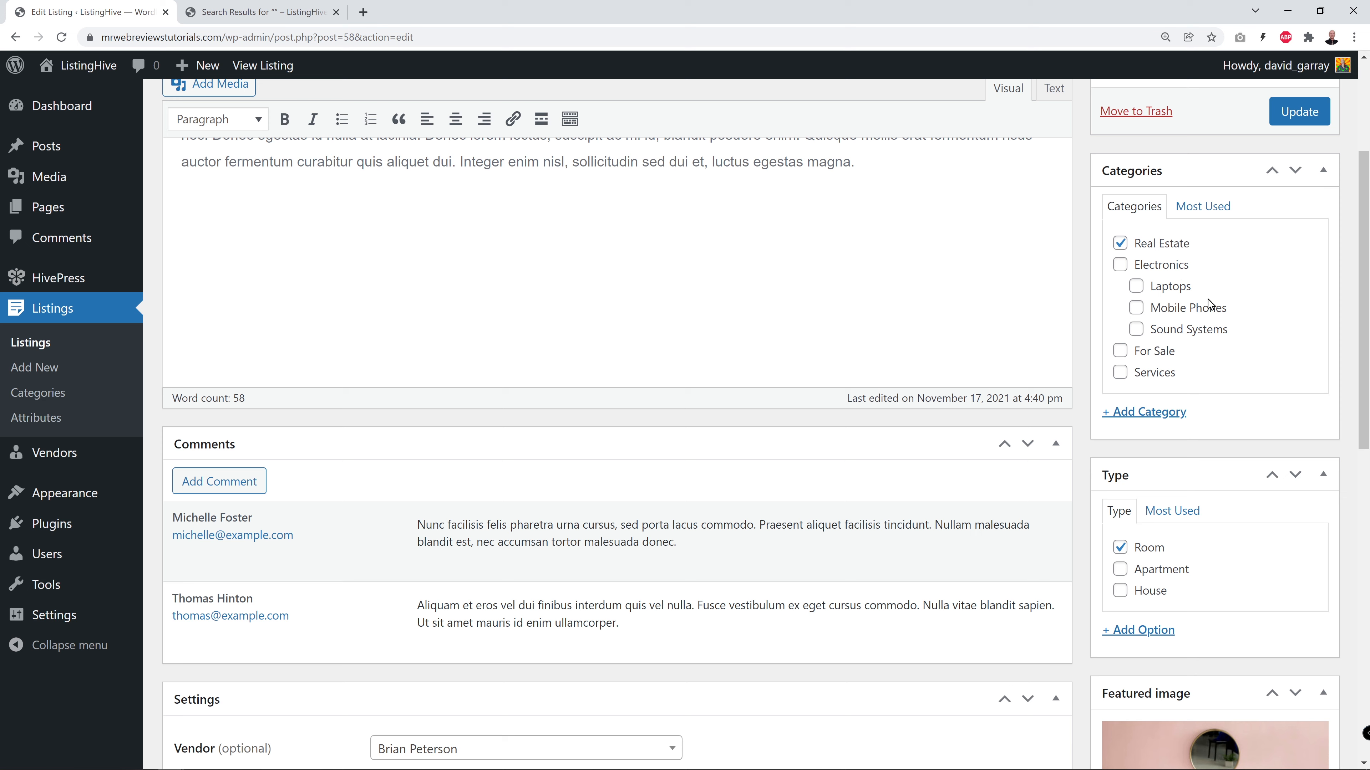
Add a new listing category named Tablets under the parent category Electronics.
click(1165, 415)
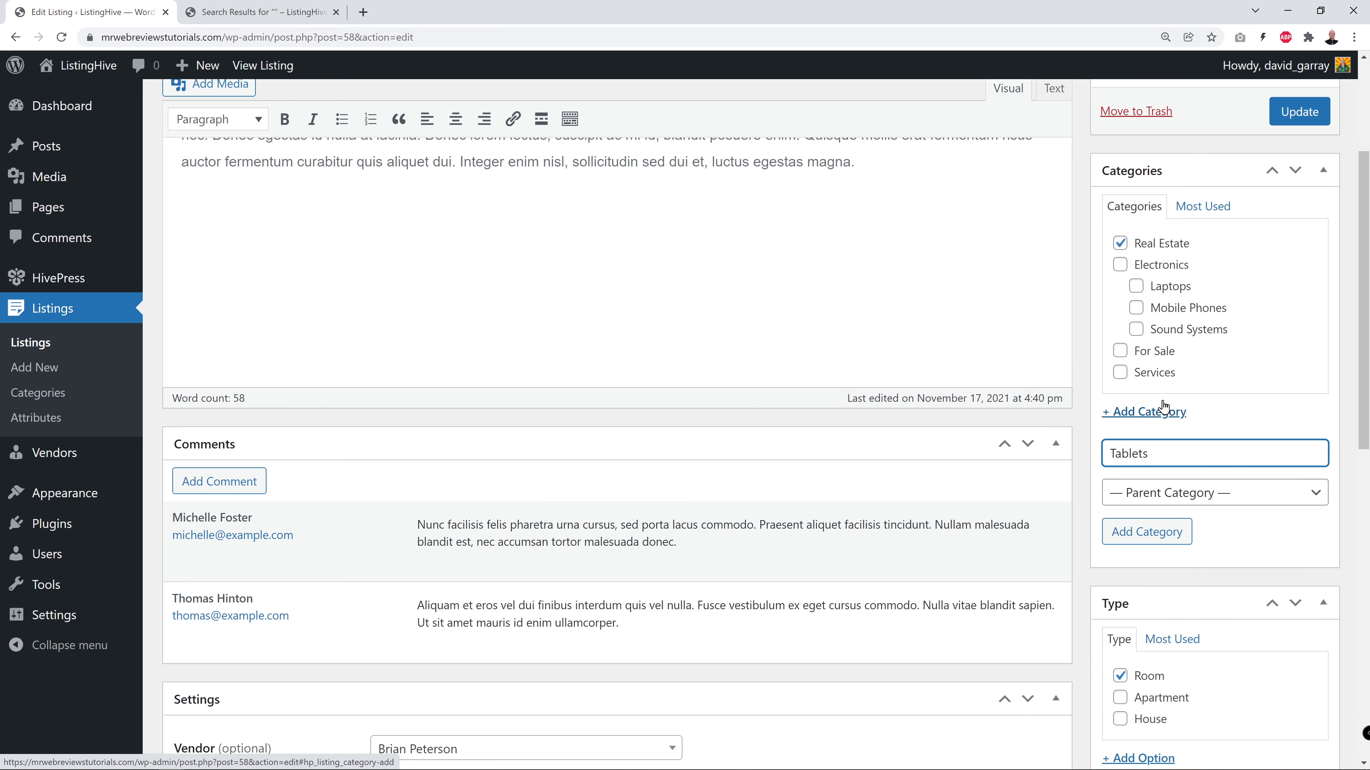
click(1190, 494)
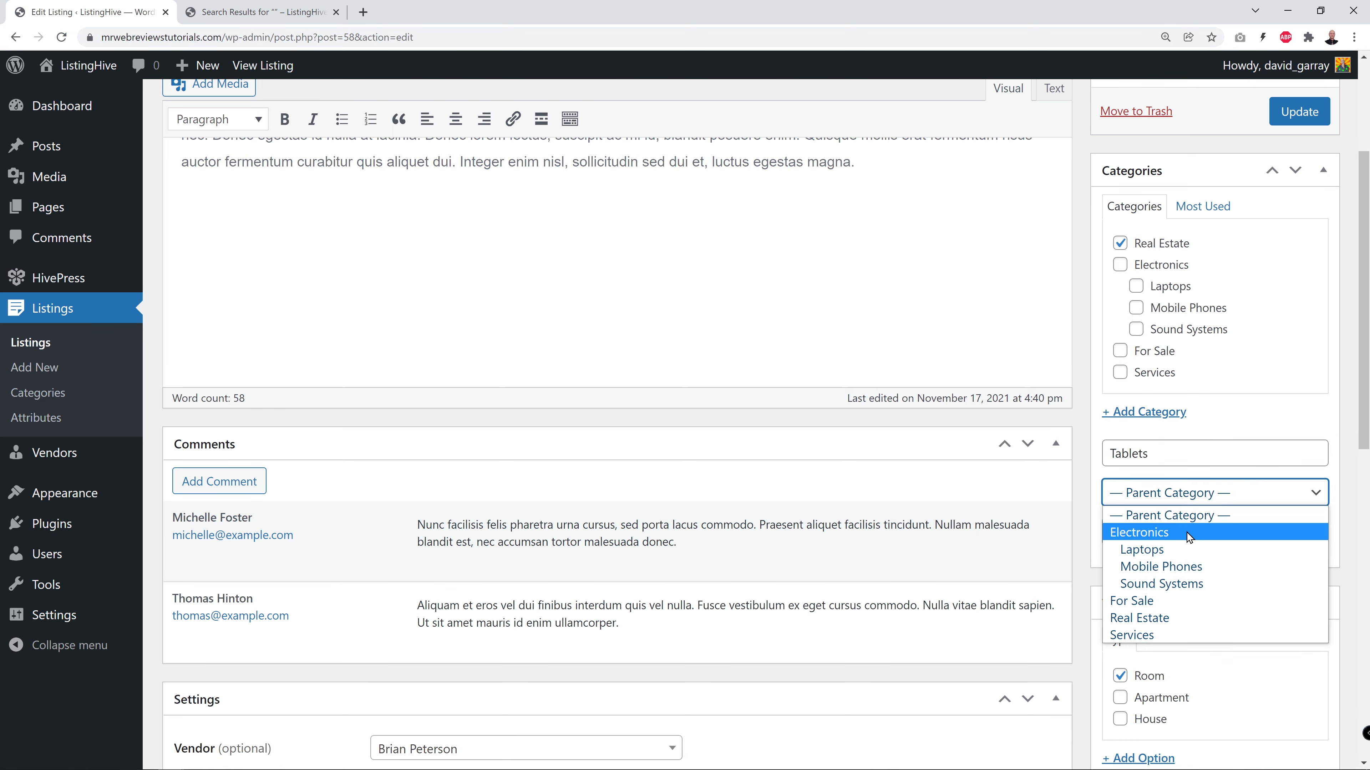
click(1154, 533)
click(1159, 534)
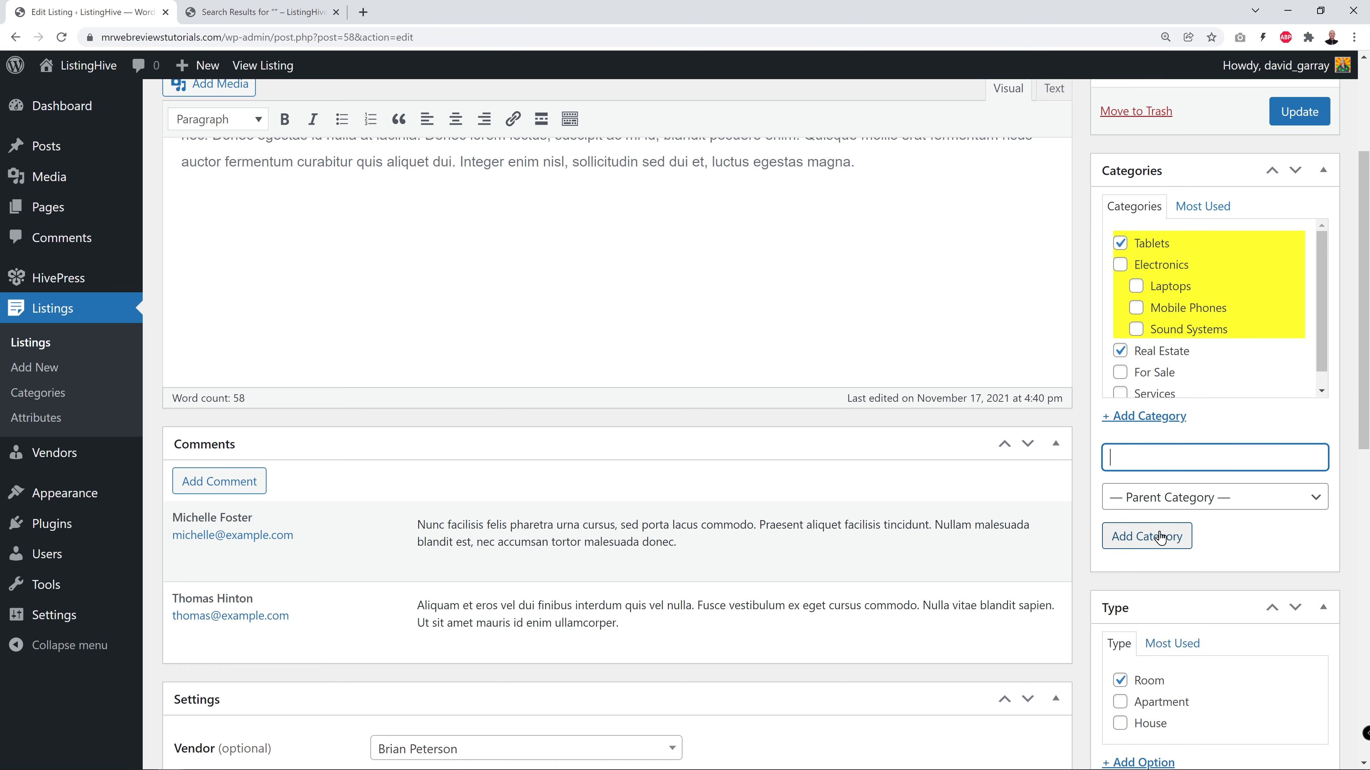
scroll(1165, 529, up, 1)
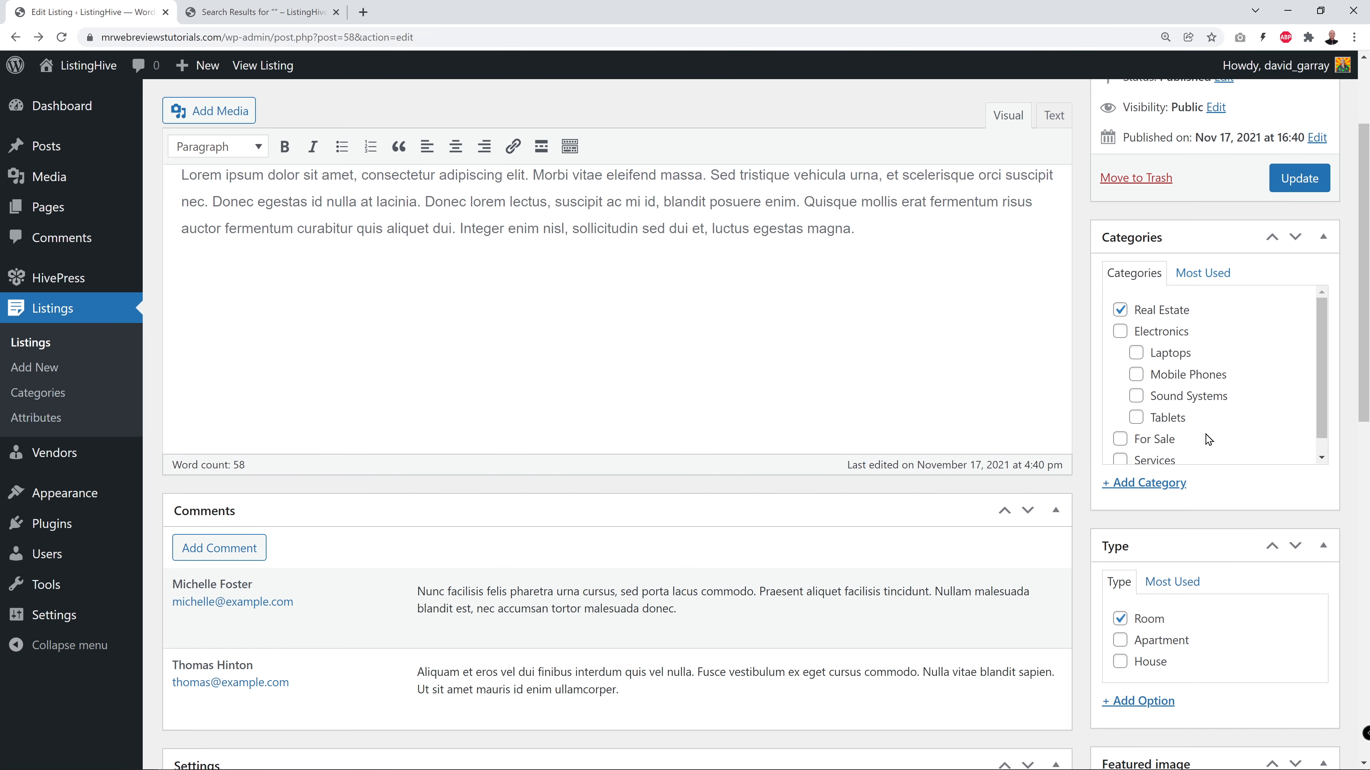
Review the listing's type options and comments, and check the vendor selection in its settings.
scroll(1328, 491, down, 3)
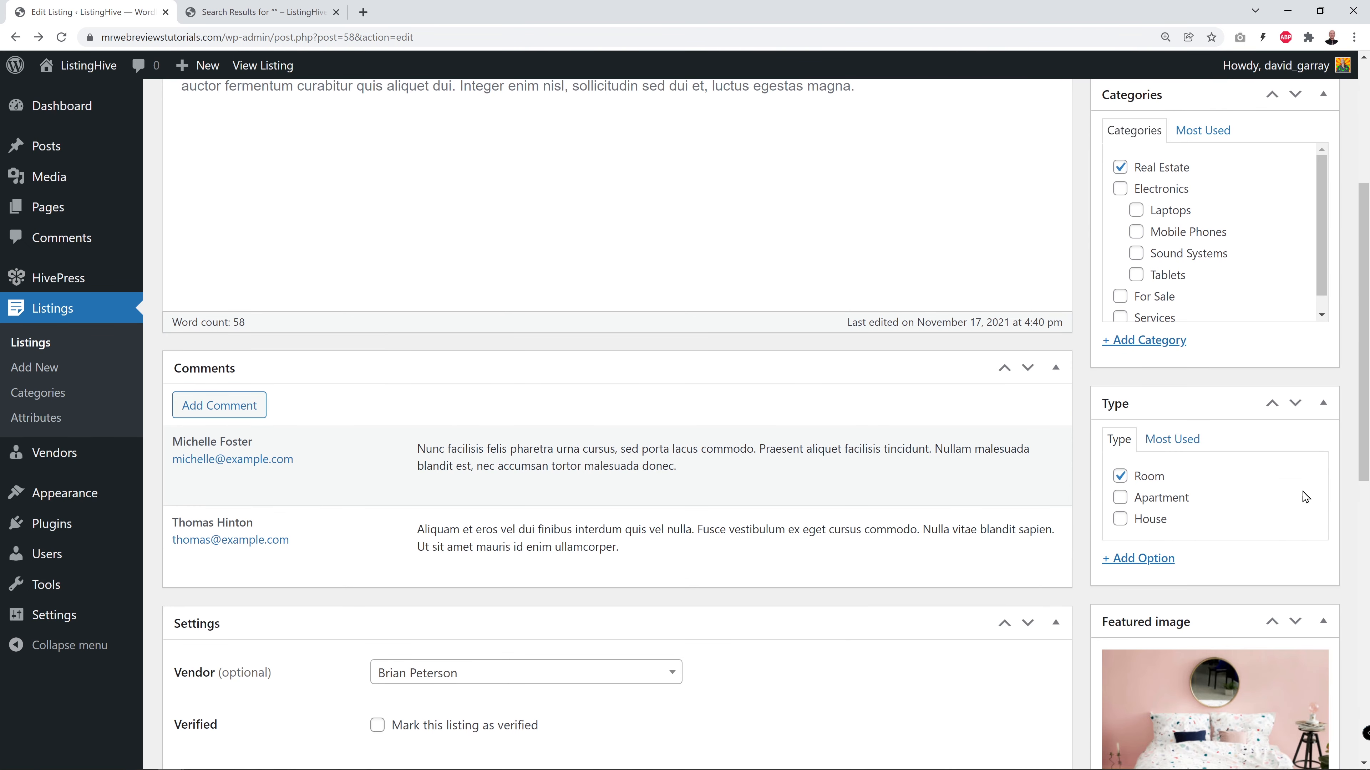
scroll(1244, 500, down, 1)
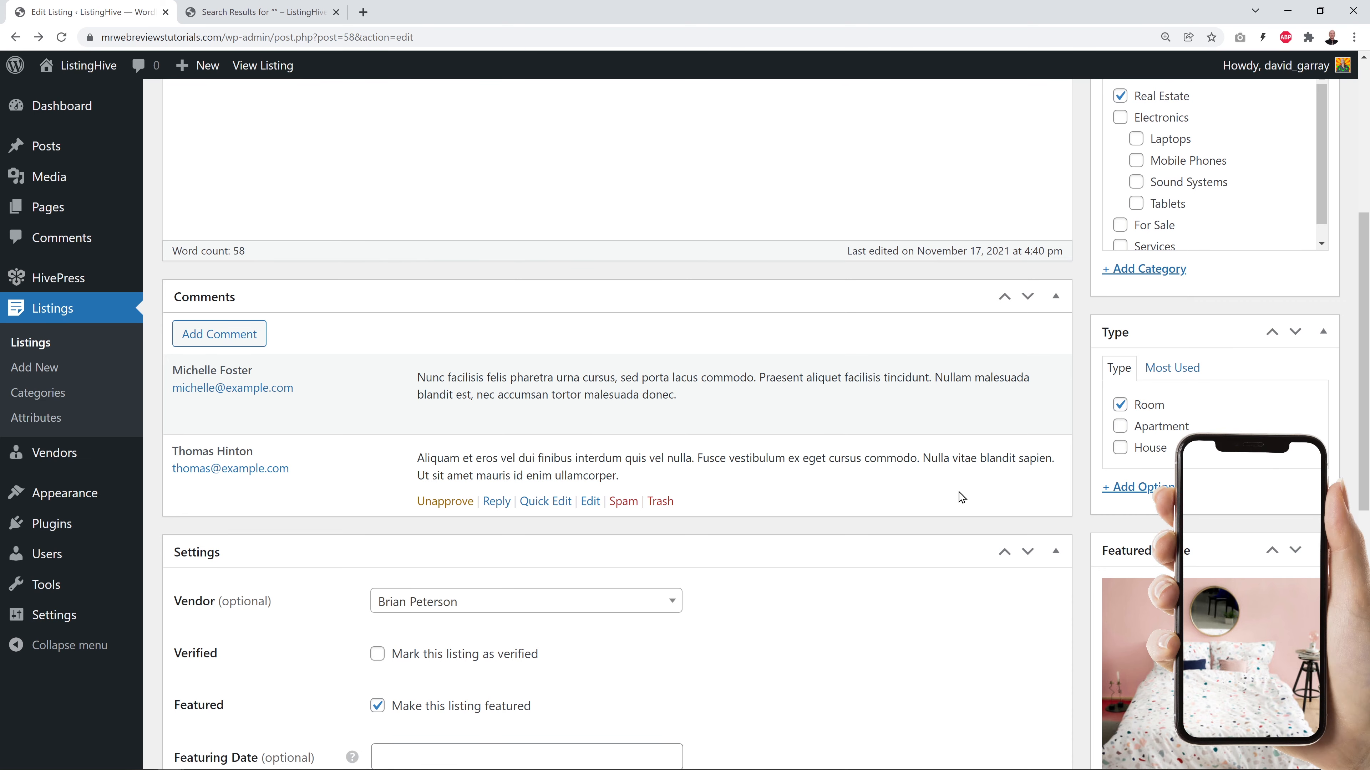
scroll(939, 437, down, 4)
scroll(914, 429, down, 1)
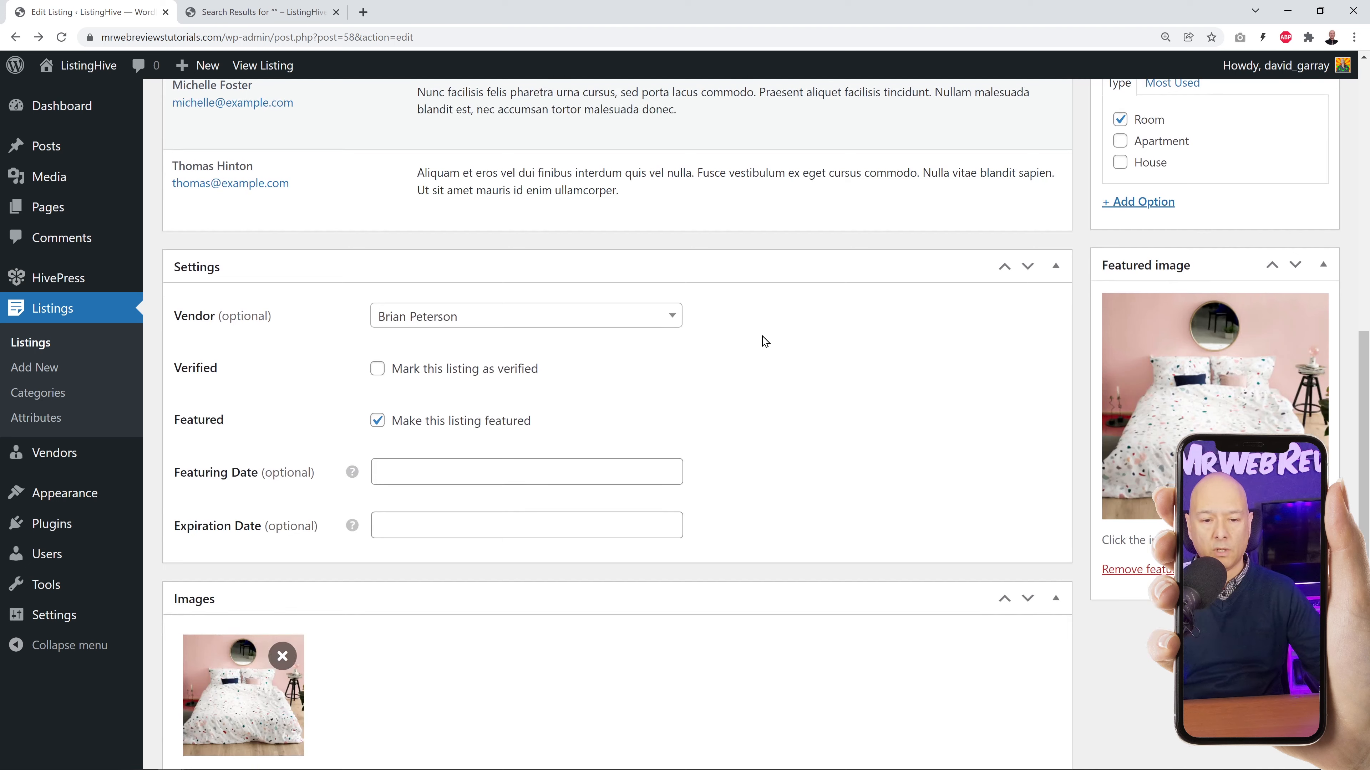
click(671, 322)
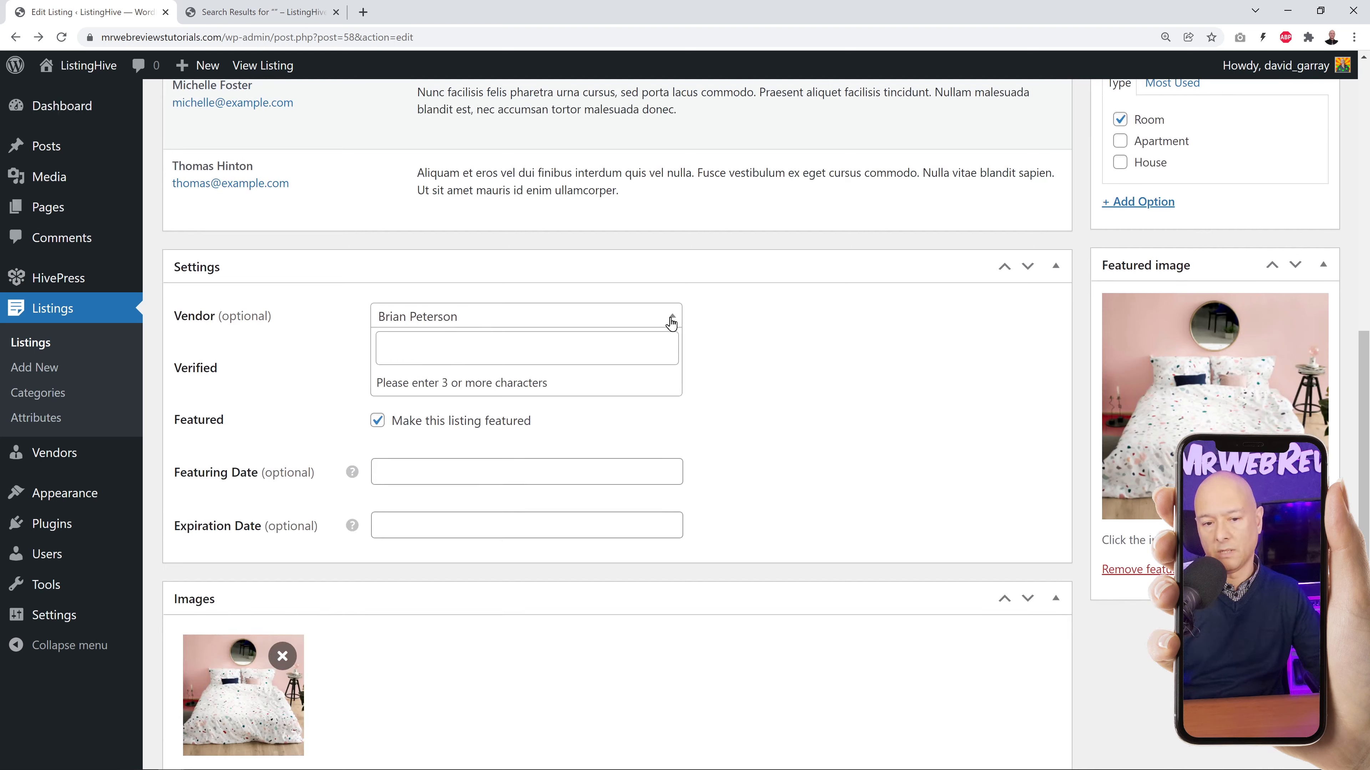
click(671, 322)
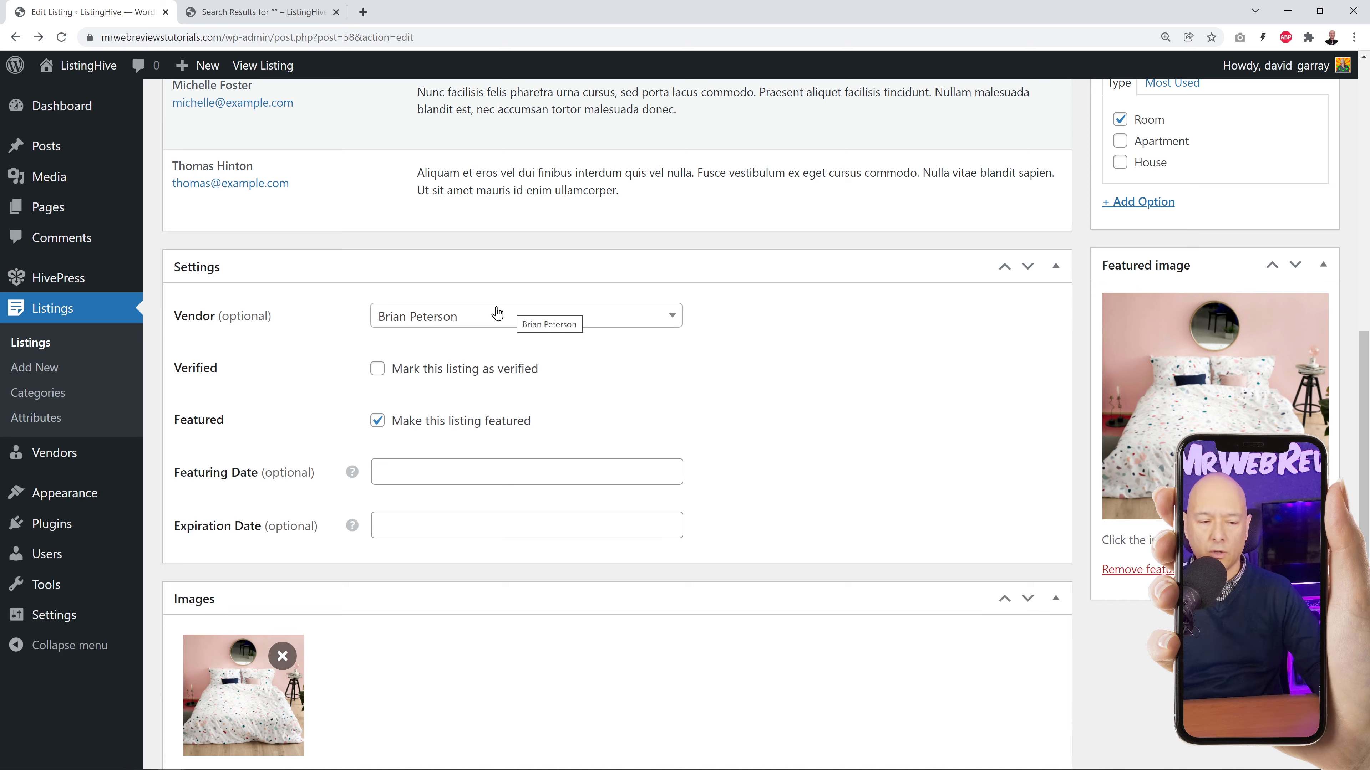
mouse_move(65, 456)
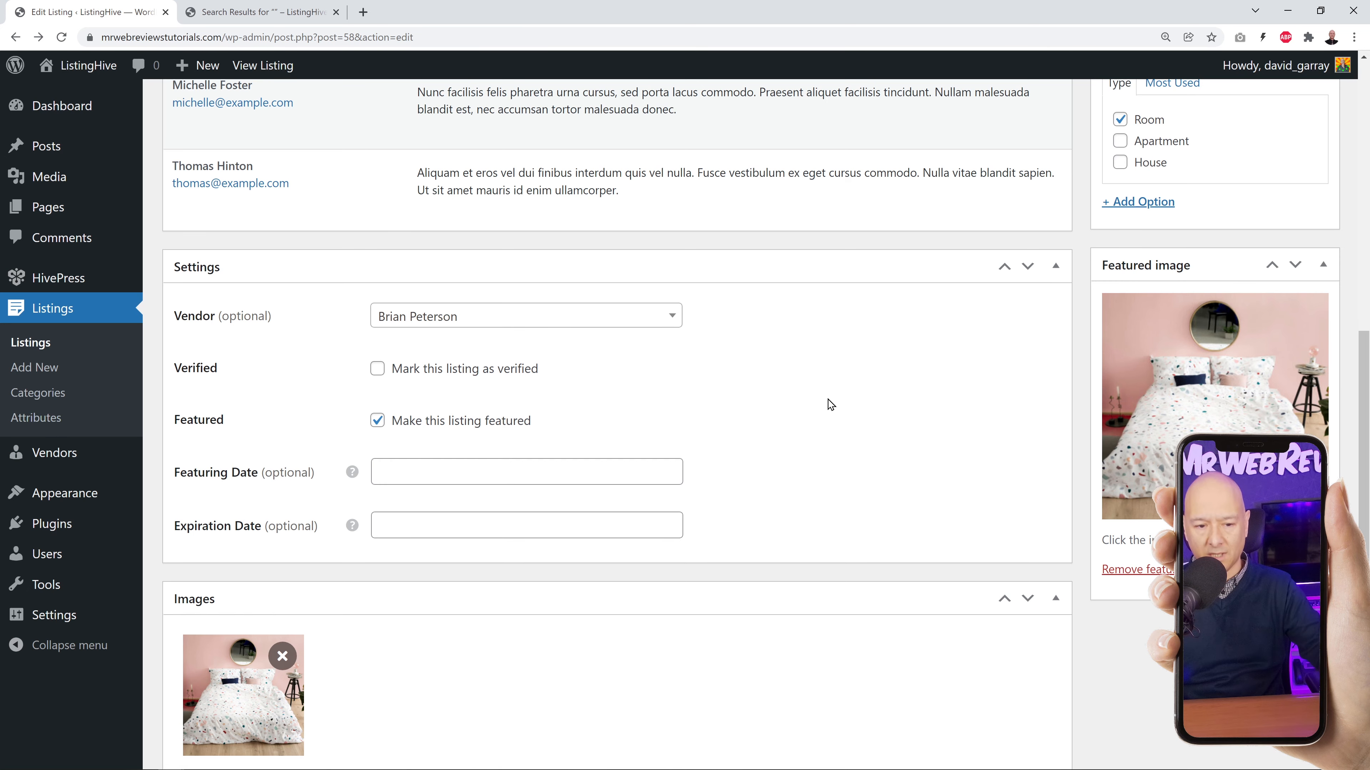
Examine the listing's verified and featured settings, date fields, images and attributes.
scroll(769, 394, down, 1)
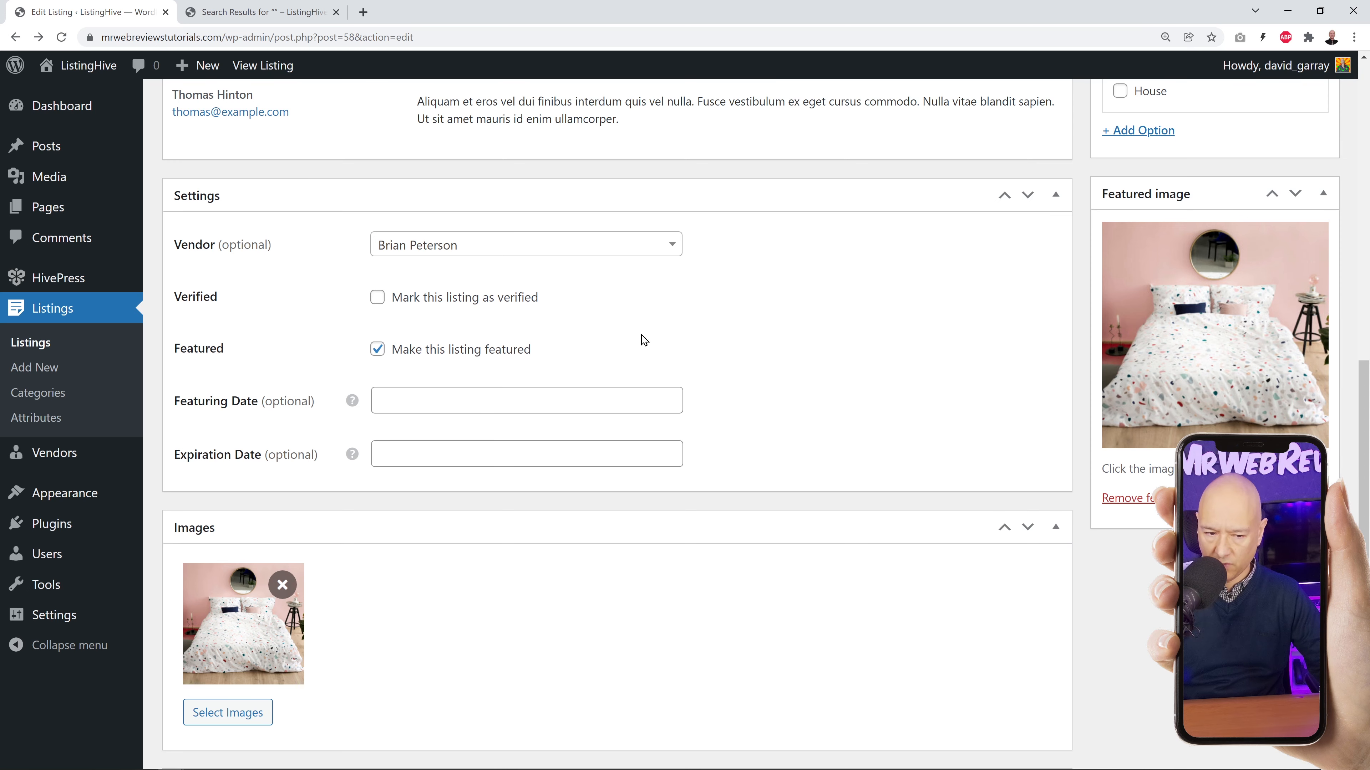
scroll(820, 343, down, 1)
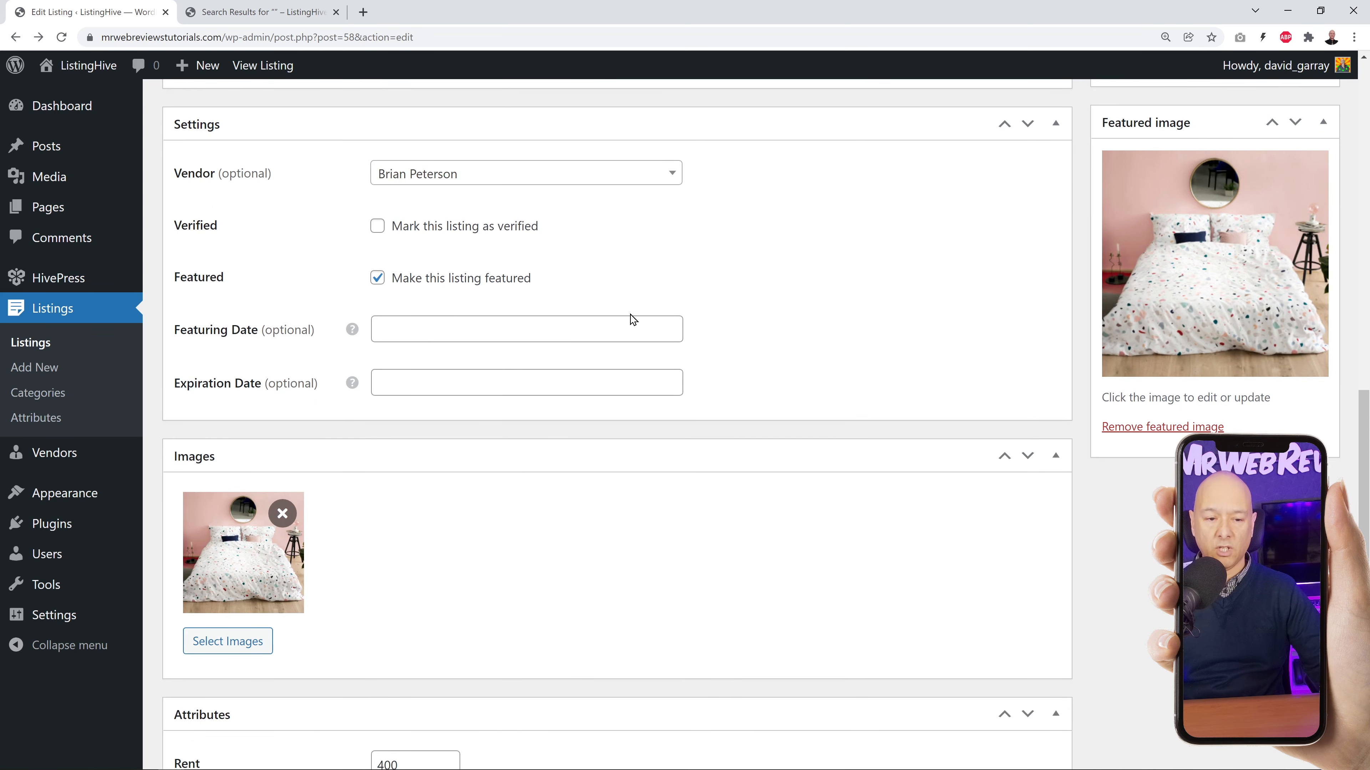
scroll(633, 319, down, 1)
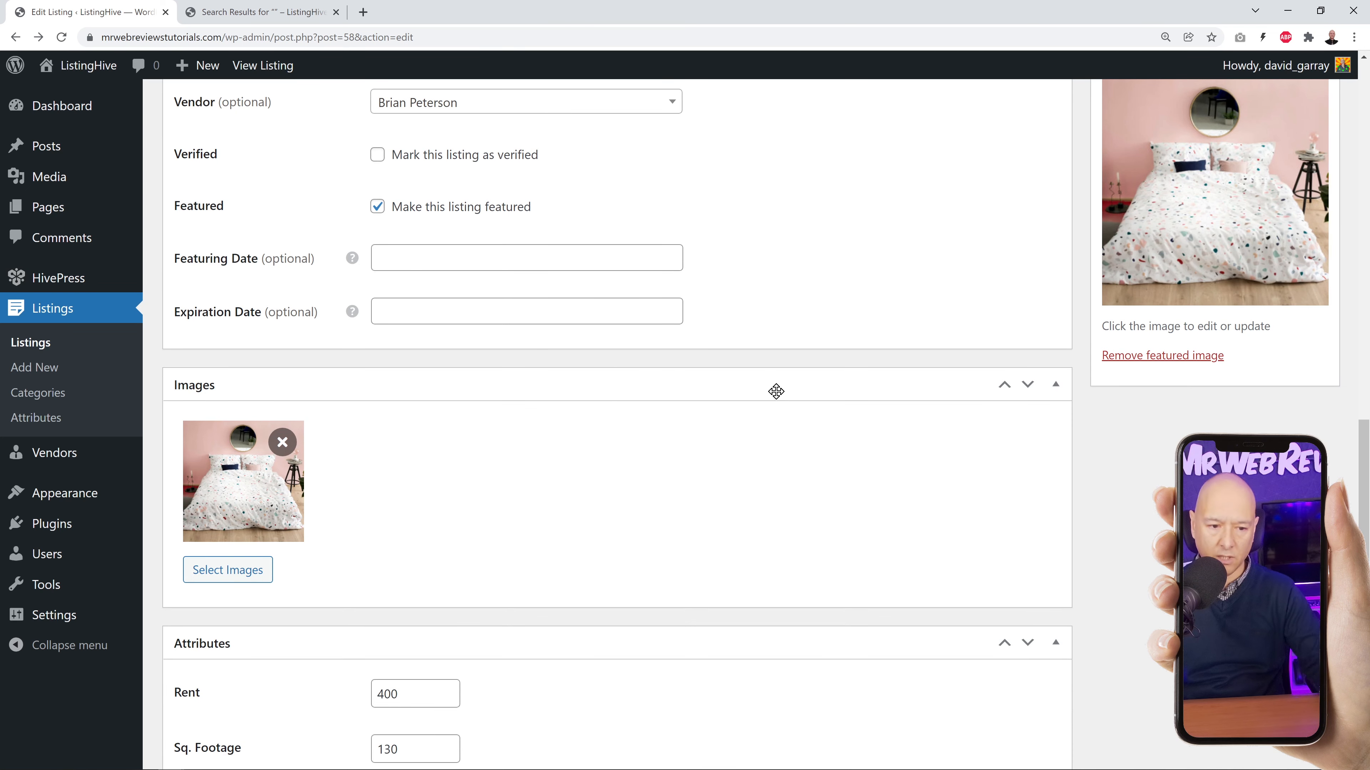
Review the listing's featured image, gallery images, settings, comments and its Rent and Sq. Footage attributes.
scroll(773, 393, up, 2)
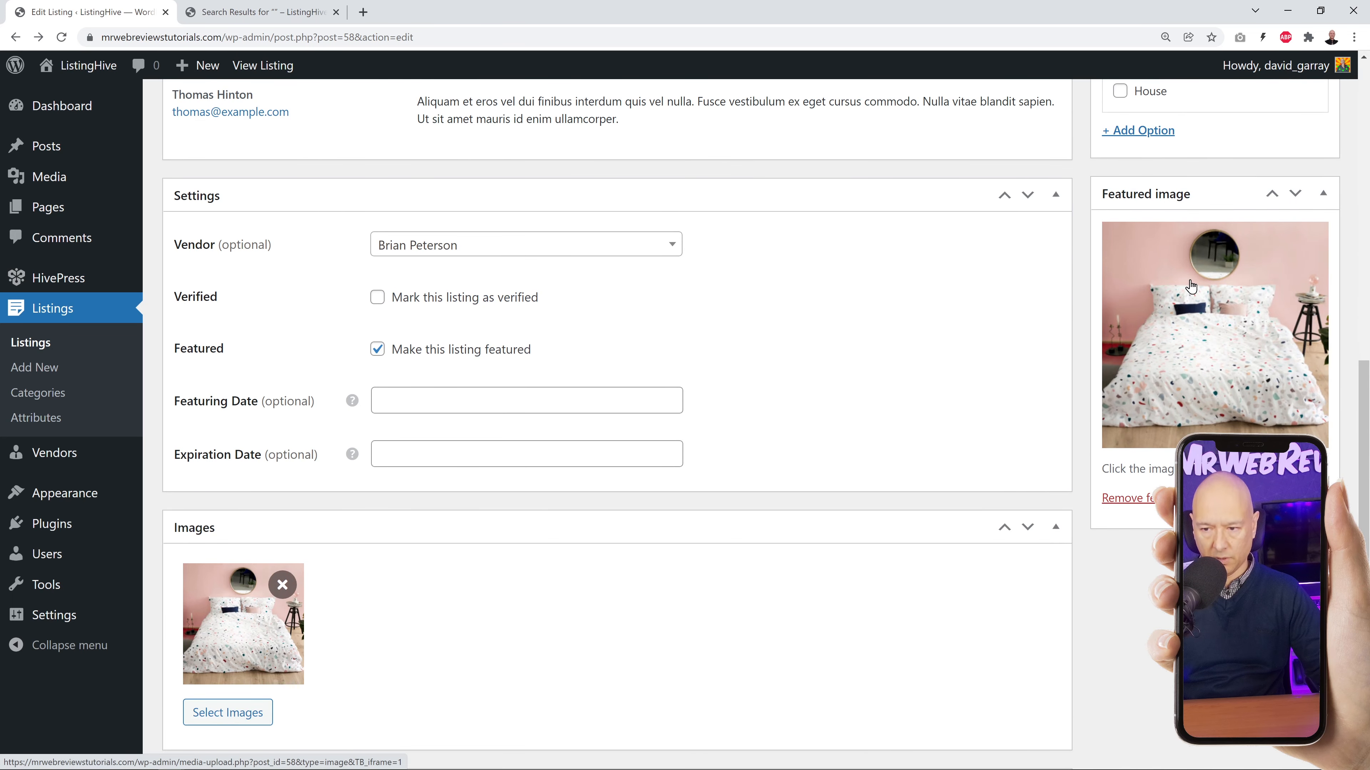
scroll(1175, 289, down, 1)
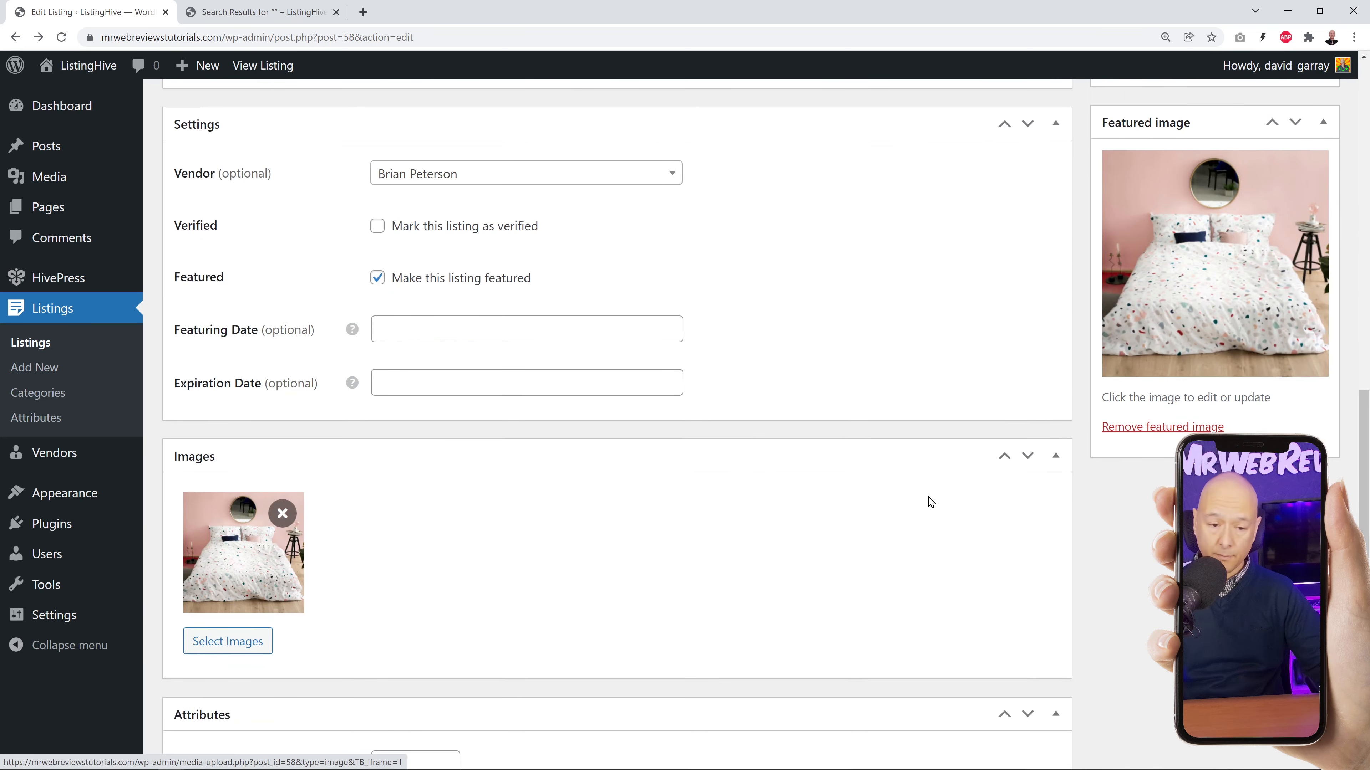
scroll(930, 502, down, 2)
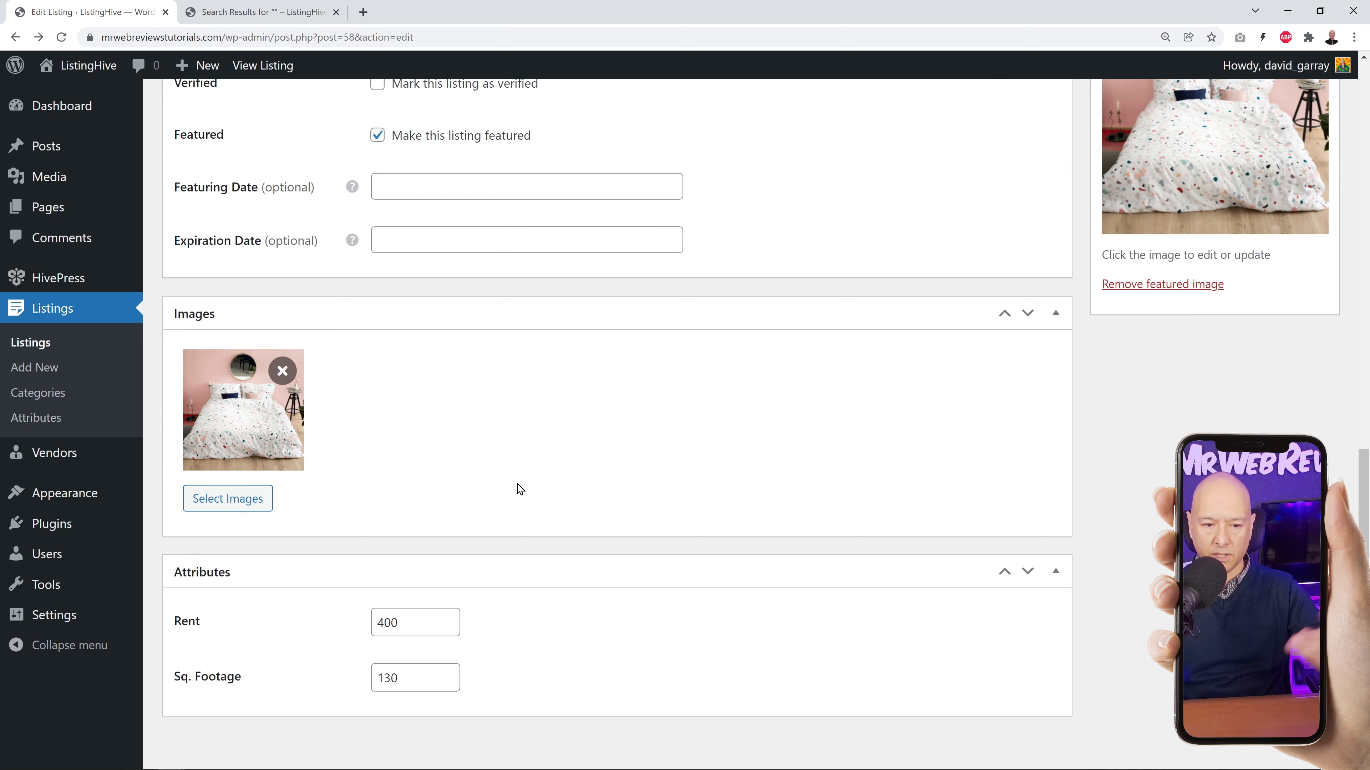
scroll(540, 483, down, 1)
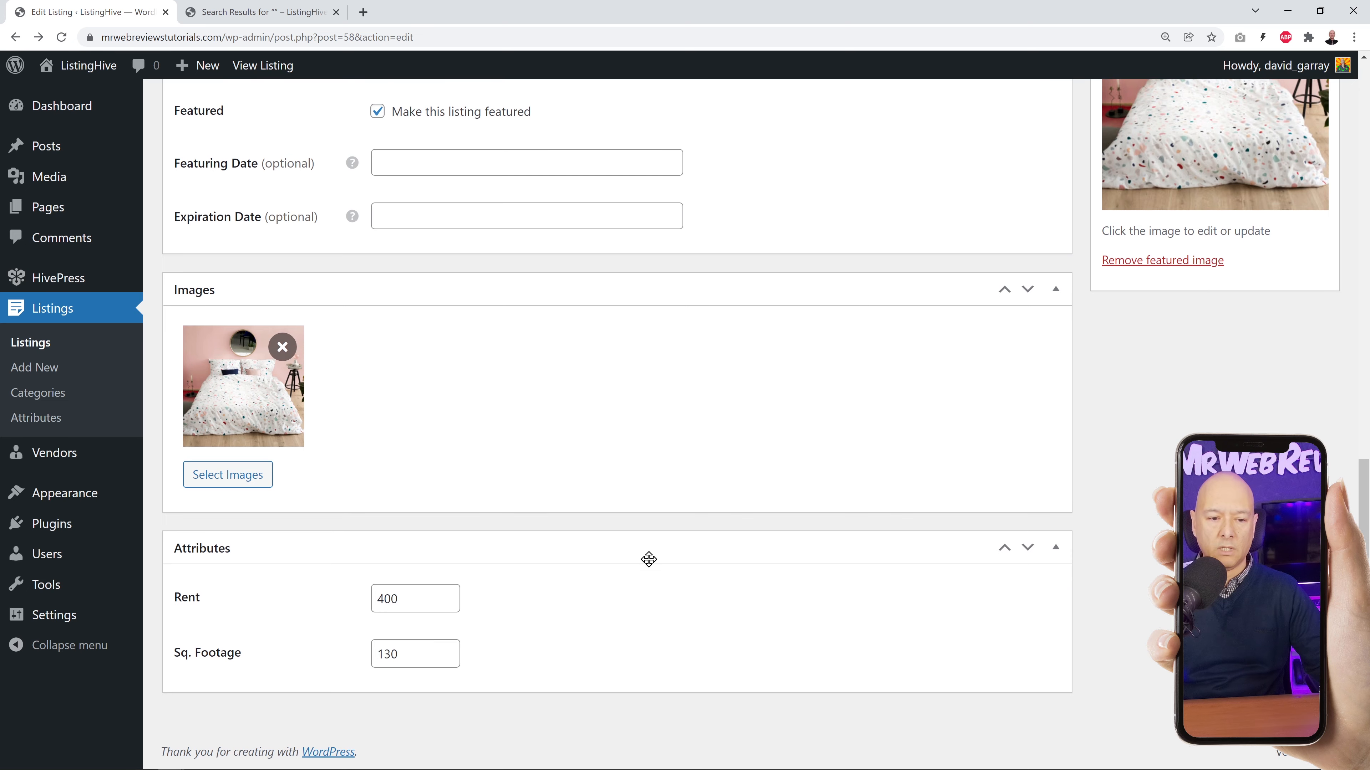
scroll(724, 571, up, 8)
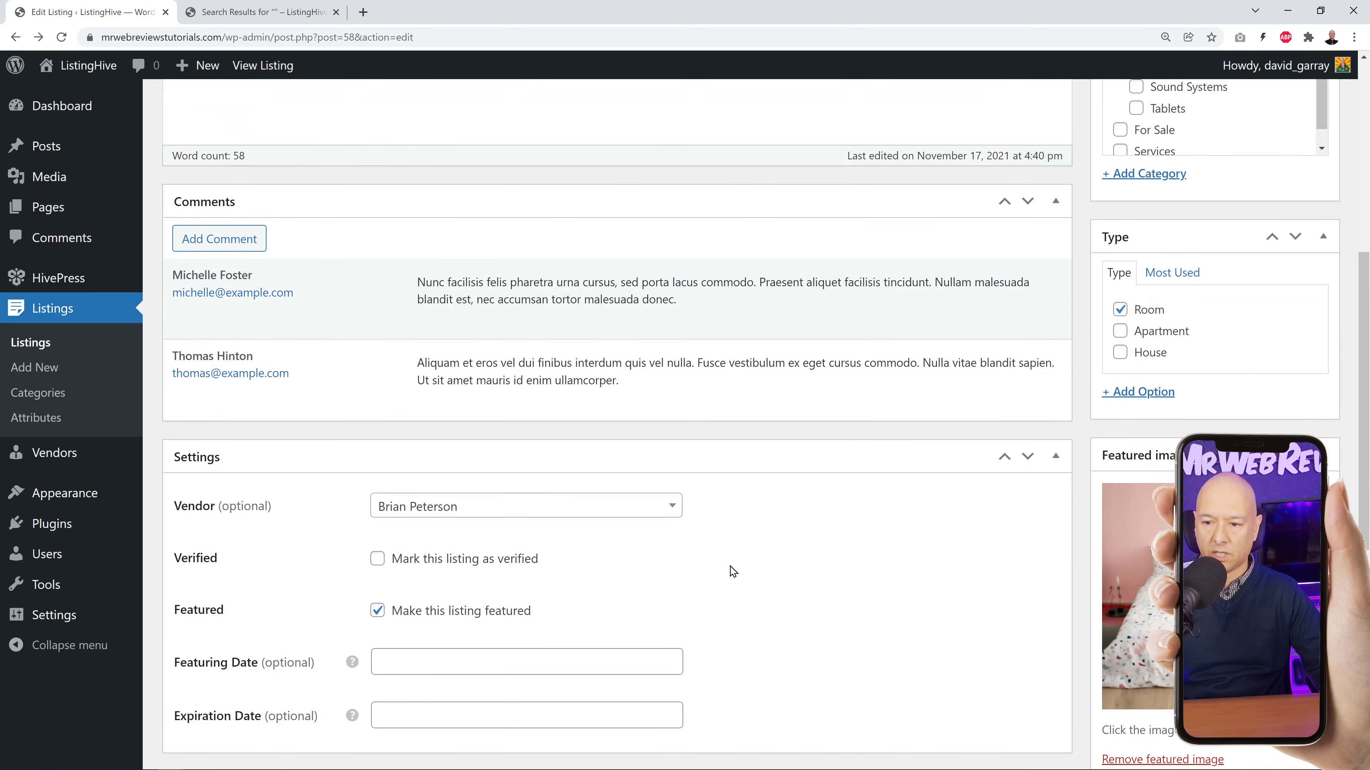
scroll(865, 516, up, 4)
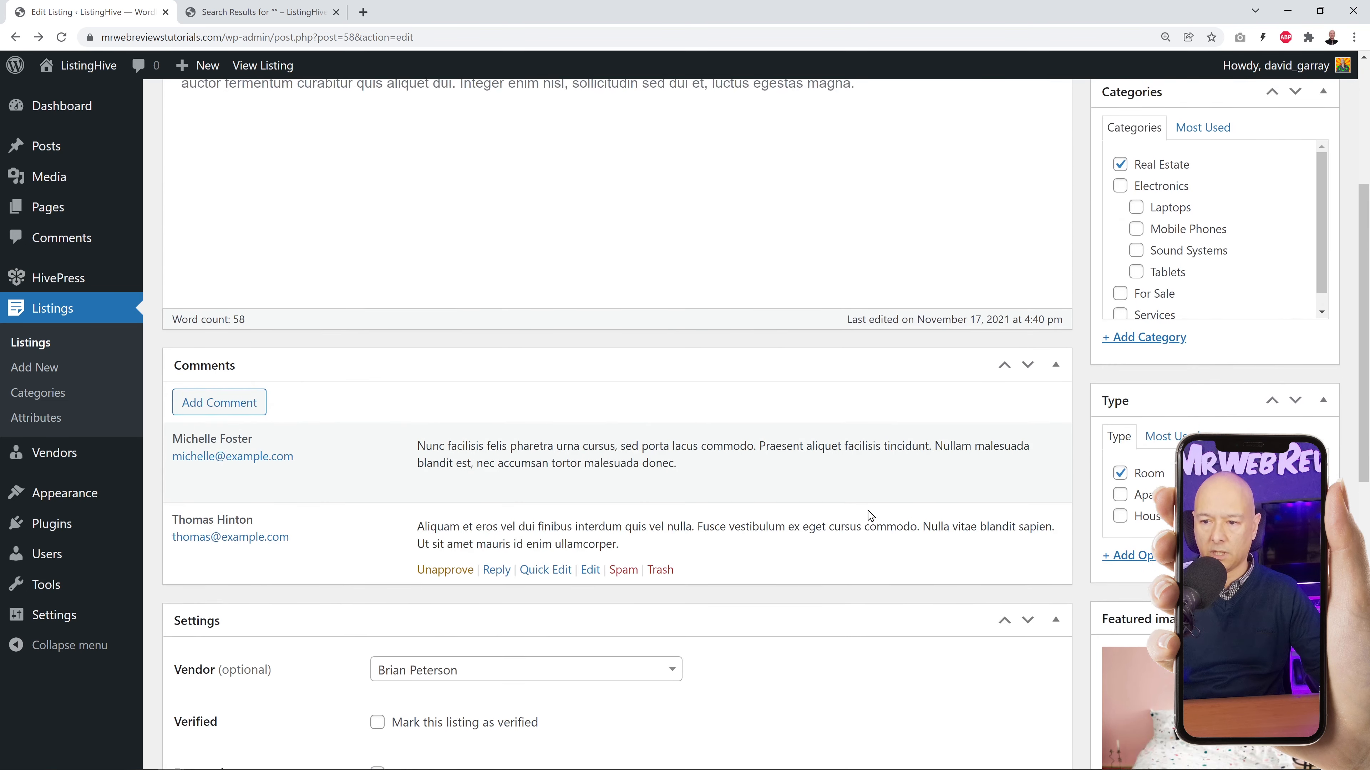
scroll(879, 411, down, 11)
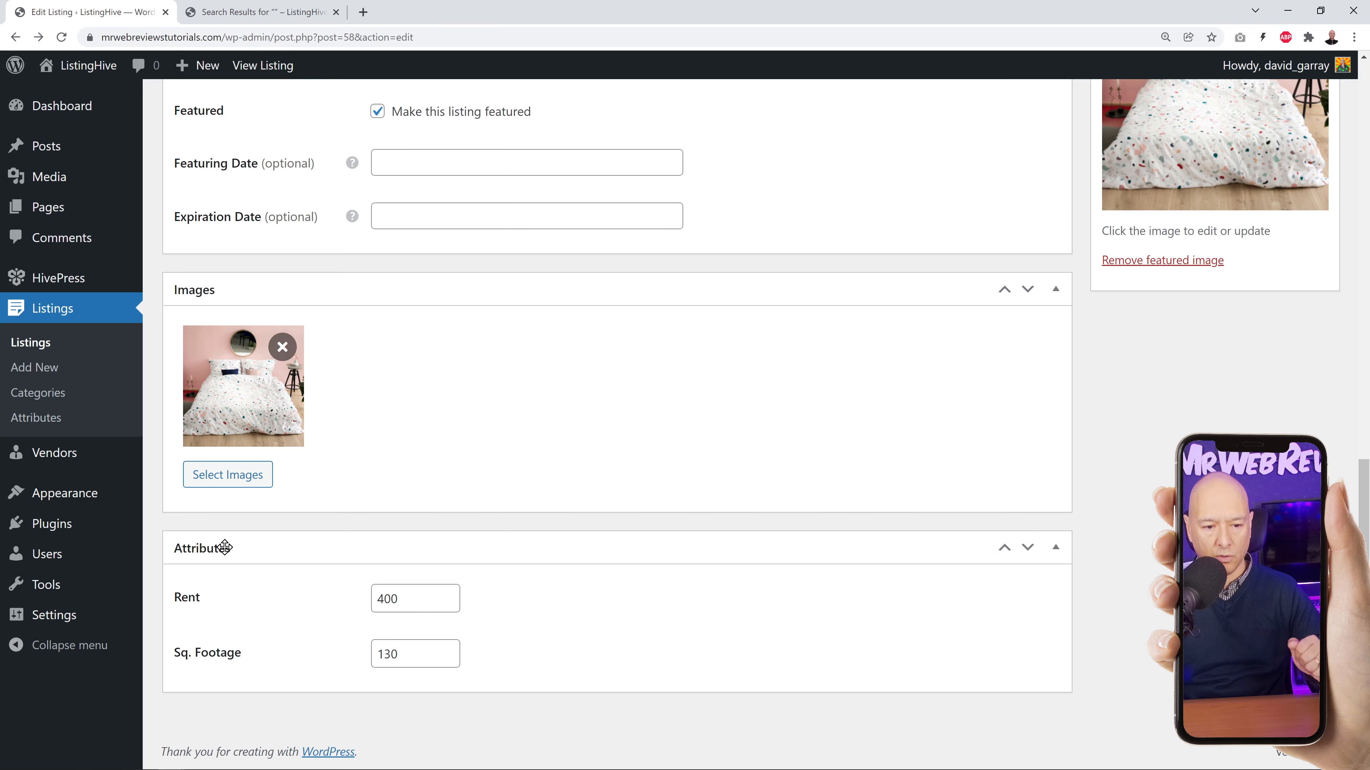
Switch the listing's category from Real Estate to Electronics with Laptops, update the listing, and check which attribute fields it offers.
scroll(722, 529, up, 8)
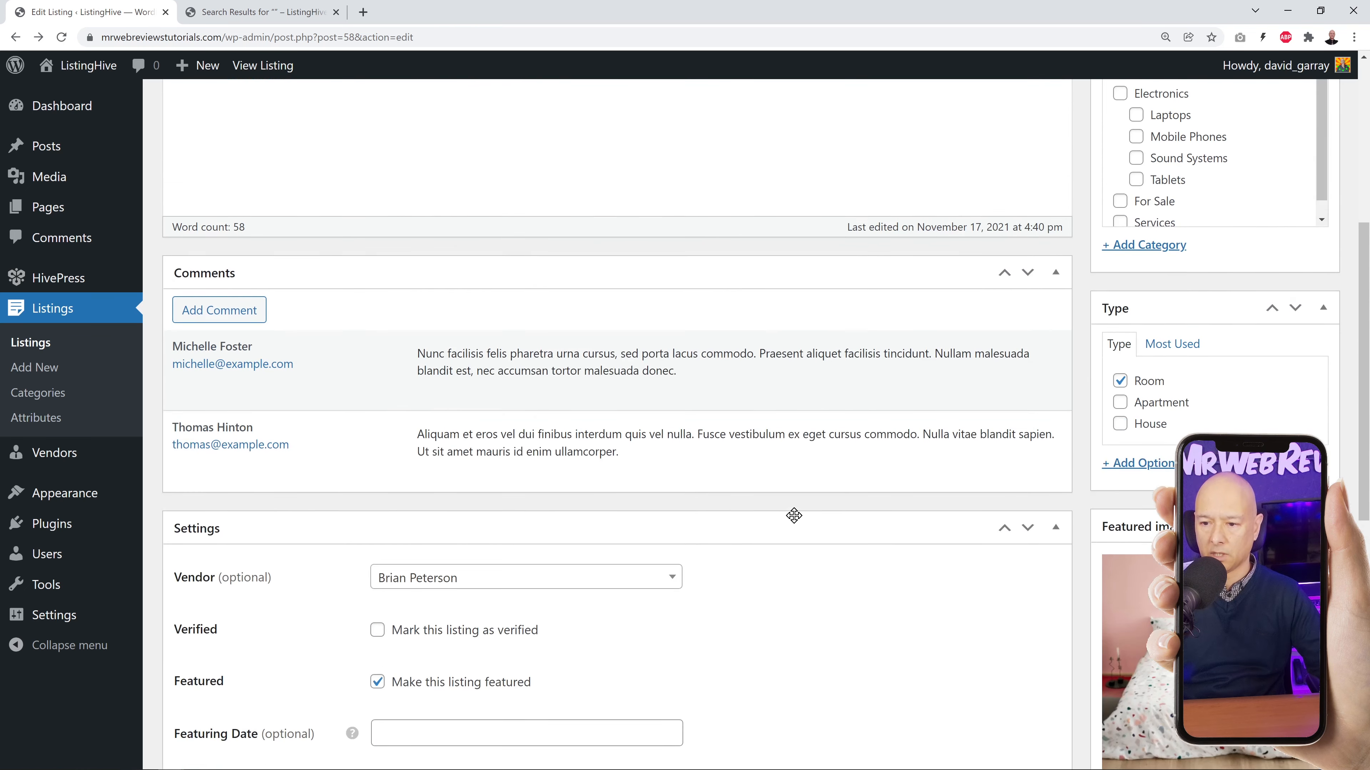
scroll(796, 522, up, 3)
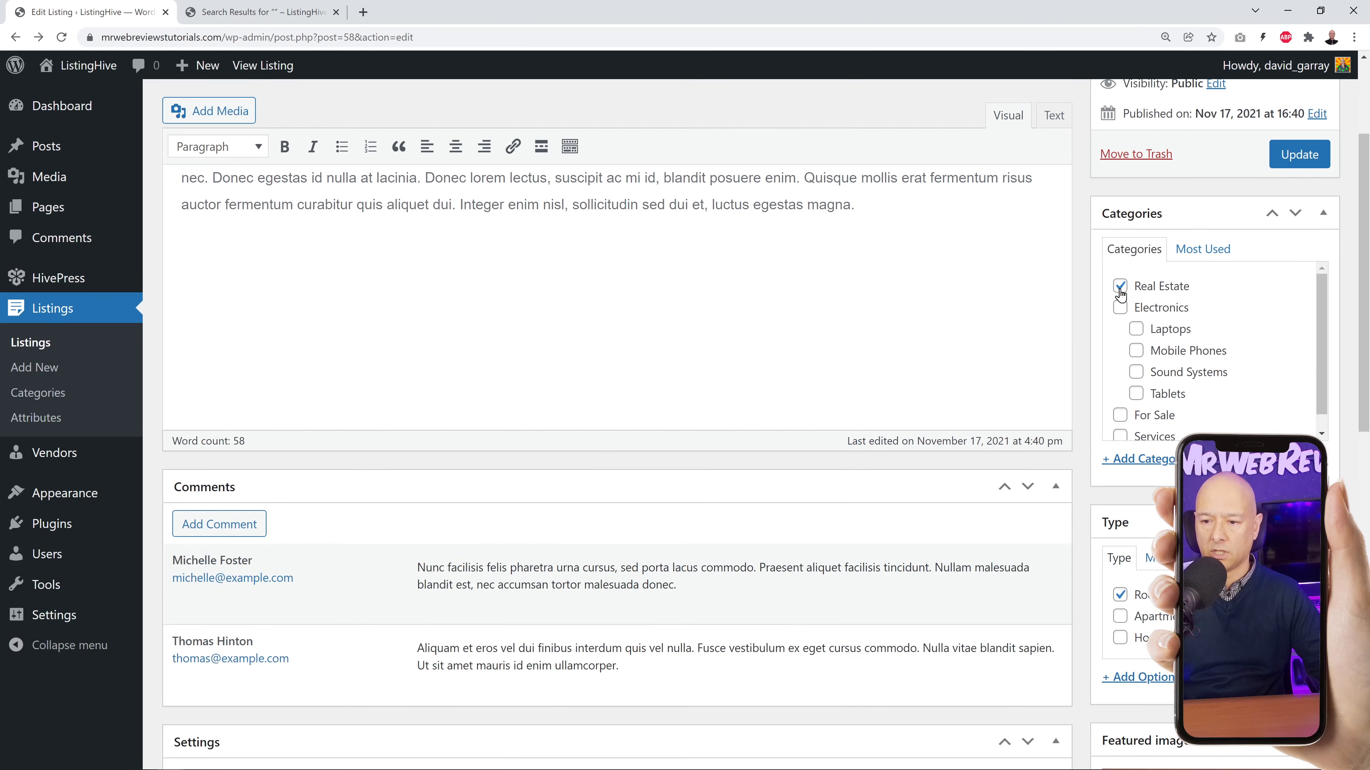
click(1120, 294)
click(1121, 308)
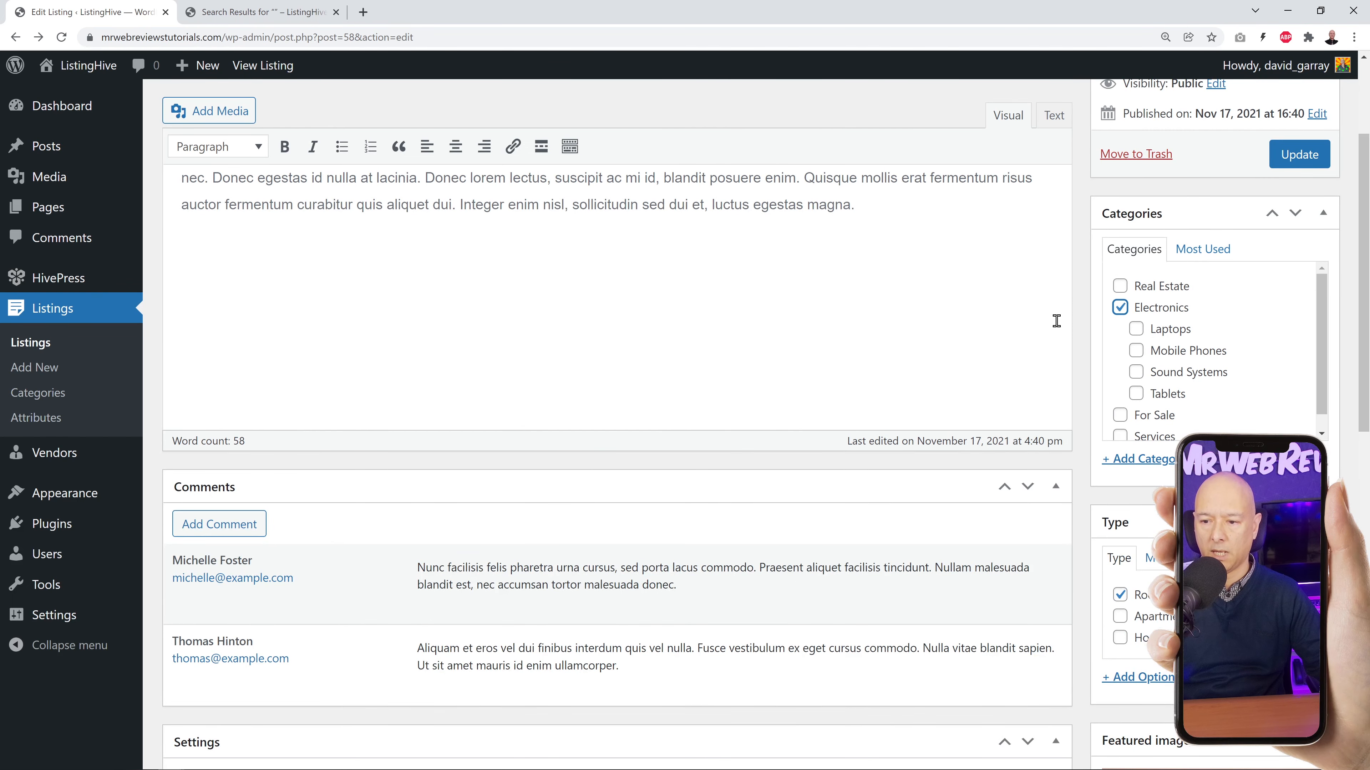
click(1136, 329)
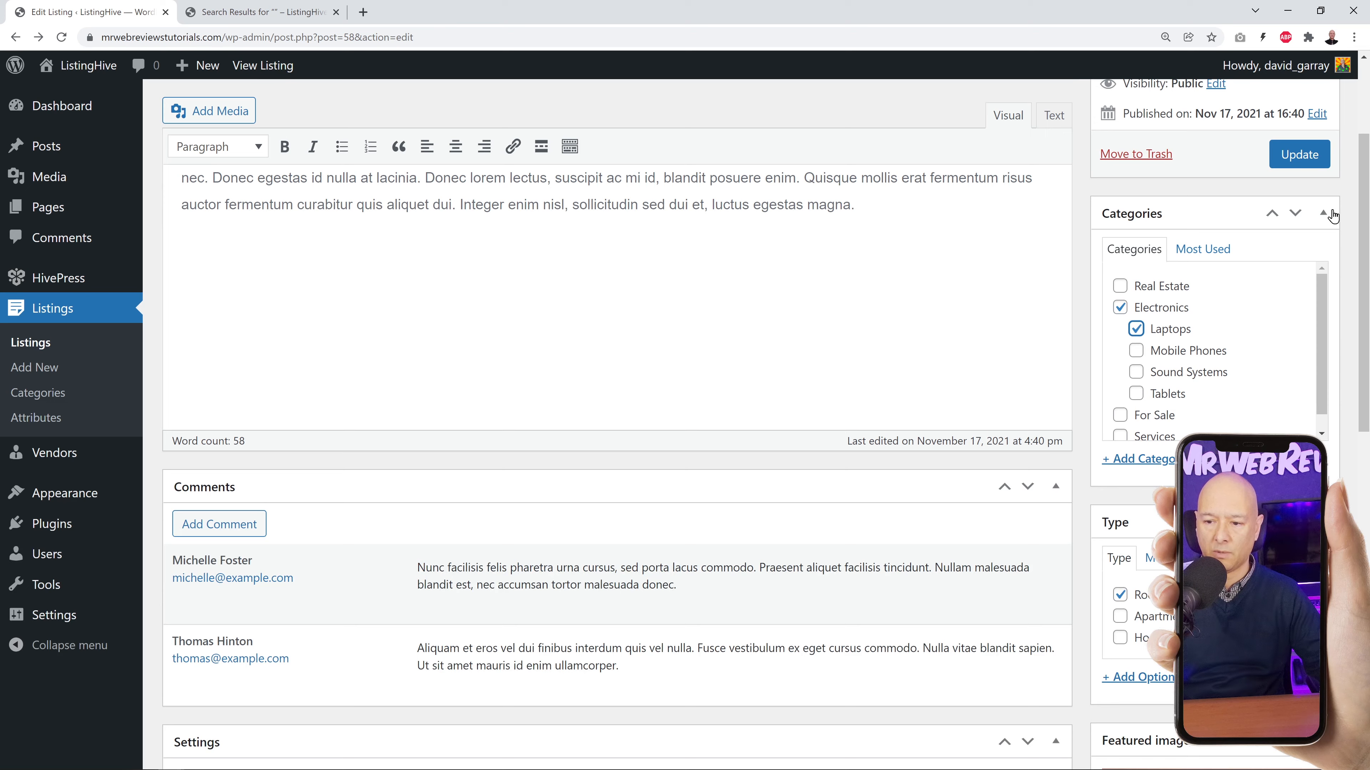
click(1297, 153)
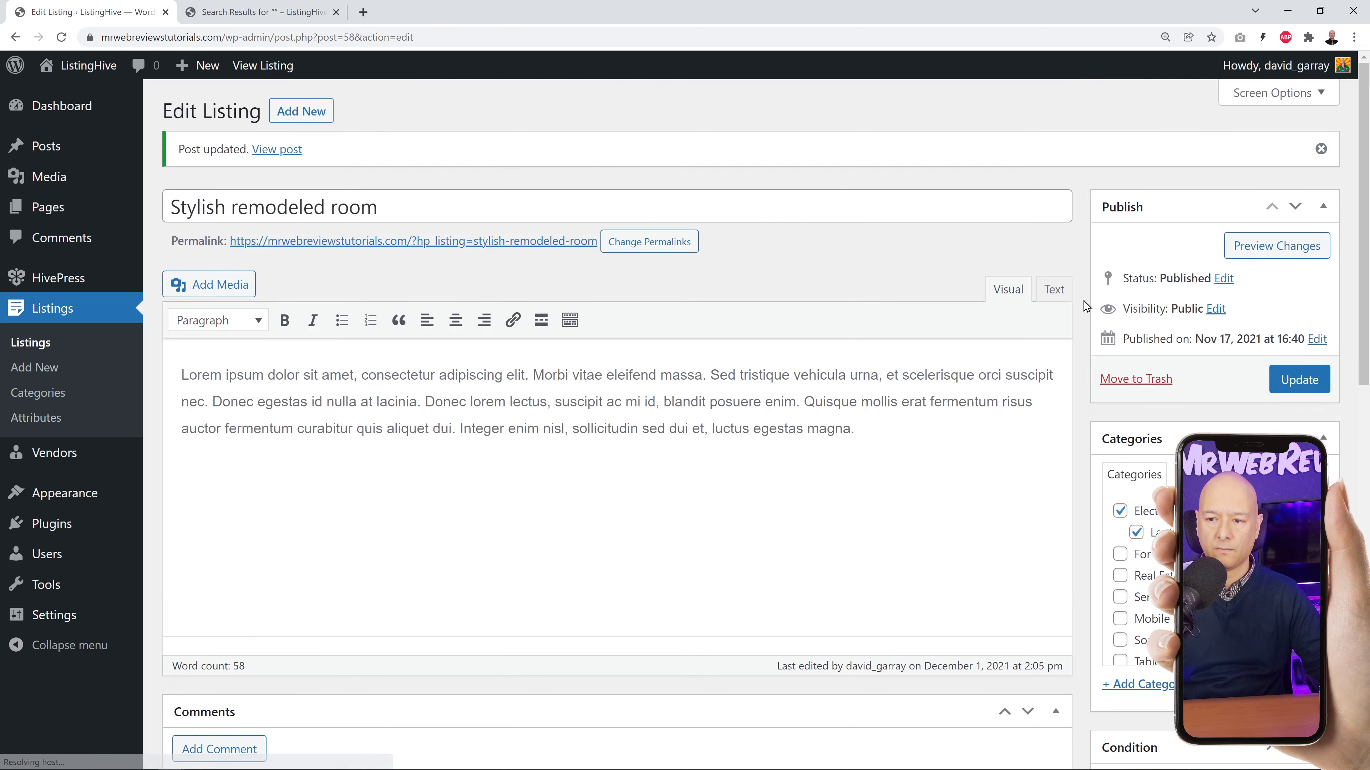
scroll(495, 388, down, 10)
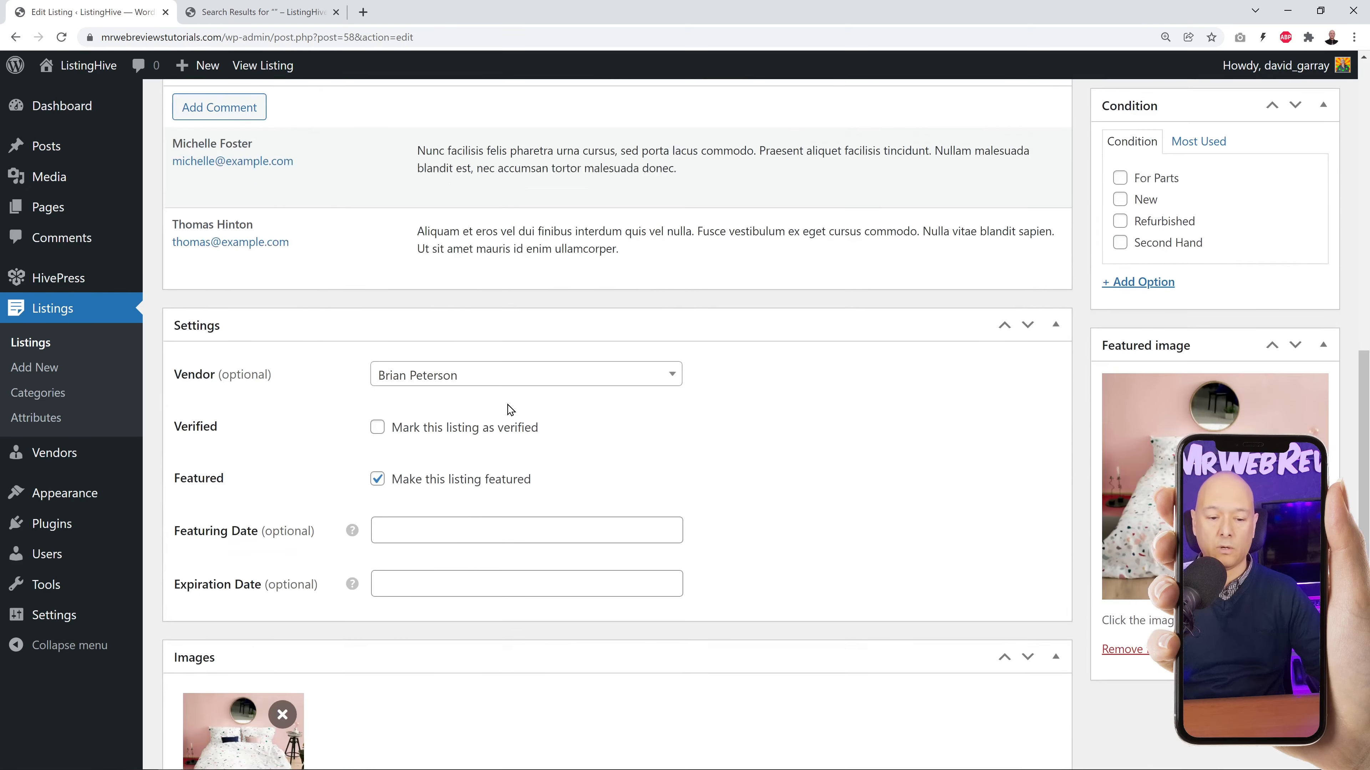
scroll(509, 410, down, 3)
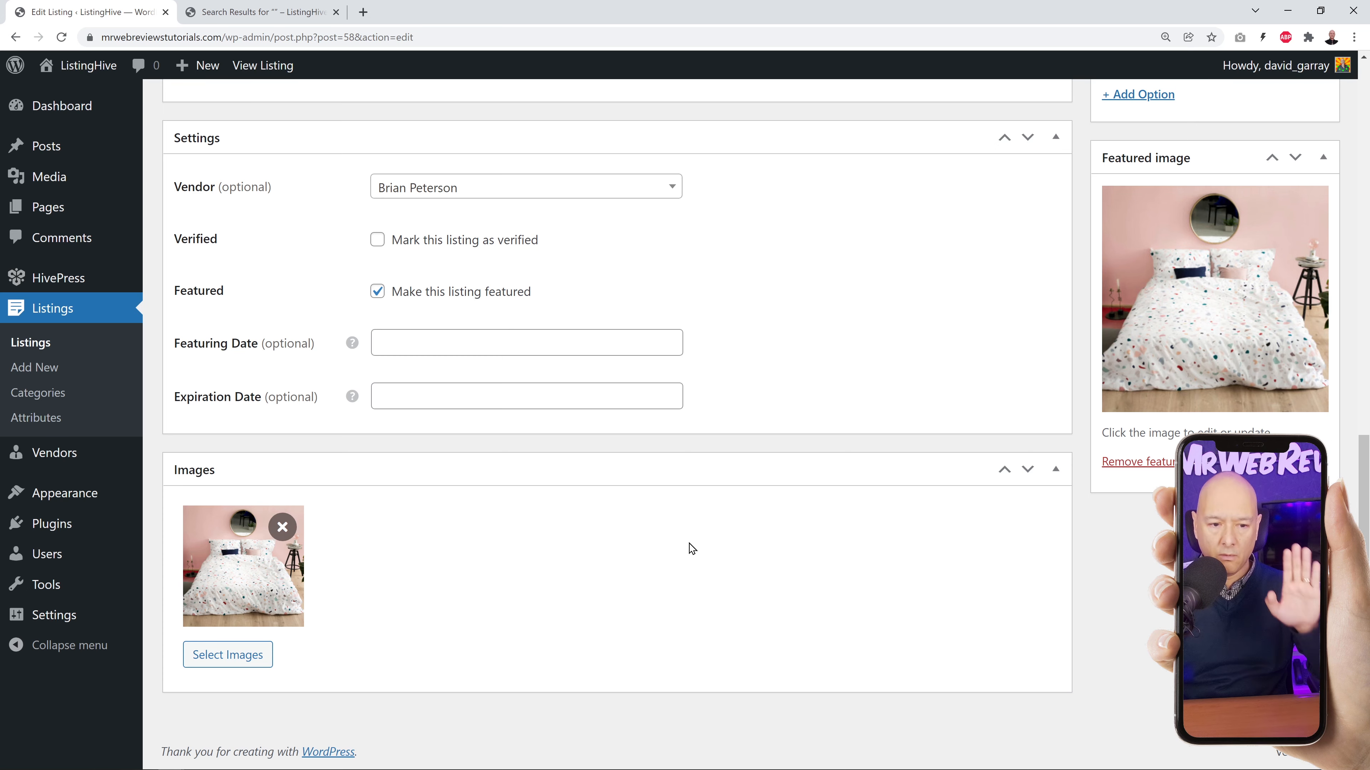
Restore the listing's category to Real Estate only, update the listing, and check its attribute fields.
scroll(950, 498, up, 10)
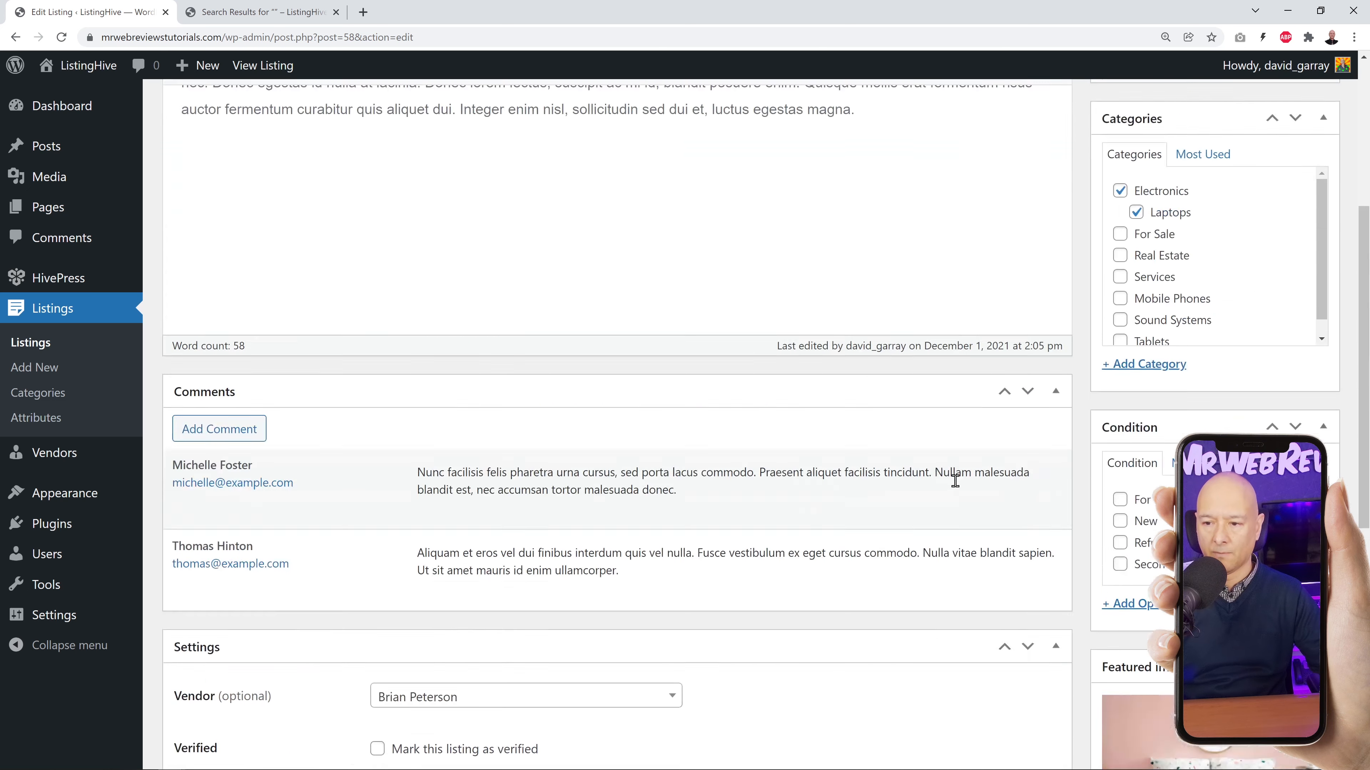
click(1120, 323)
click(1137, 345)
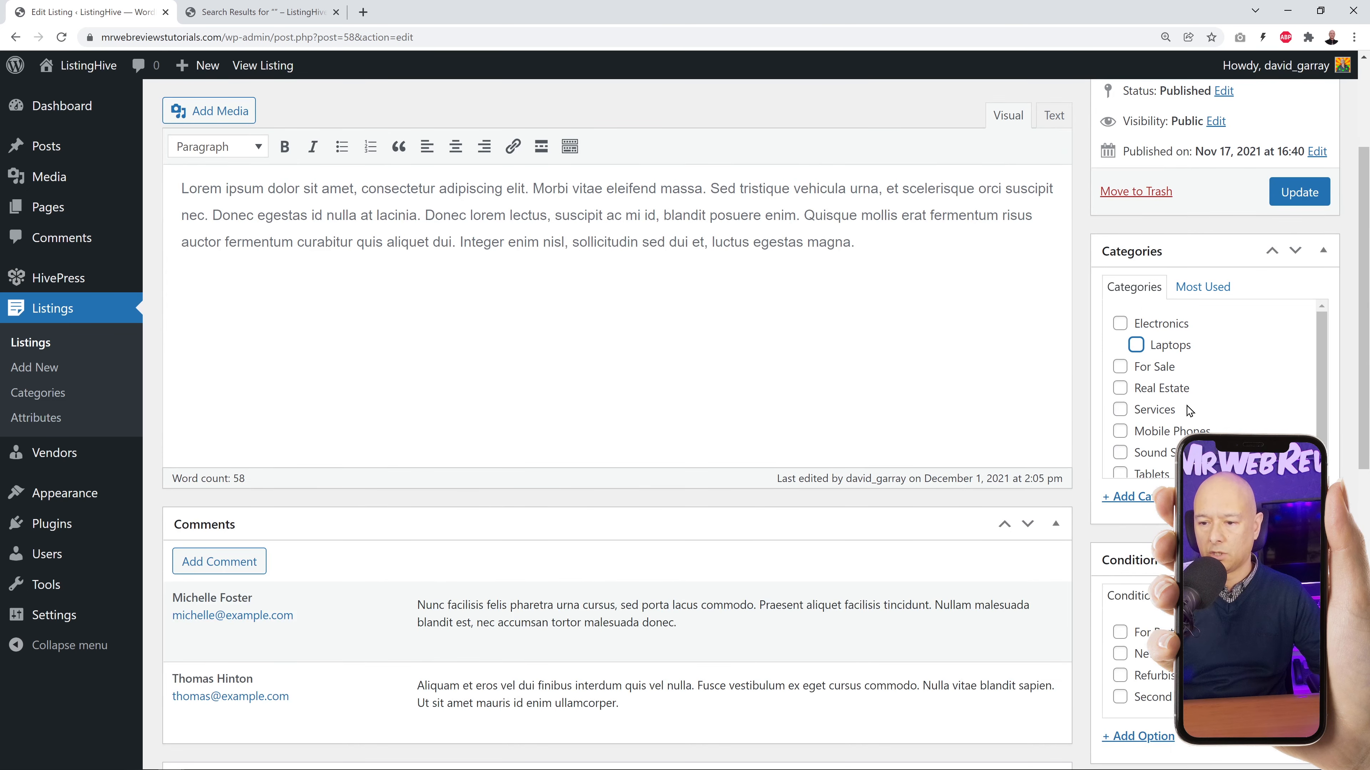
click(1120, 388)
click(1309, 198)
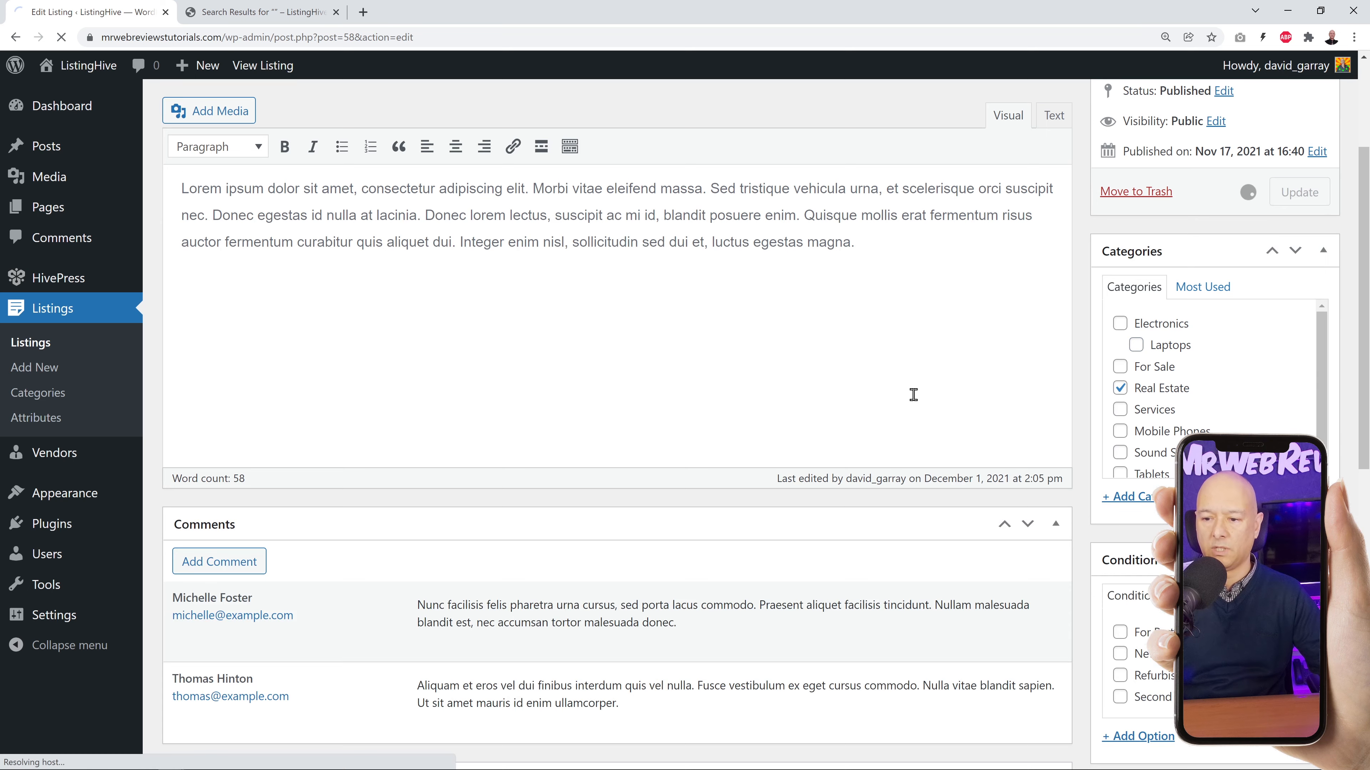
scroll(897, 392, down, 10)
scroll(897, 392, down, 7)
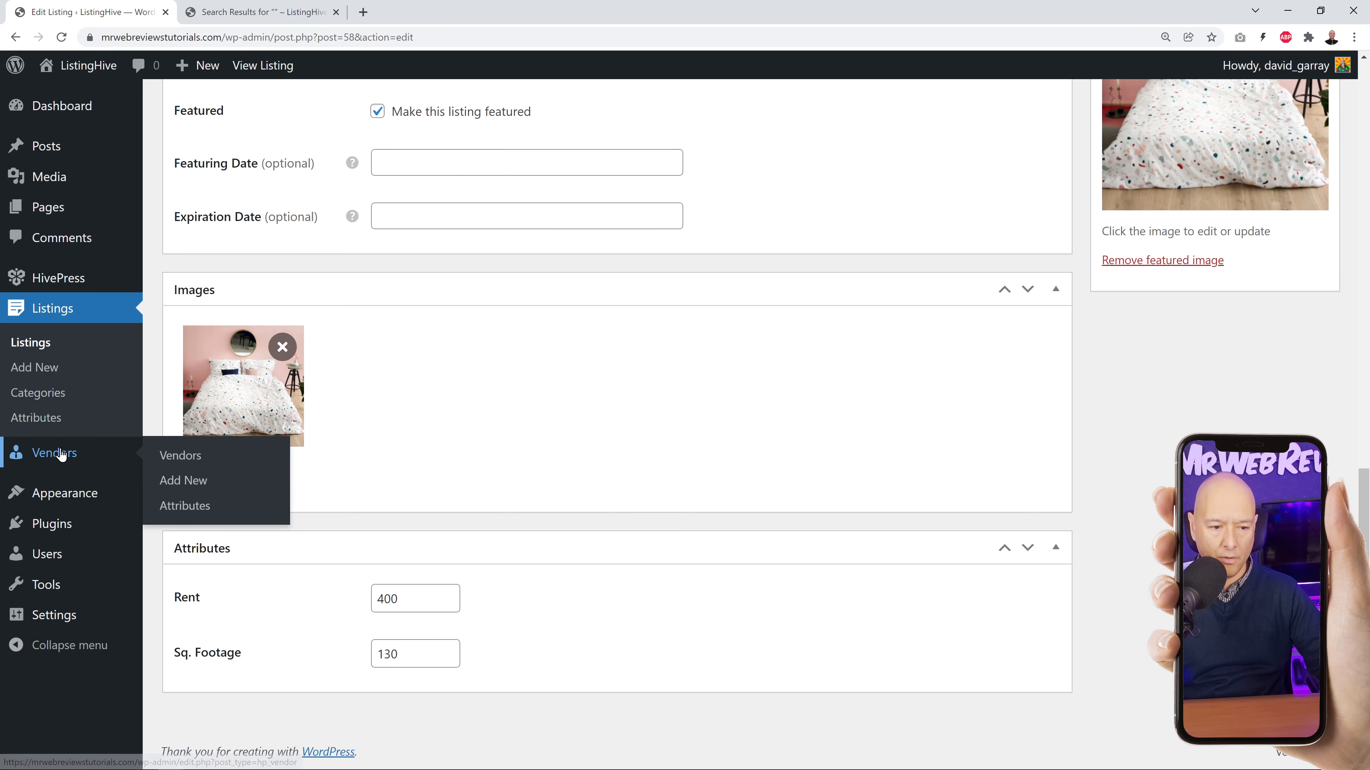
View the vendors list and the vendor attributes page, and check the Top Categories on the site's front page.
click(74, 454)
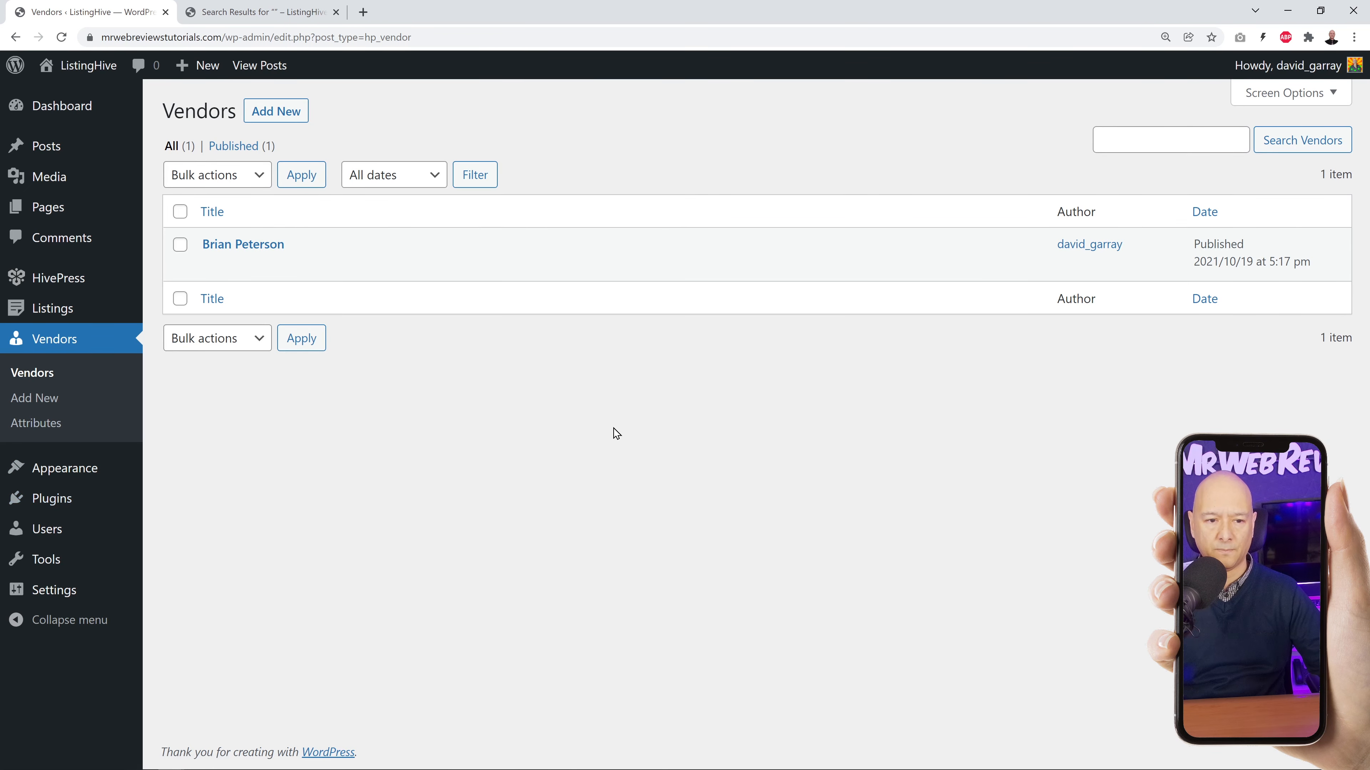
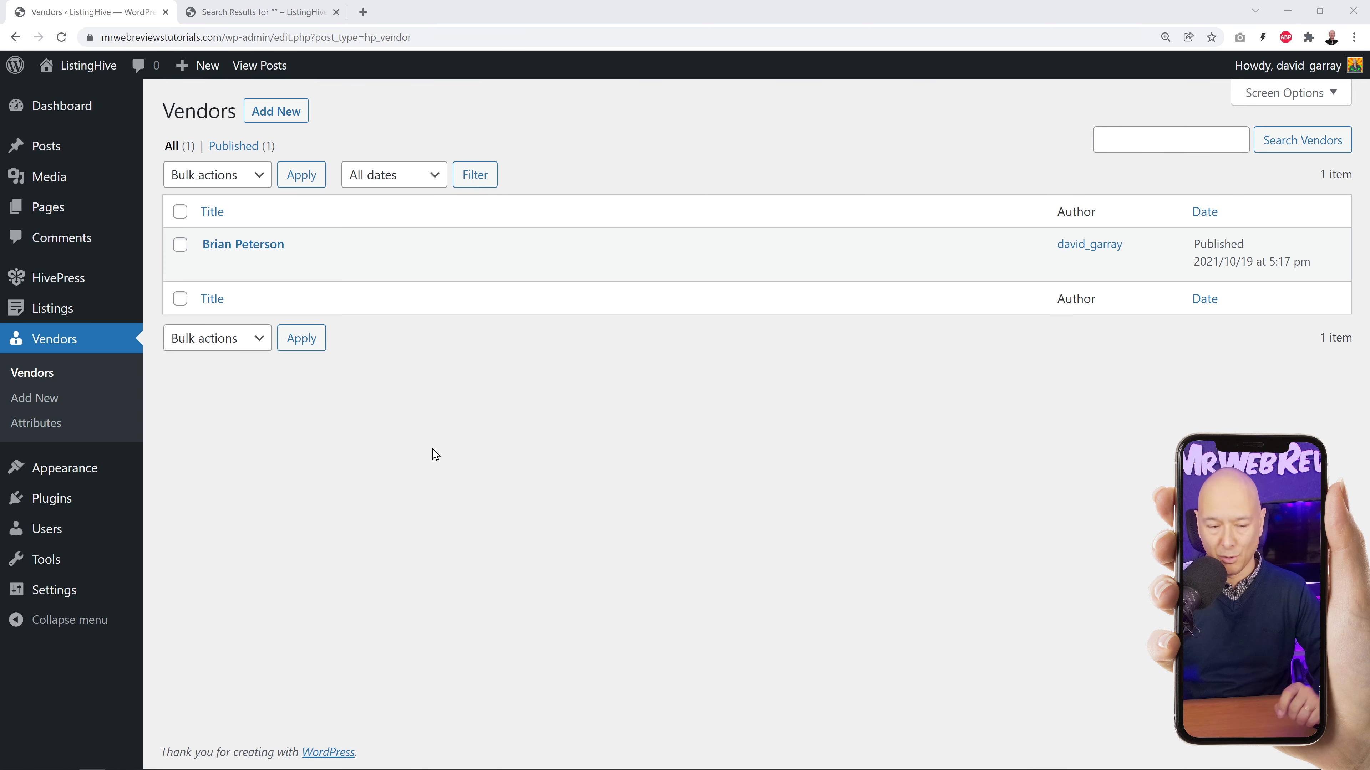
click(49, 425)
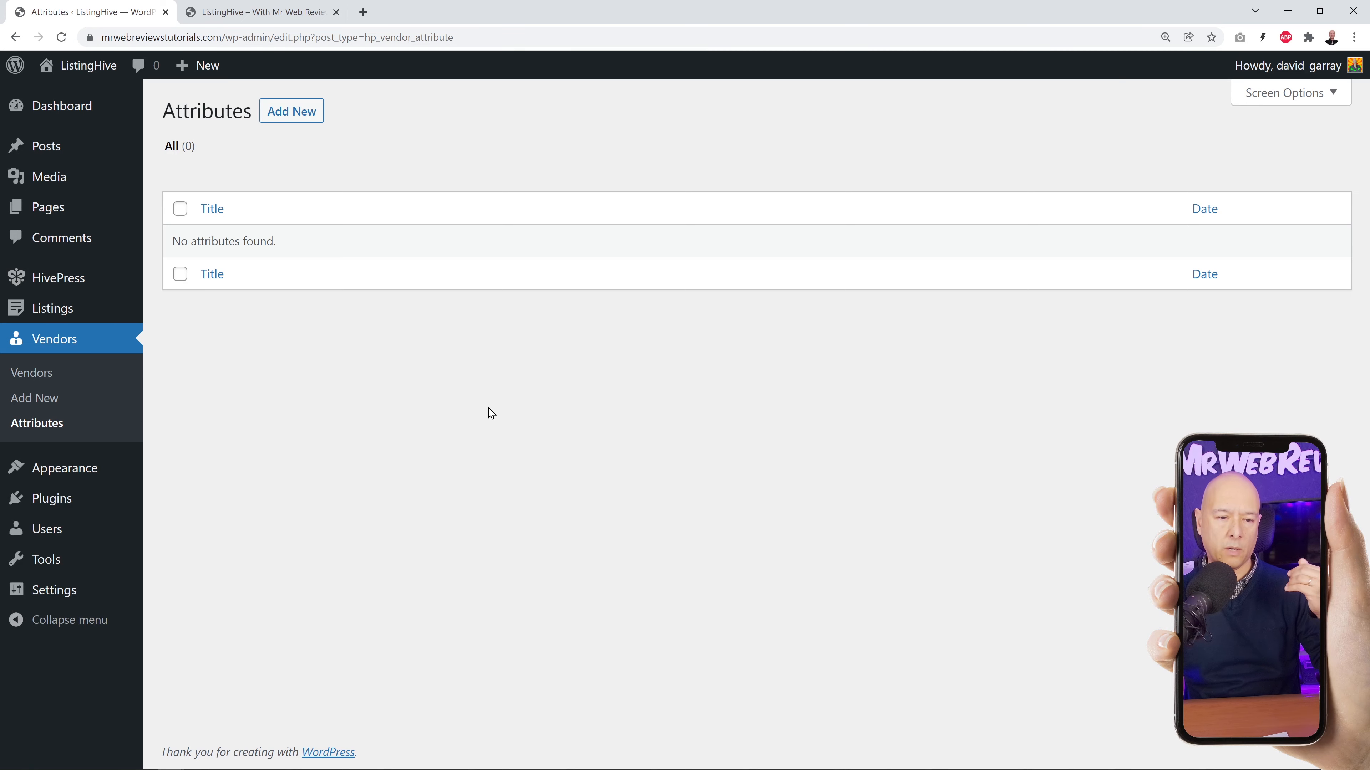
click(258, 12)
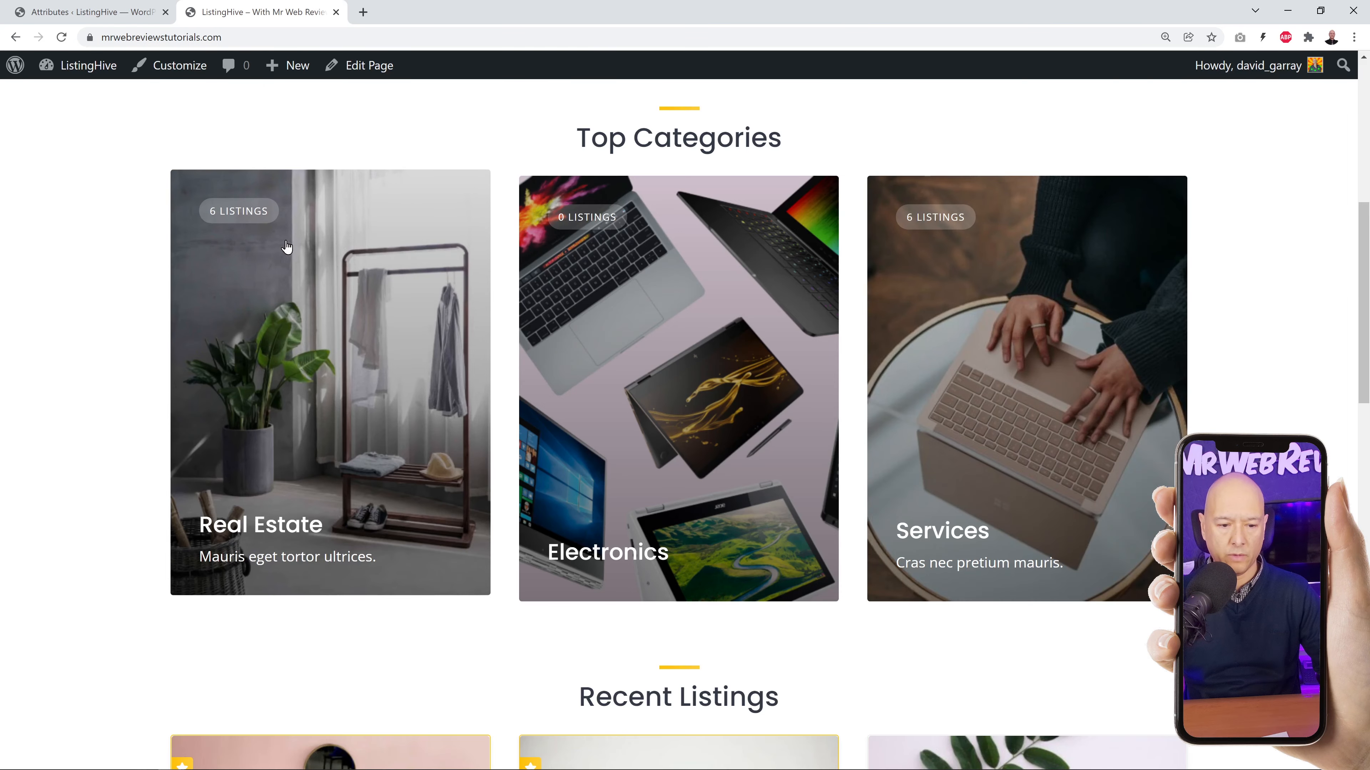
click(119, 15)
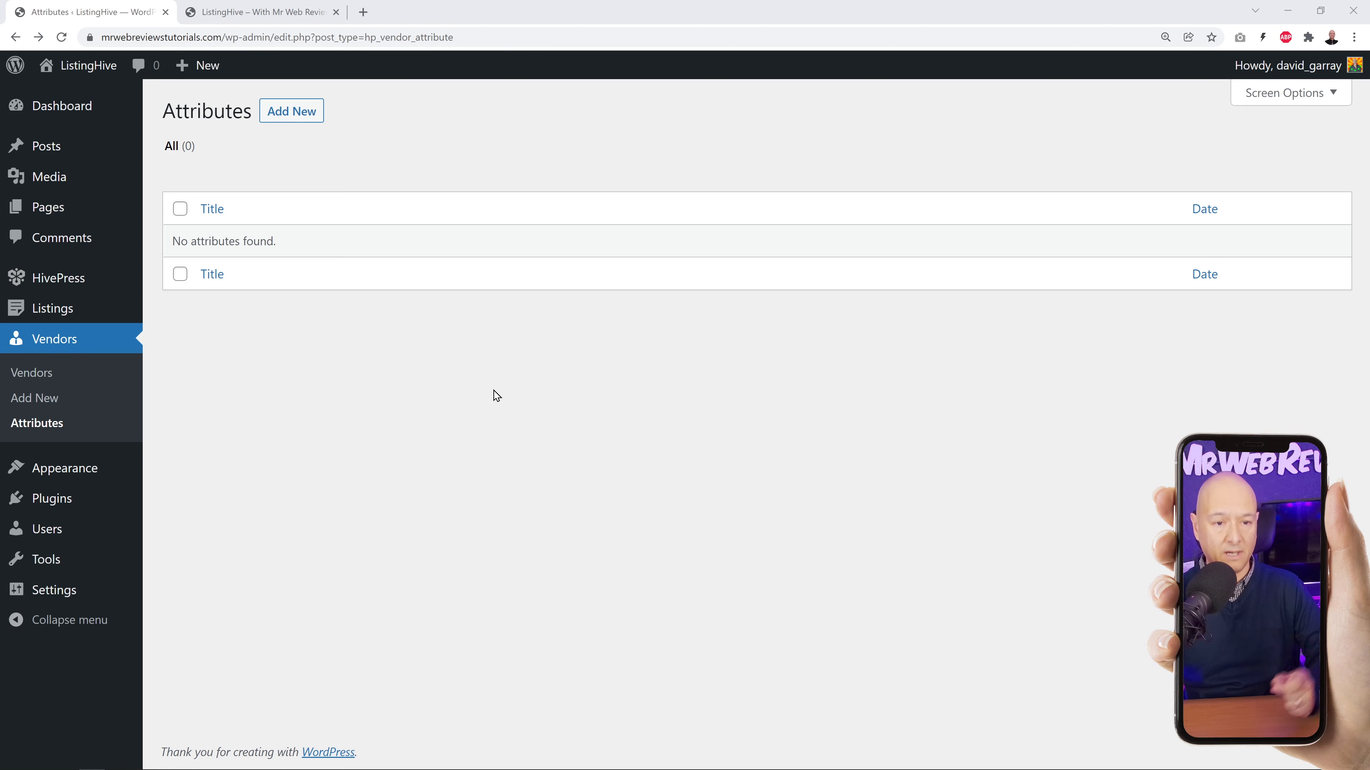
Start a new vendor attribute titled Licence Type with front-end editing allowed and Radio Buttons as its editing field type.
click(308, 111)
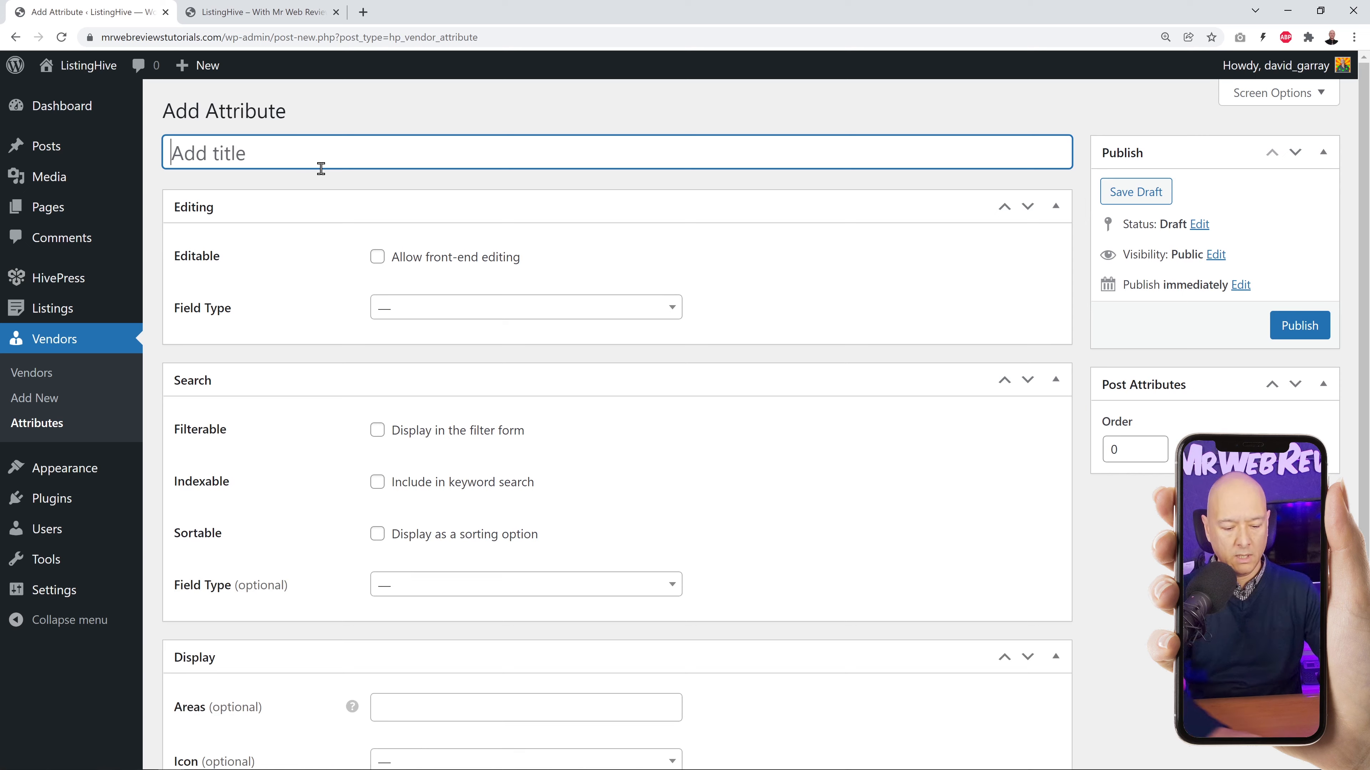
text(Lice)
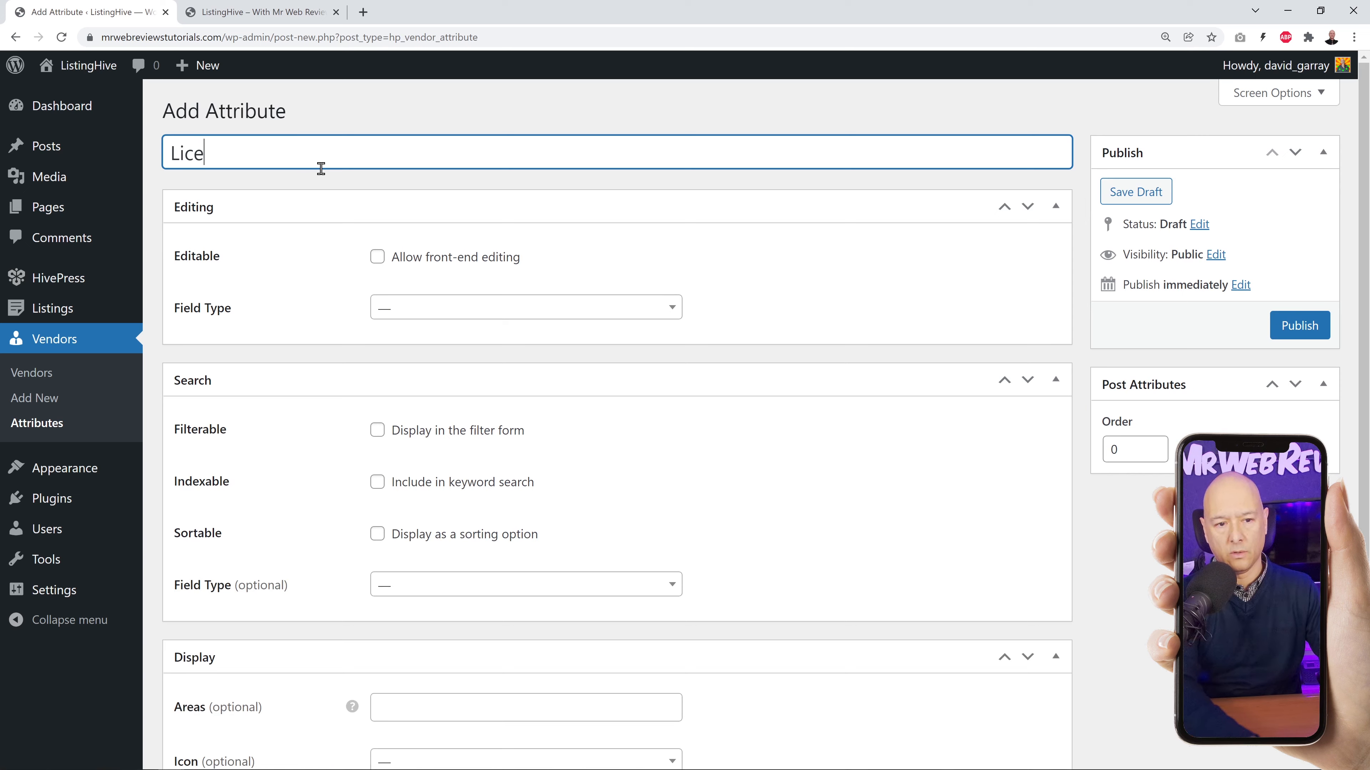
text(nce Type)
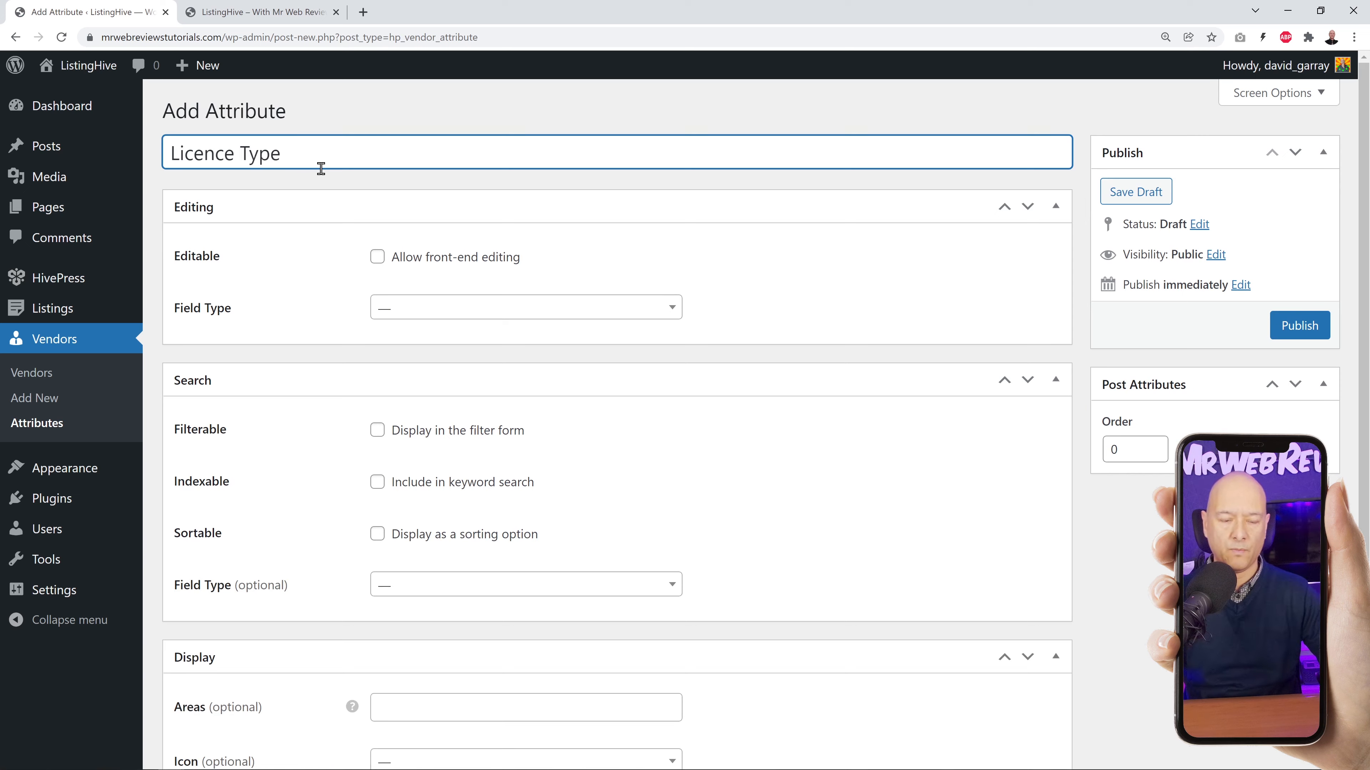
click(377, 257)
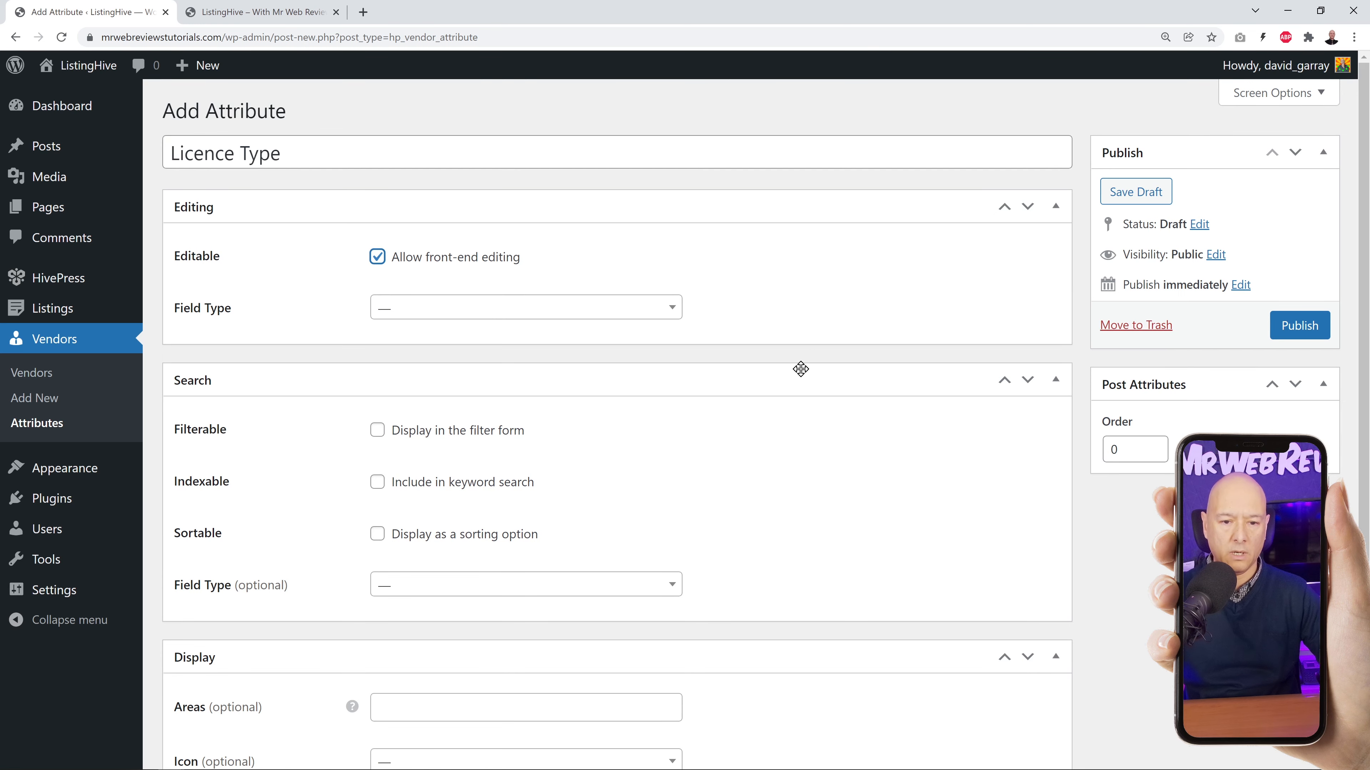
click(672, 307)
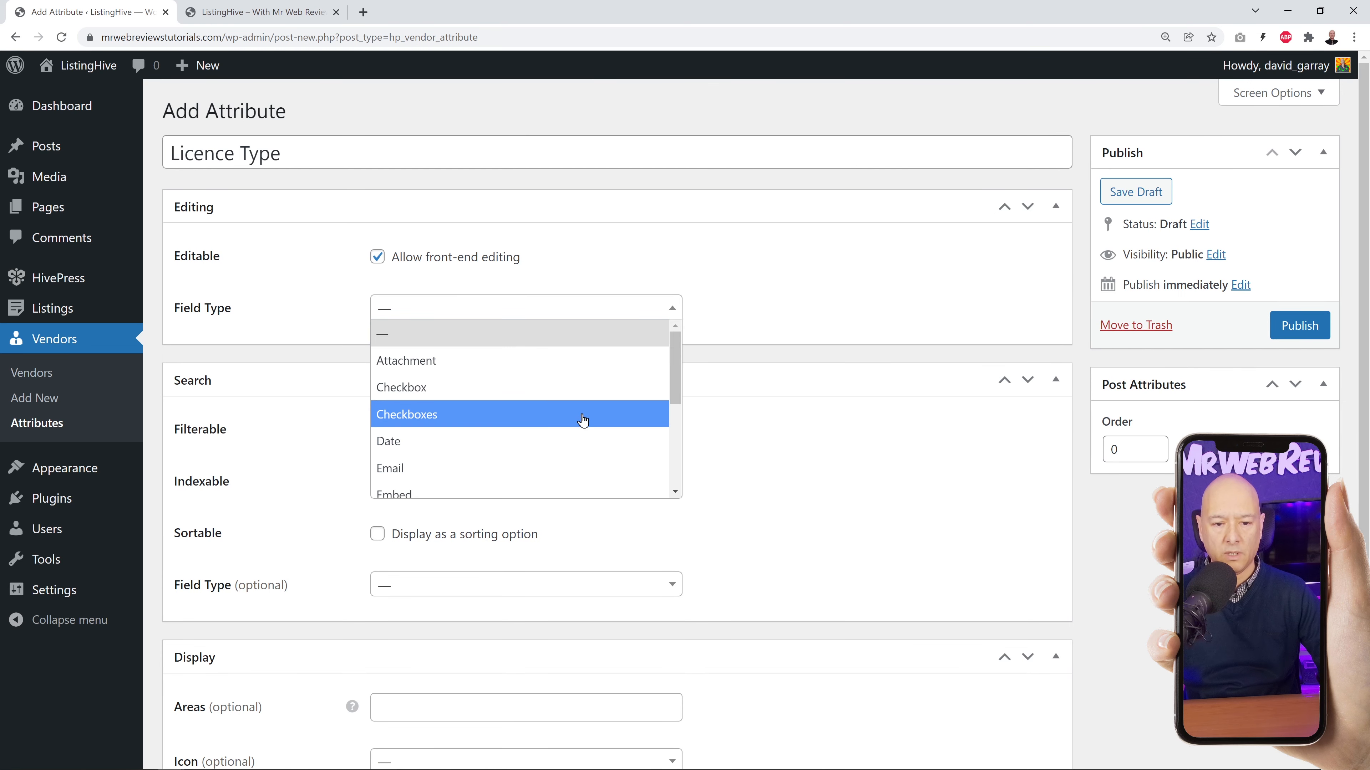
scroll(533, 432, down, 3)
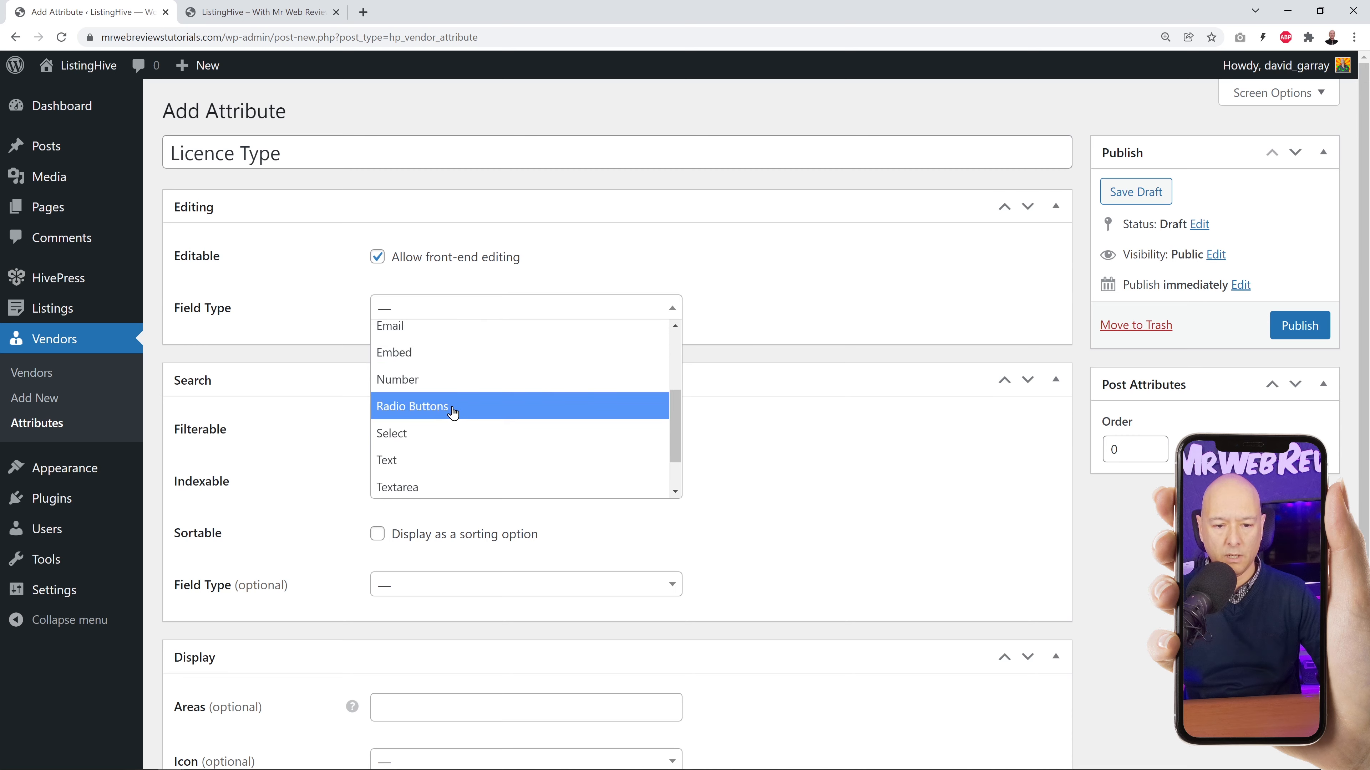
click(455, 402)
Make the attribute filterable, indexable and sortable, and set its search field type to Radio Buttons.
scroll(810, 426, down, 2)
click(377, 287)
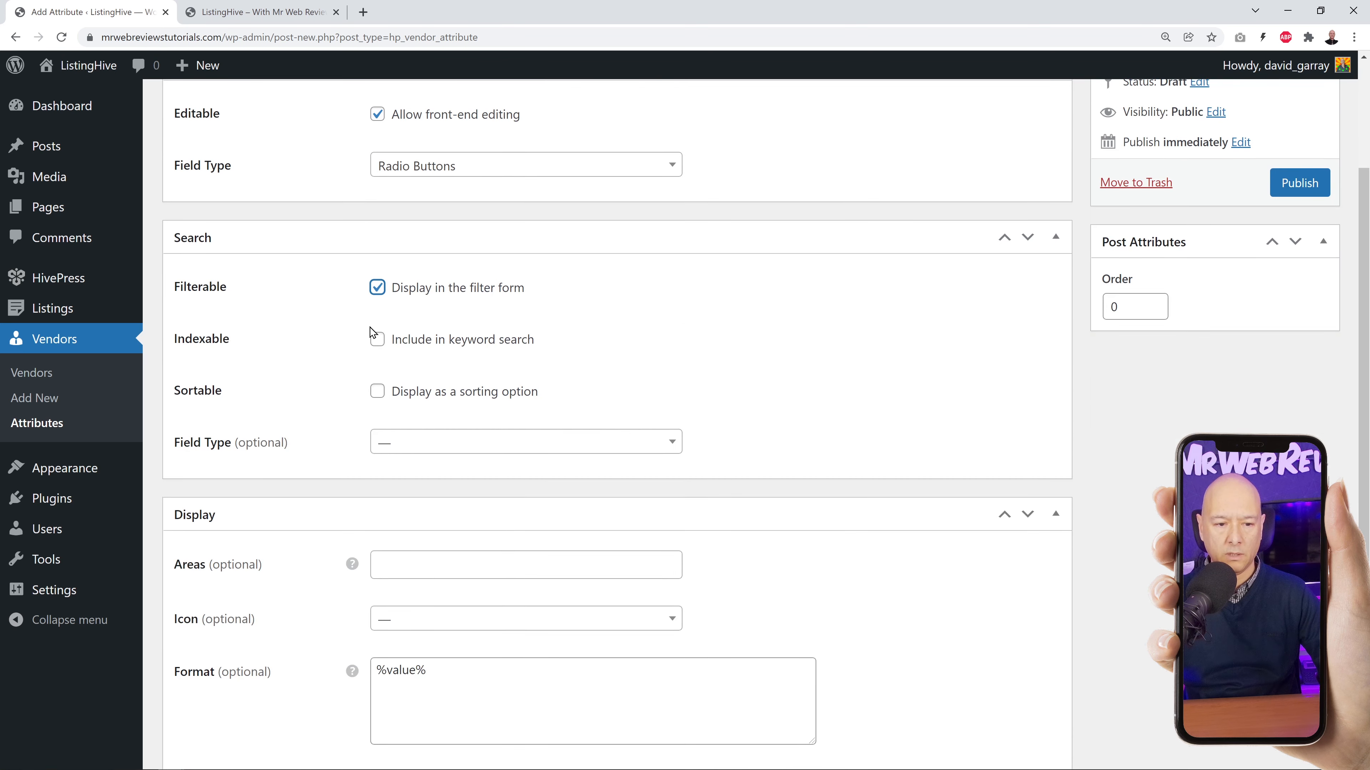
click(377, 339)
click(377, 391)
click(669, 442)
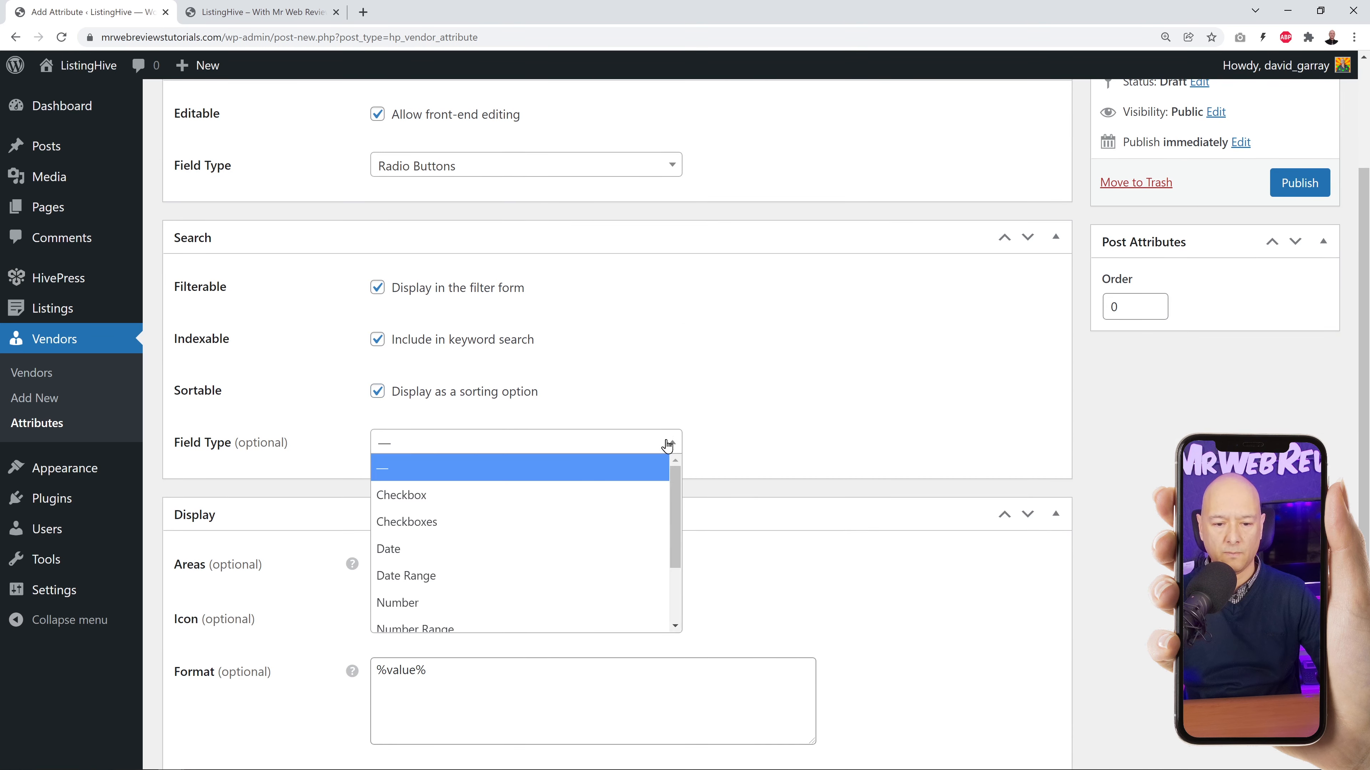
scroll(498, 566, down, 2)
click(499, 569)
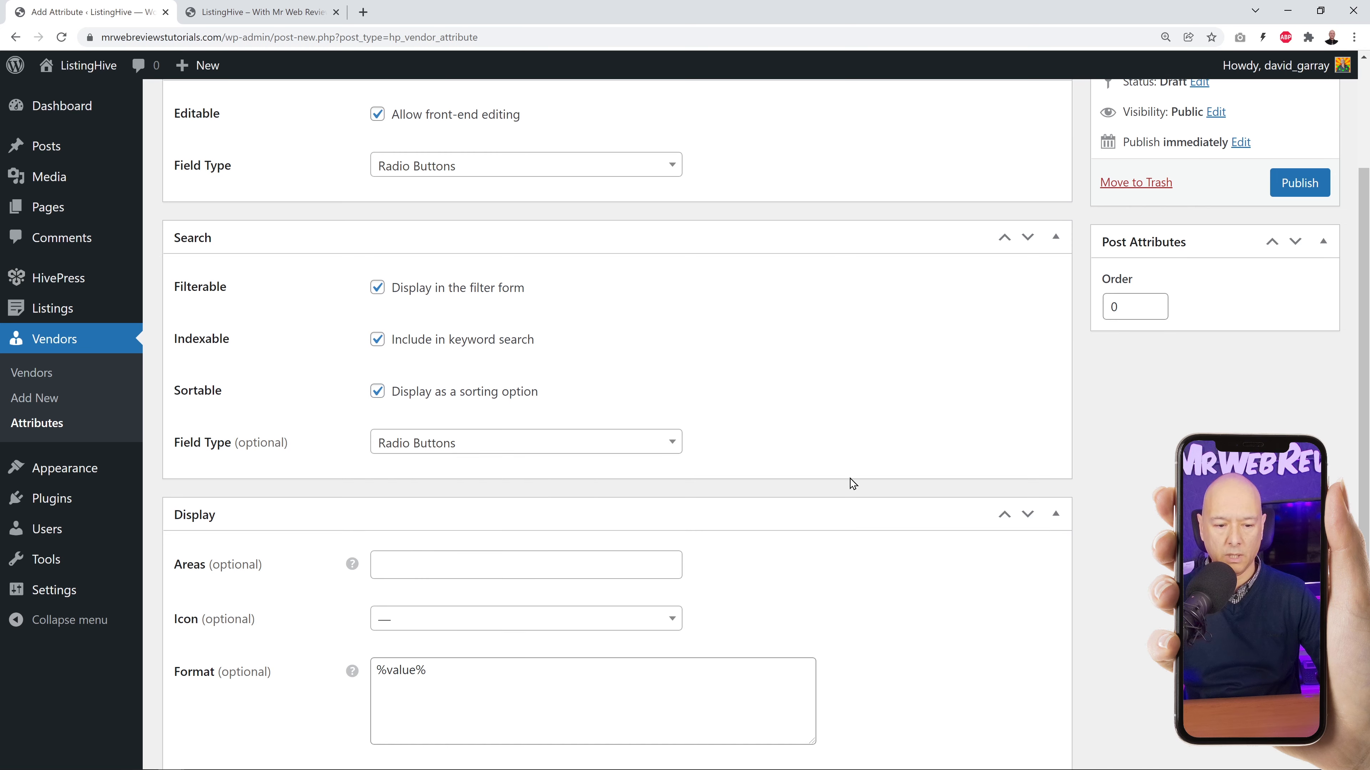
Set the Licence Type attribute's display icon to house-user and publish the attribute.
scroll(852, 483, down, 2)
click(668, 541)
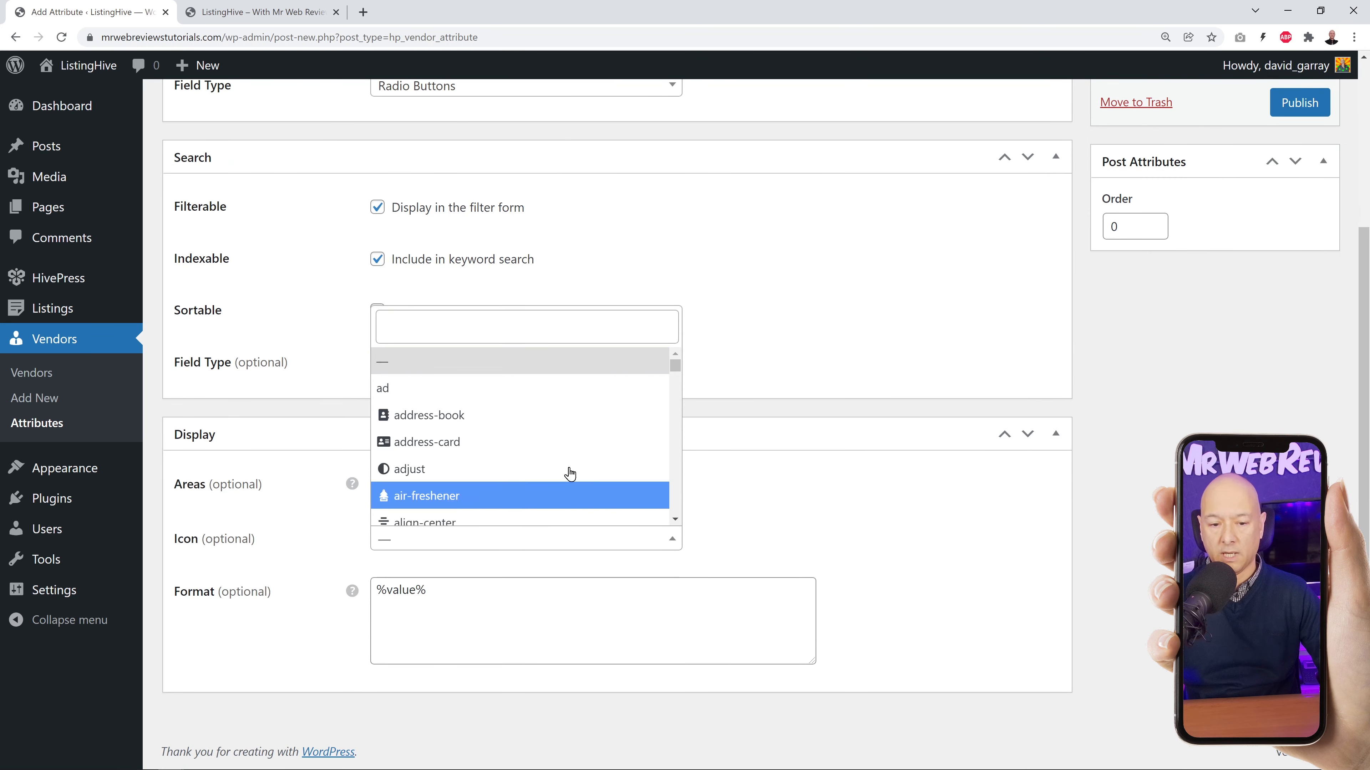
click(509, 324)
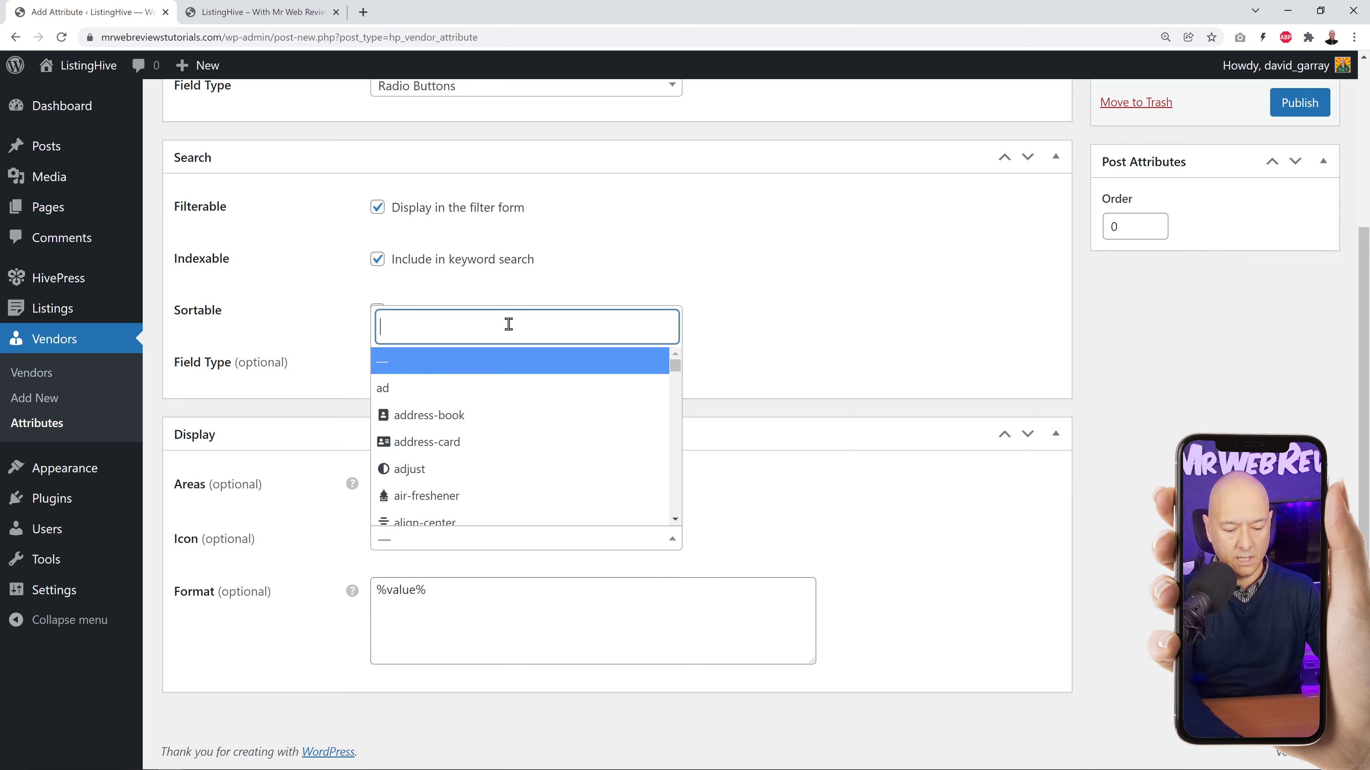
text(house)
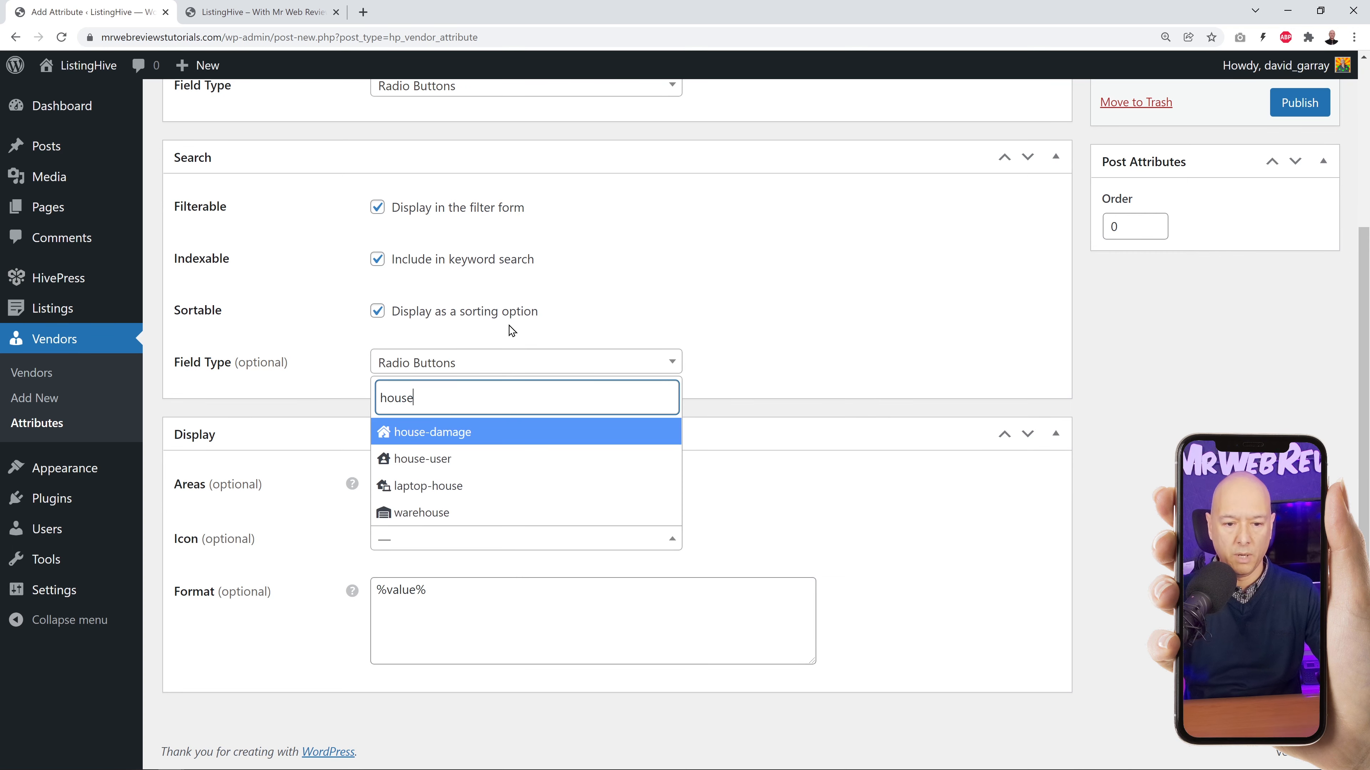
click(465, 458)
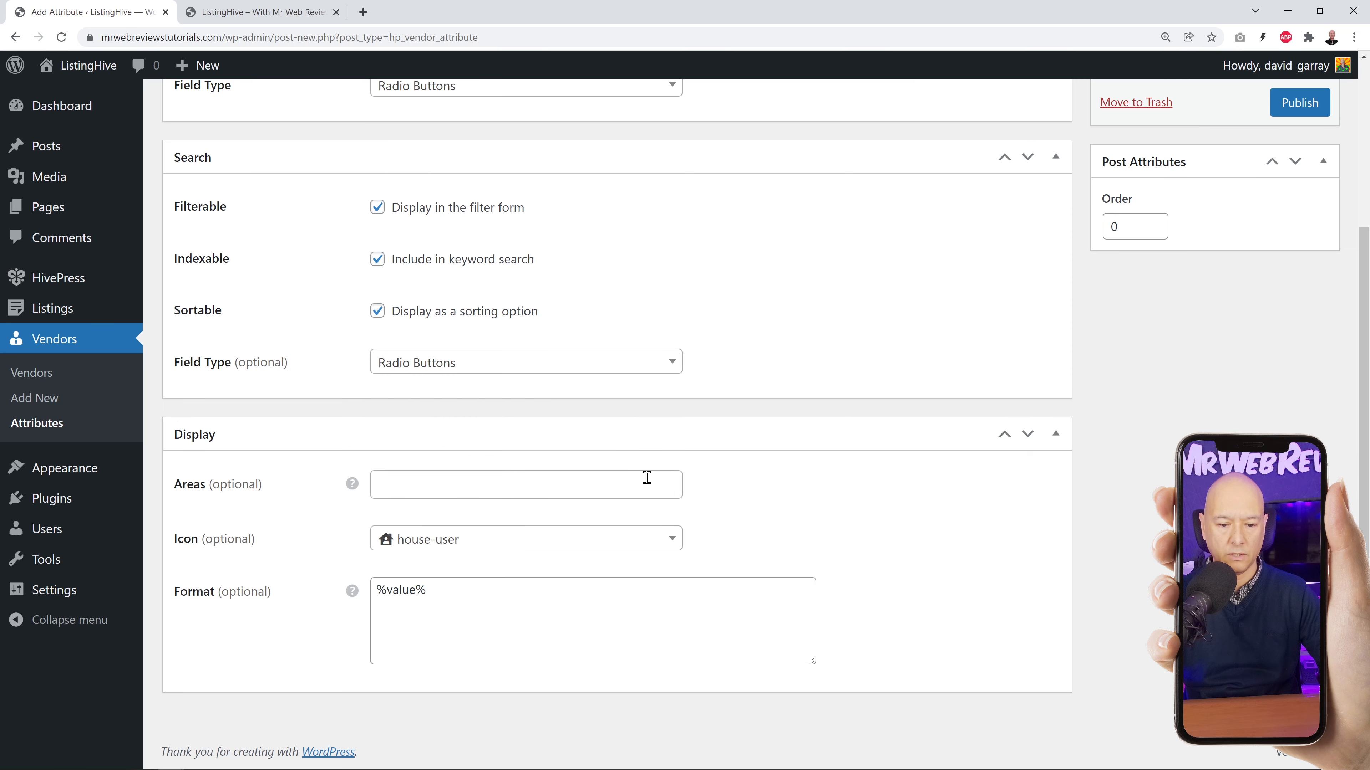
scroll(902, 520, up, 4)
click(1297, 326)
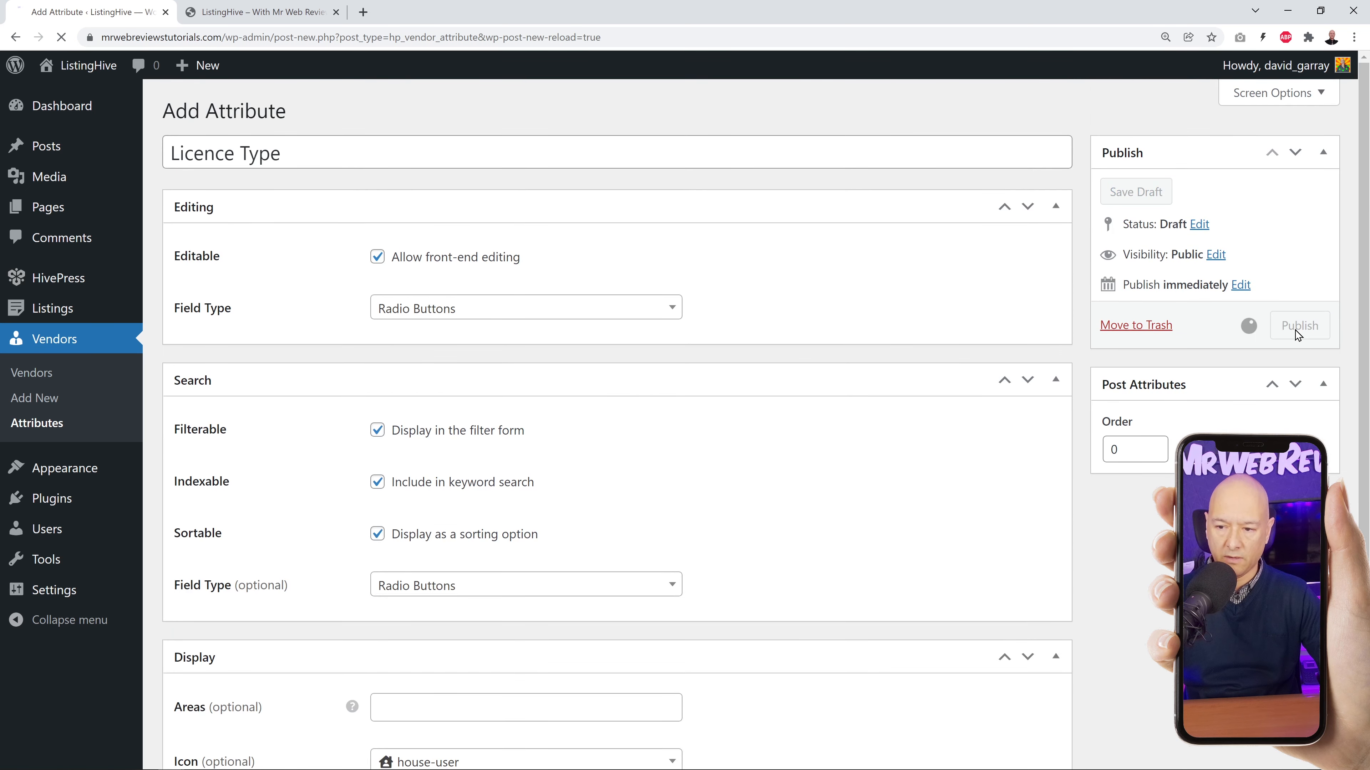
Open the published attribute's options and add Developer and Agent.
scroll(776, 345, down, 3)
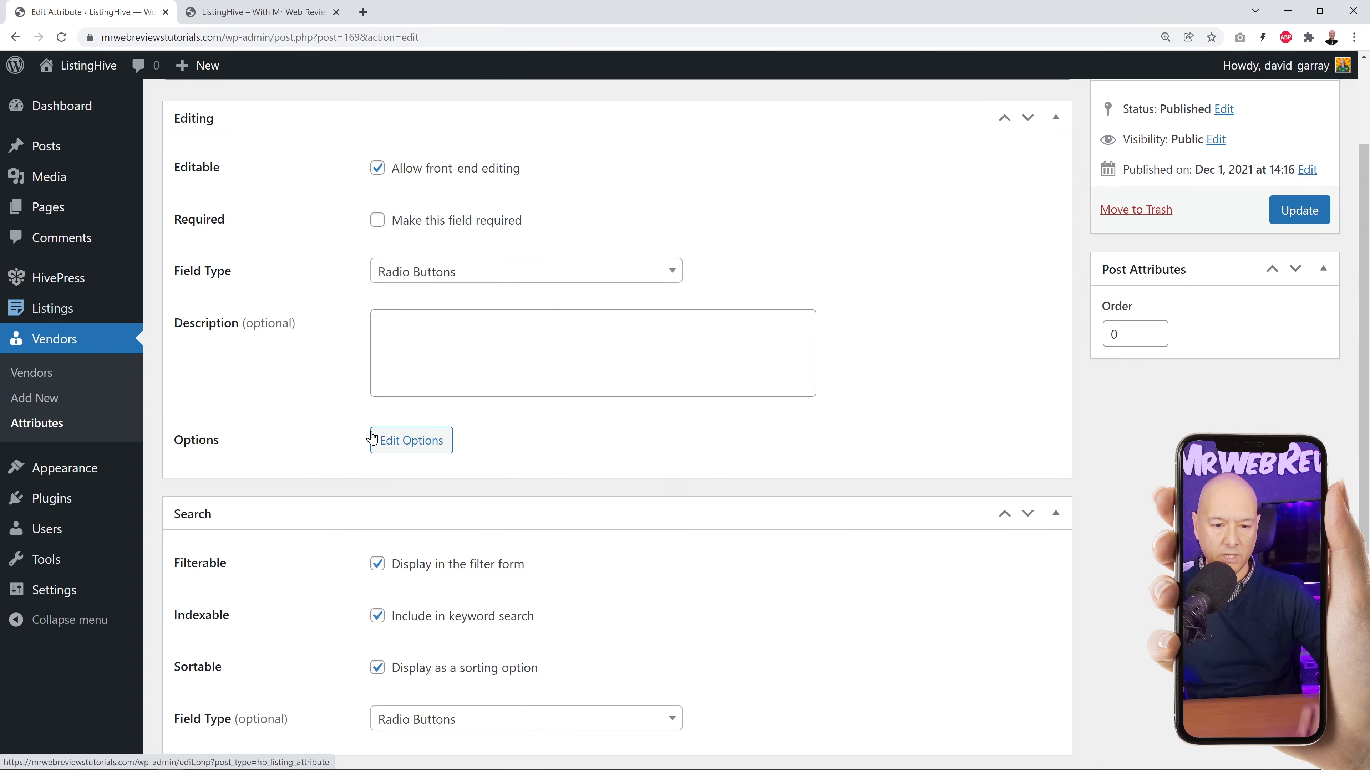
click(395, 443)
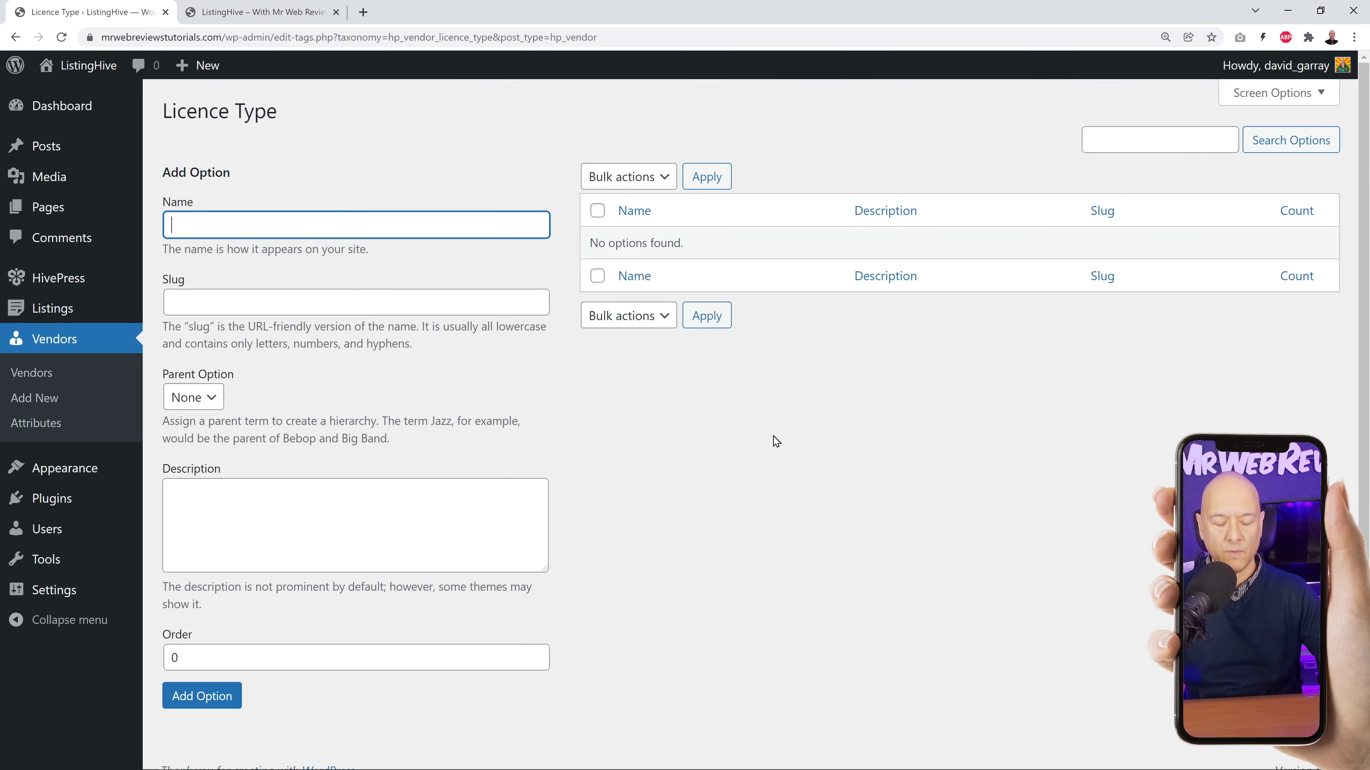
text(Developer)
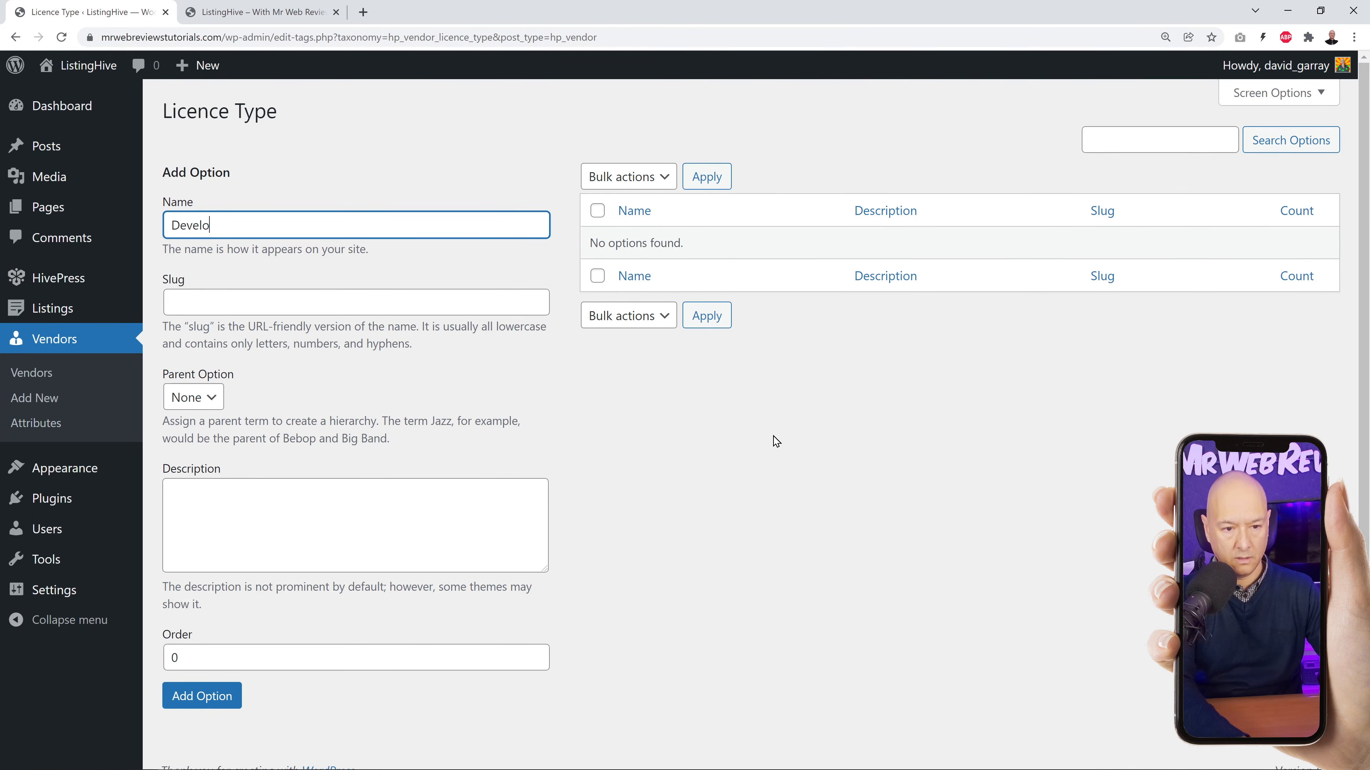
click(218, 710)
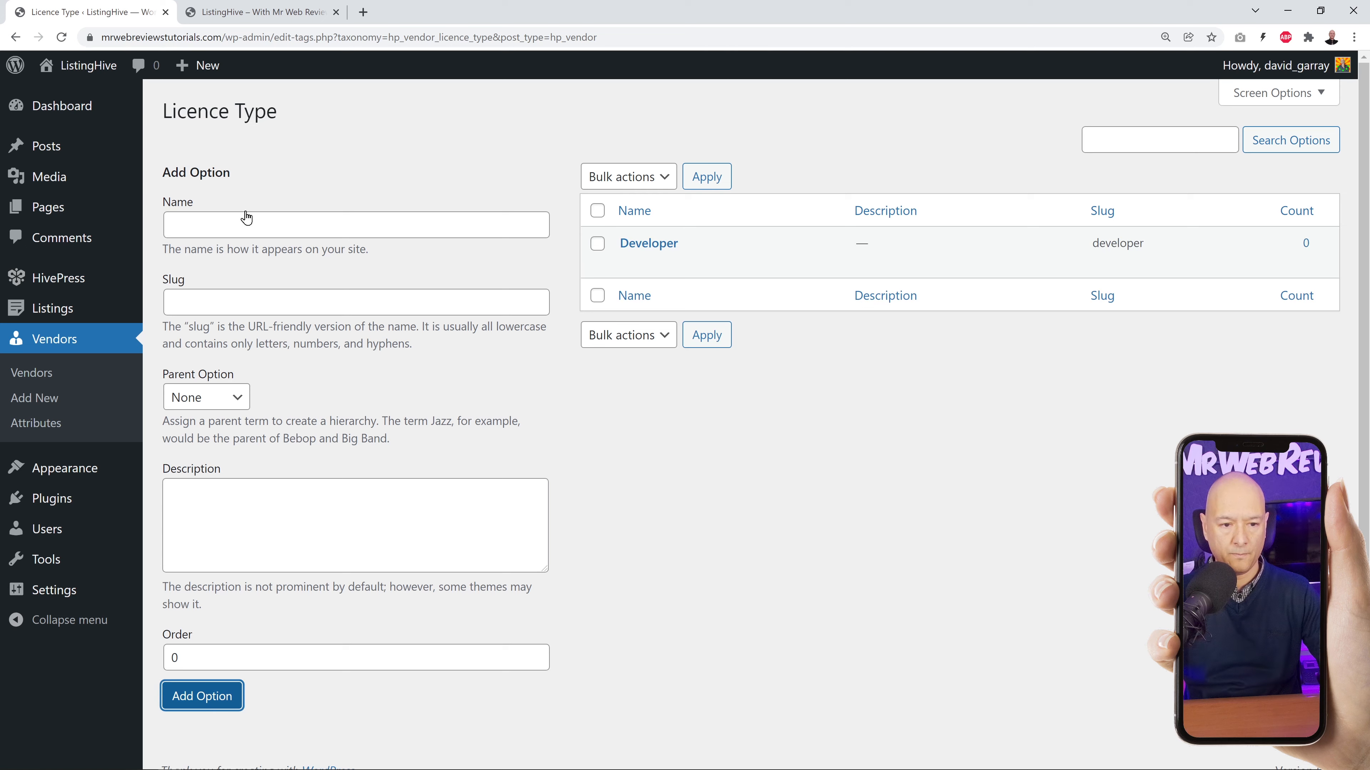
click(247, 219)
text(Agent)
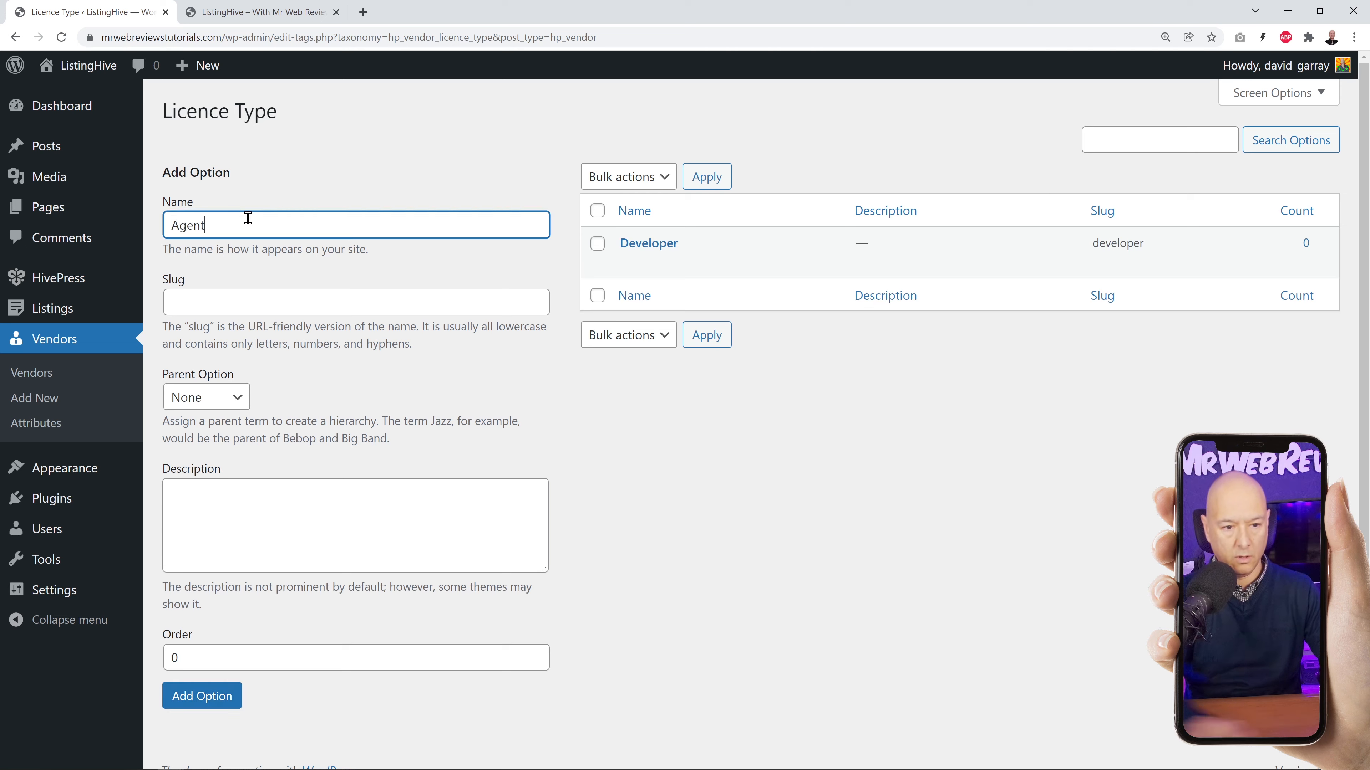
click(232, 696)
Add Broker and Realtor as further Licence Type options and reload the options list.
click(259, 215)
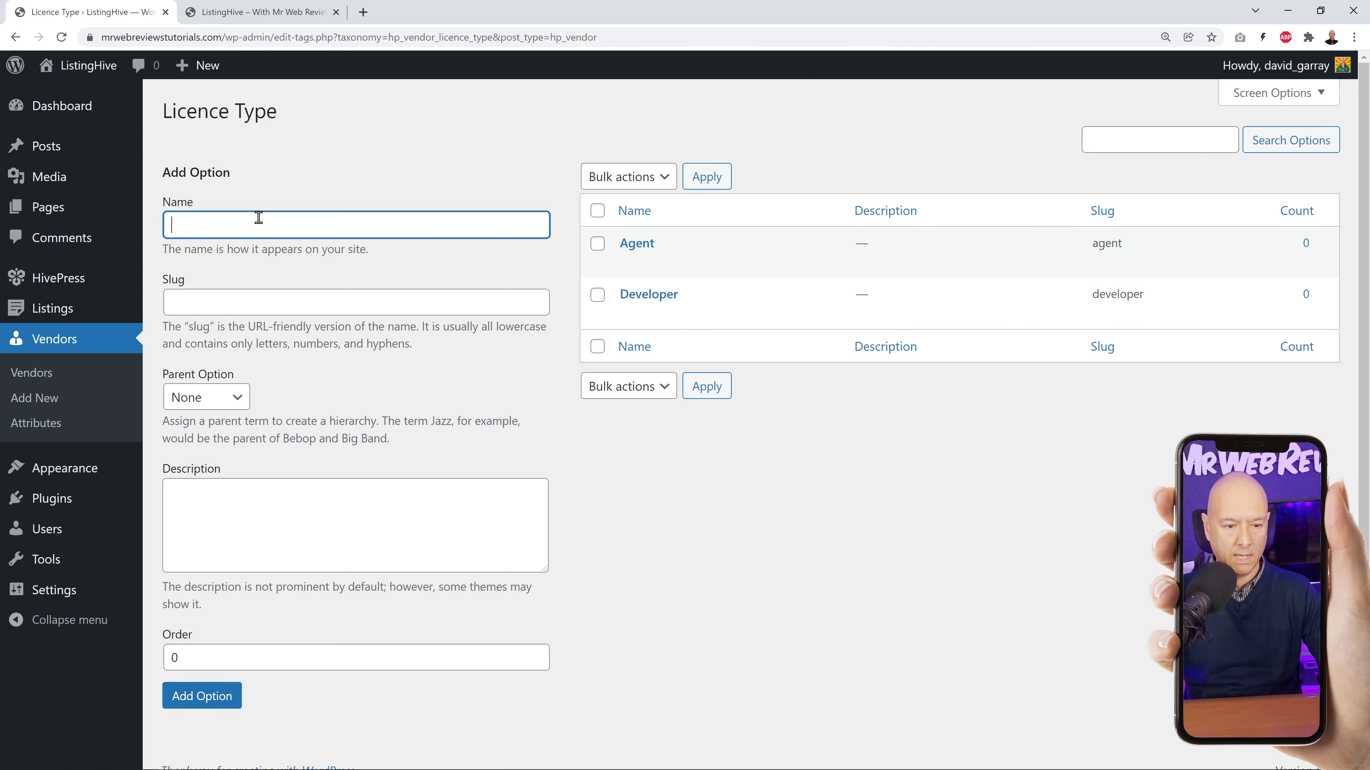
text(Broker)
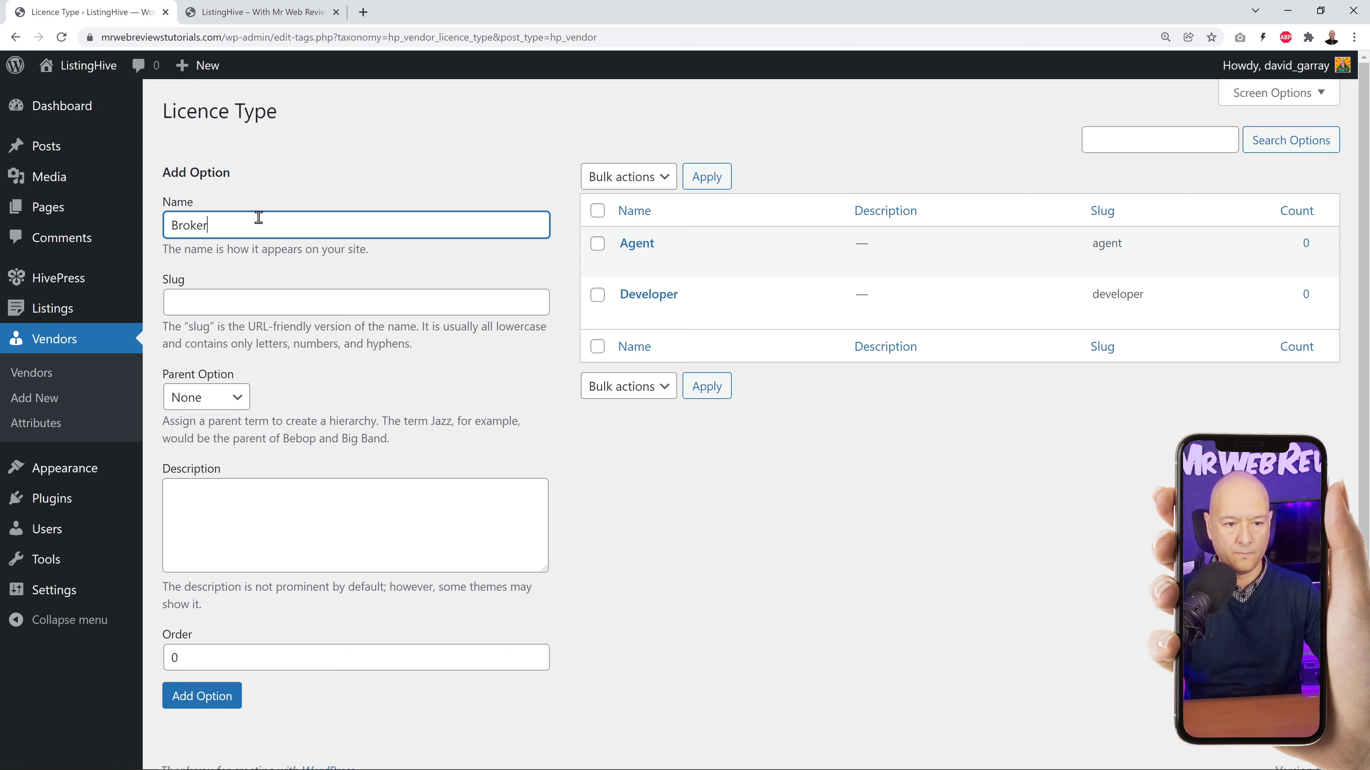
click(201, 696)
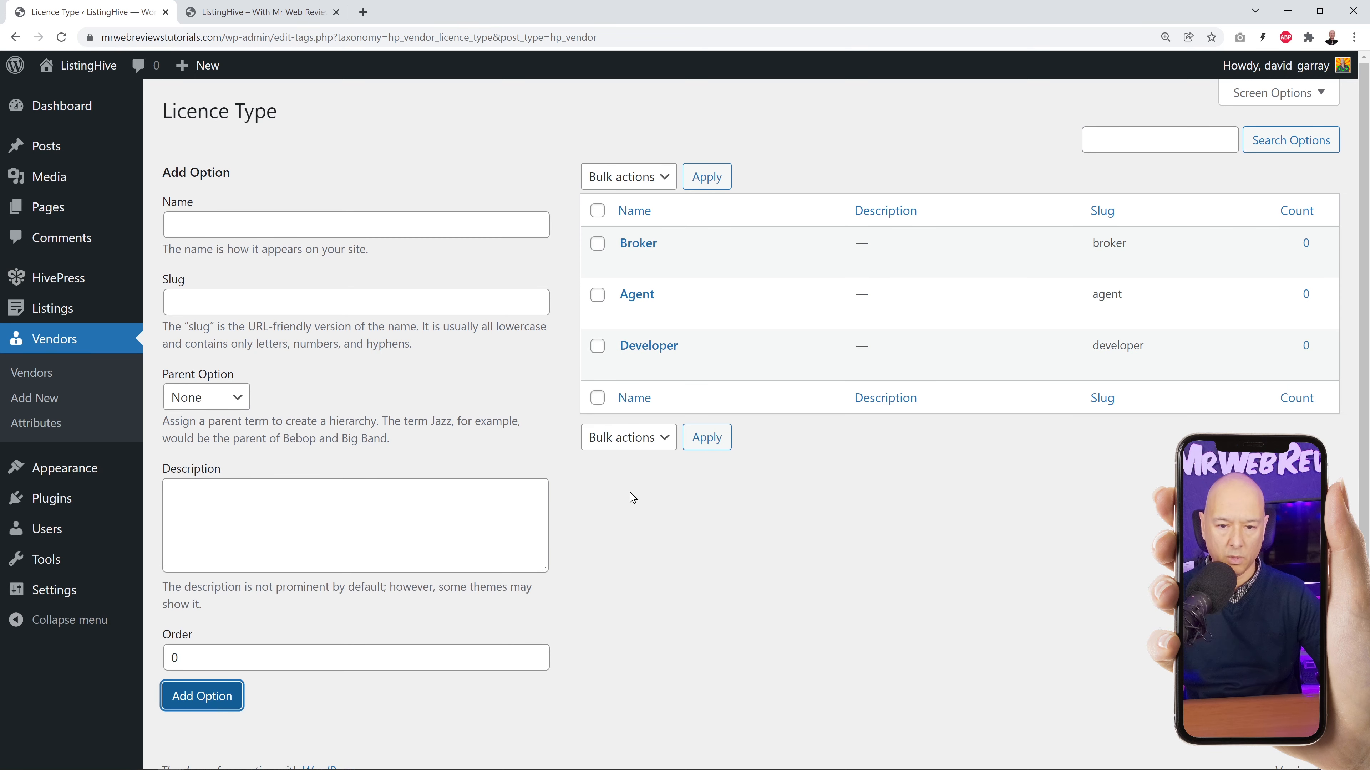
click(416, 227)
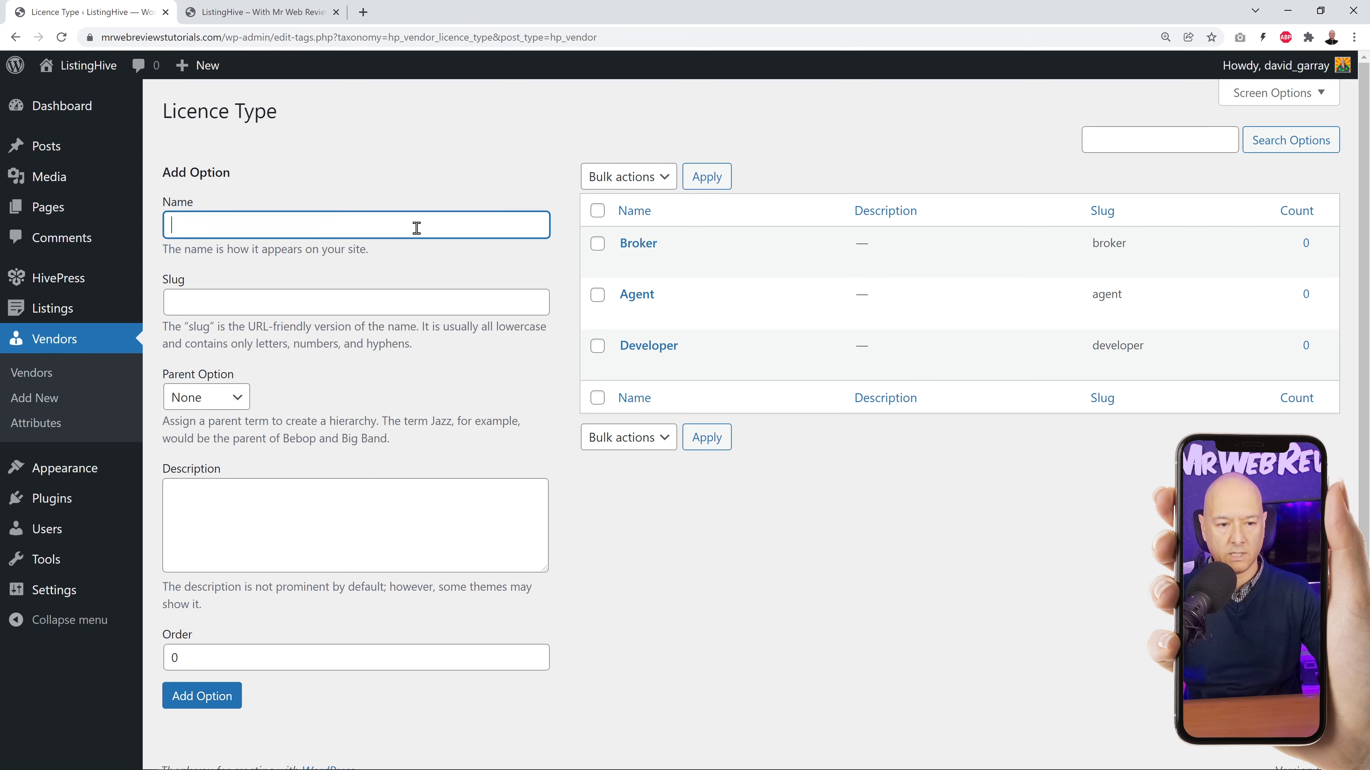
text(Realtor)
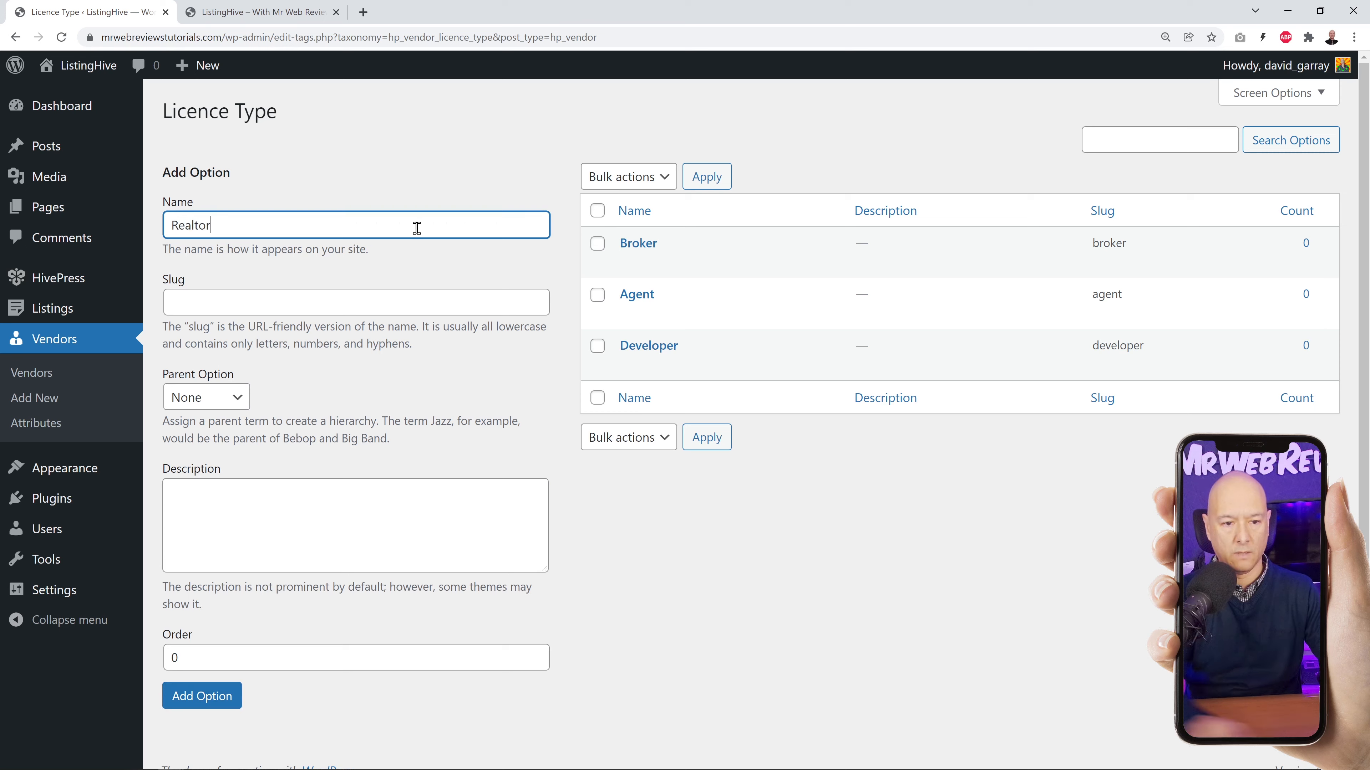
click(227, 695)
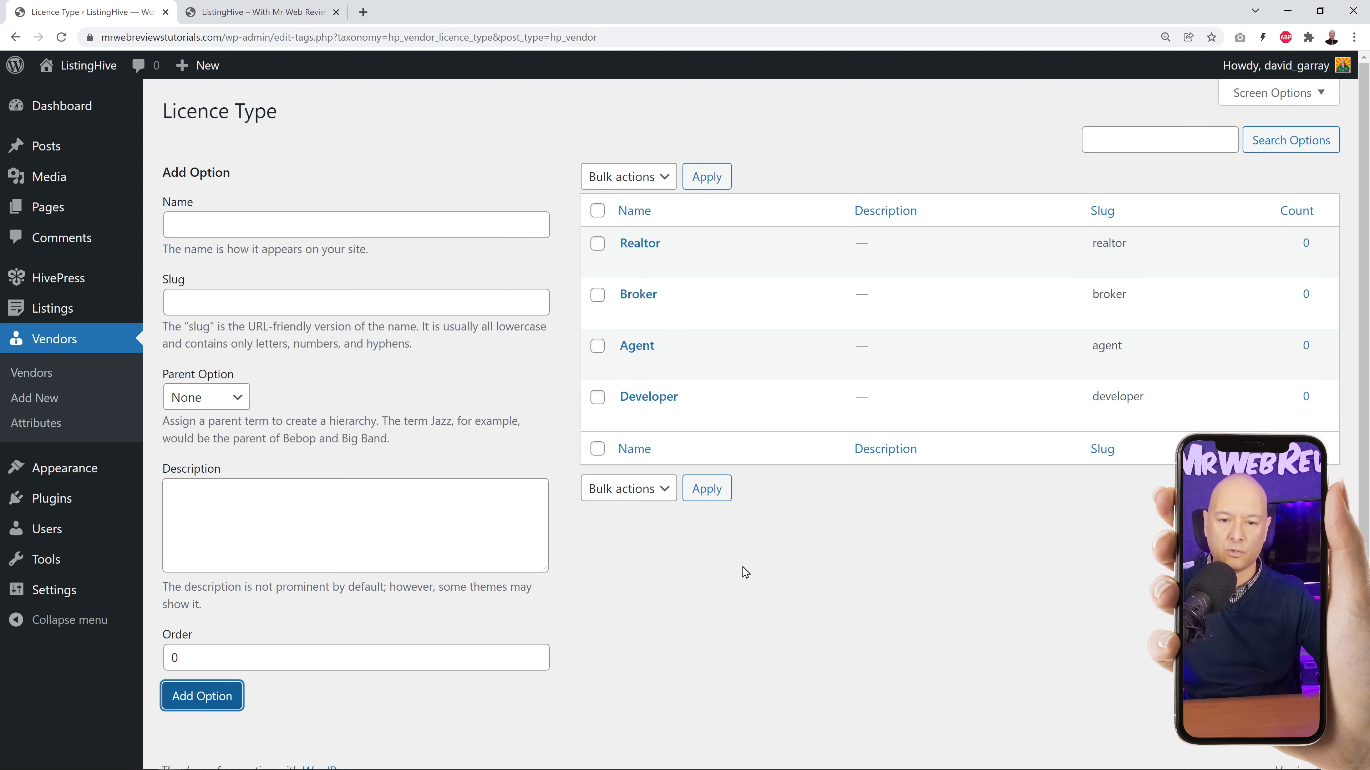
click(61, 37)
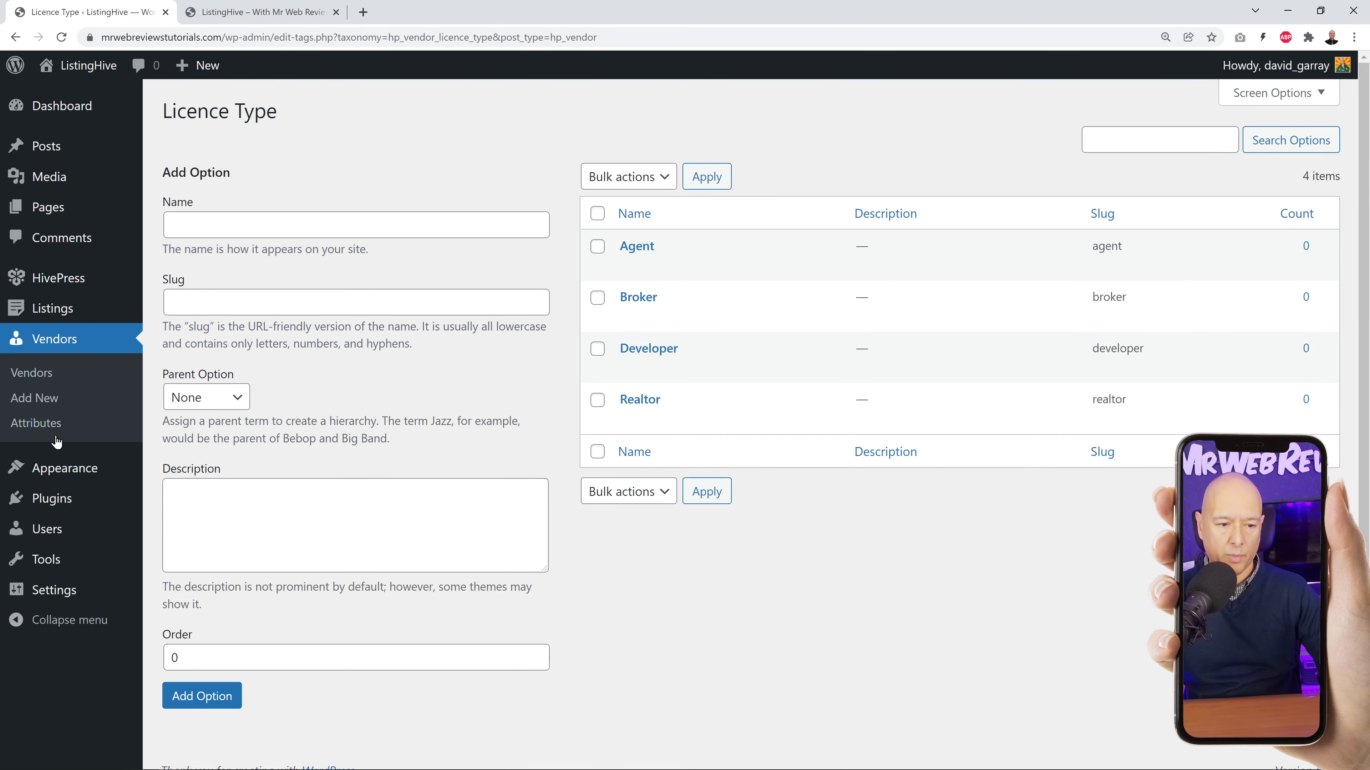
Open the existing vendor for editing, assign the Agent licence type, and update the vendor.
click(48, 427)
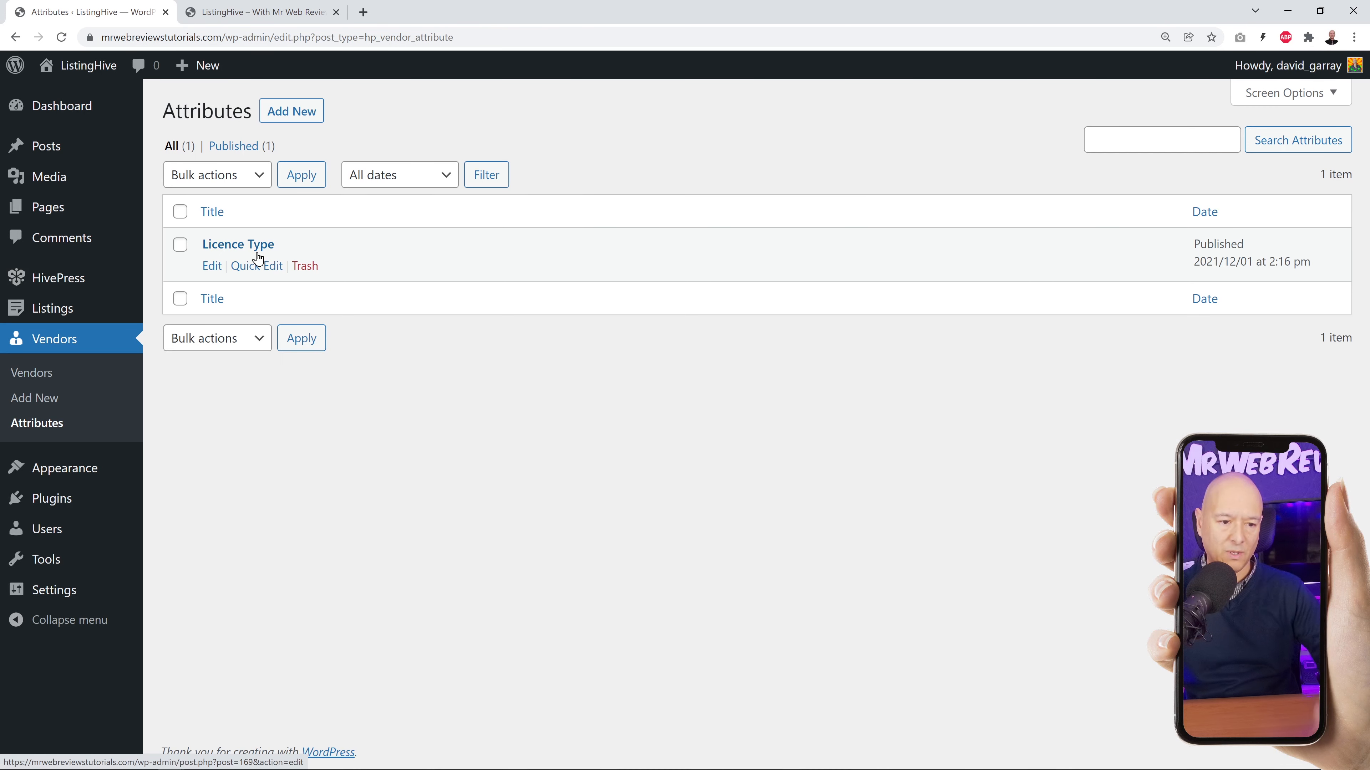
click(48, 376)
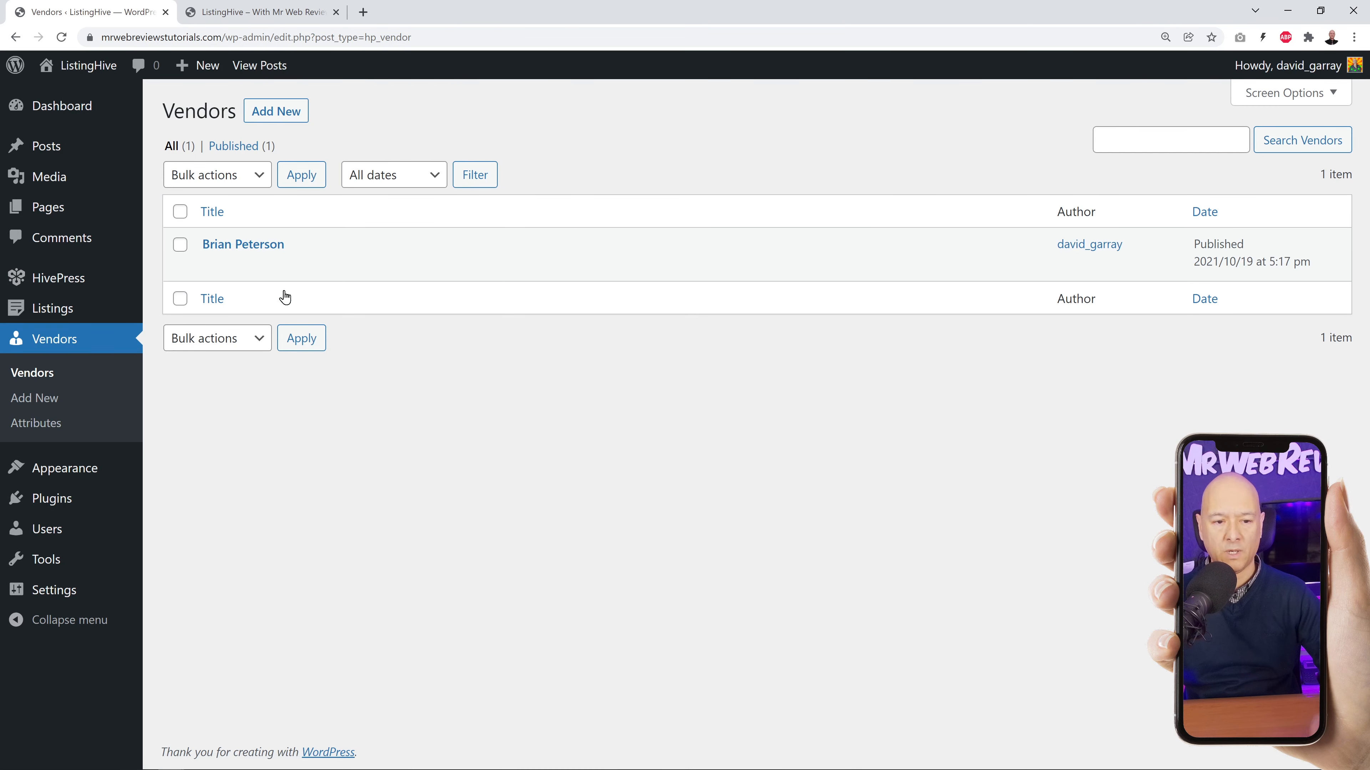
click(254, 245)
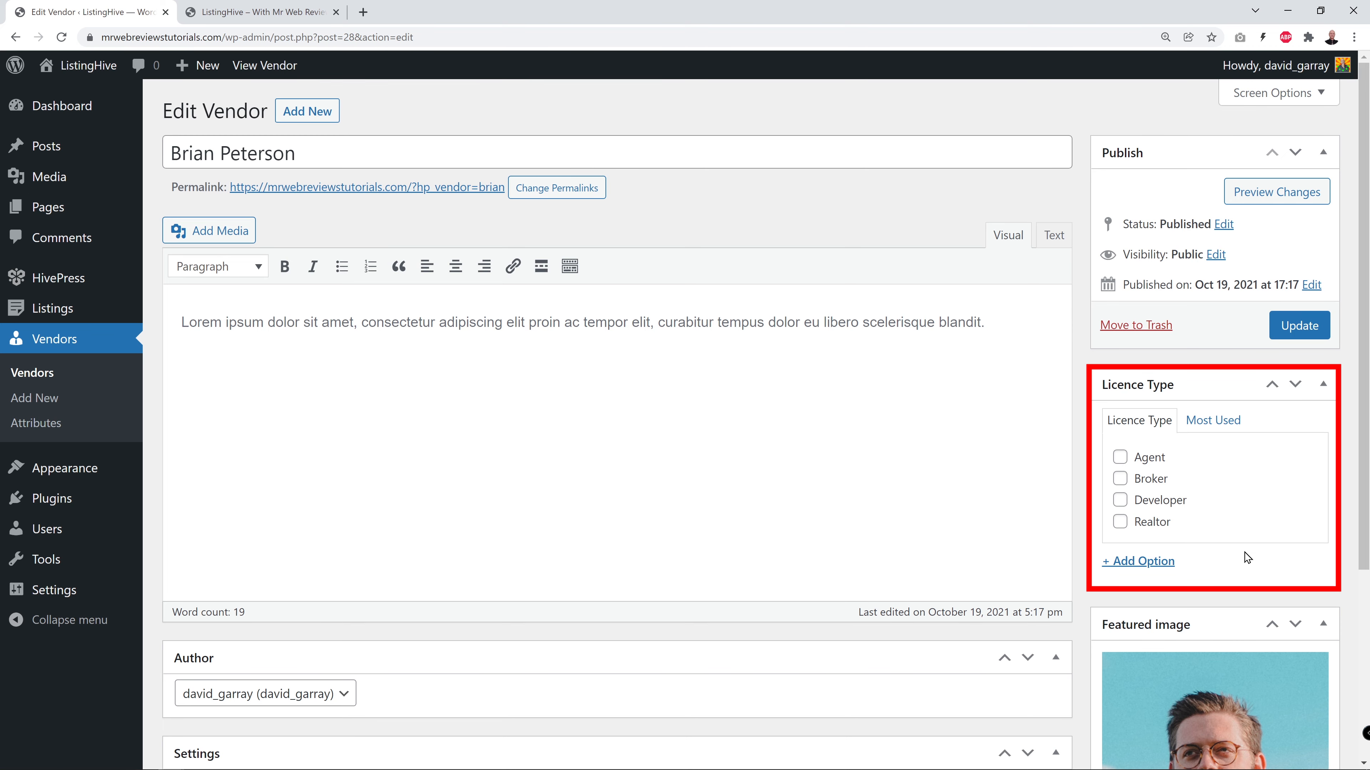
scroll(1245, 556, down, 1)
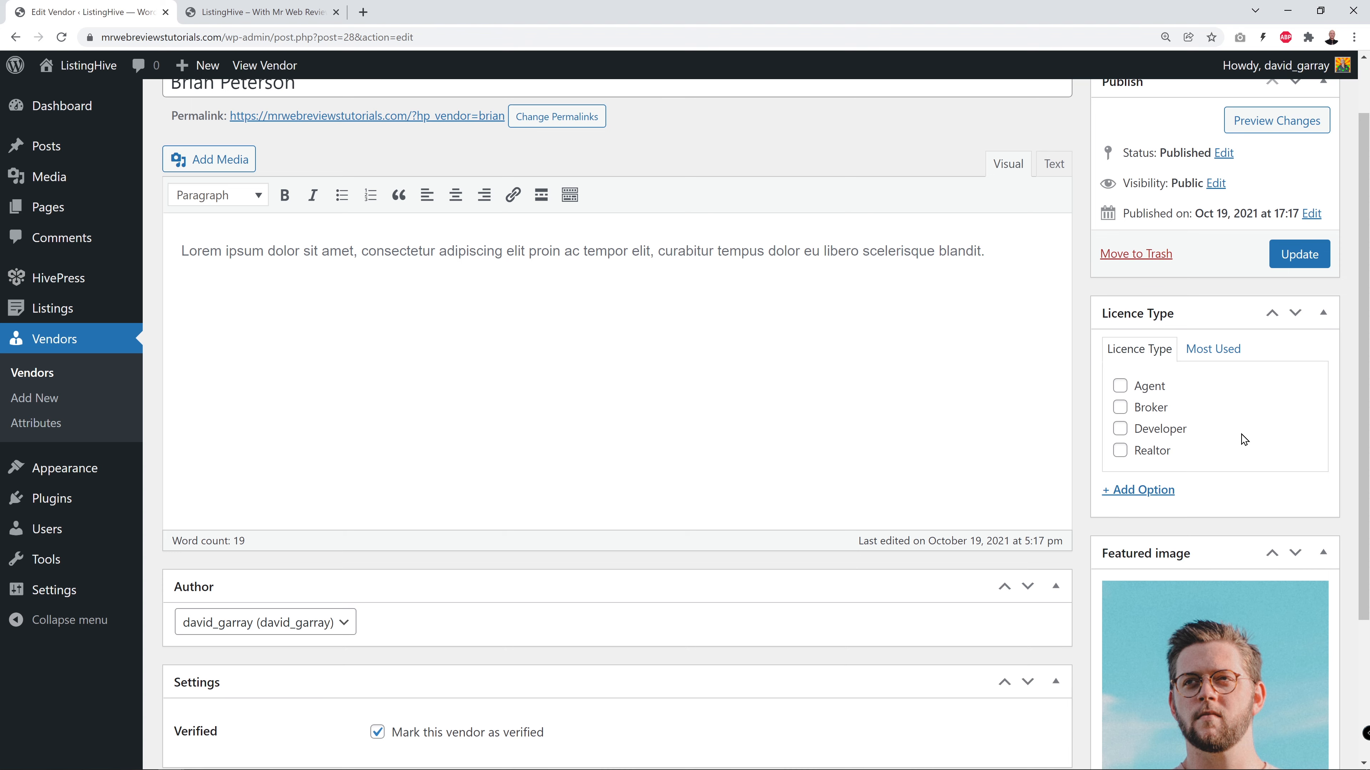
click(1120, 386)
click(1309, 260)
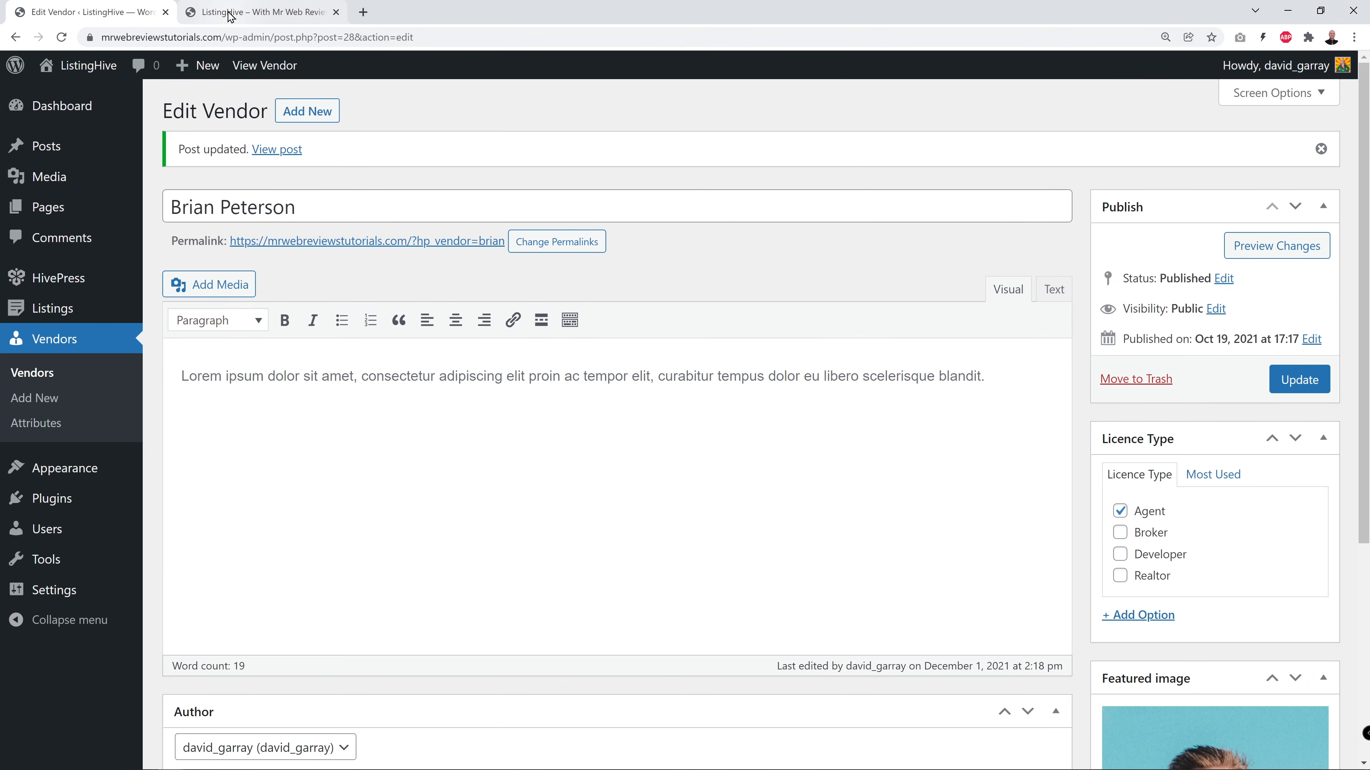
On the public site, open the Stylish remodeled room listing under Real Estate and check the licence type in its vendor box and on the vendor's page.
click(230, 16)
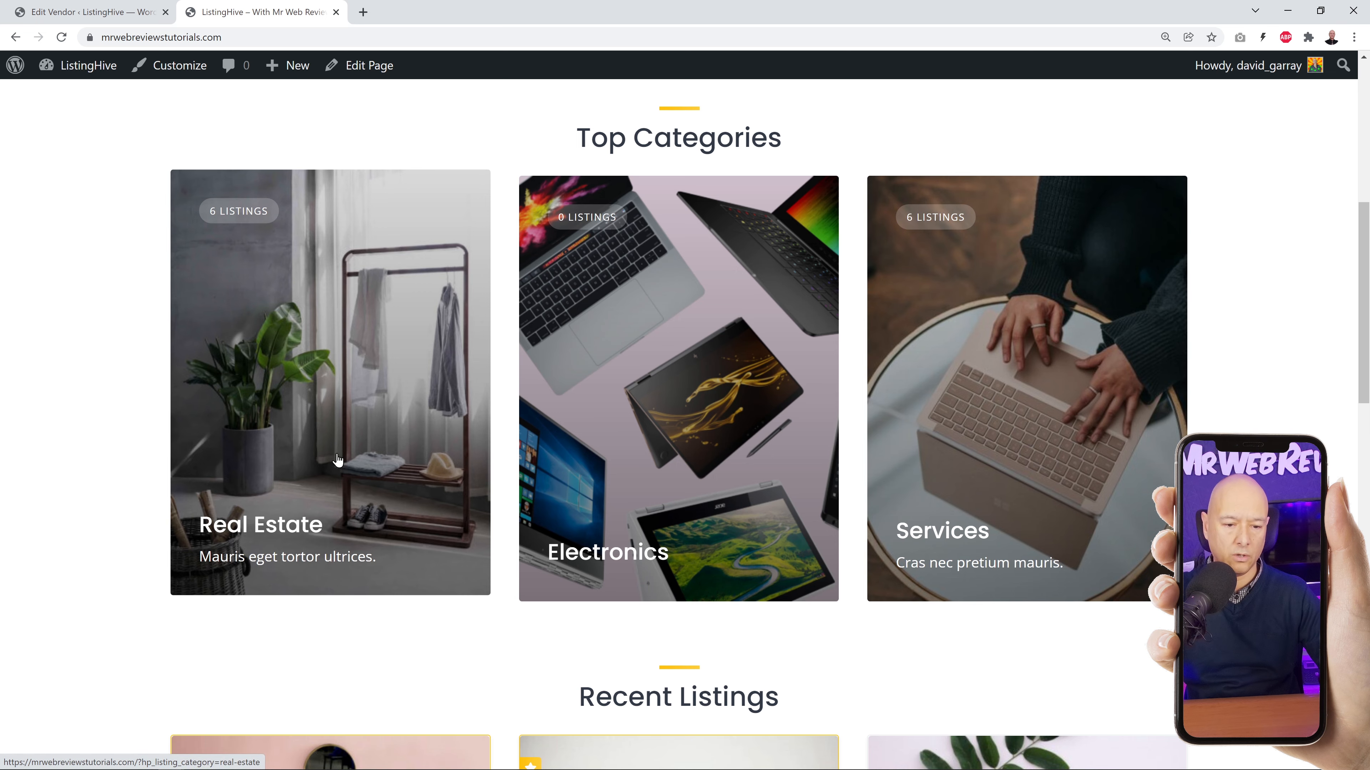
click(301, 450)
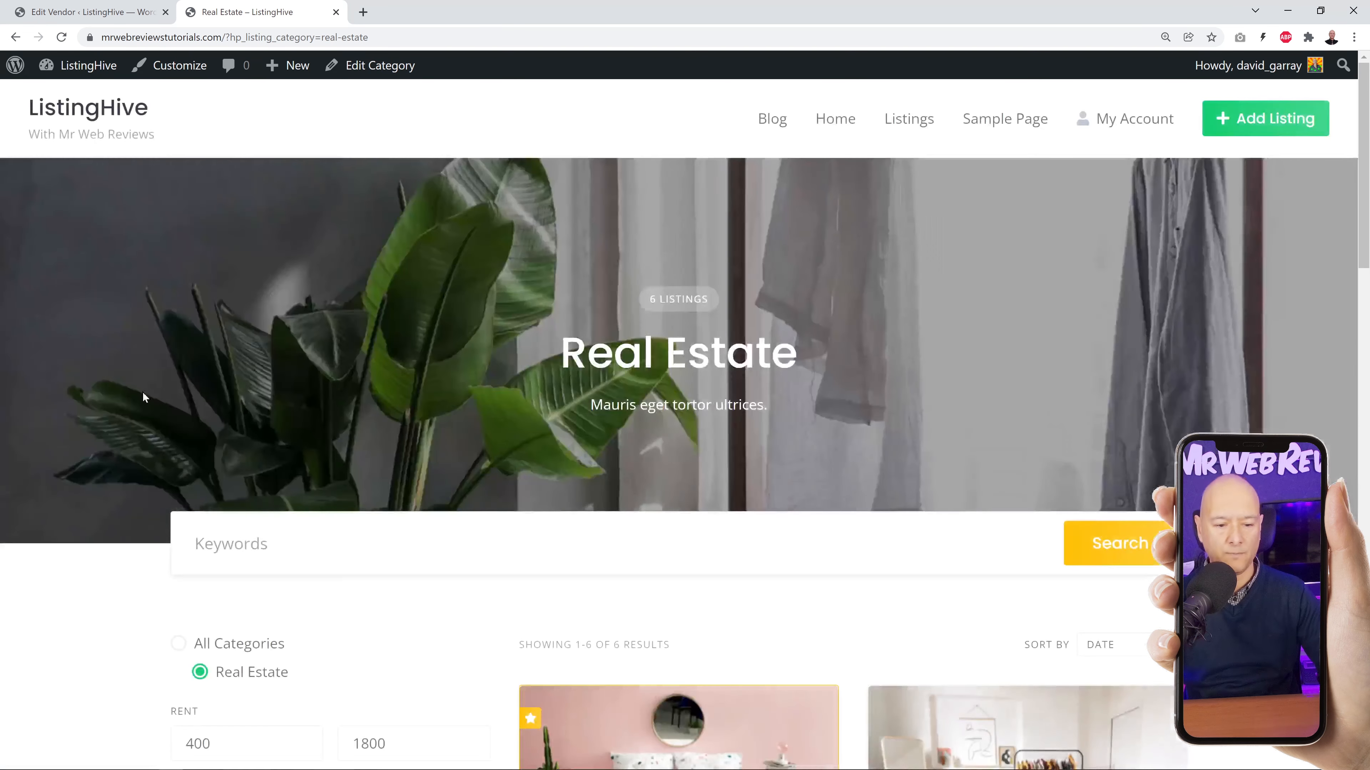
scroll(142, 391, down, 5)
scroll(694, 443, down, 1)
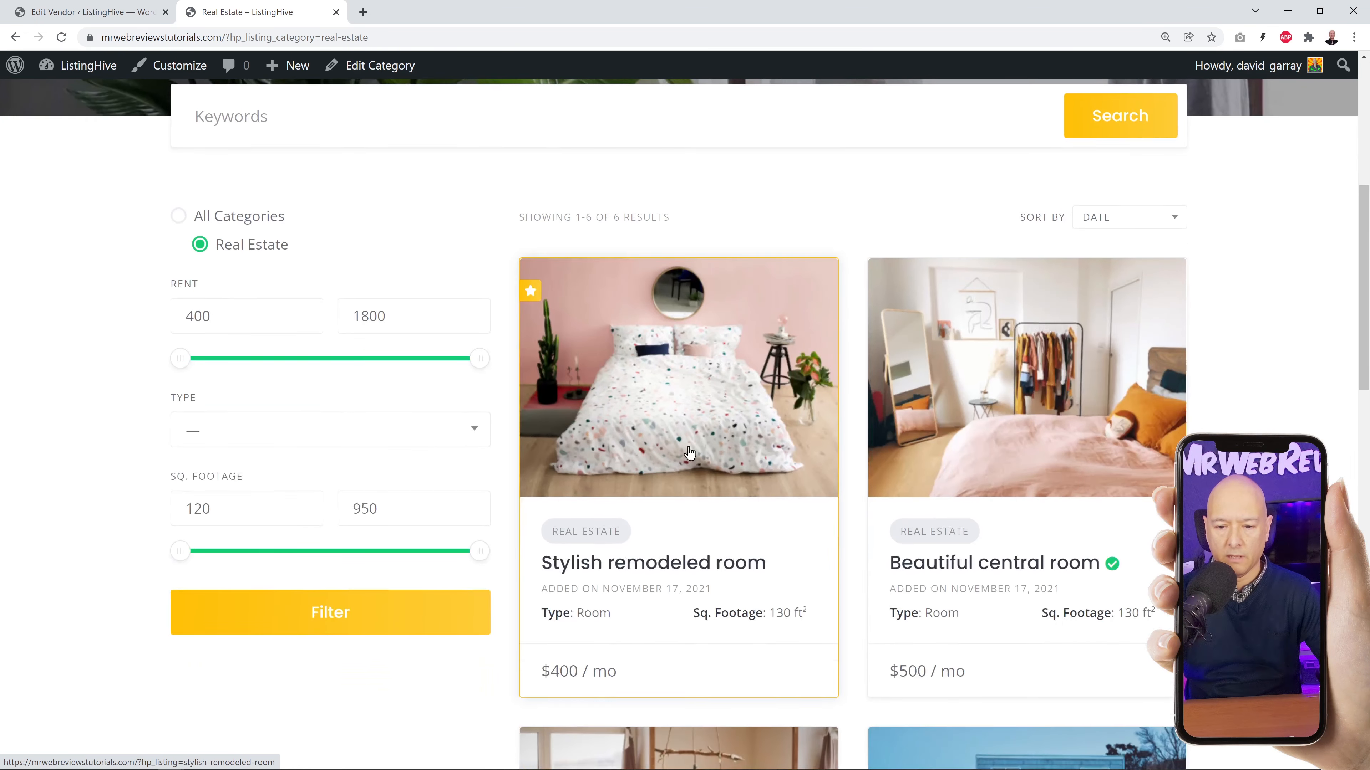
click(679, 383)
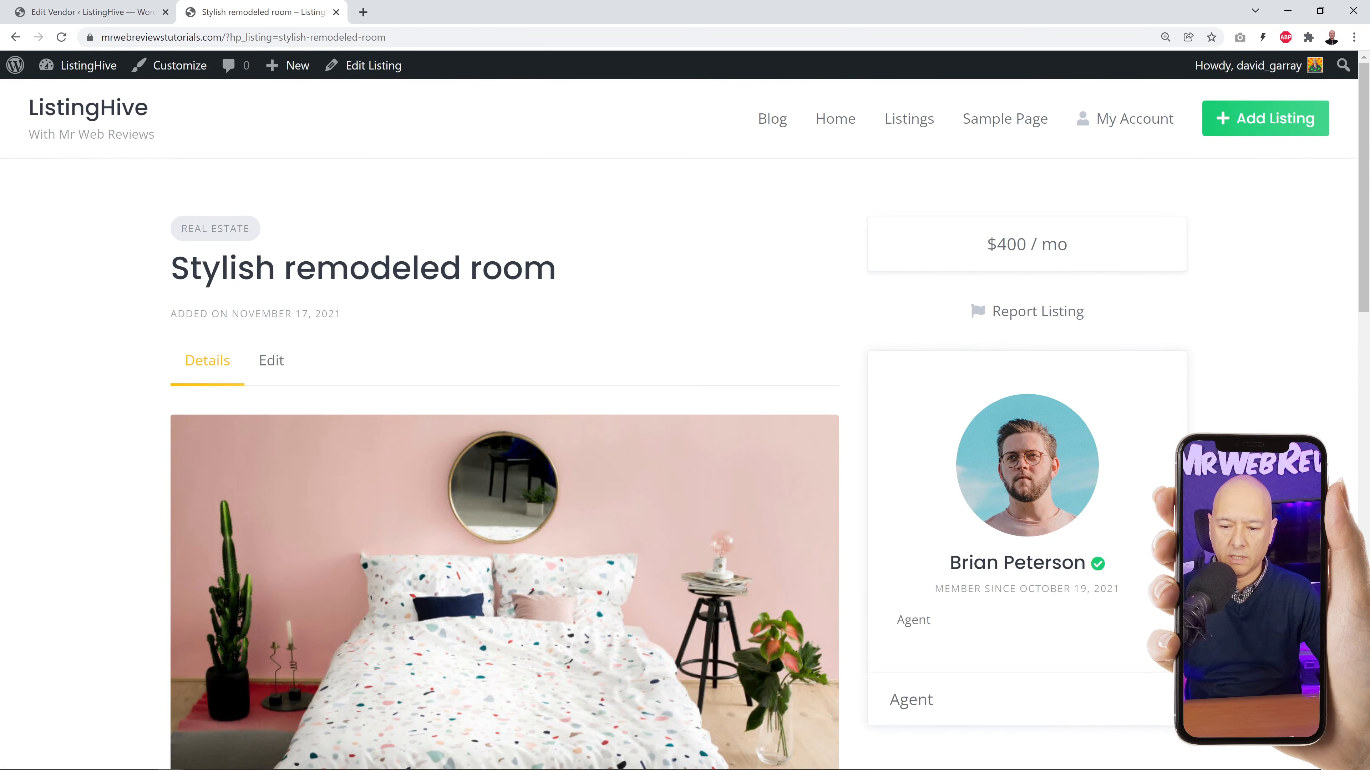
scroll(1238, 422, down, 3)
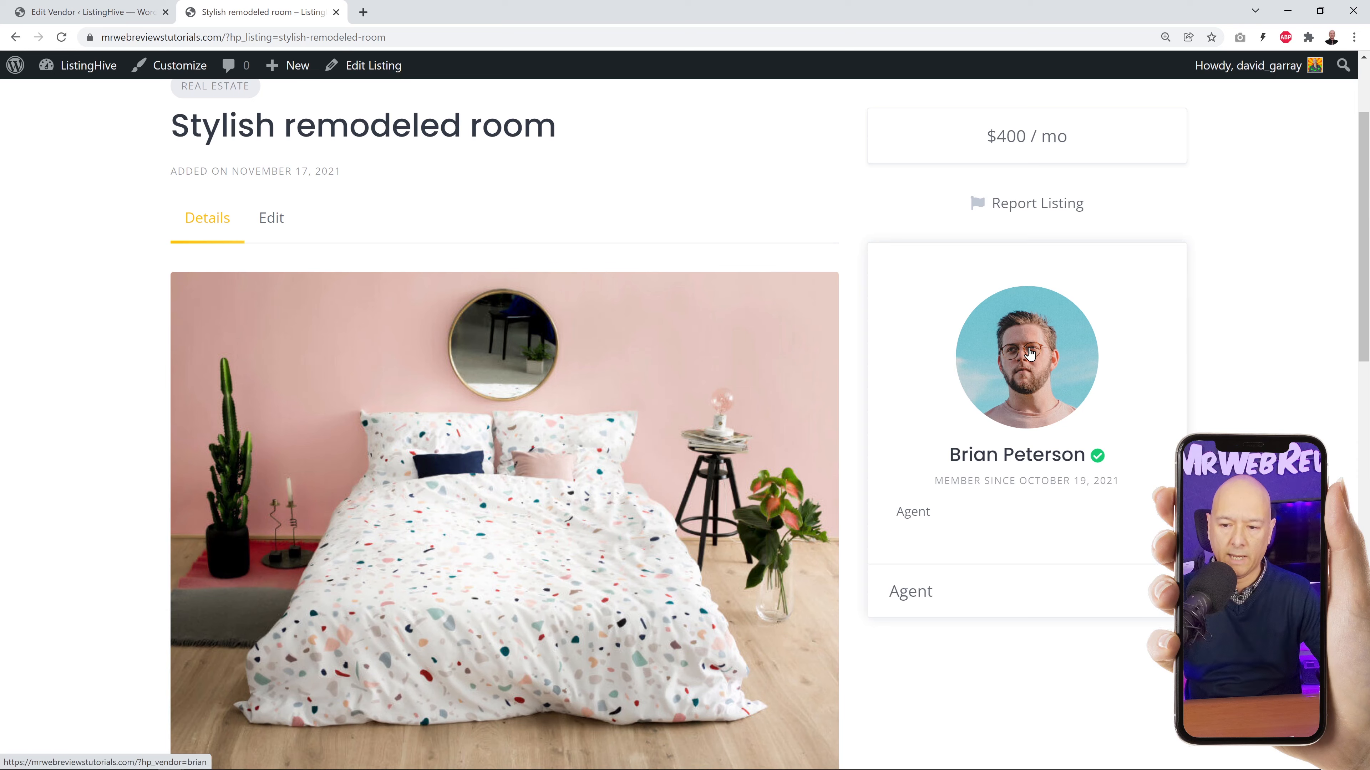
click(1027, 354)
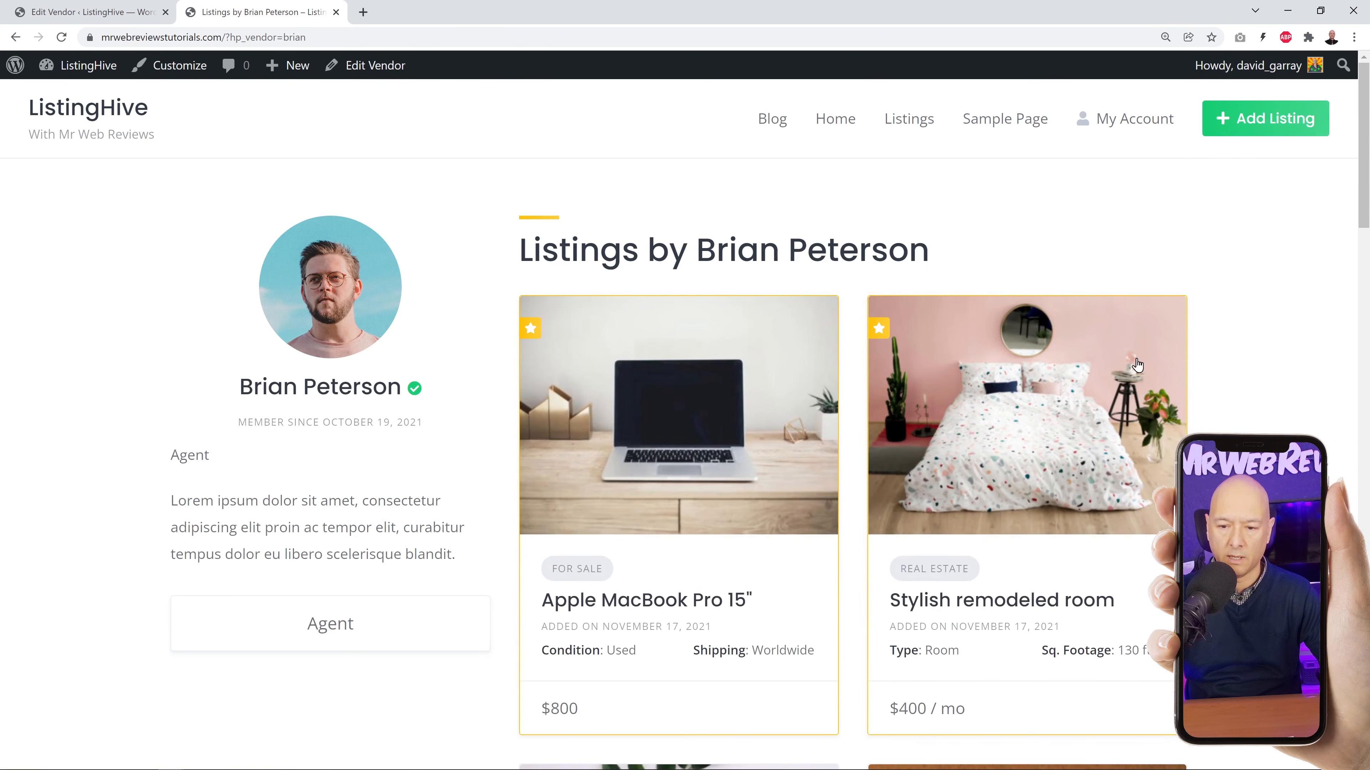
scroll(855, 502, down, 3)
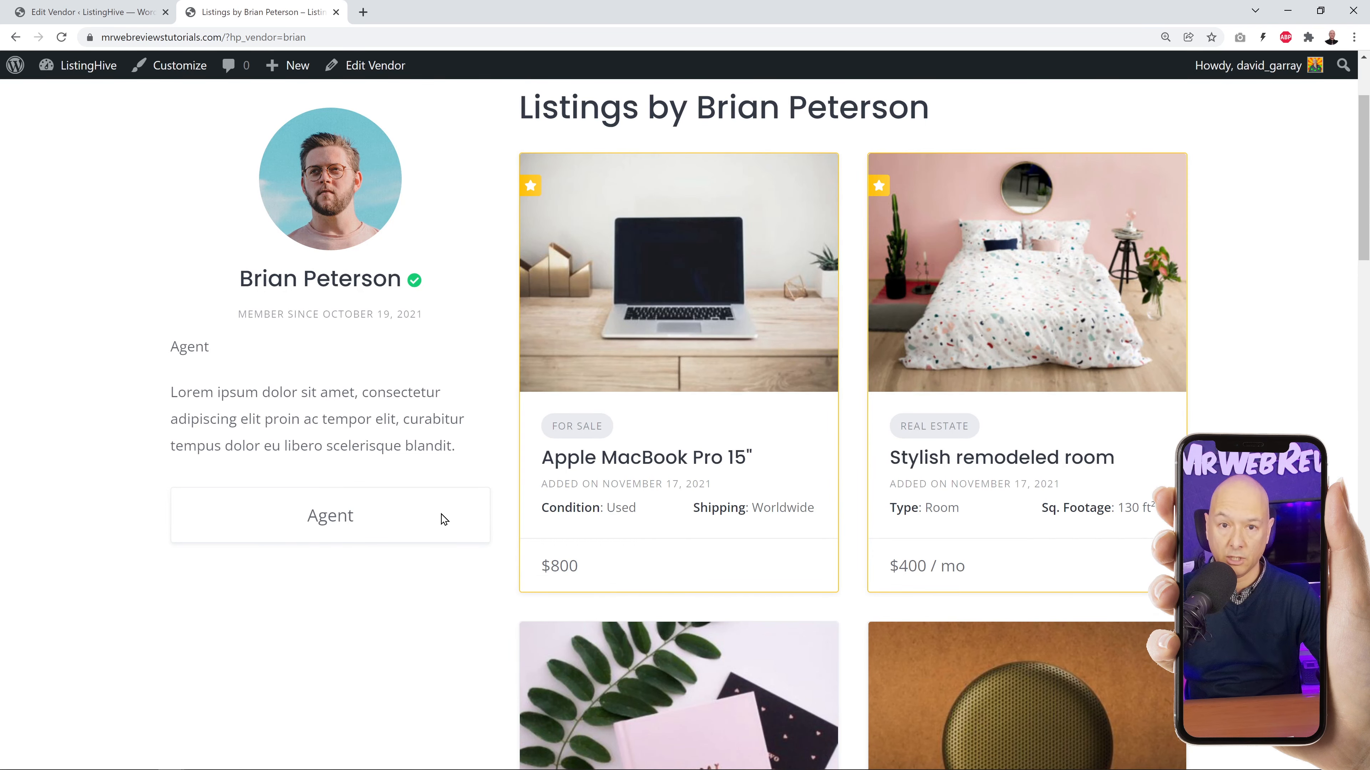
scroll(443, 519, up, 3)
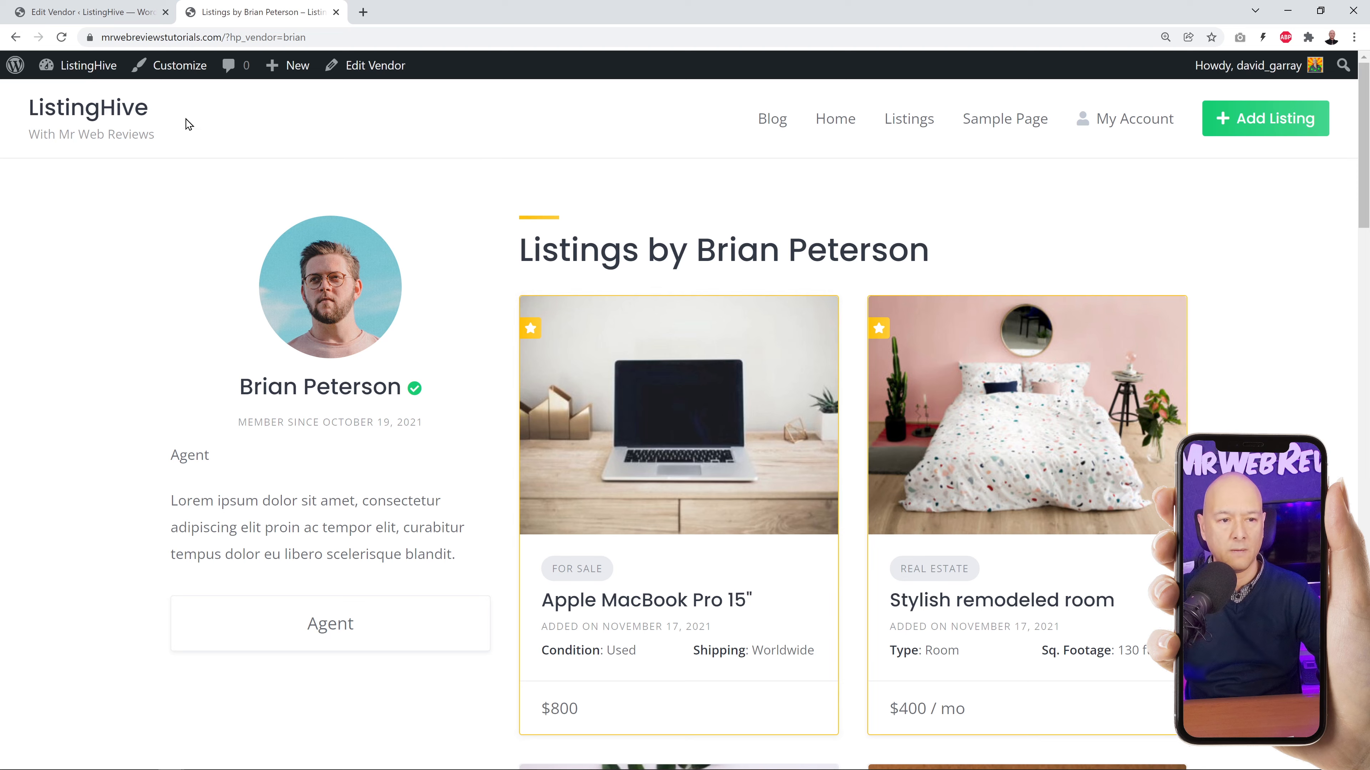
Create and publish a new page titled "Vendors", and return to the list of all pages.
click(103, 16)
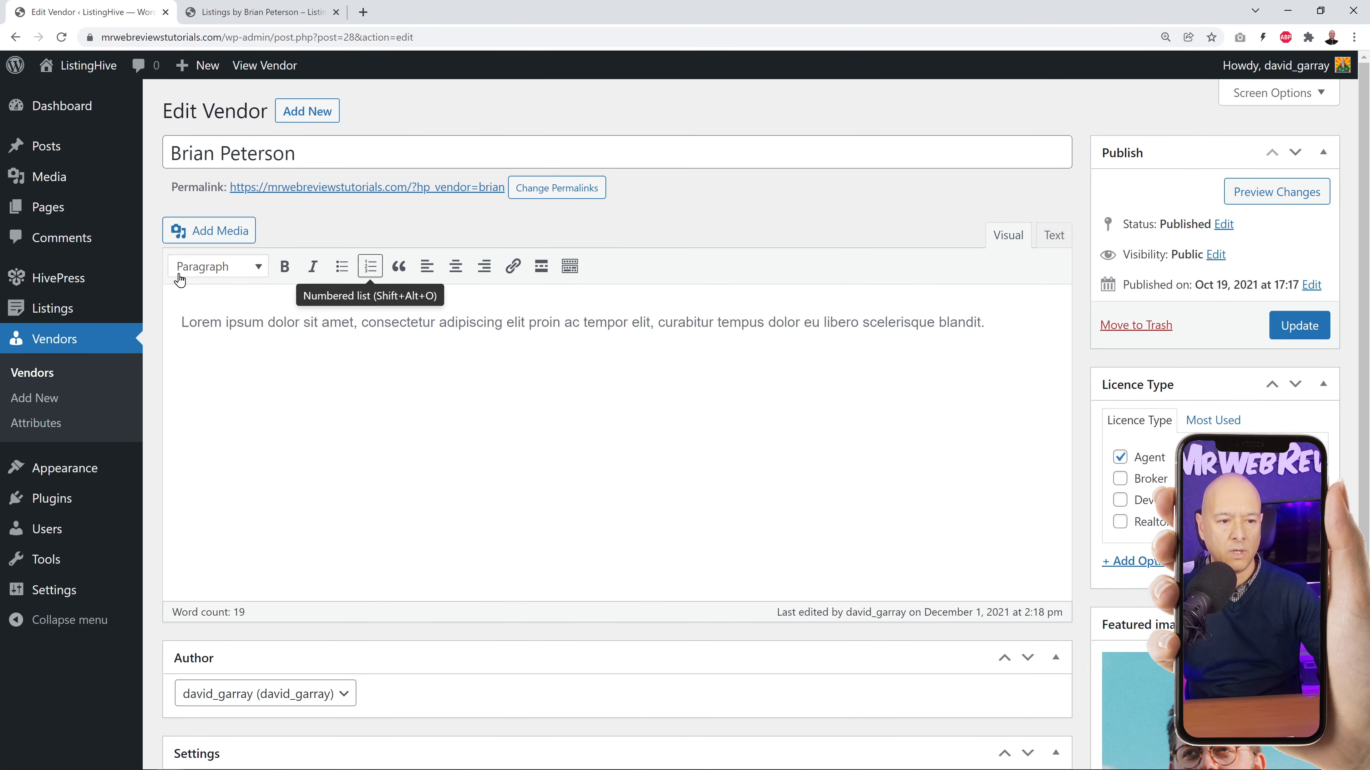
click(52, 216)
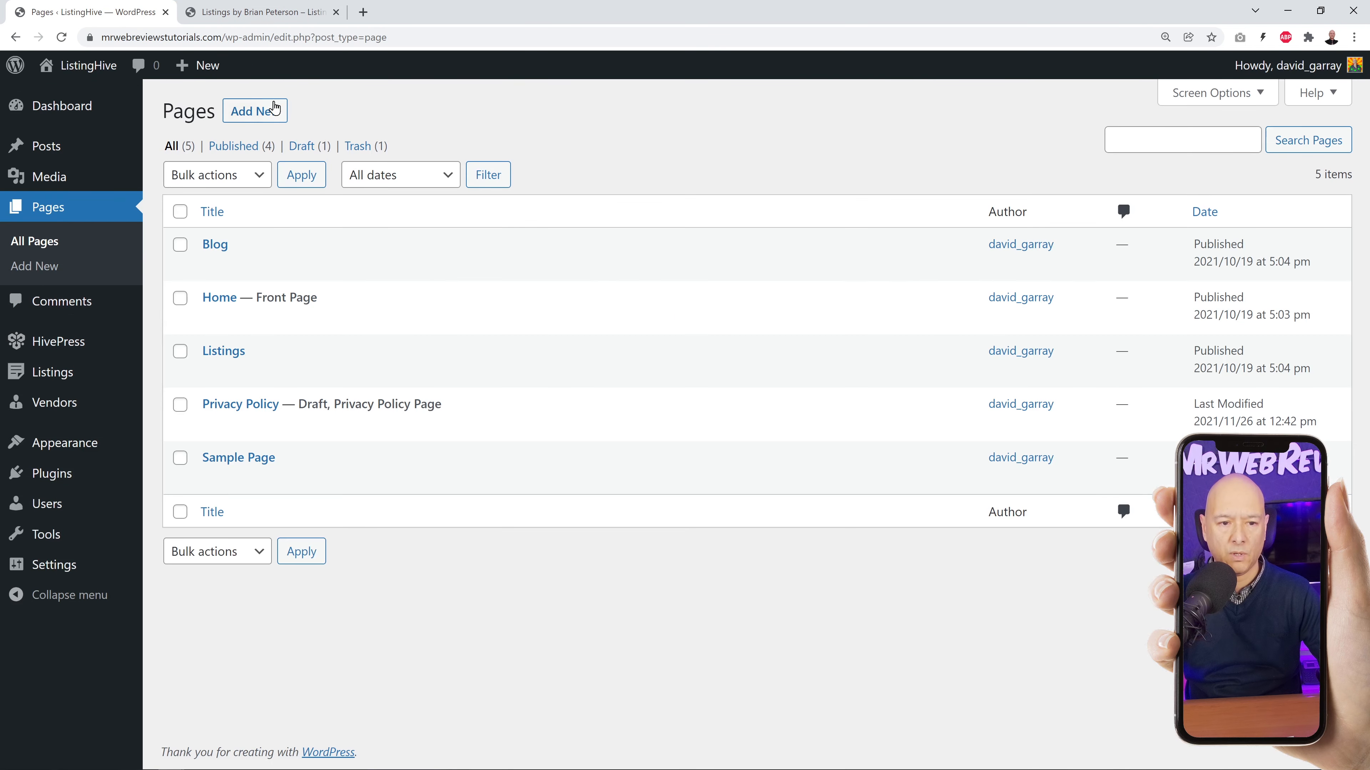
click(270, 112)
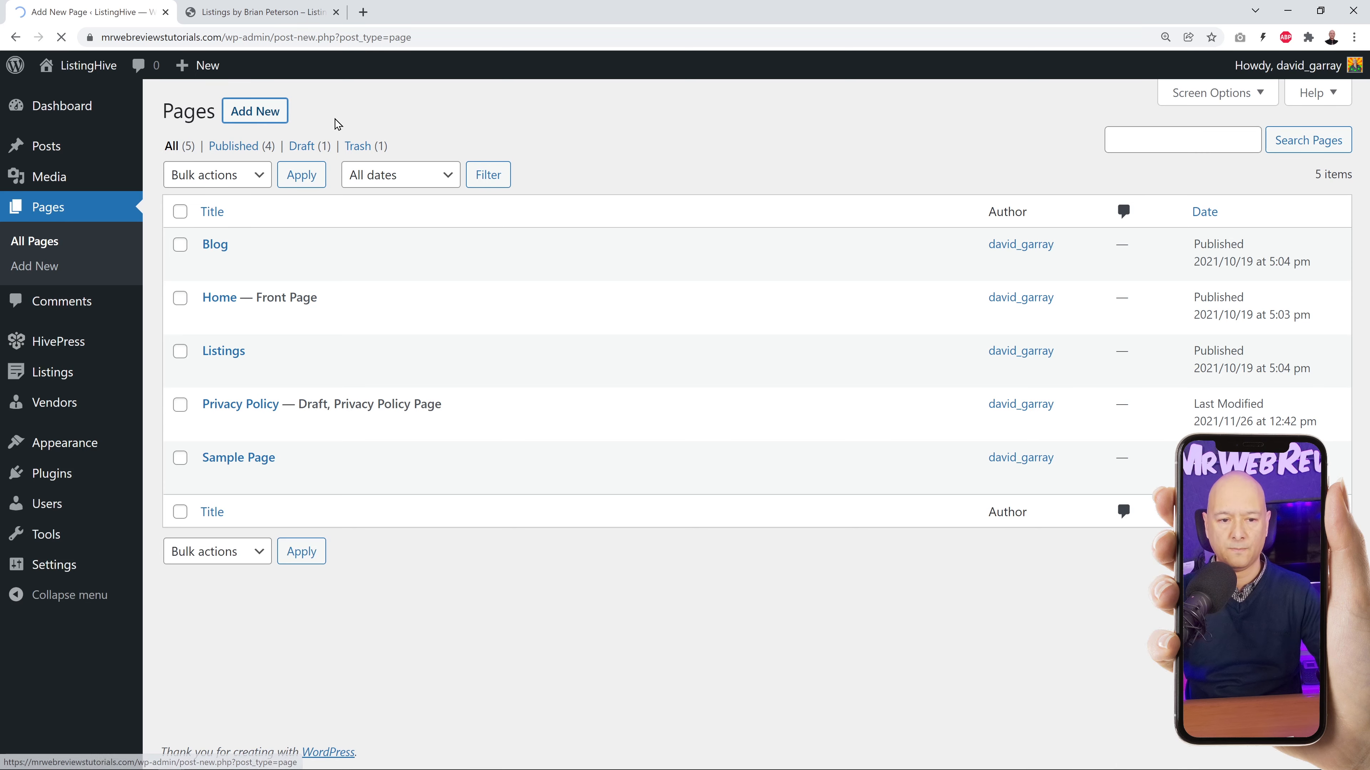
text(Vendors)
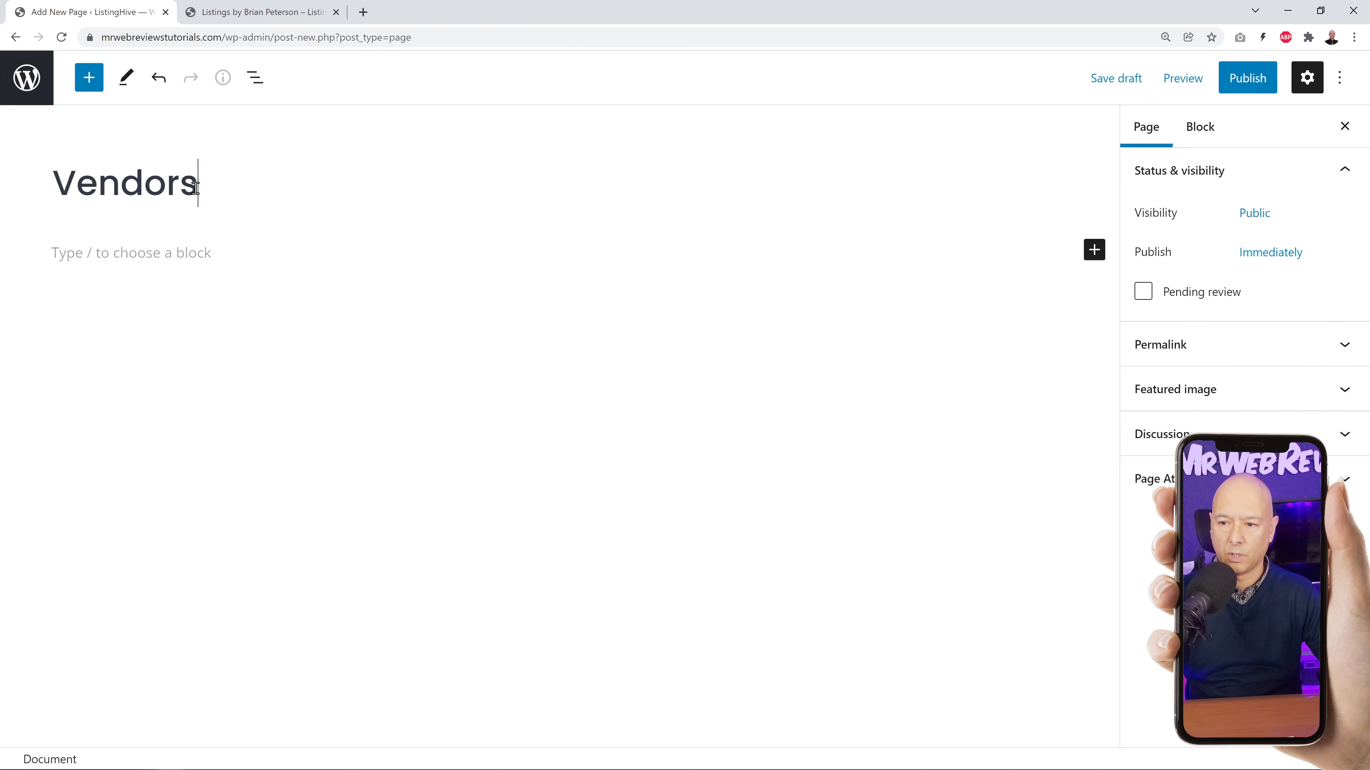
click(1253, 85)
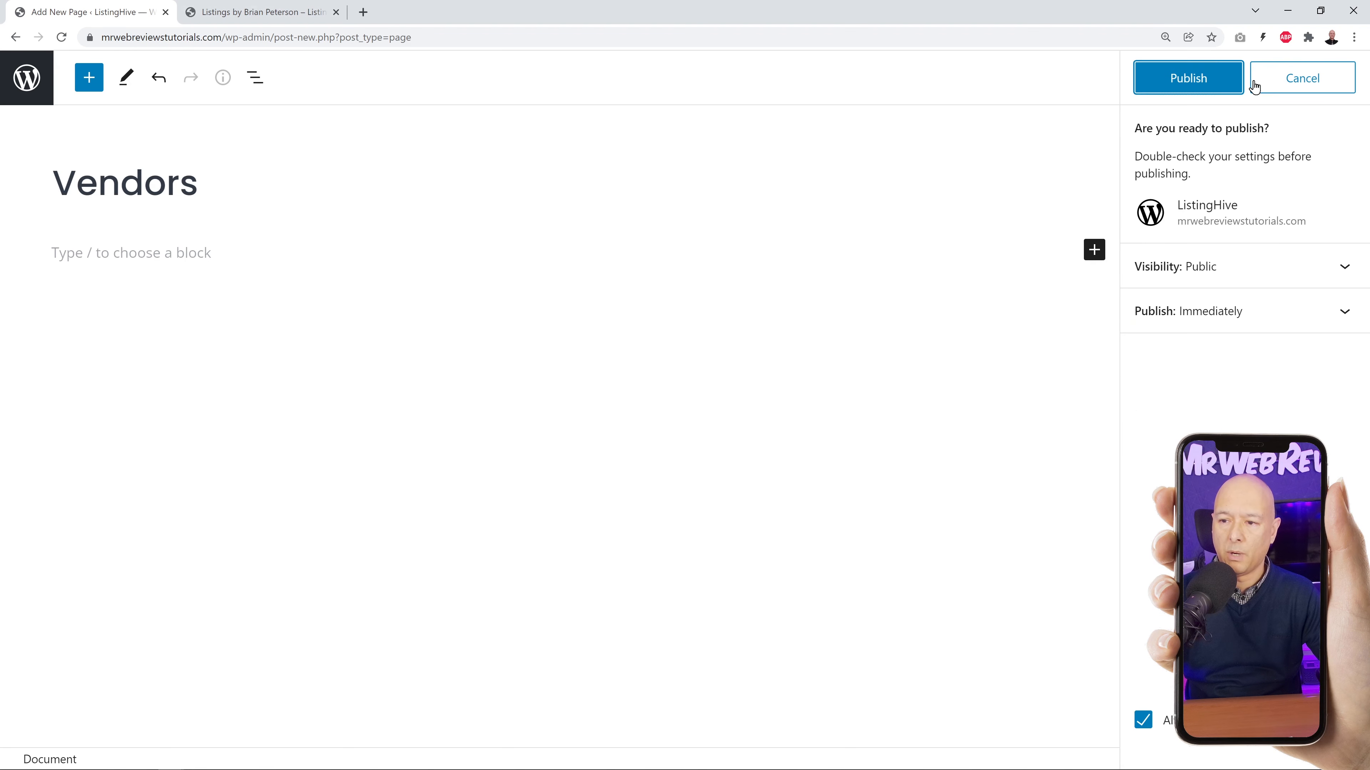
click(1201, 83)
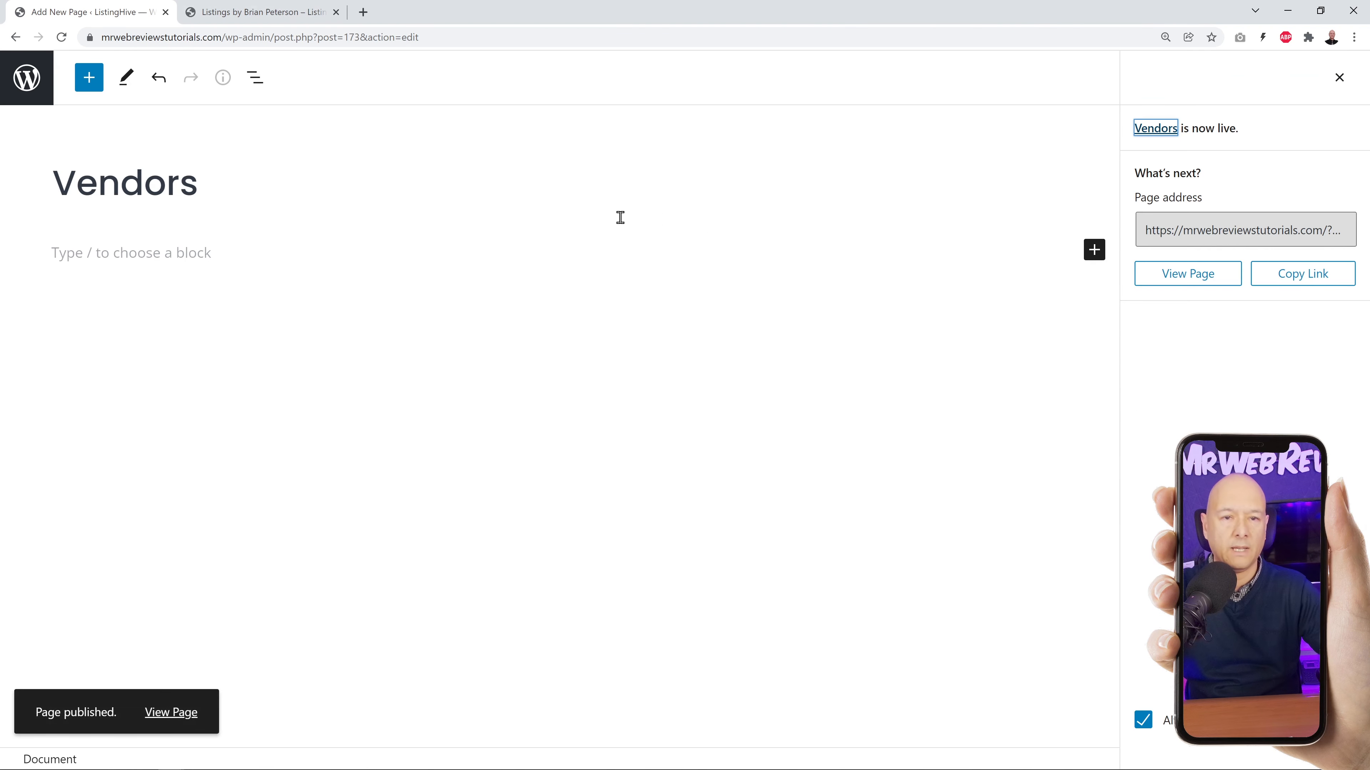
click(22, 93)
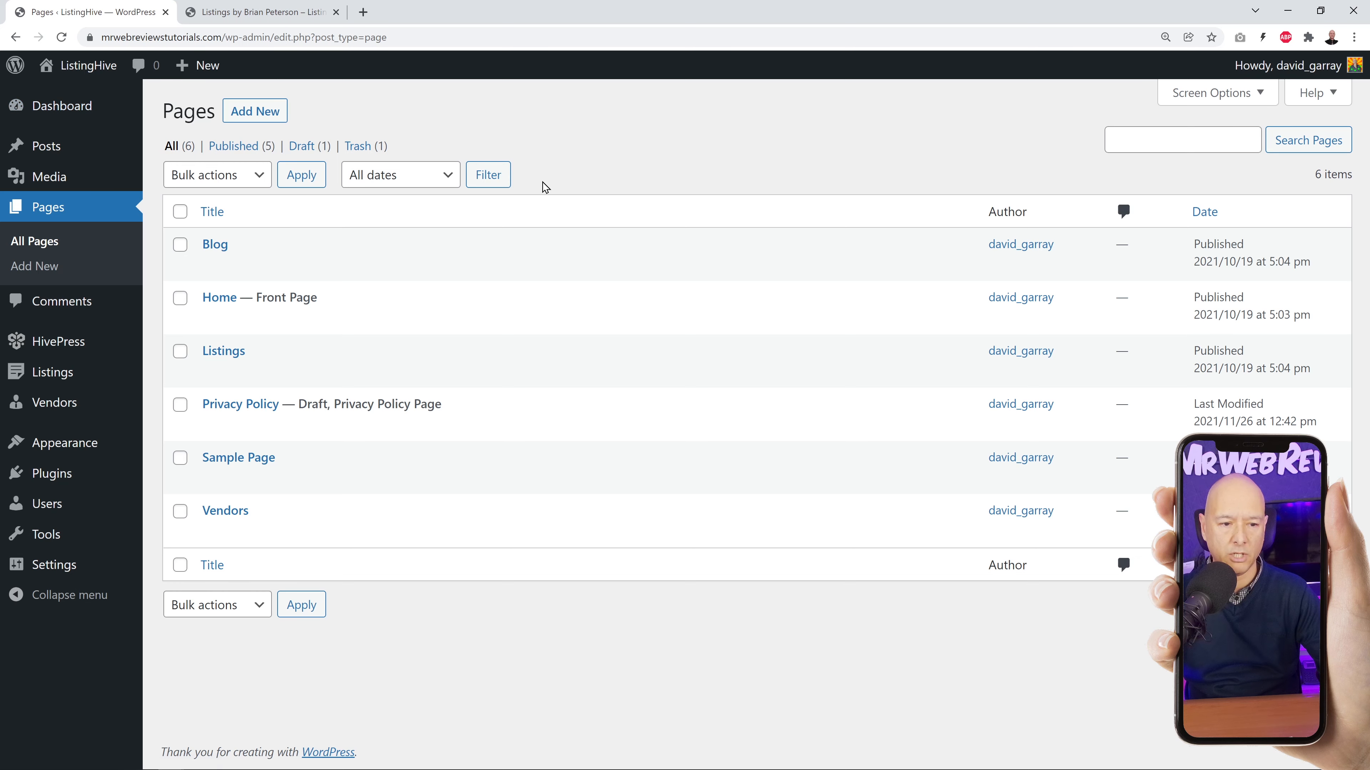
In the HivePress vendor settings, assign the Vendors page as the Vendors Page and save the changes.
mouse_move(54, 350)
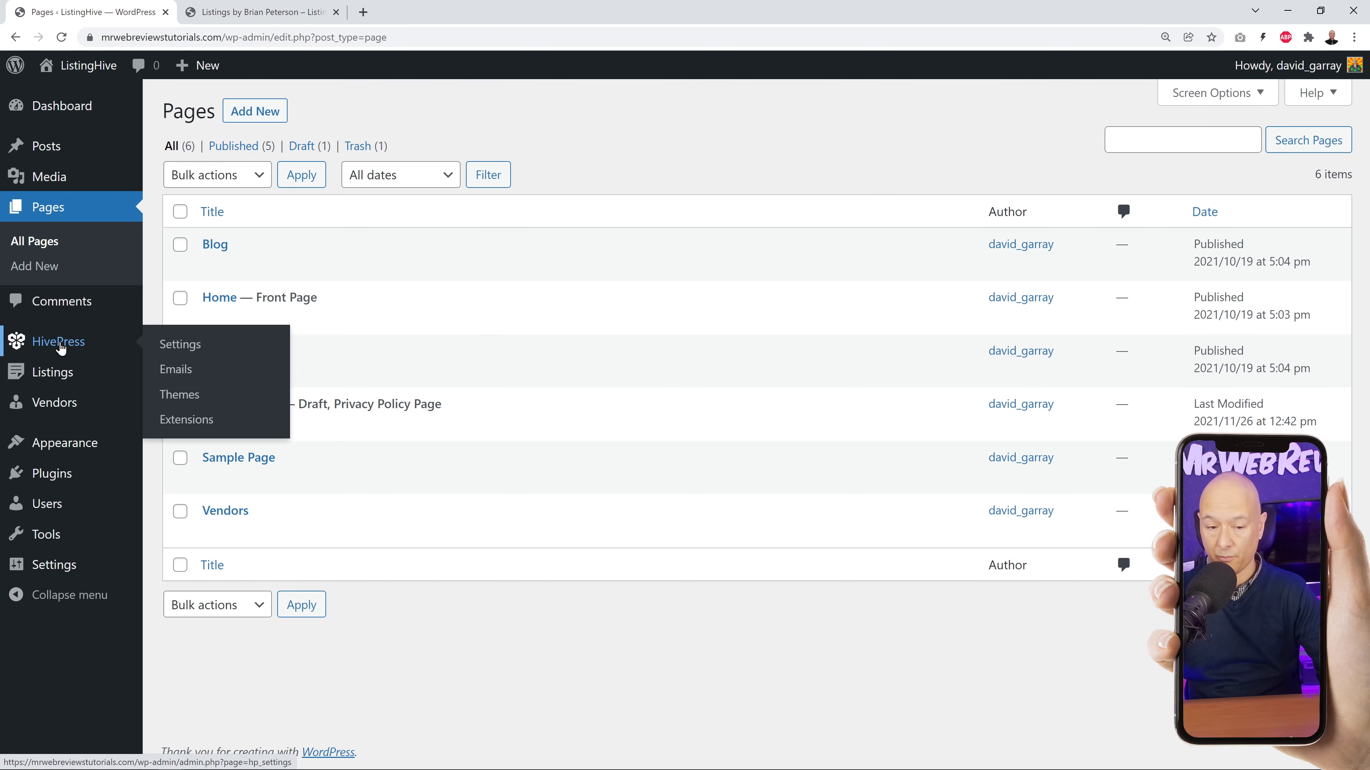
click(174, 345)
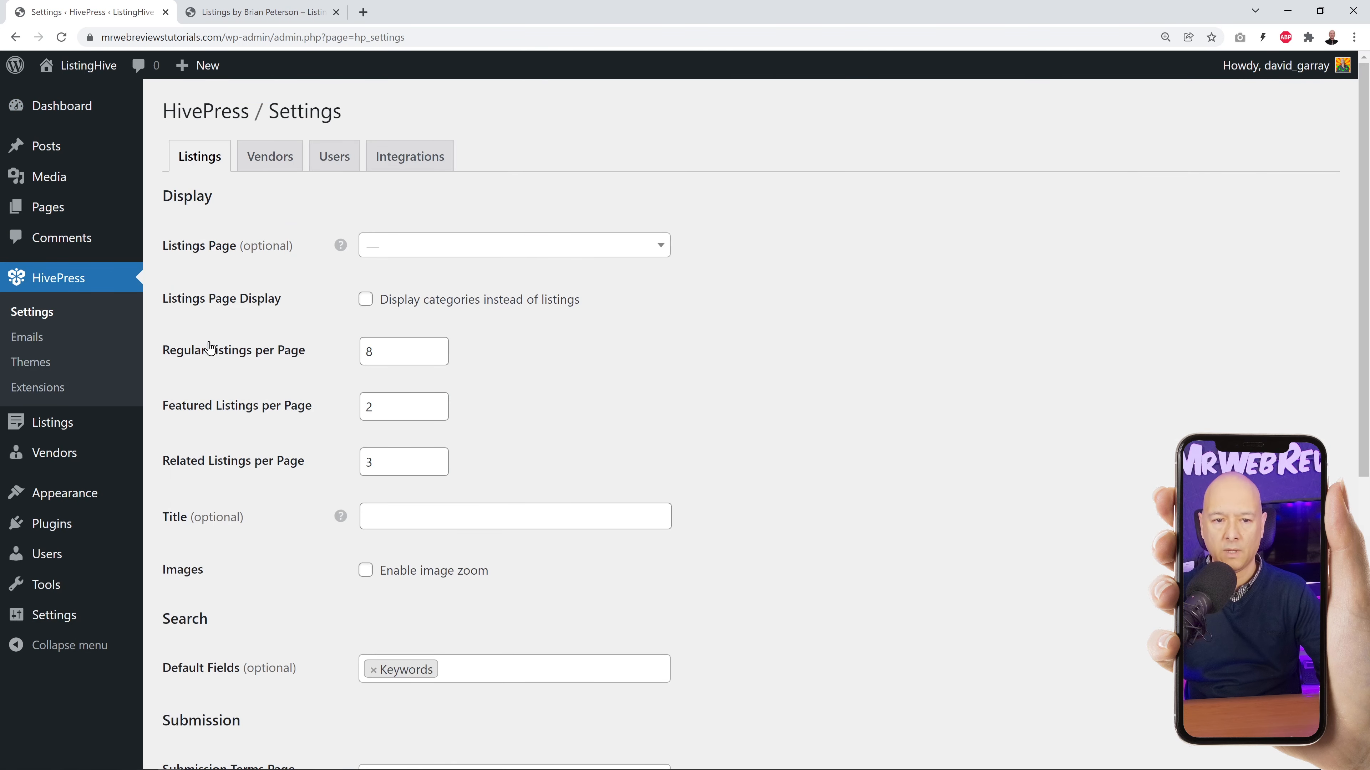
click(277, 167)
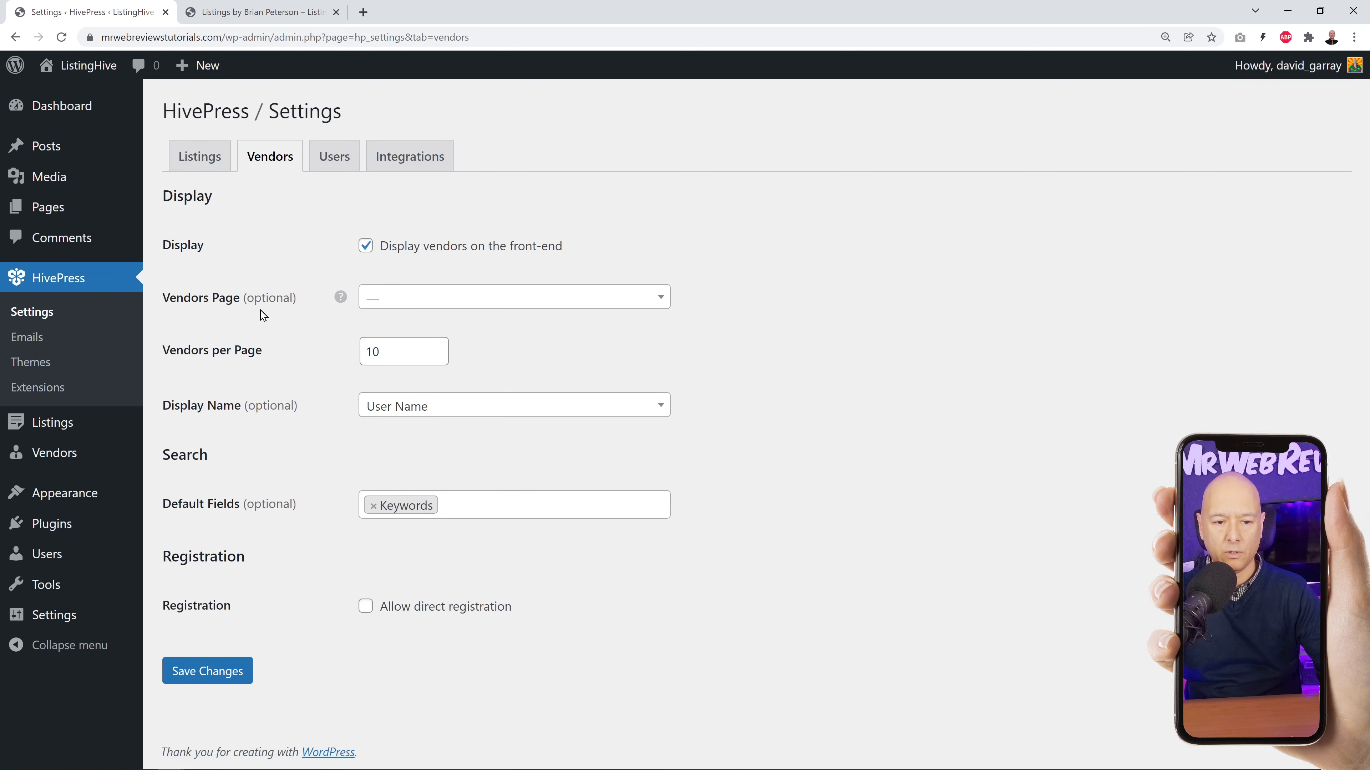
click(657, 306)
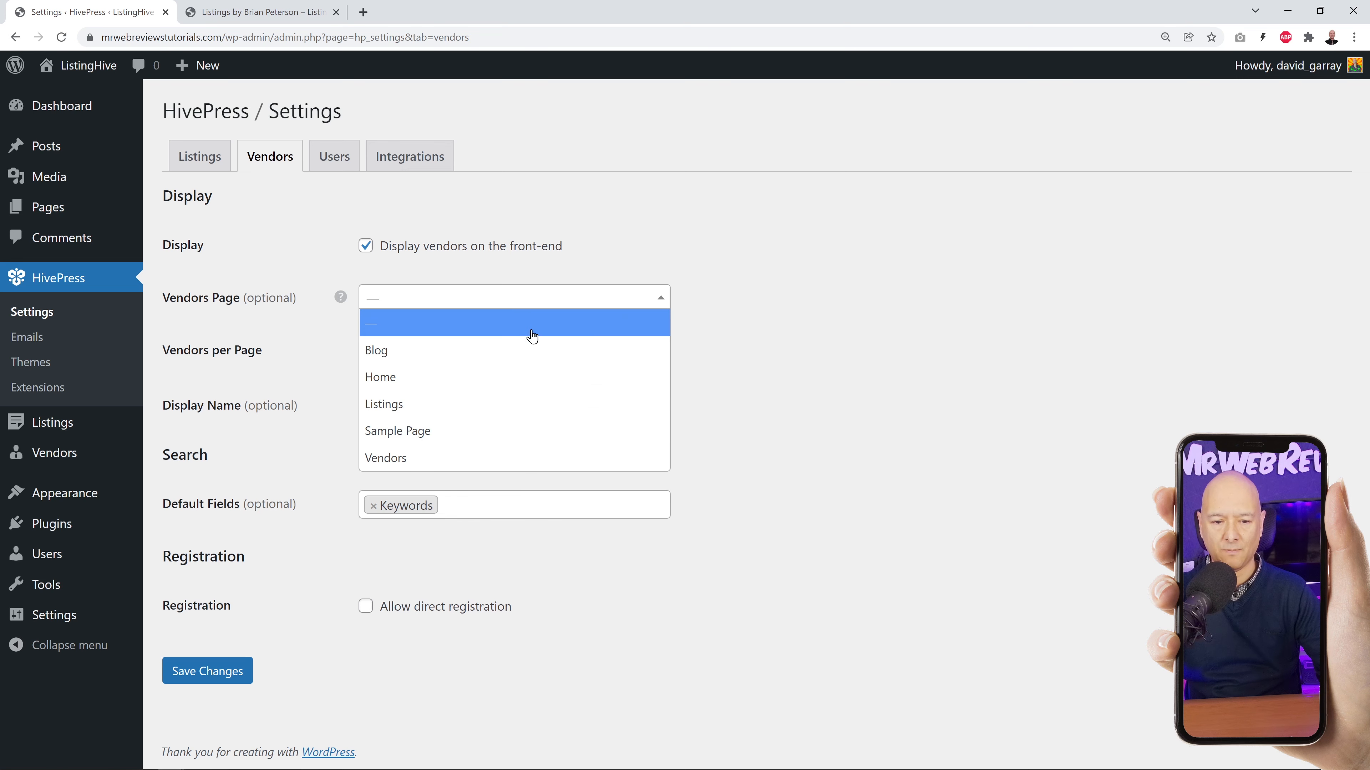
click(408, 462)
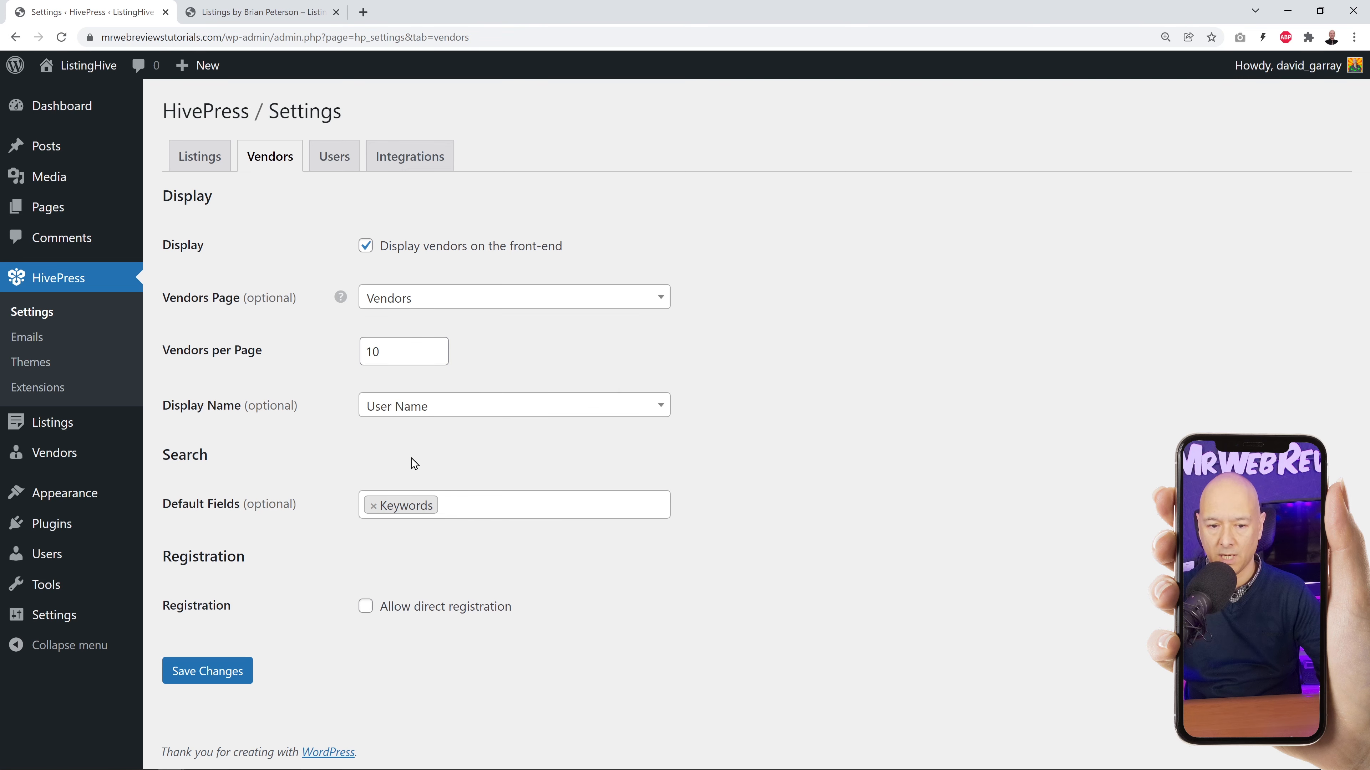
click(212, 672)
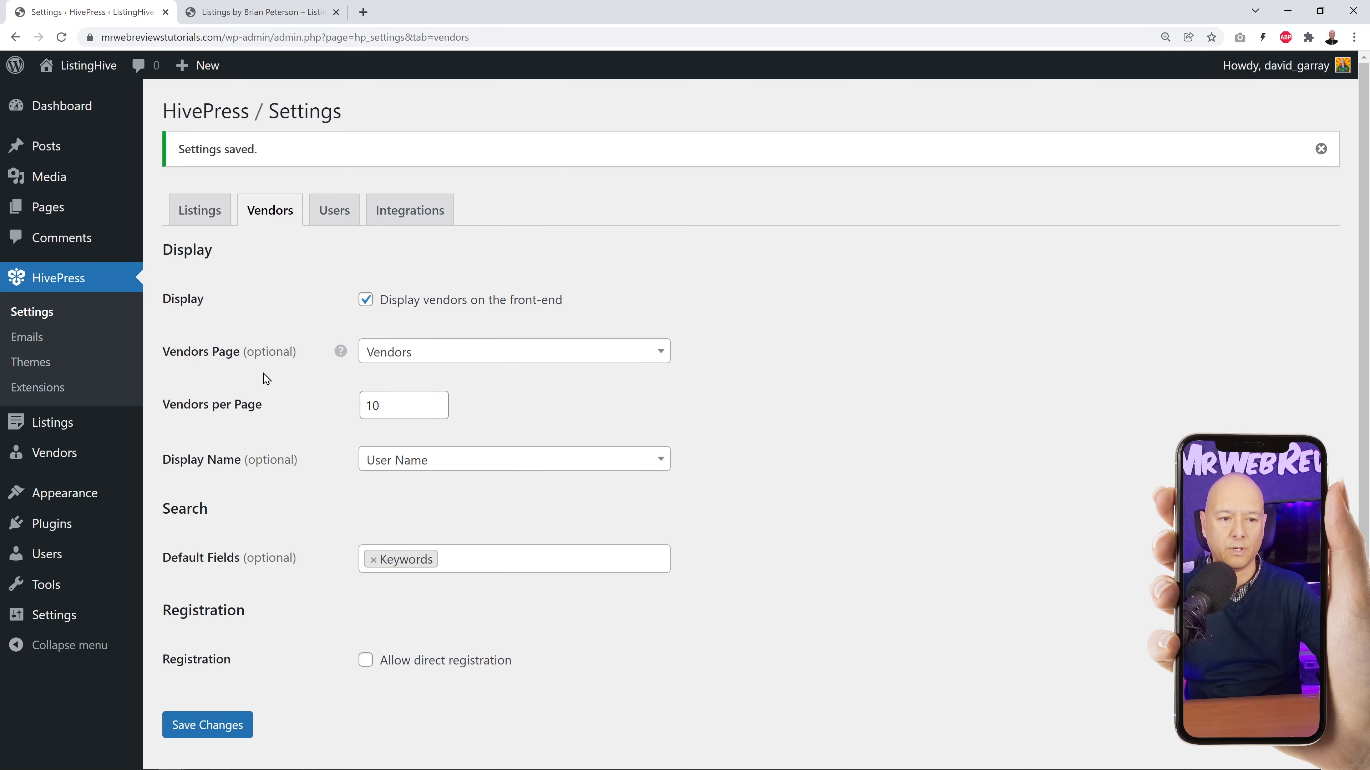
View the published Vendors page in a new browser tab from the page list and look over its vendors.
click(65, 215)
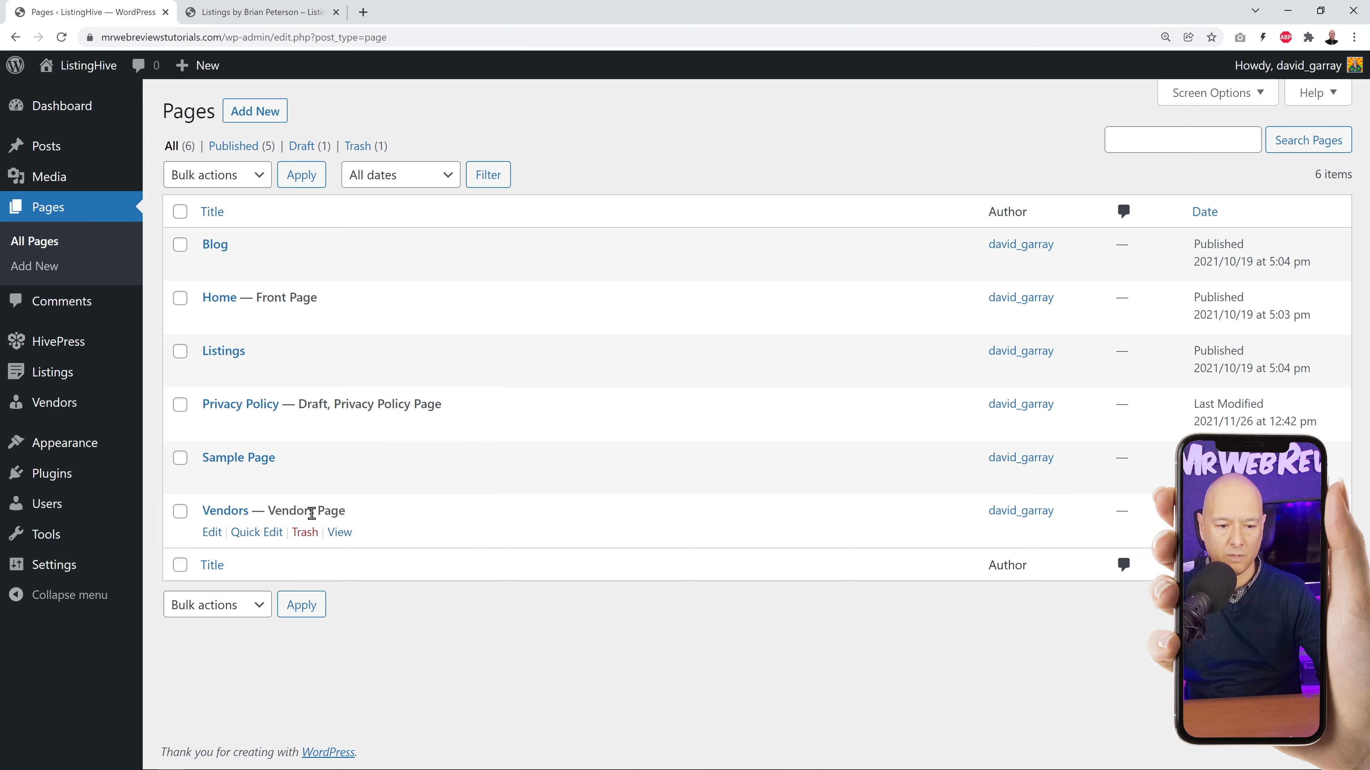
right_click(342, 533)
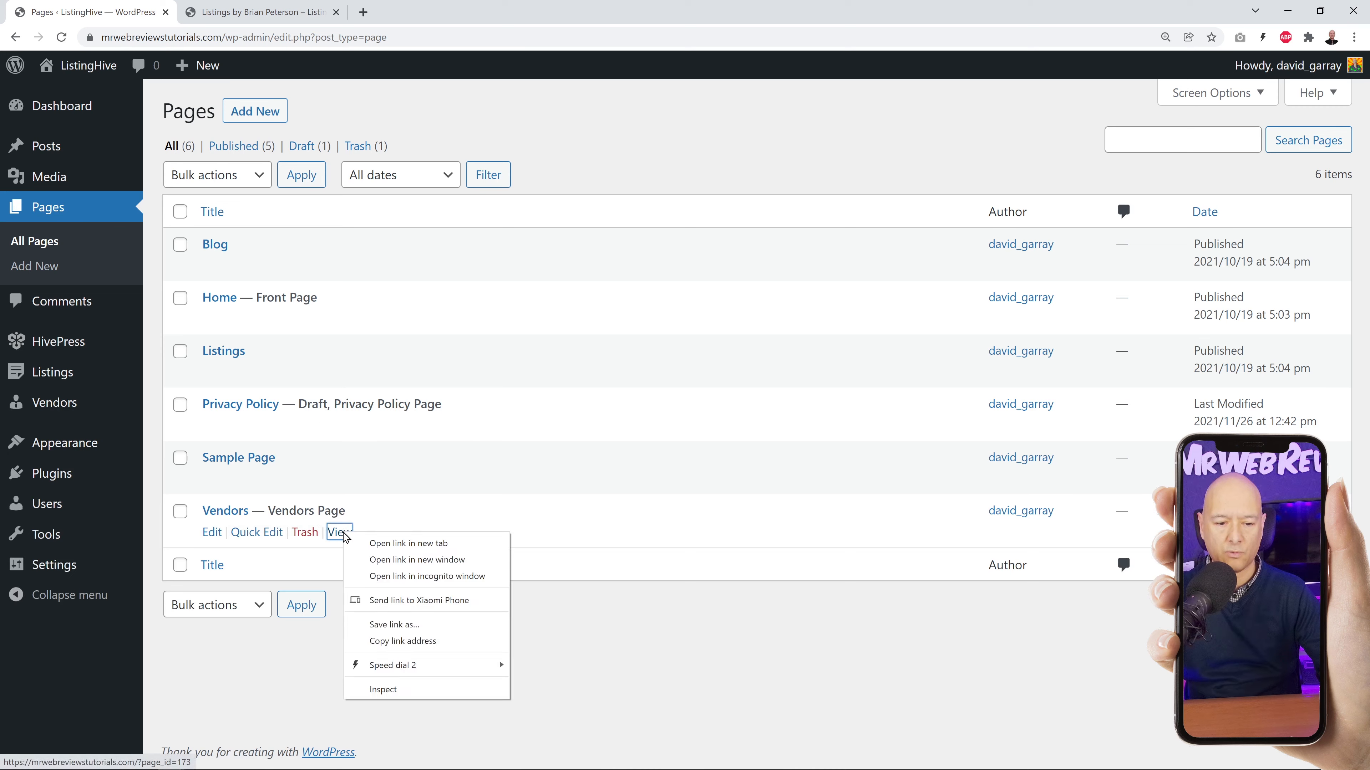
click(388, 544)
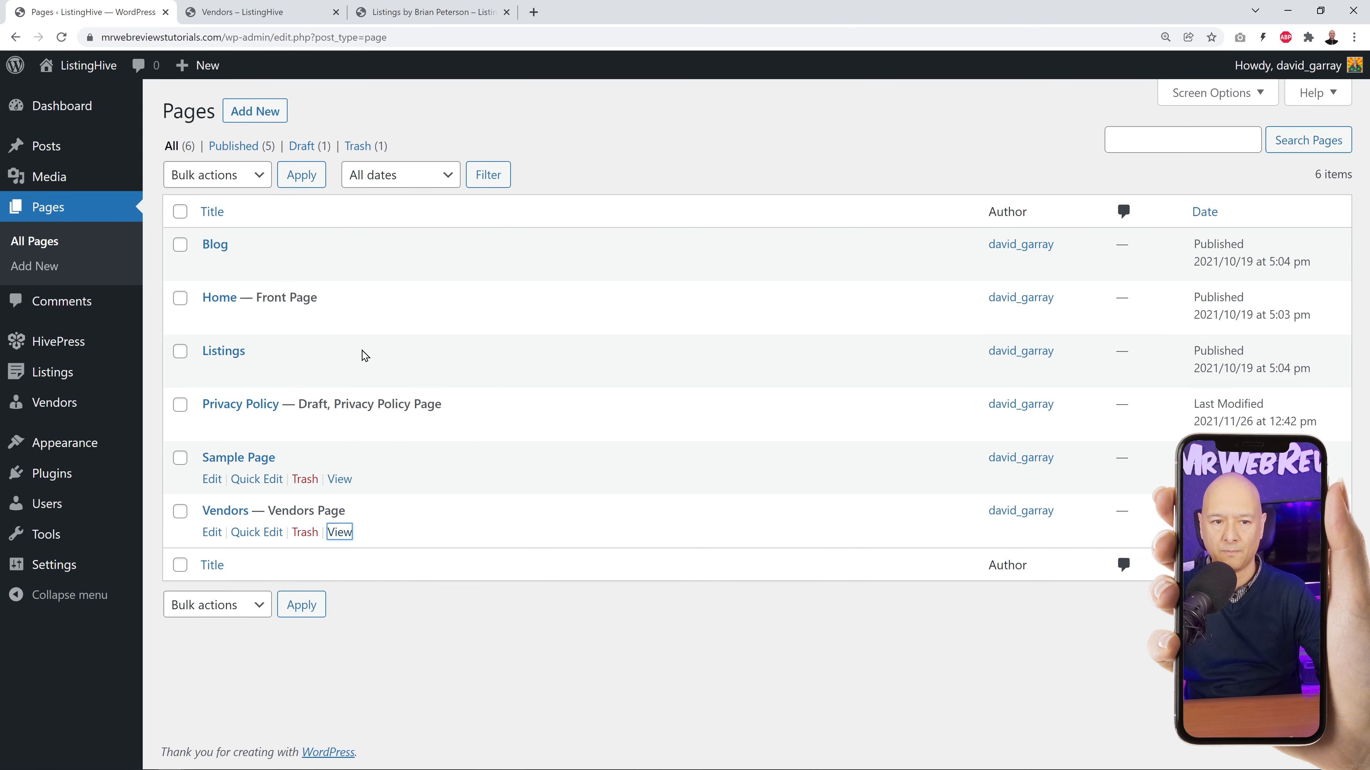
click(266, 19)
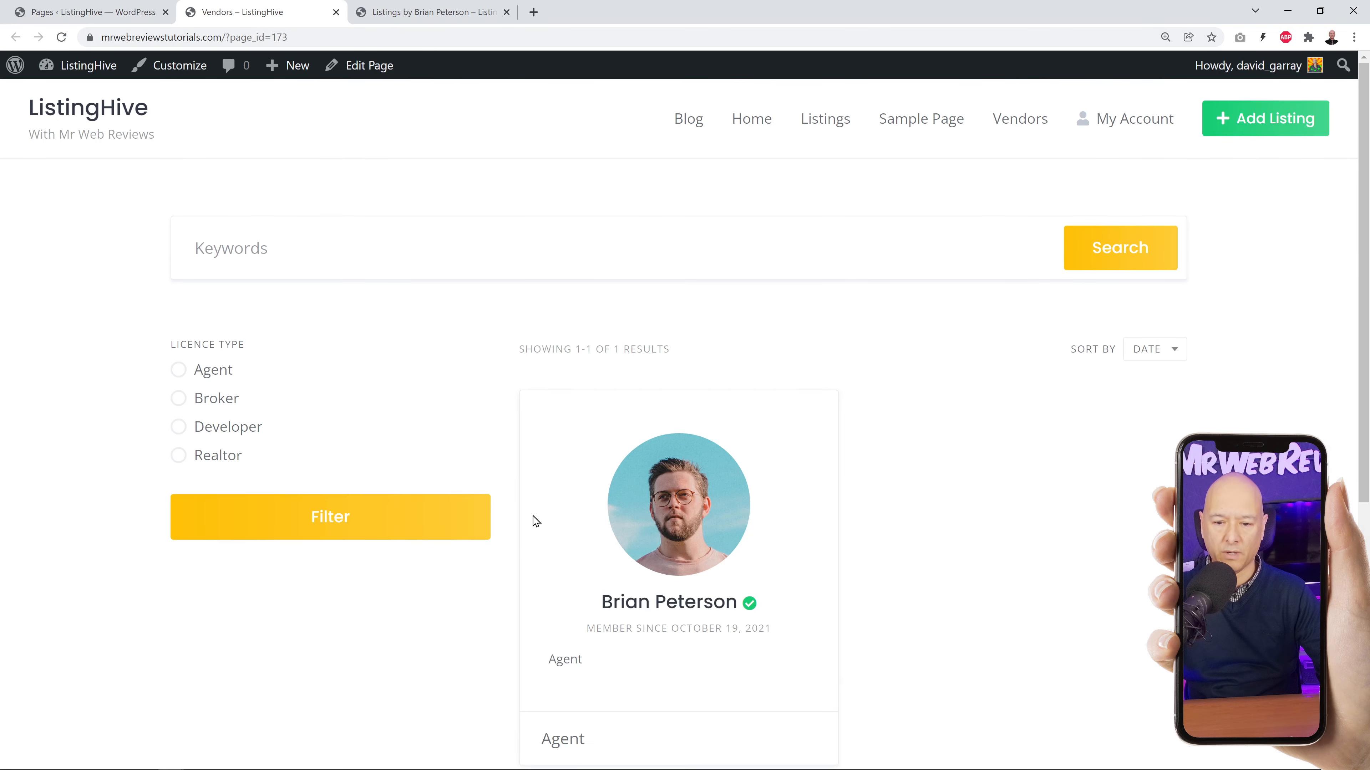
scroll(925, 556, down, 1)
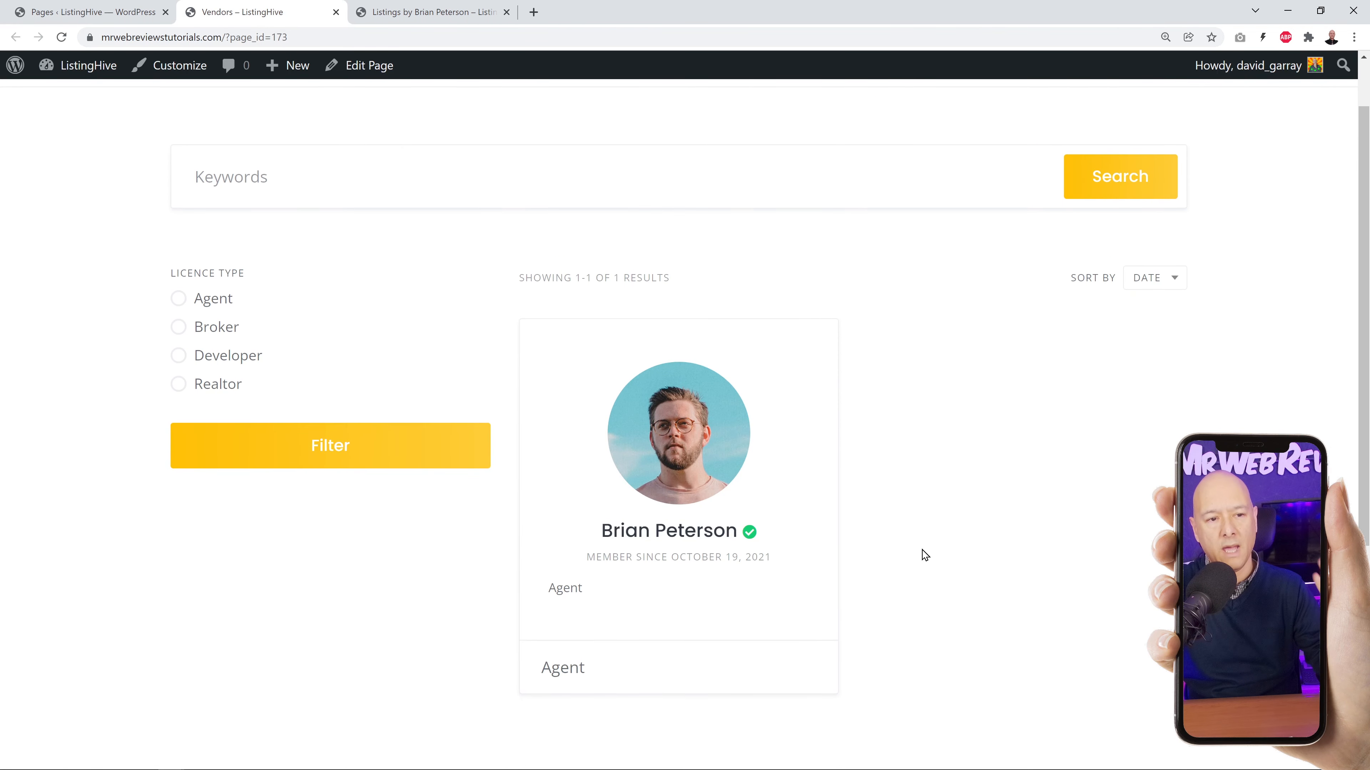
Check the vendor list in the admin area and filter the public Vendors page by the Broker licence type.
click(124, 15)
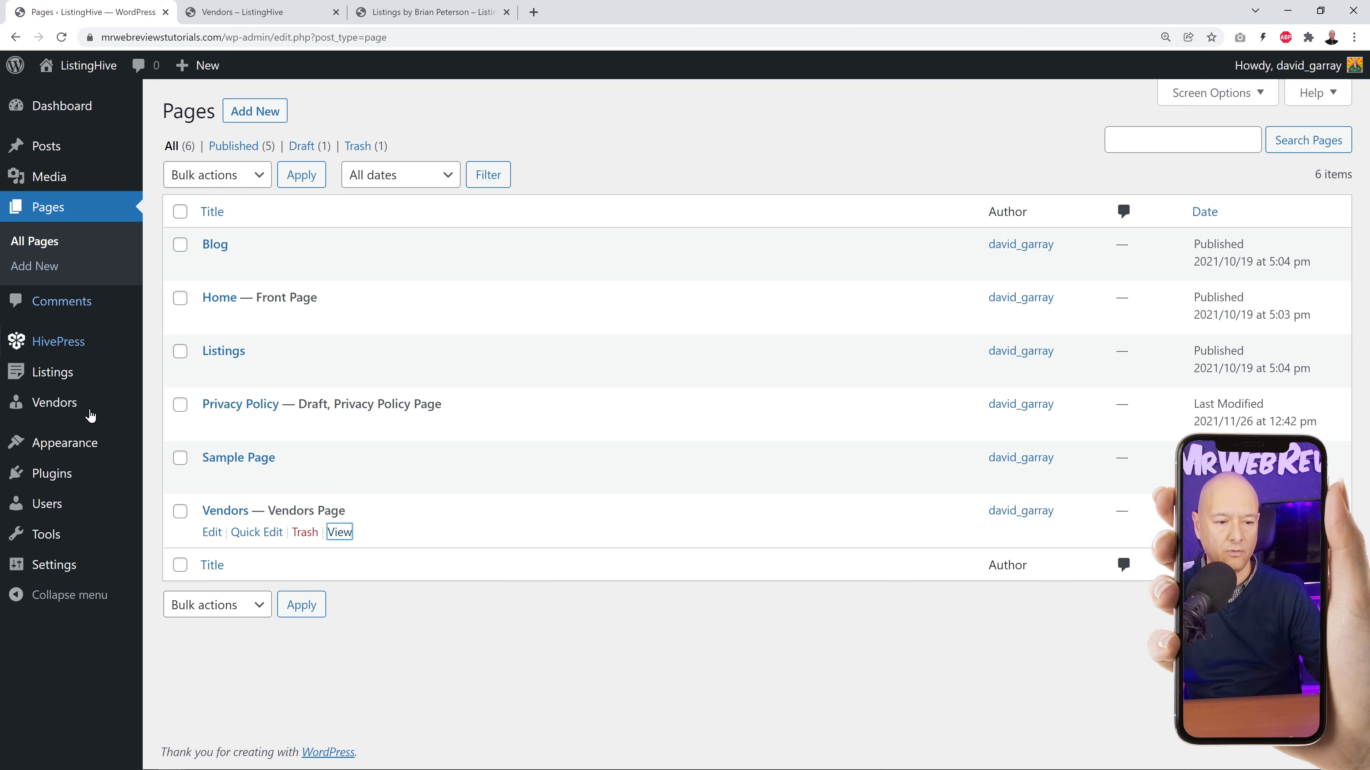
click(60, 404)
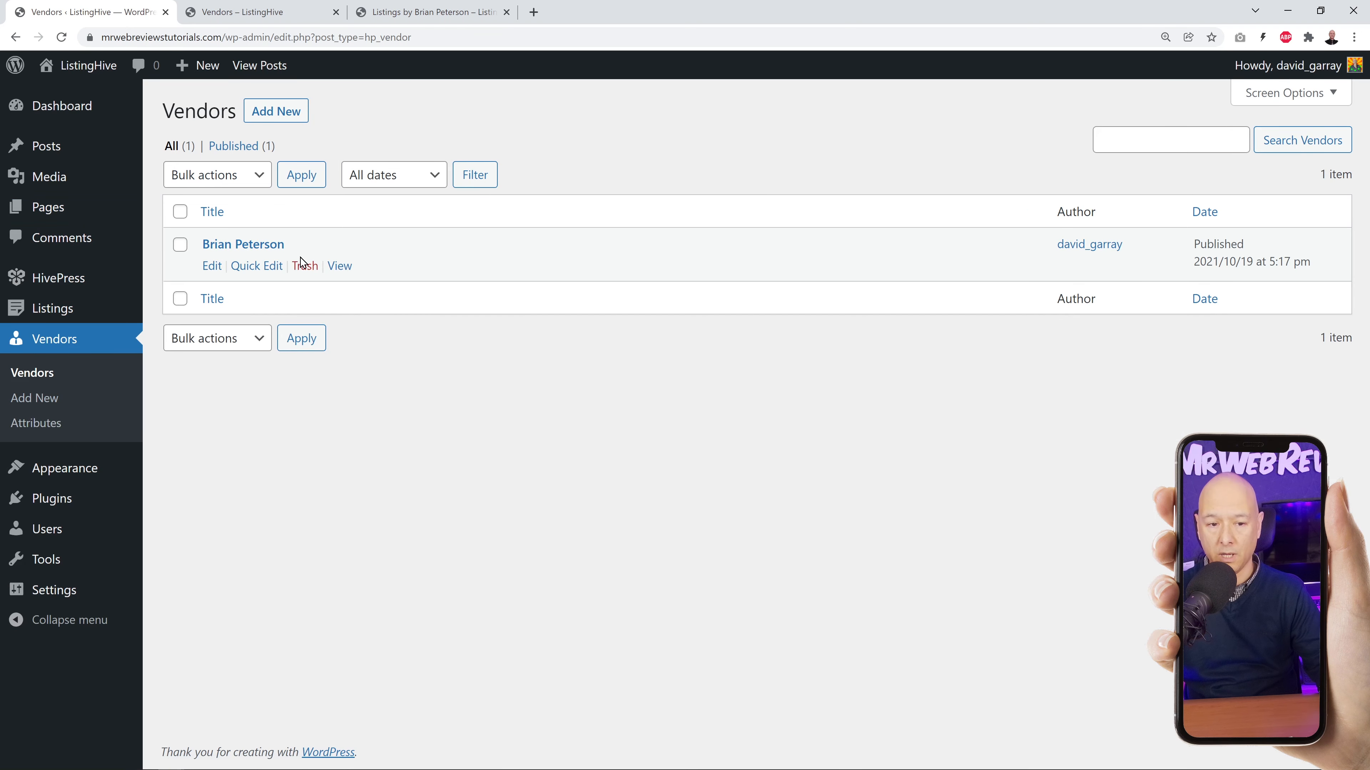
click(258, 15)
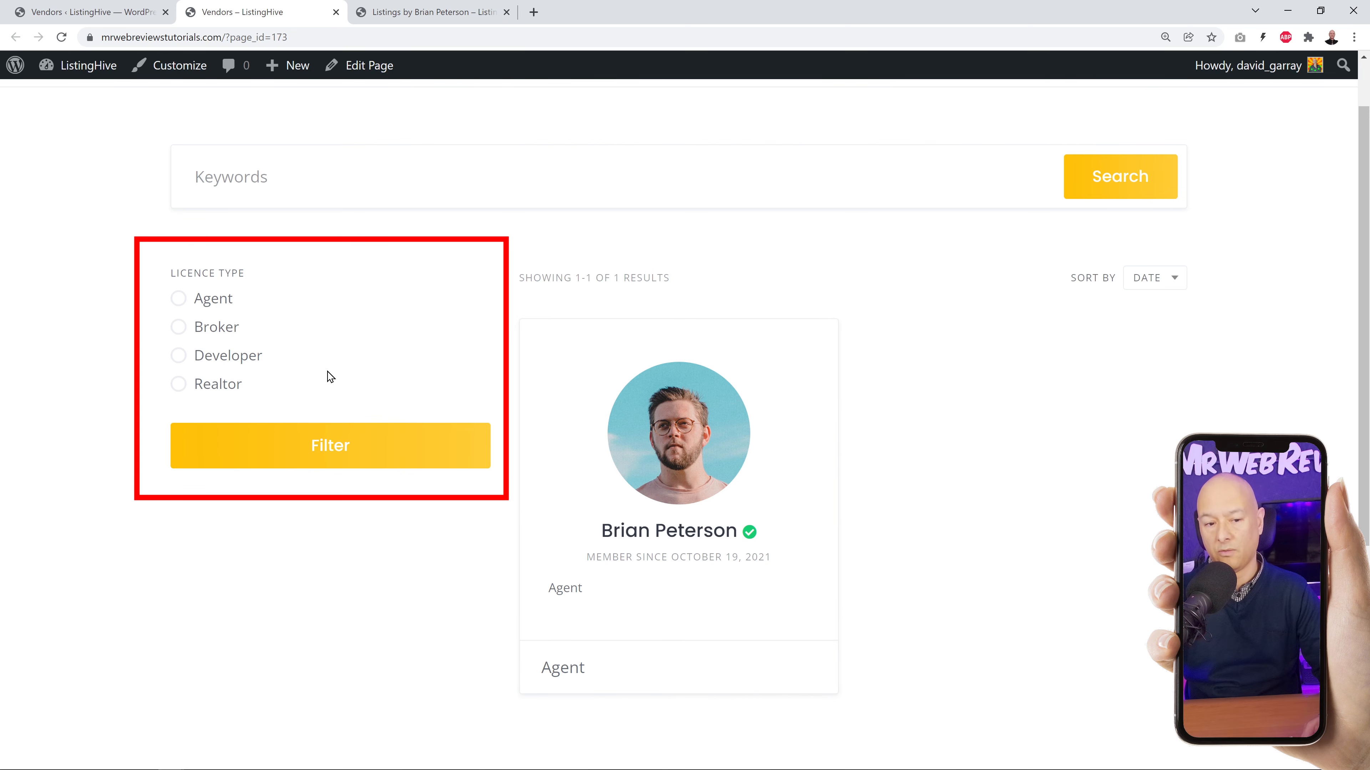
click(181, 334)
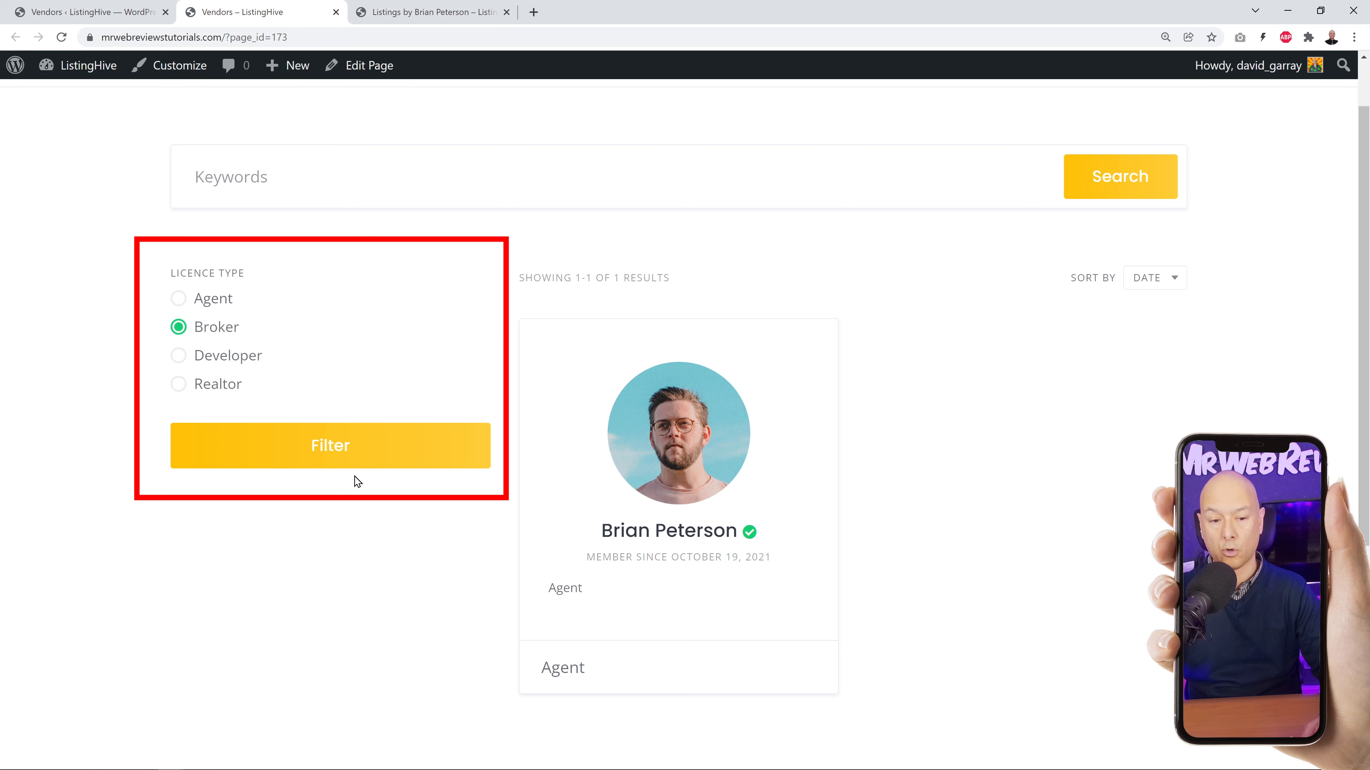
click(330, 453)
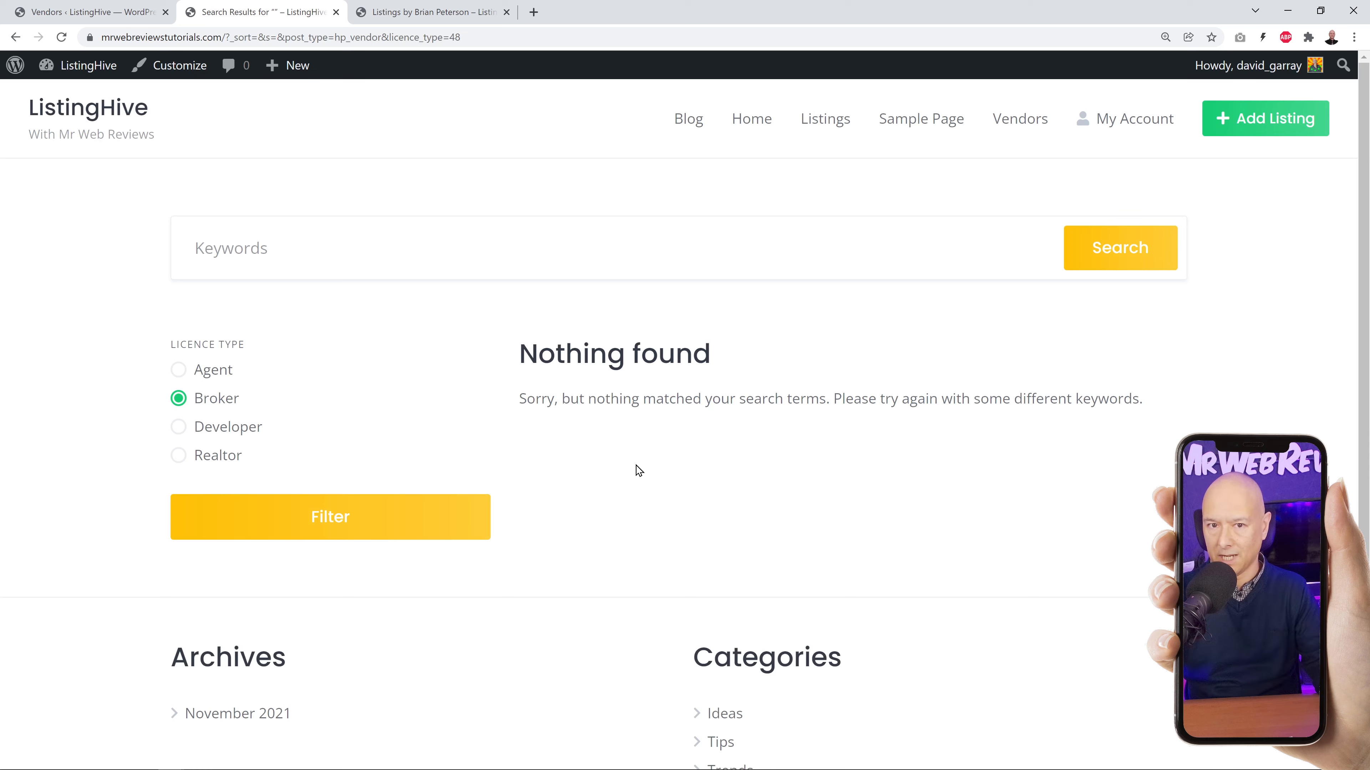
Filter the public vendors by the Agent licence type and look over the results.
click(182, 371)
click(332, 518)
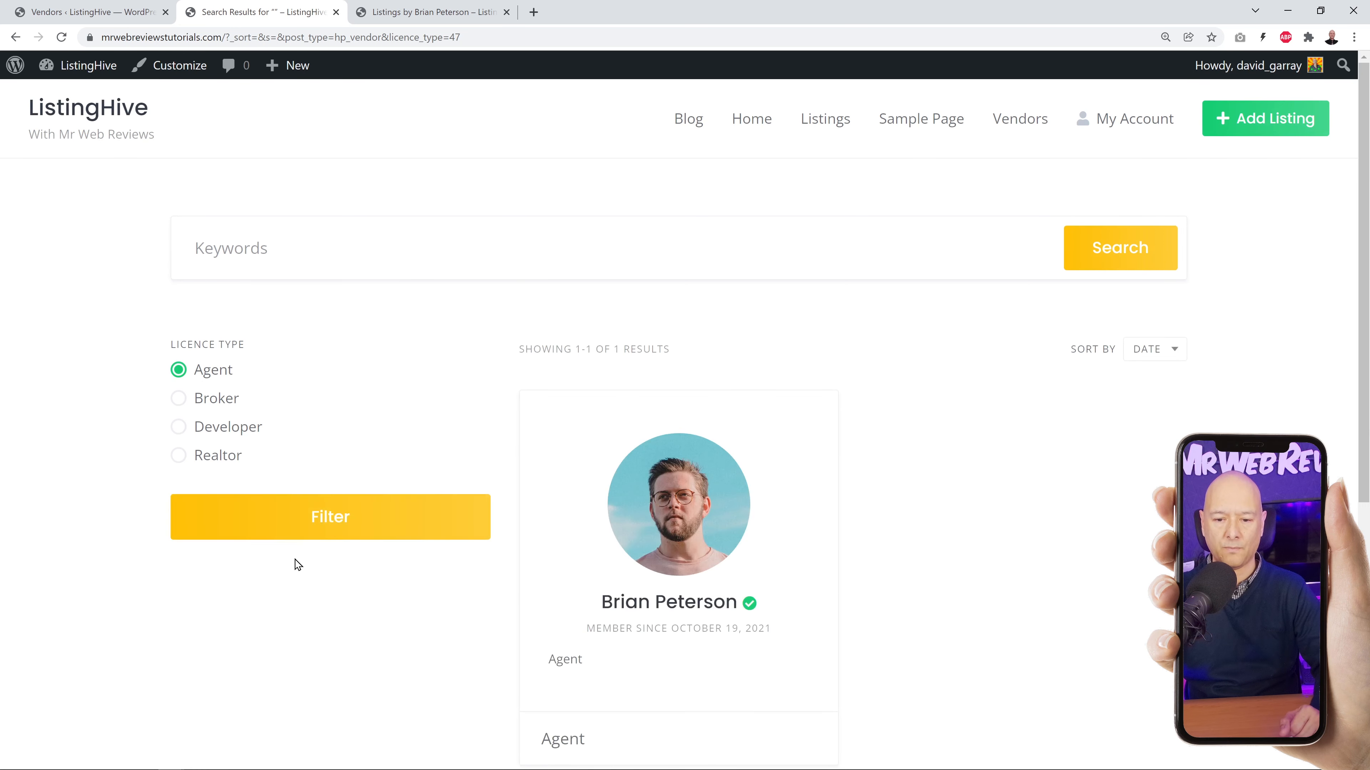
scroll(871, 553, down, 3)
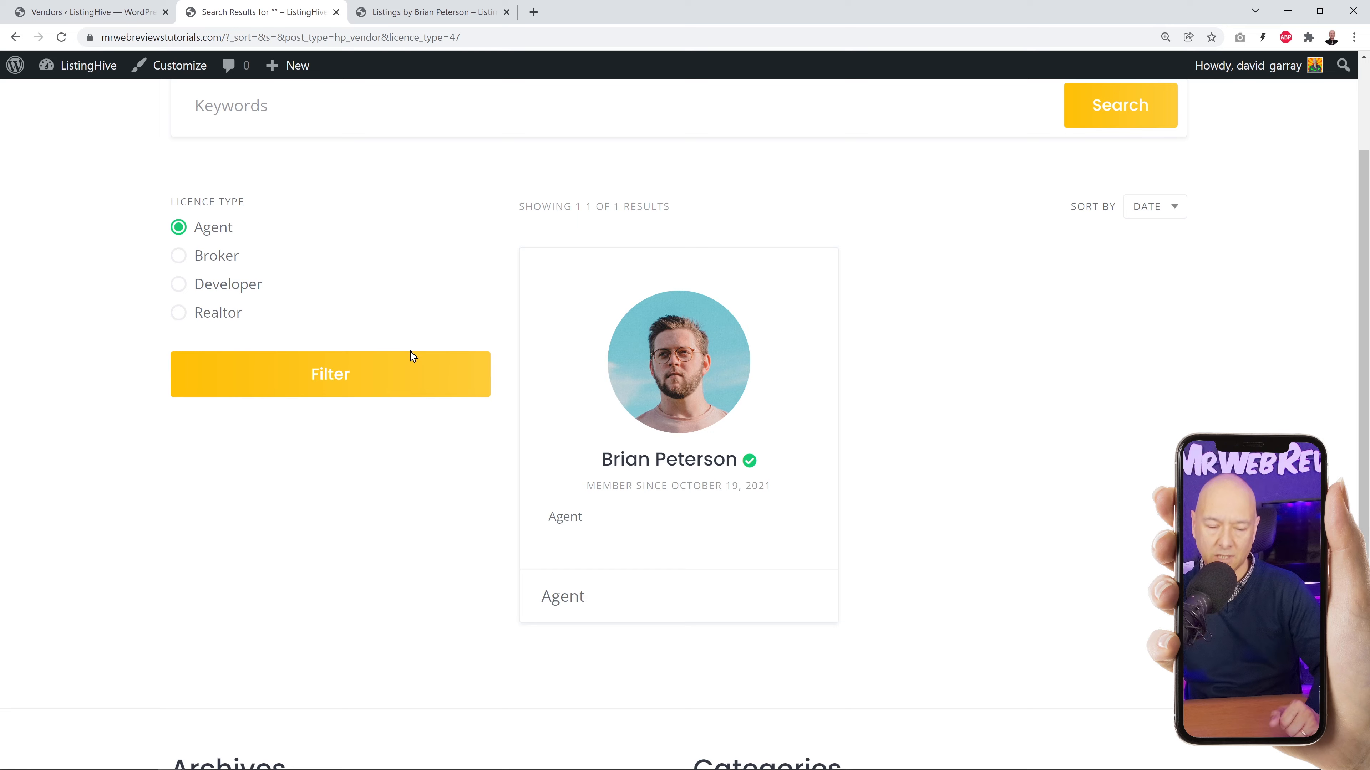
scroll(410, 351, up, 3)
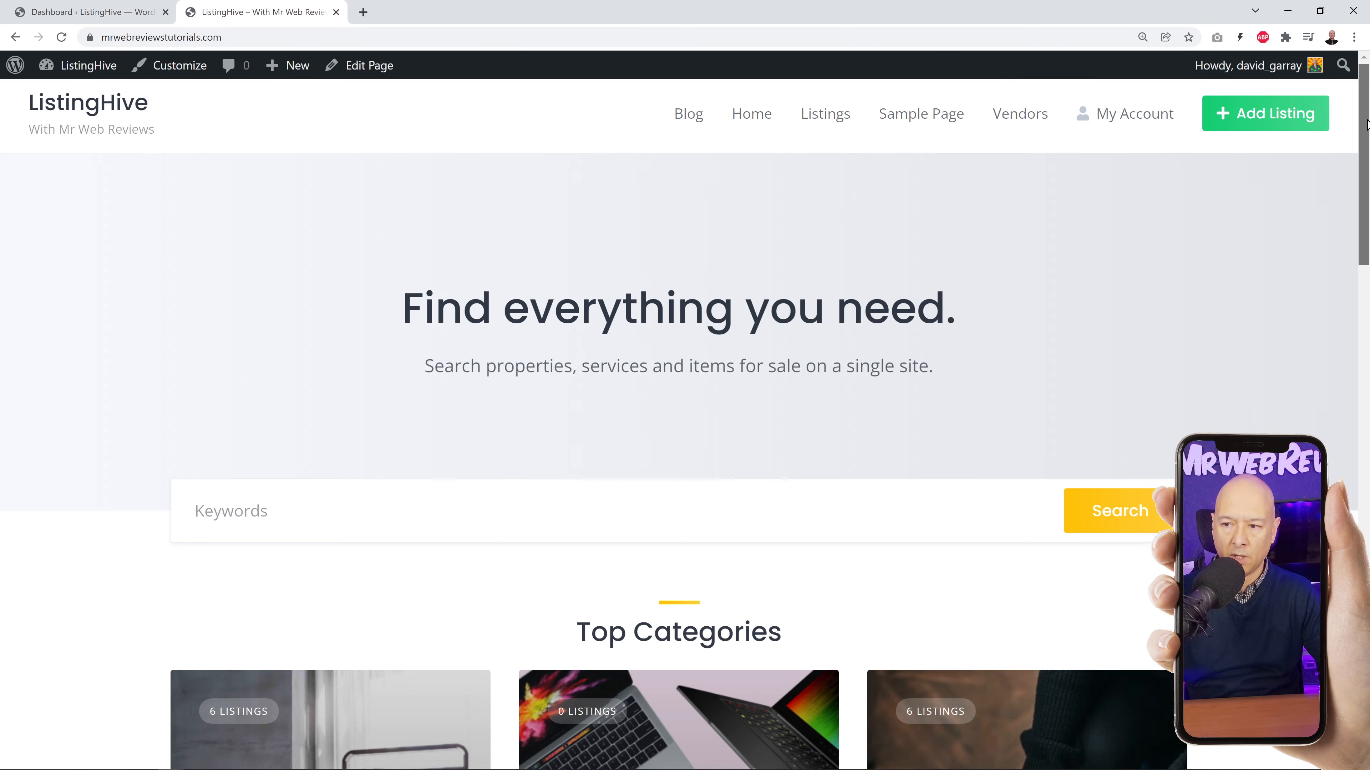
Look over the live home page and open the Home front page for editing from the list of all pages.
scroll(649, 356, down, 6)
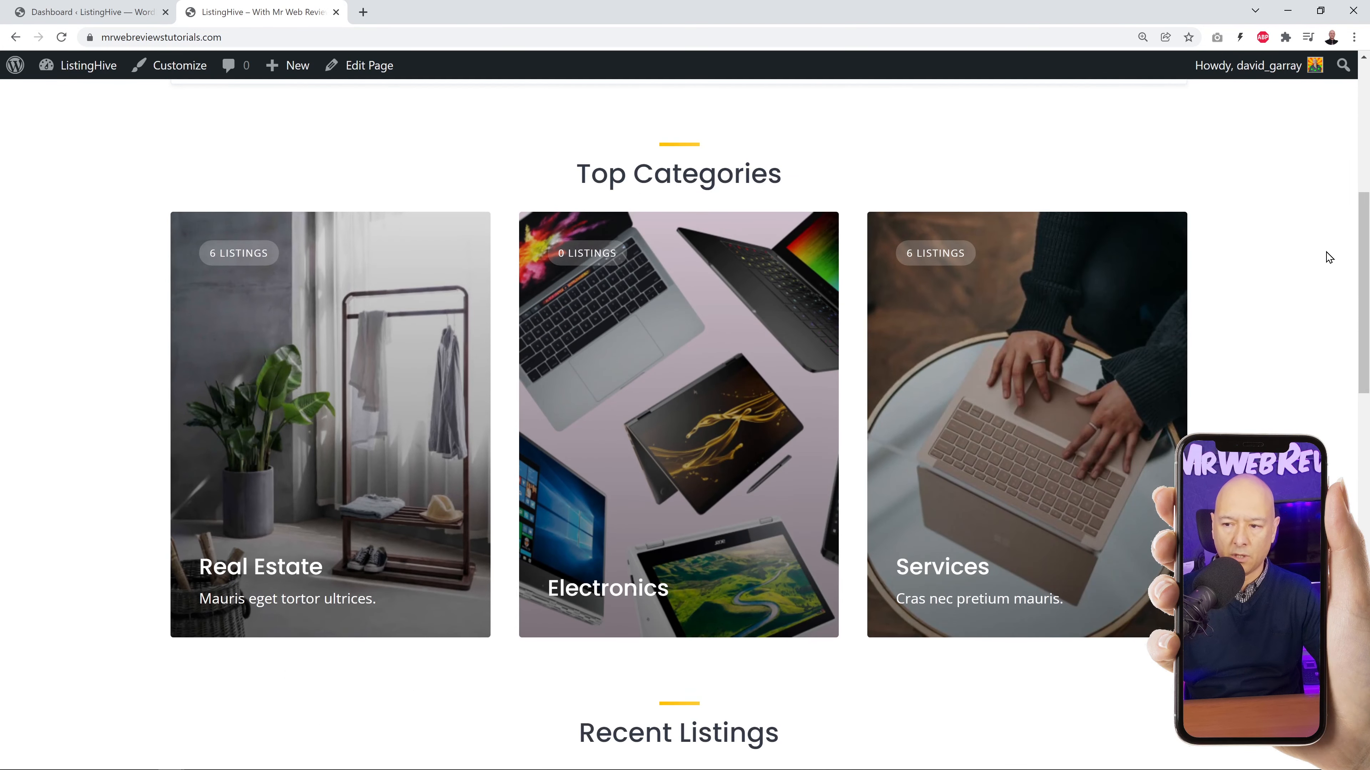
drag(1362, 240, 1363, 141)
click(51, 15)
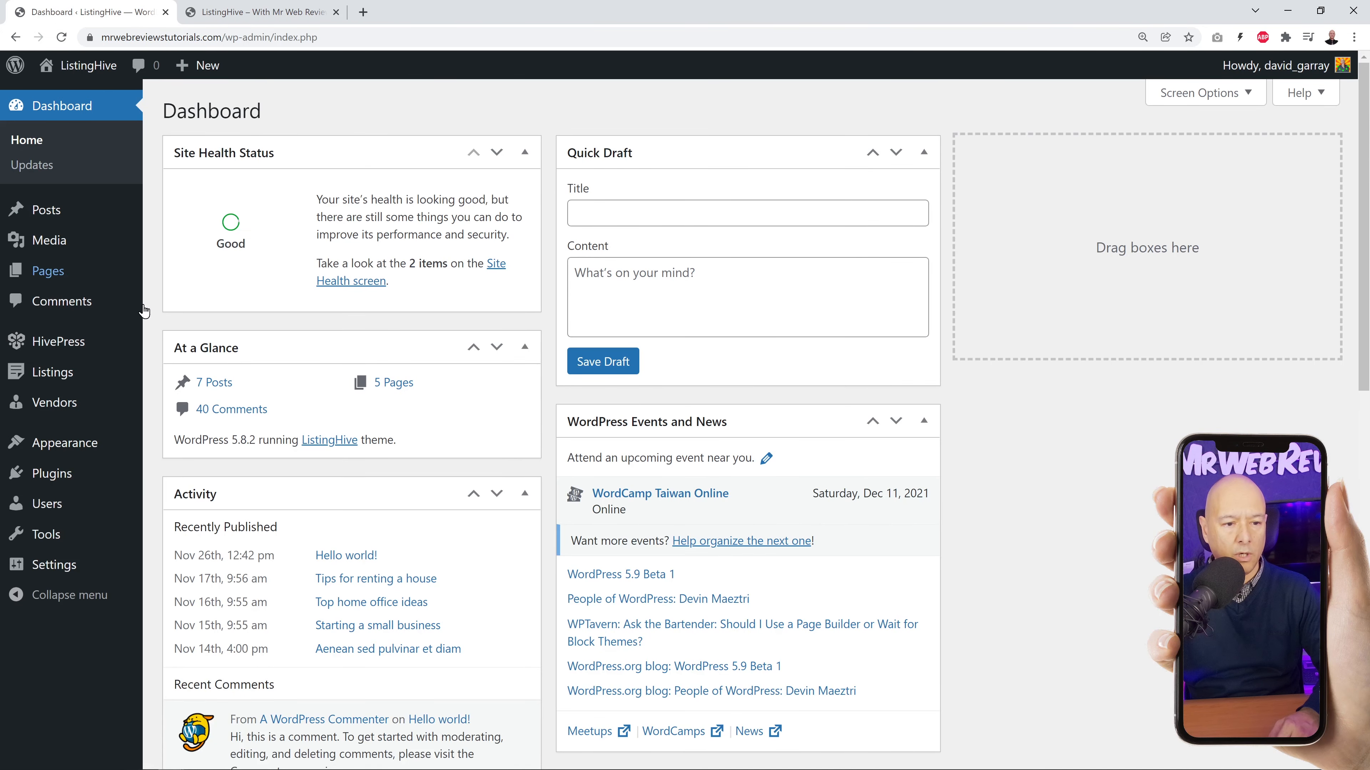
mouse_move(61, 284)
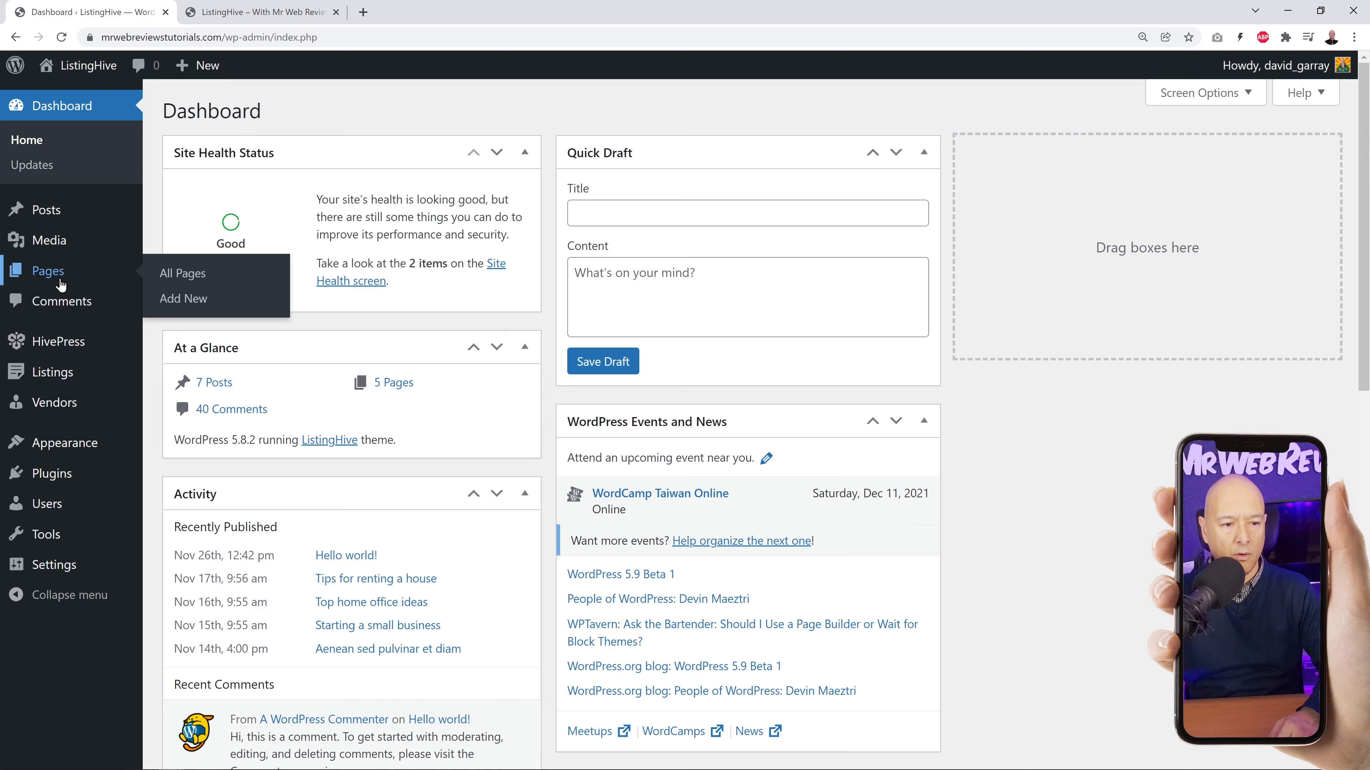
click(169, 274)
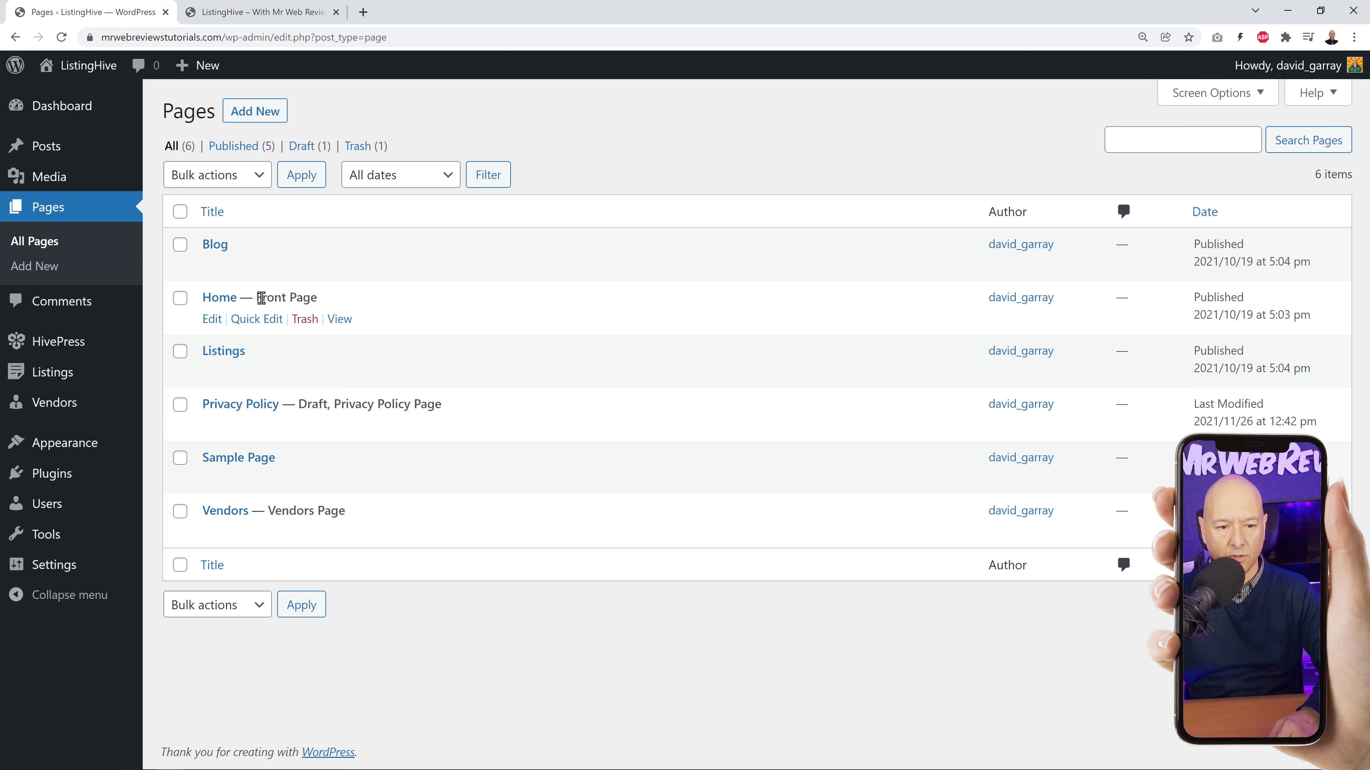
drag(257, 297, 344, 304)
click(380, 302)
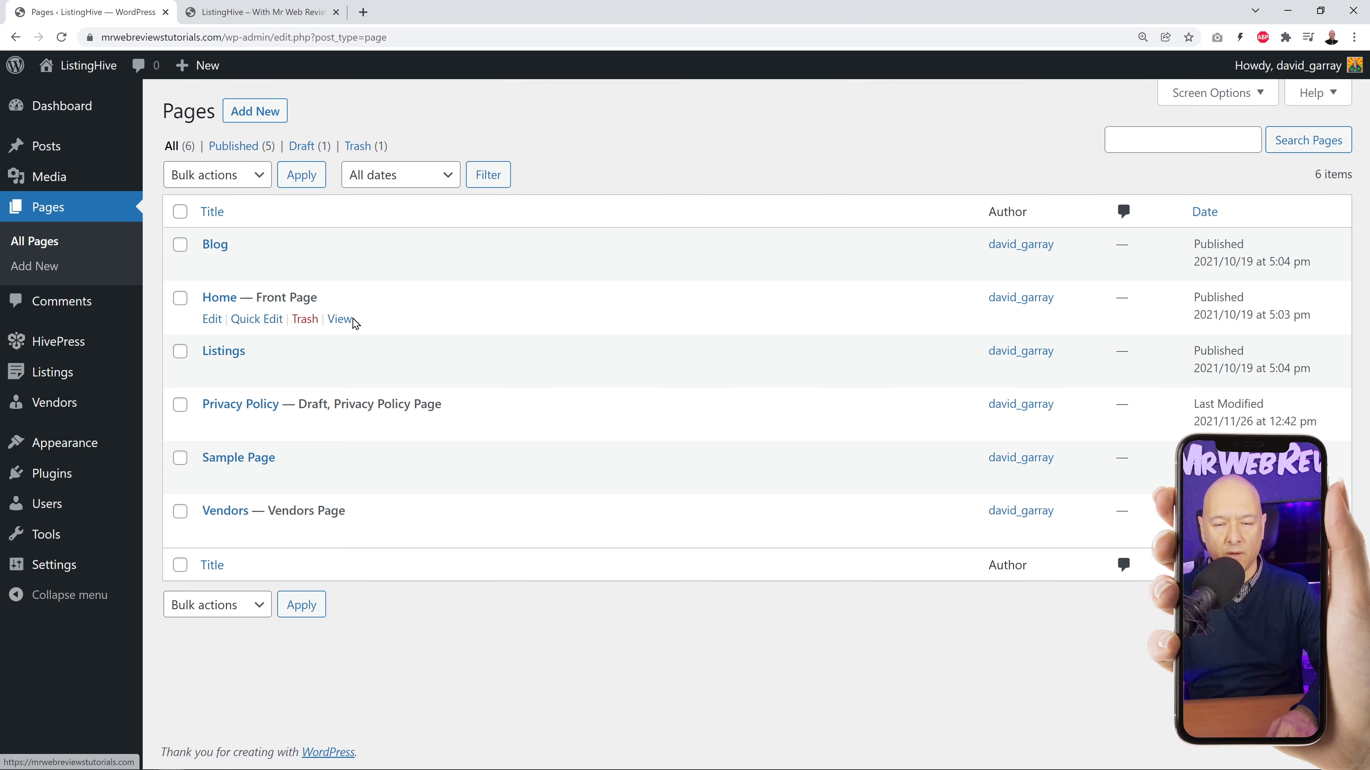
click(220, 319)
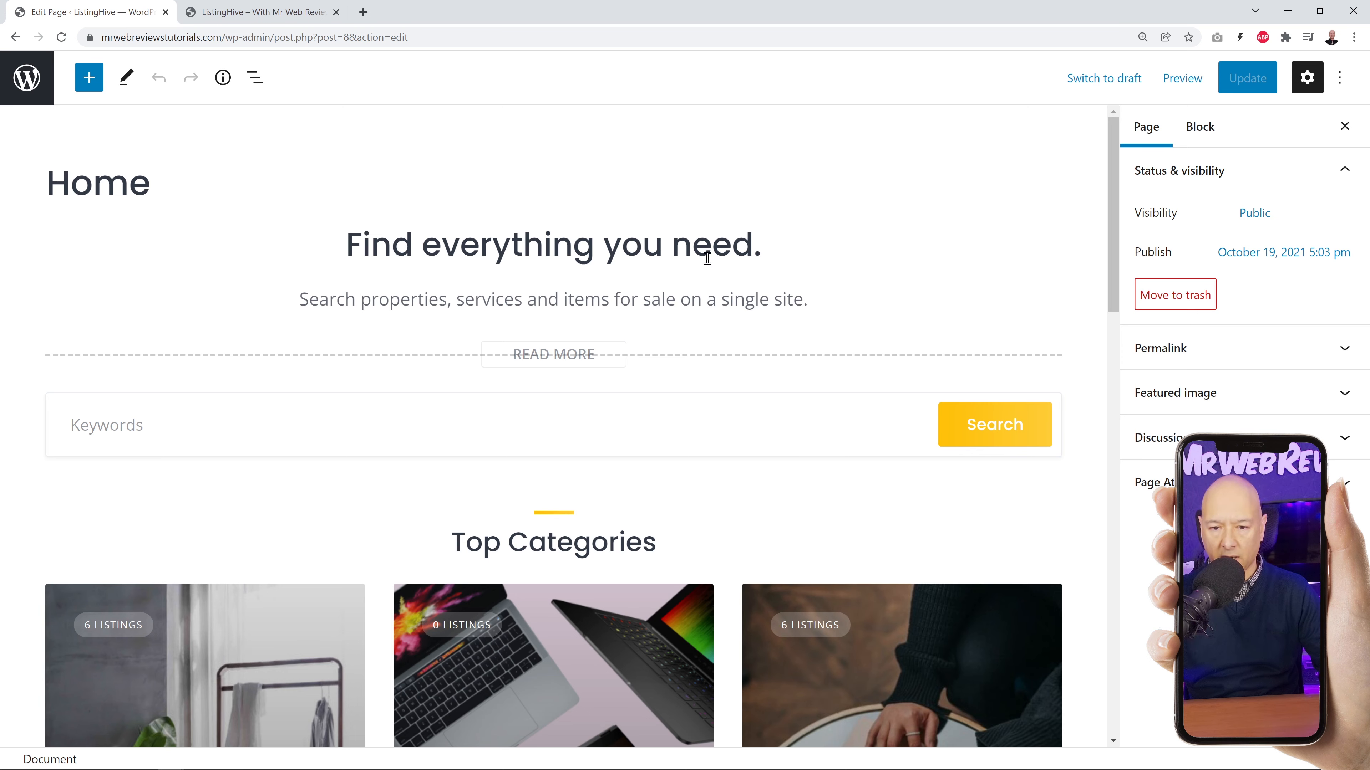
Compare the Home page's content blocks in the editor with the live home page.
click(261, 11)
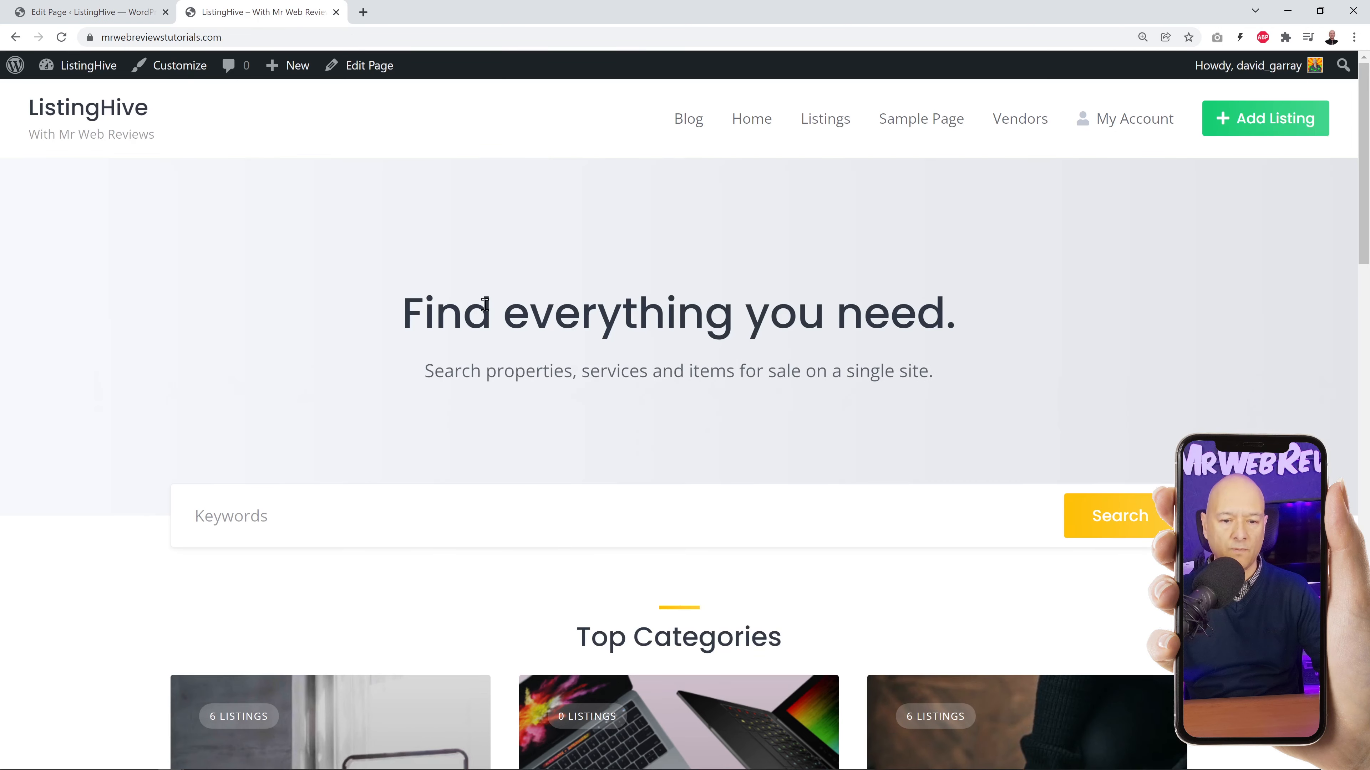
click(75, 12)
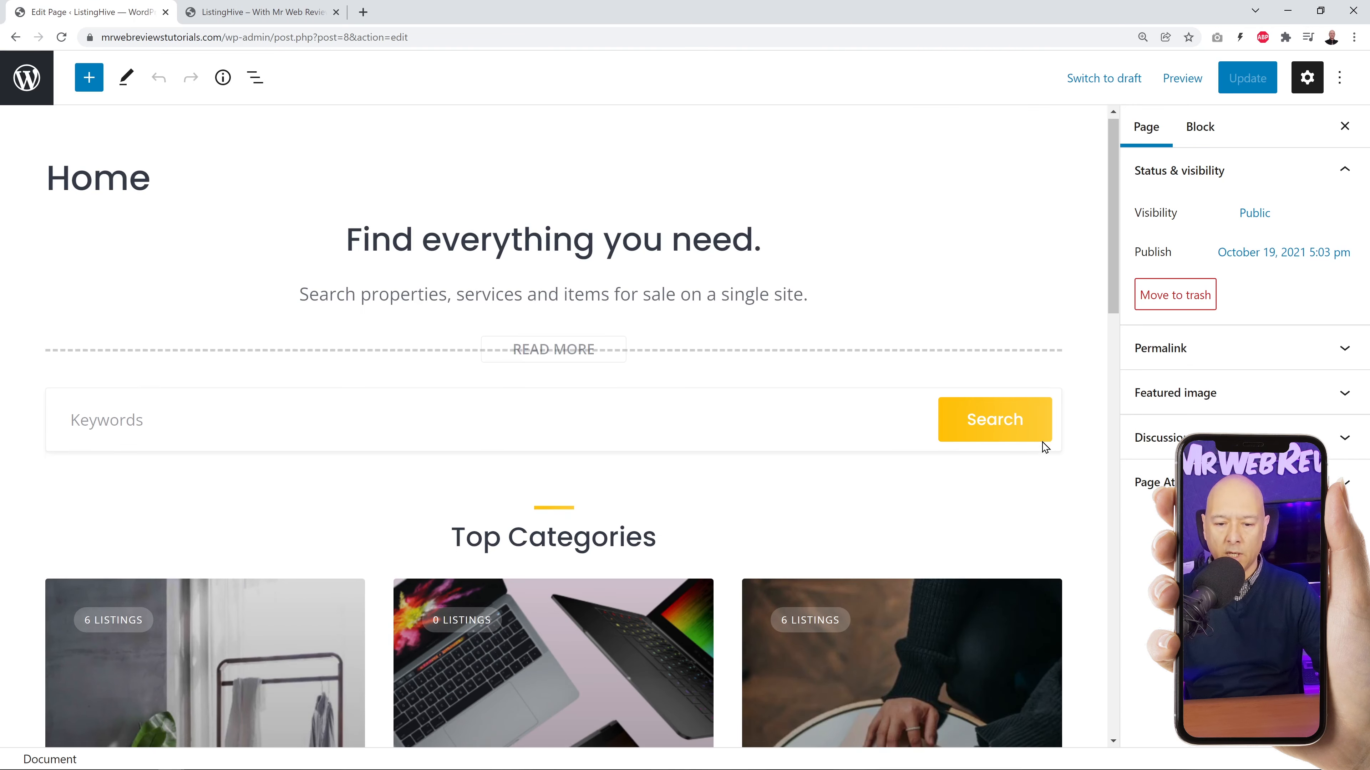
scroll(1044, 444, down, 4)
scroll(1045, 443, down, 2)
click(217, 8)
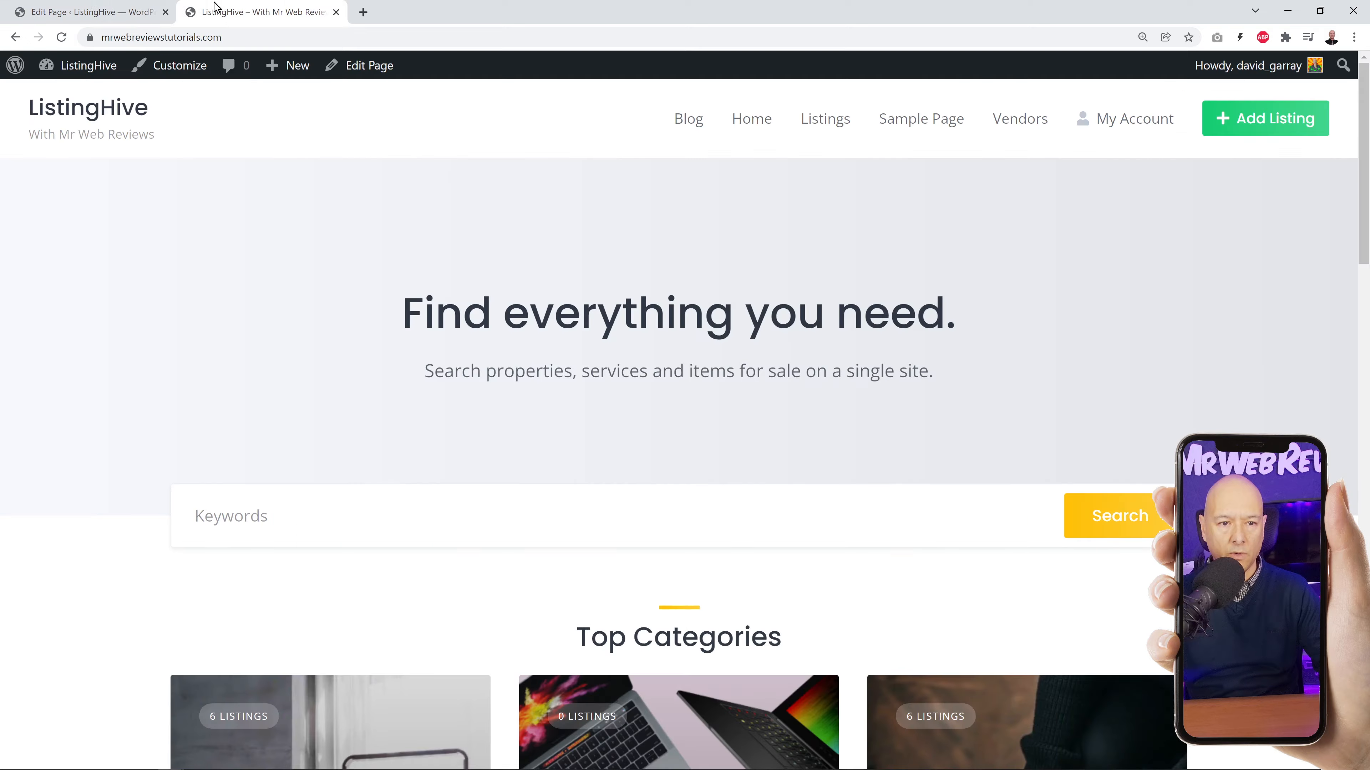
Compare the live home page with the editor and inspect the main heading, tagline and Top Categories heading blocks.
scroll(902, 520, down, 6)
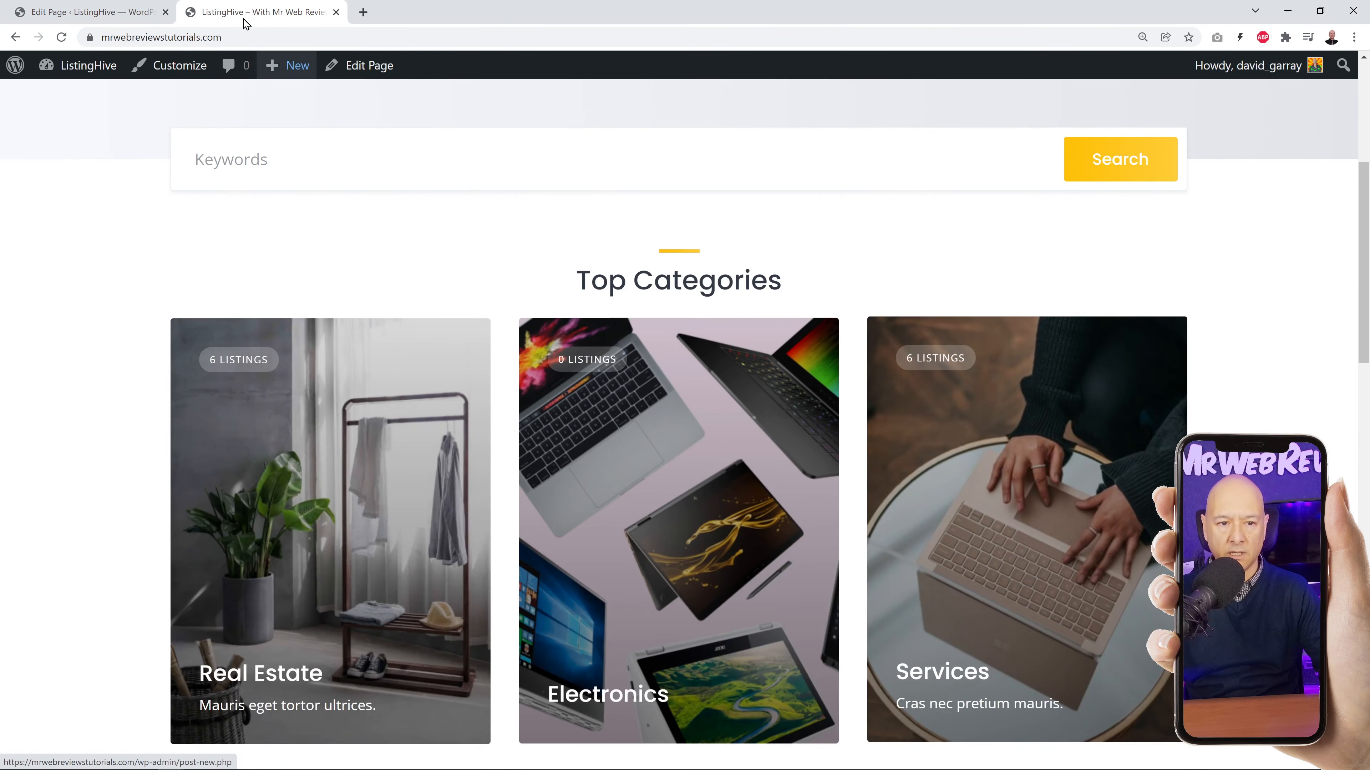
click(97, 12)
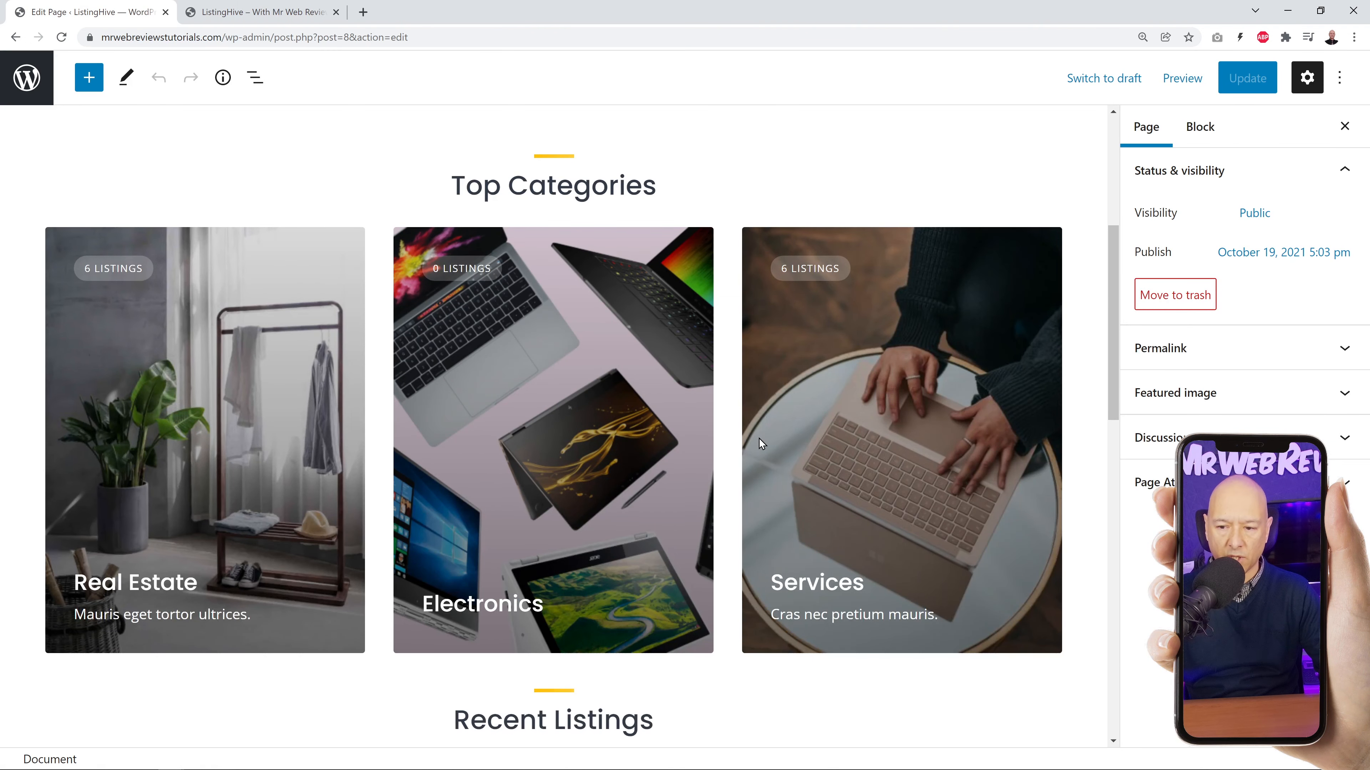
scroll(761, 441, up, 6)
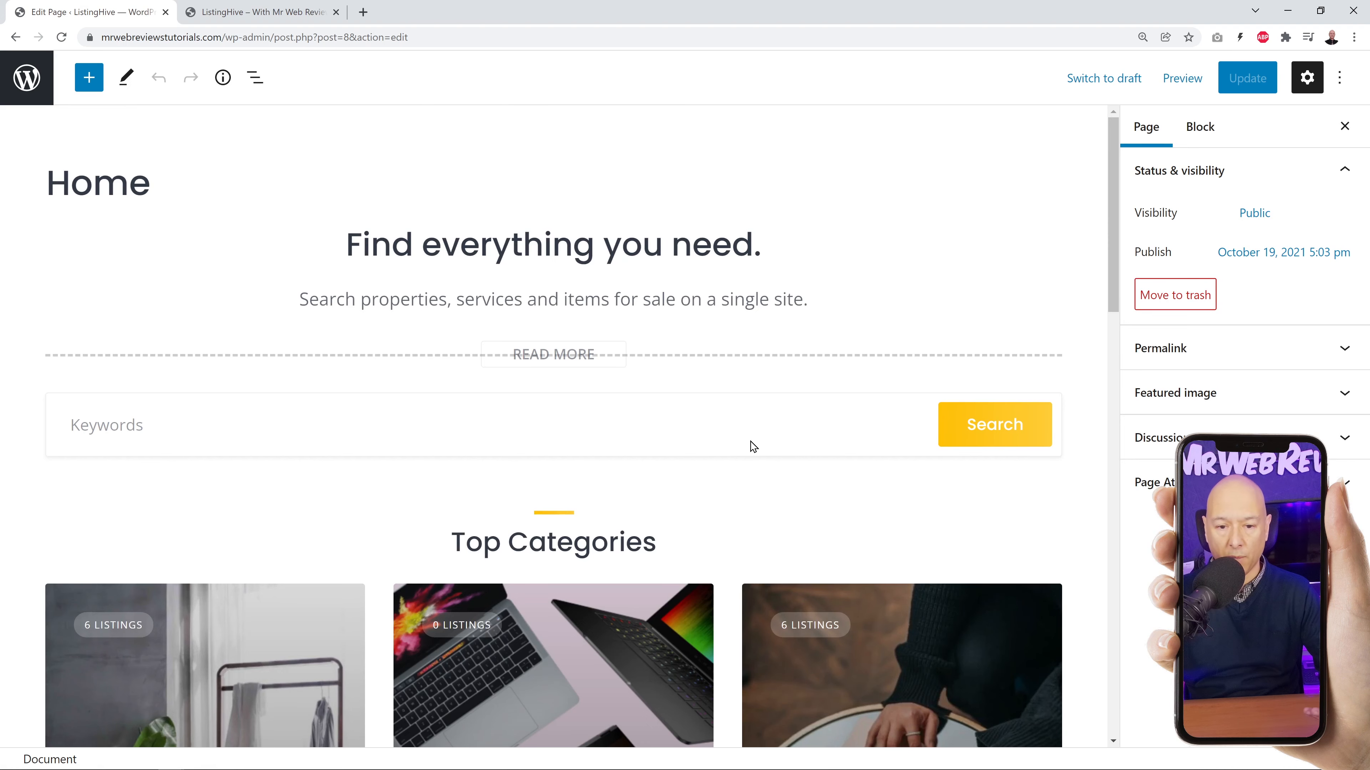
click(426, 248)
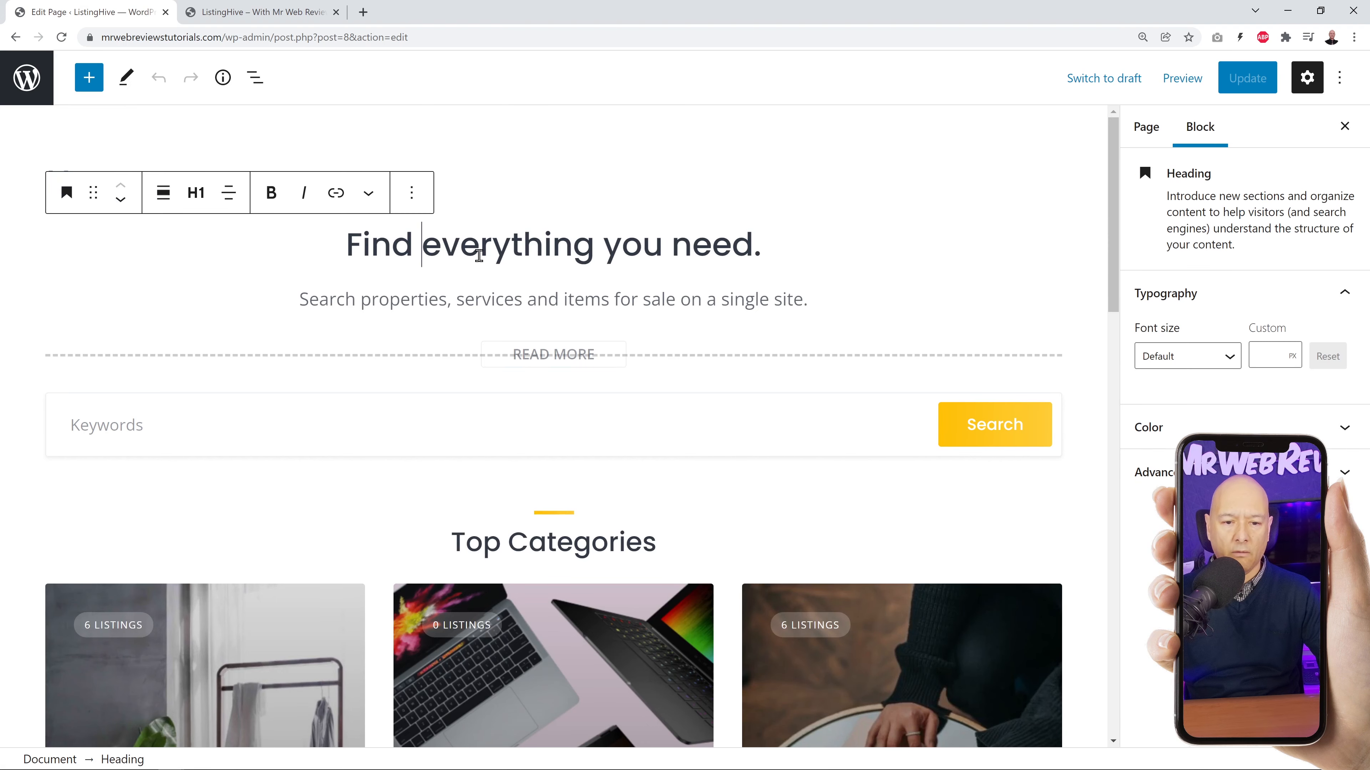
click(528, 300)
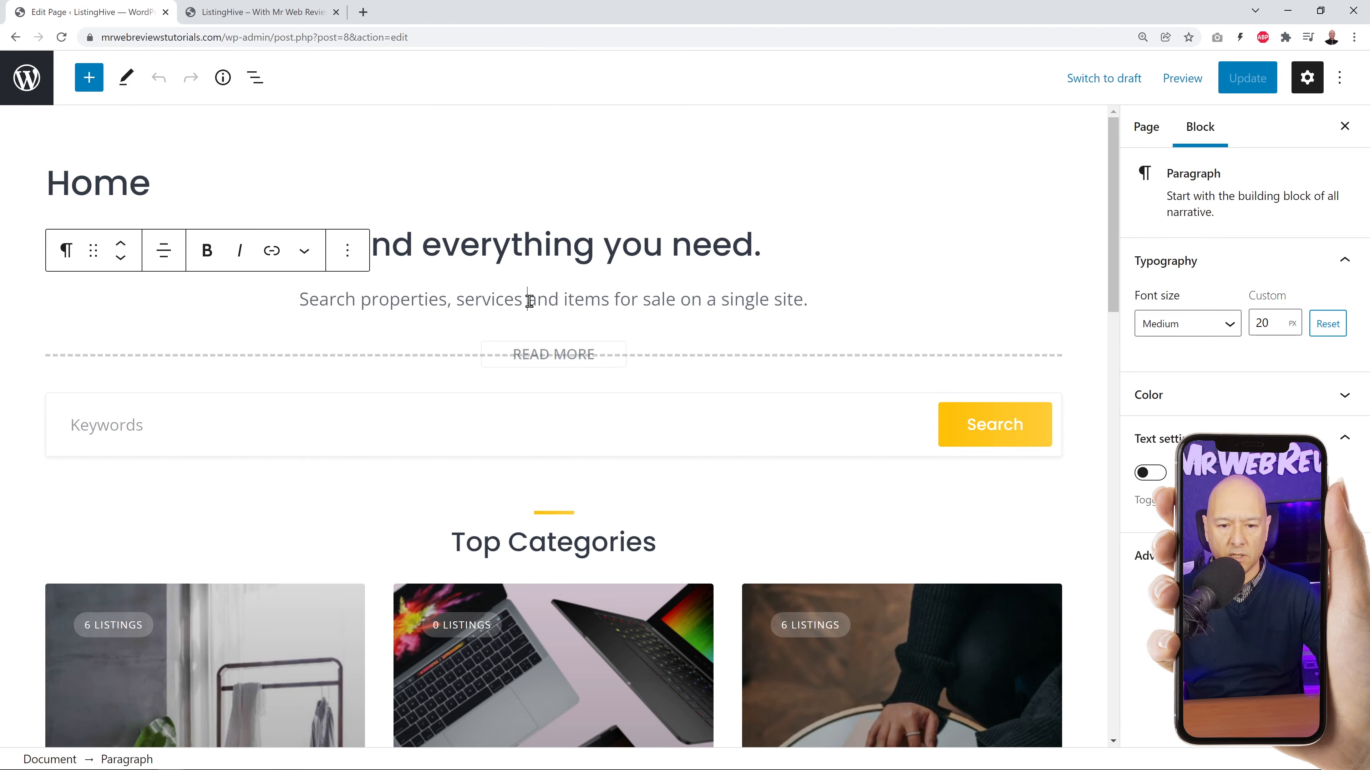
click(535, 258)
click(541, 541)
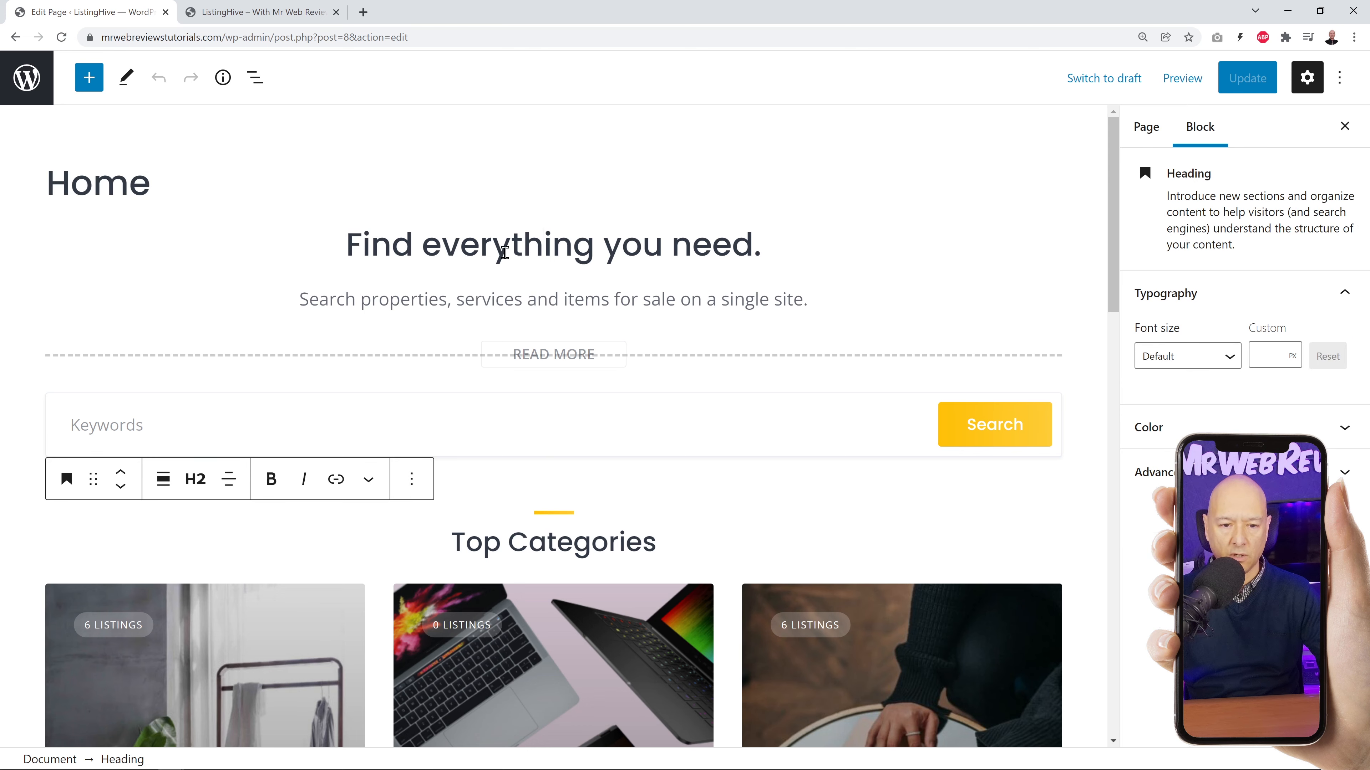
click(504, 252)
click(512, 300)
click(473, 241)
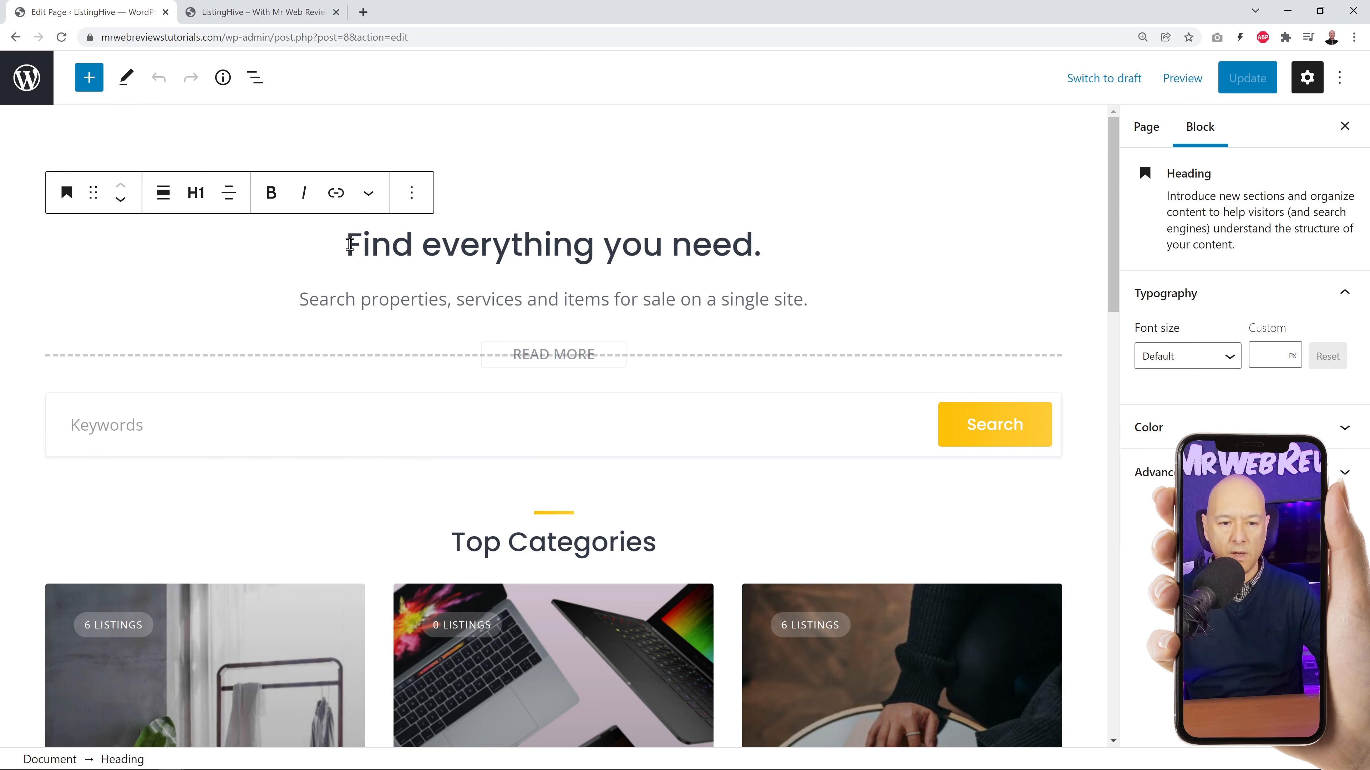
Replace the Home page's main heading text with "Los Angeles Real Estate" and update the page.
drag(349, 244, 754, 243)
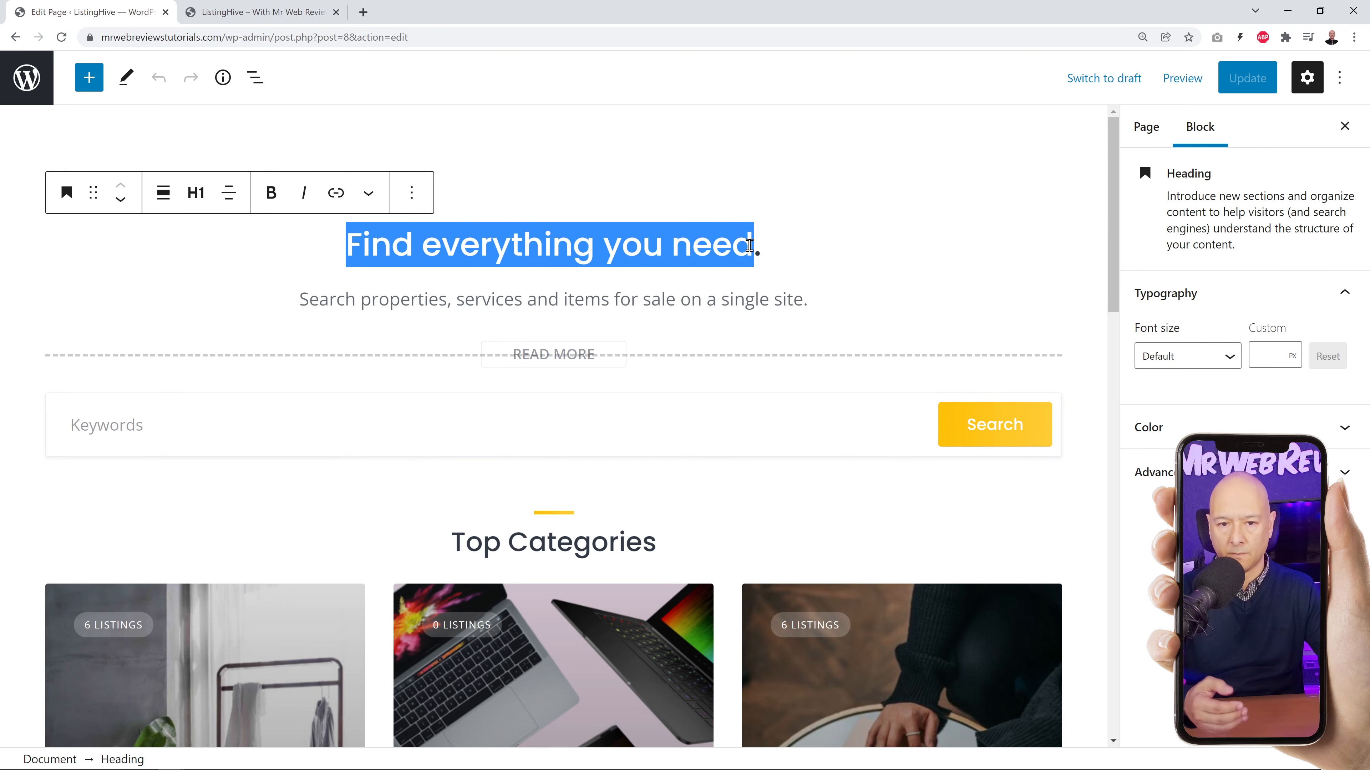
key(shift+End)
text(Los A)
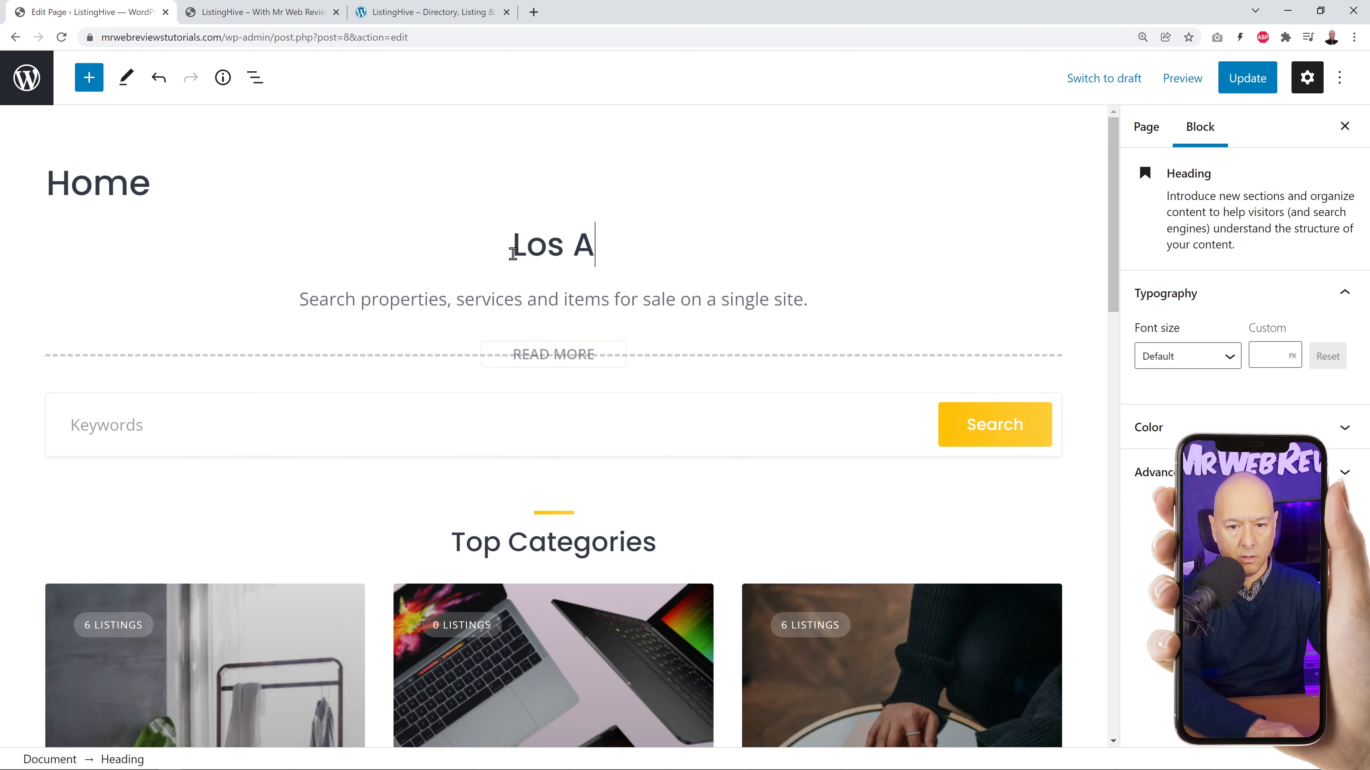
text(ngeles Real)
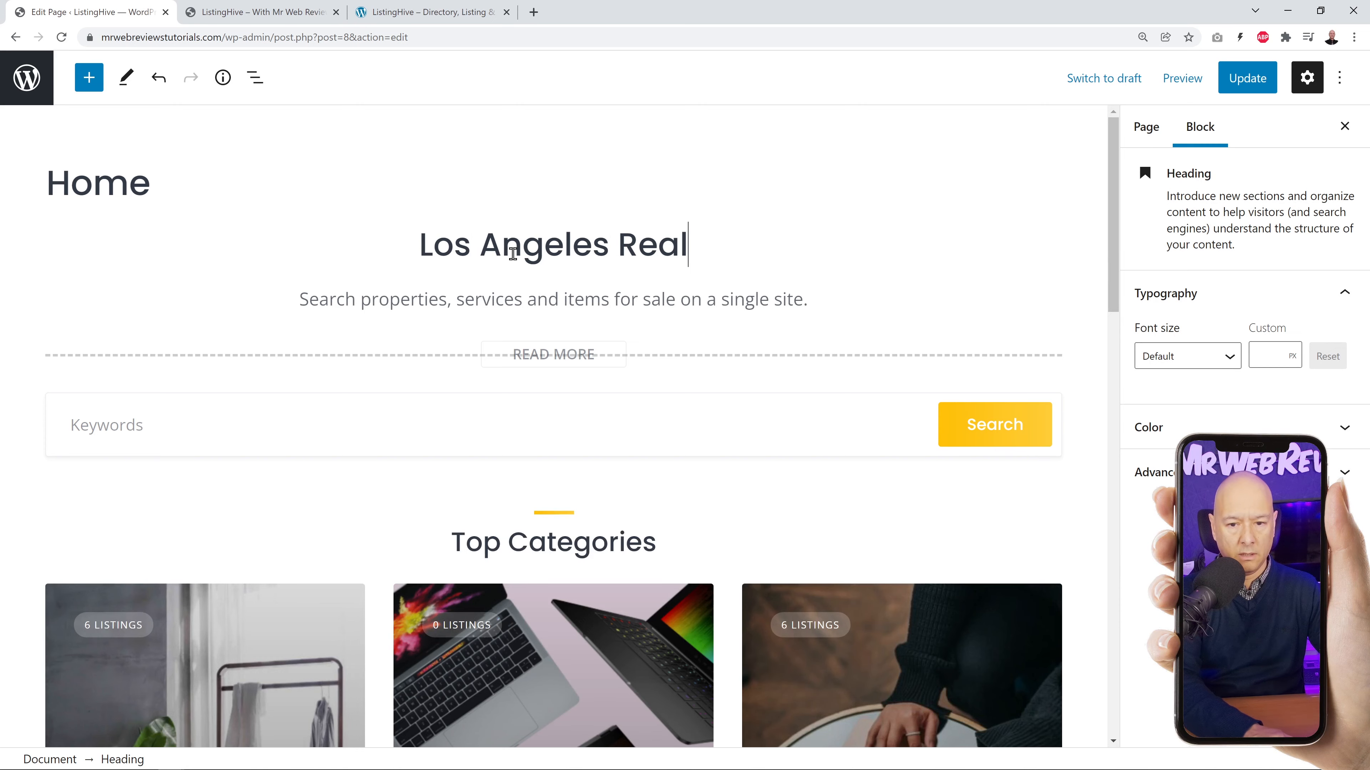
text( Estate)
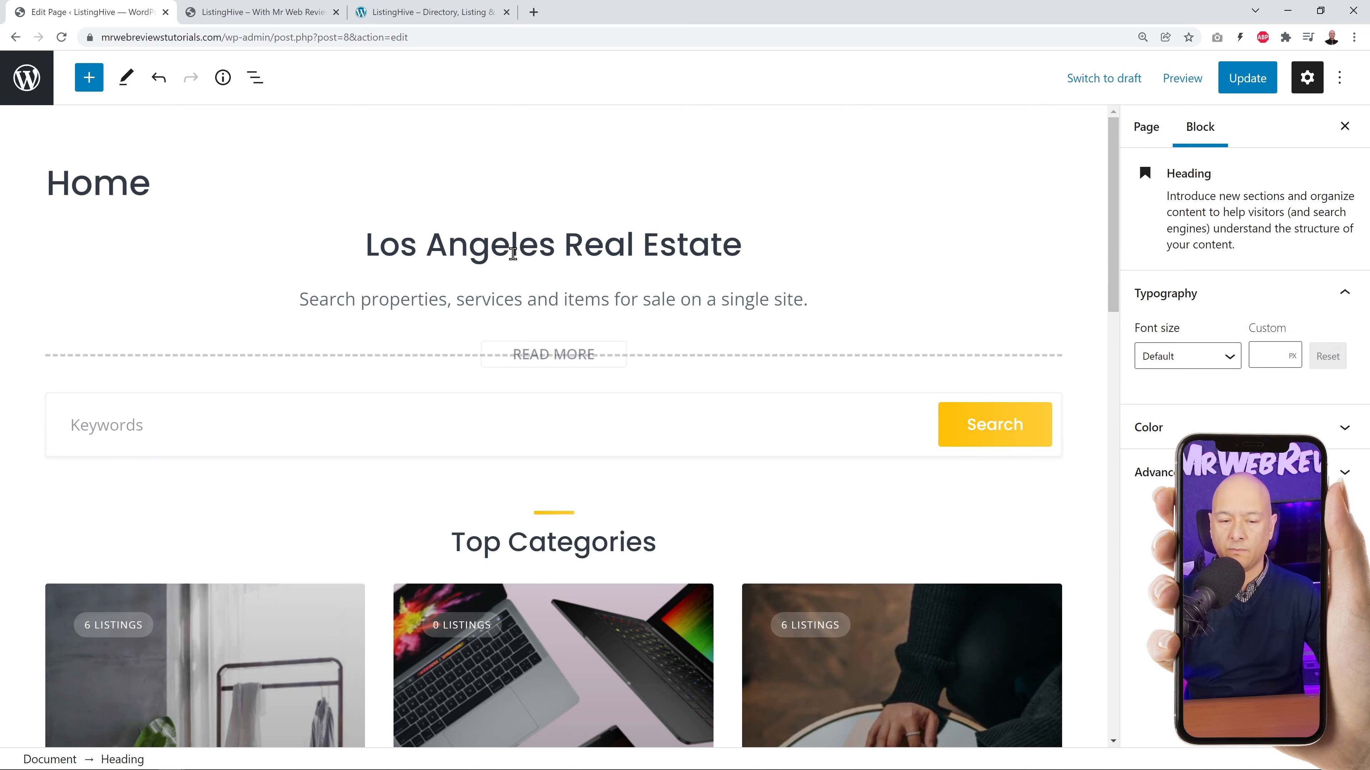
click(1250, 79)
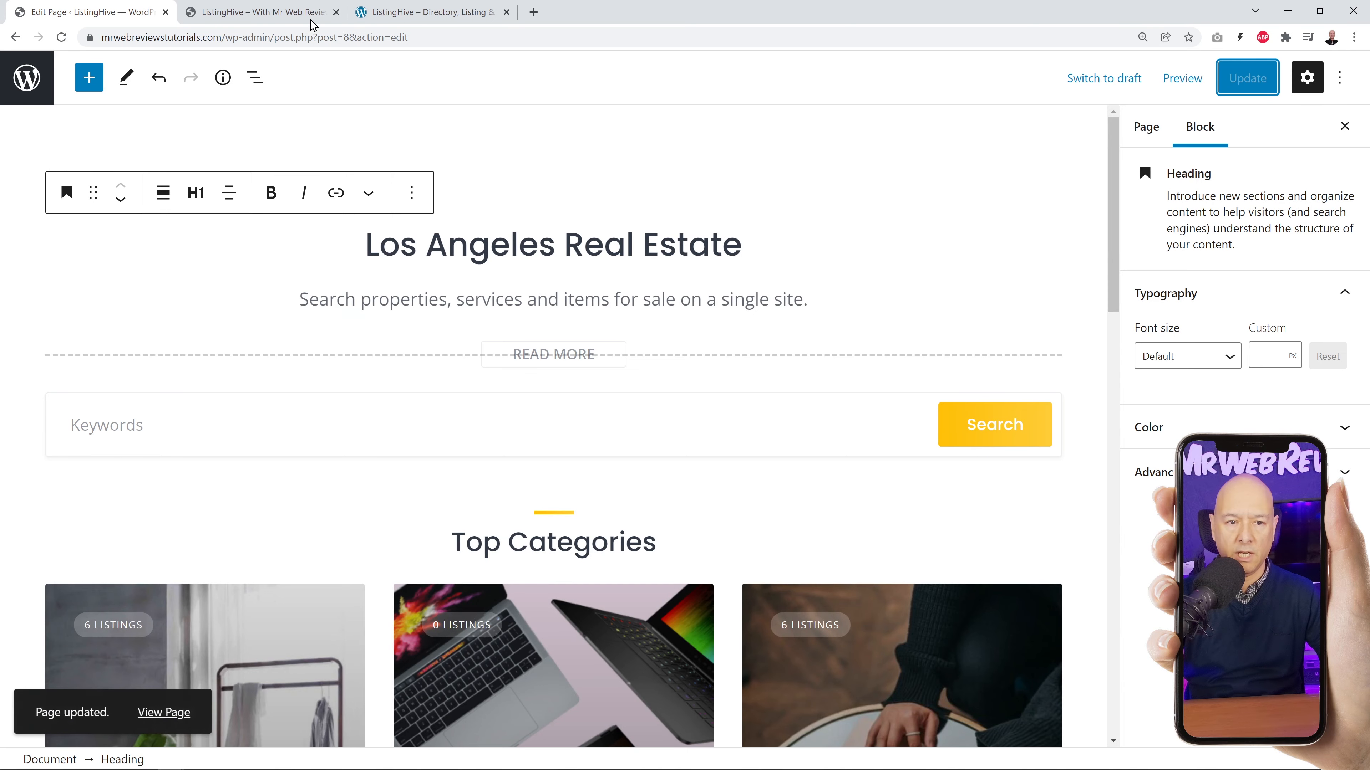
Reload the live home page to check the heading, and compare its hero banner with the ListingHive demo site.
click(311, 21)
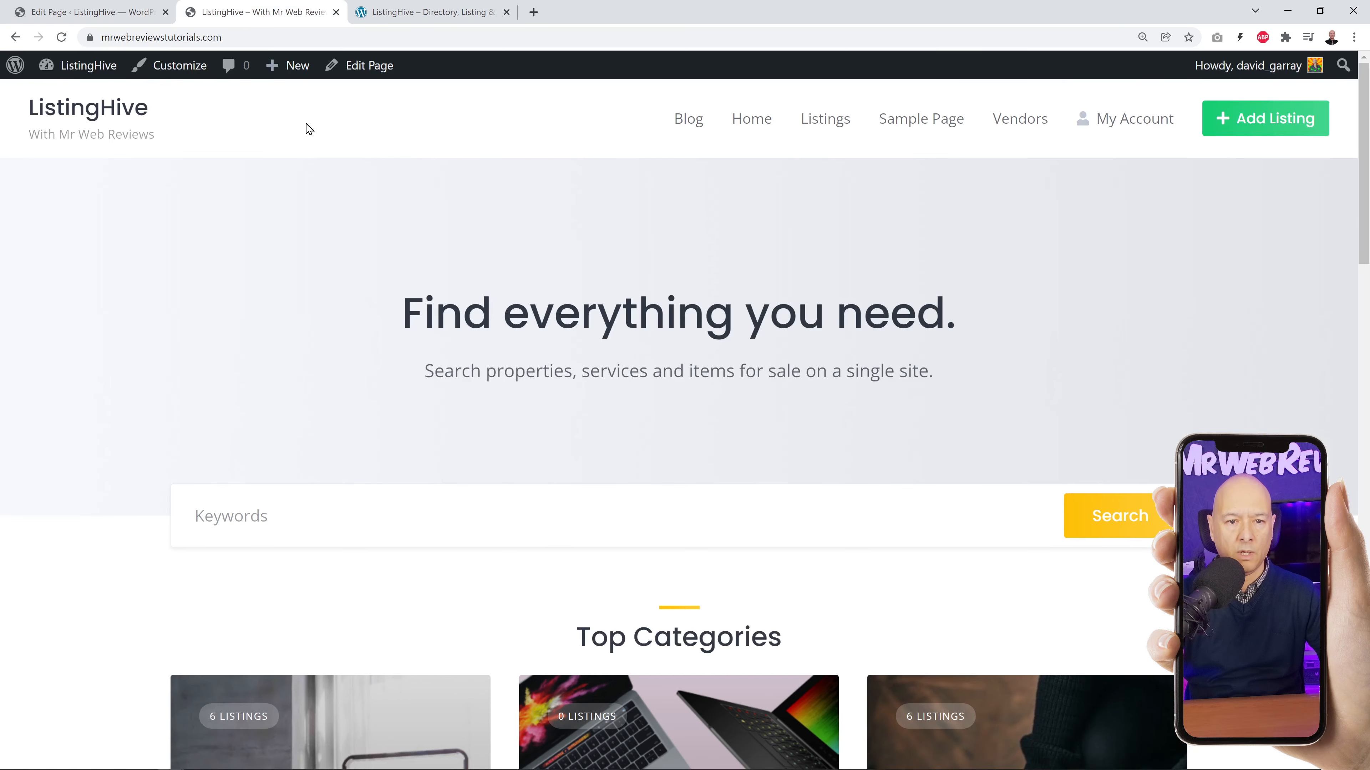
click(61, 36)
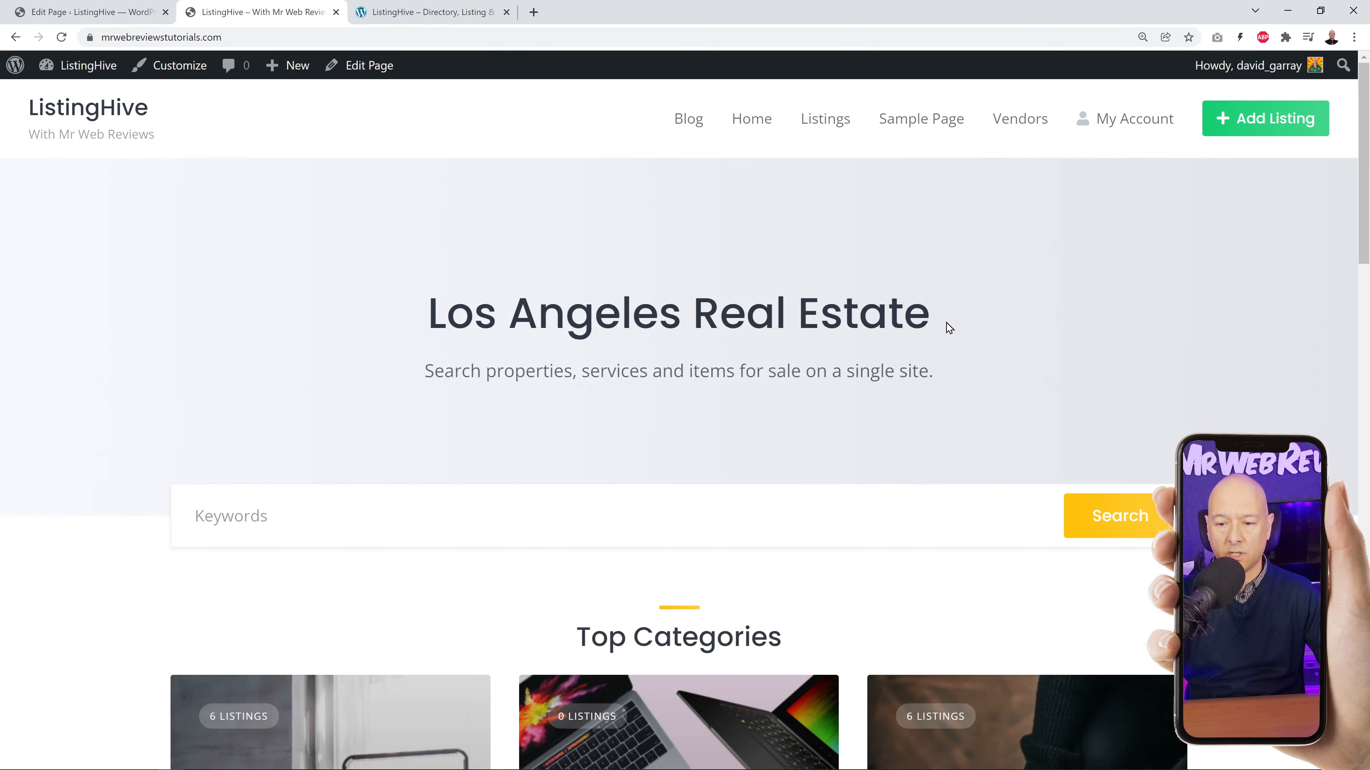
click(133, 16)
click(369, 302)
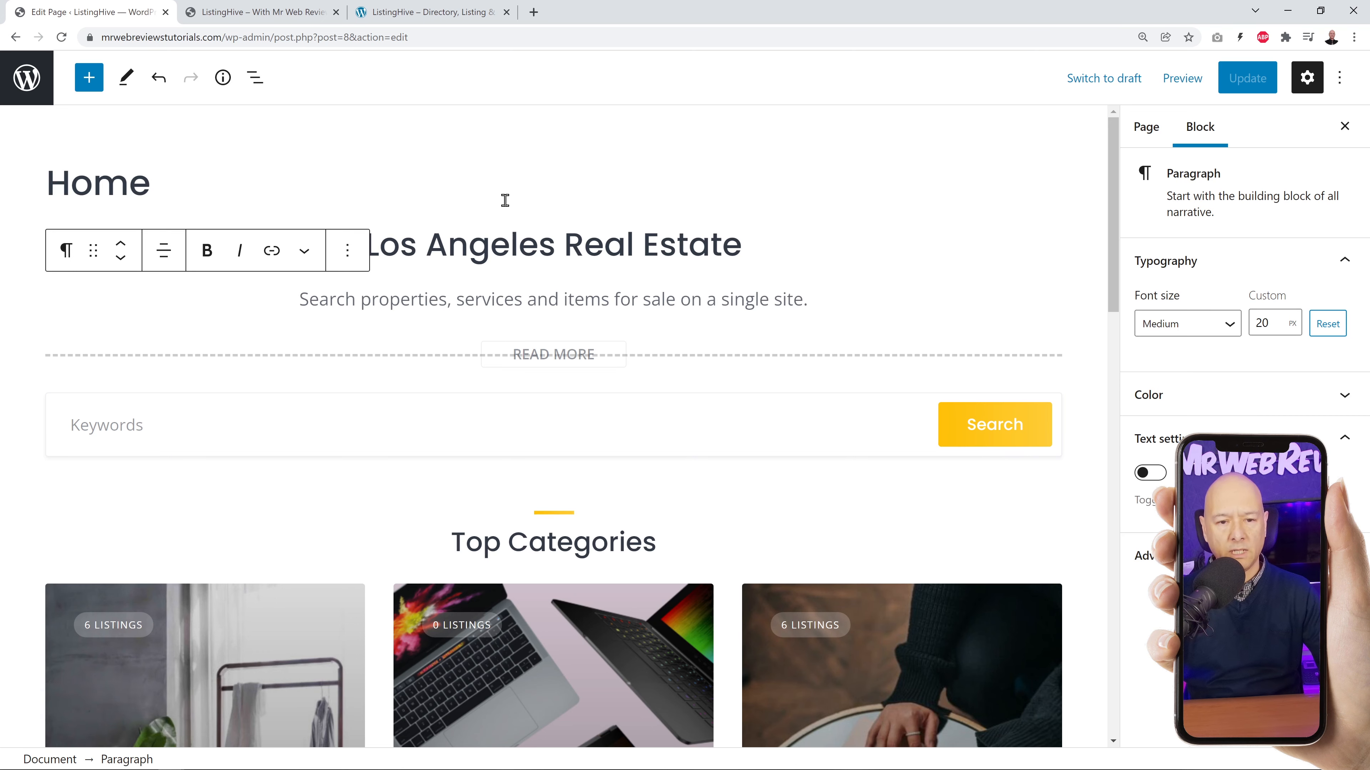
click(439, 15)
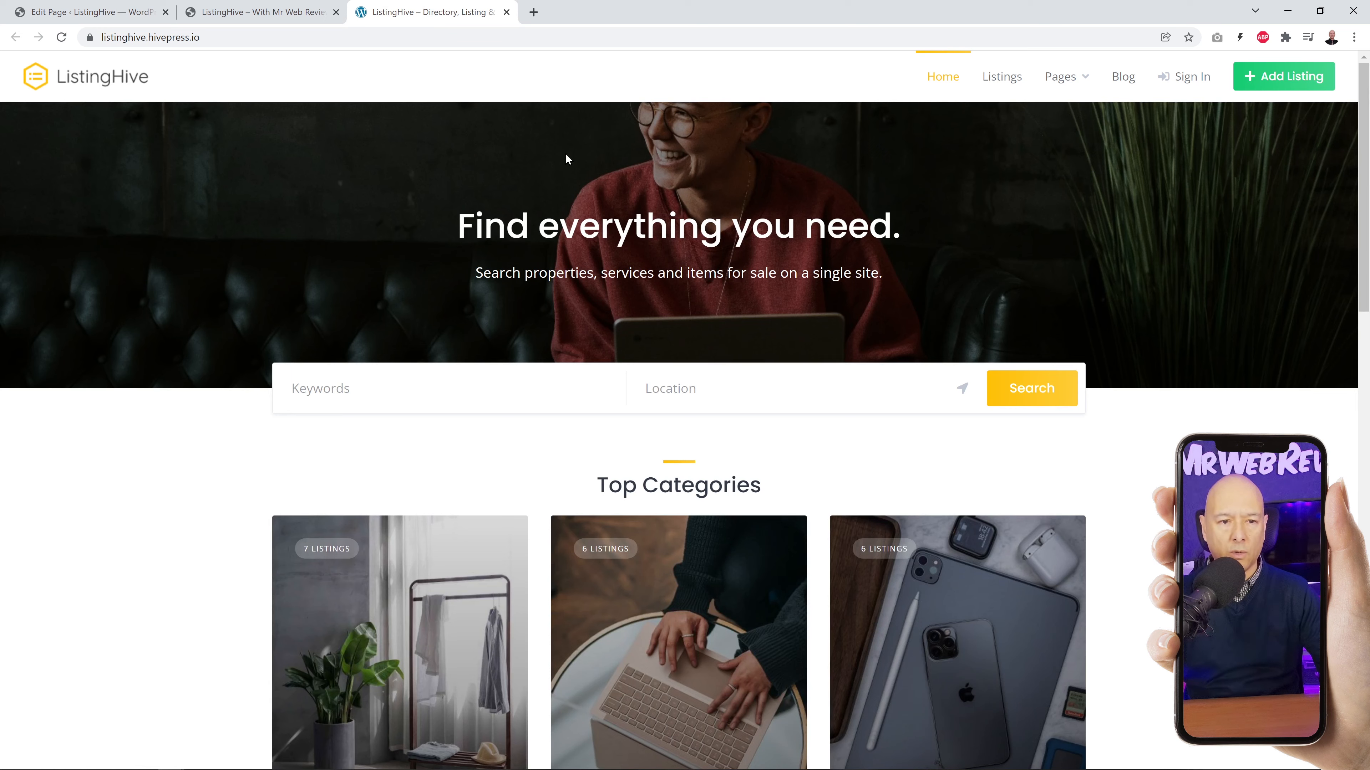
click(244, 16)
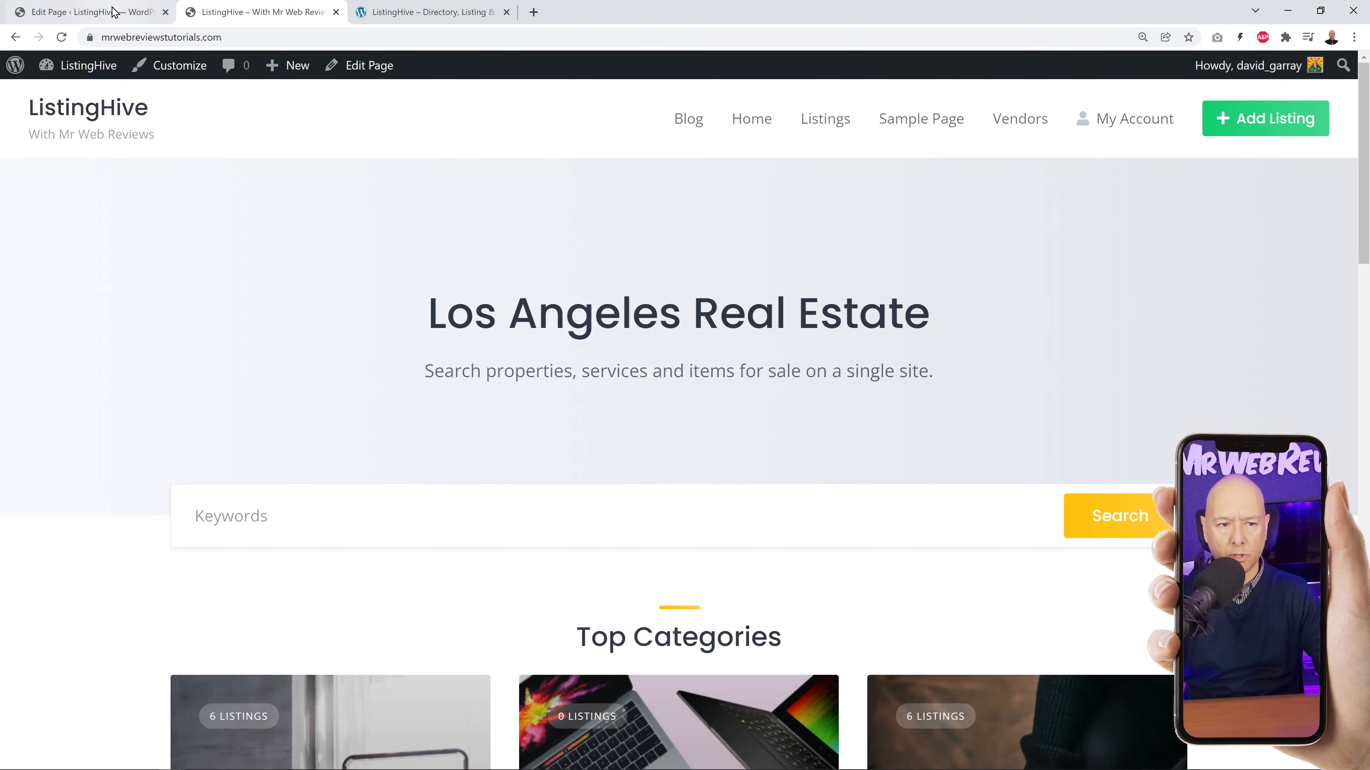
key(ctrl+Page_Up)
Set image-19.jpg from the media library as the Home page's featured image and update the page.
click(788, 245)
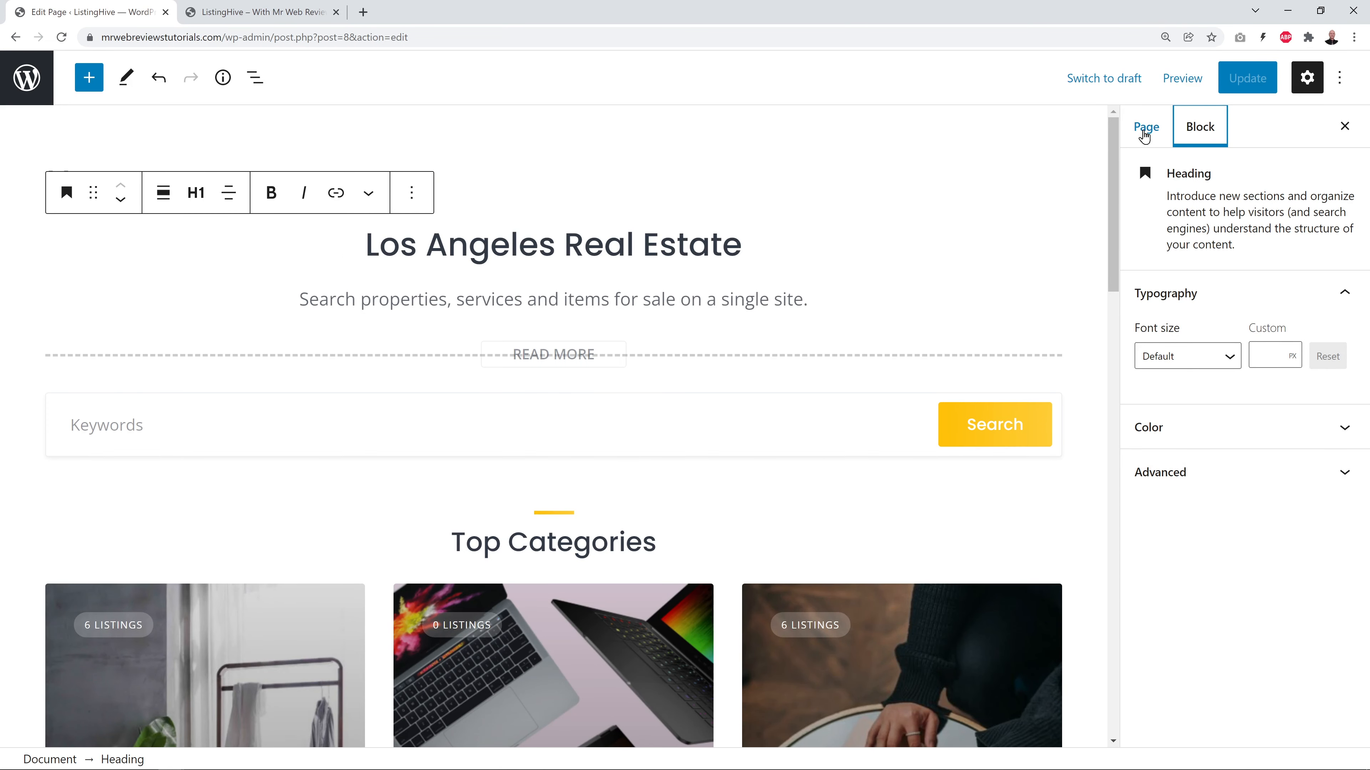
click(1144, 129)
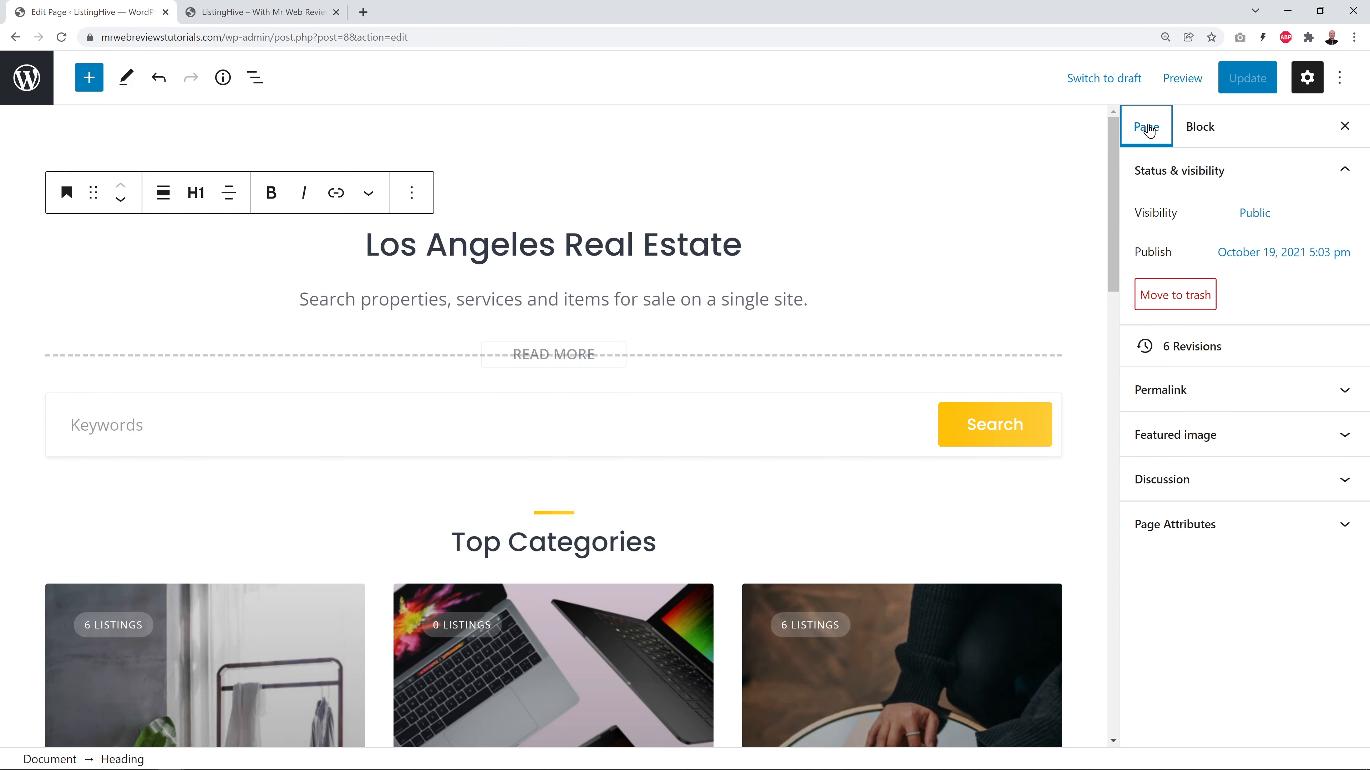
click(1336, 442)
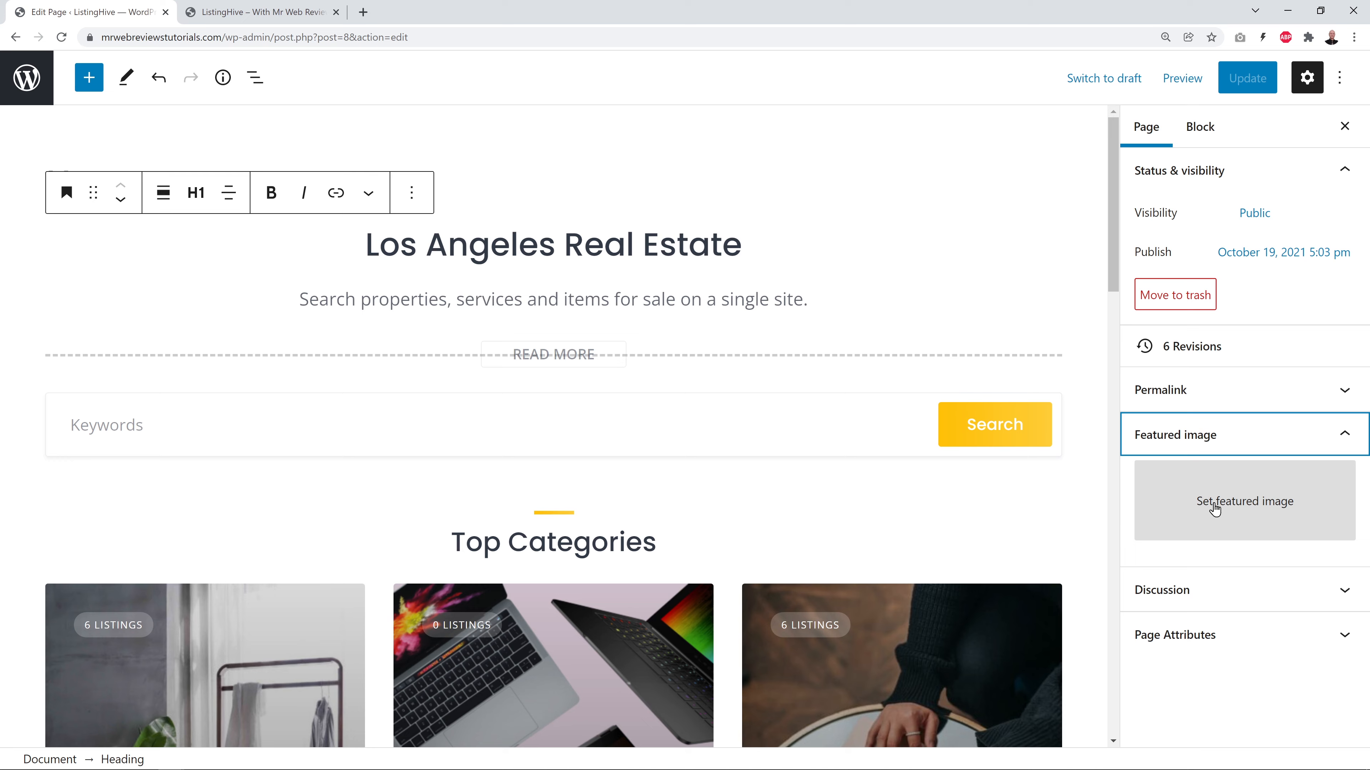
click(1268, 509)
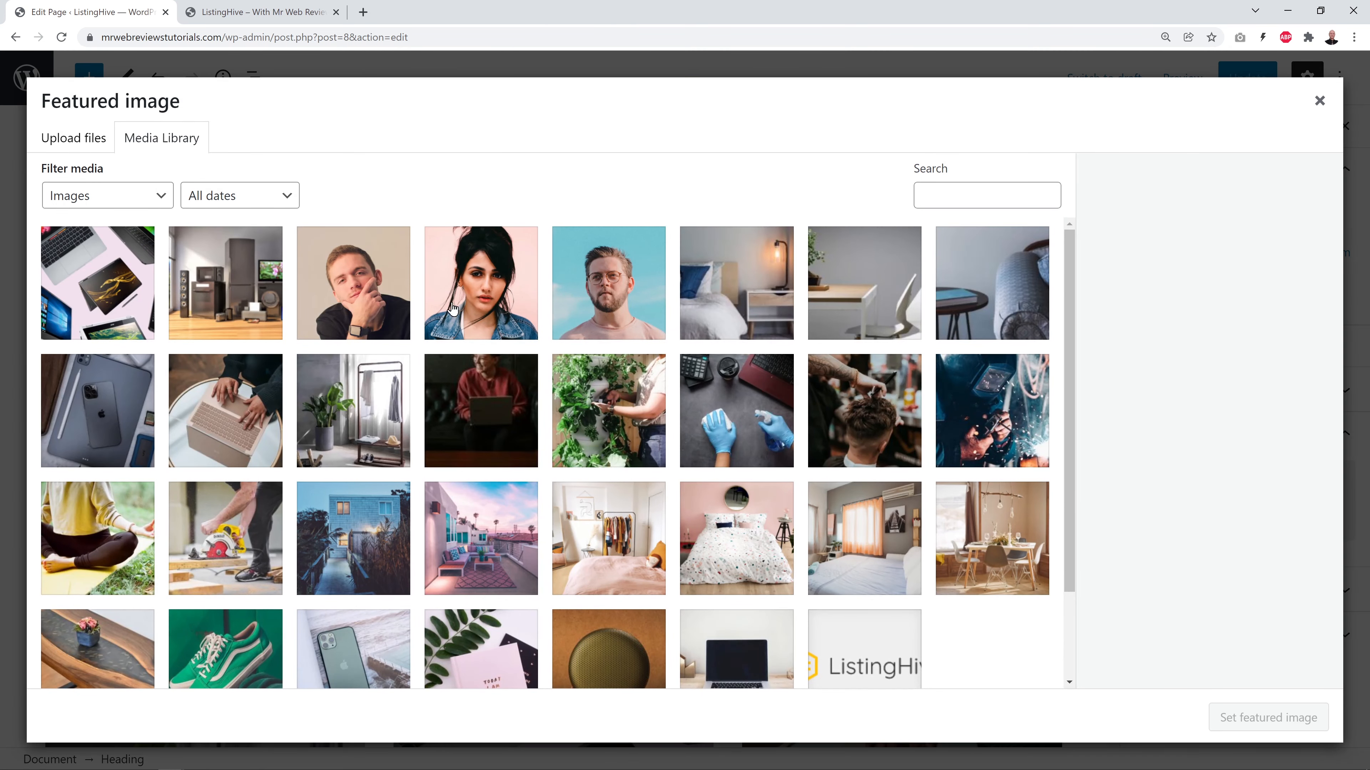
click(493, 420)
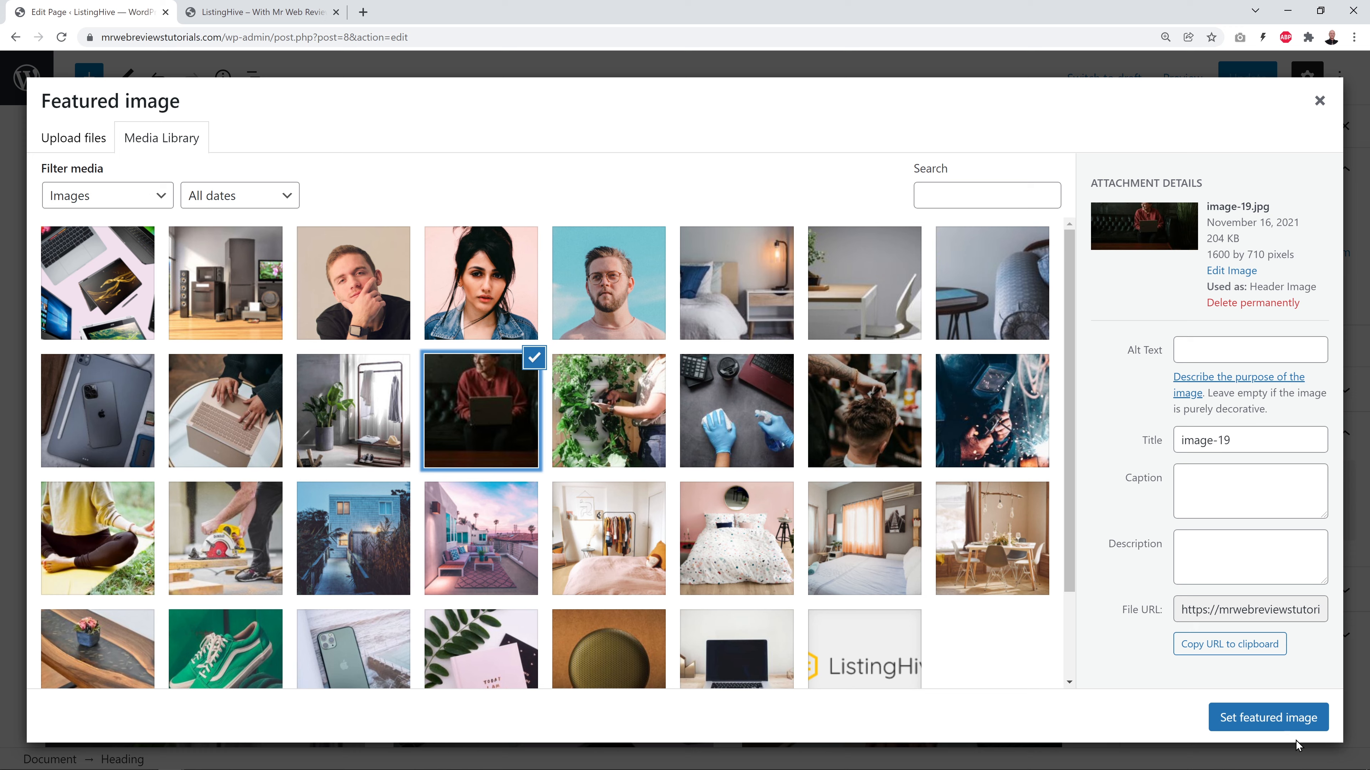
click(1264, 719)
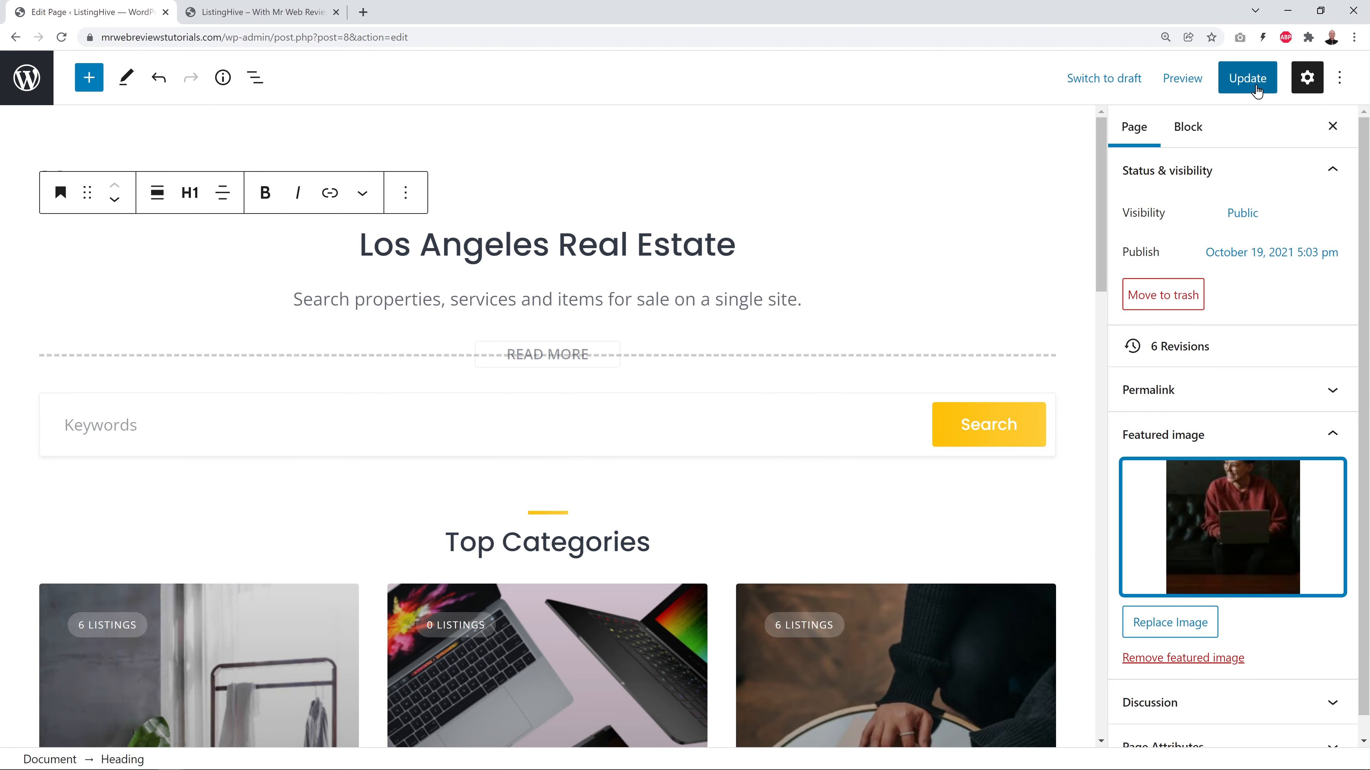
click(1248, 78)
Reload the live home page and check the hero banner behind the main heading.
click(252, 16)
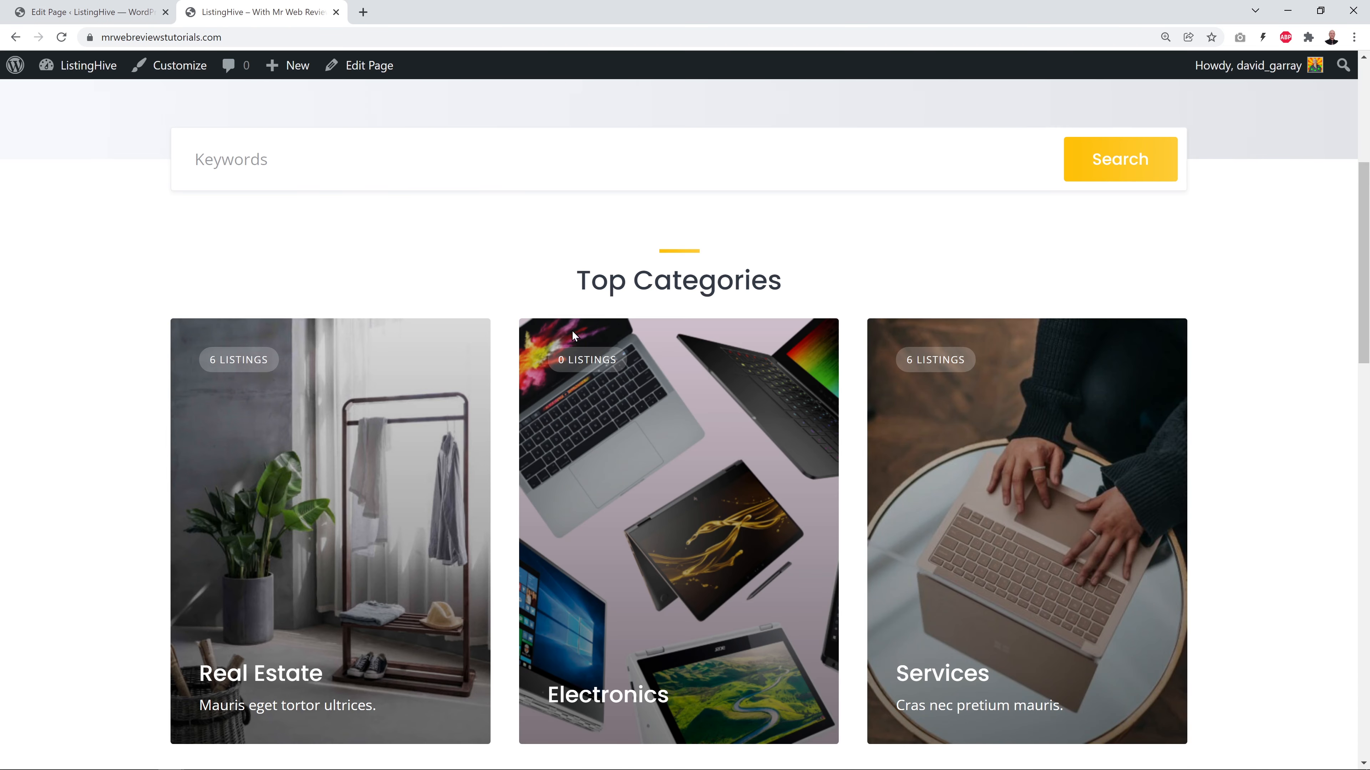
scroll(323, 289, up, 5)
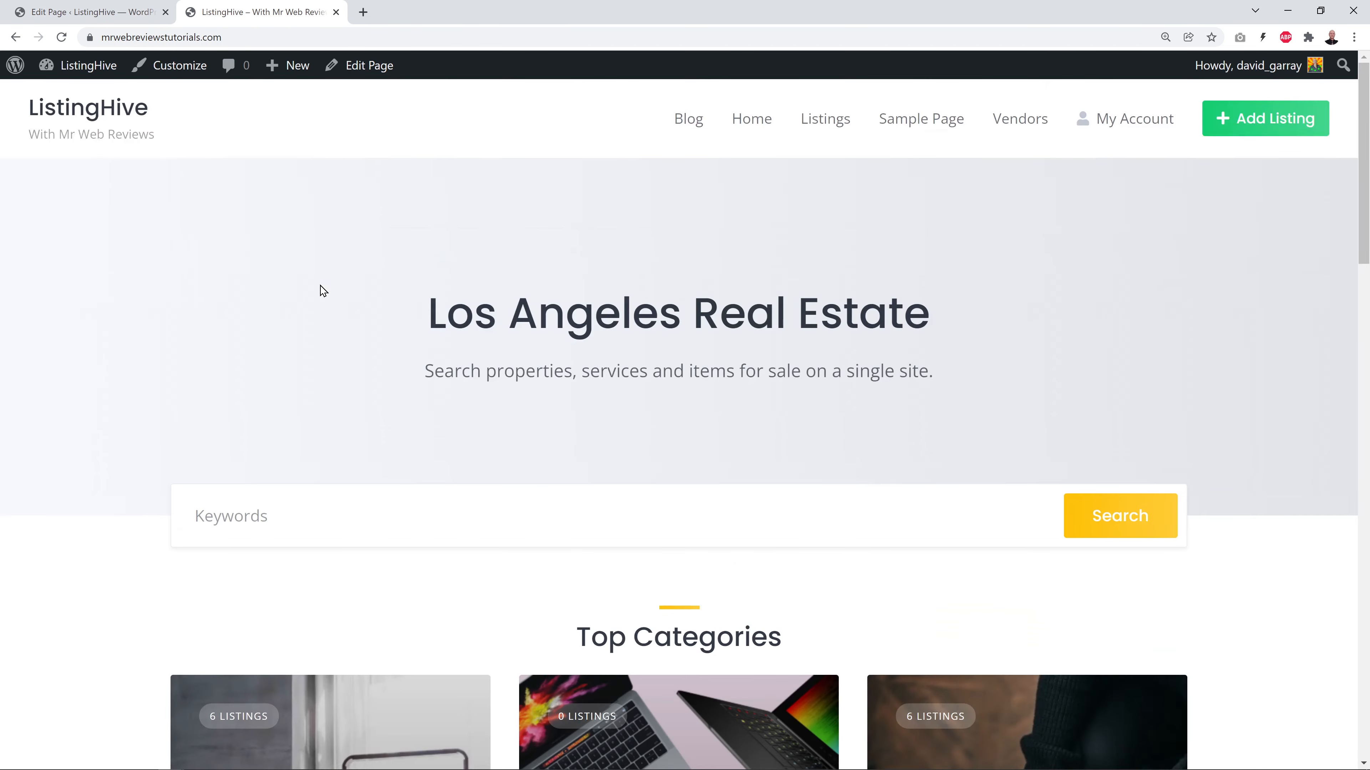
click(61, 37)
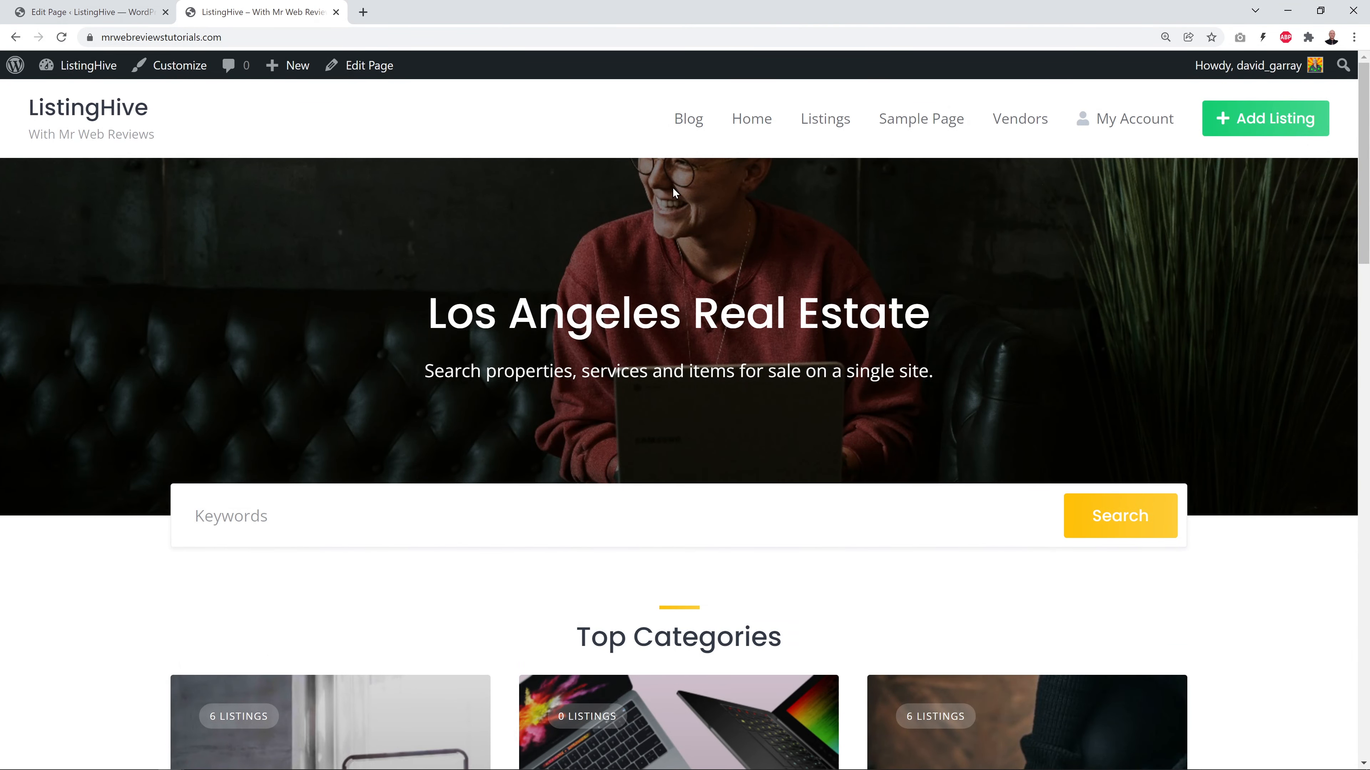
In the Home page editor, set the Listing Categories block under Top Categories to 4 columns and 4 categories.
click(115, 16)
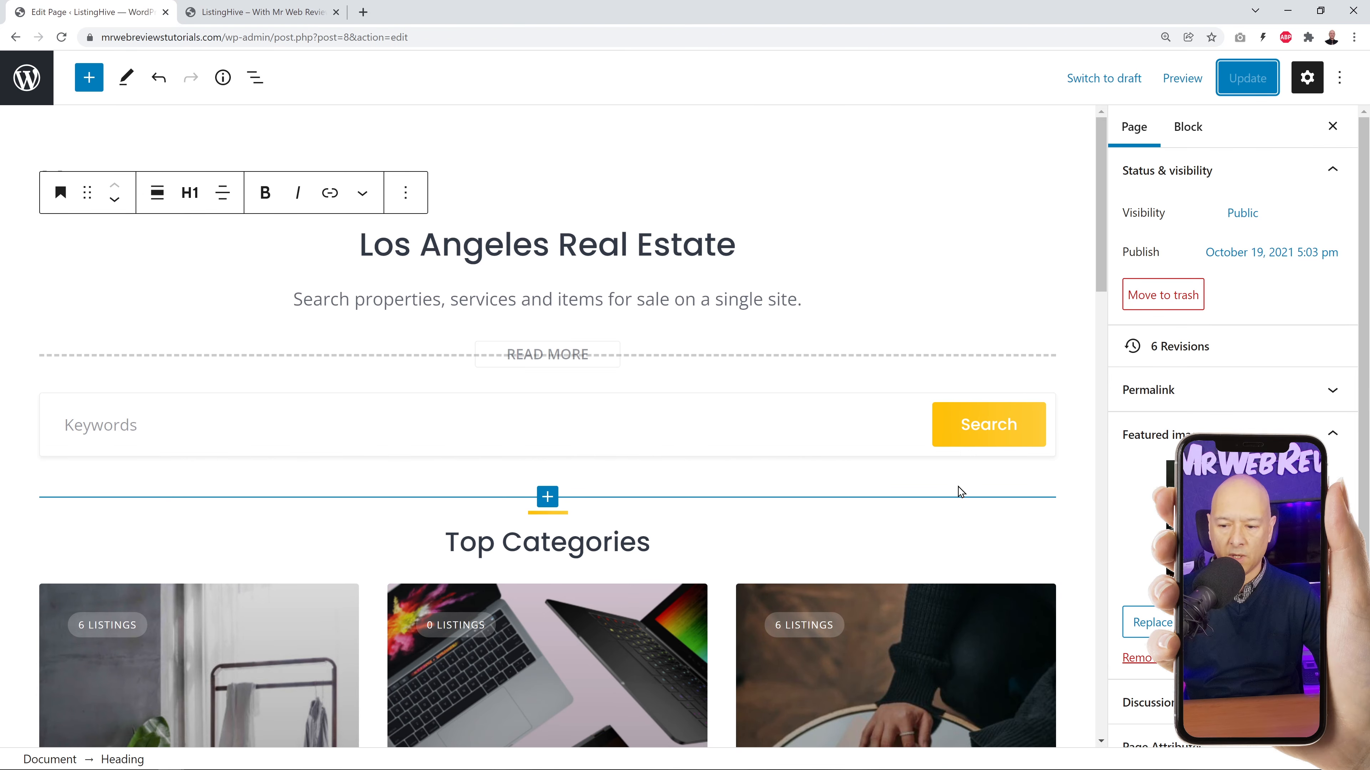
scroll(959, 491, down, 5)
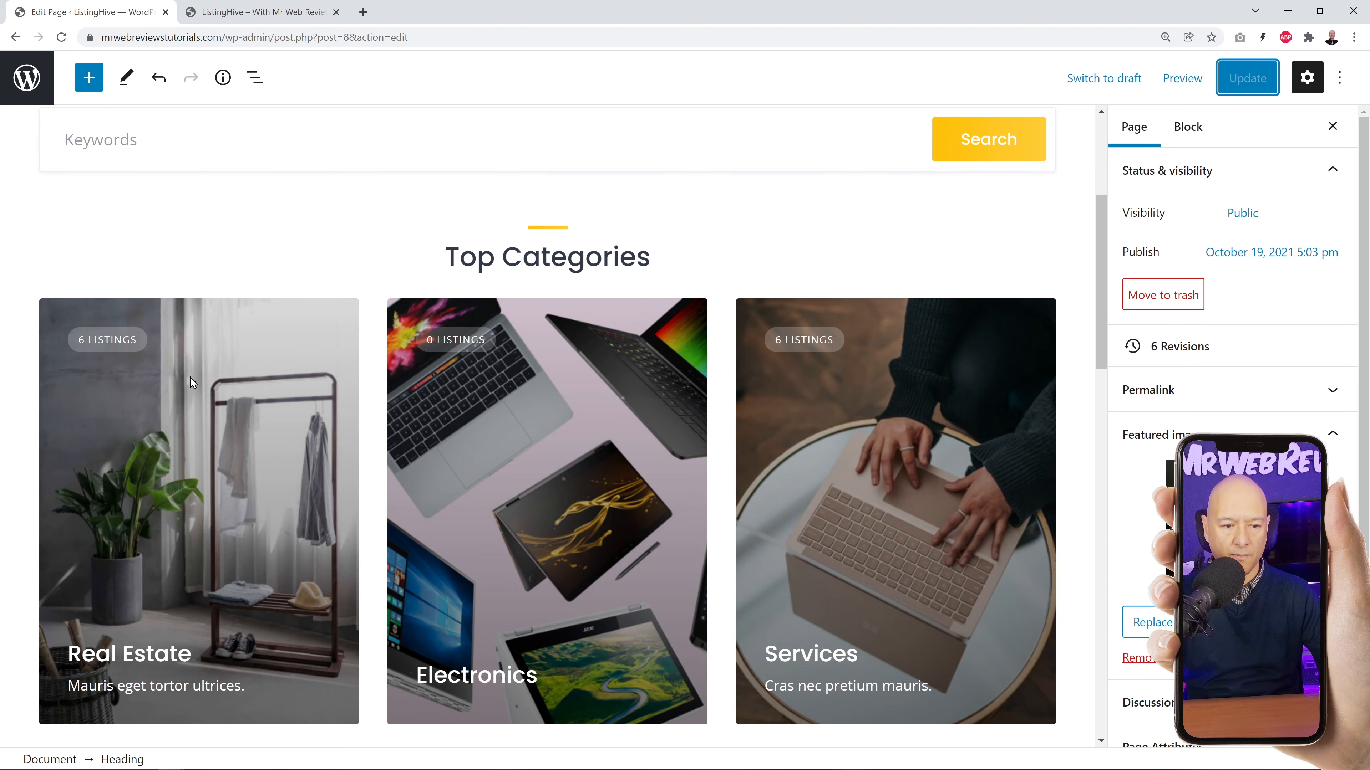
scroll(907, 445, down, 1)
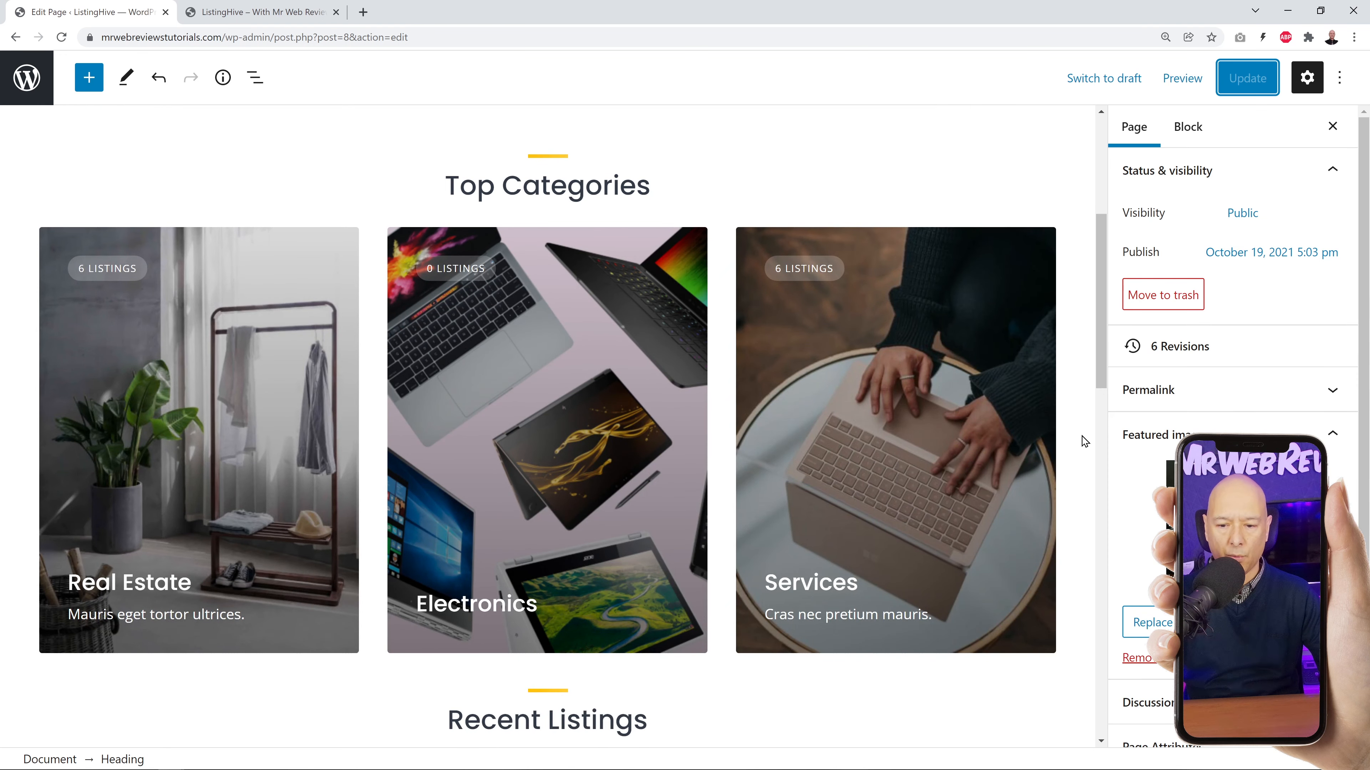
click(378, 252)
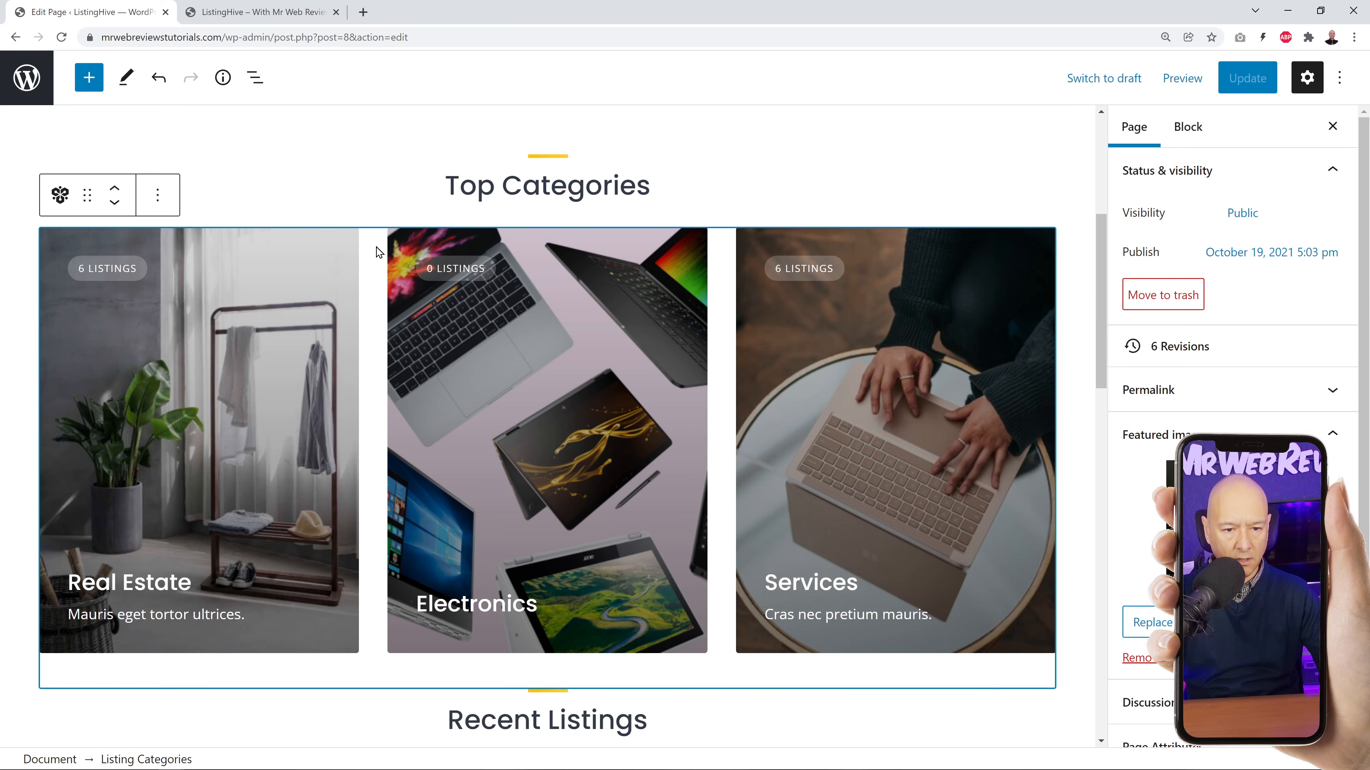
click(1191, 129)
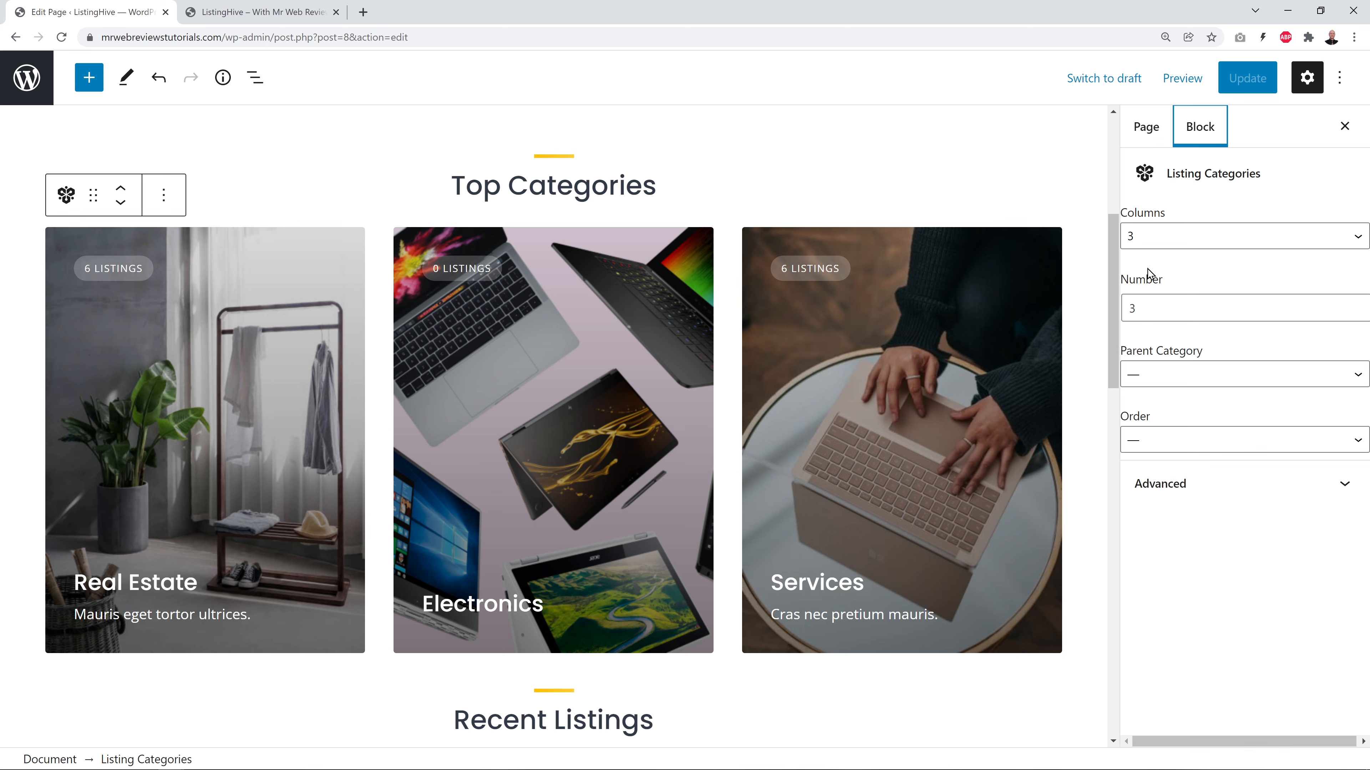
click(1357, 239)
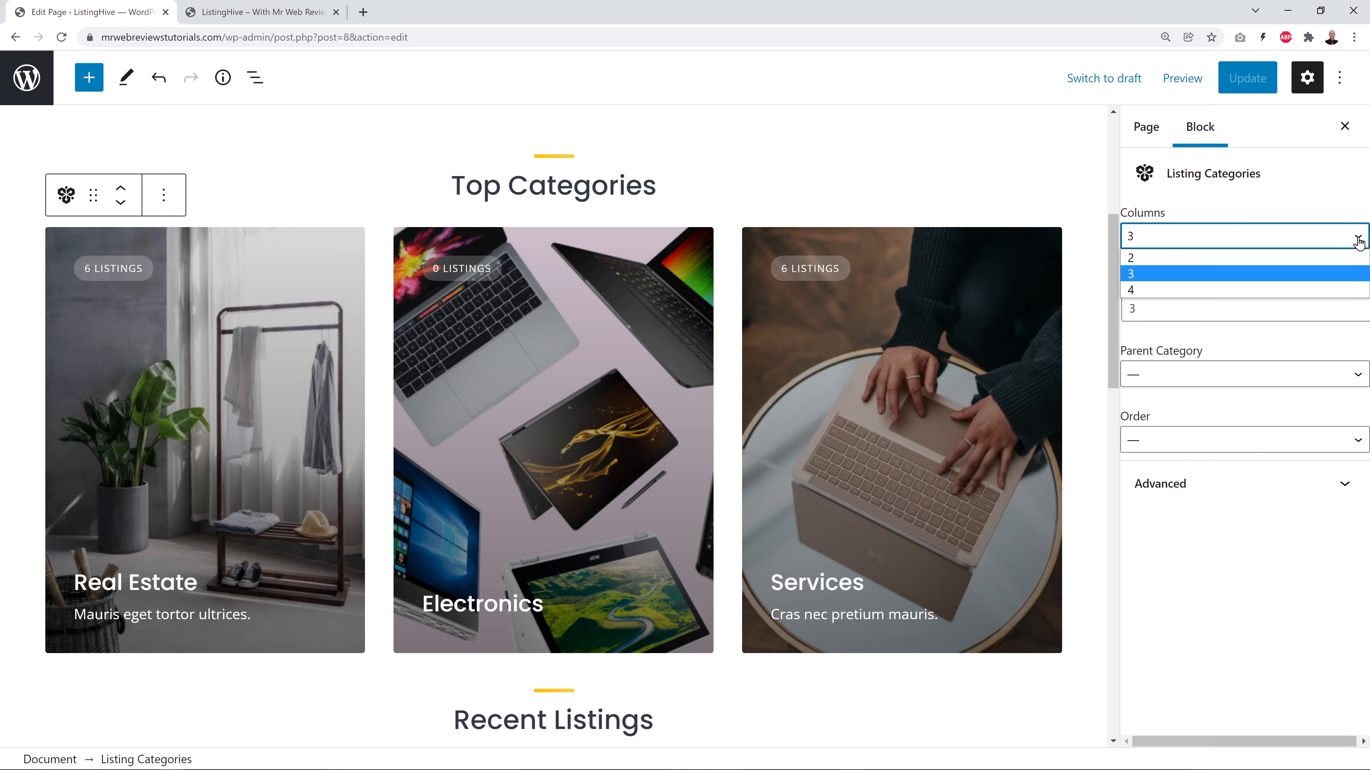
click(1169, 290)
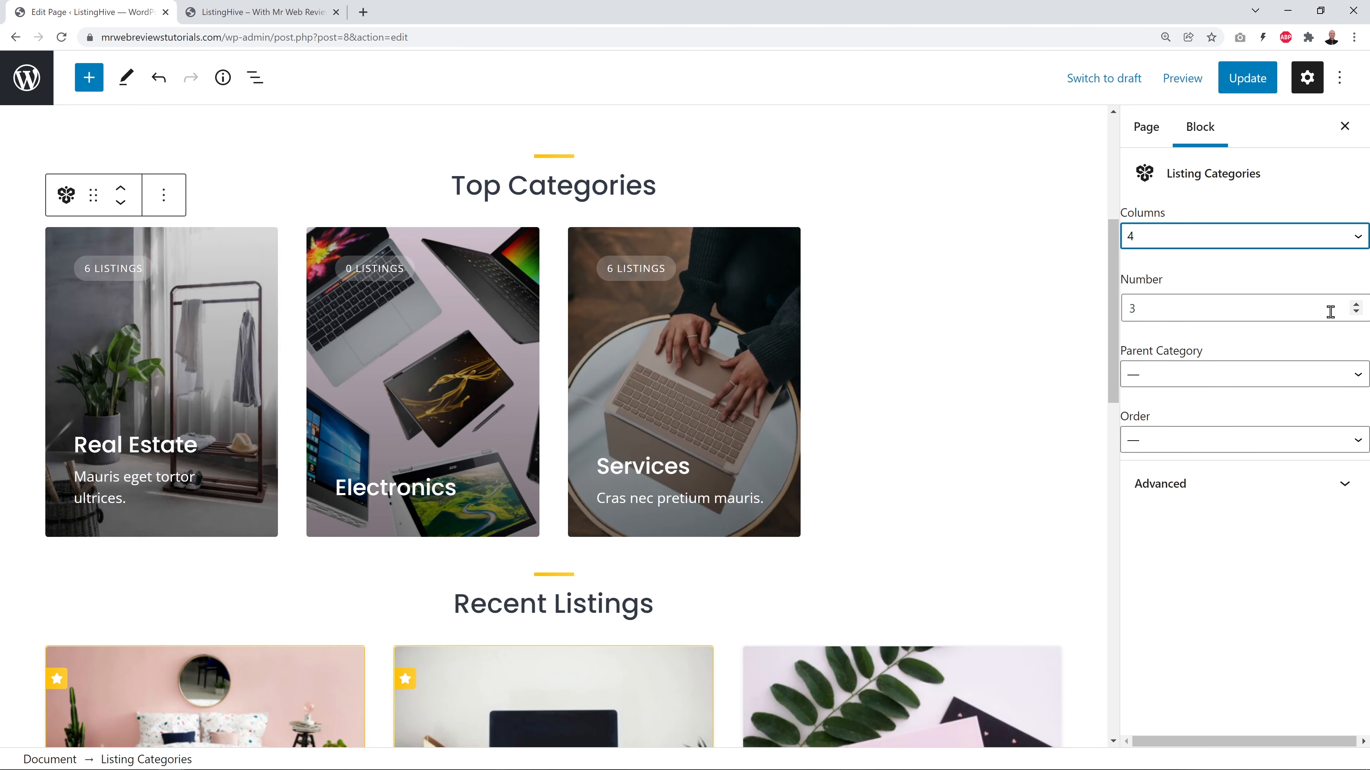
click(1355, 304)
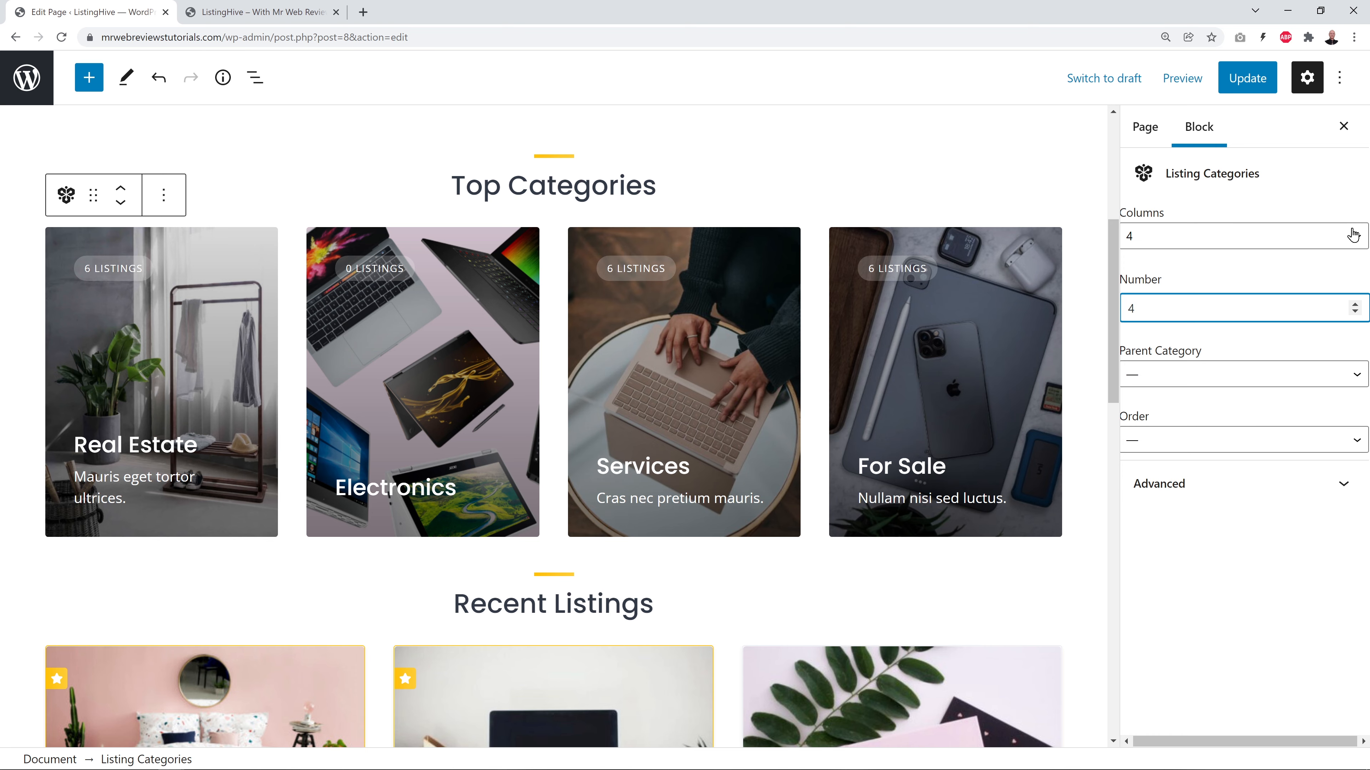
Change the Listing Categories block to a 2-column layout.
click(1358, 239)
click(1151, 263)
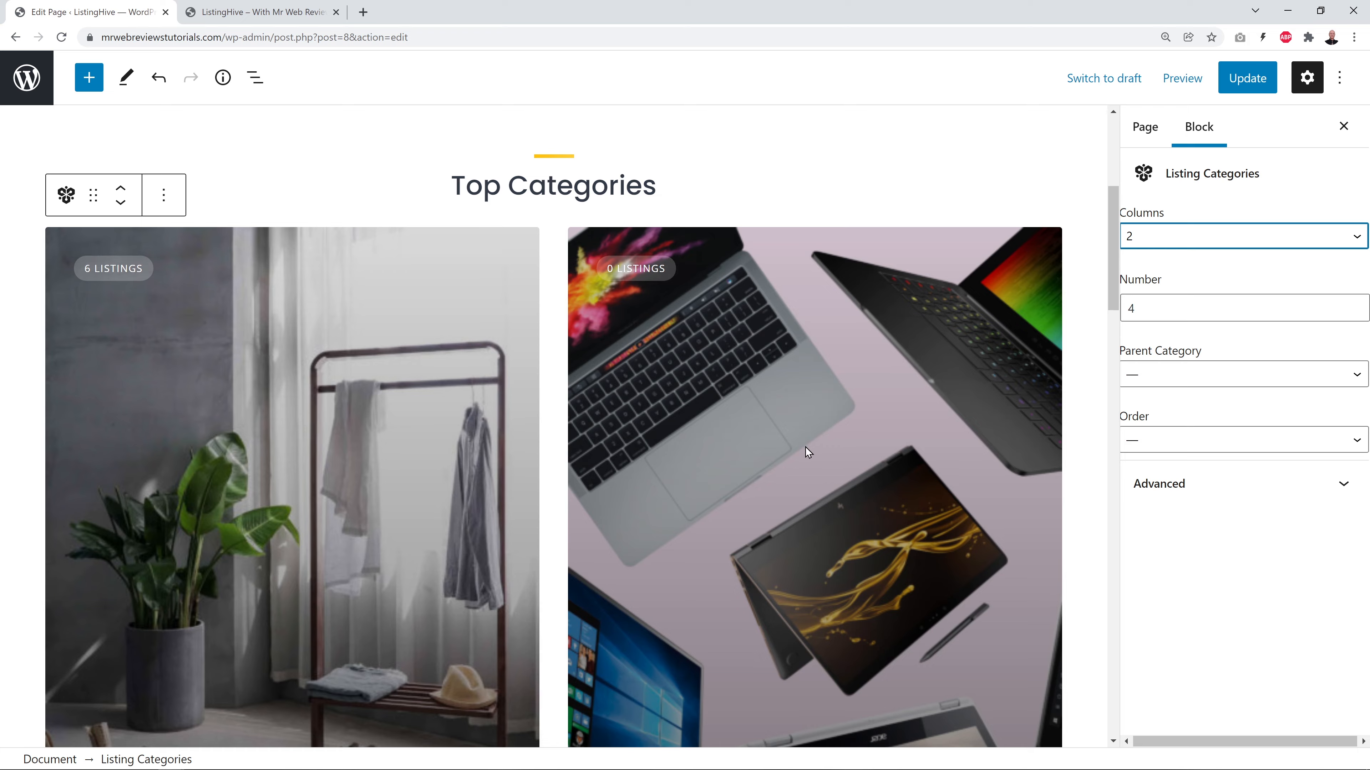
Set the Listing Categories block back to a 4-column layout and update the Home page.
scroll(805, 446, down, 10)
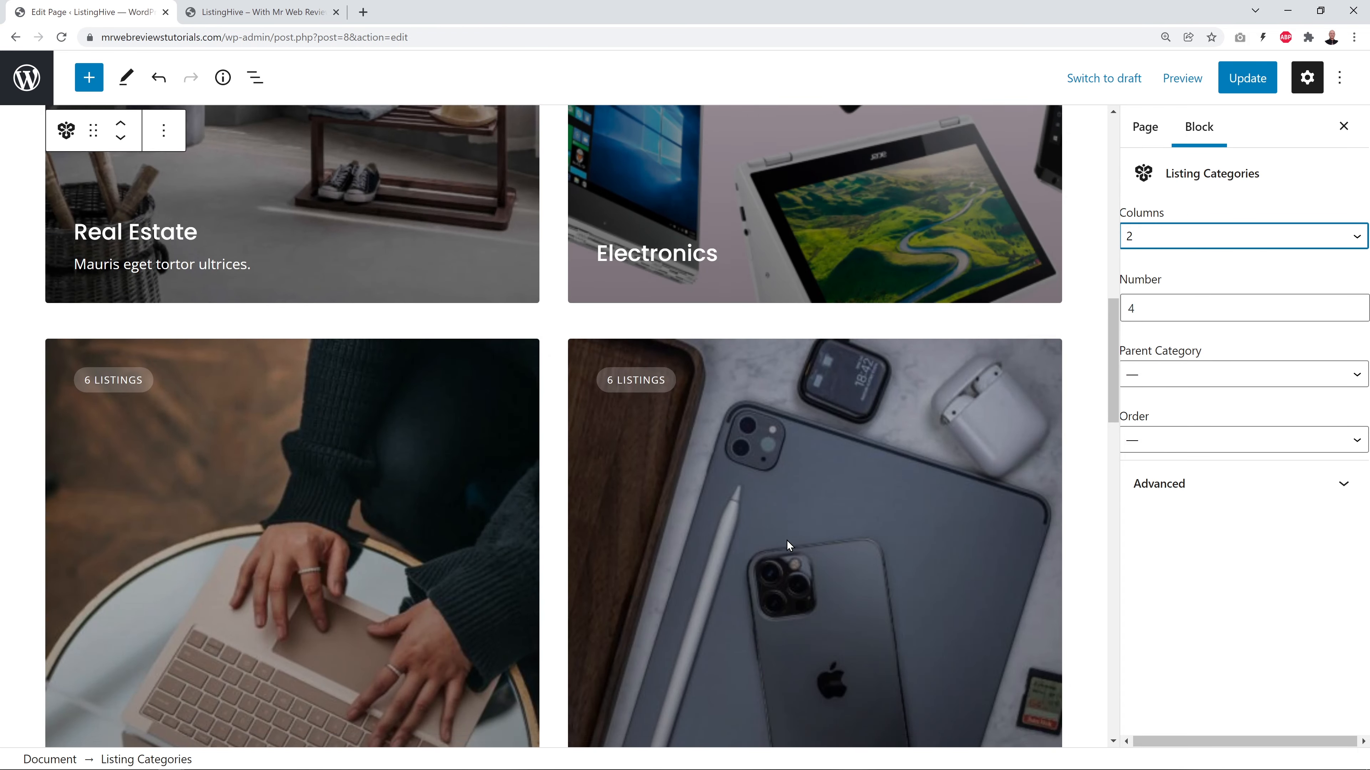
scroll(787, 540, down, 7)
scroll(786, 543, up, 7)
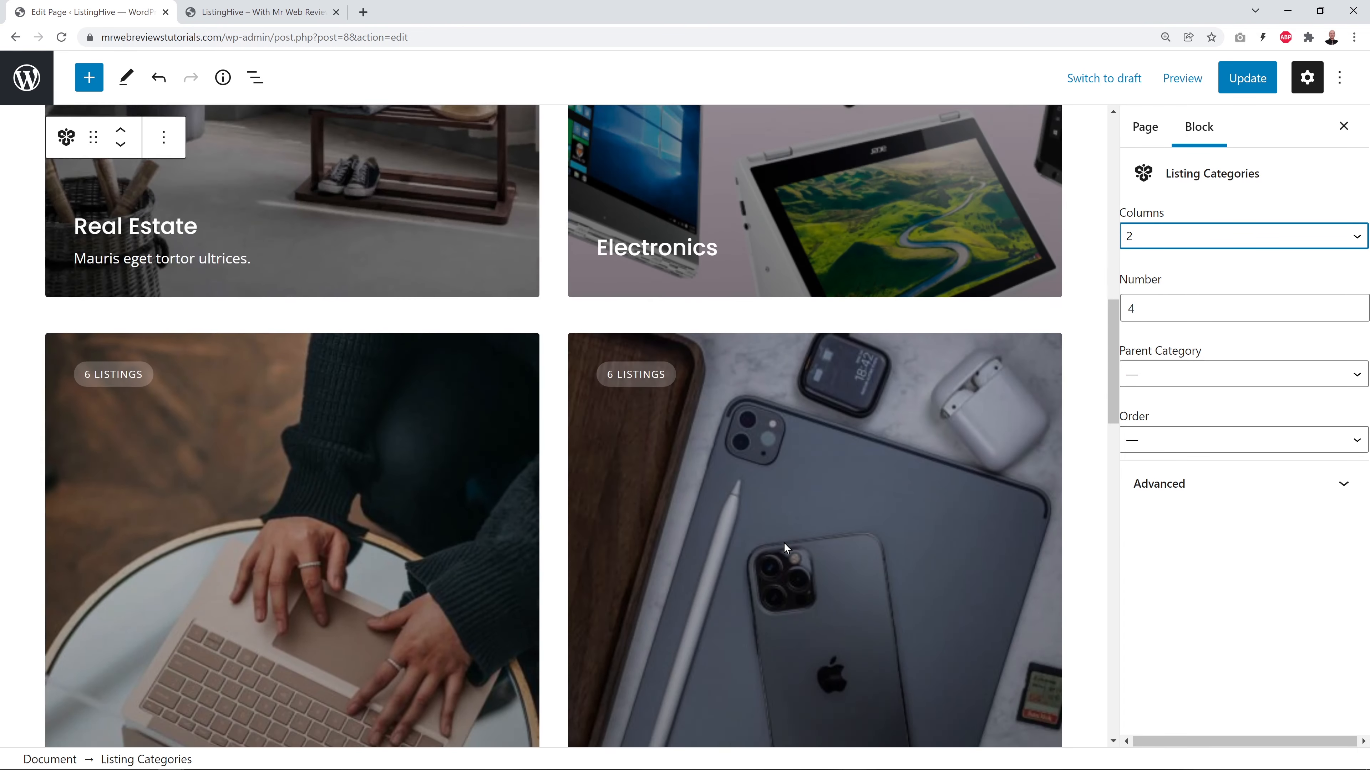
scroll(784, 543, up, 9)
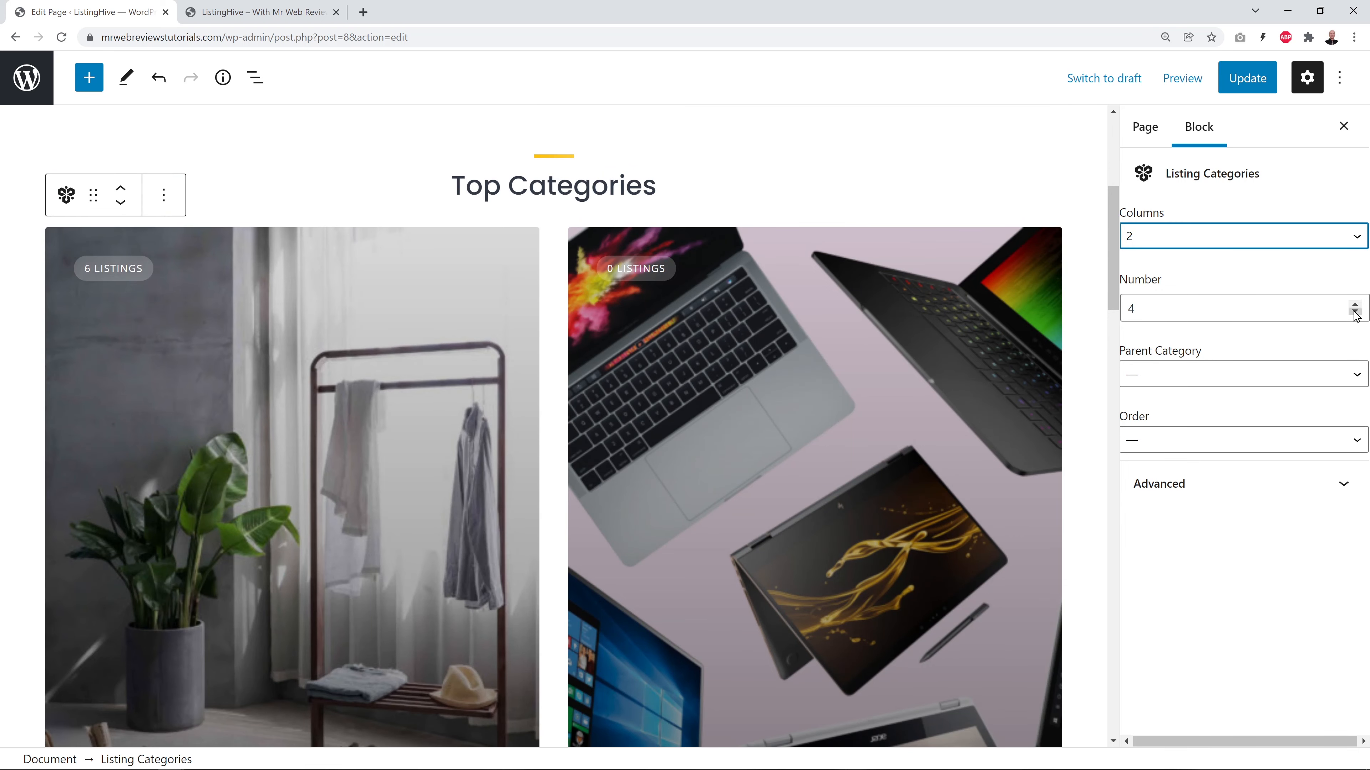
click(1354, 237)
click(1166, 292)
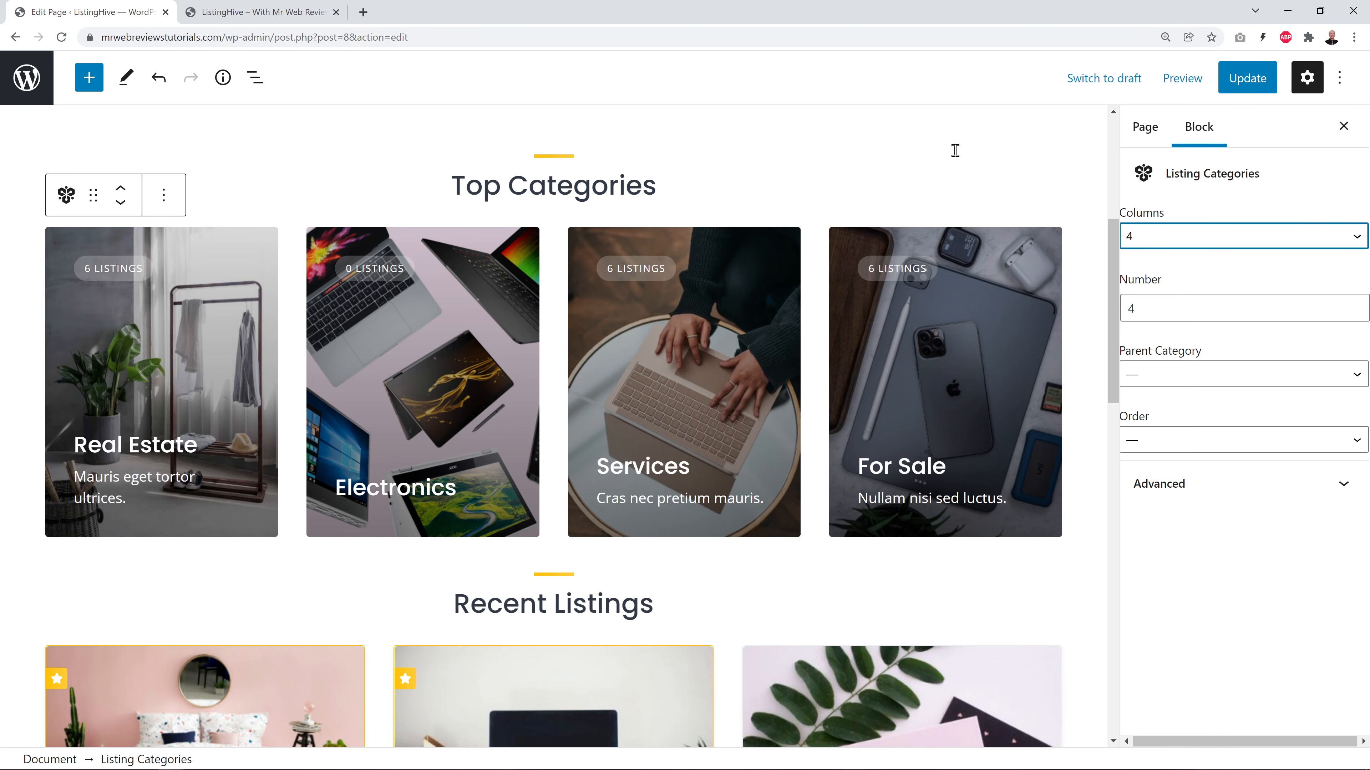
click(1240, 78)
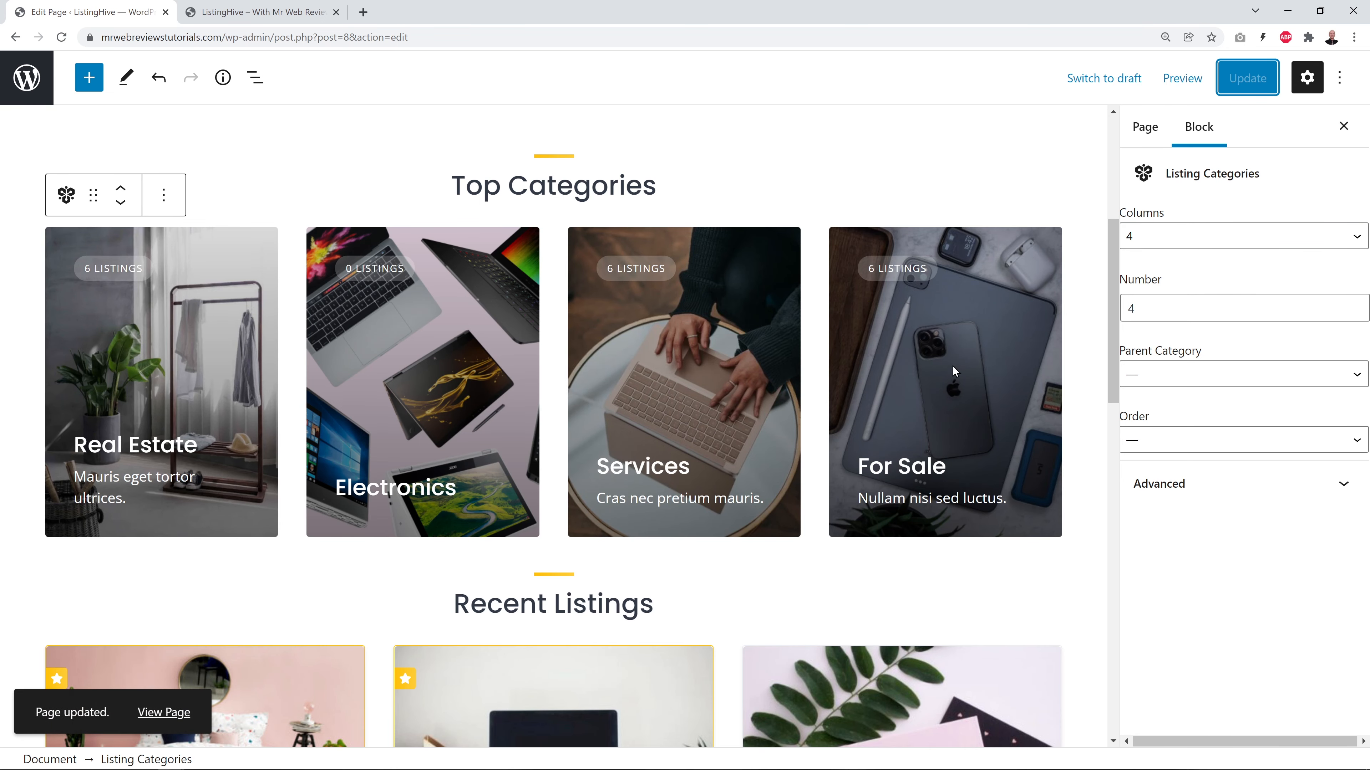
Set the Listings block under Recent Listings to 8 listings in 4 columns and update the page.
scroll(953, 371, down, 5)
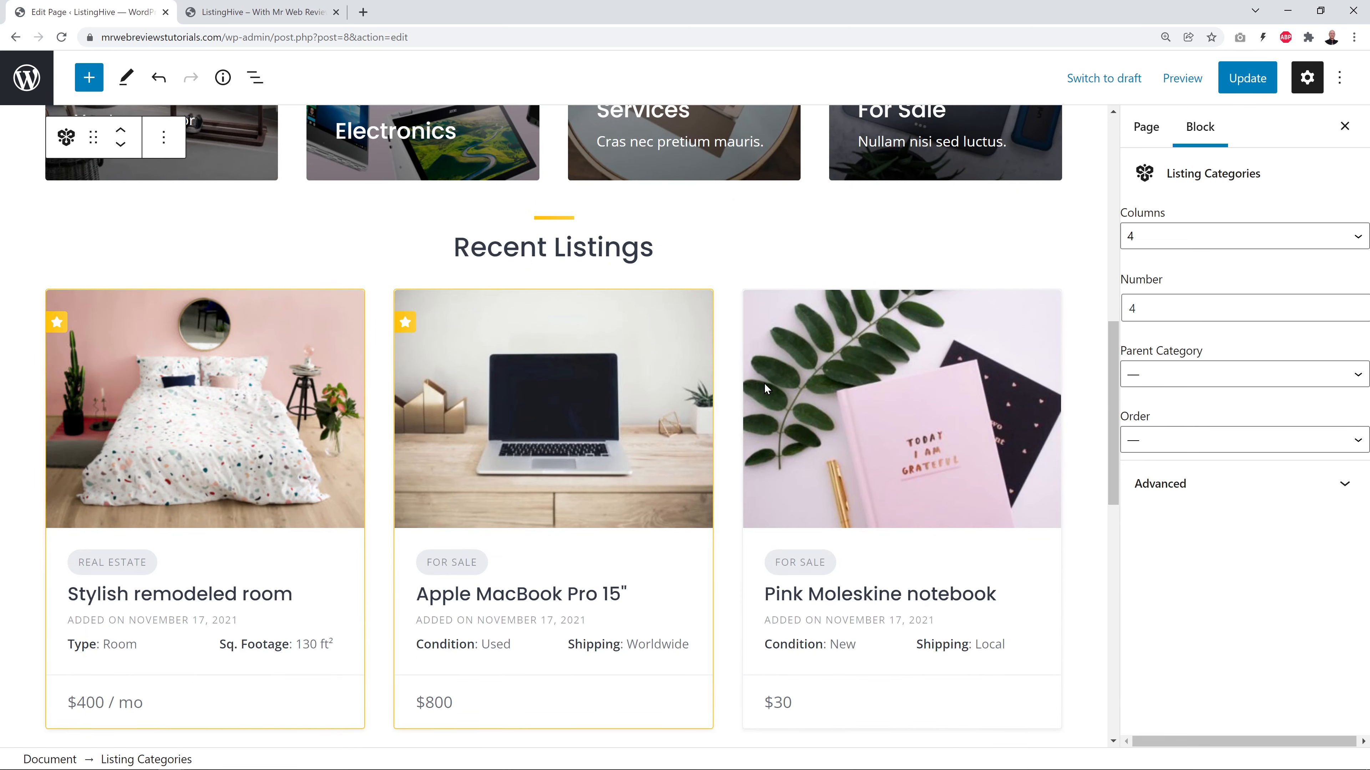
scroll(441, 316, down, 1)
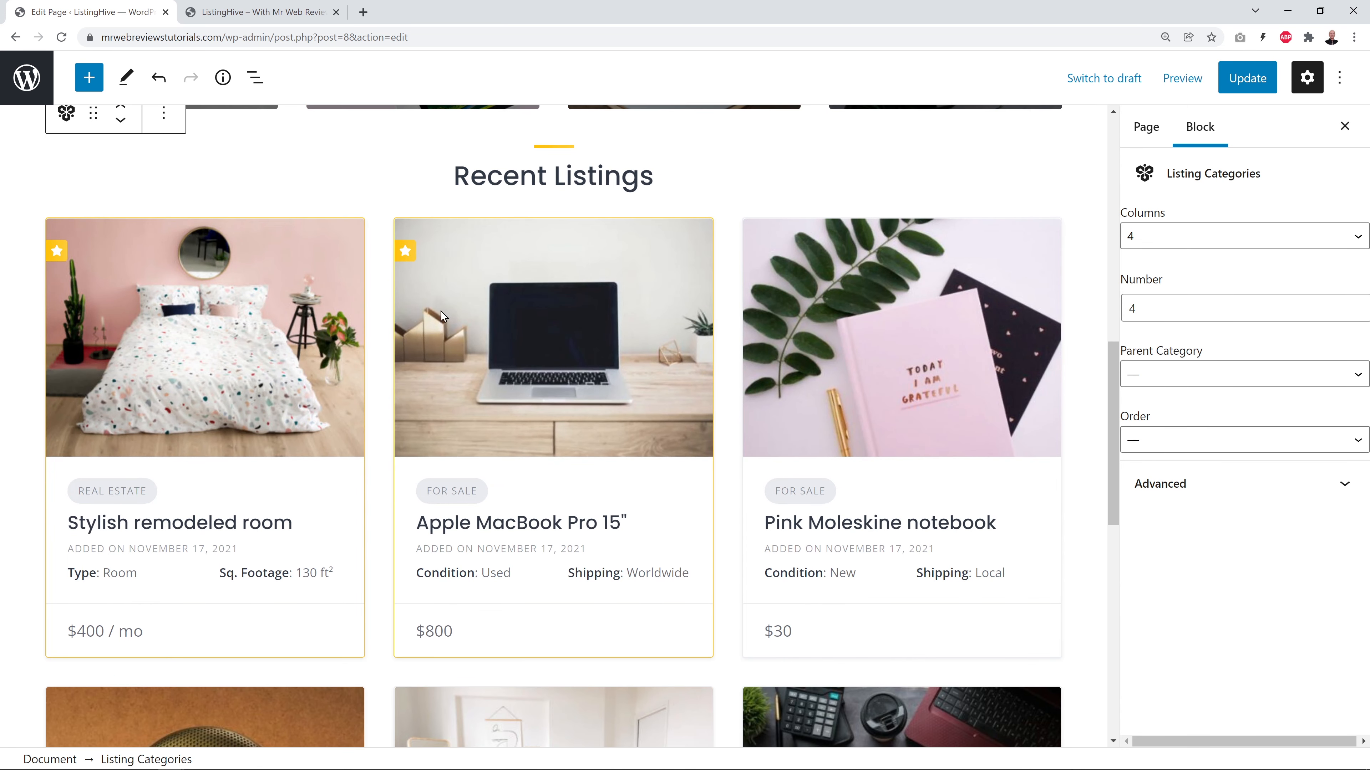
click(385, 276)
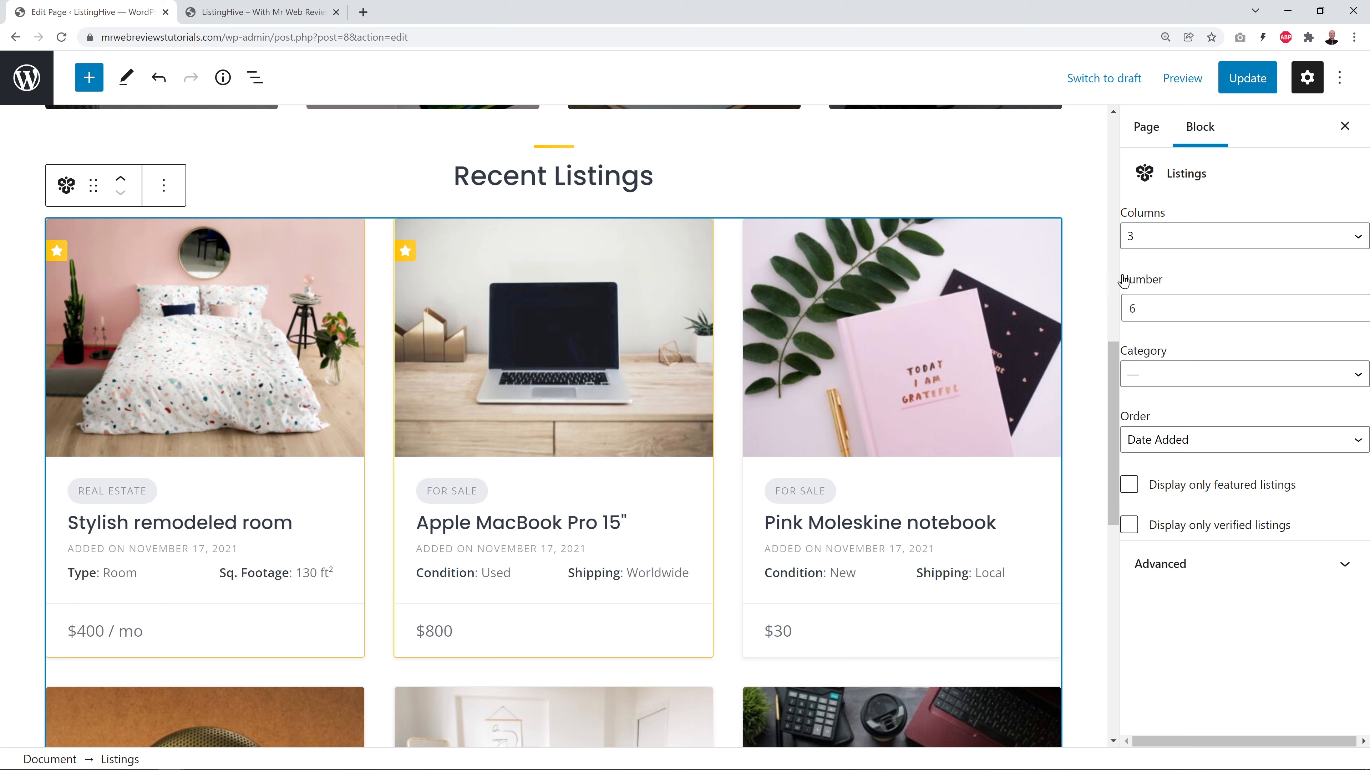
drag(1139, 307, 1127, 308)
text(8)
click(1244, 236)
click(1132, 310)
scroll(1087, 456, down, 4)
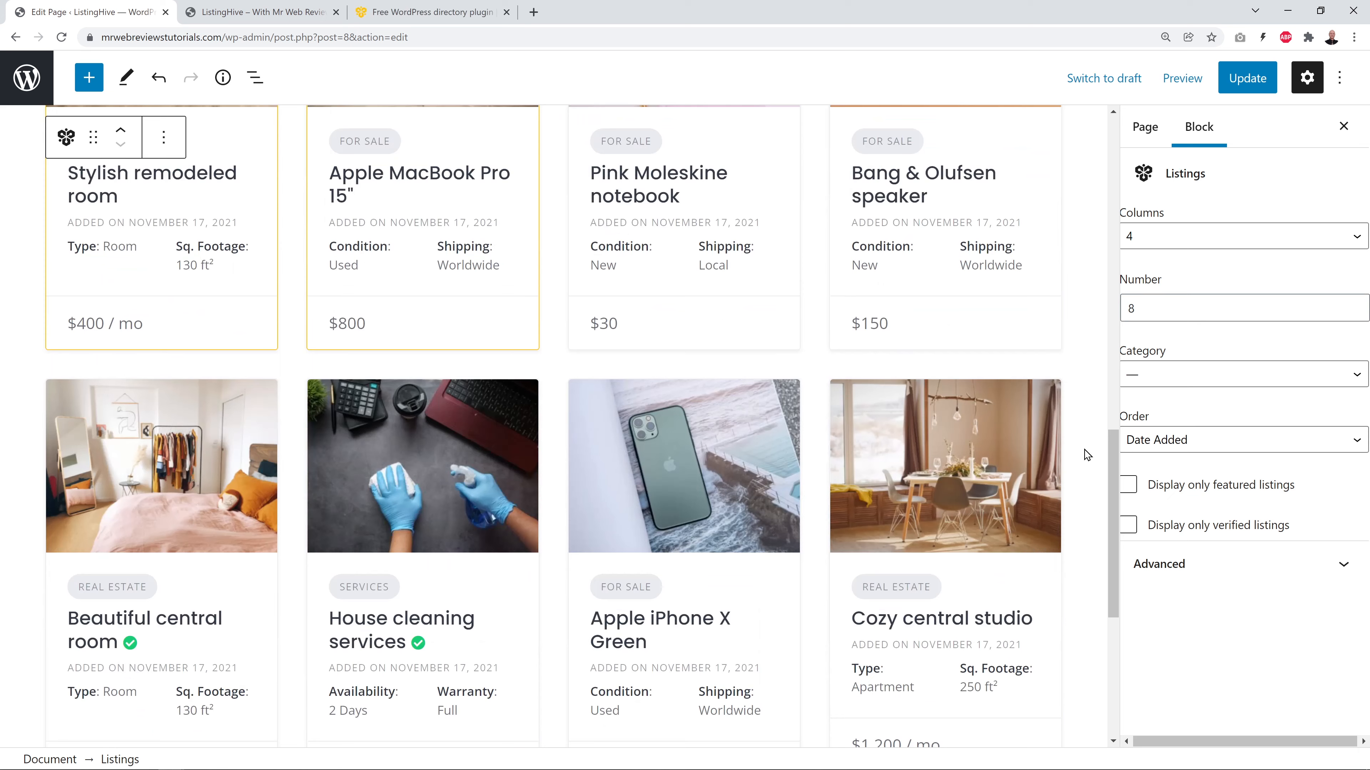
click(1249, 86)
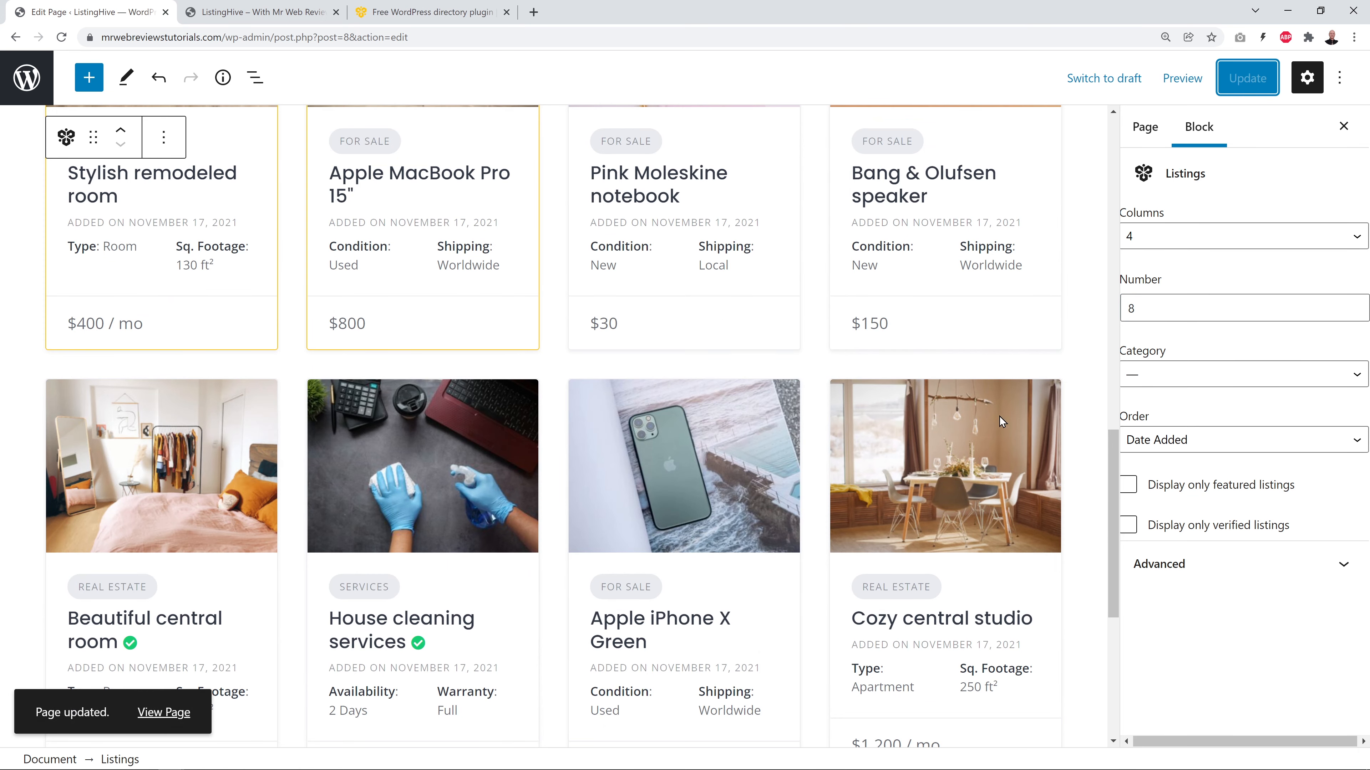
Reload the live home page and review the Top Categories and Recent Listings sections.
click(227, 16)
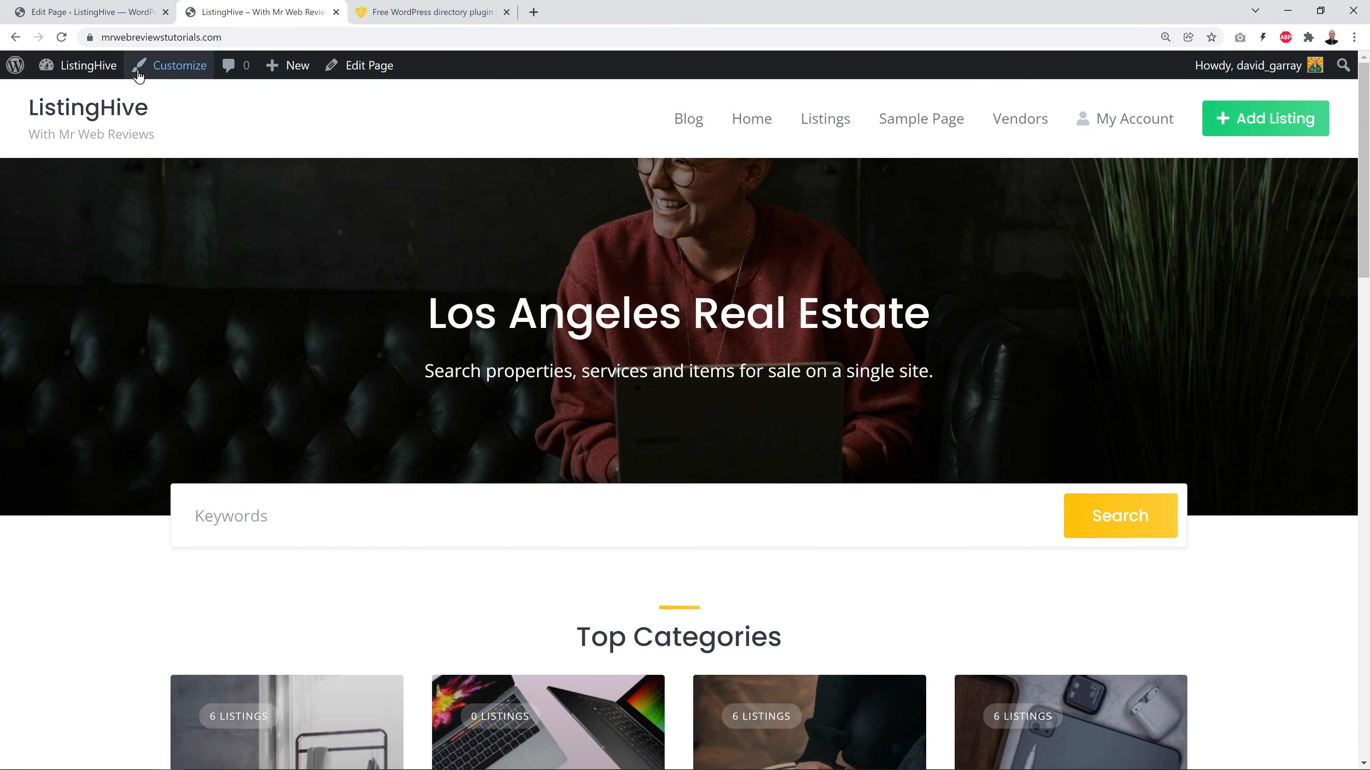
click(61, 37)
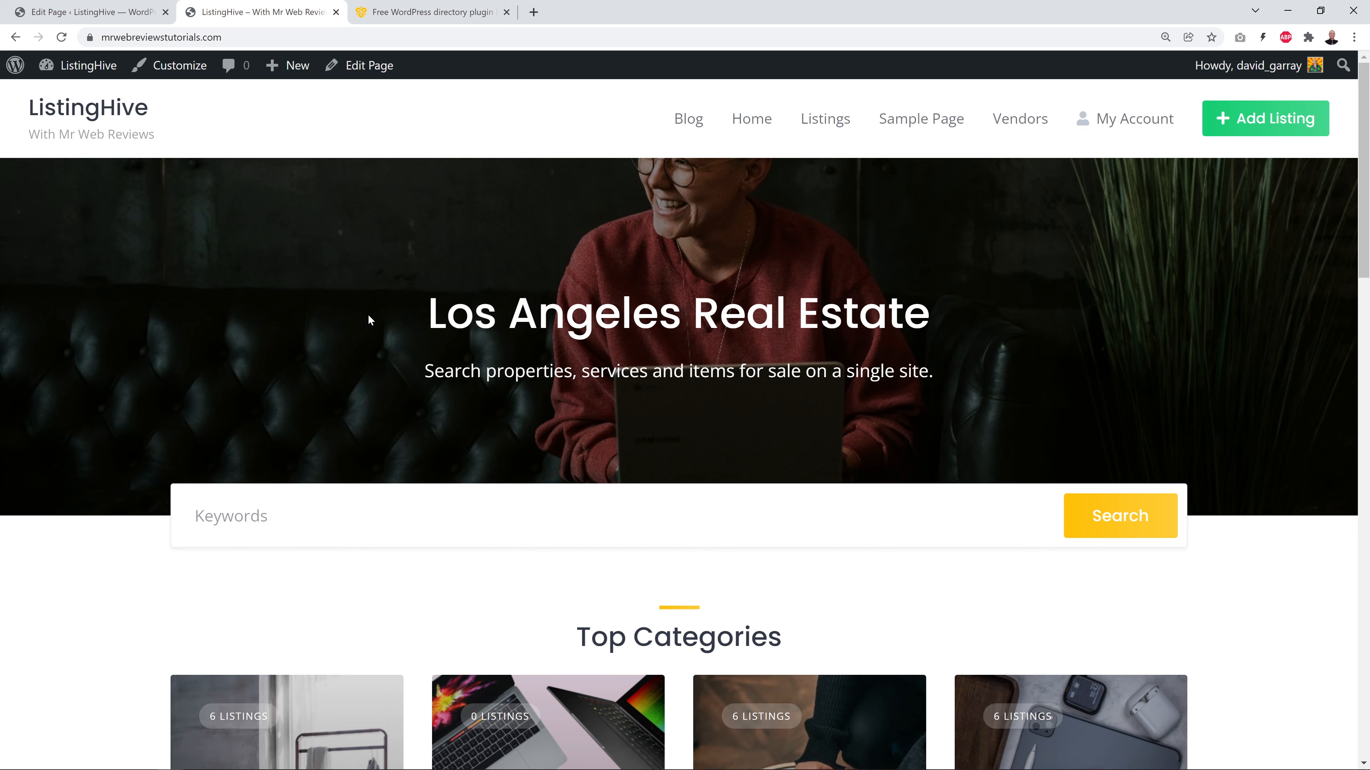
scroll(1046, 313, down, 3)
scroll(480, 310, down, 2)
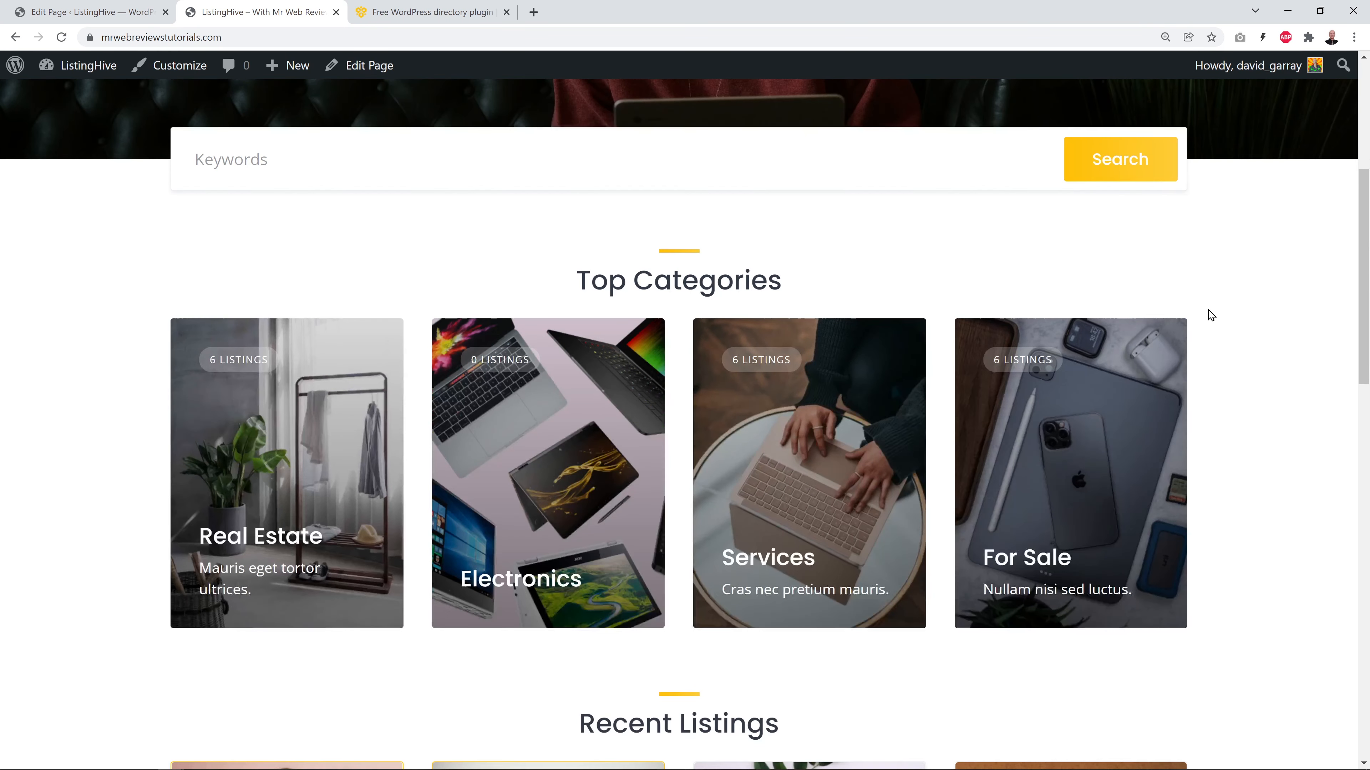
scroll(1240, 472, down, 7)
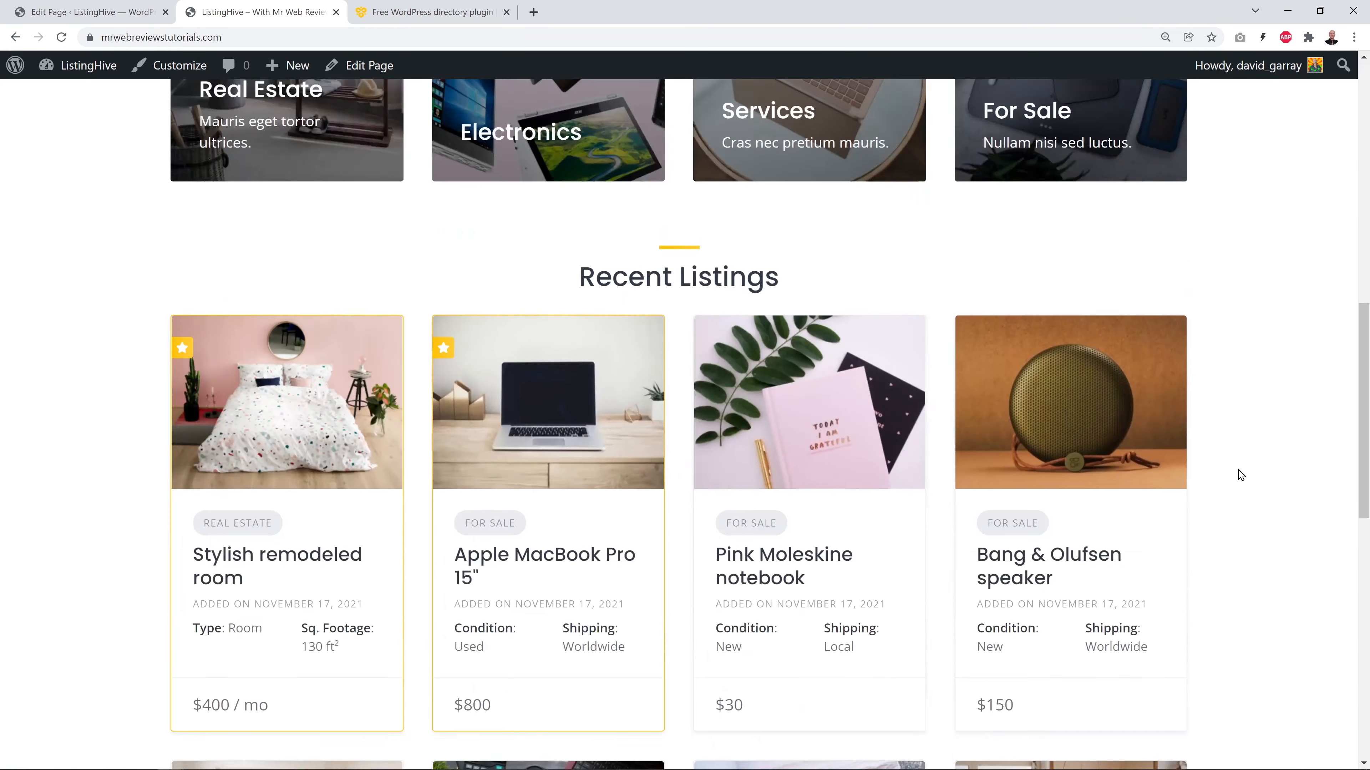
scroll(1203, 480, down, 4)
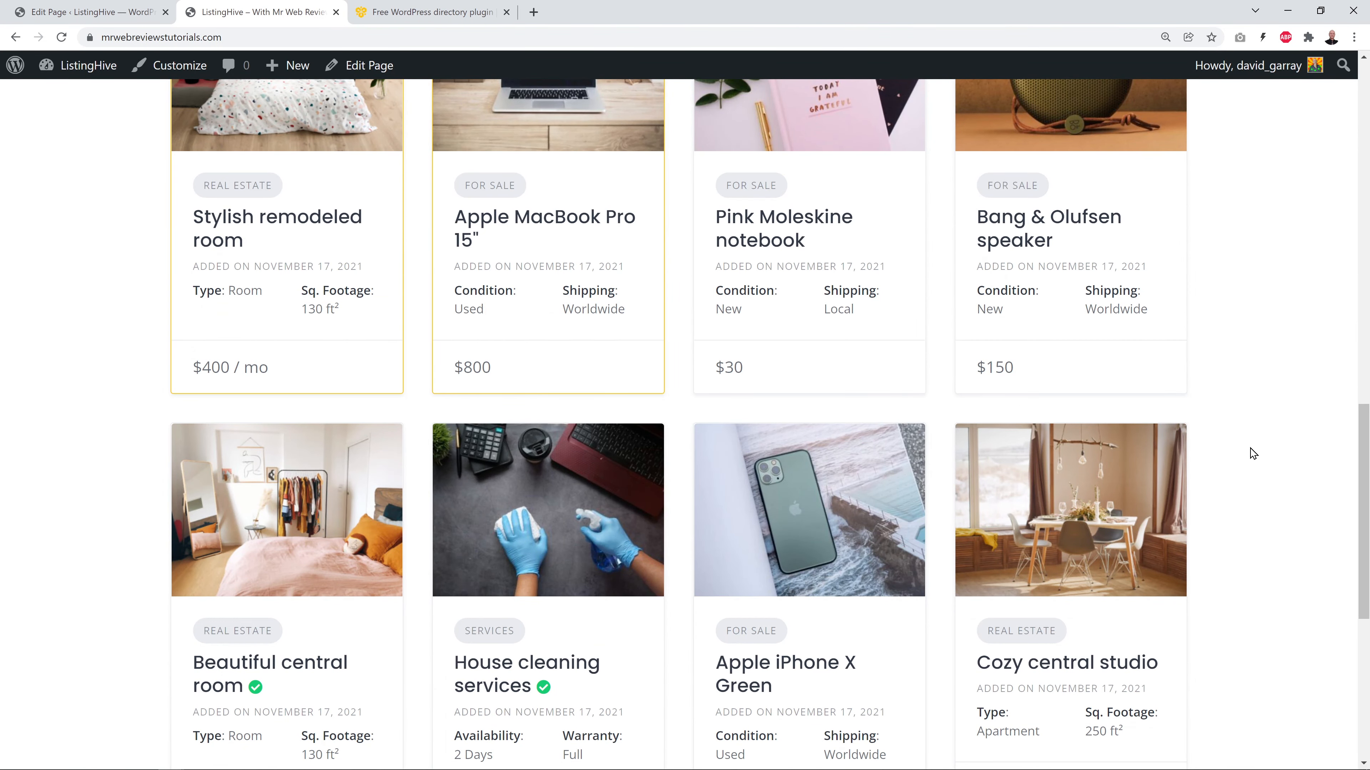
scroll(1252, 453, up, 12)
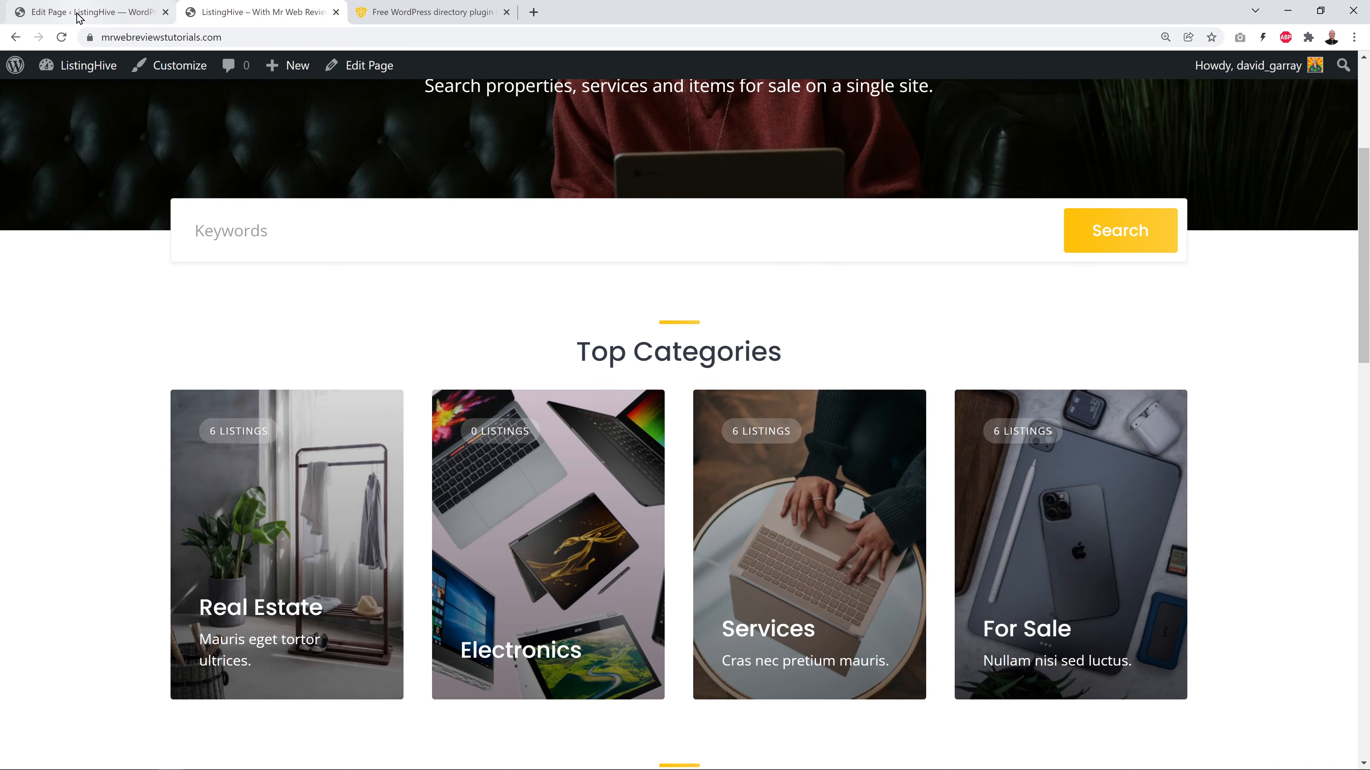
In the Home page editor, inspect the Listing Search Form block's settings, including its advanced options.
click(78, 16)
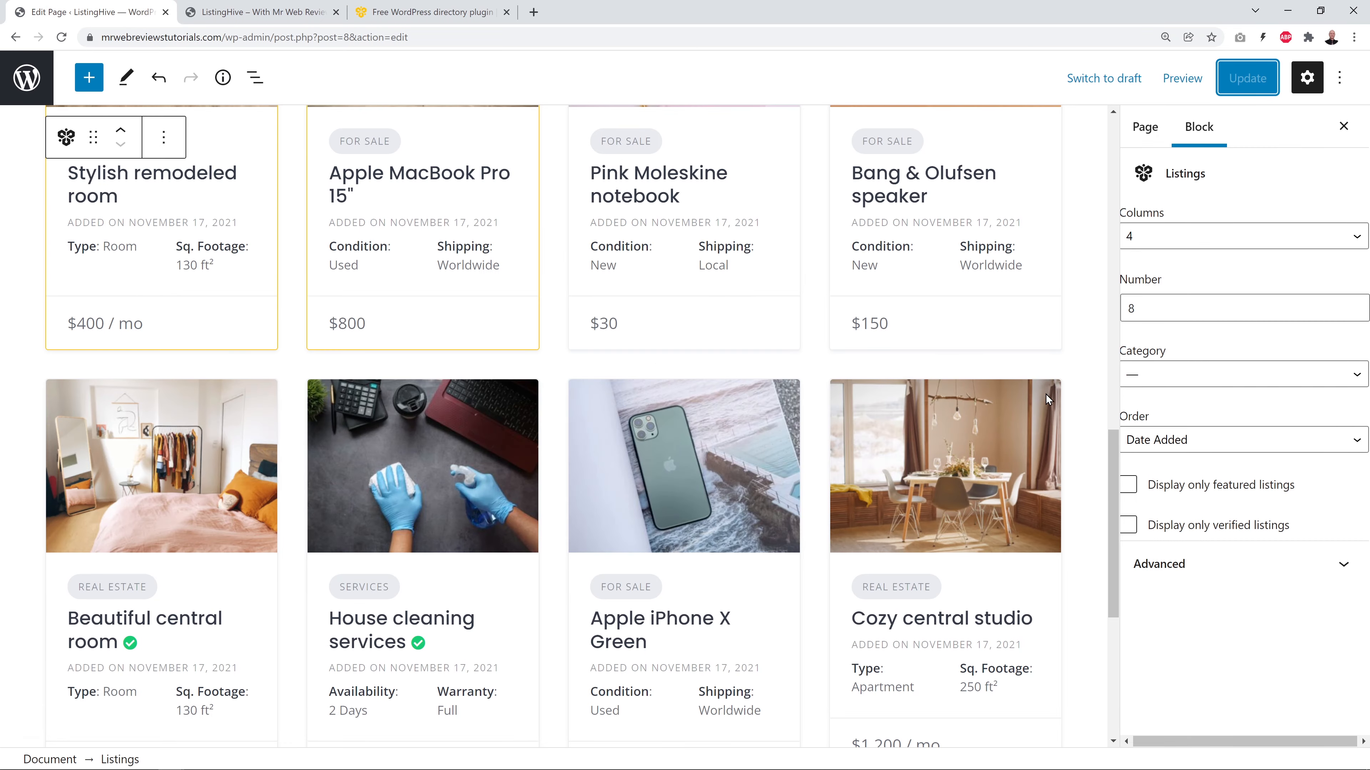
scroll(1046, 394, up, 3)
scroll(1076, 398, up, 10)
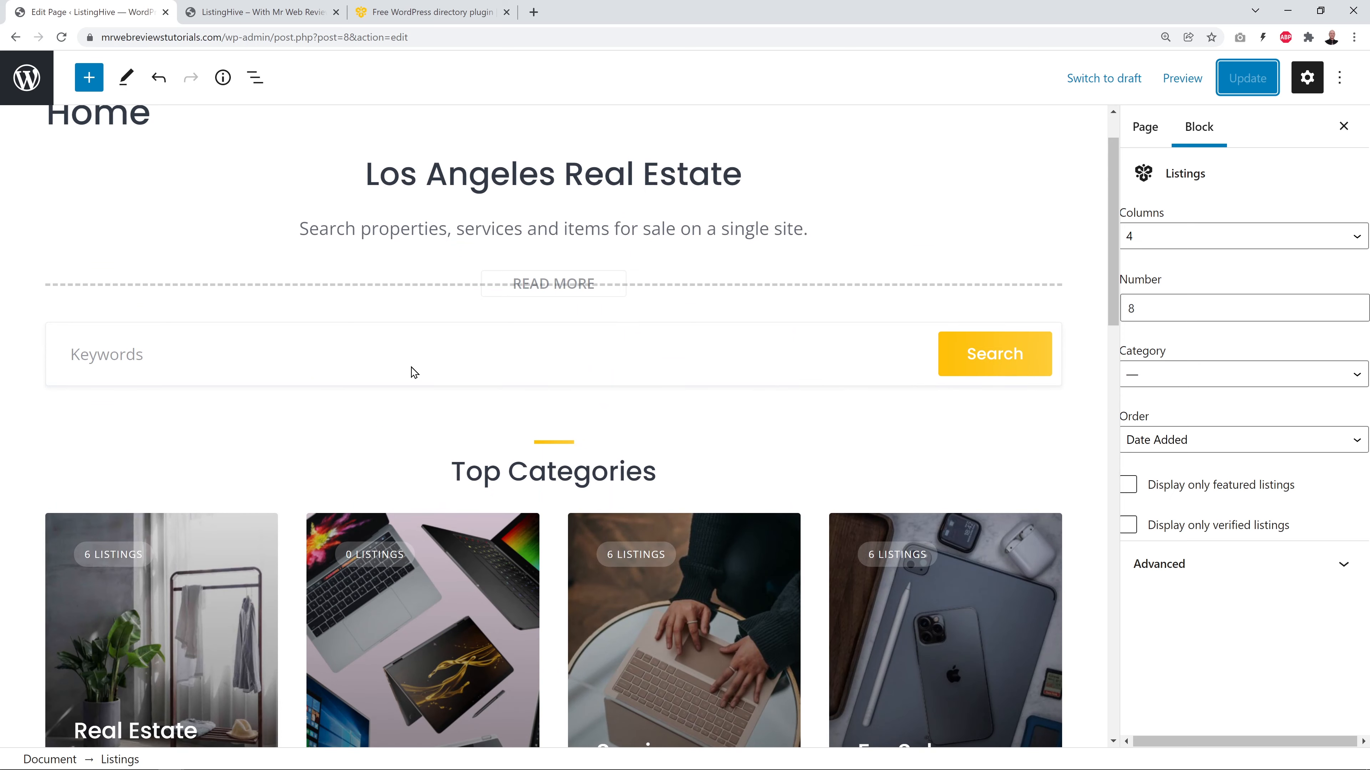
click(414, 372)
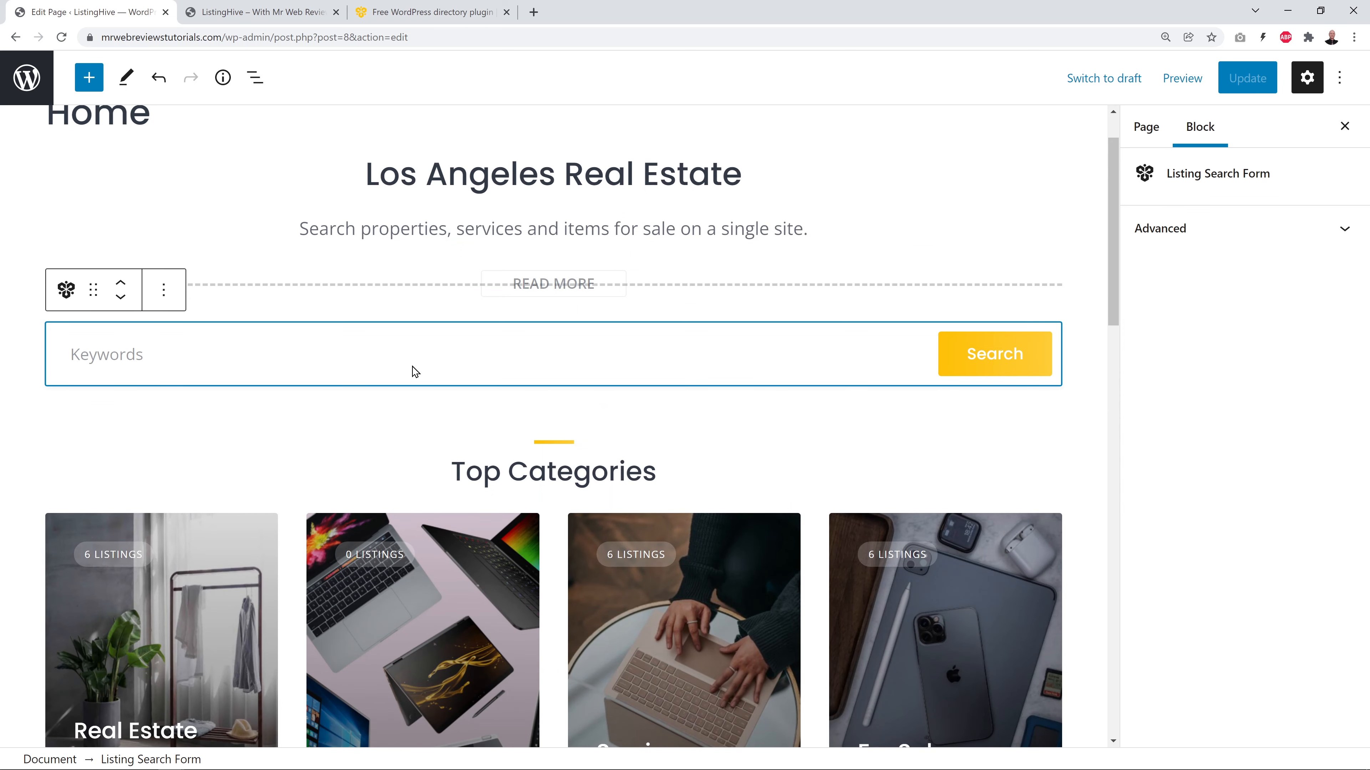
click(1348, 231)
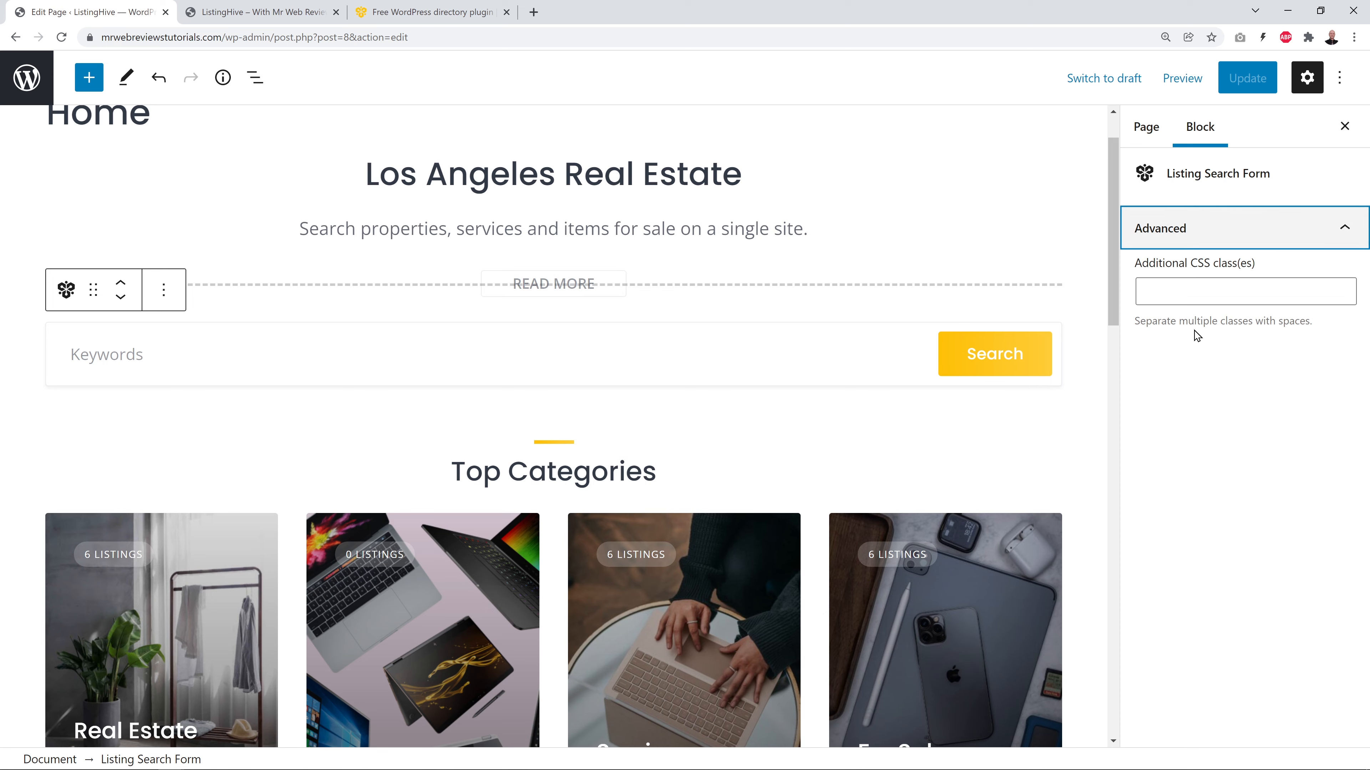
Open the ListingHive live demo from the HivePress site, examine its search form, and close the demo.
click(420, 14)
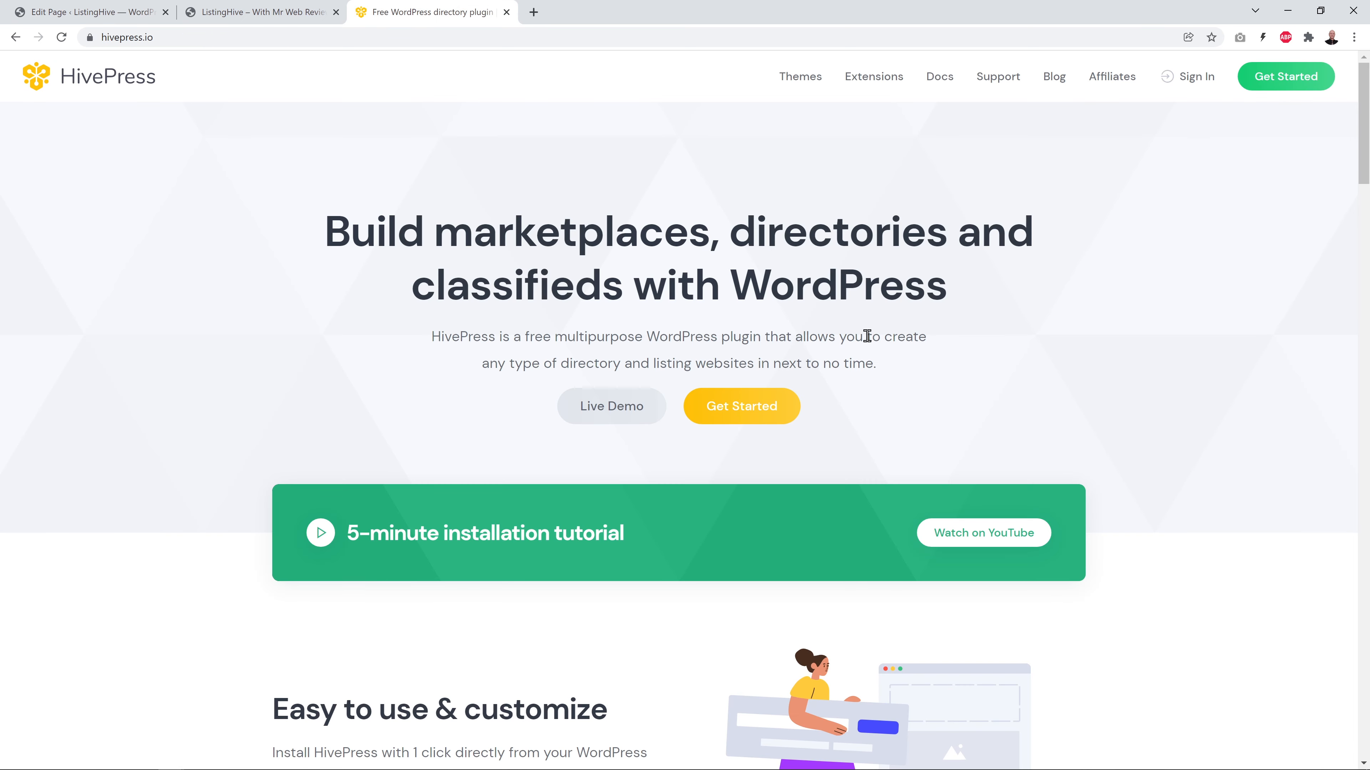
click(627, 414)
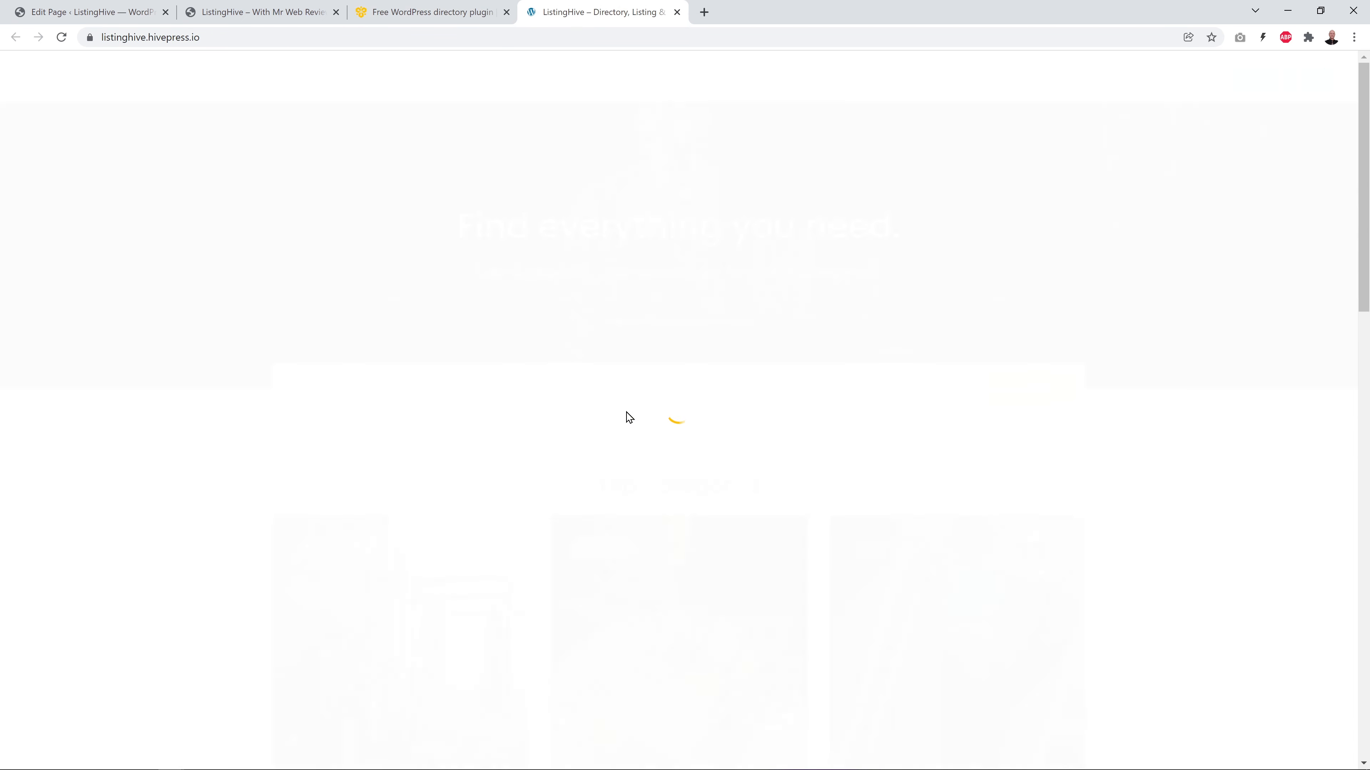
scroll(755, 442, down, 1)
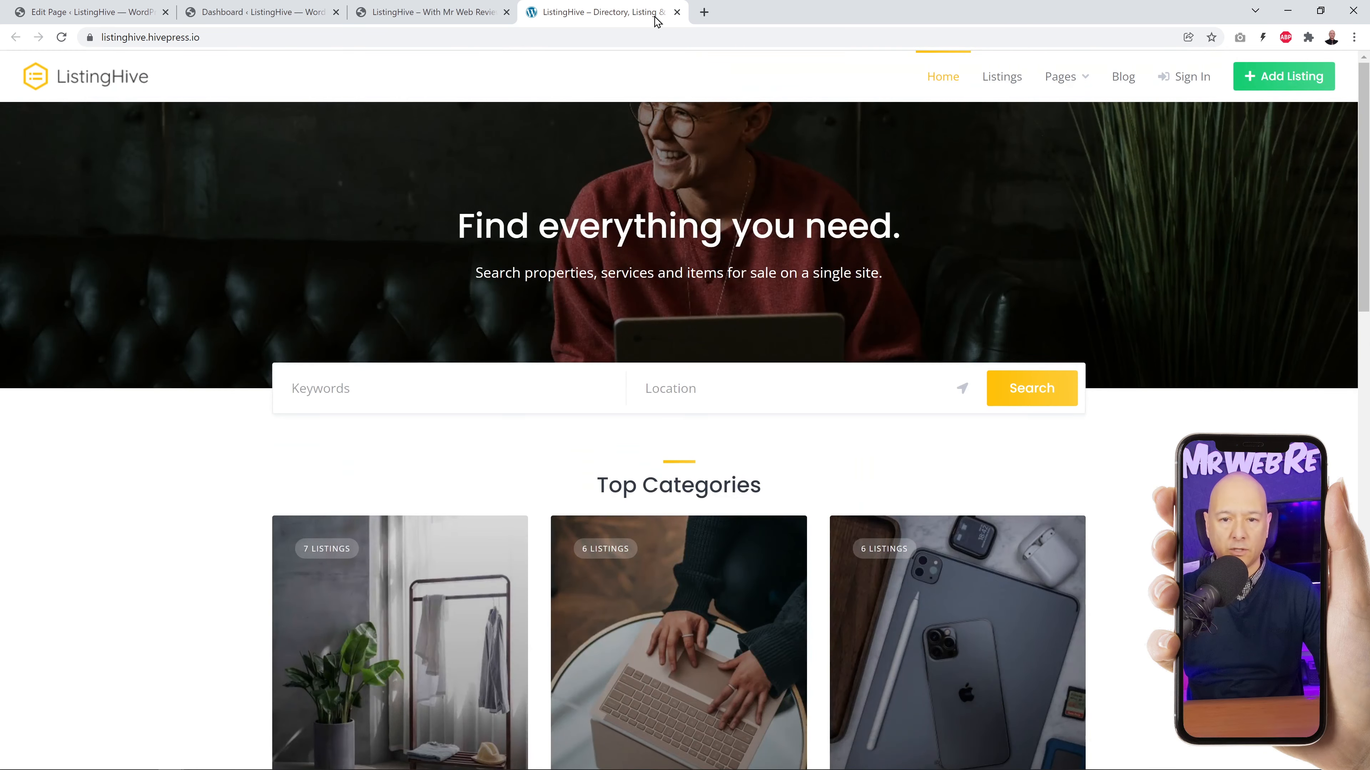
click(676, 12)
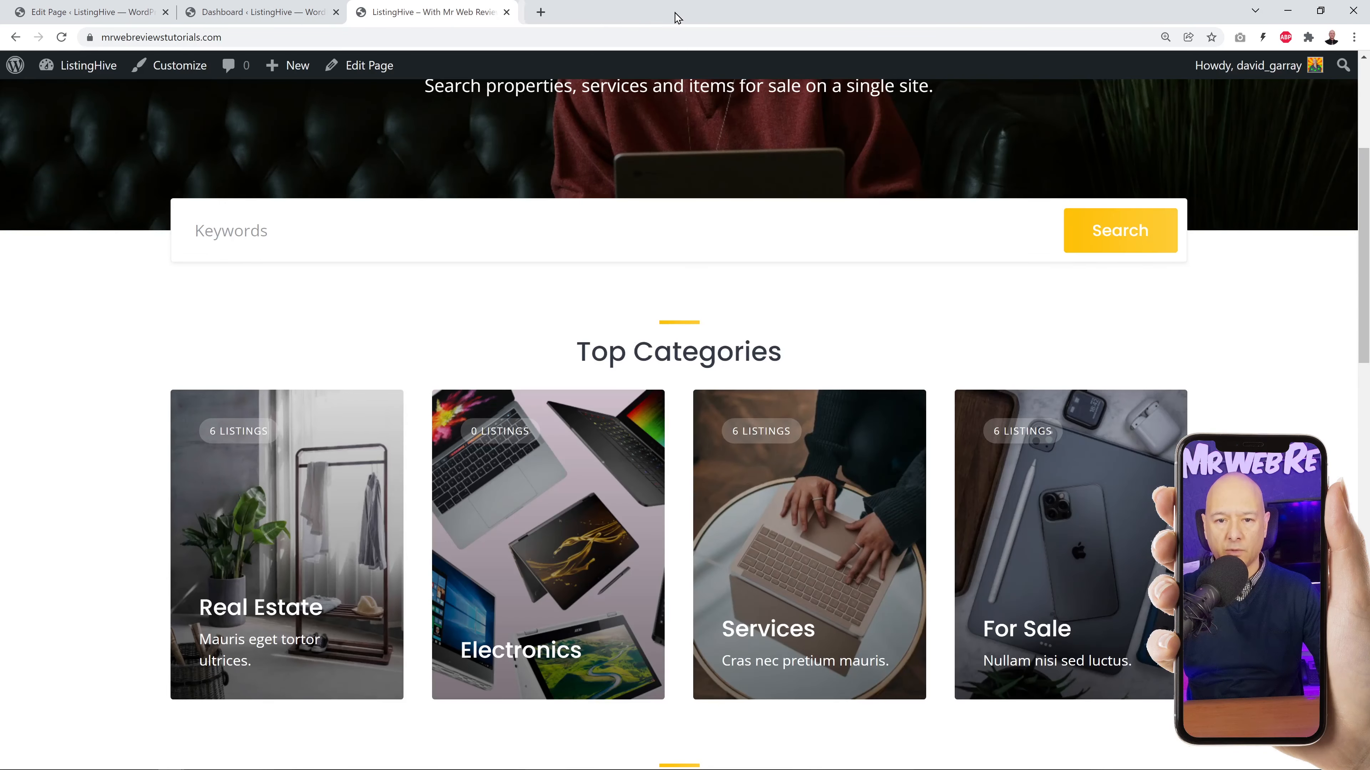
From the WordPress dashboard, find the HivePress Geolocation plugin, then install and activate it.
click(259, 16)
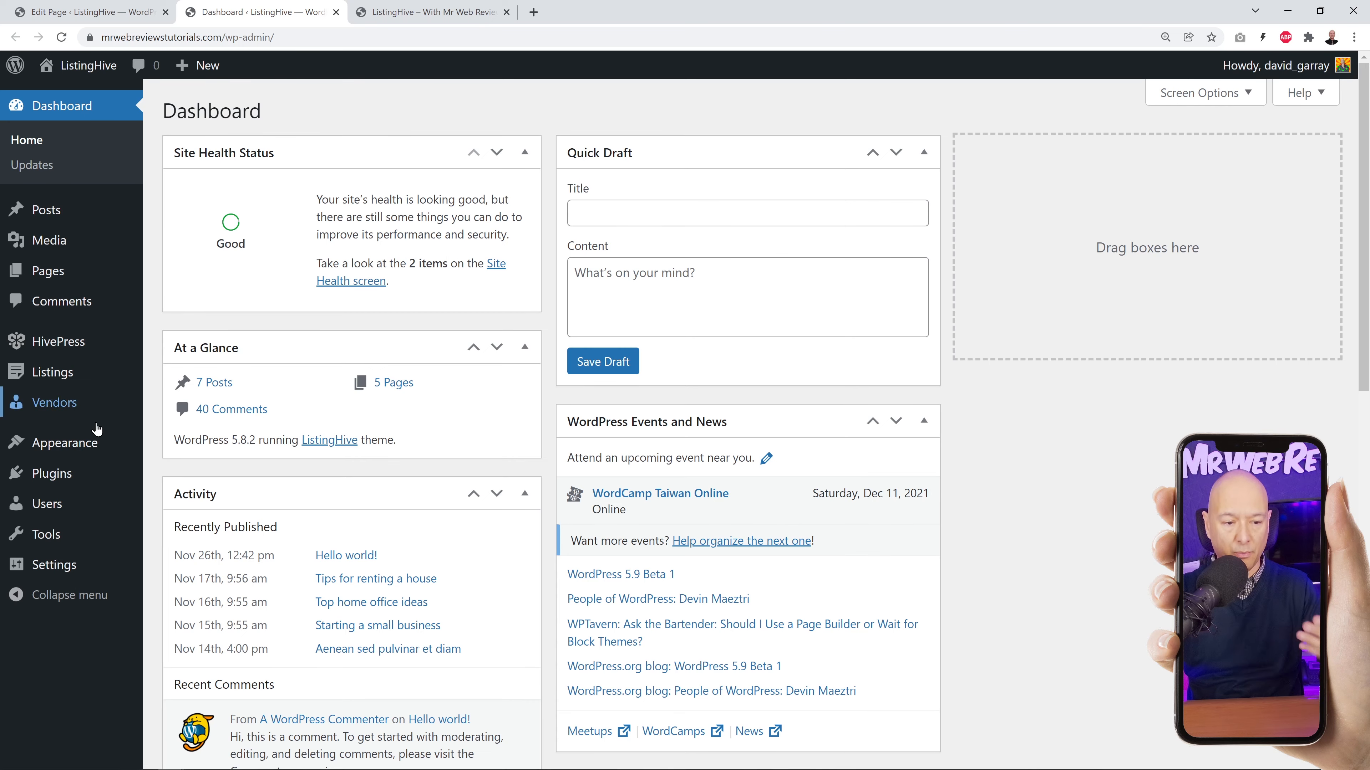
mouse_move(55, 474)
click(194, 502)
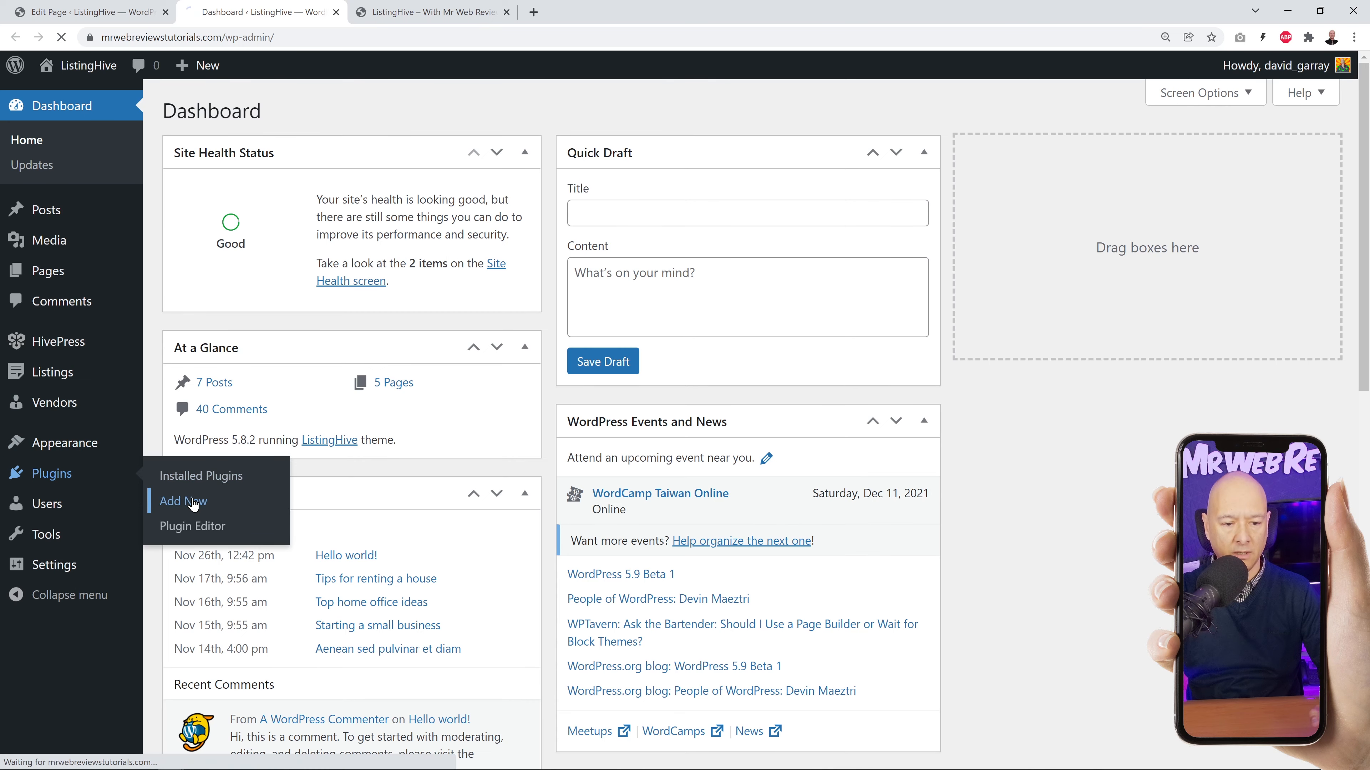
click(1126, 164)
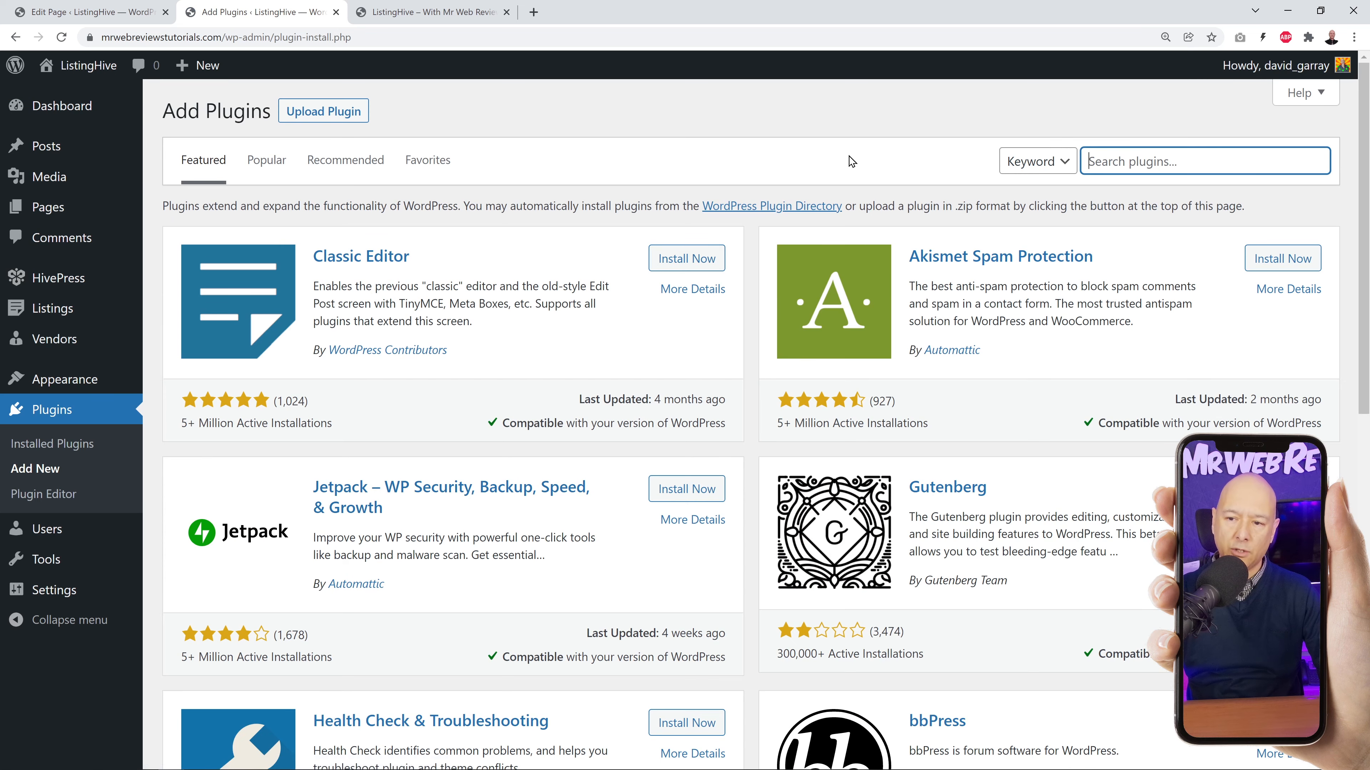
text(Hivepress Geolocation)
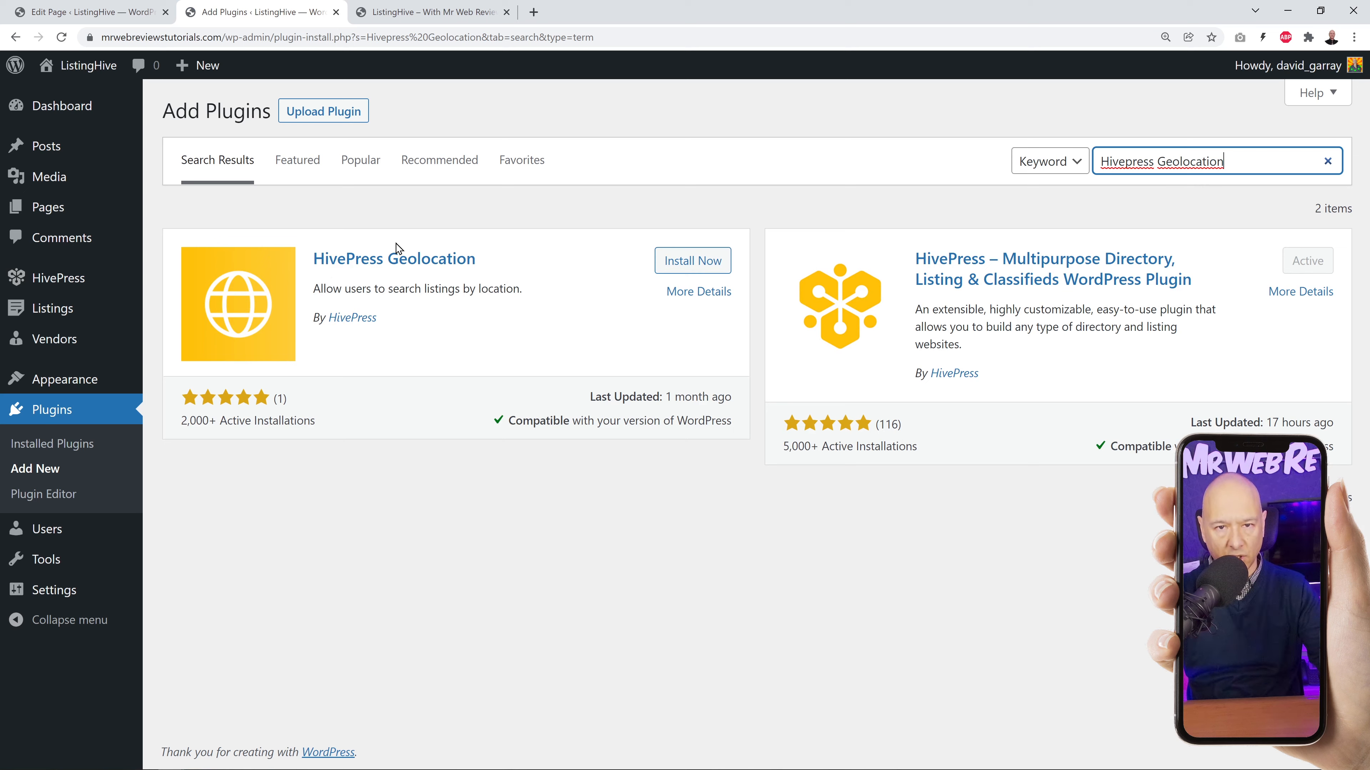
click(709, 267)
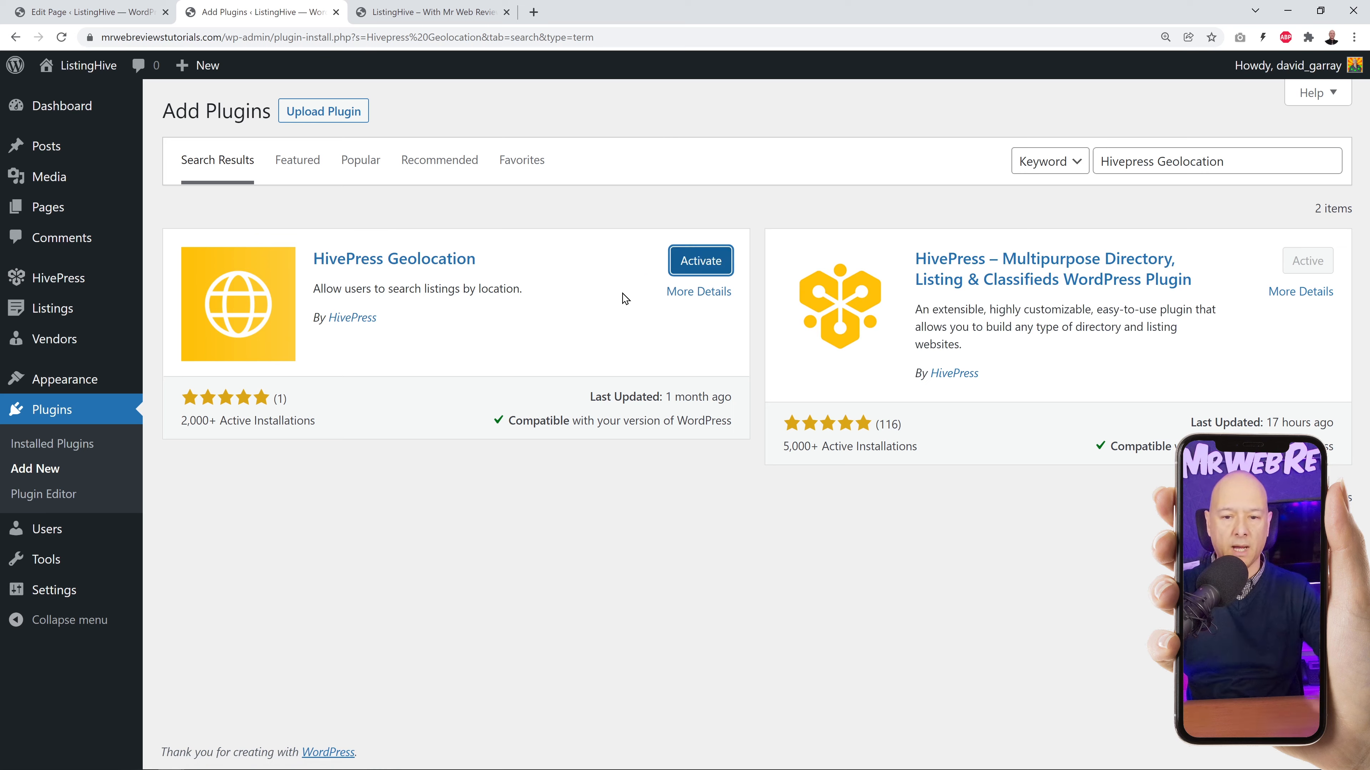
click(701, 263)
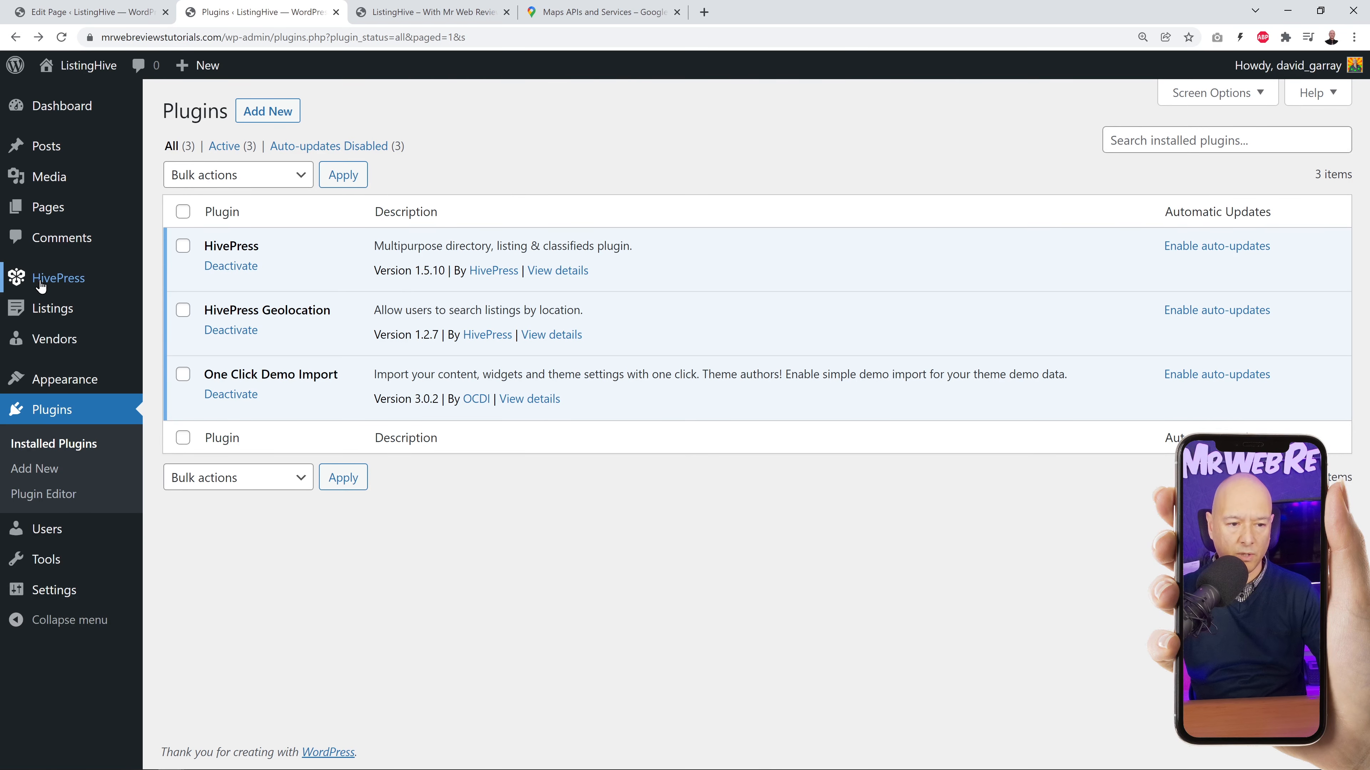
Open the HivePress integration settings containing the Google Maps API key field.
mouse_move(42, 282)
click(180, 281)
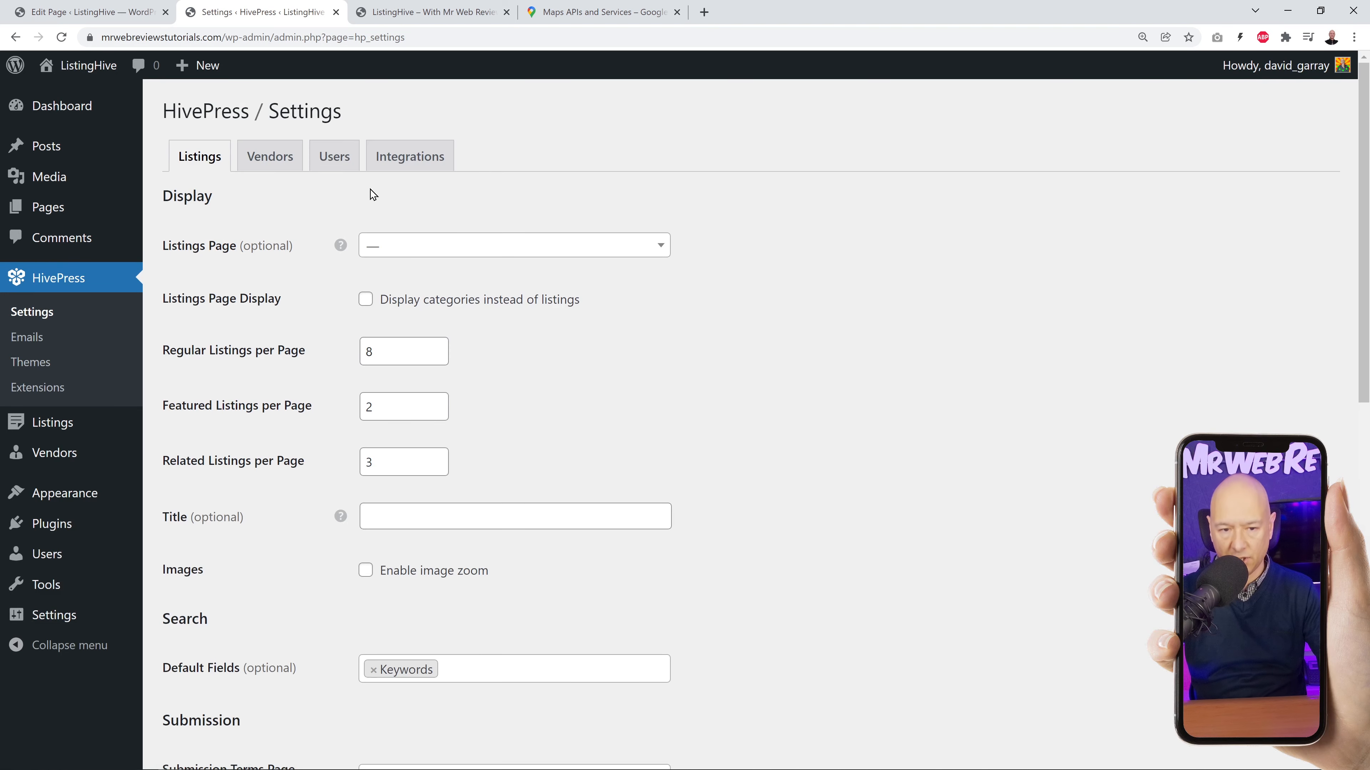
click(406, 173)
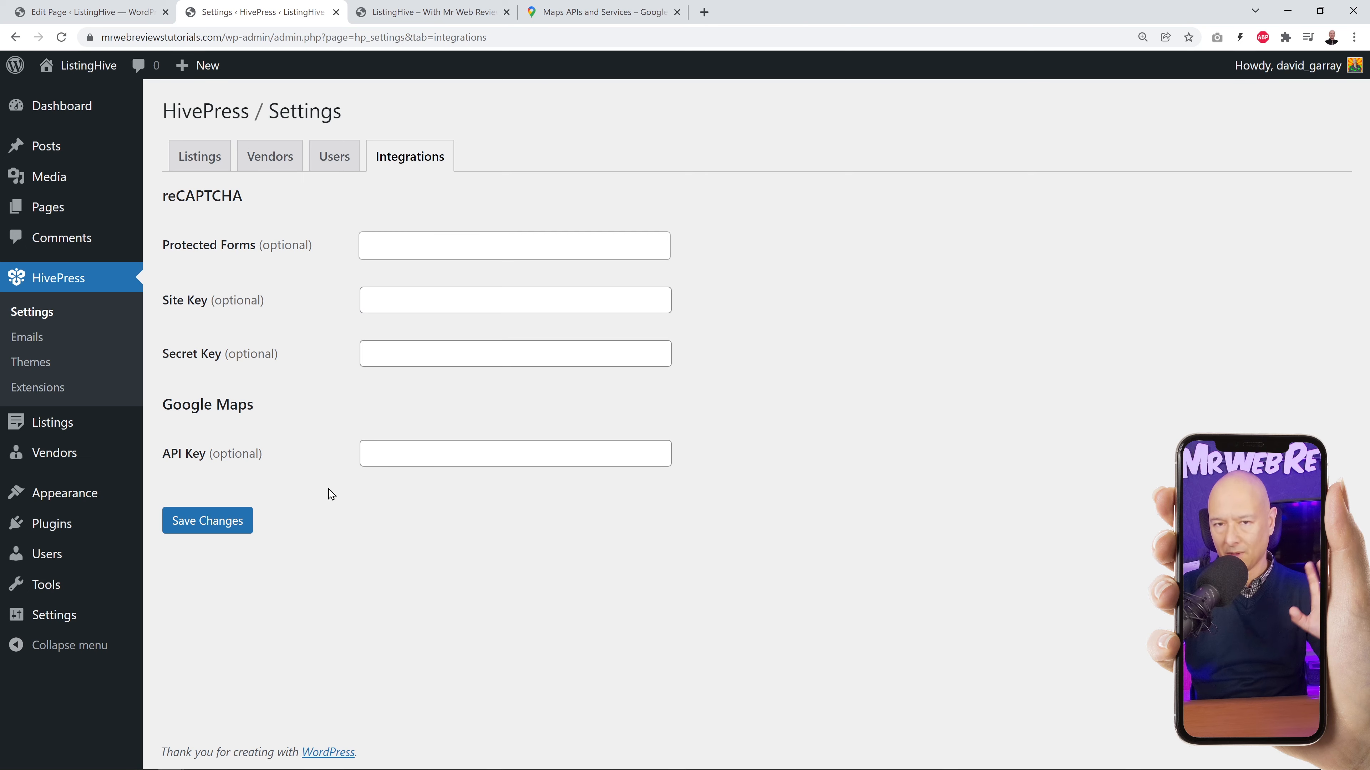
In Google Cloud Platform, create a new project named ListingHive and make it the active project.
click(569, 15)
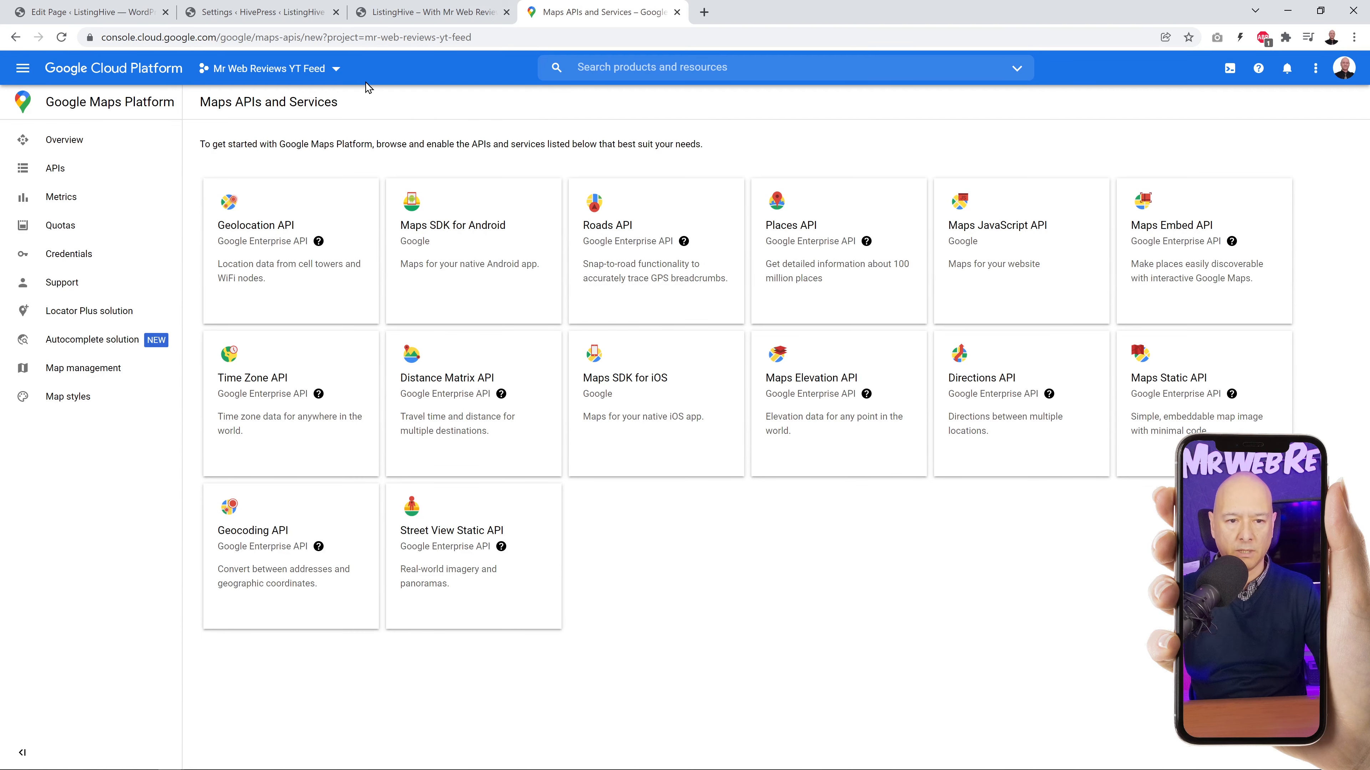
click(338, 70)
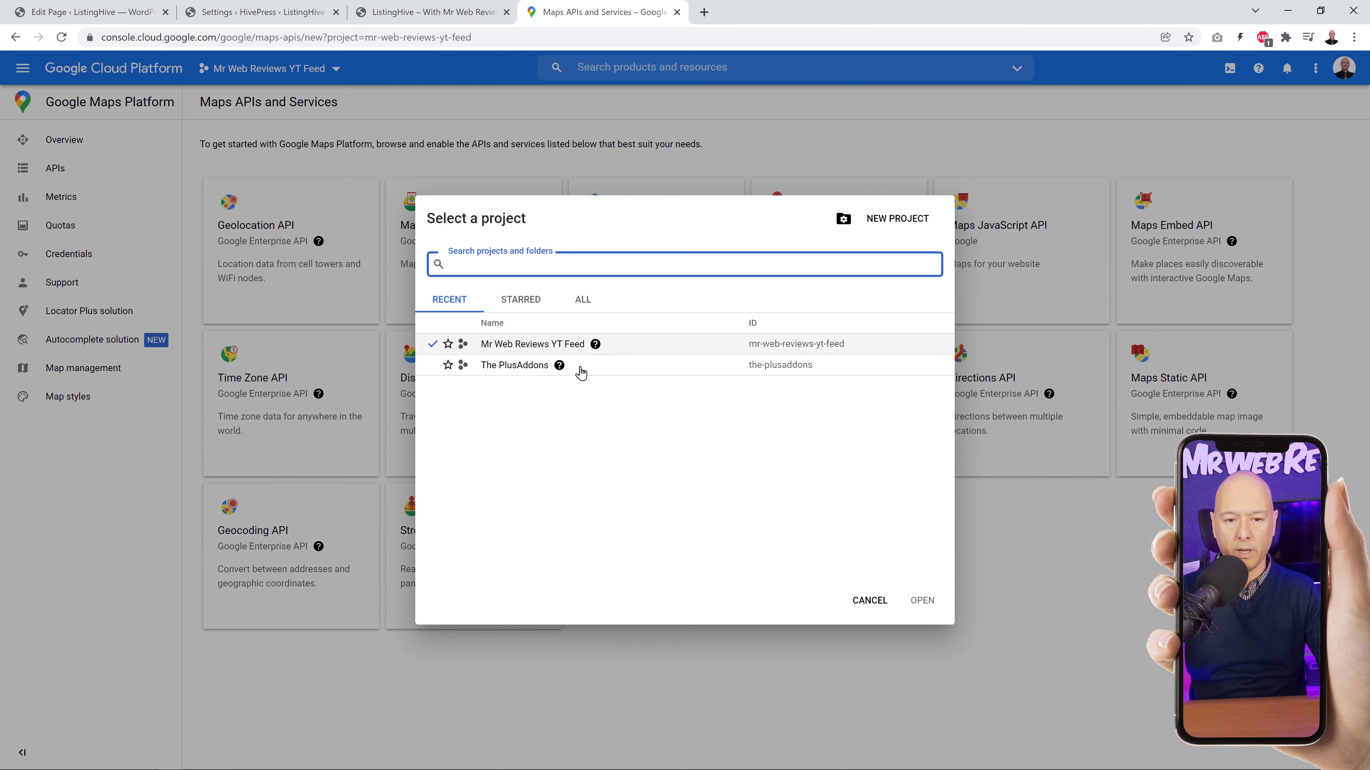
click(894, 219)
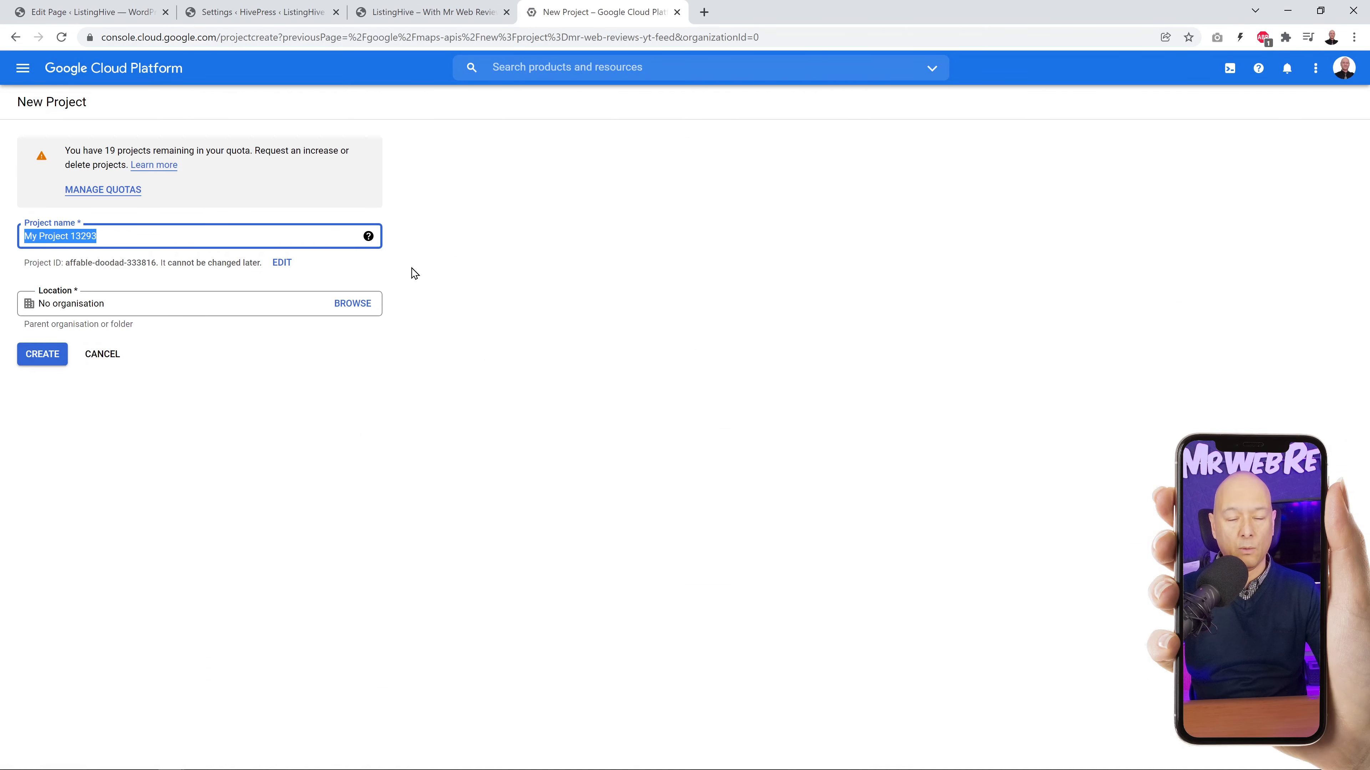
text(Hi)
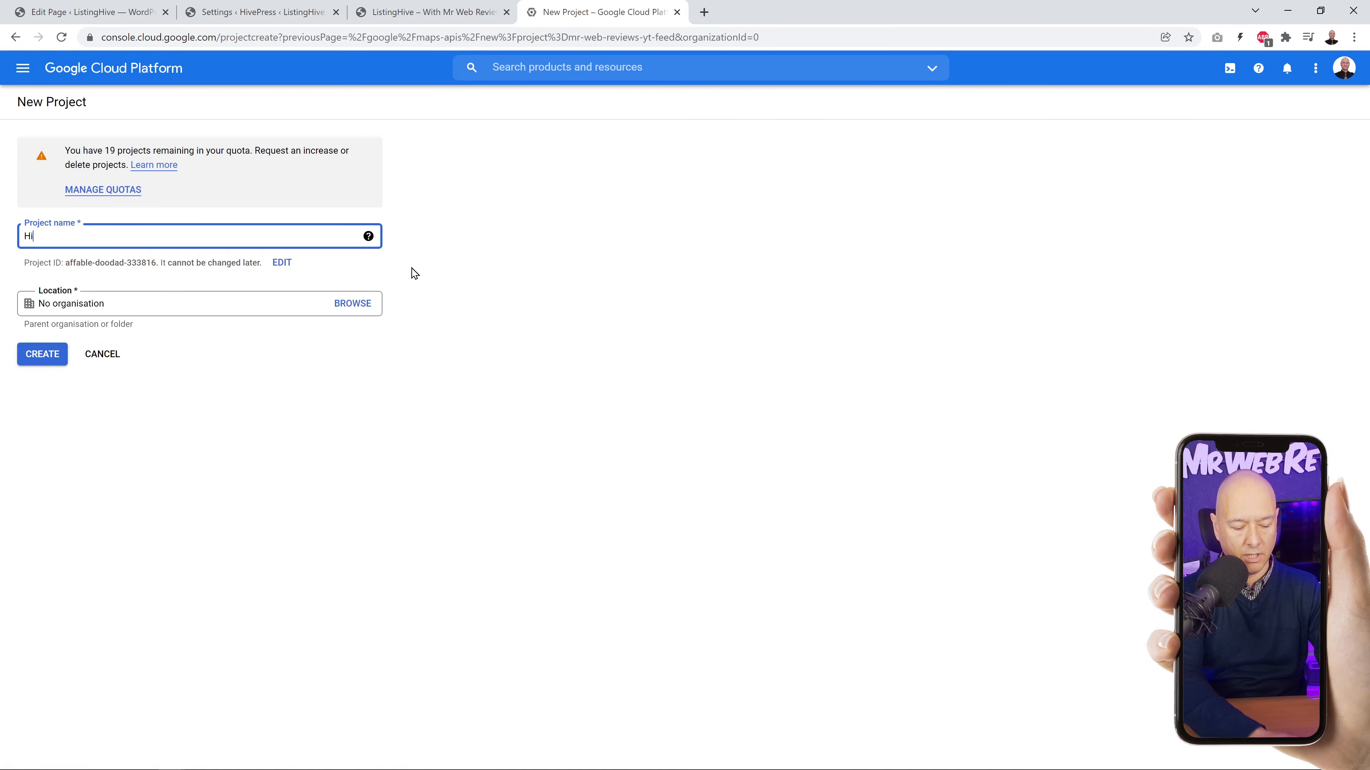
key(BackSpace)
text(Listing)
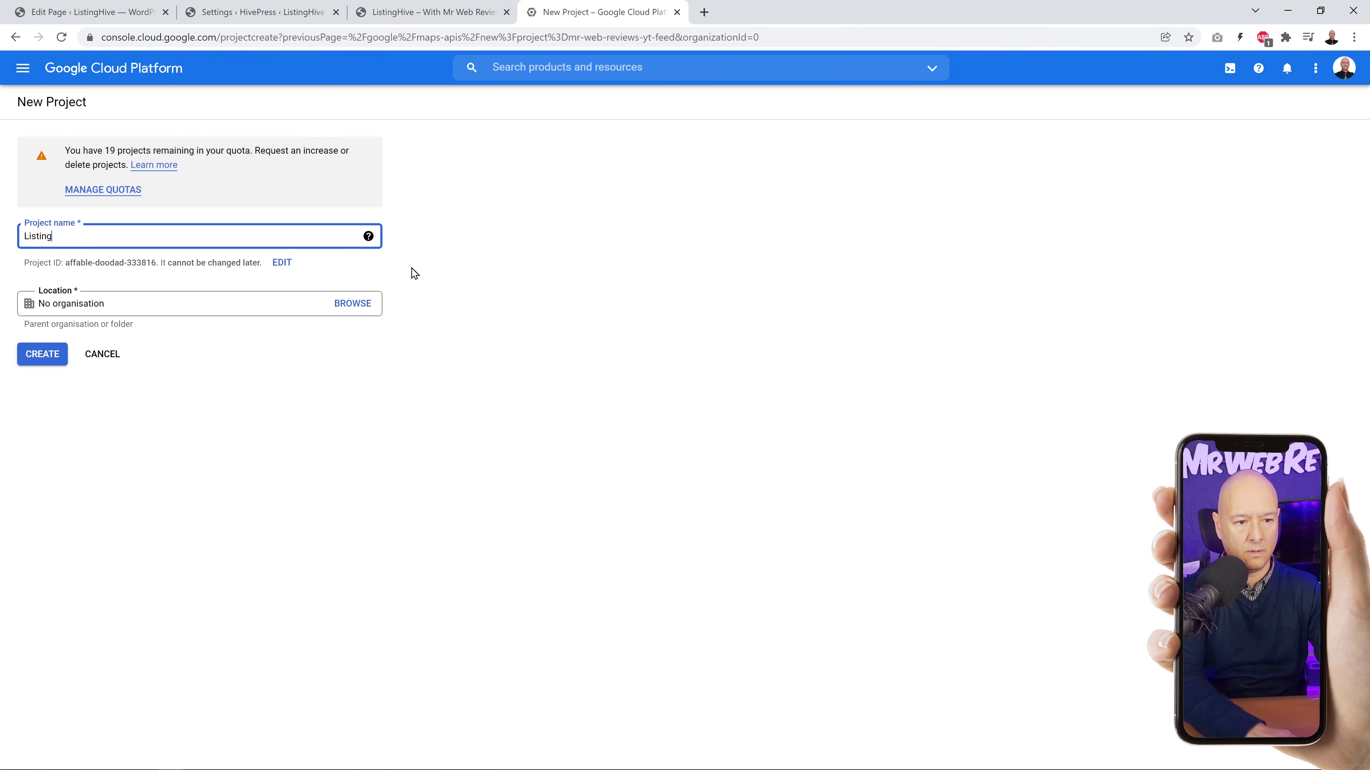
text(Hive)
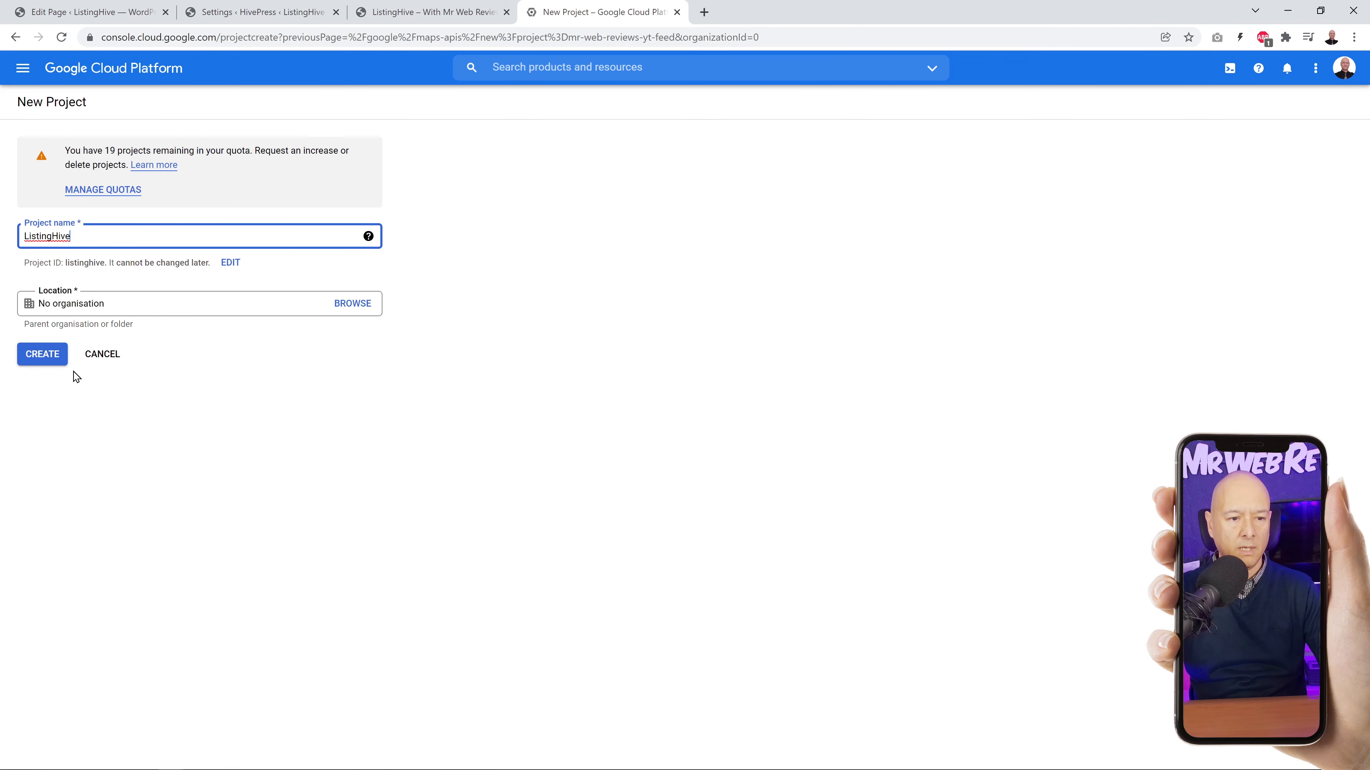
click(52, 358)
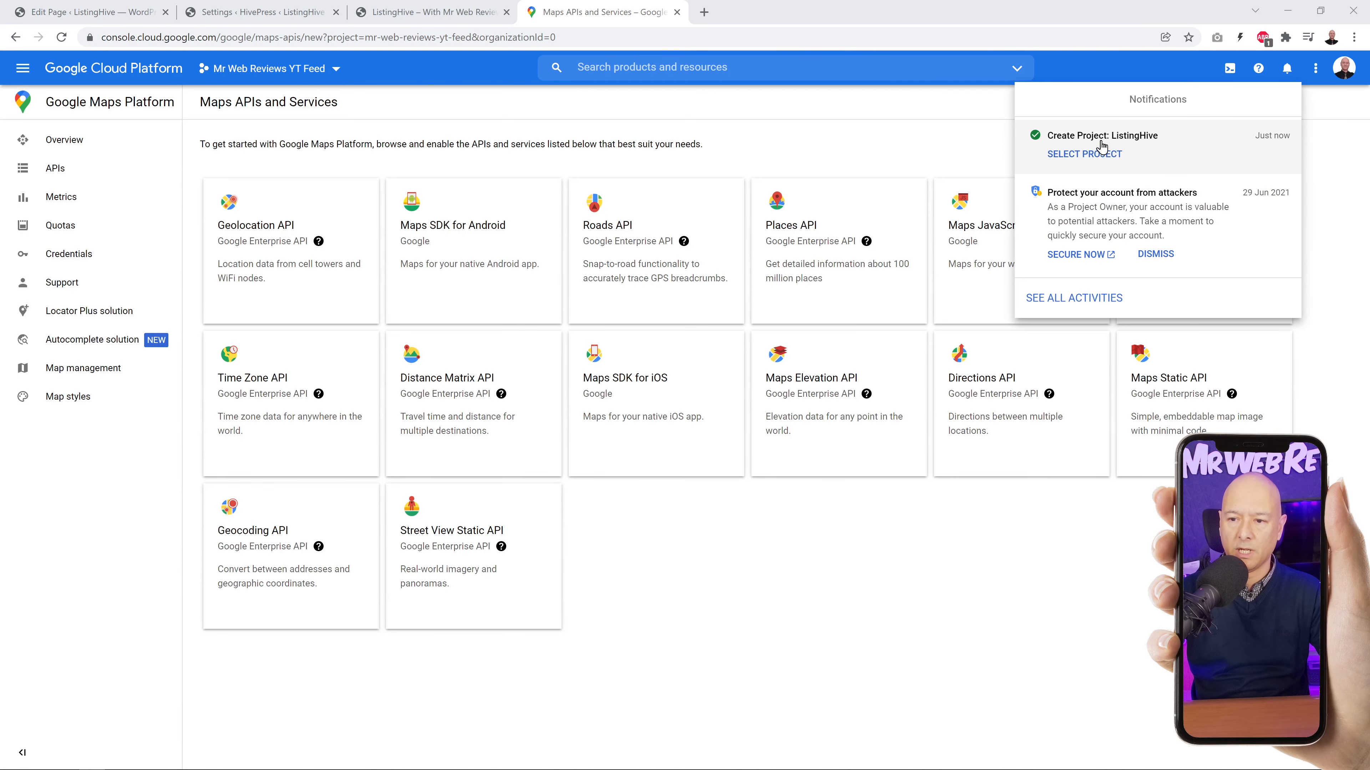
click(1079, 158)
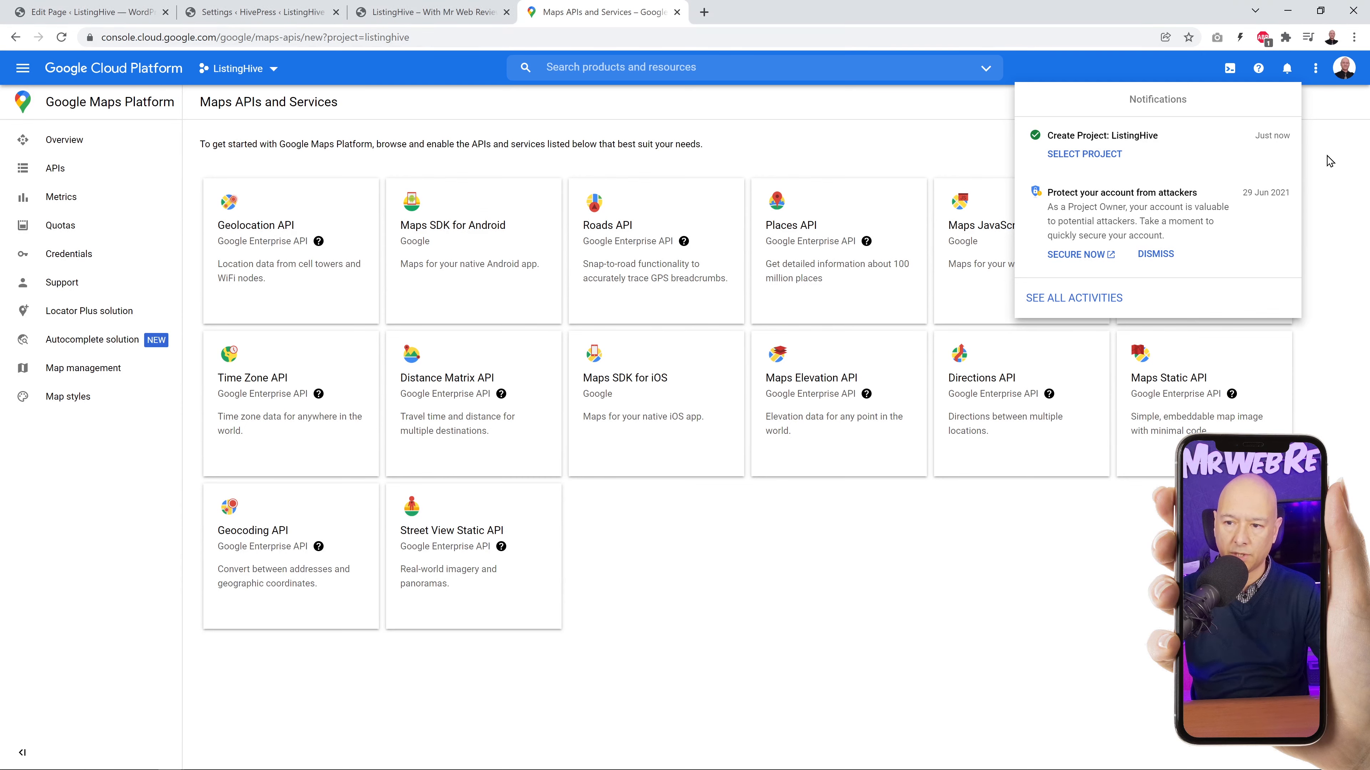
click(1286, 68)
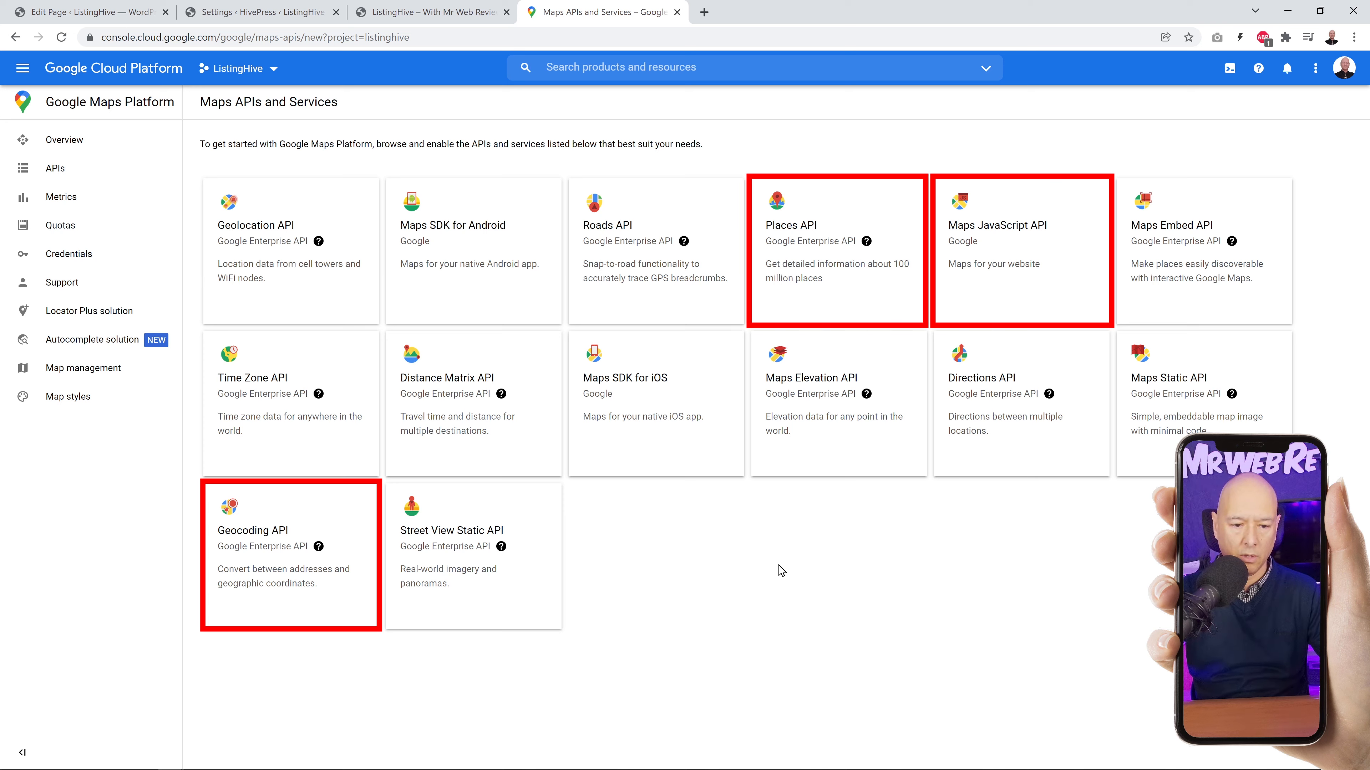
Enable the Geocoding API, Maps JavaScript API and Places API for the ListingHive project.
click(279, 567)
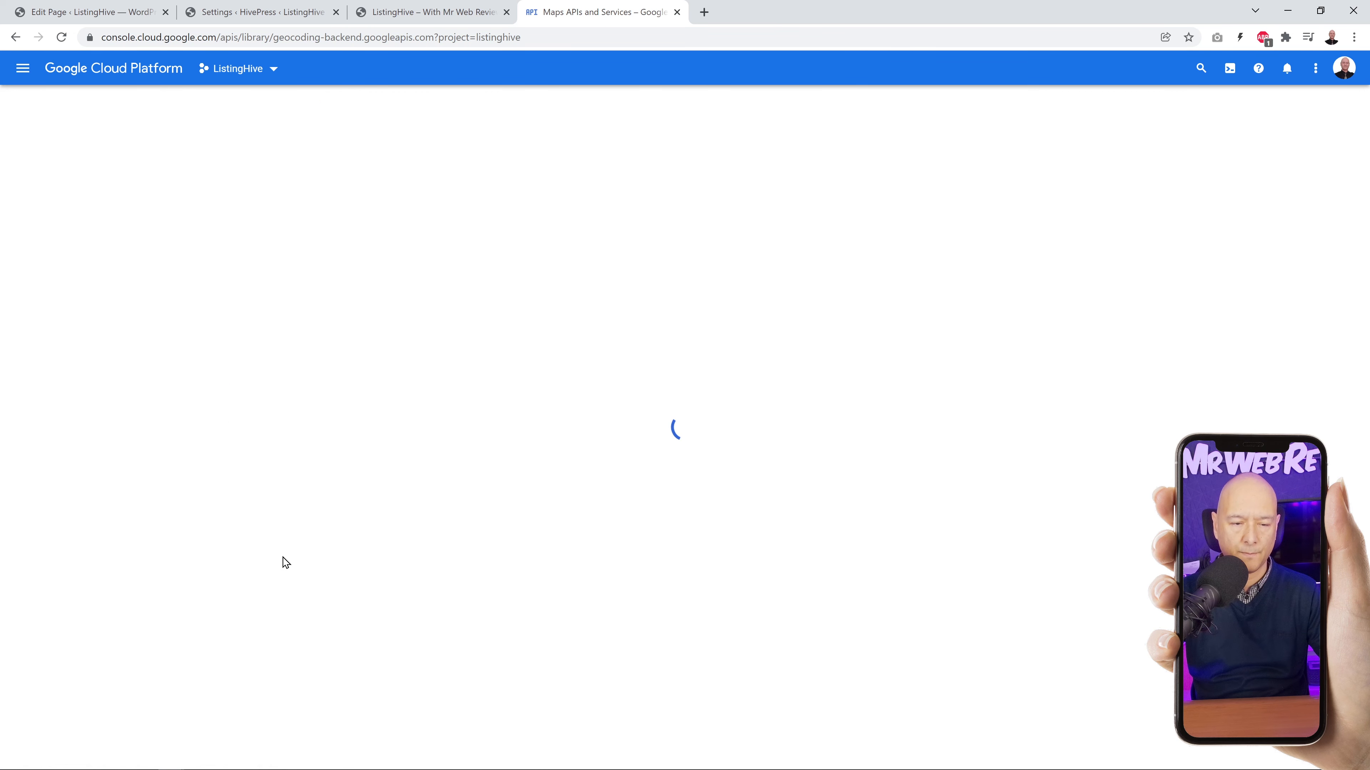
click(183, 256)
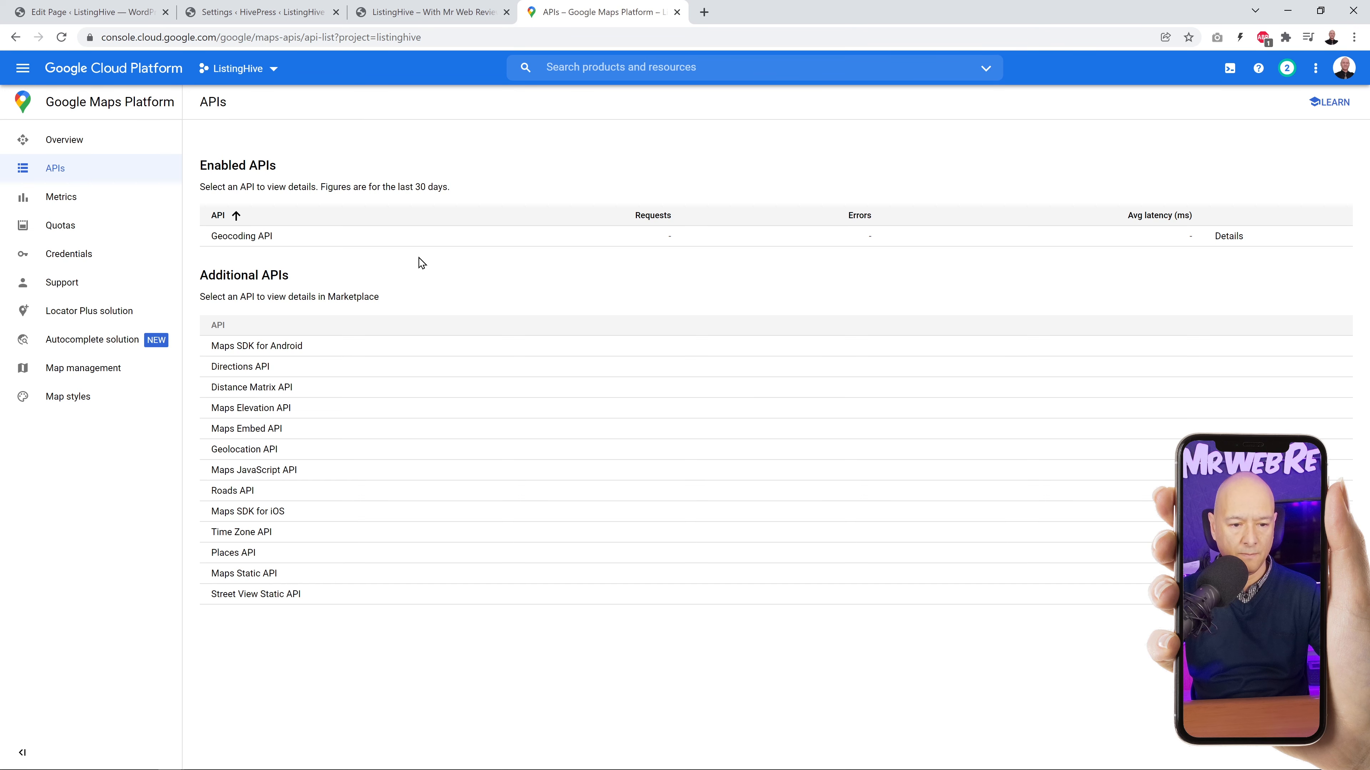
click(260, 479)
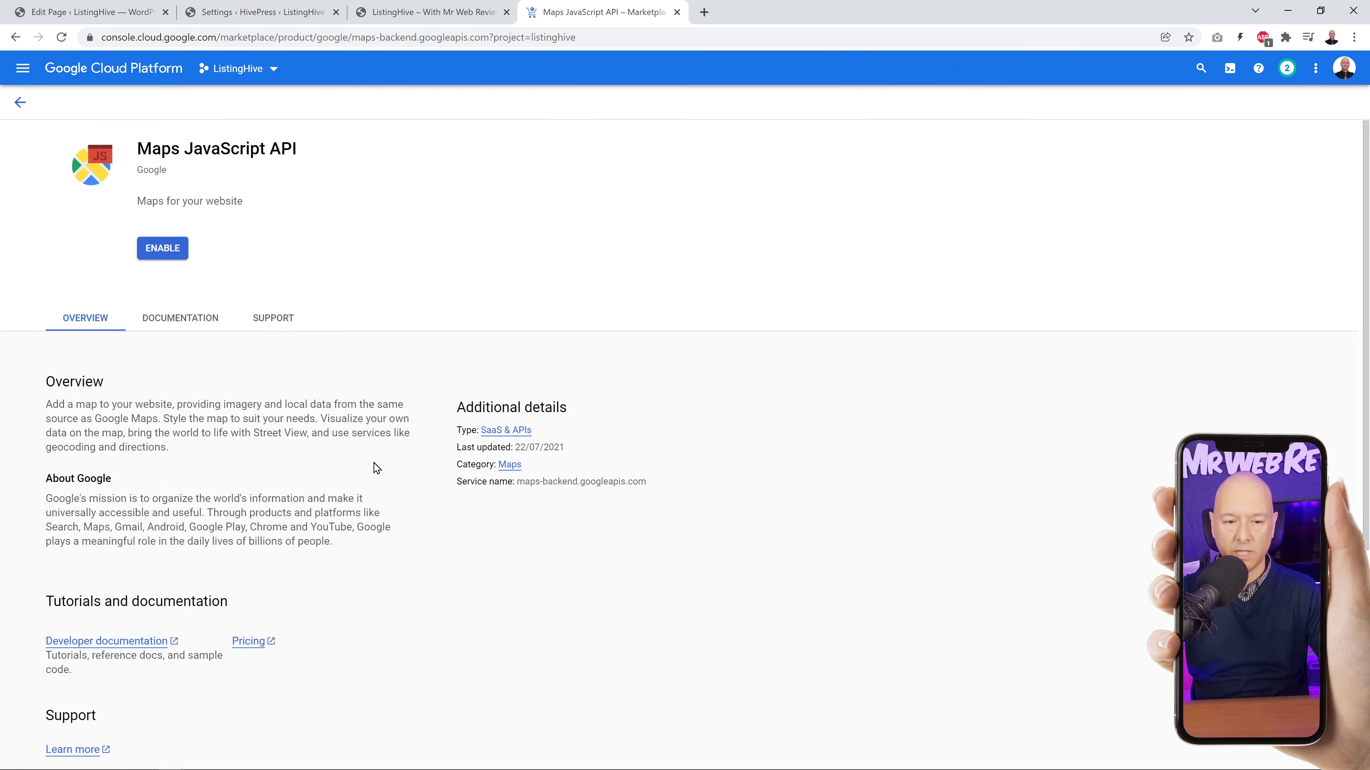
click(184, 256)
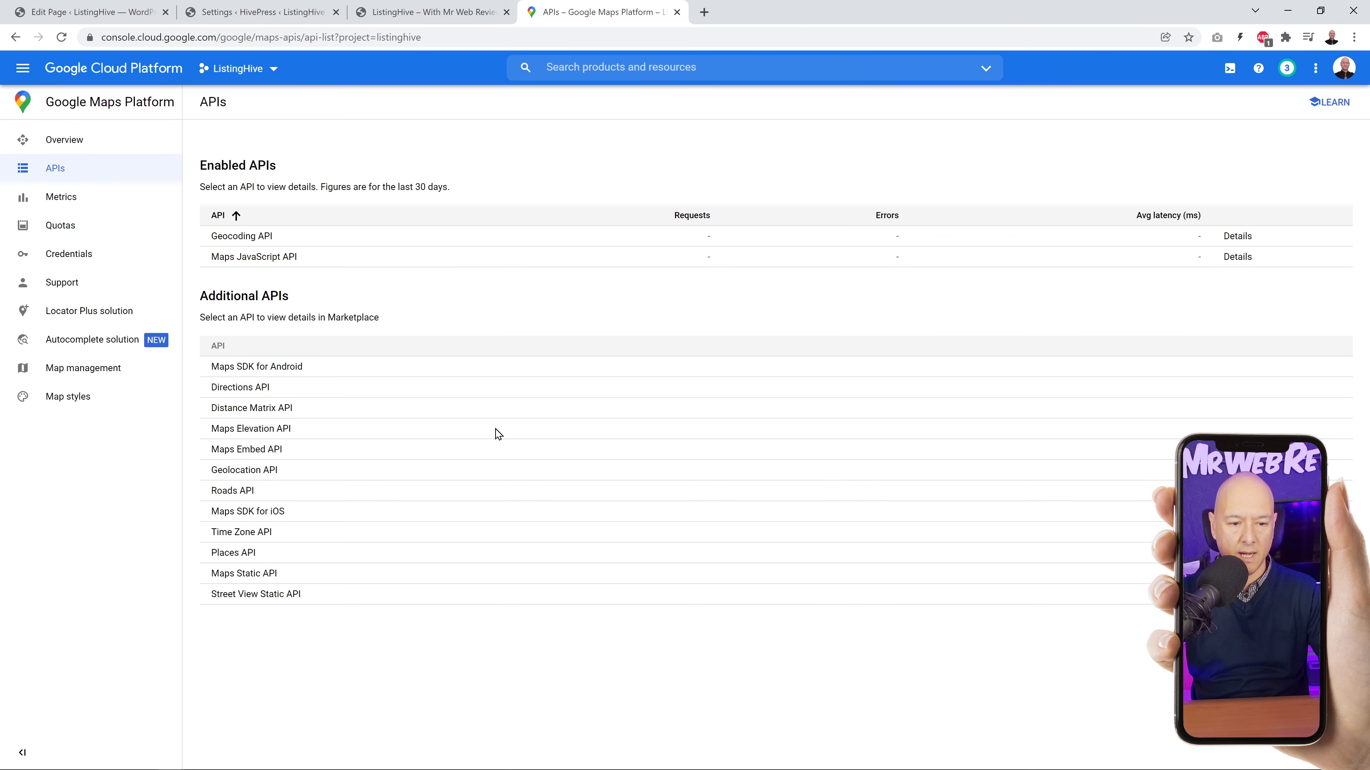
click(247, 559)
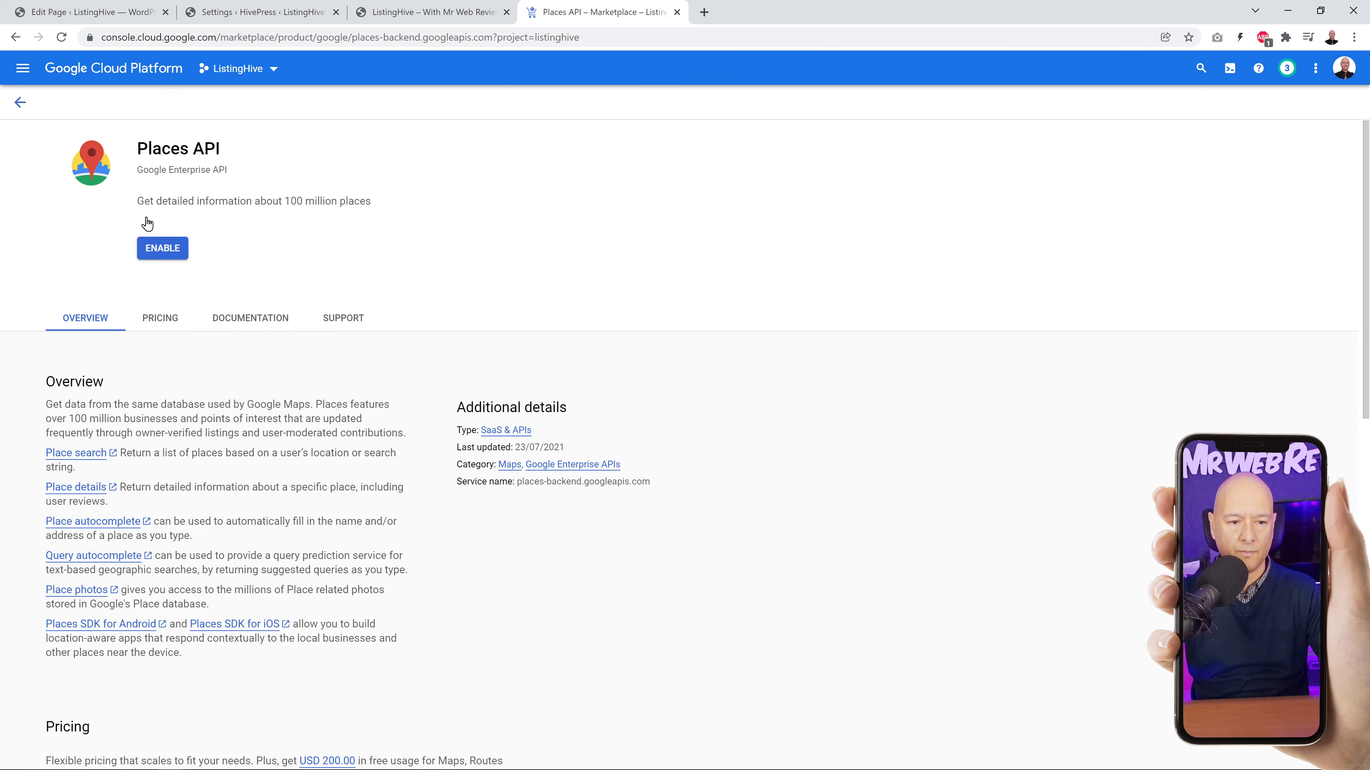
click(161, 248)
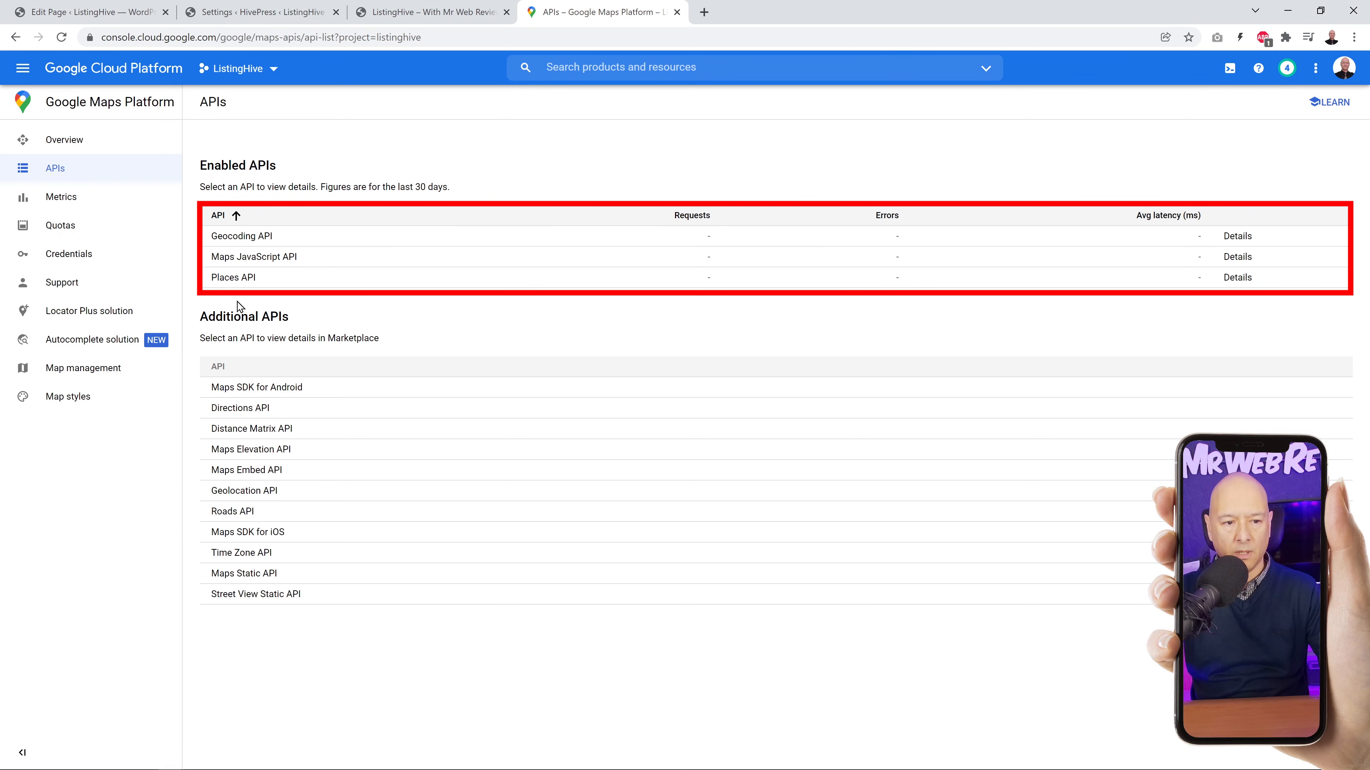
Create an API key for the project and set its application restriction to HTTP referrers (websites).
click(81, 260)
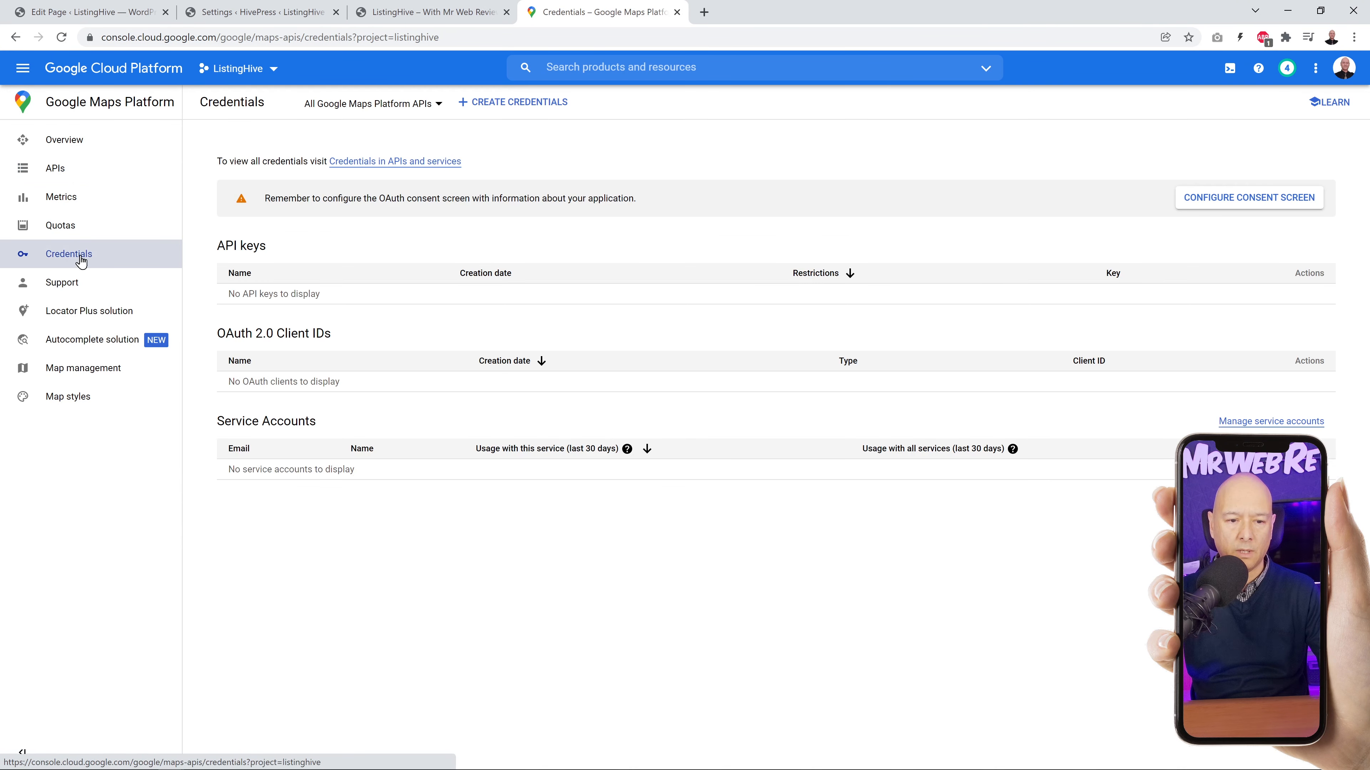
click(489, 106)
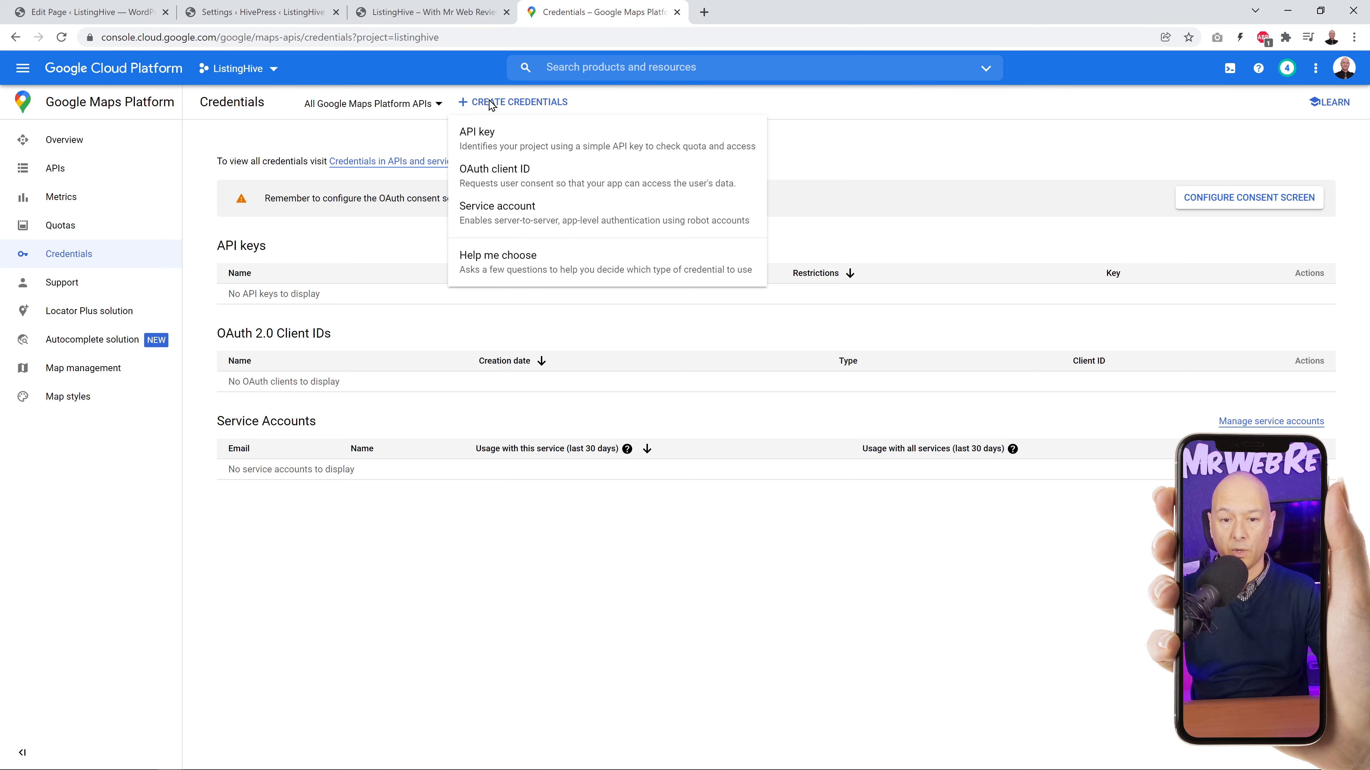
click(483, 146)
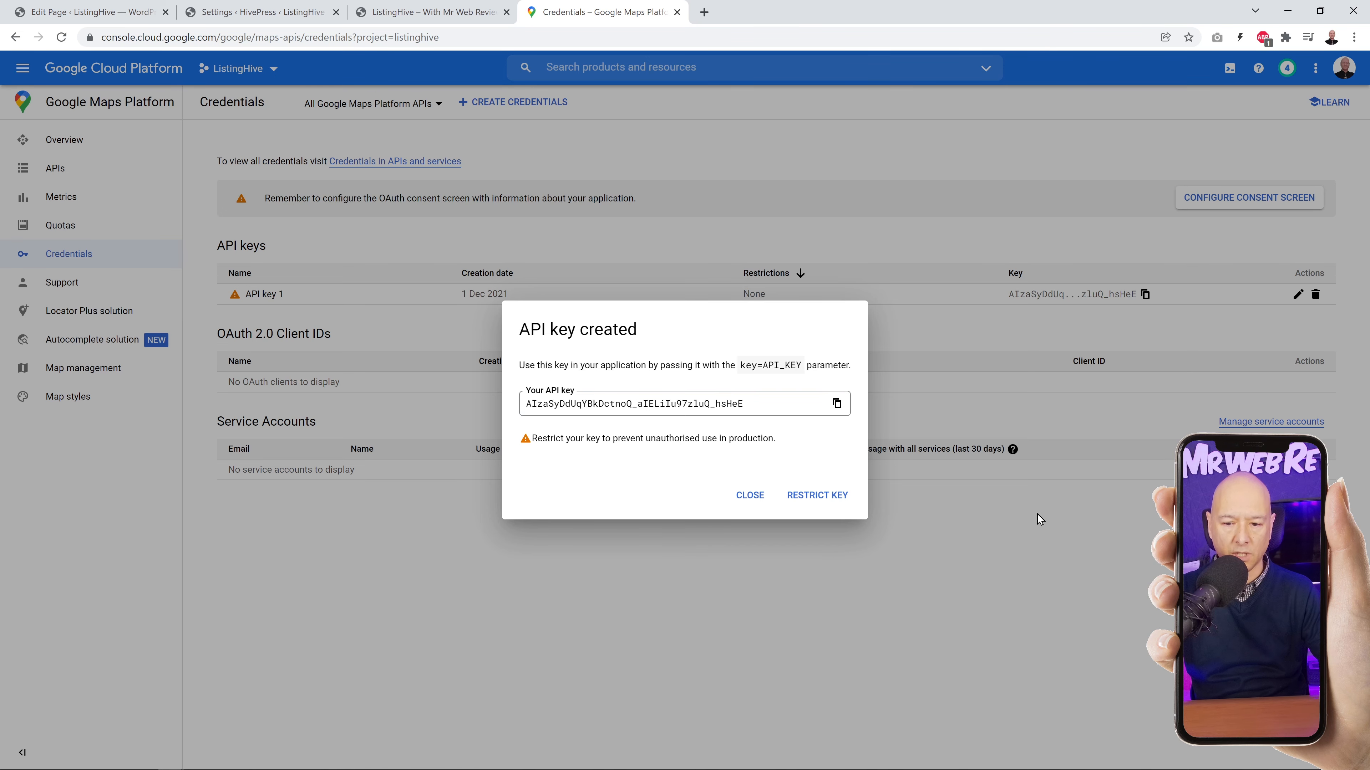
click(811, 502)
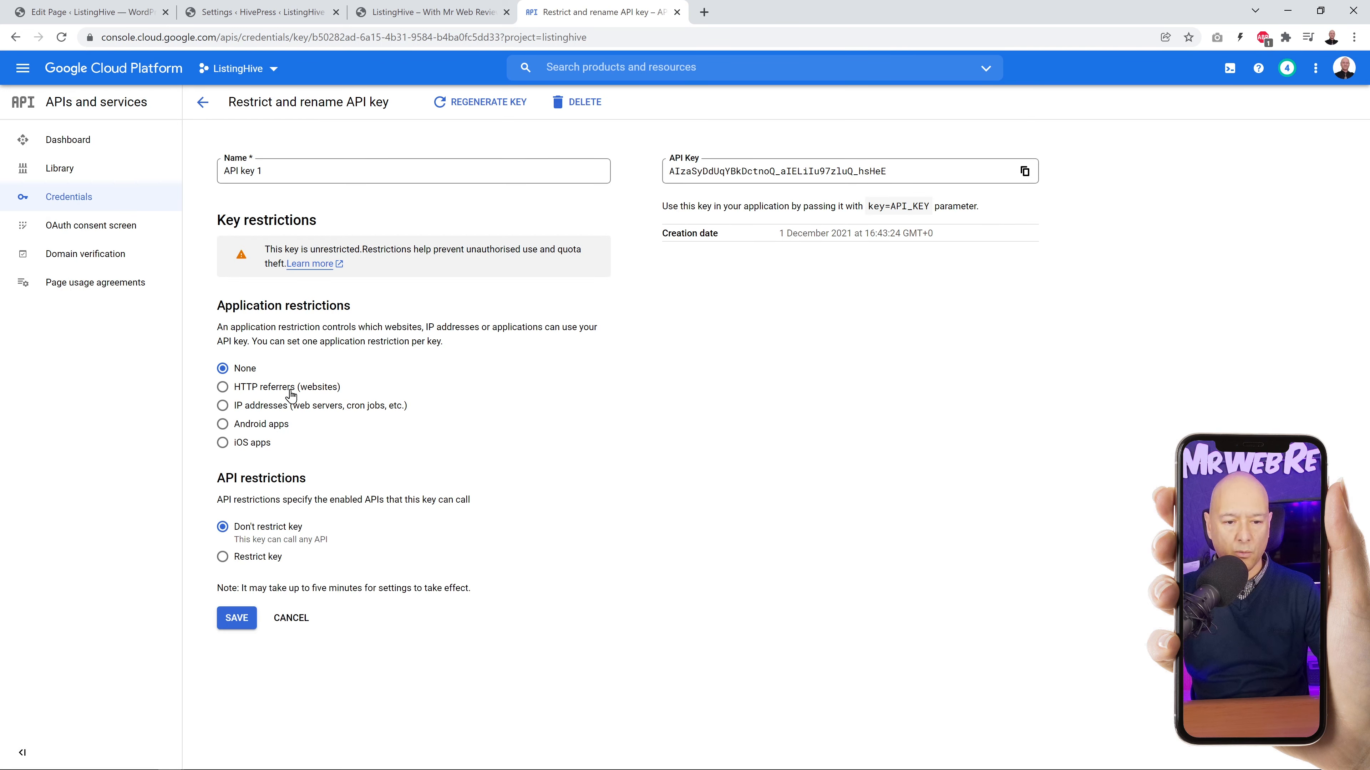
click(227, 393)
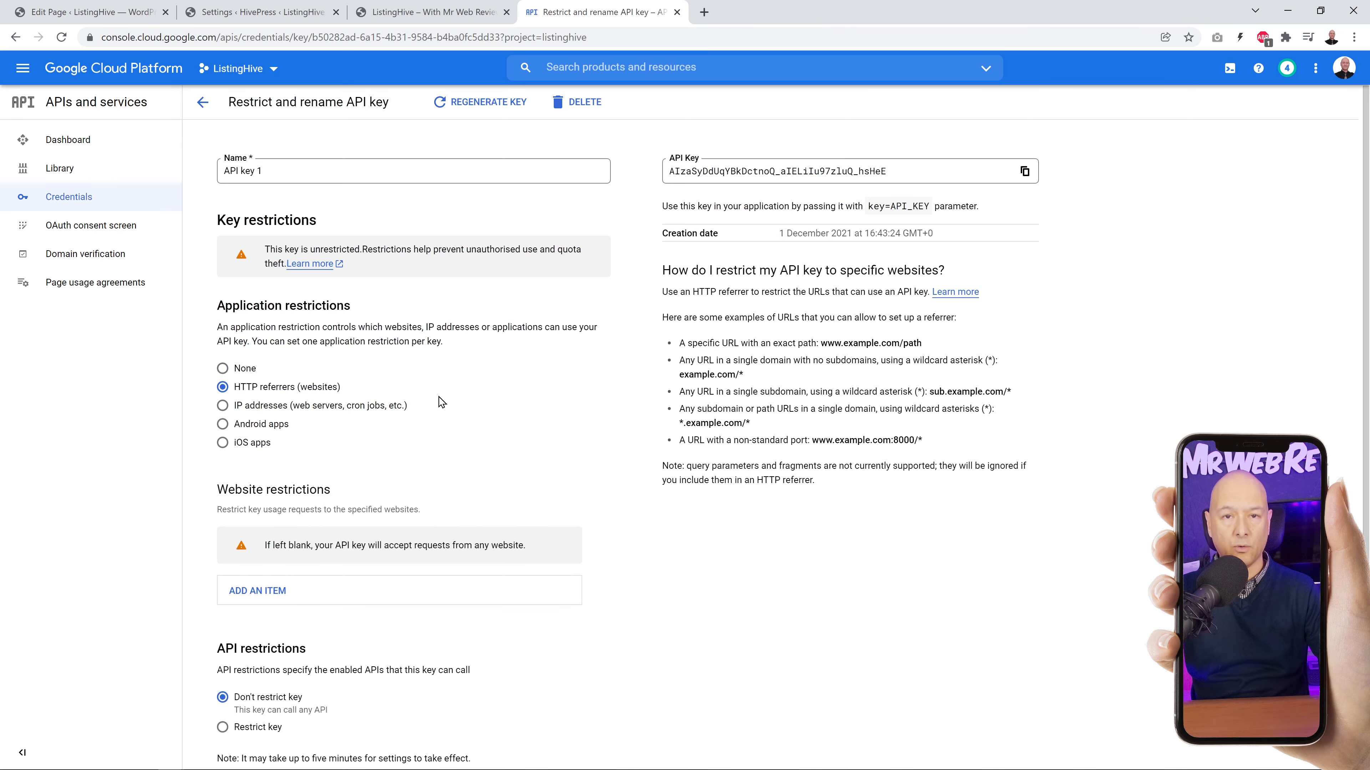
click(409, 25)
click(194, 42)
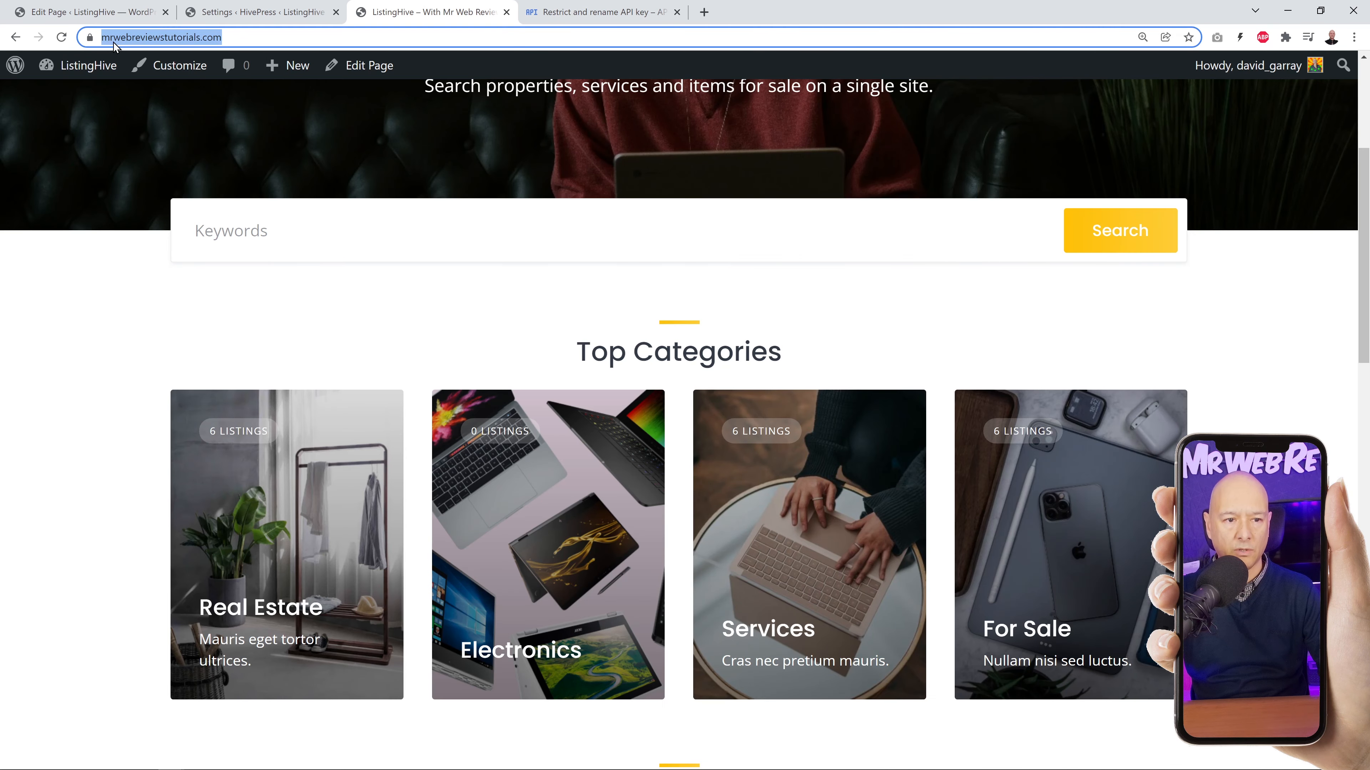
click(135, 42)
drag(134, 40, 278, 44)
key(ctrl+c)
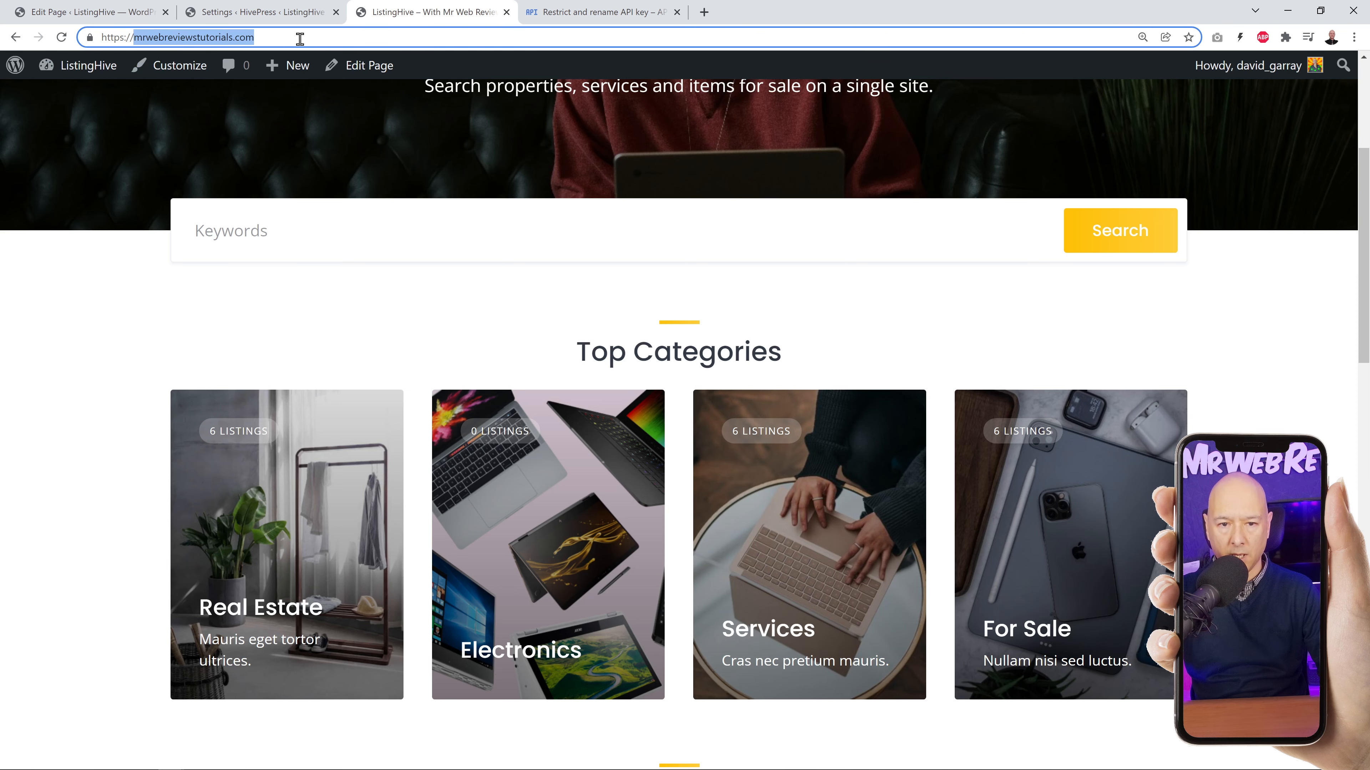
Back in the API key's website restrictions, add the referrer *.mrwebreviewstutorials.com/*.
click(595, 12)
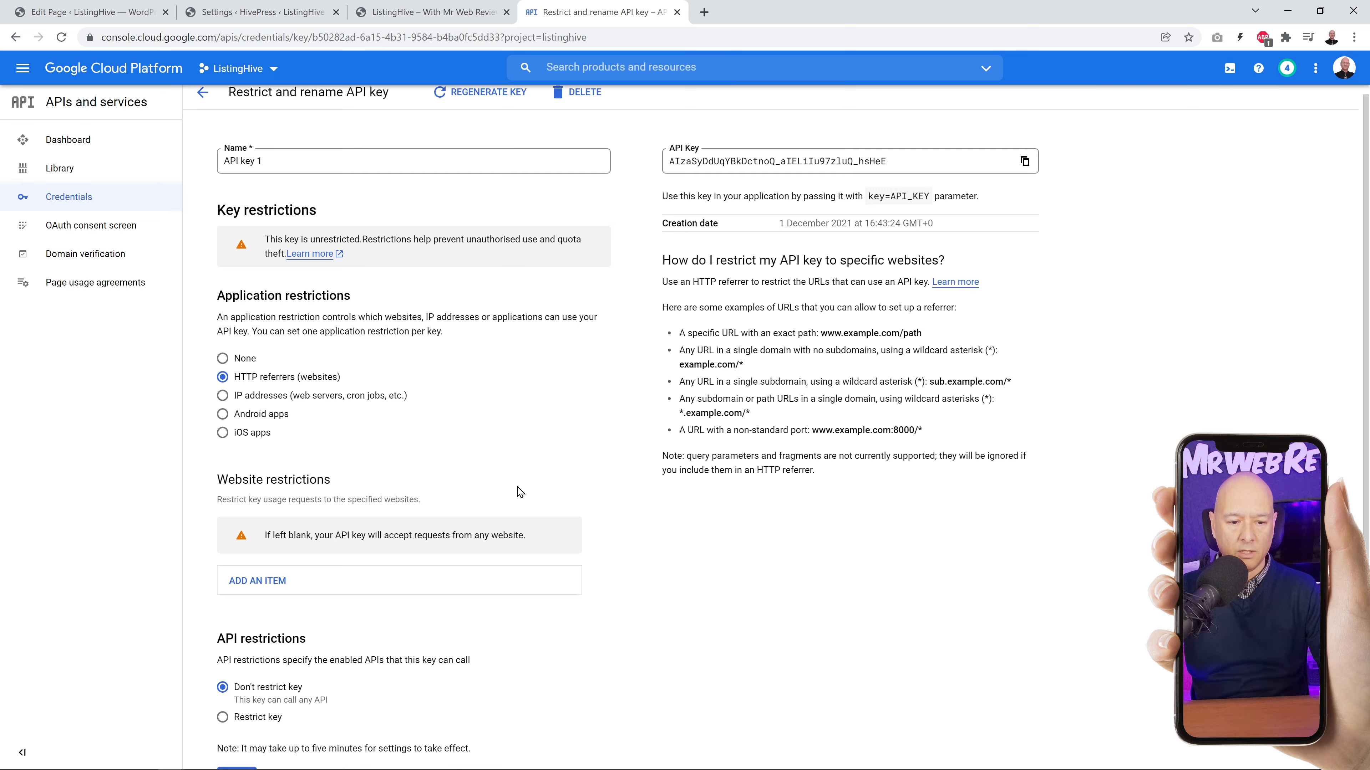
scroll(520, 491, down, 1)
click(274, 526)
scroll(593, 526, down, 3)
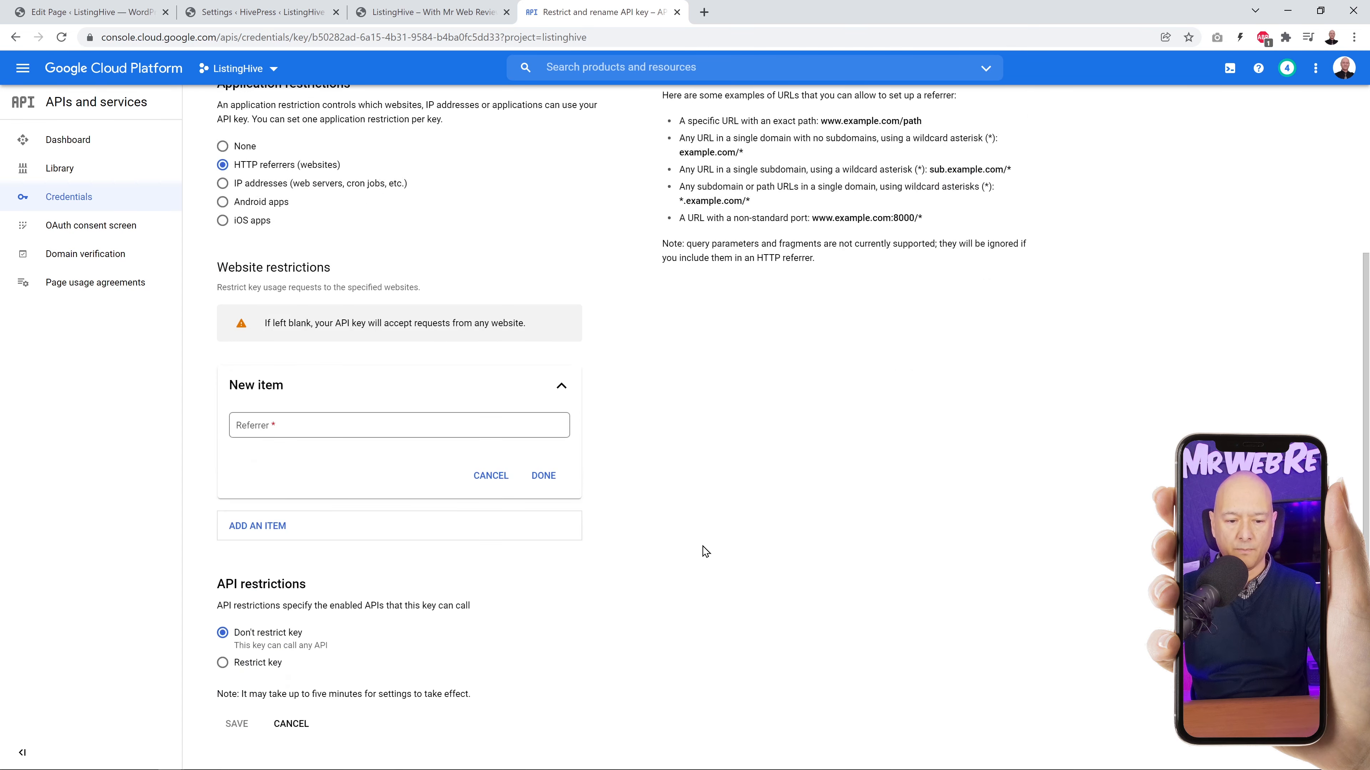
click(355, 425)
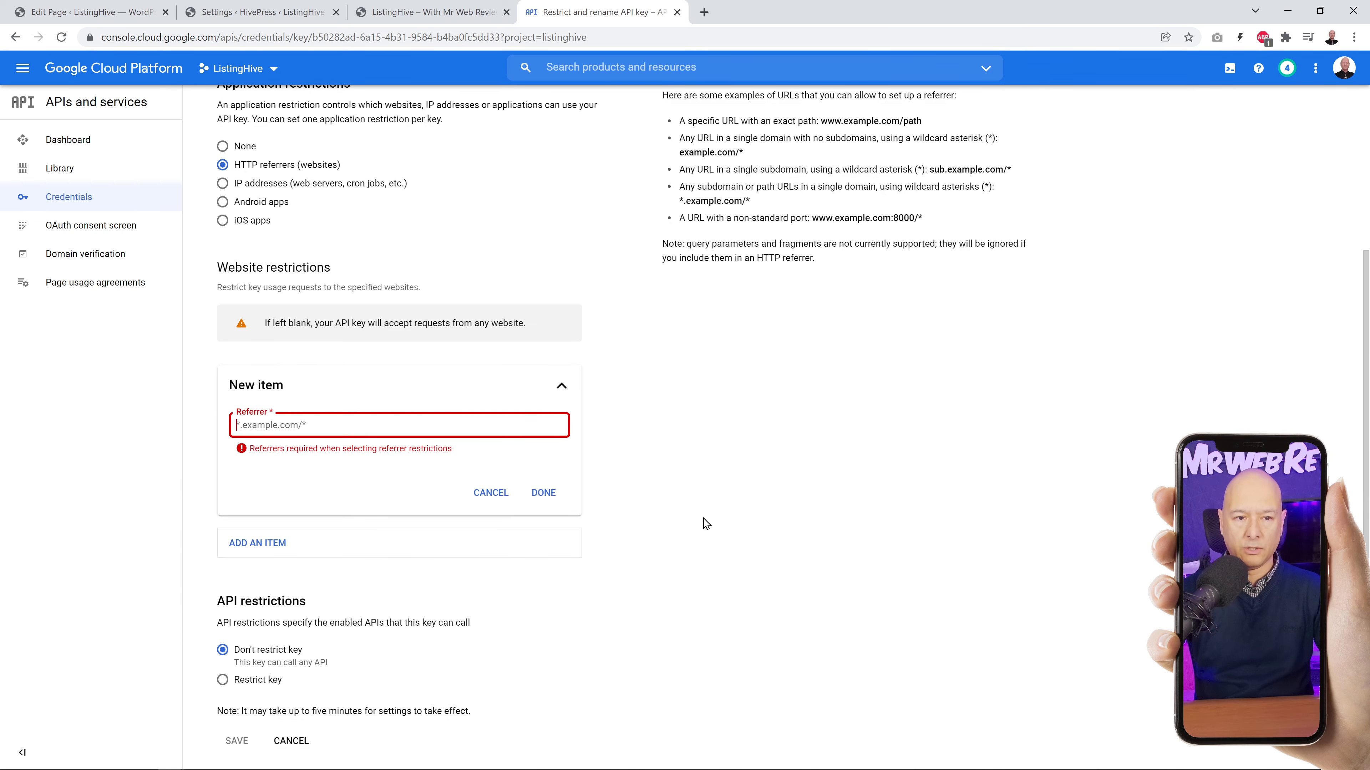
text(*)
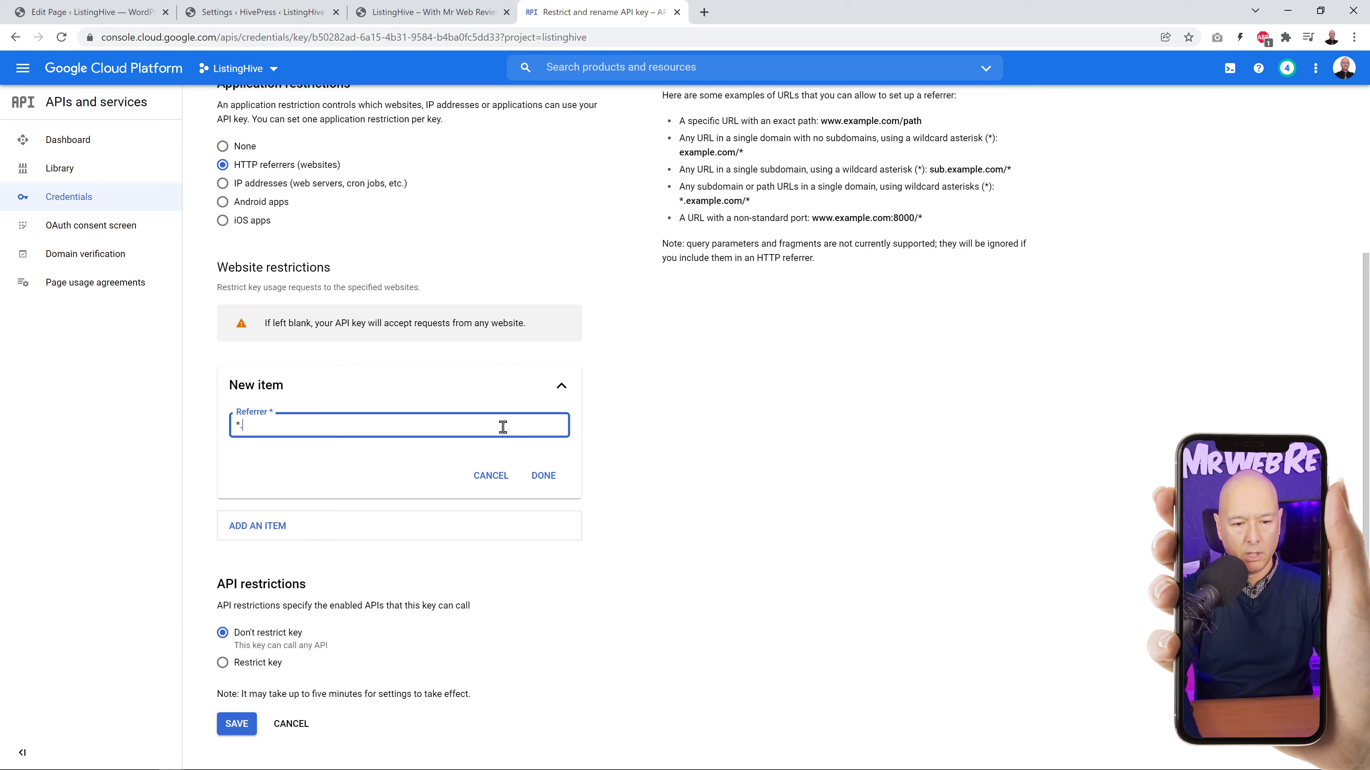
text(.)
key(ctrl+v)
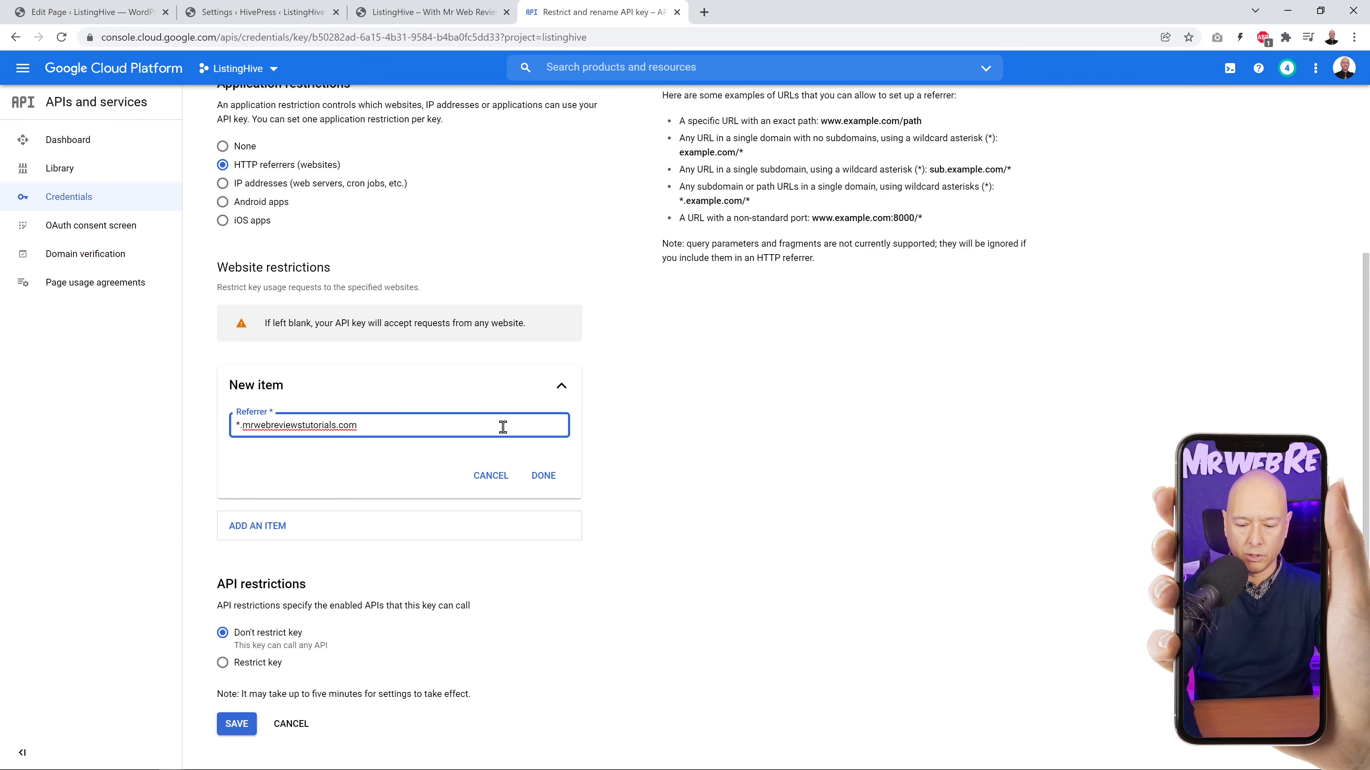
text(/*)
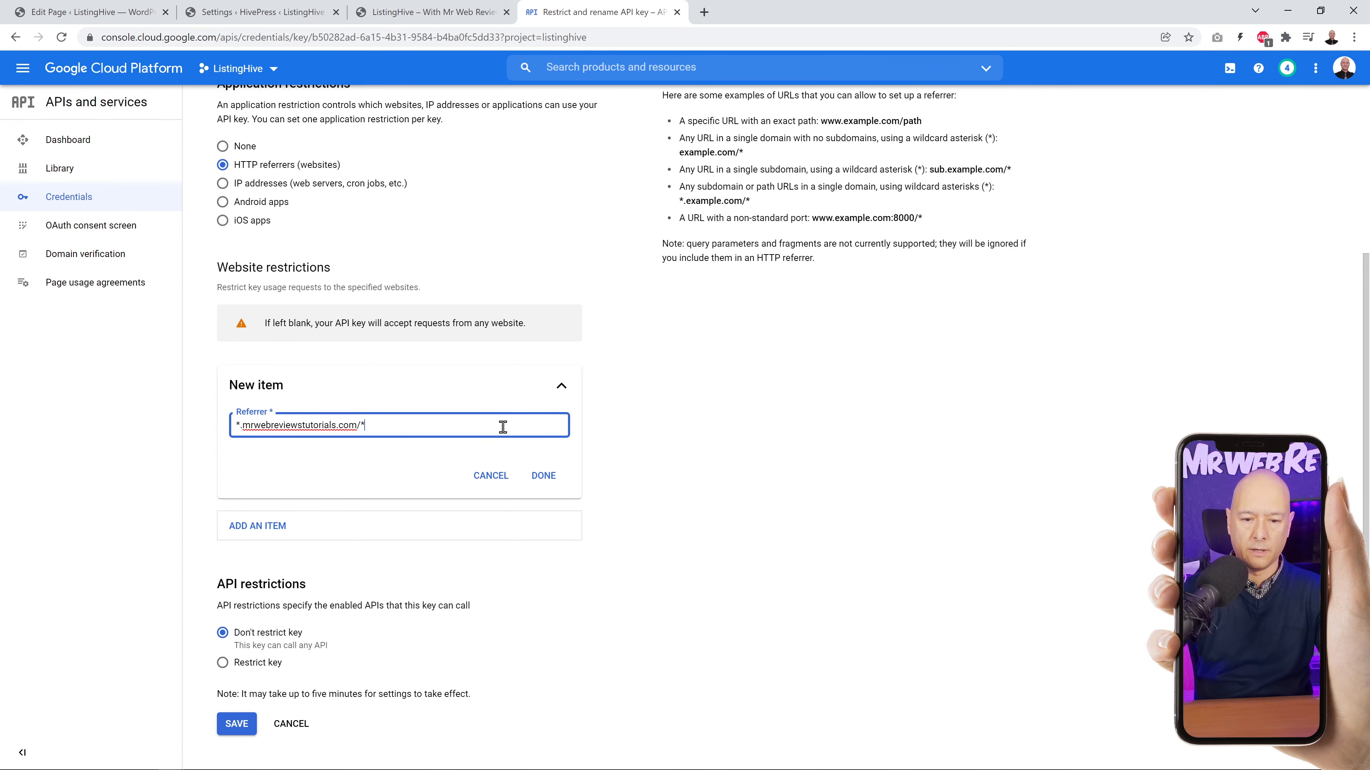
click(542, 476)
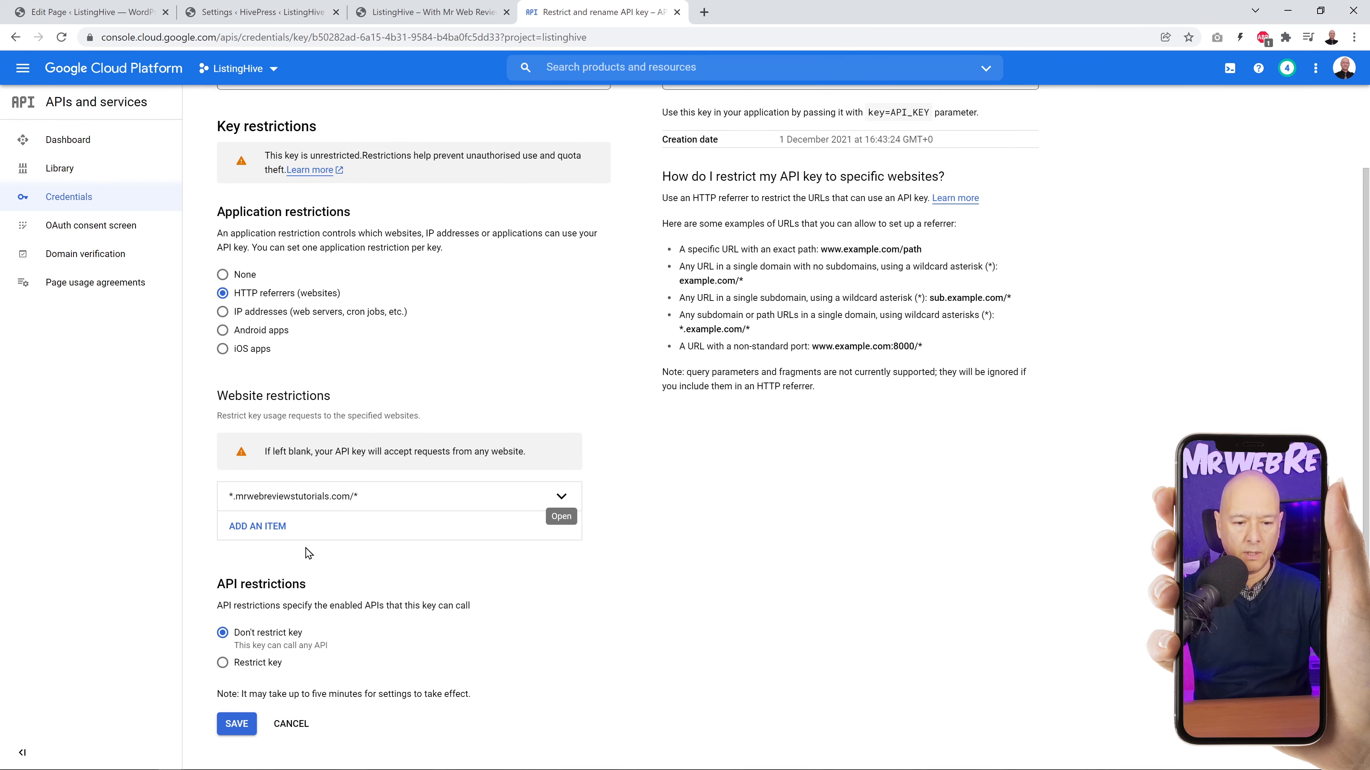
Add a second website referrer, *mrwebreviewstutorials.com/*, to the API key.
click(268, 528)
click(412, 587)
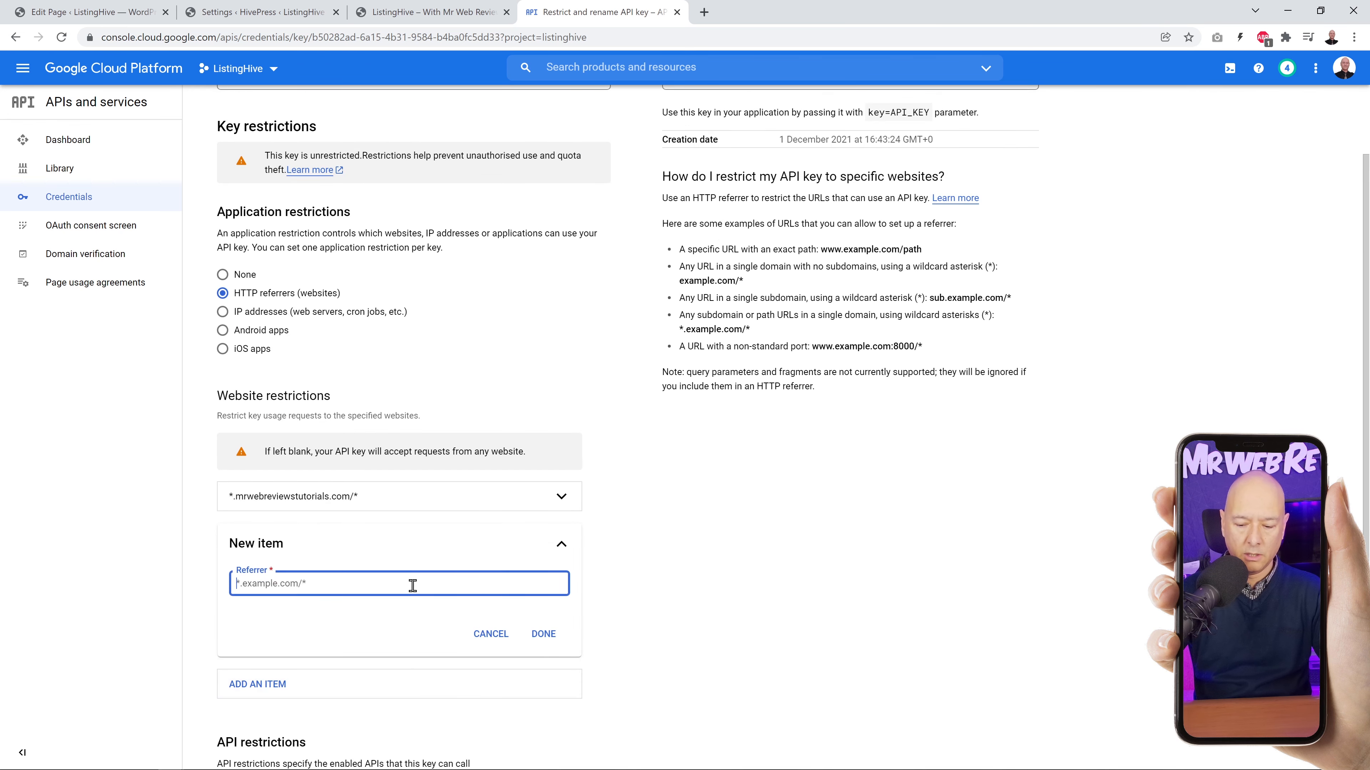
text(*)
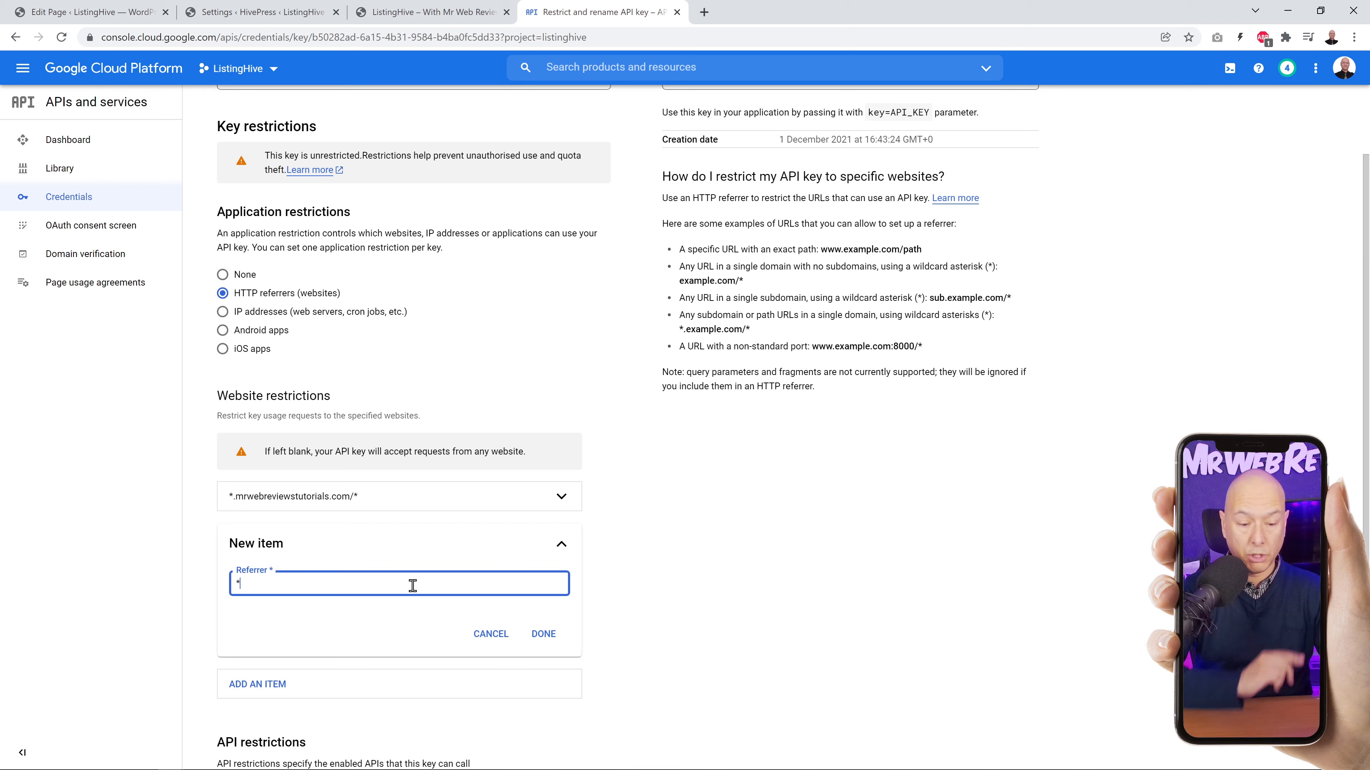
key(ctrl+v)
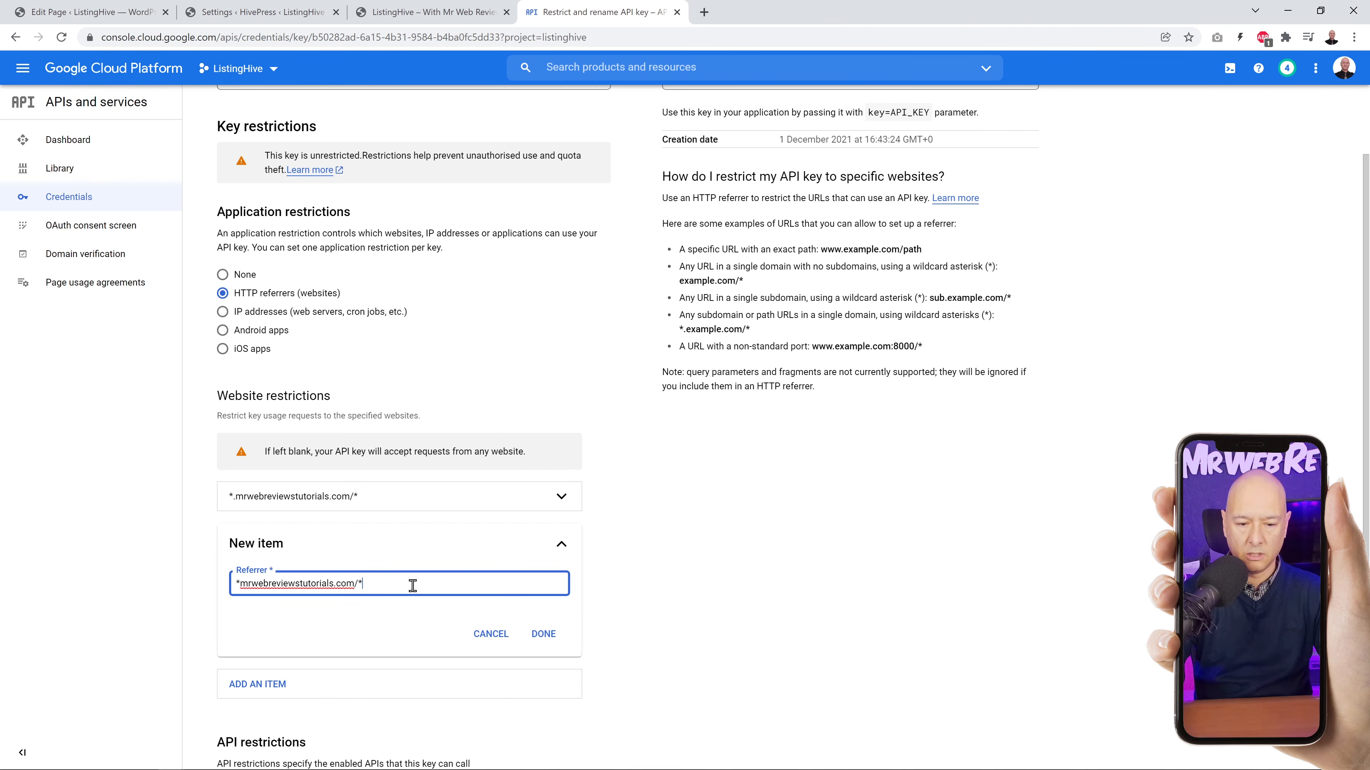
click(543, 634)
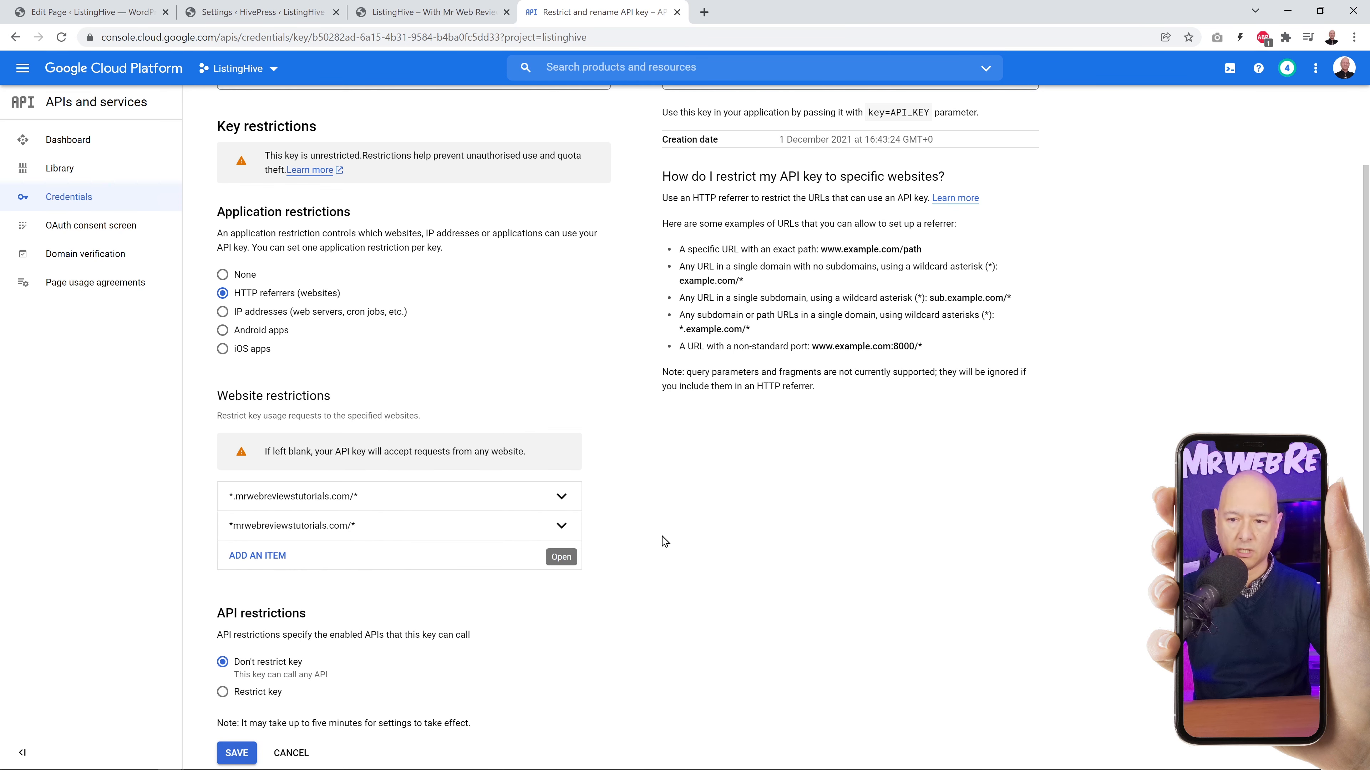
Restrict the API key to the Geocoding API, Maps JavaScript API and Places API, and save the key's settings.
scroll(681, 528, down, 1)
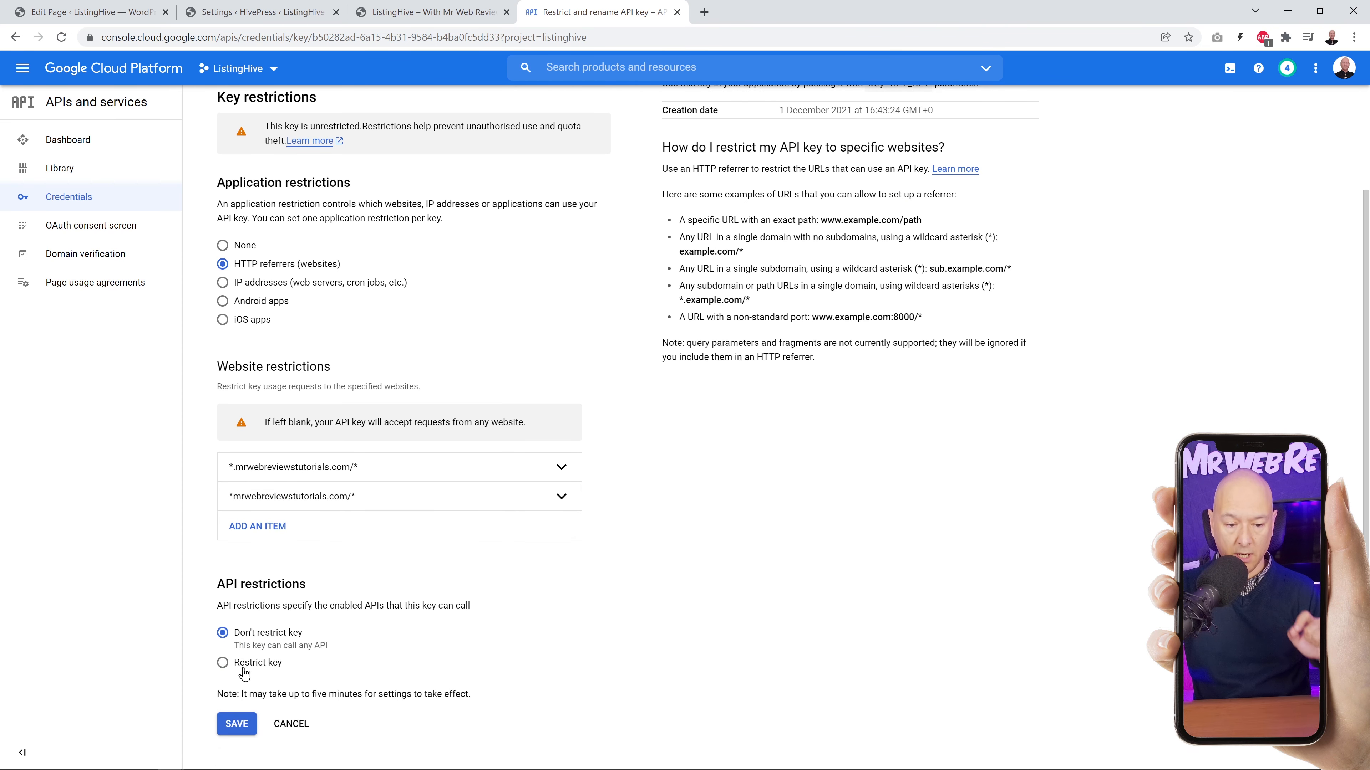
click(224, 665)
scroll(701, 518, down, 1)
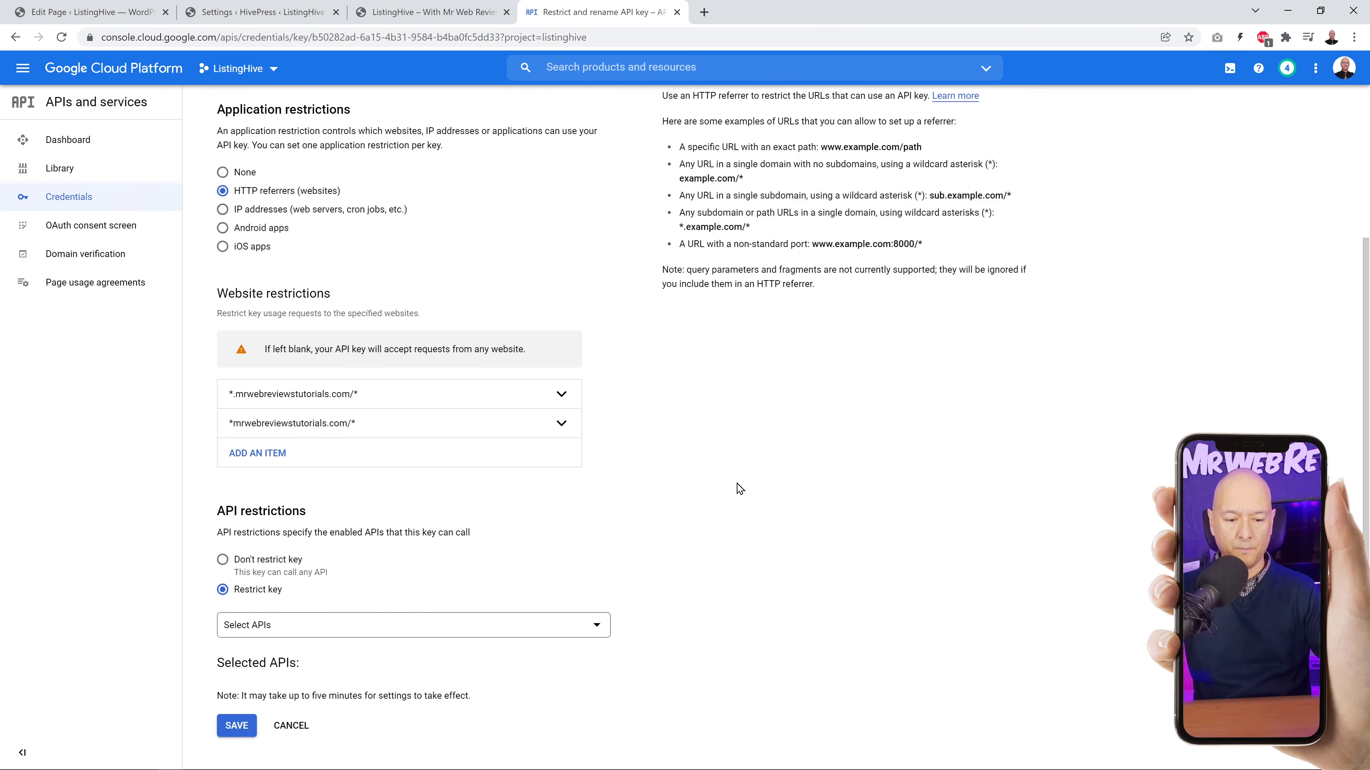
click(597, 626)
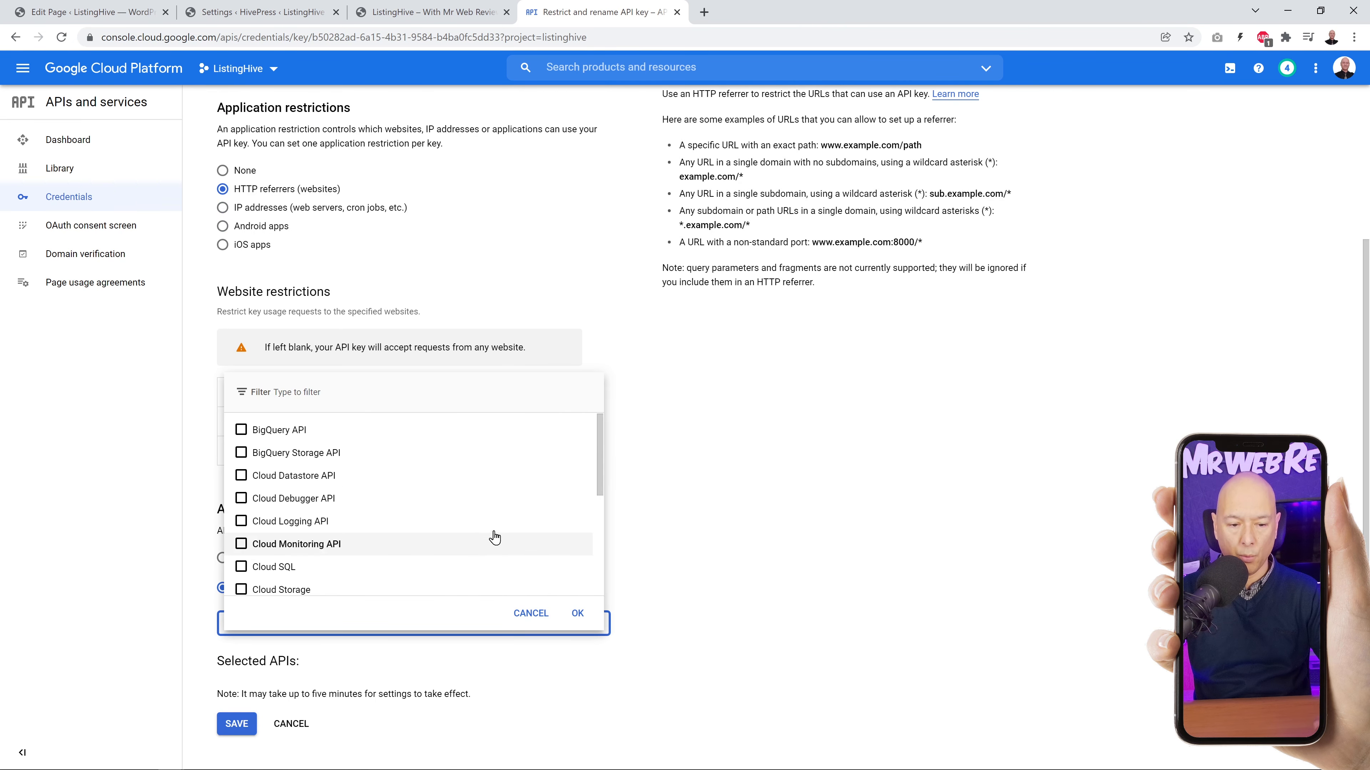
scroll(476, 527, down, 3)
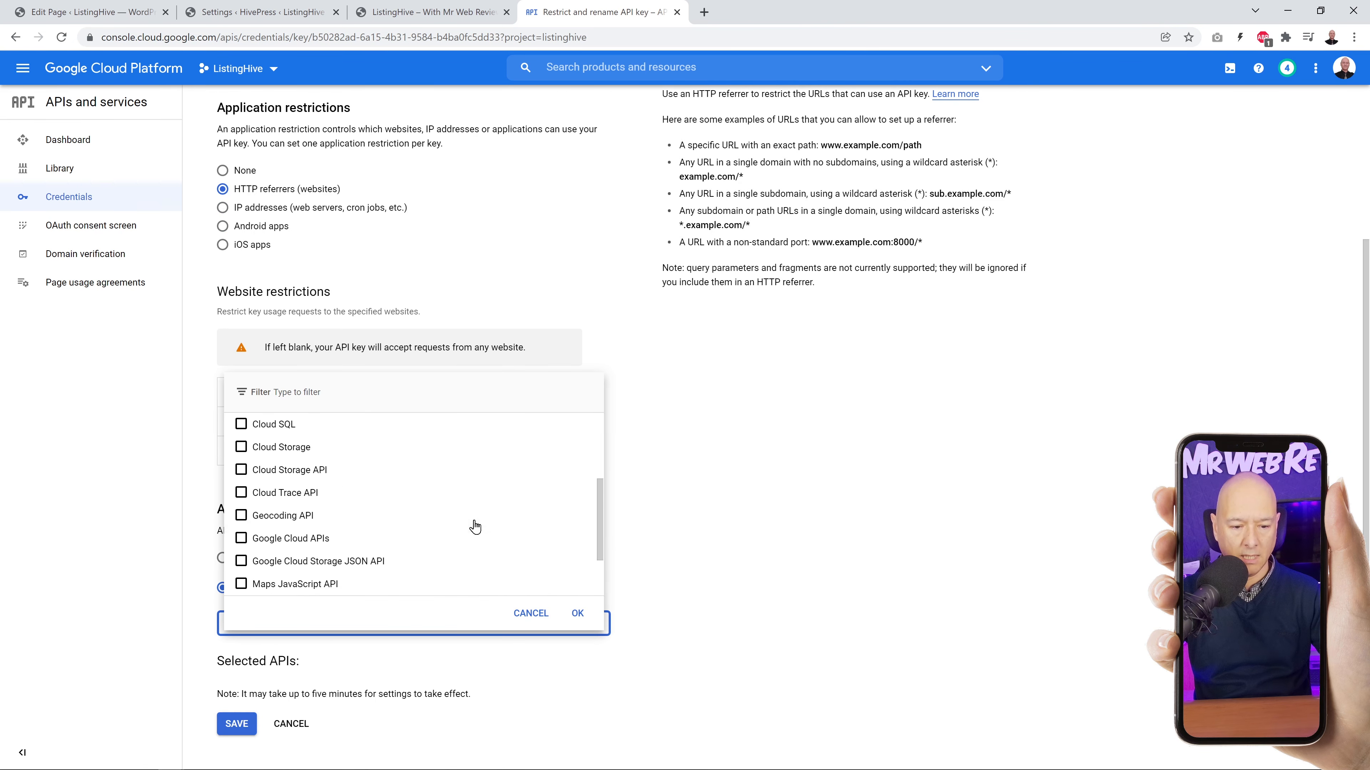
click(420, 524)
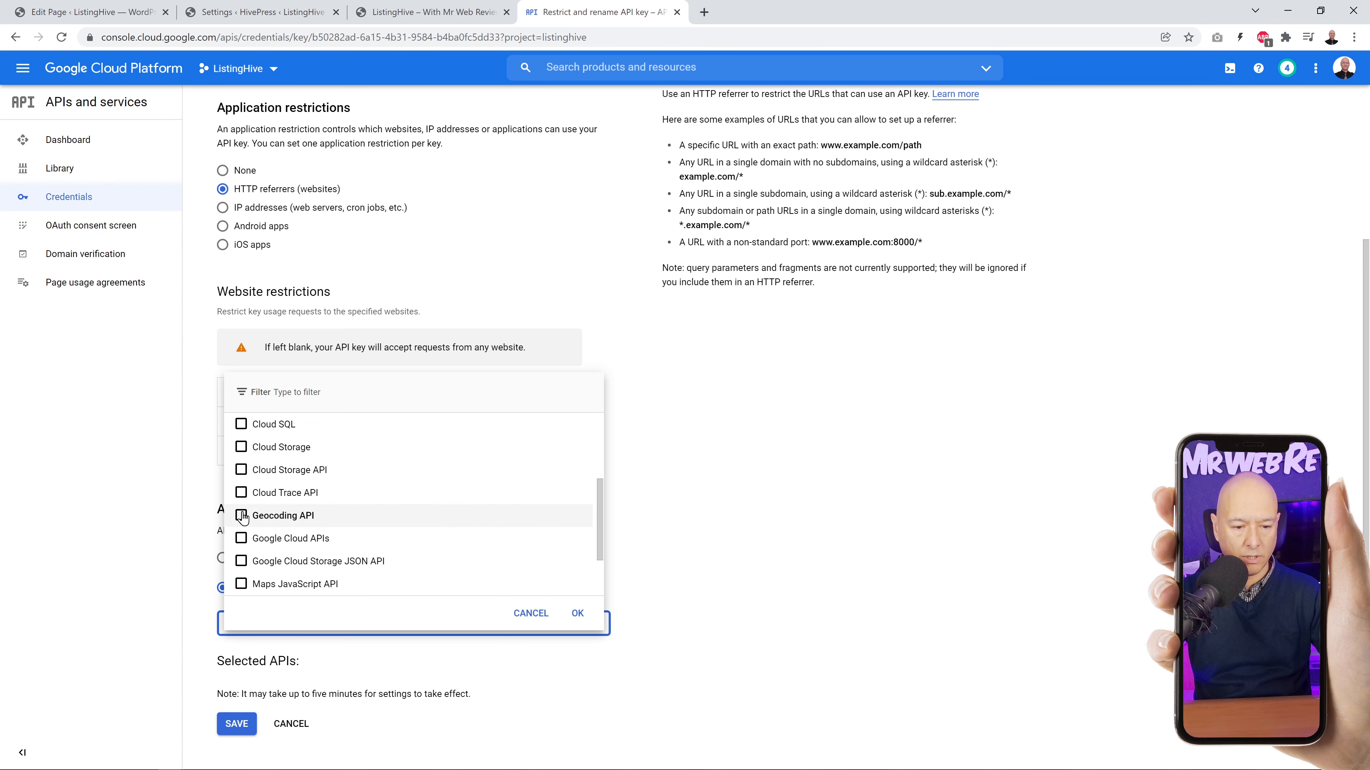
scroll(429, 528, down, 2)
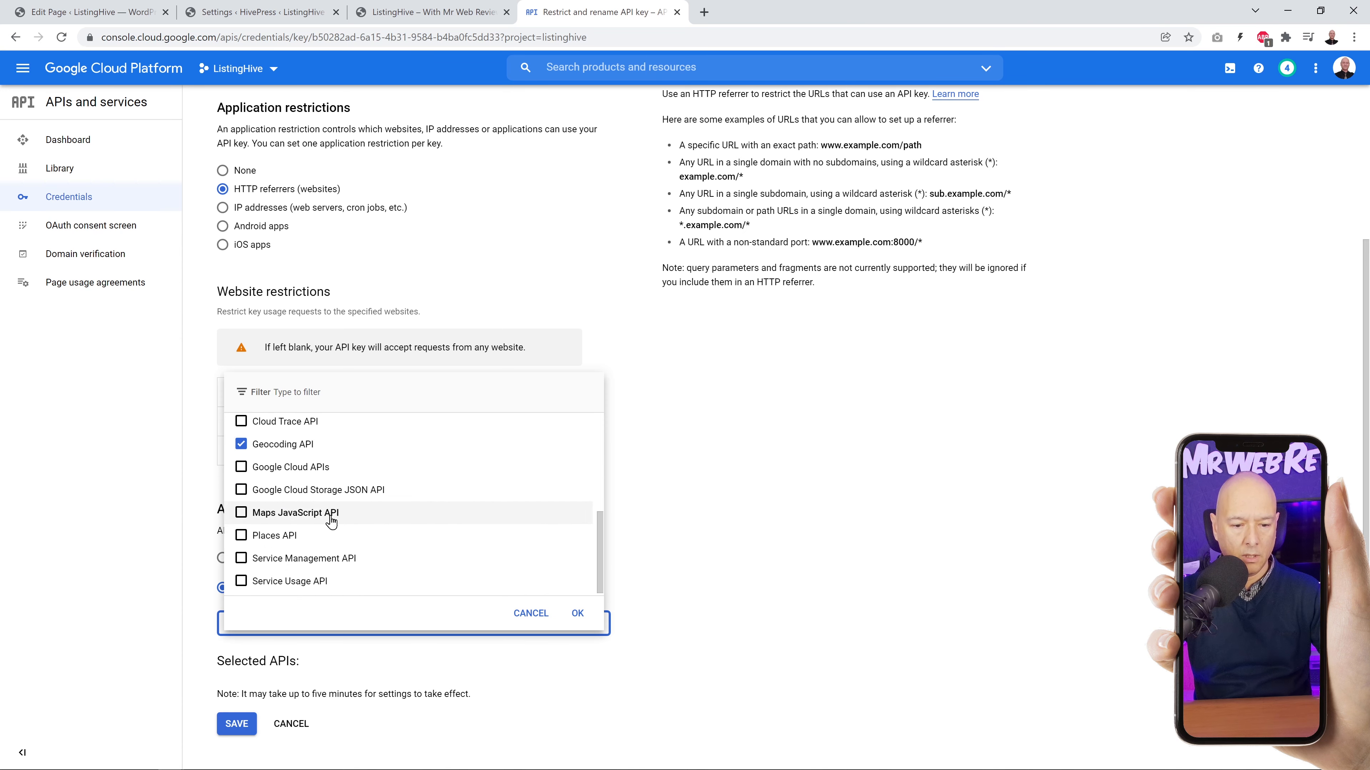
click(241, 513)
click(241, 535)
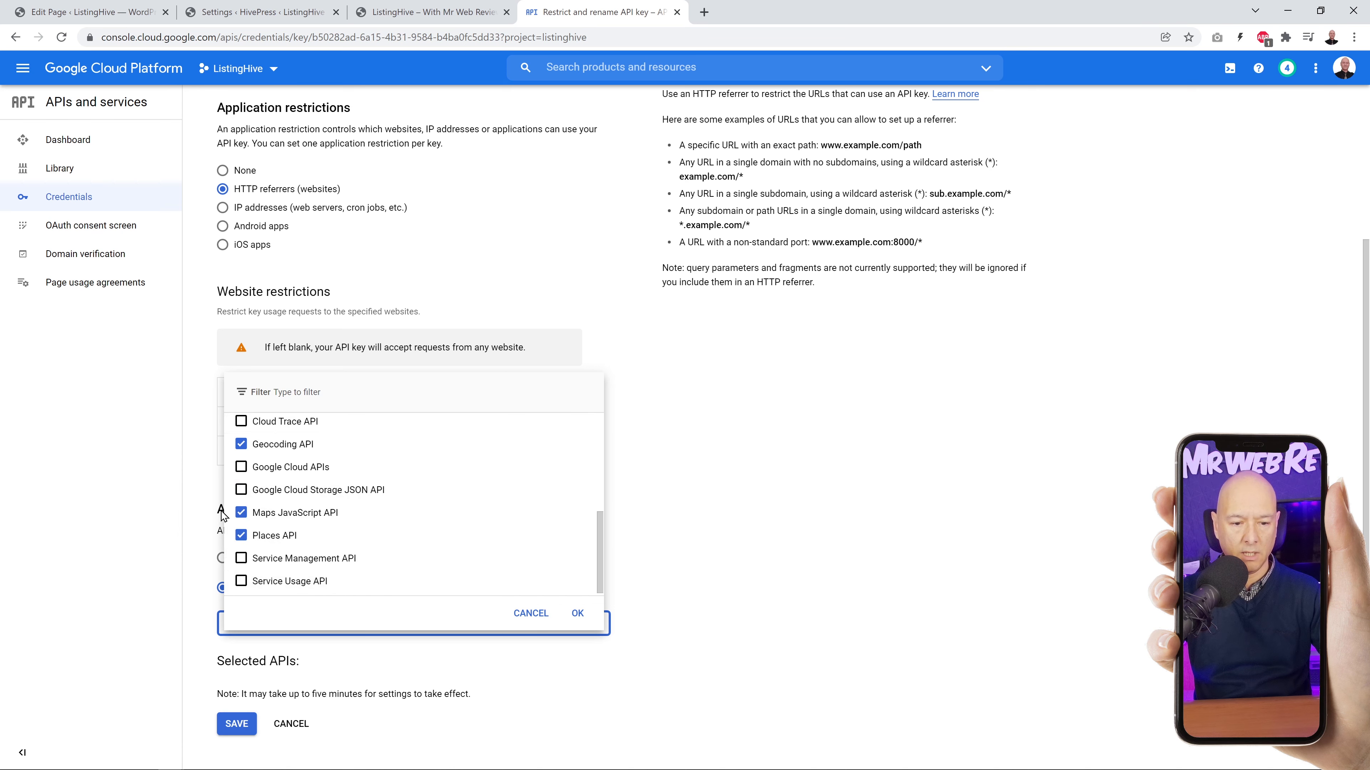
click(576, 615)
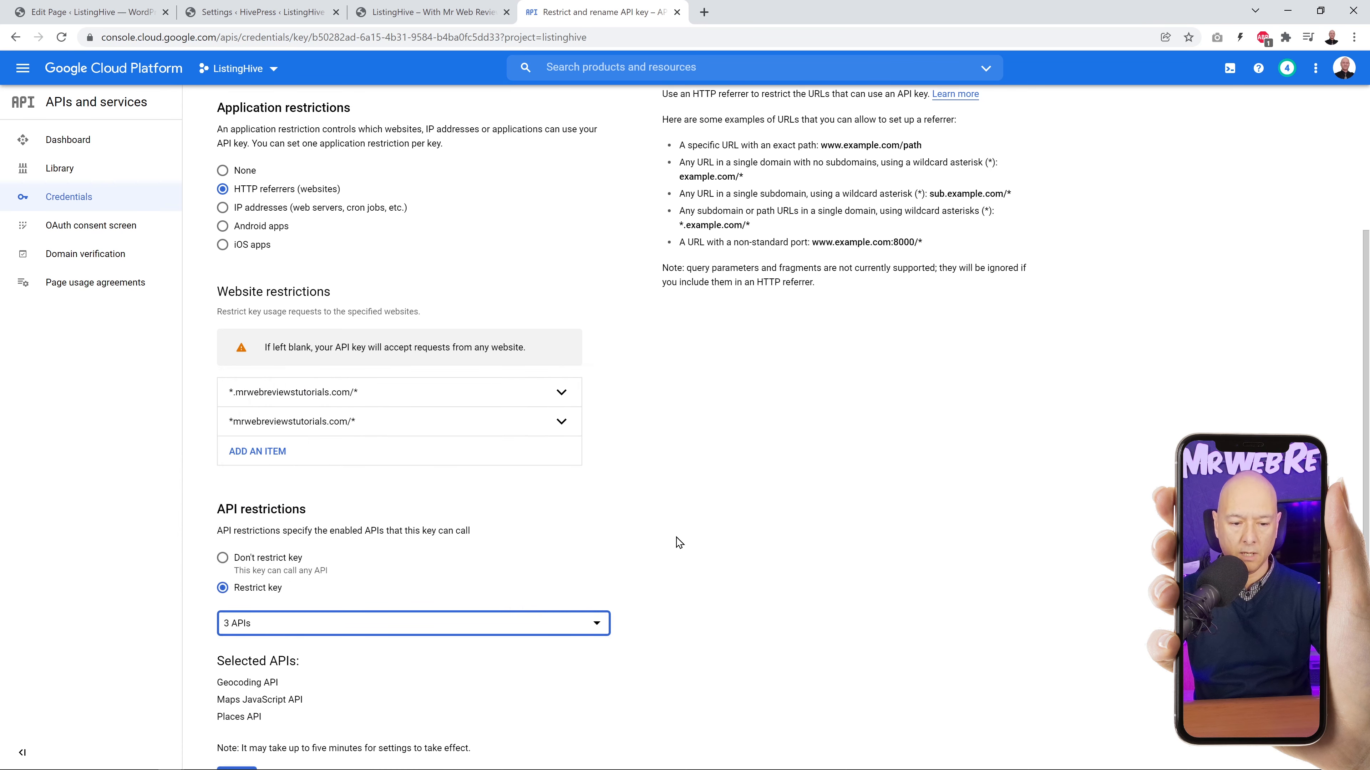
scroll(679, 542, down, 1)
click(242, 724)
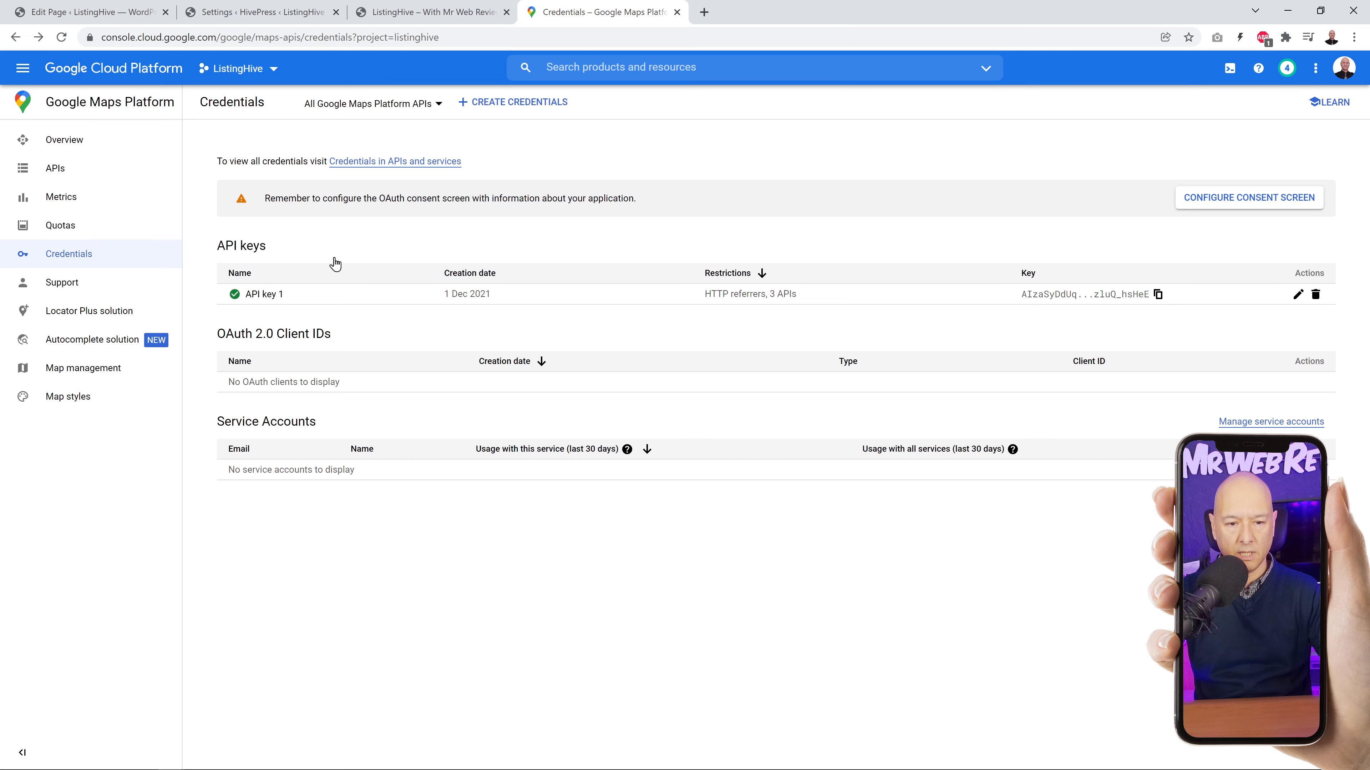
Copy the restricted API key into the Google Maps API Key field of the HivePress integration settings and save the changes.
mouse_move(235, 300)
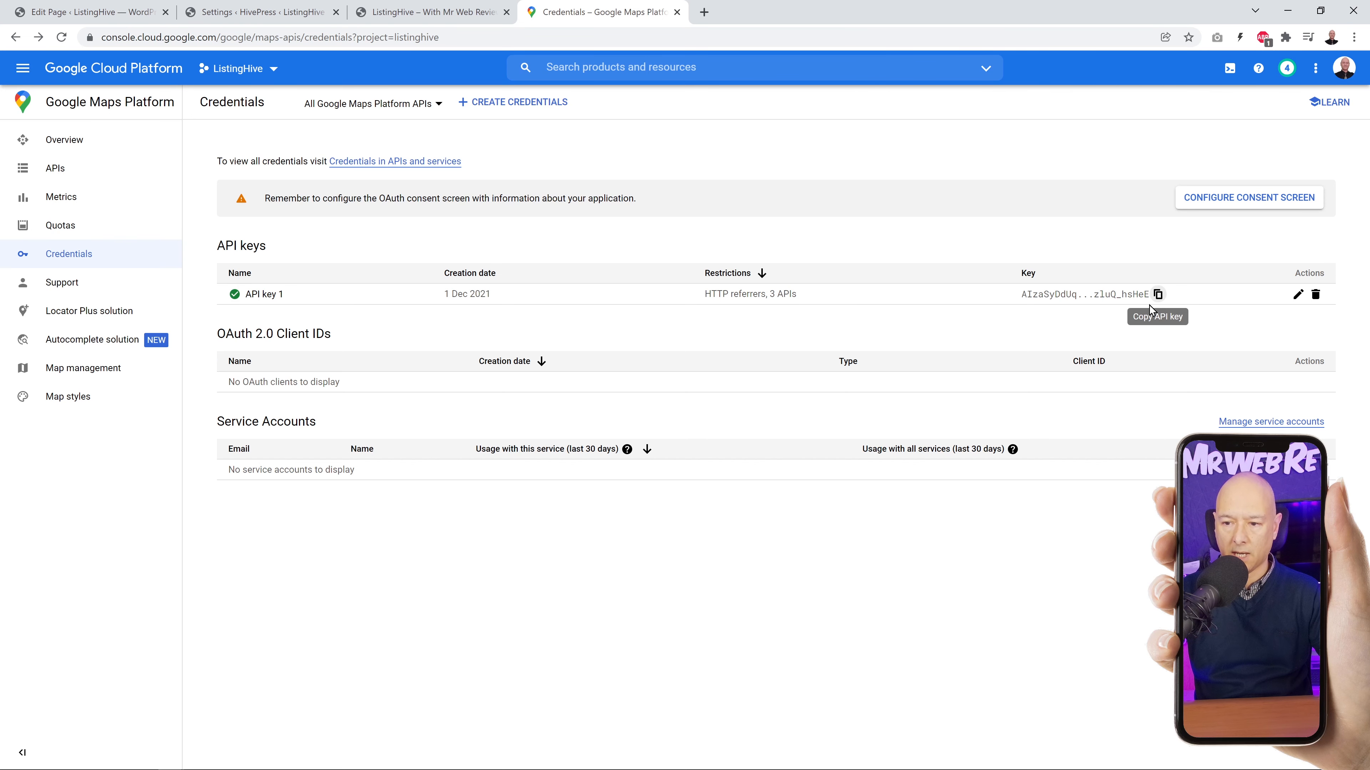
click(1158, 296)
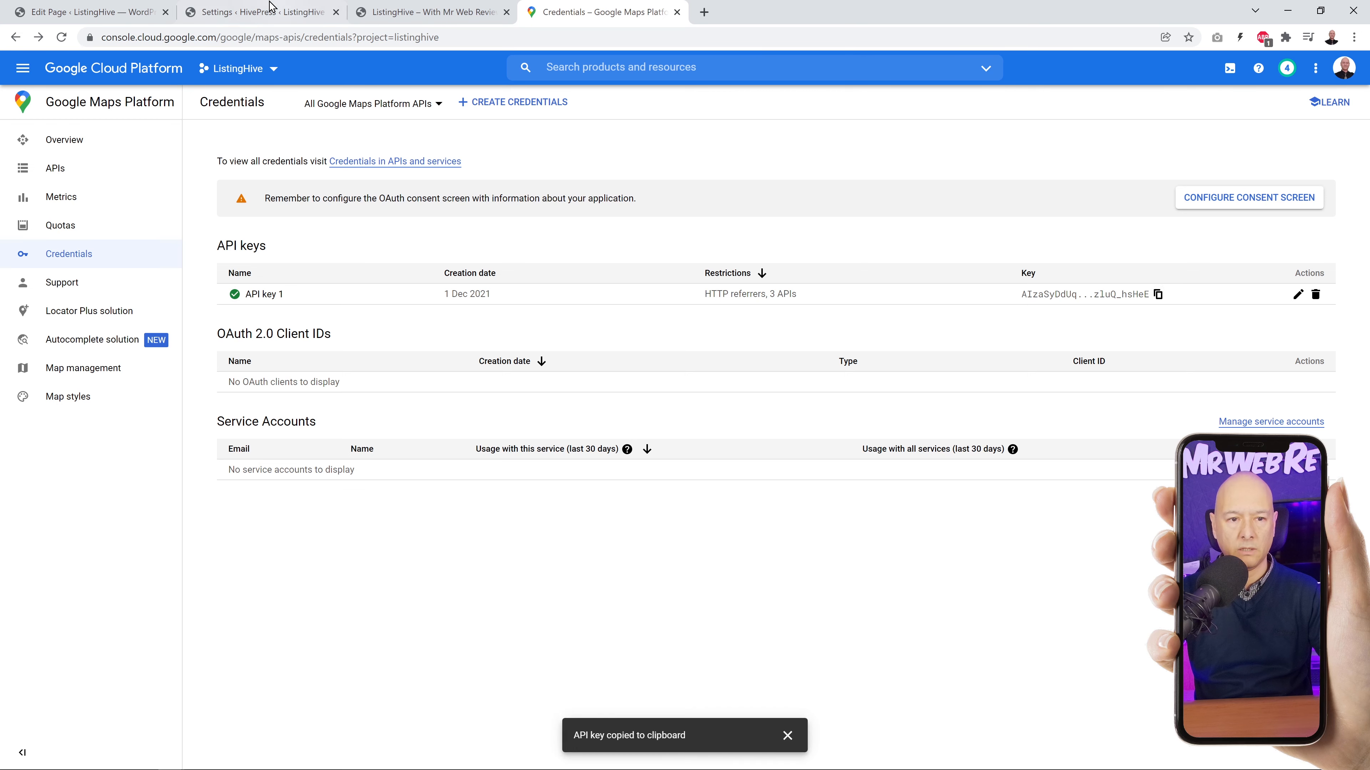
click(260, 12)
click(431, 453)
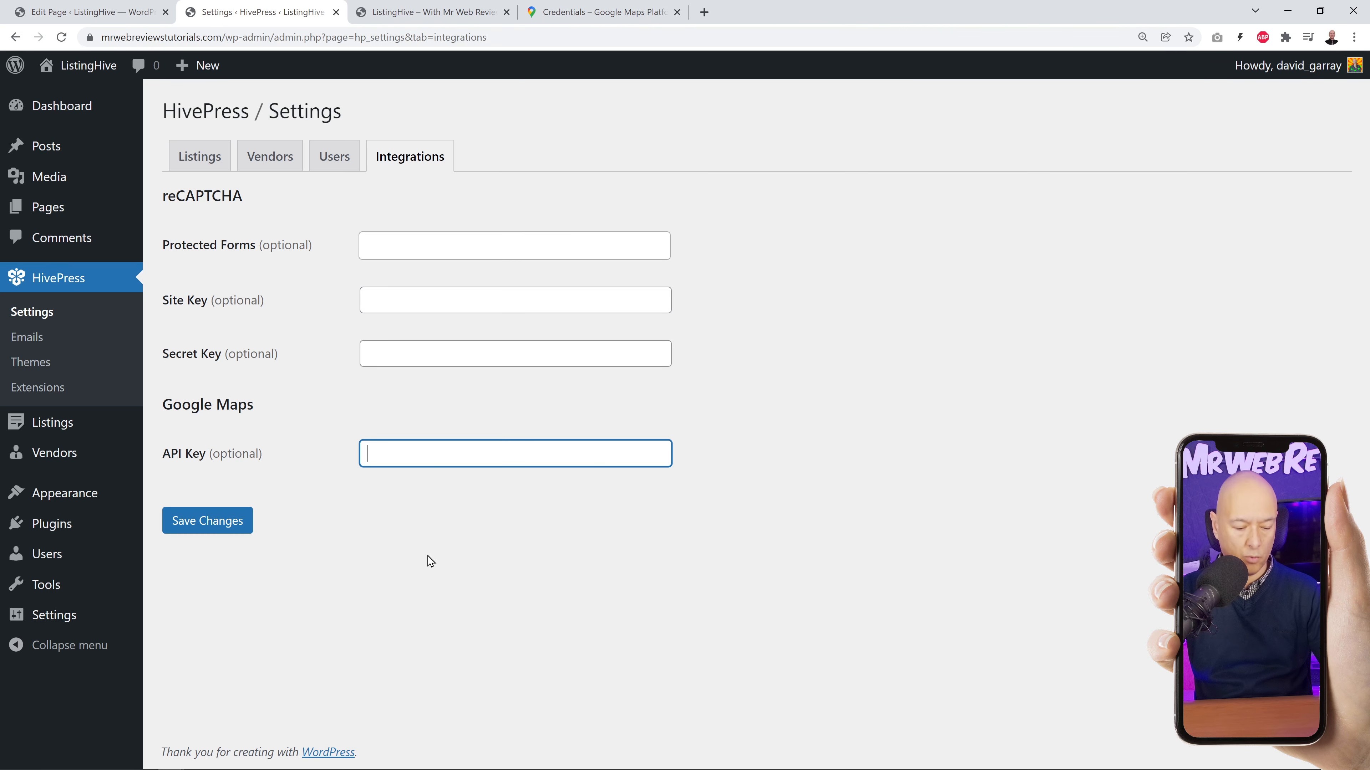
key(ctrl+v)
click(242, 522)
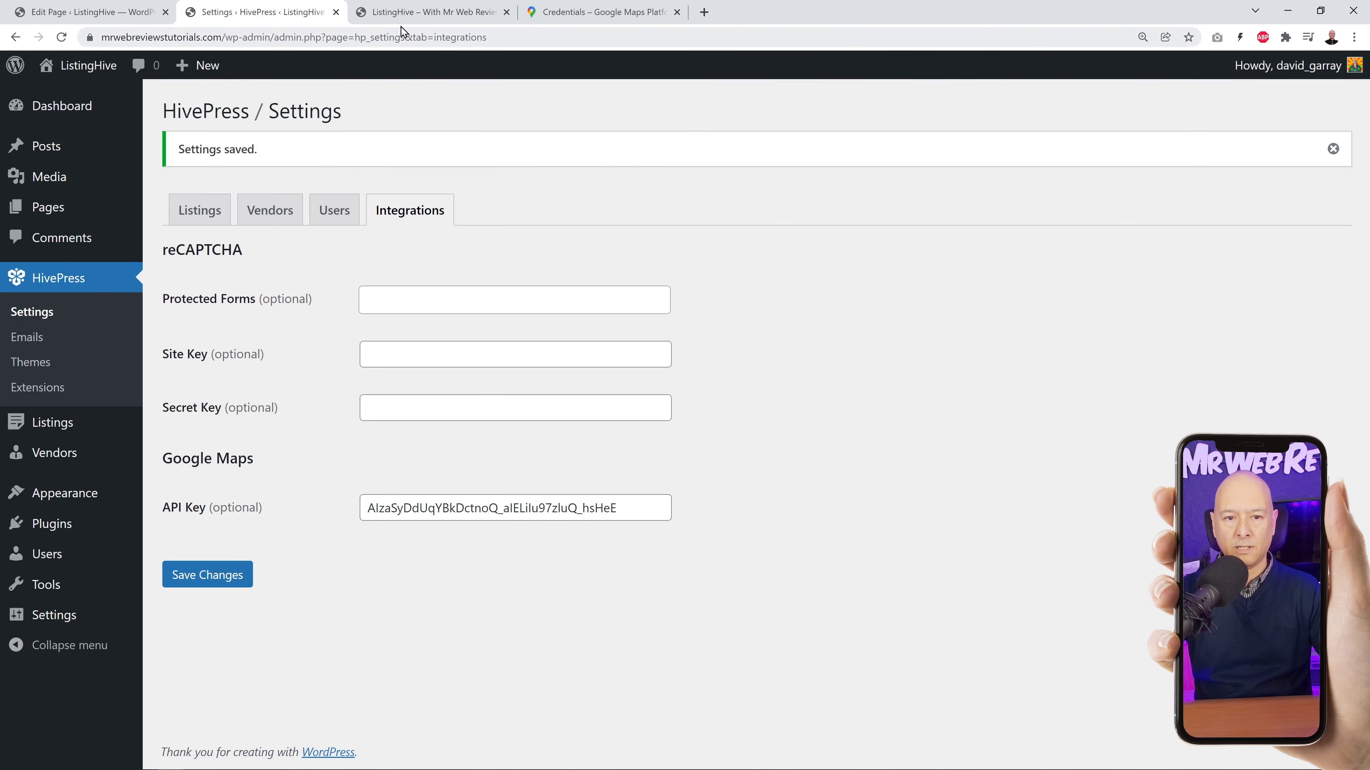
Reload the ListingHive home page to check the search bar for a location field, and close the Google Maps Platform credentials page.
click(402, 15)
scroll(560, 343, up, 3)
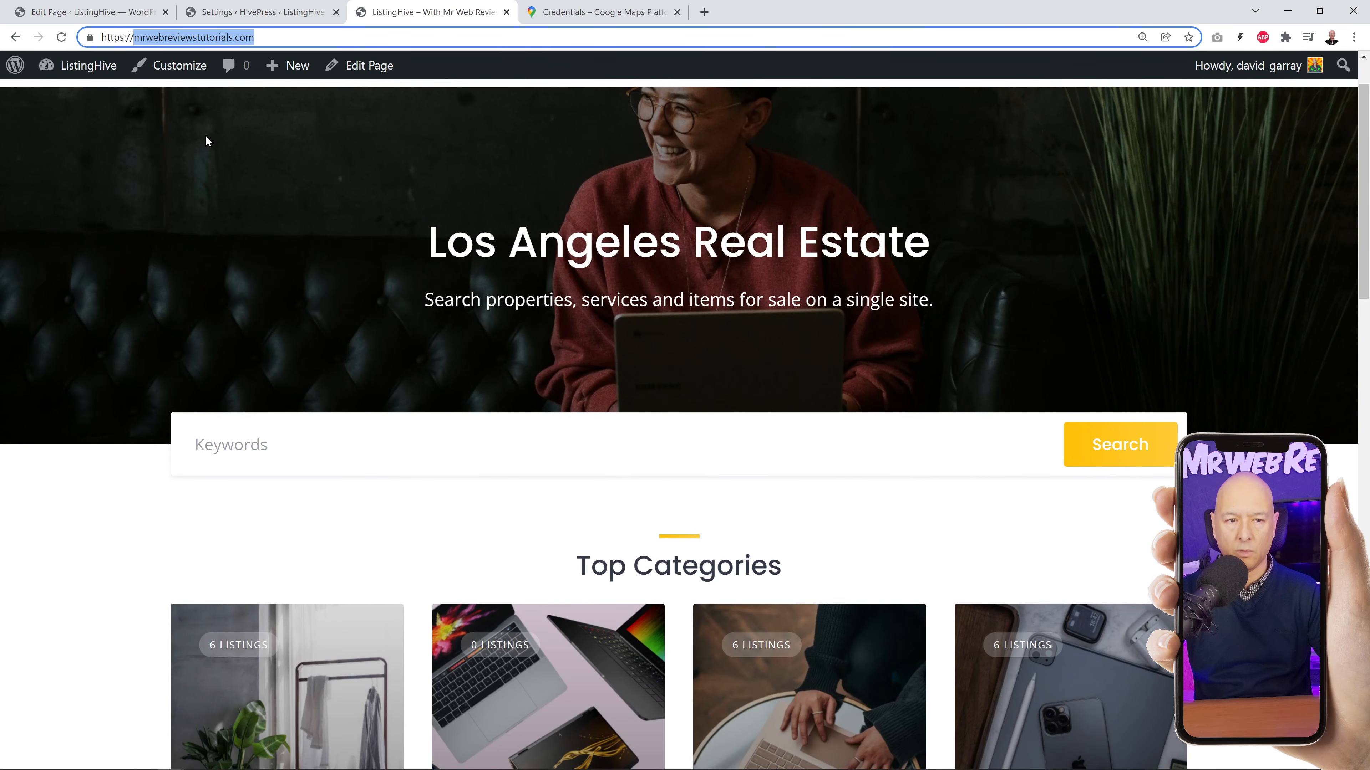
click(66, 42)
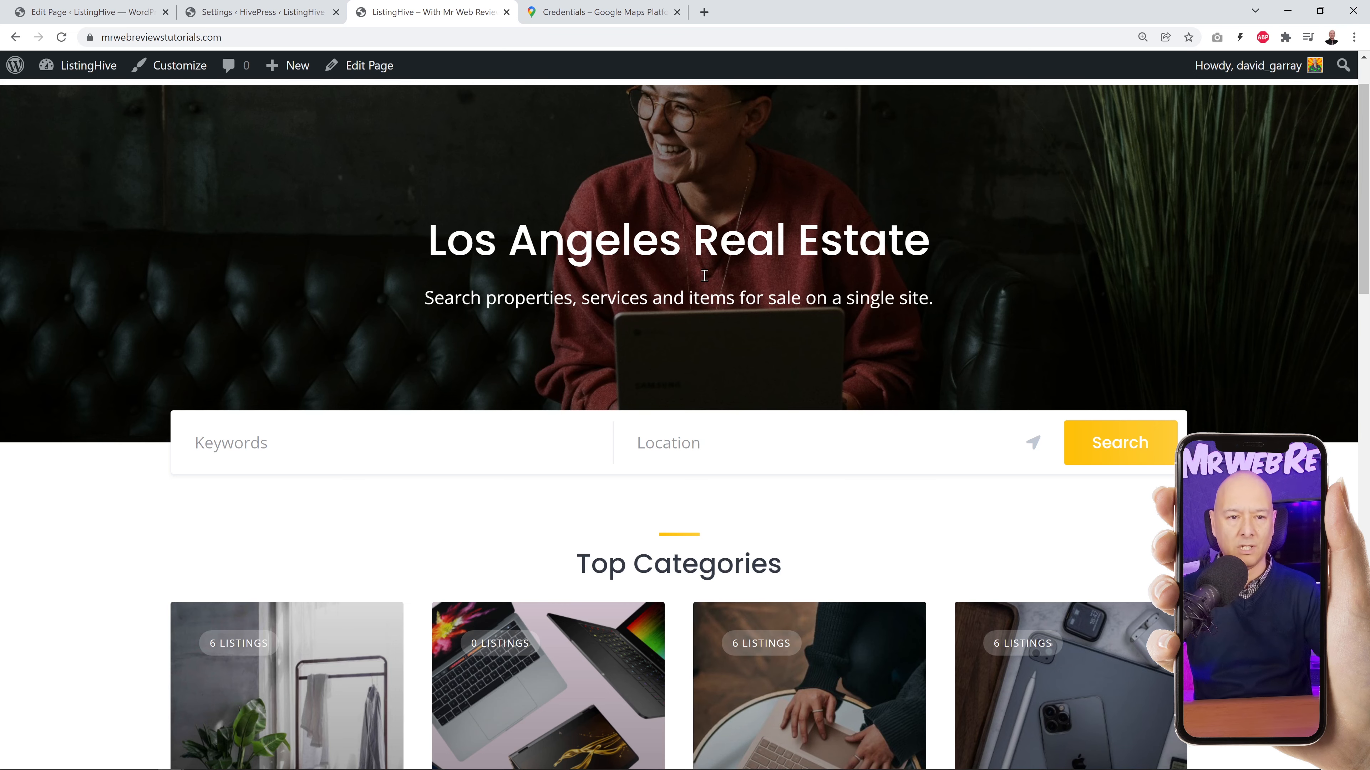
click(640, 16)
click(676, 12)
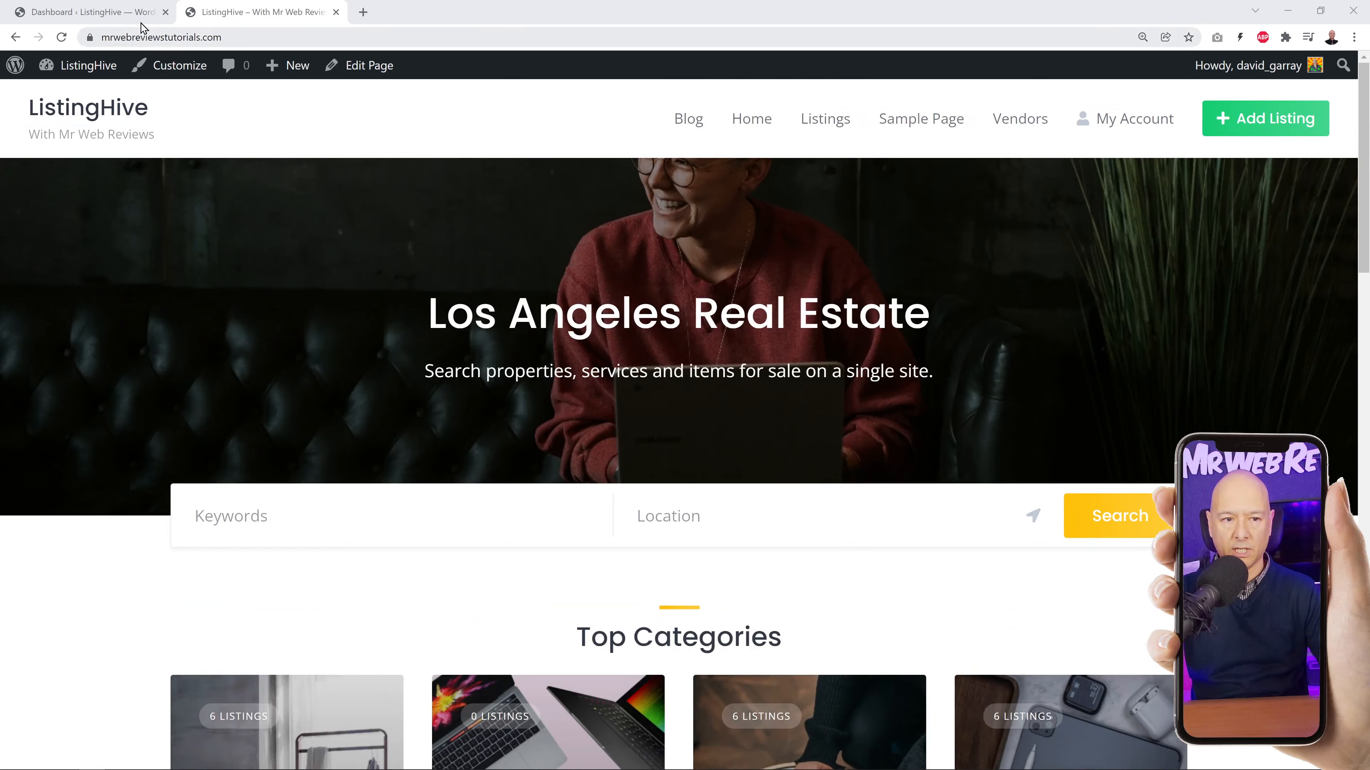
From the WordPress dashboard, open the Site Identity settings in the theme customizer.
click(119, 14)
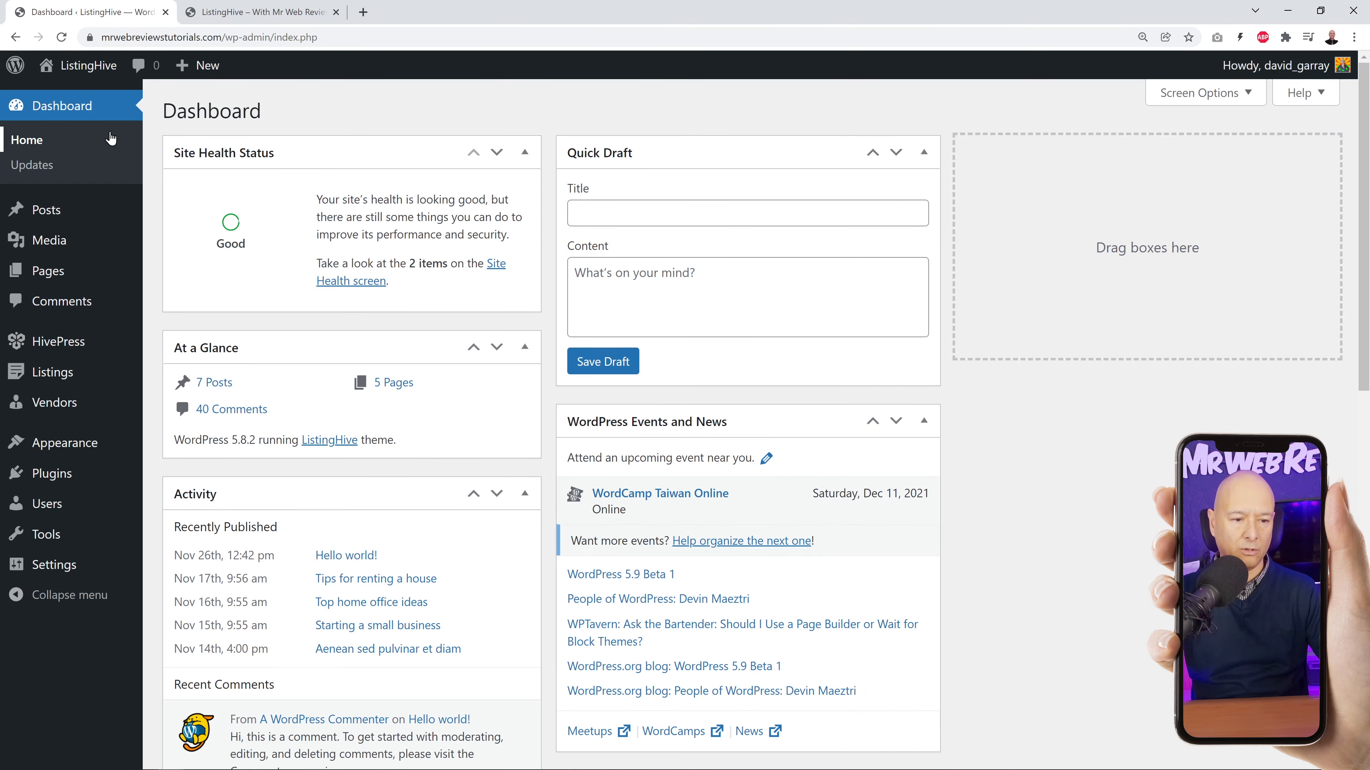
mouse_move(72, 449)
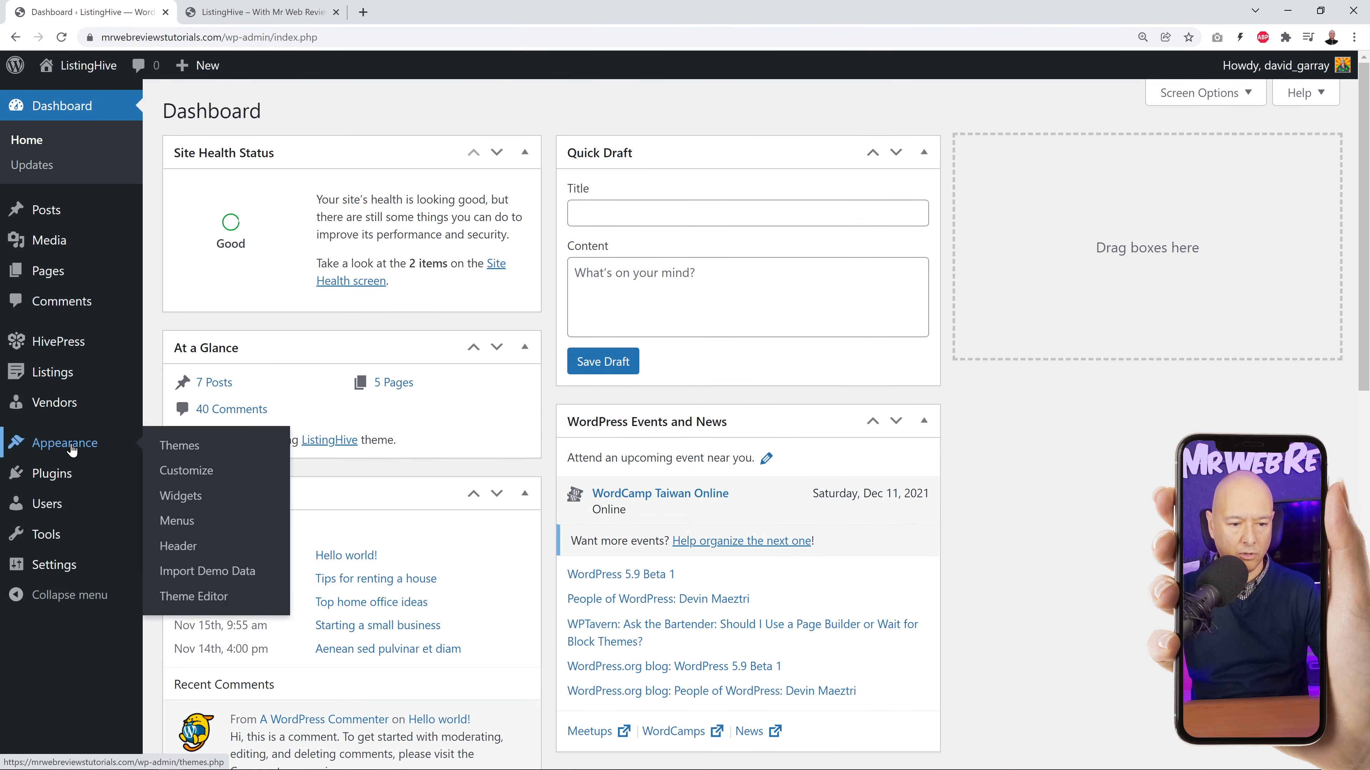
click(187, 471)
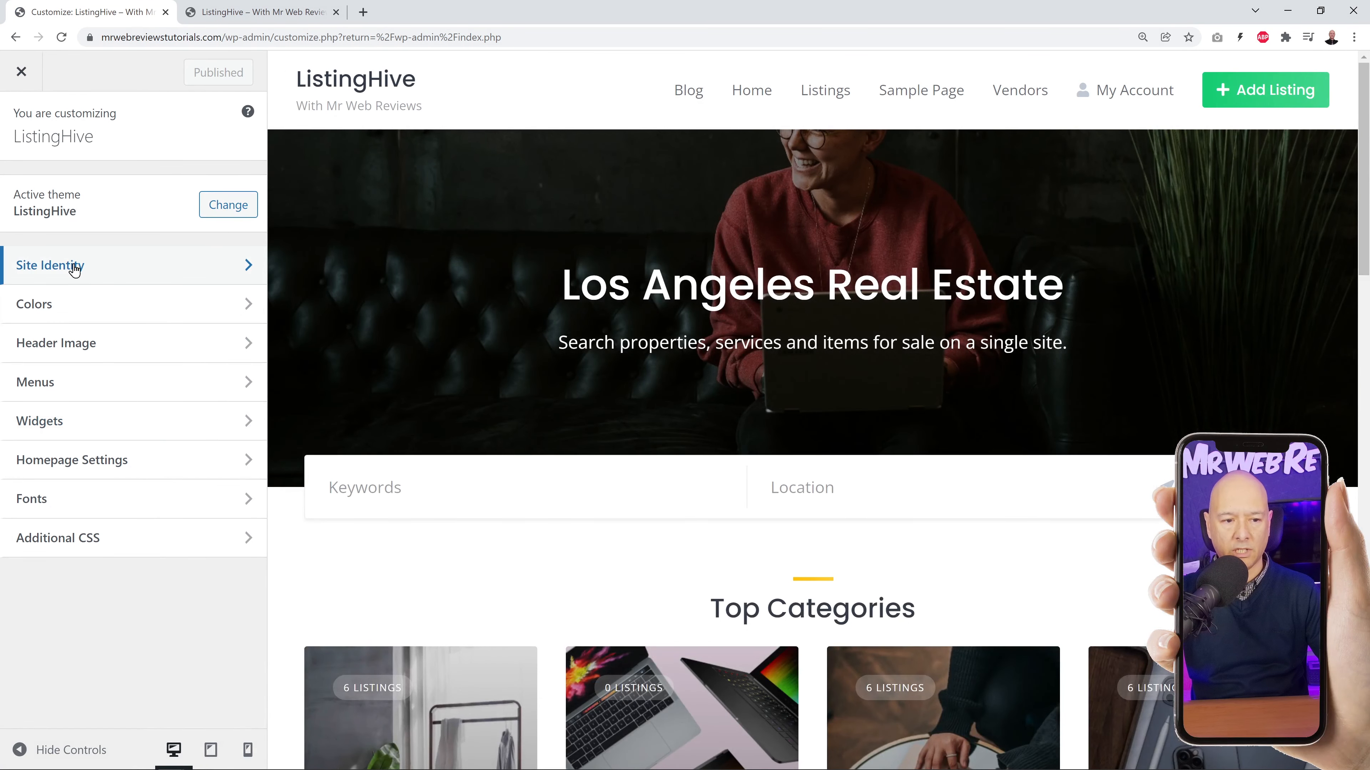
click(73, 268)
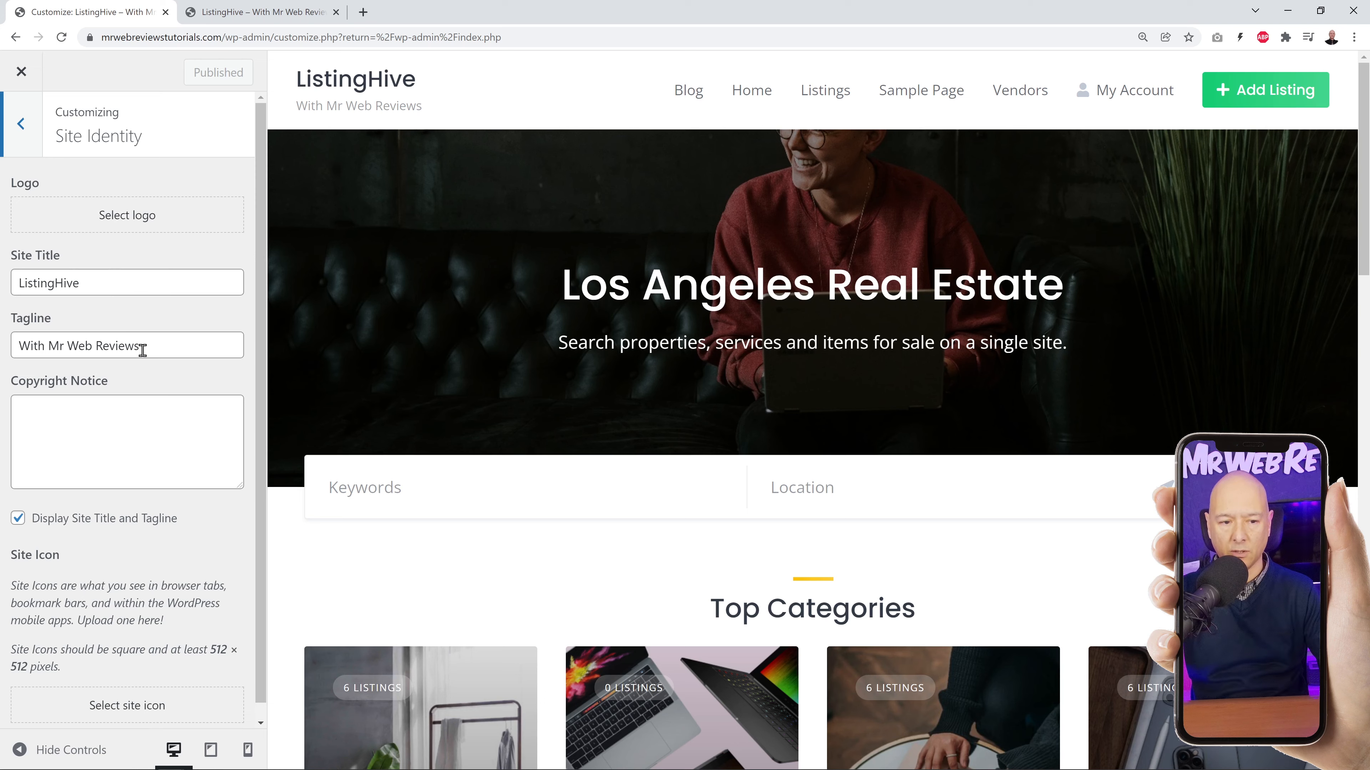
drag(16, 282, 137, 286)
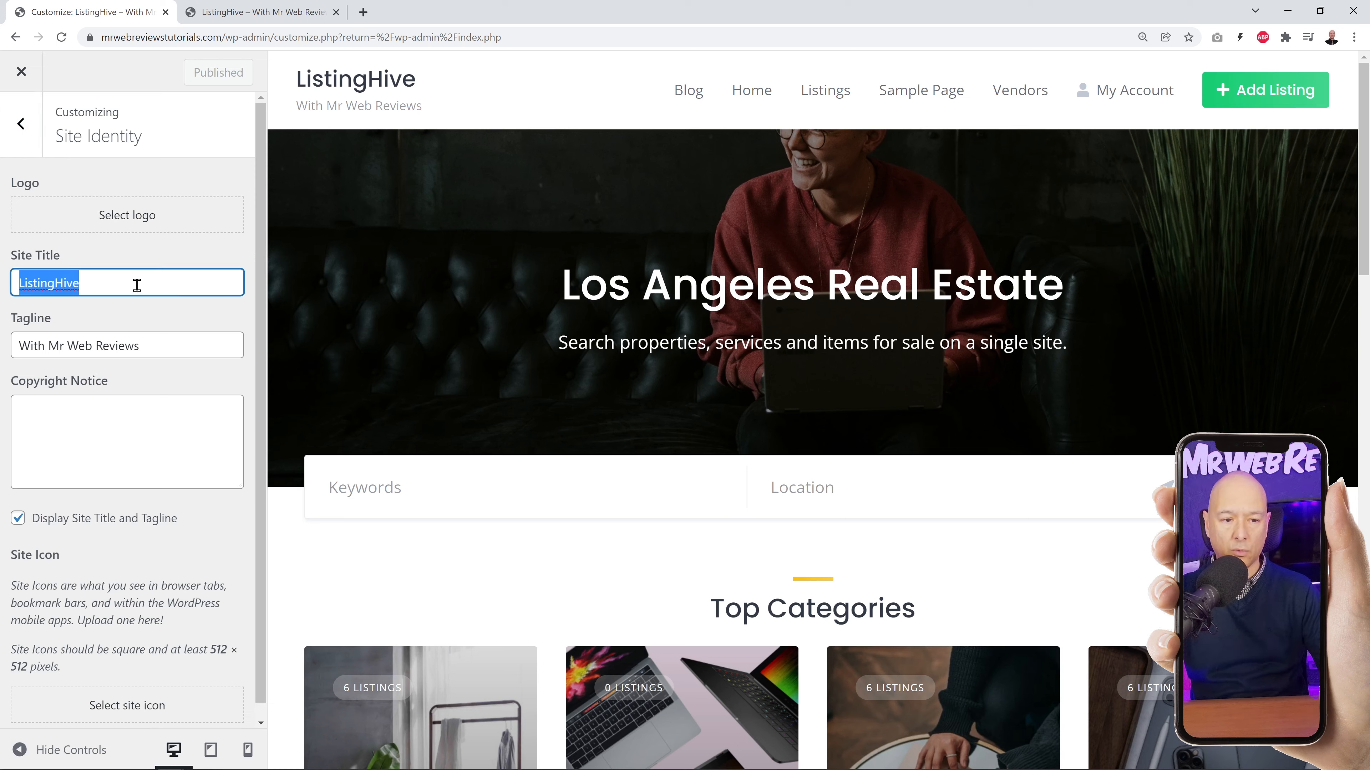
click(137, 285)
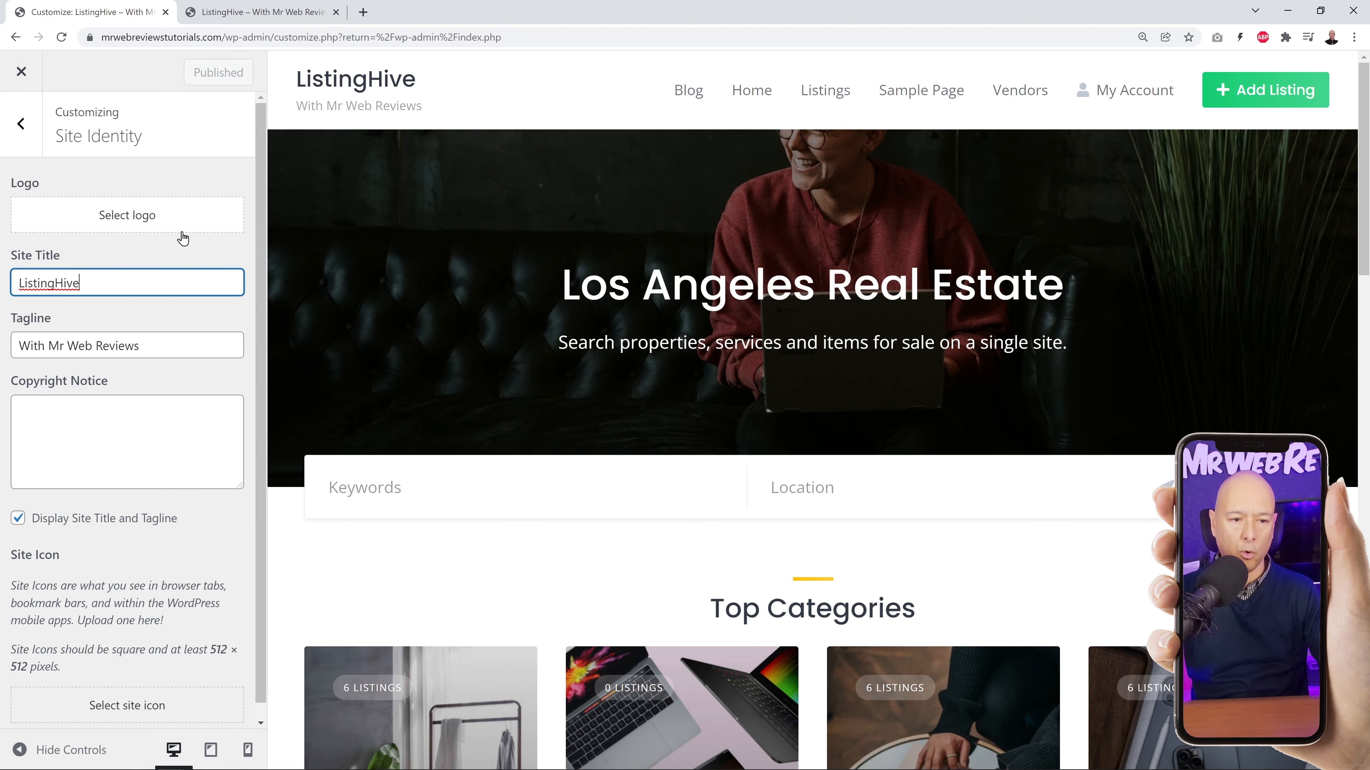
Set the existing ListingHive image logo.png from the media library as the site logo, without cropping it.
click(135, 218)
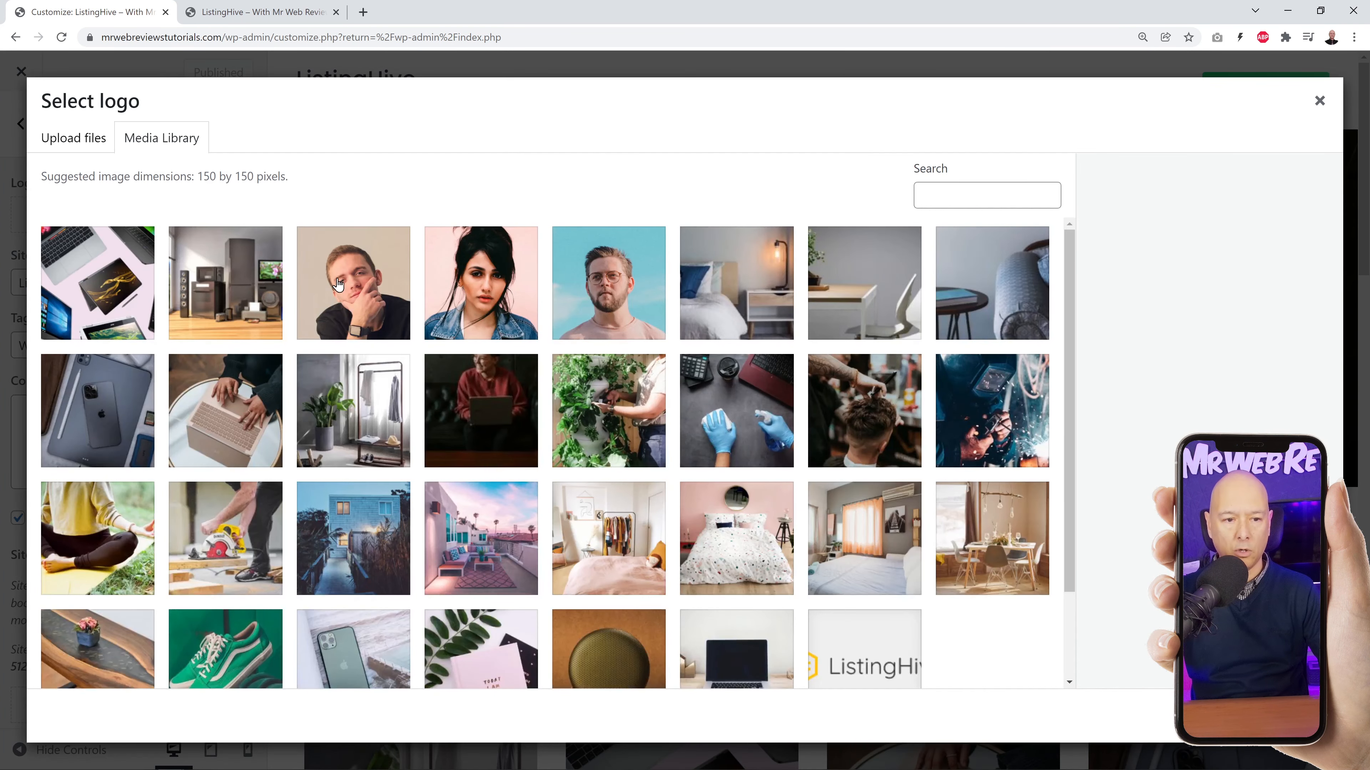
scroll(871, 567, down, 3)
scroll(871, 566, up, 3)
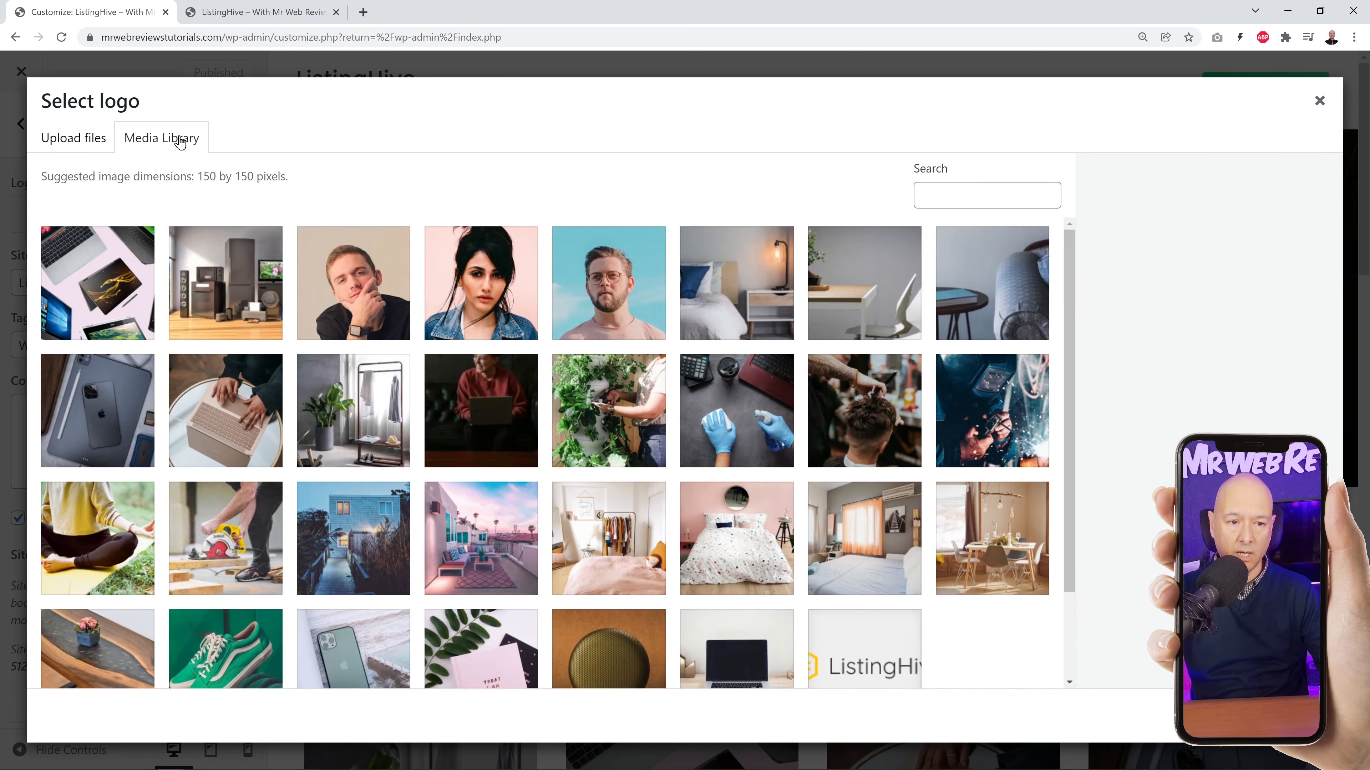
click(83, 138)
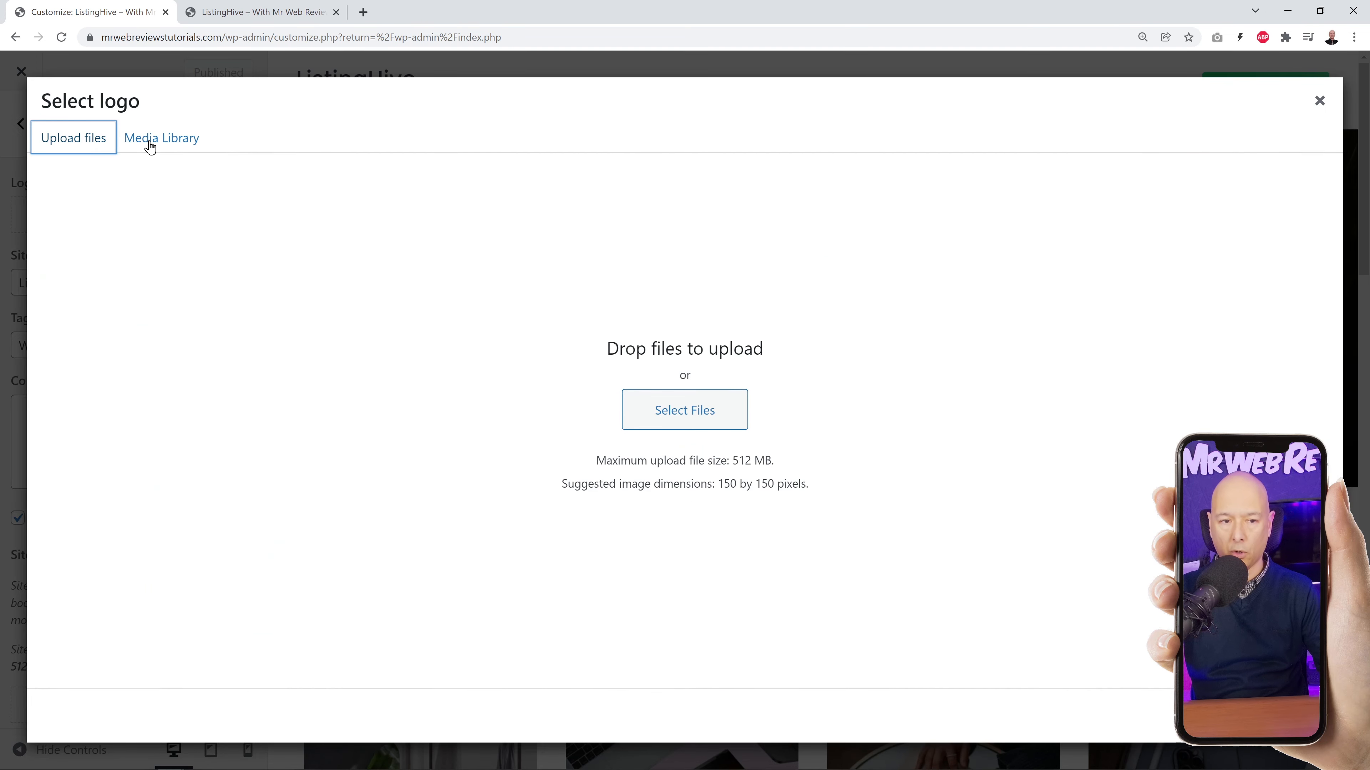
click(150, 141)
scroll(866, 499, down, 3)
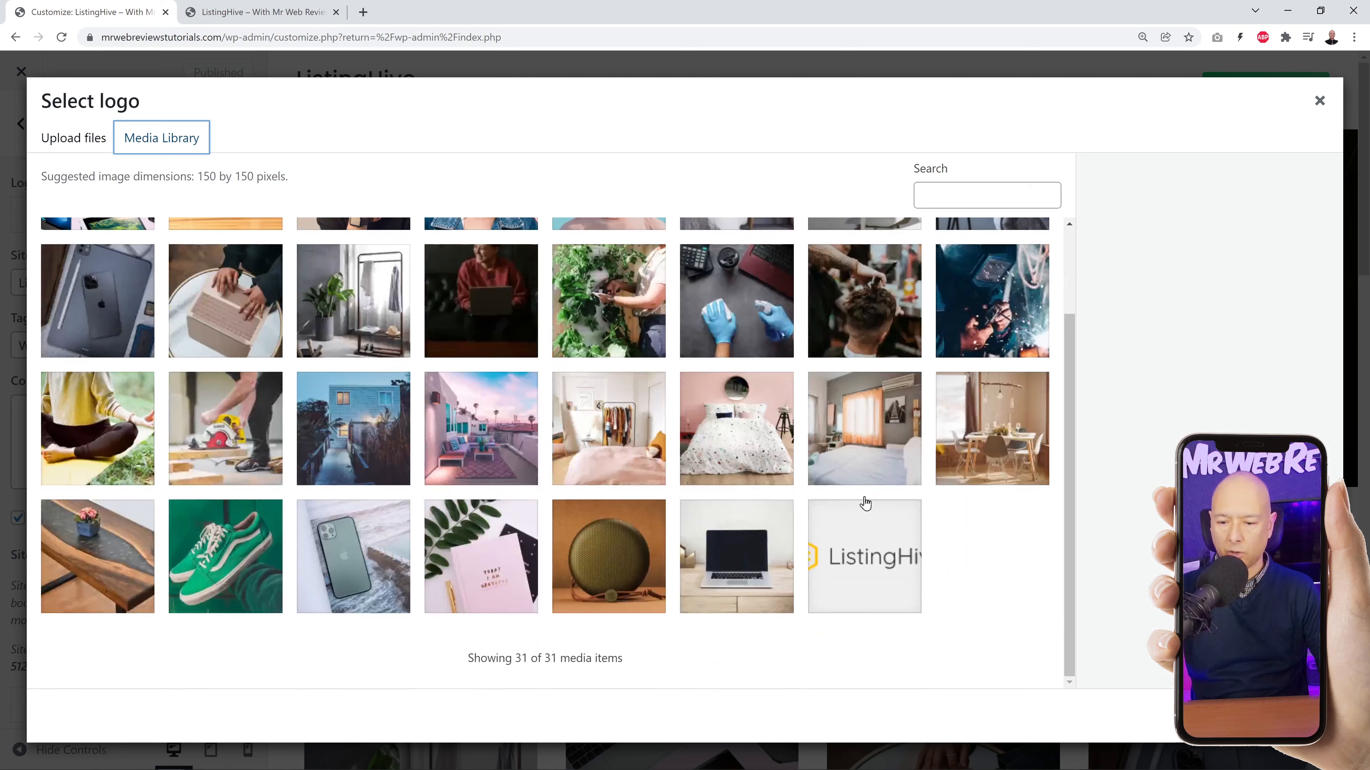
click(866, 558)
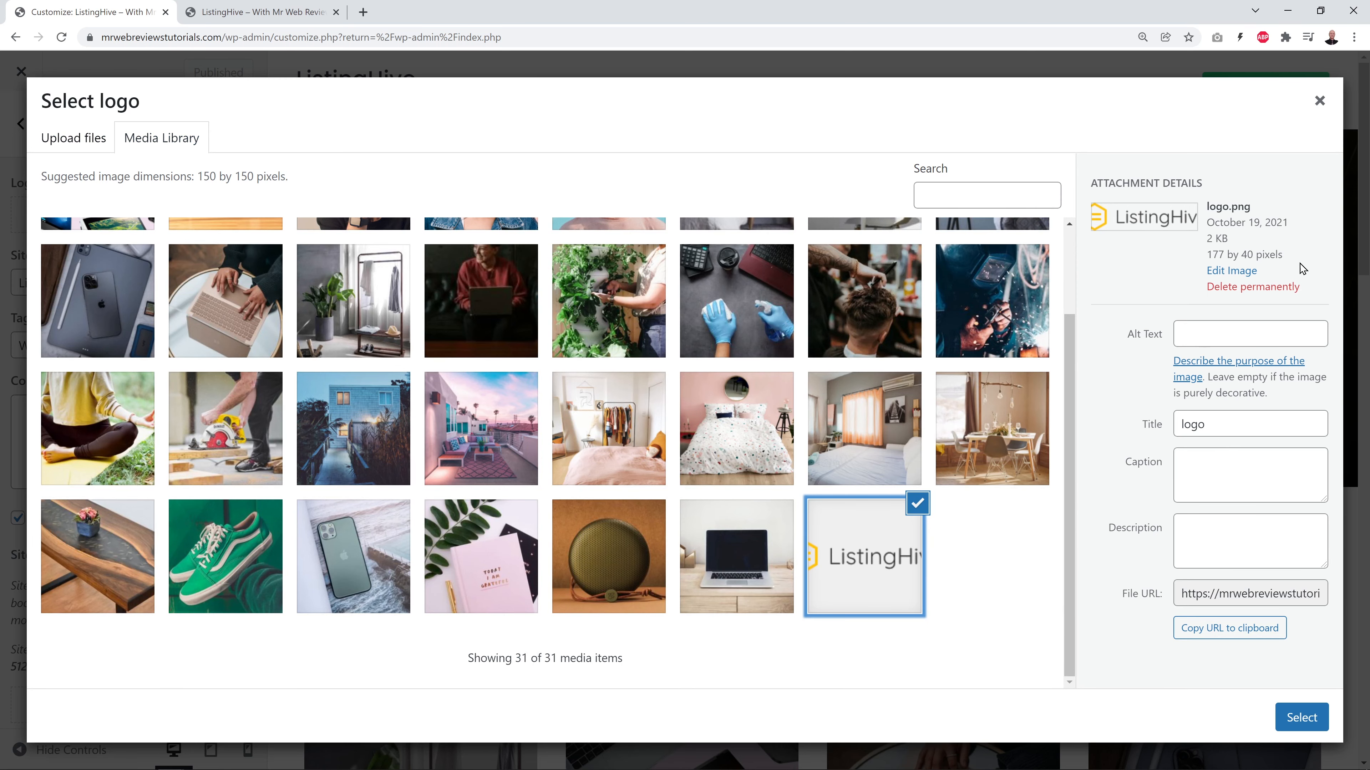
click(1302, 718)
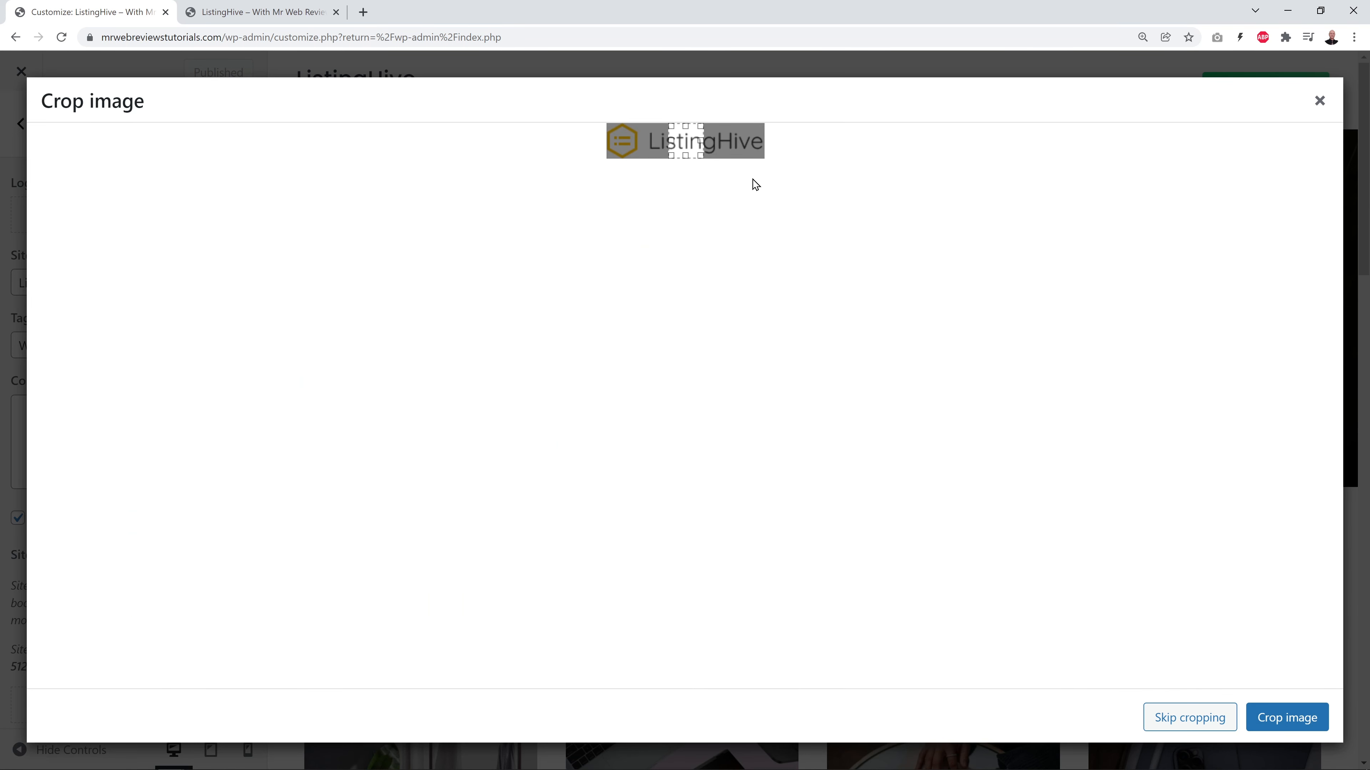
click(1206, 723)
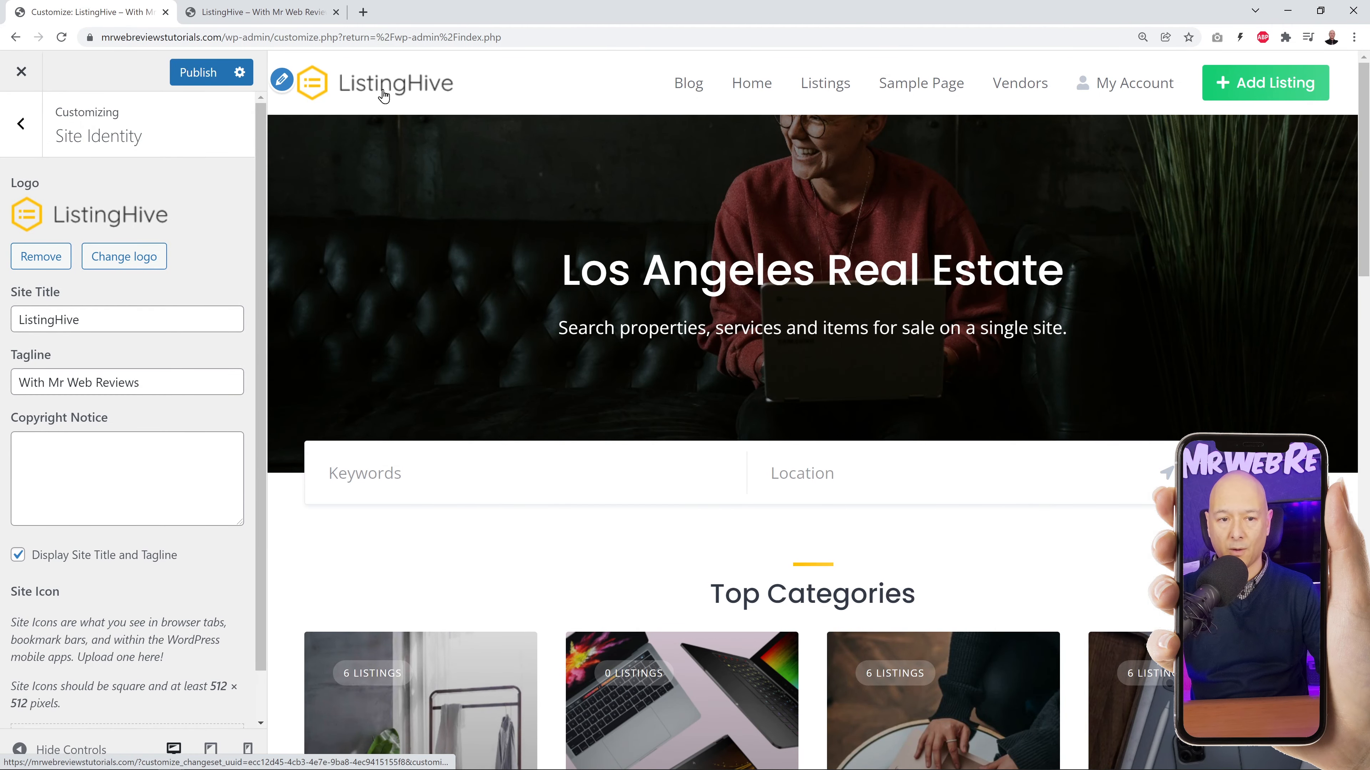
Publish the logo change, close the customizer, and reload the live home page to check the header.
click(204, 72)
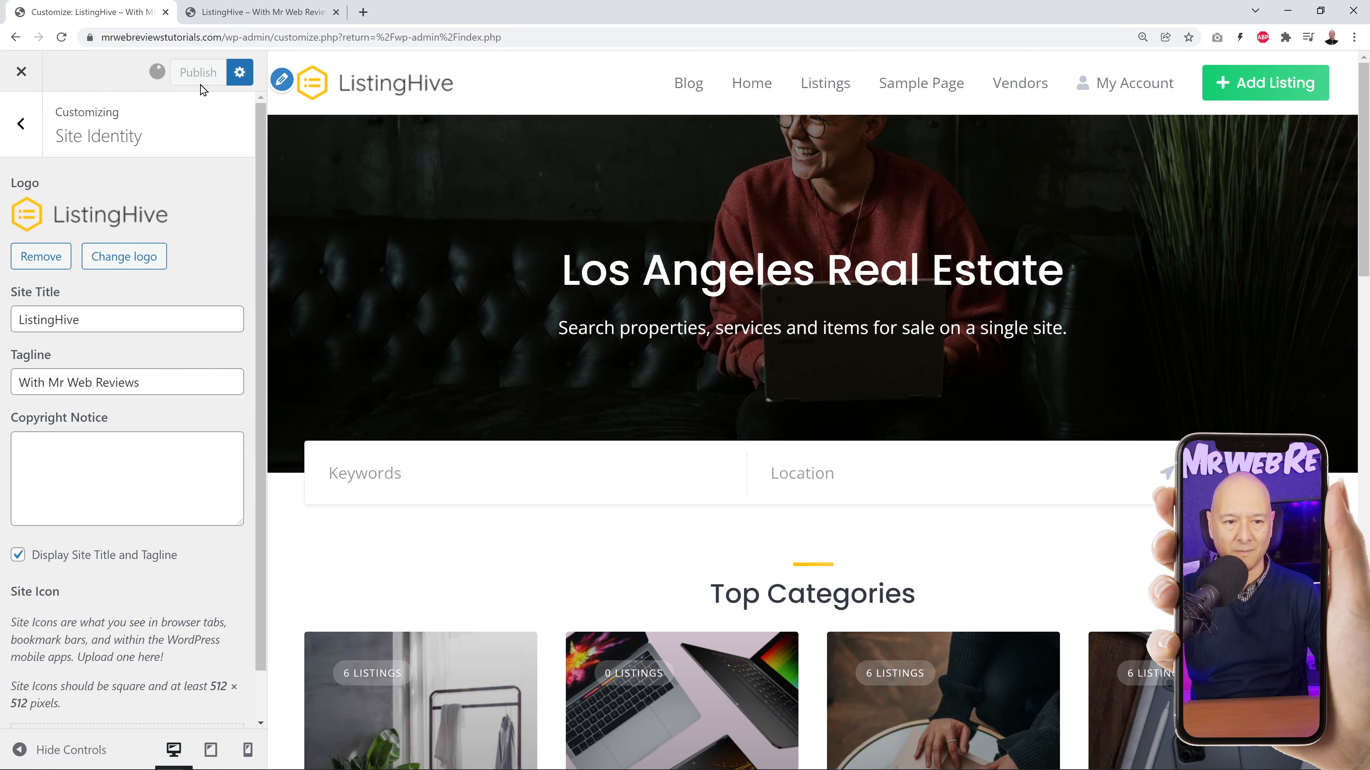
click(21, 71)
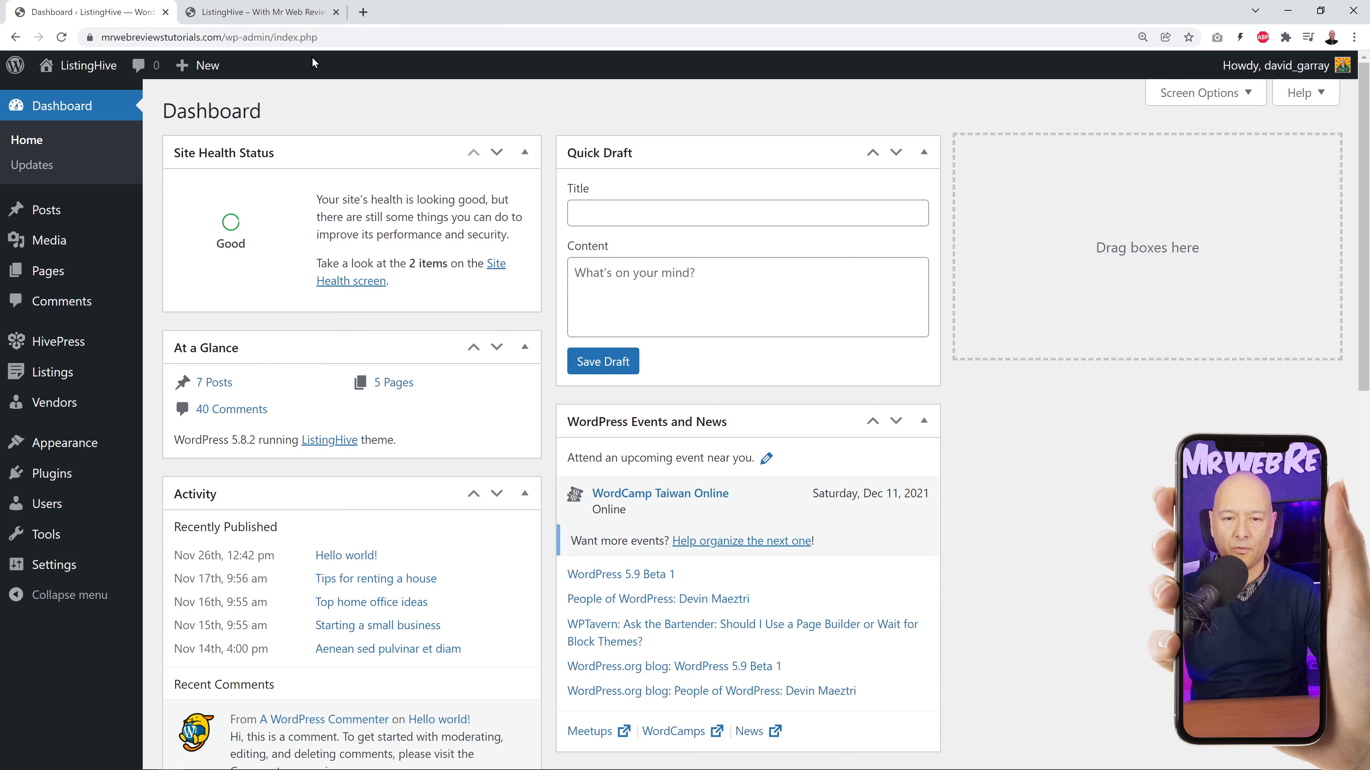
click(281, 14)
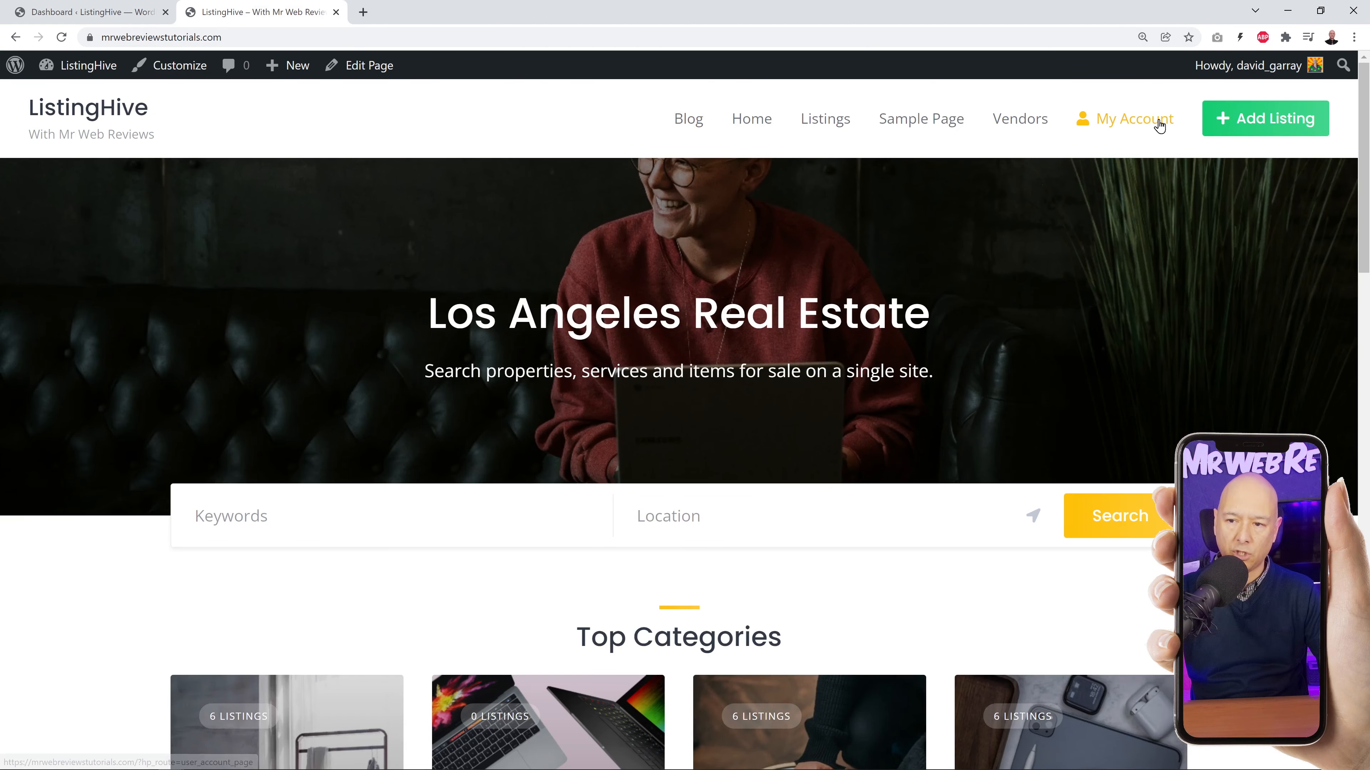
click(62, 37)
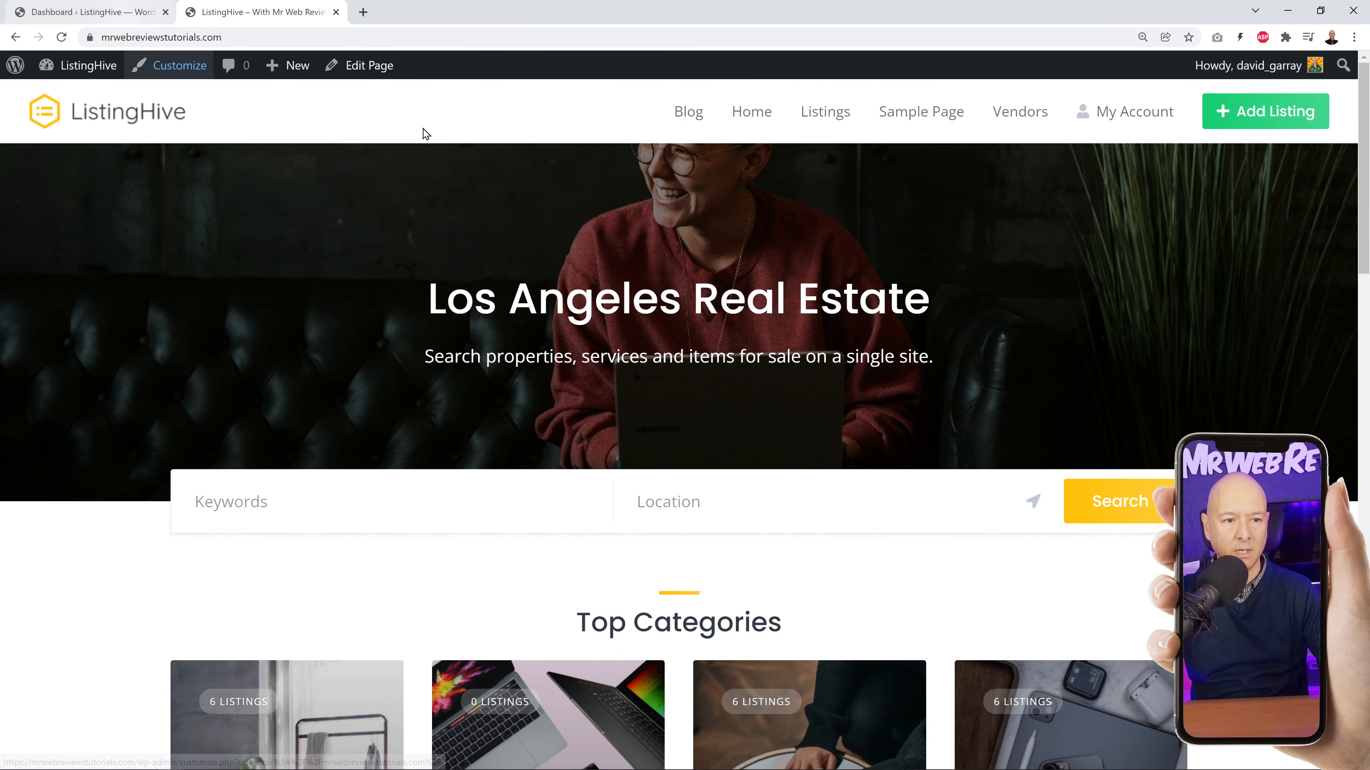
From the WordPress dashboard, open the menu management page and load the Header menu for editing.
click(128, 11)
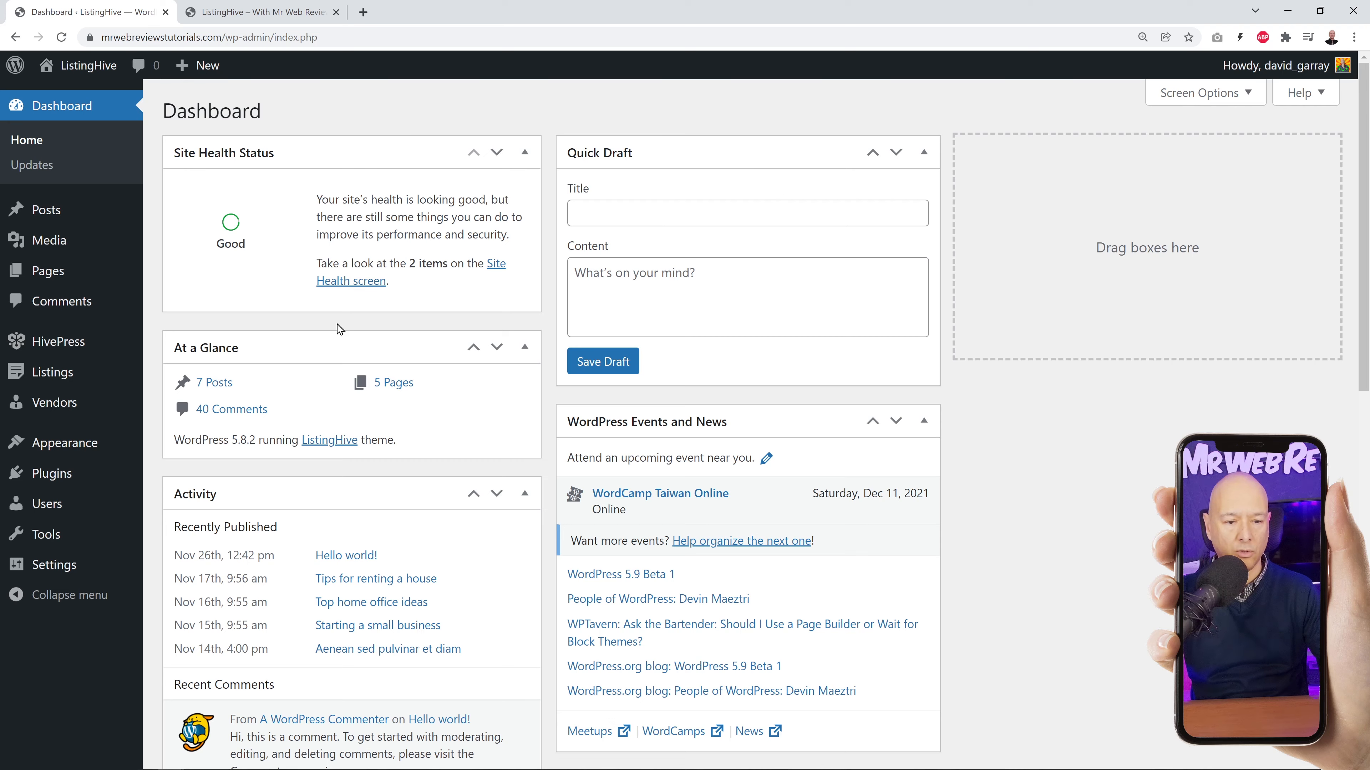
mouse_move(85, 449)
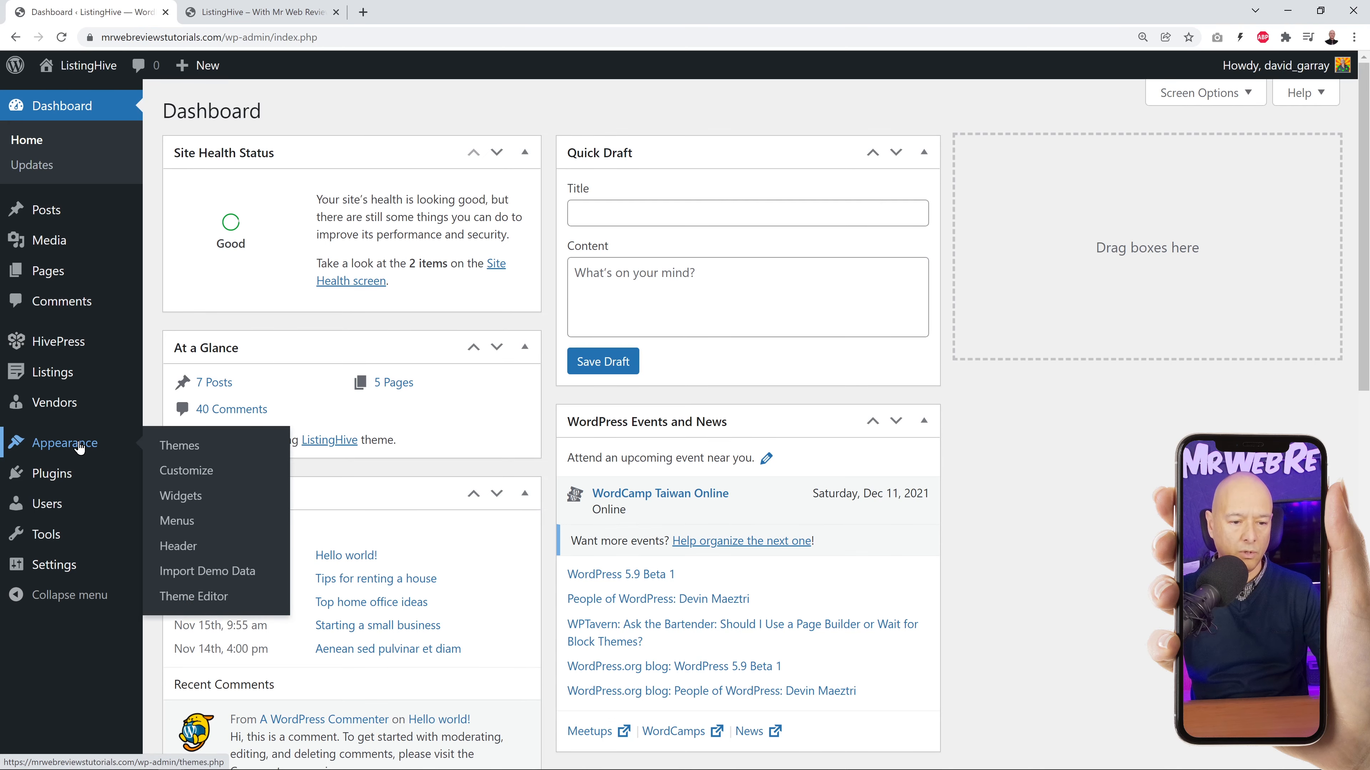
click(177, 522)
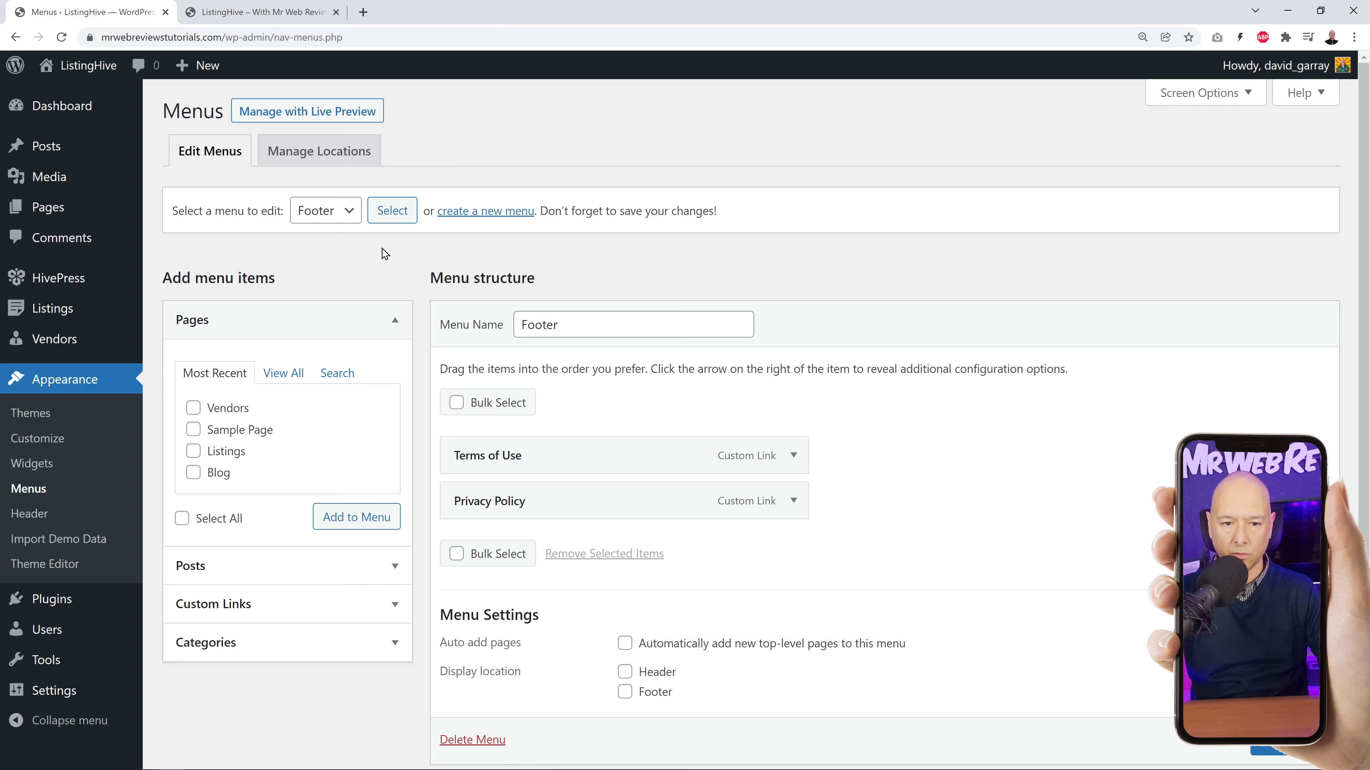
click(347, 211)
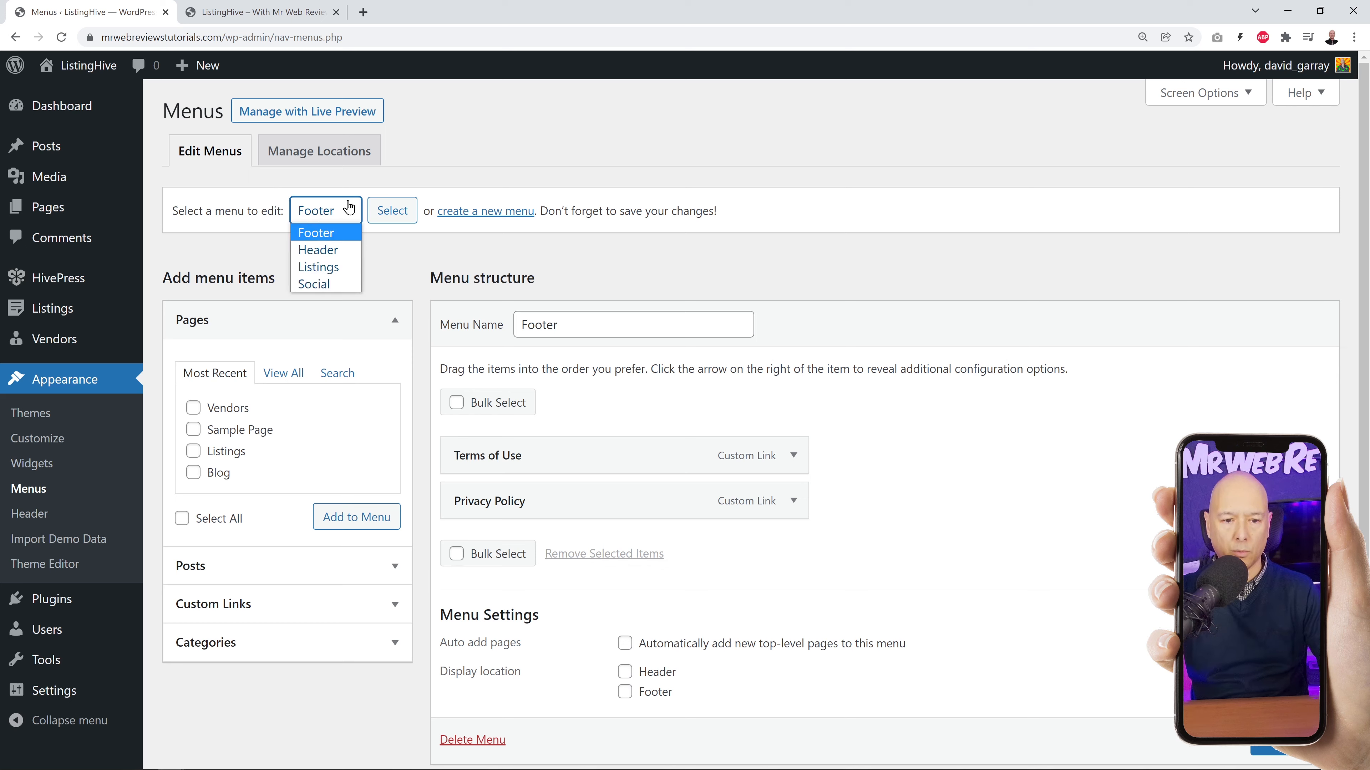
click(317, 250)
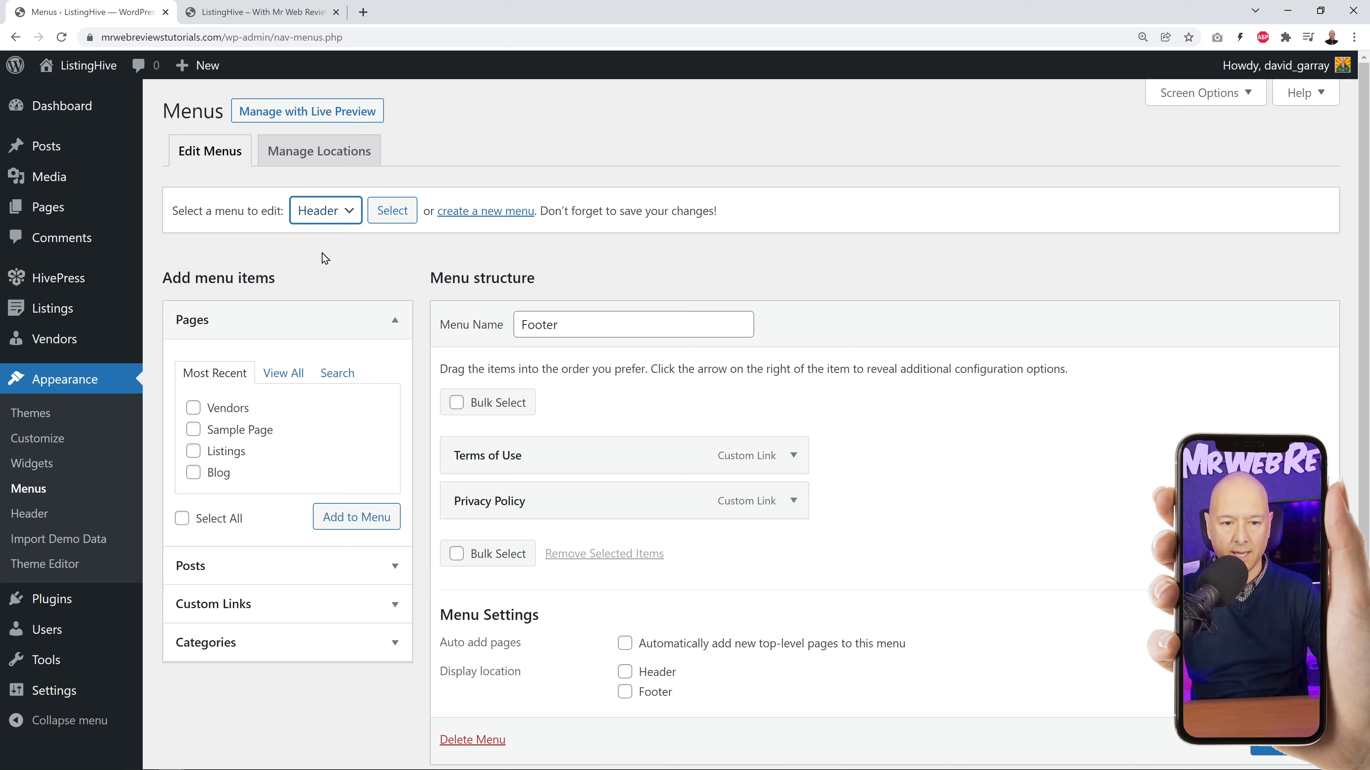
click(383, 218)
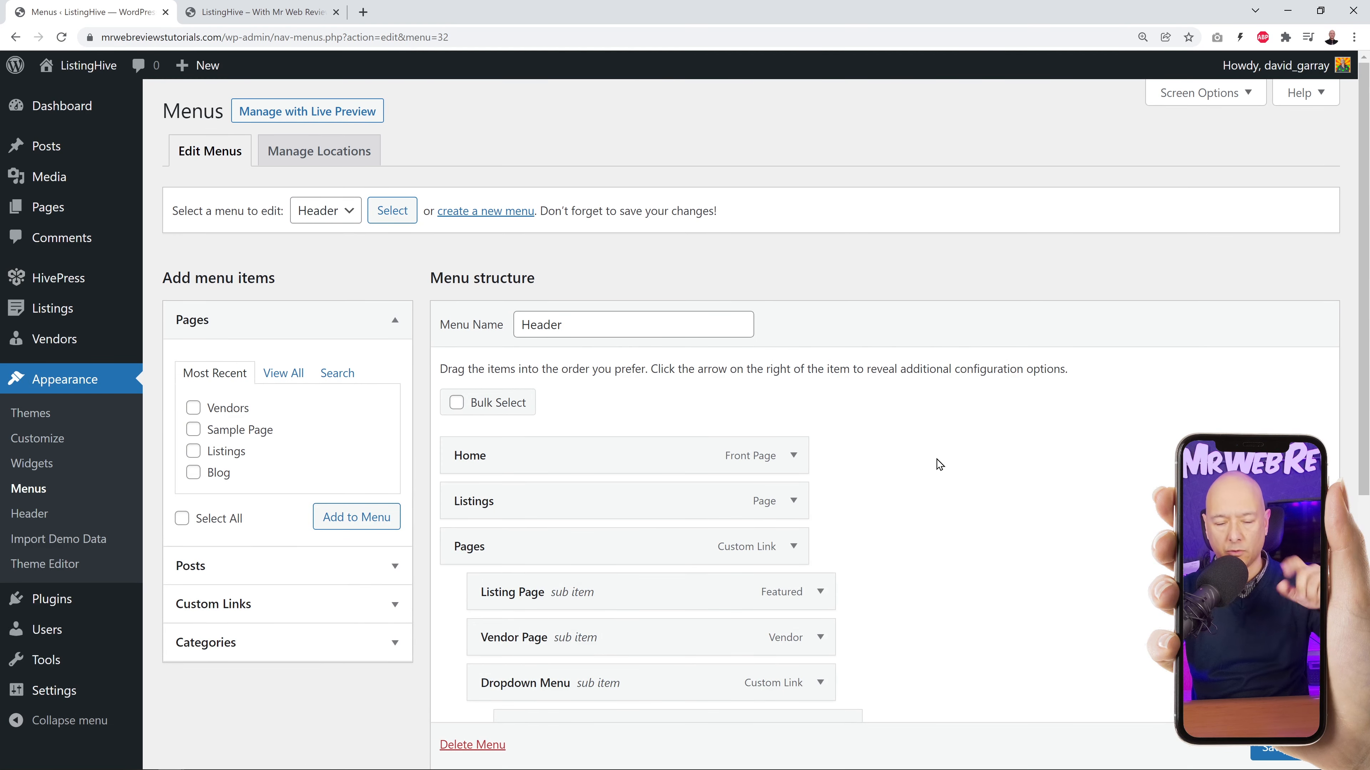
Assign the Header menu to the Header display location and save the menu.
scroll(940, 465, down, 1)
scroll(939, 465, down, 5)
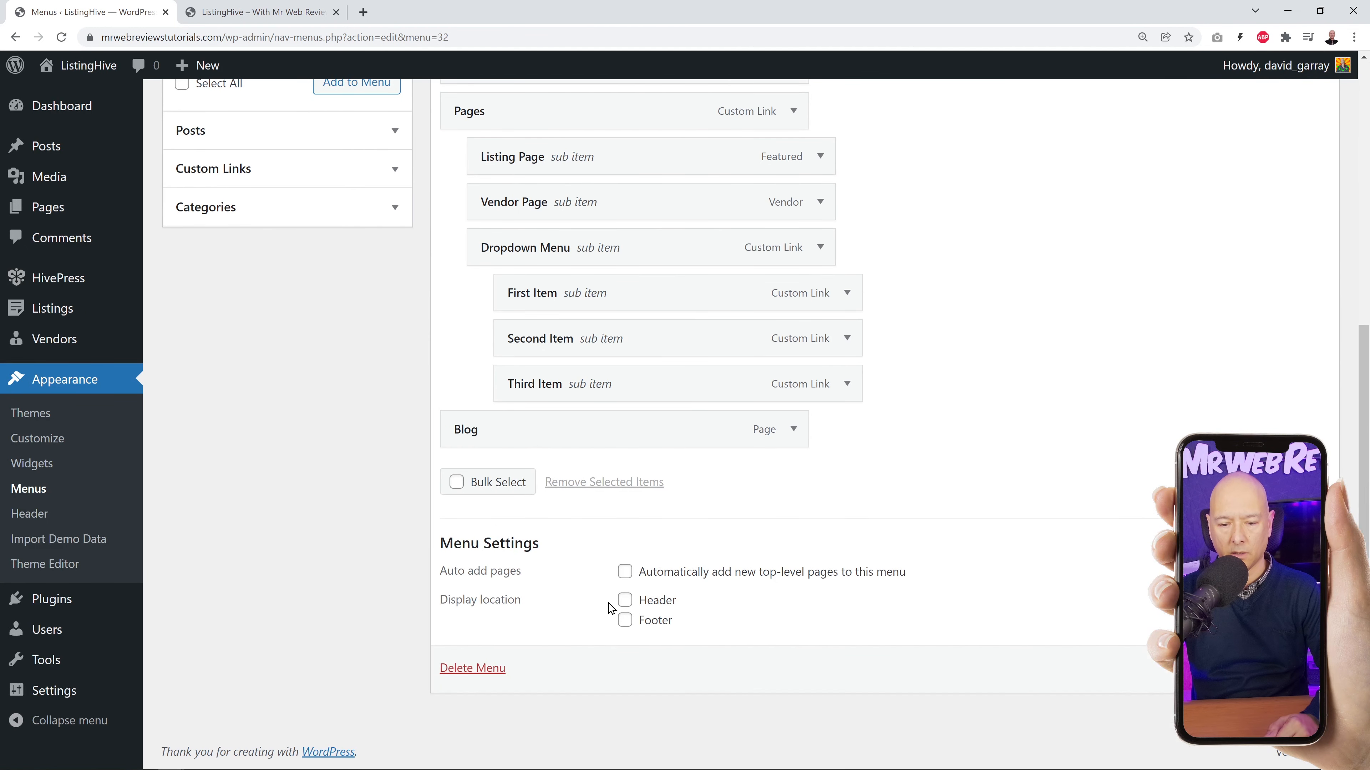
click(626, 601)
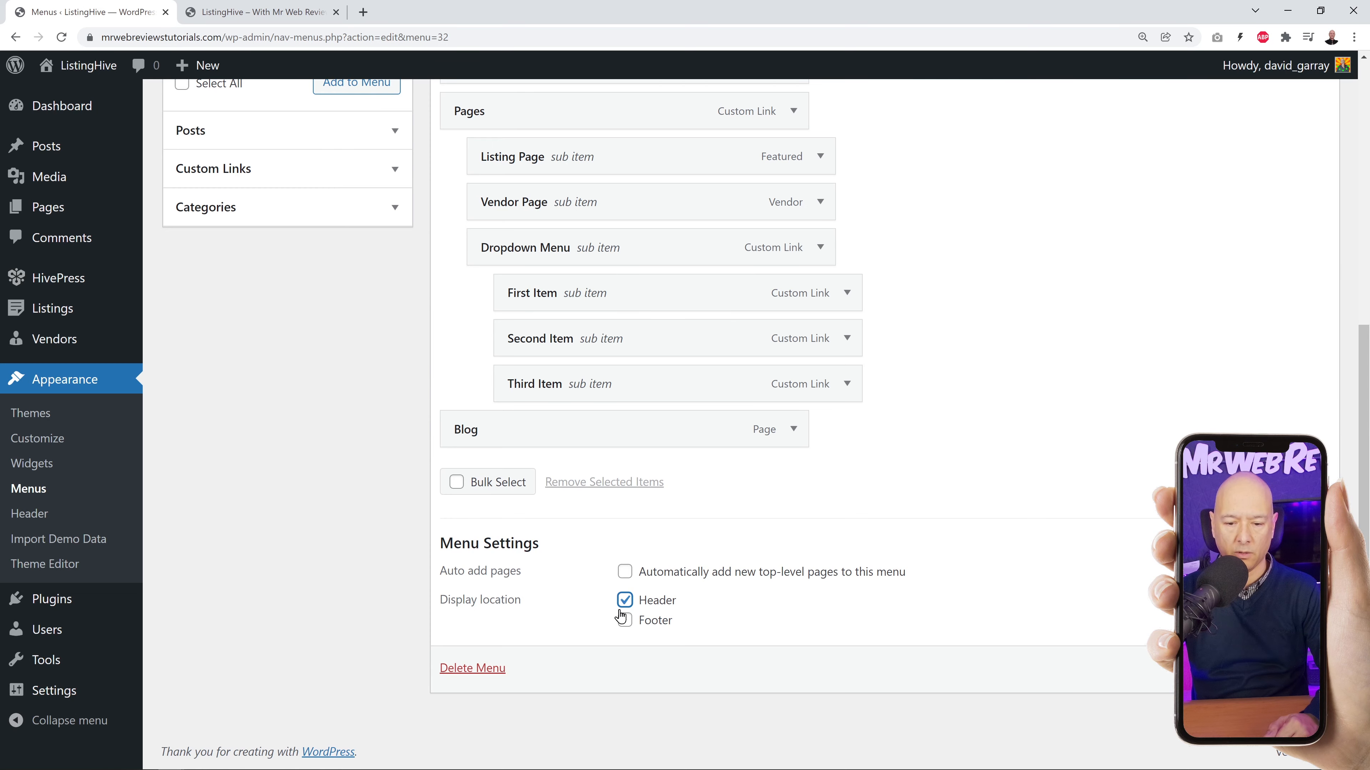
click(1289, 668)
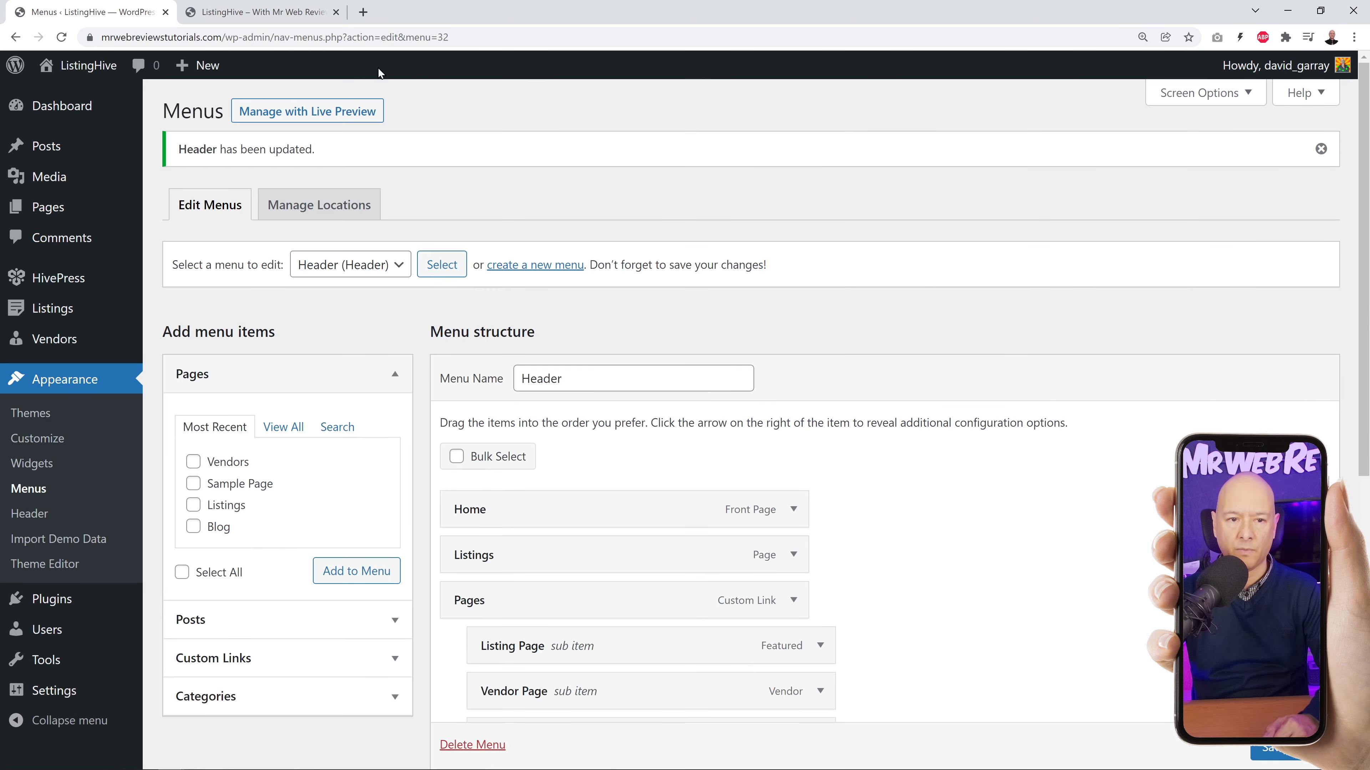
Reload the live home page and compare its header navigation with the item structure of the Header menu.
click(258, 15)
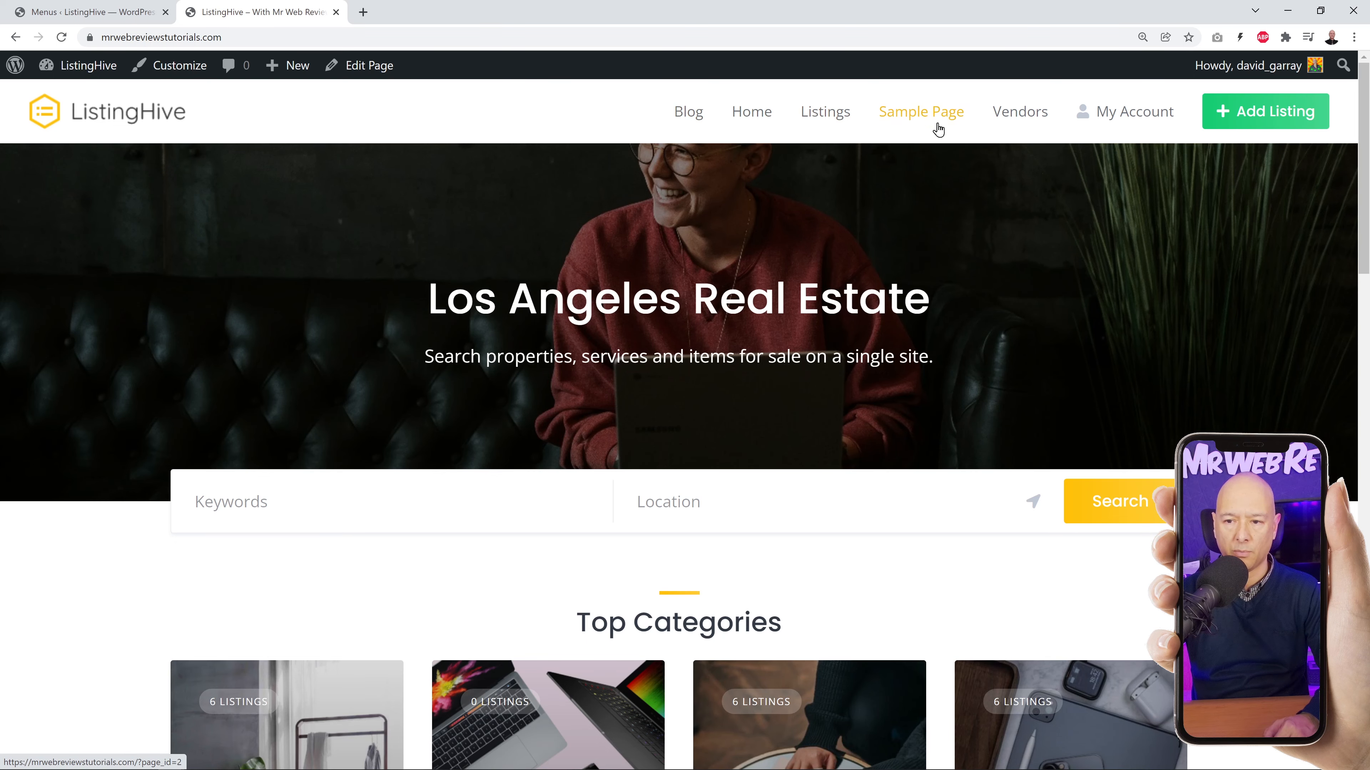
click(82, 59)
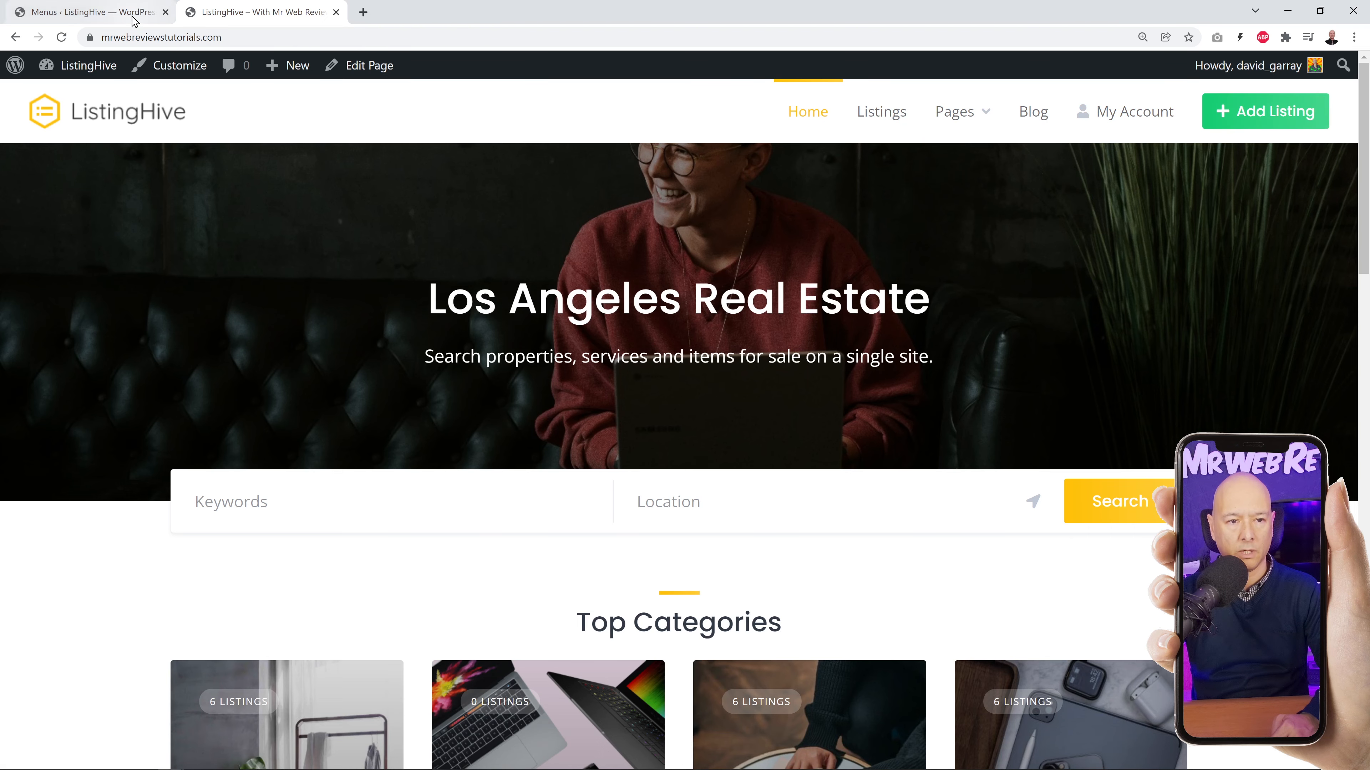
click(89, 12)
scroll(976, 551, down, 5)
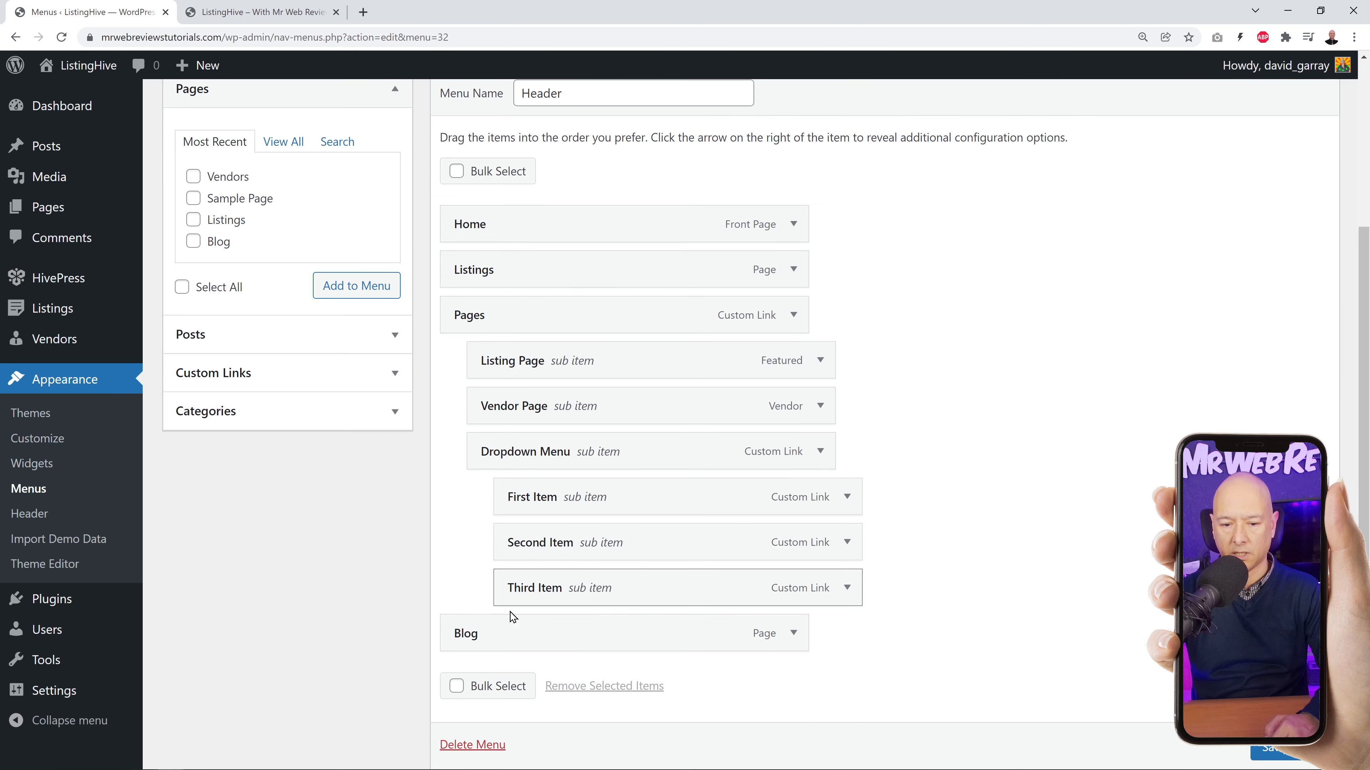
click(259, 12)
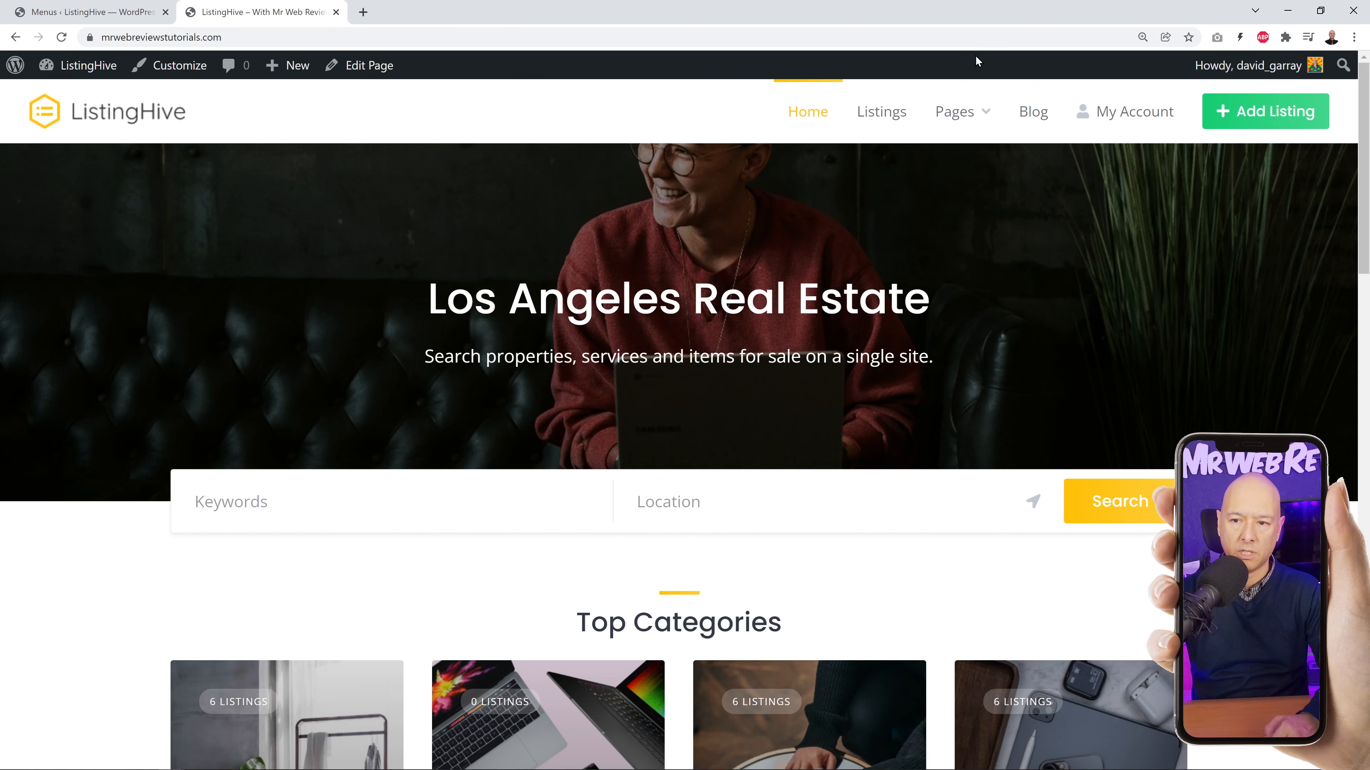
click(134, 11)
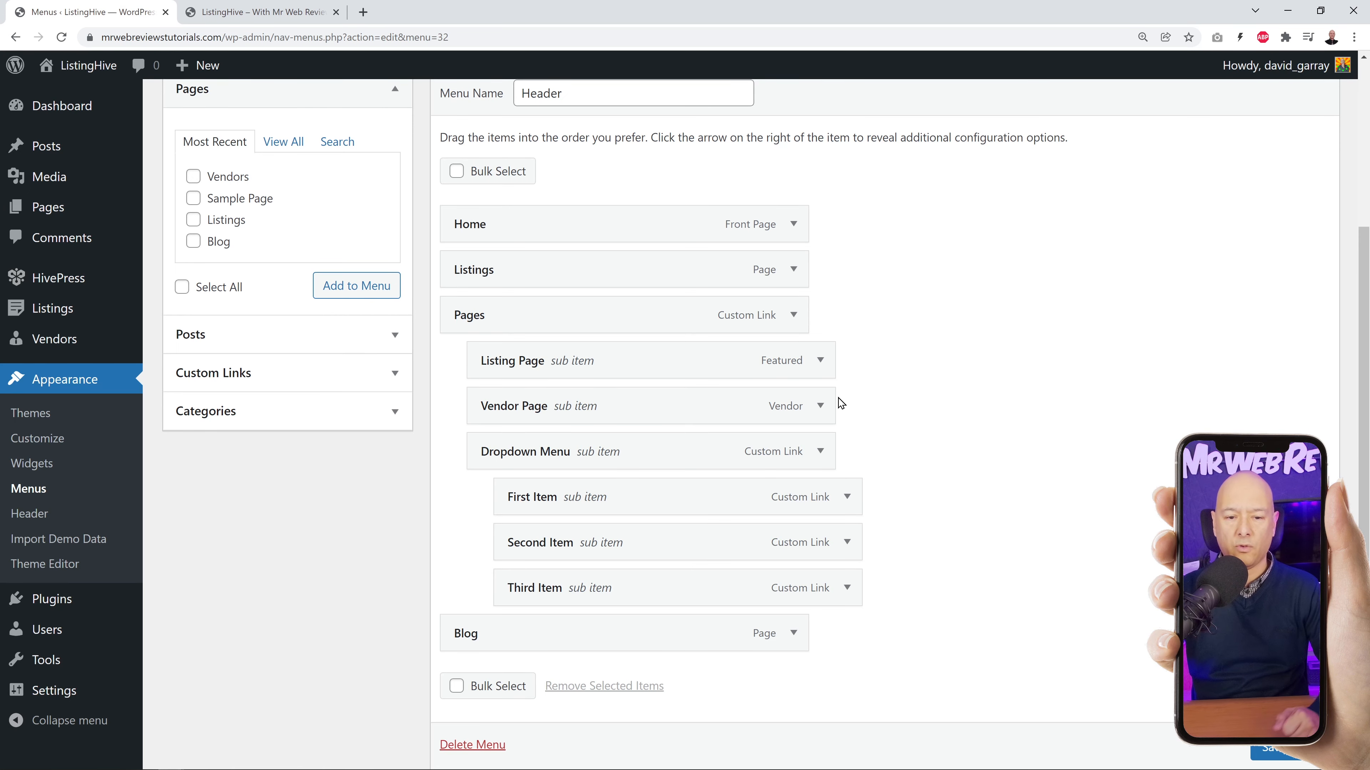
Bulk-remove the Pages item with all its sub items and the Blog item from the Header menu.
click(456, 171)
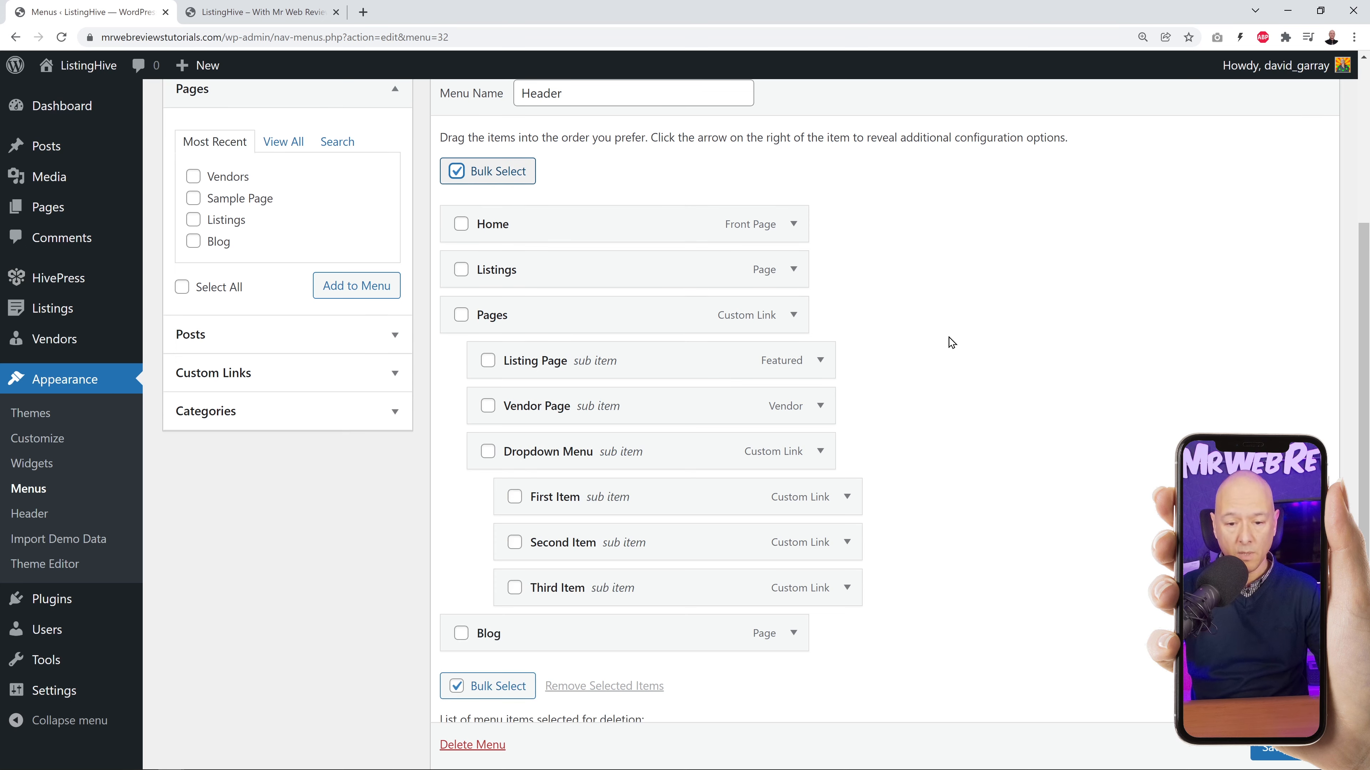
click(515, 587)
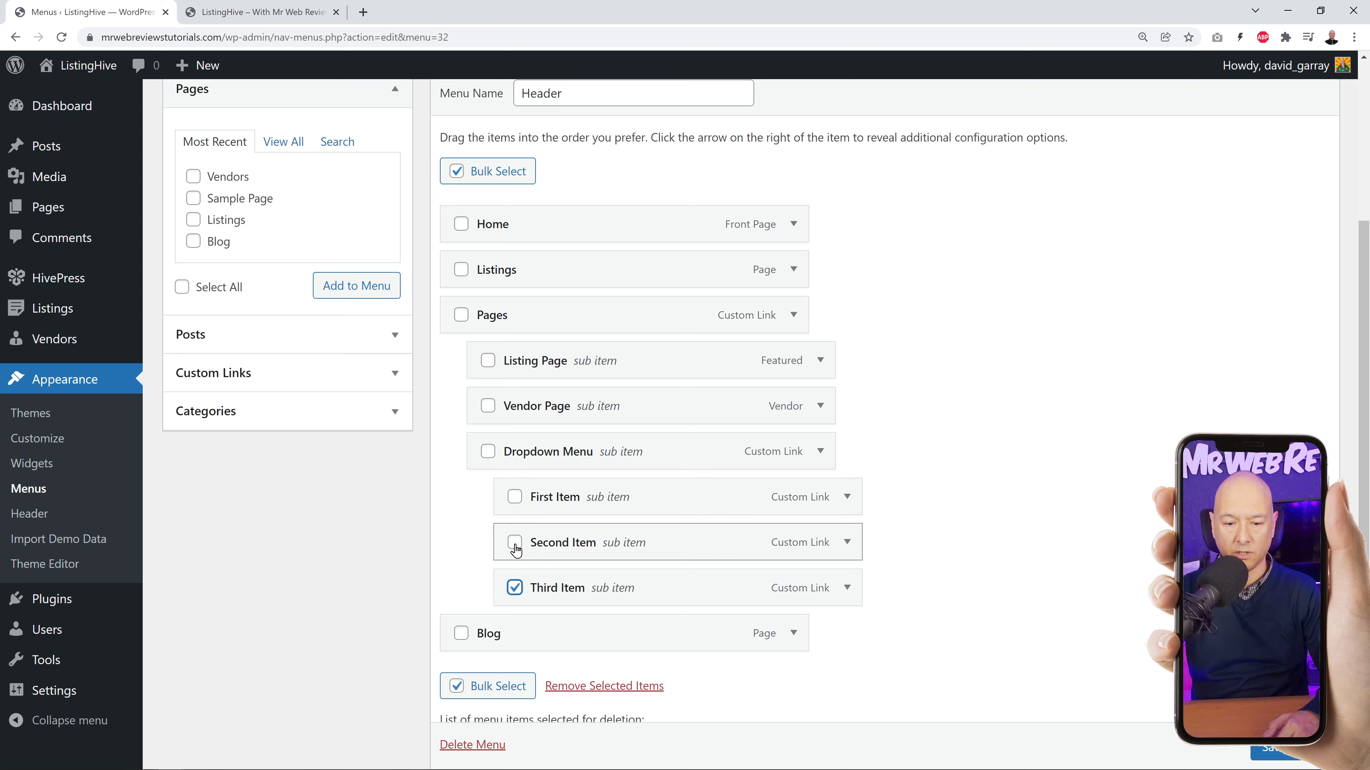
click(515, 545)
click(514, 497)
click(487, 451)
click(488, 406)
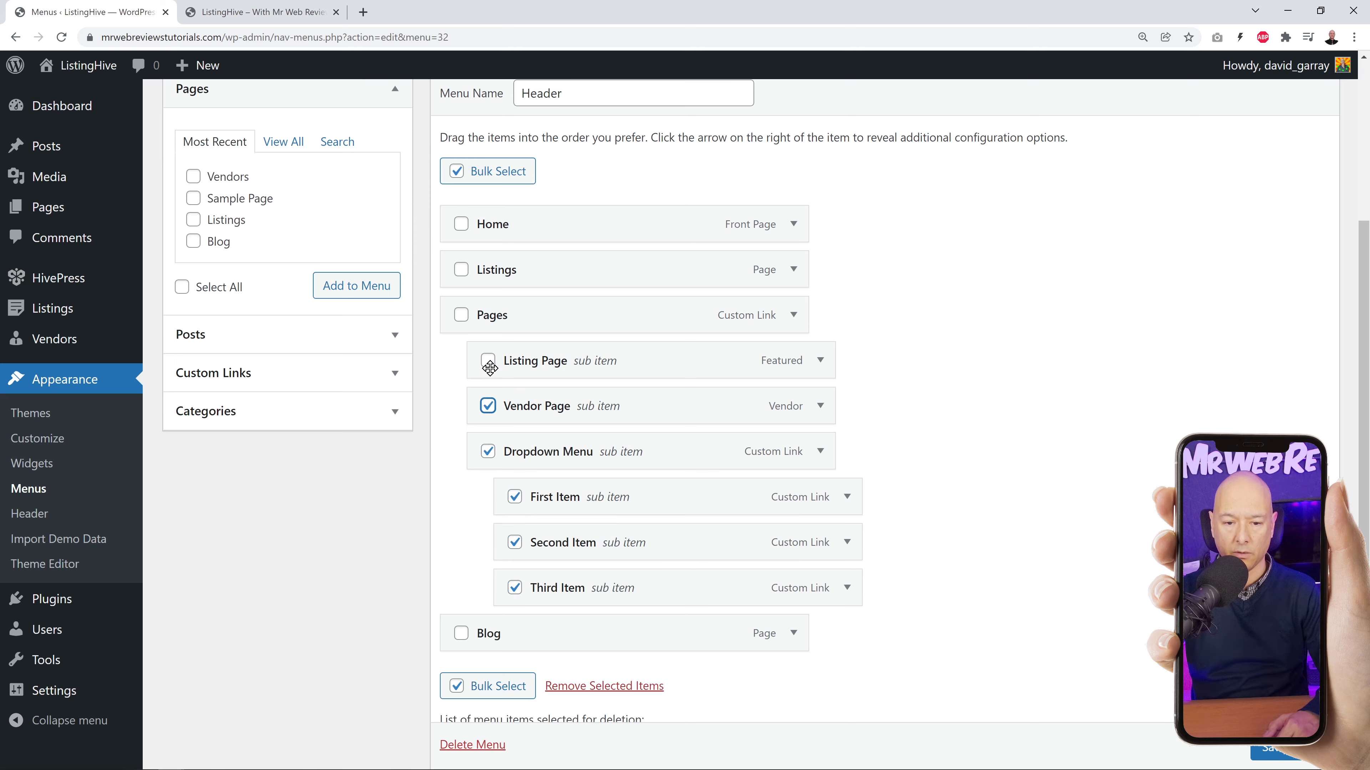
click(488, 361)
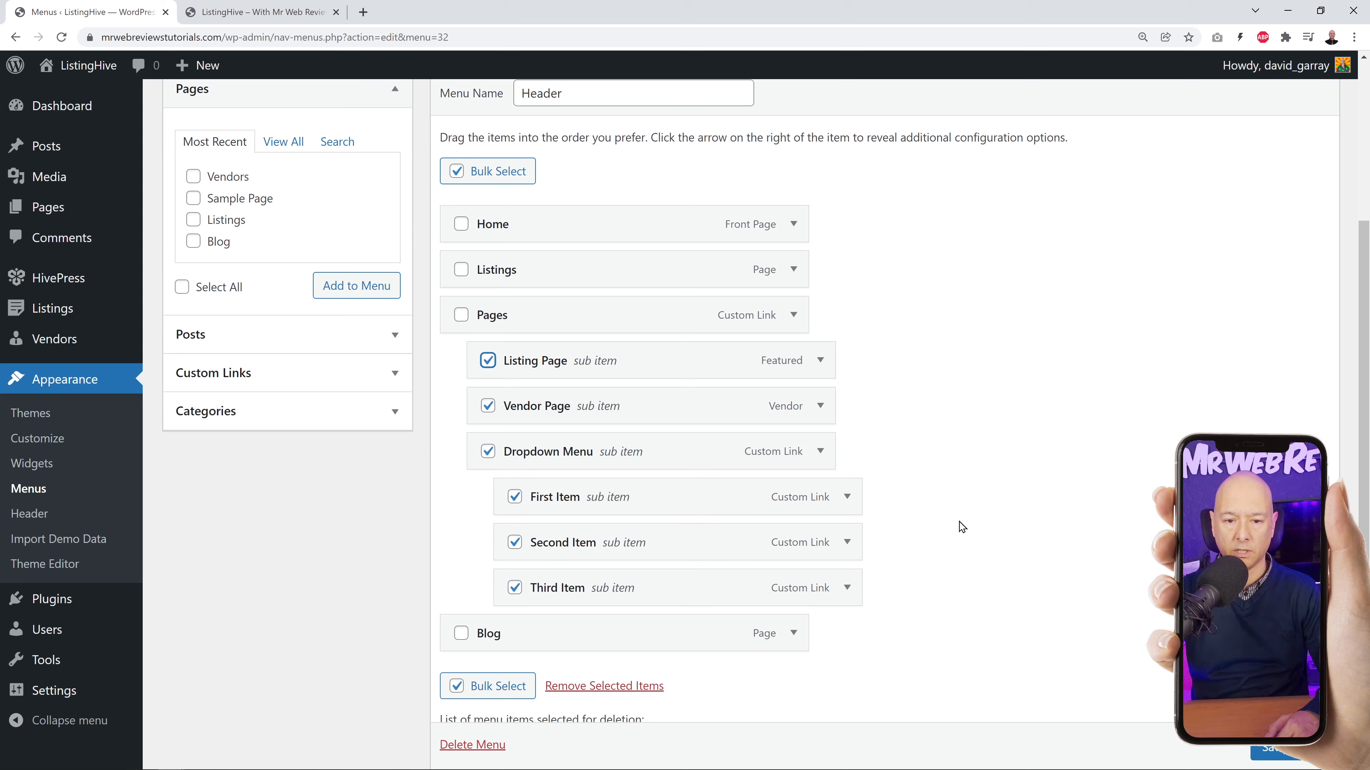
click(461, 315)
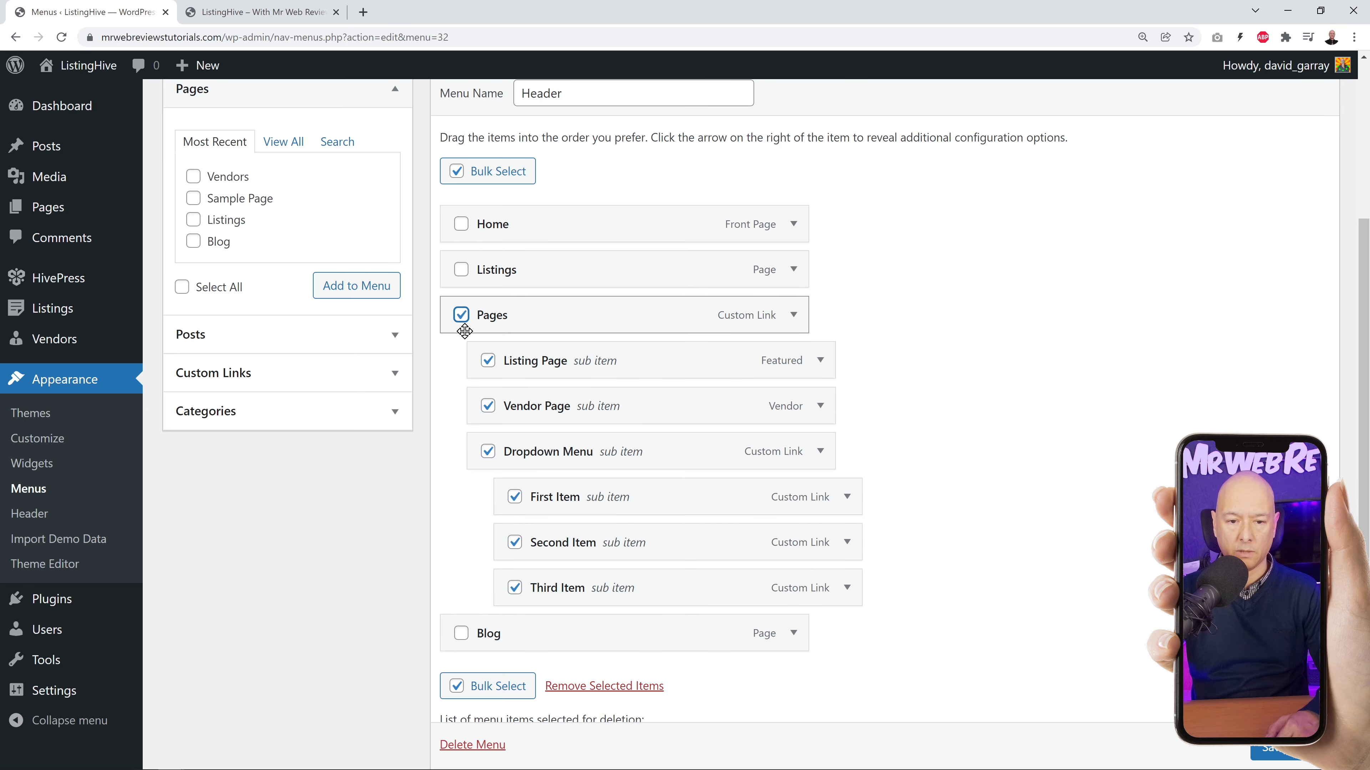
click(461, 634)
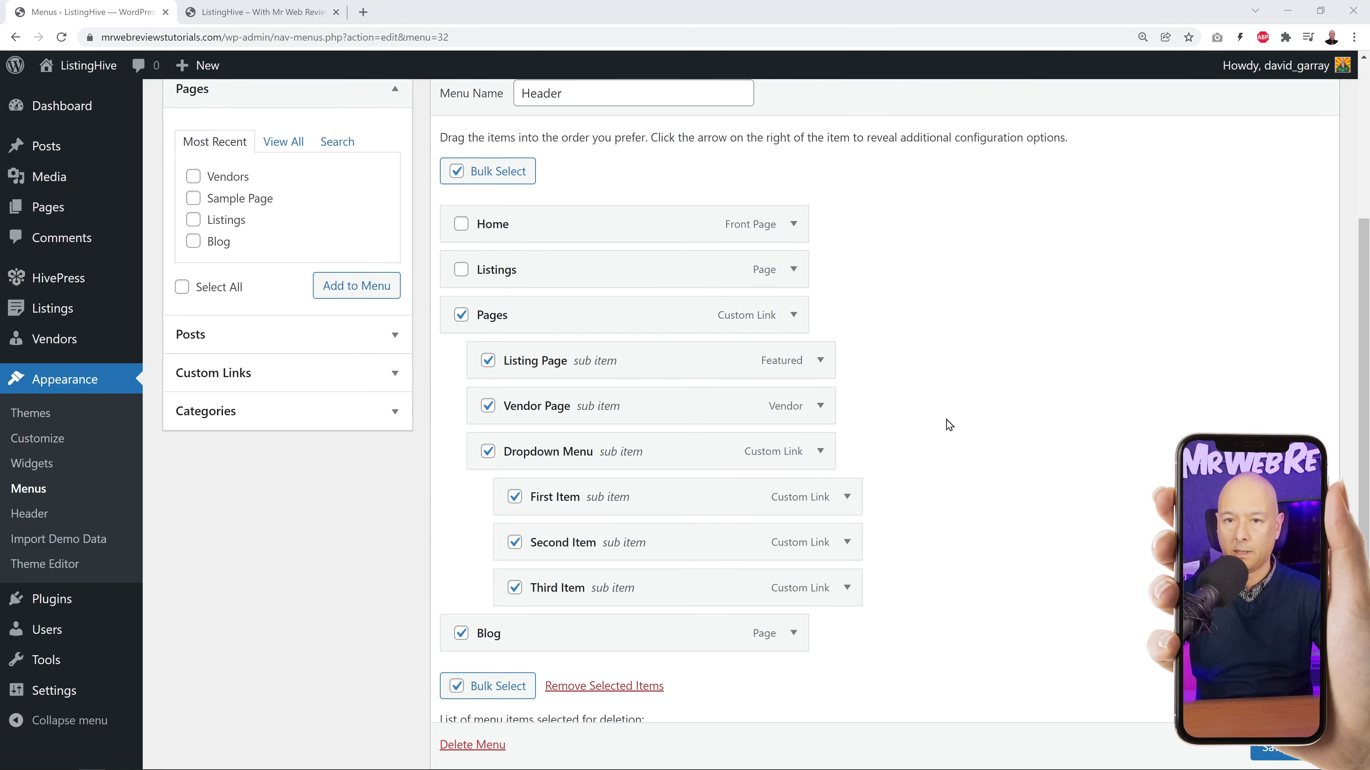
scroll(950, 425, down, 3)
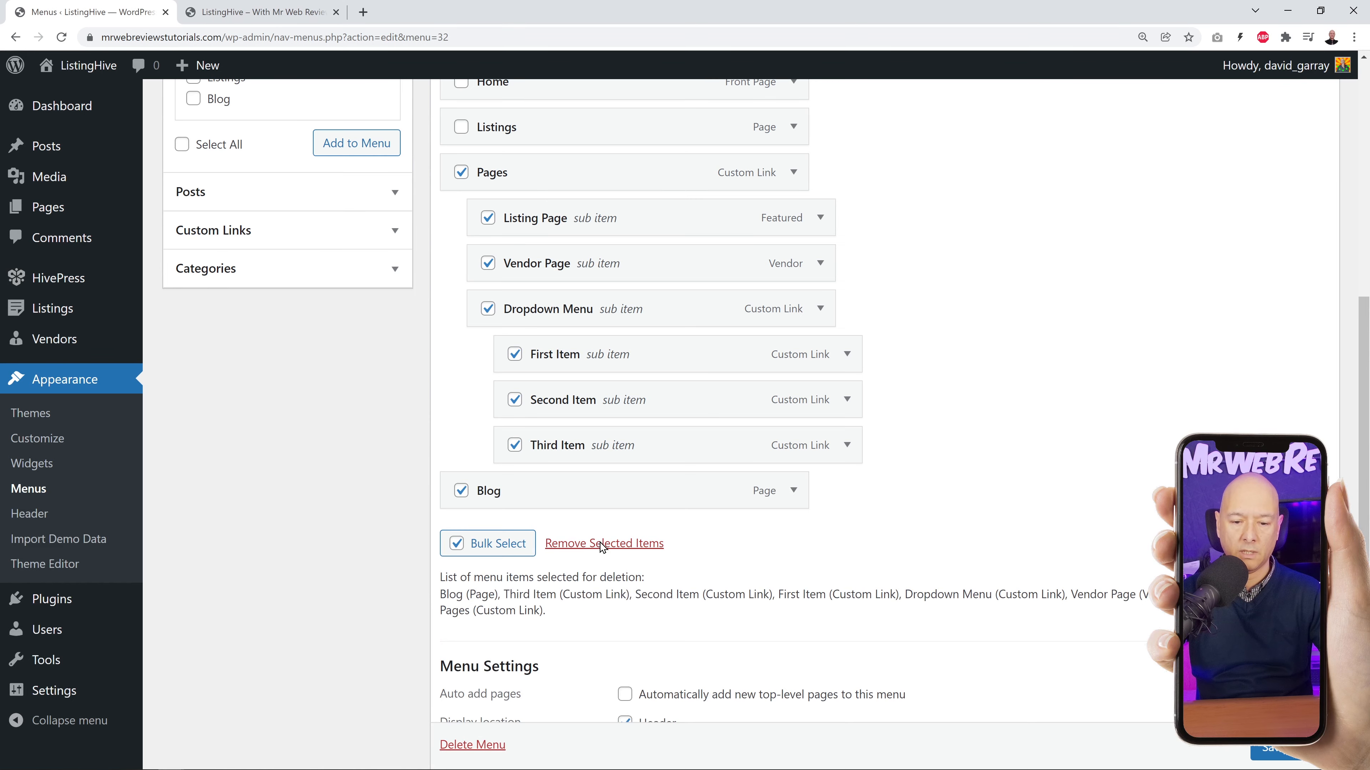
click(600, 545)
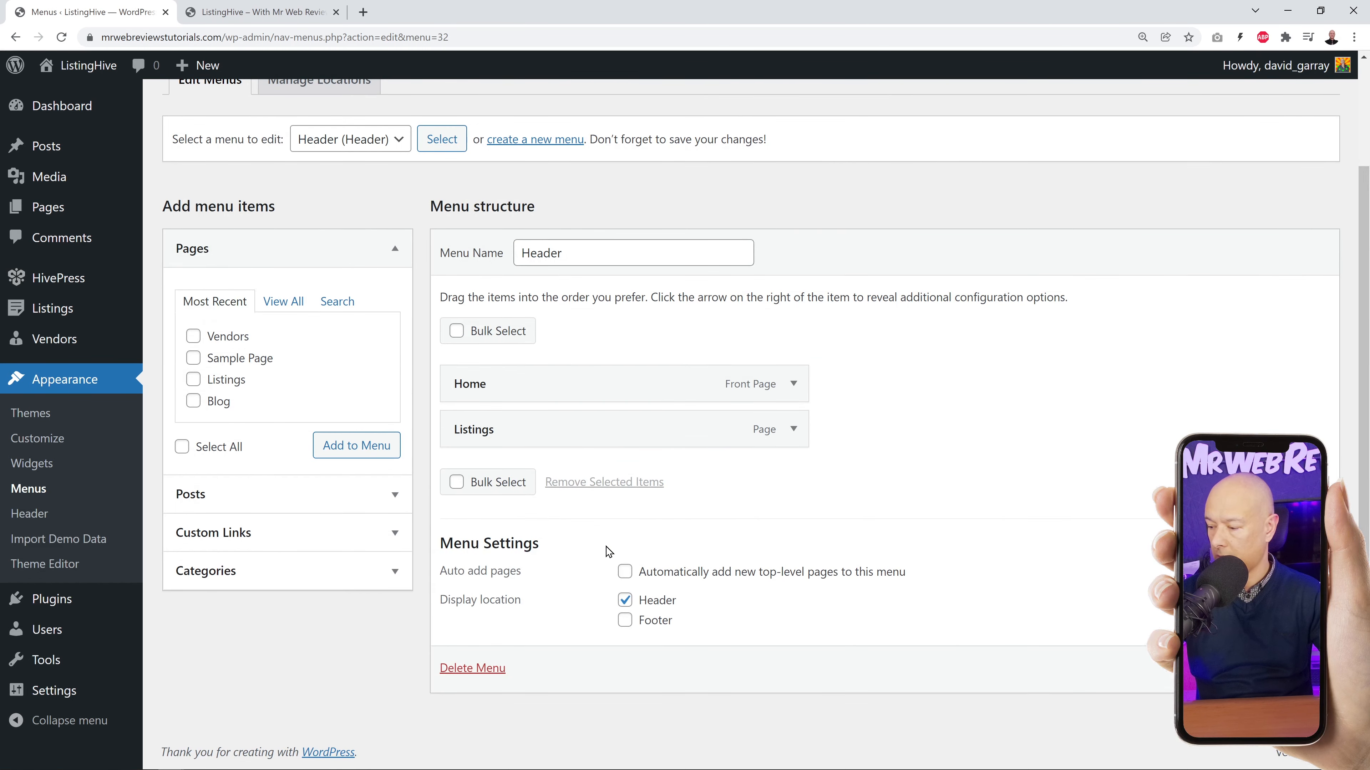
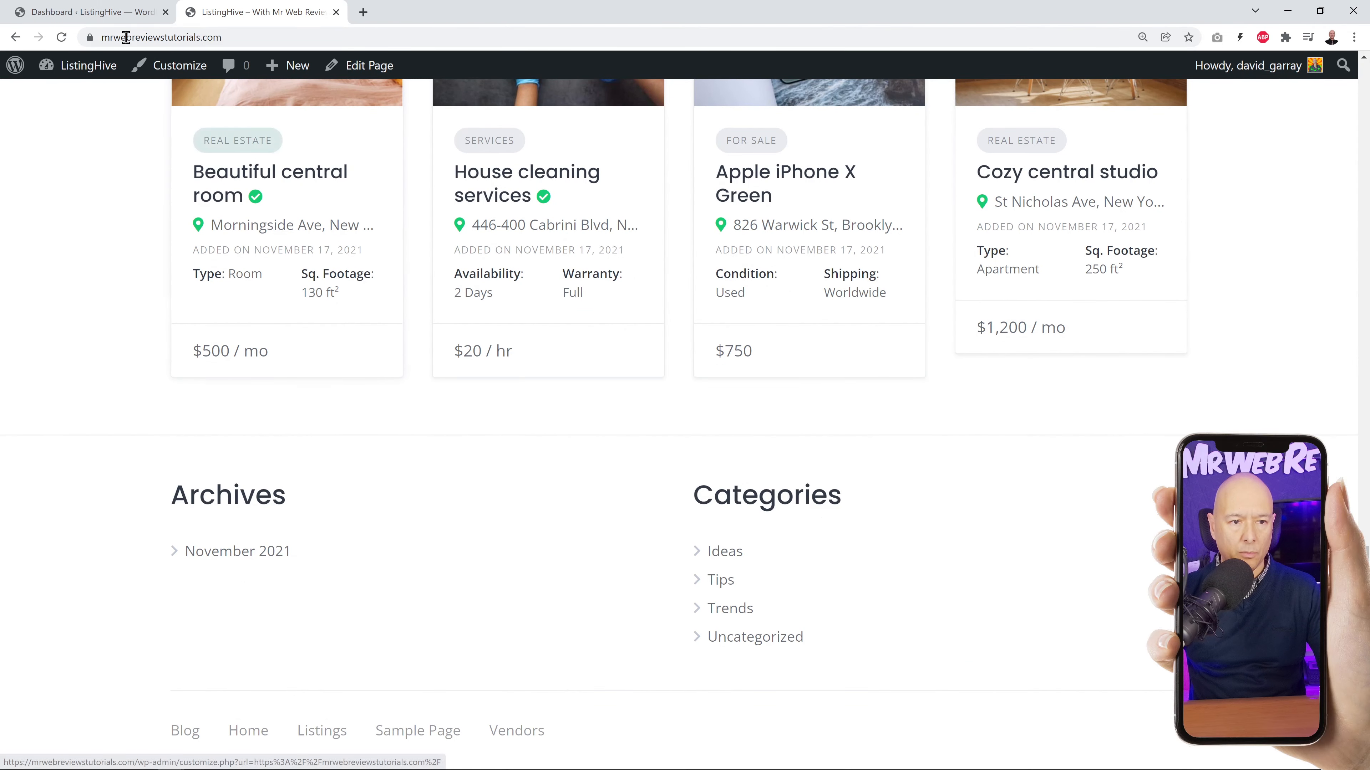
Open the Widgets settings, expand the Site (footer) area, and compare its blocks with the home page footer.
click(113, 13)
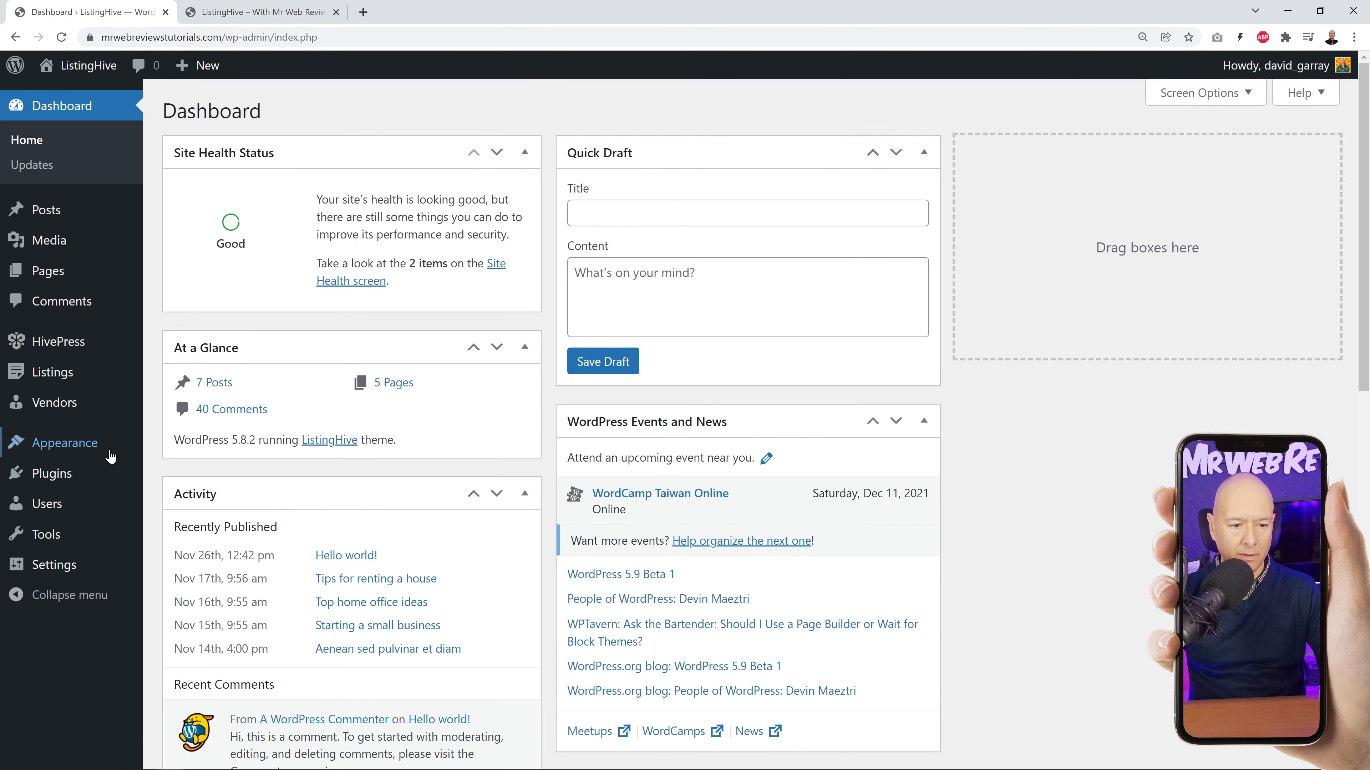
mouse_move(81, 449)
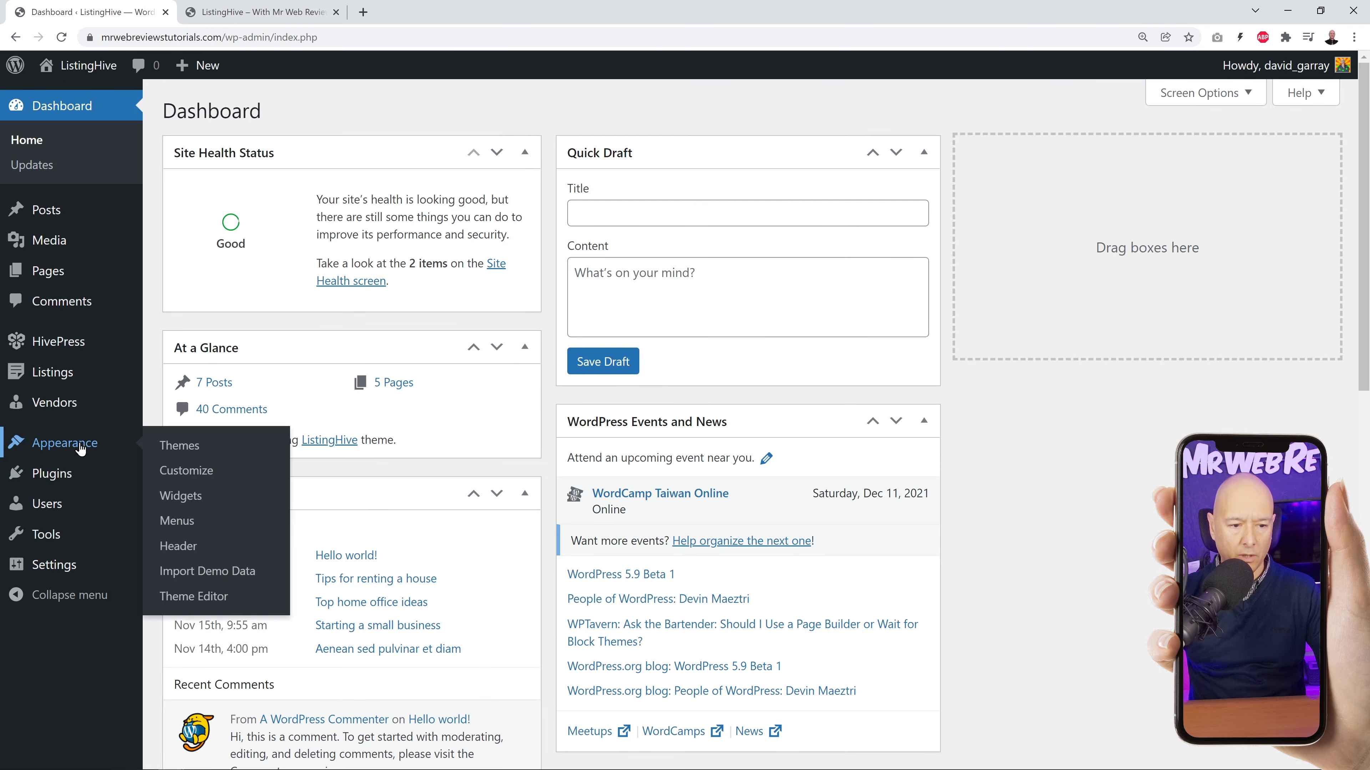
click(191, 501)
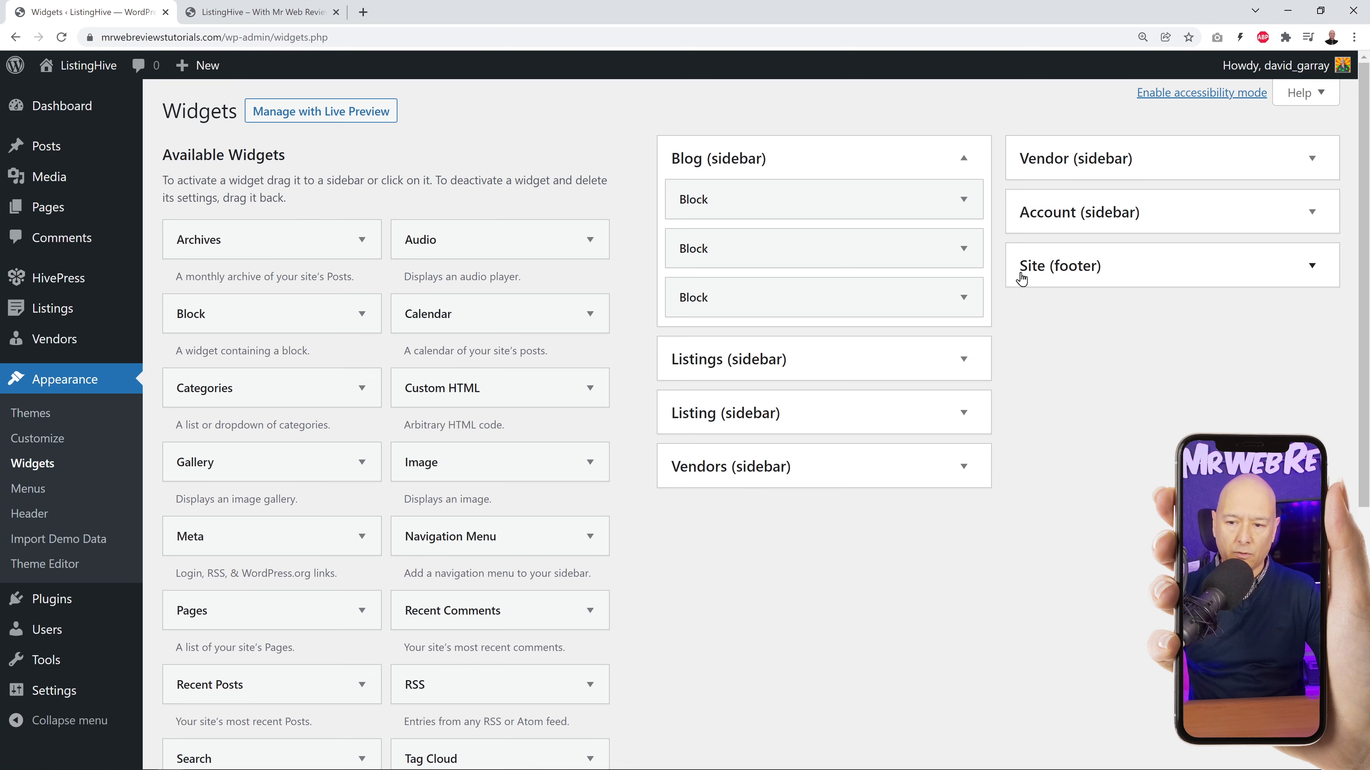
click(1313, 266)
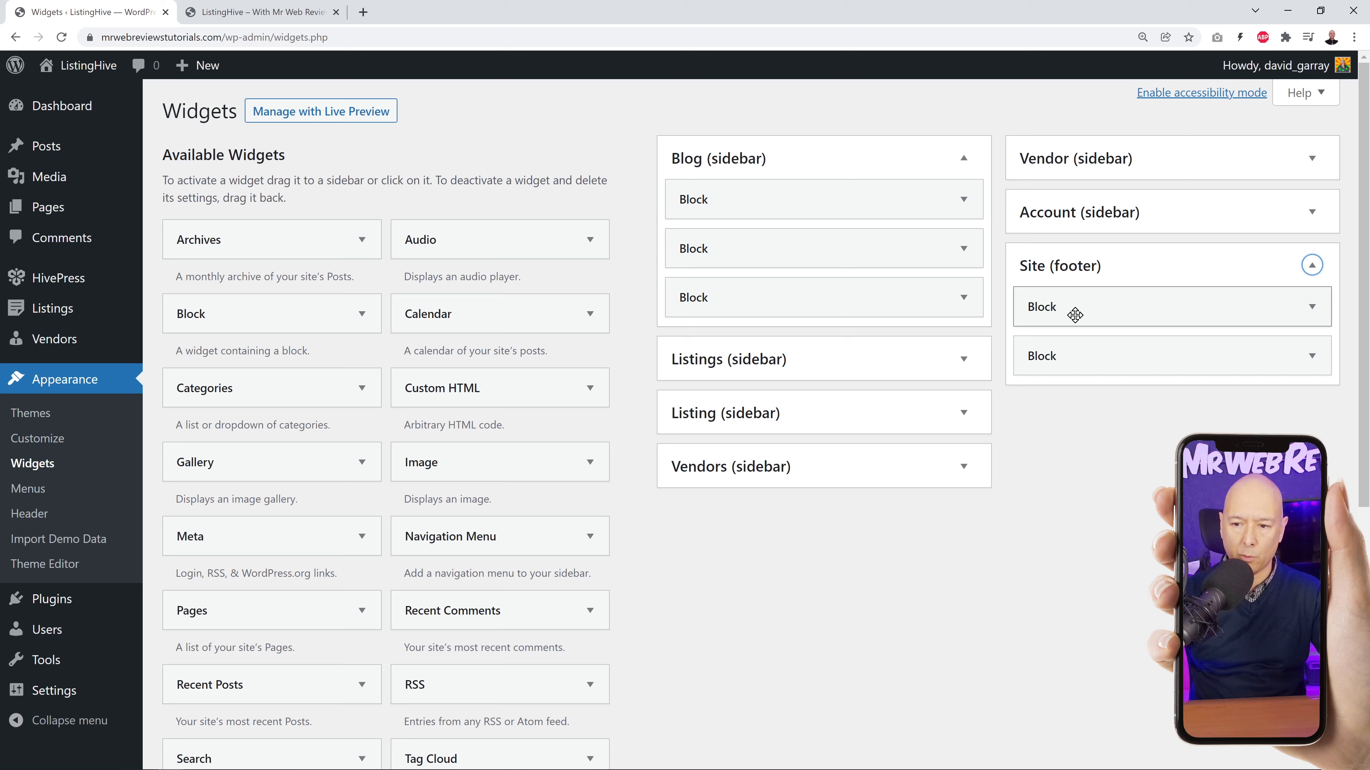
click(237, 11)
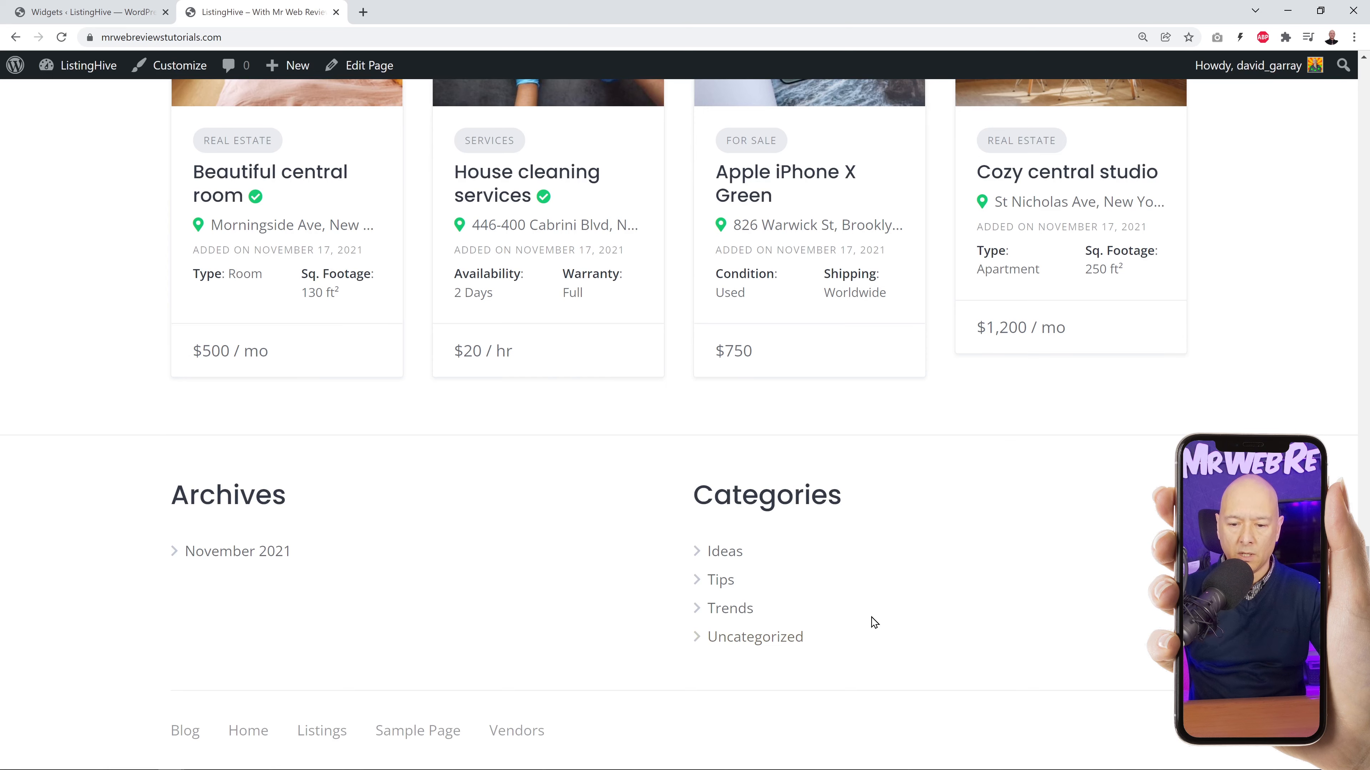
click(92, 12)
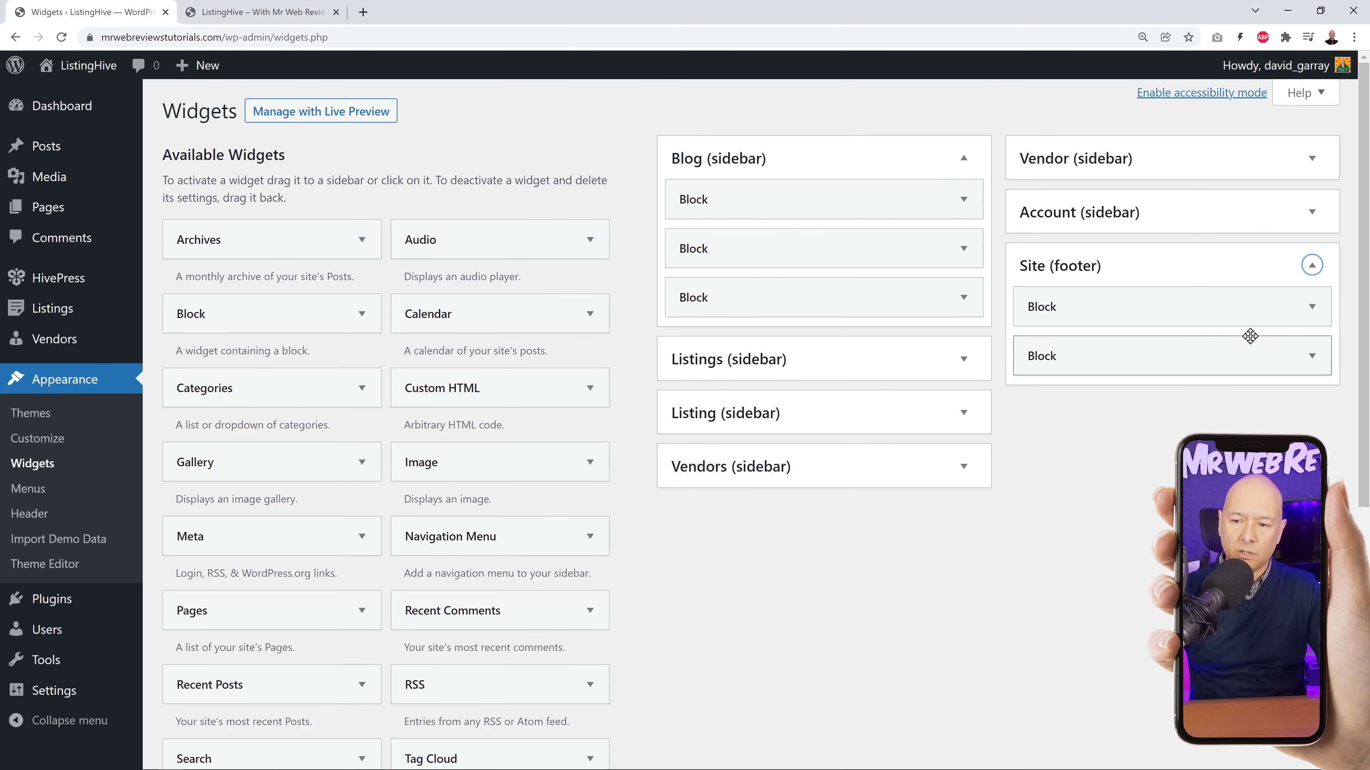
Examine the block HTML of the Archives and Categories widgets in the Site (footer) area.
click(1314, 317)
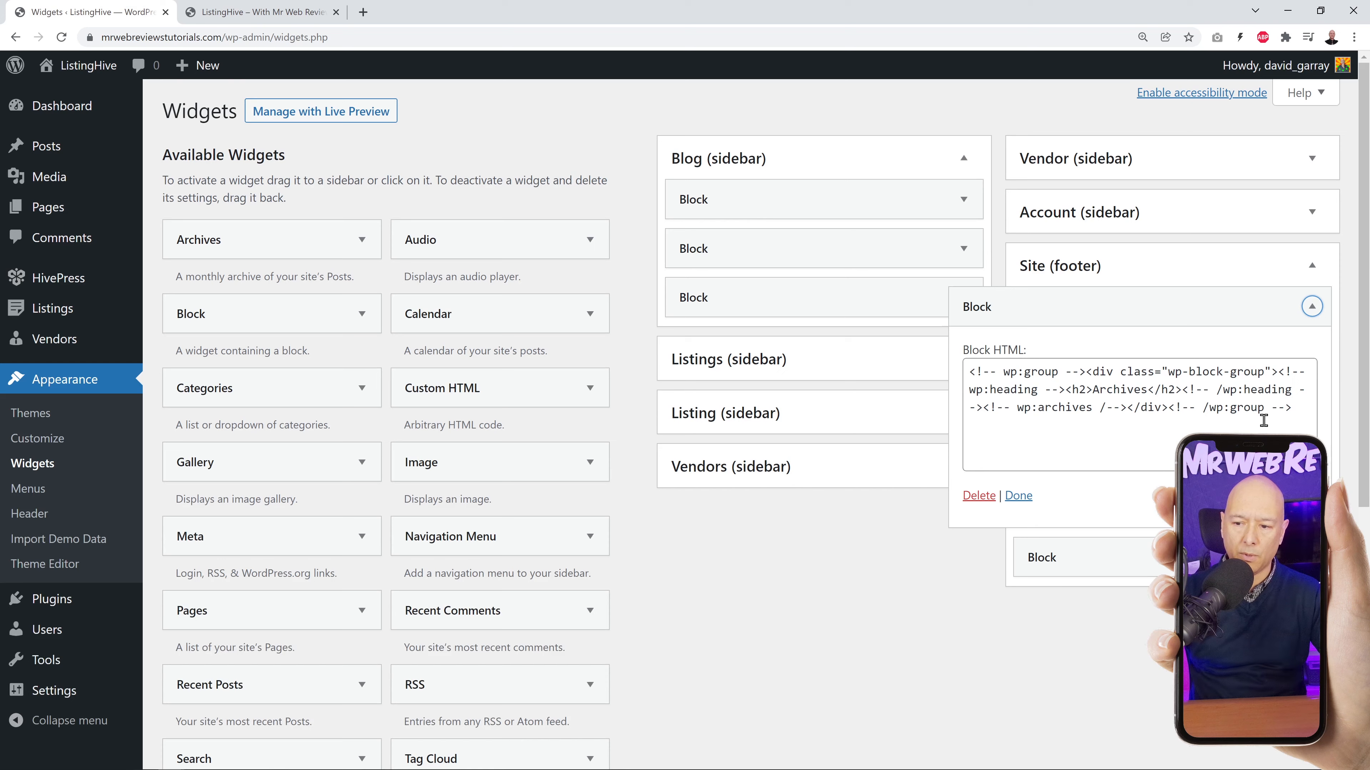
drag(972, 376, 1240, 423)
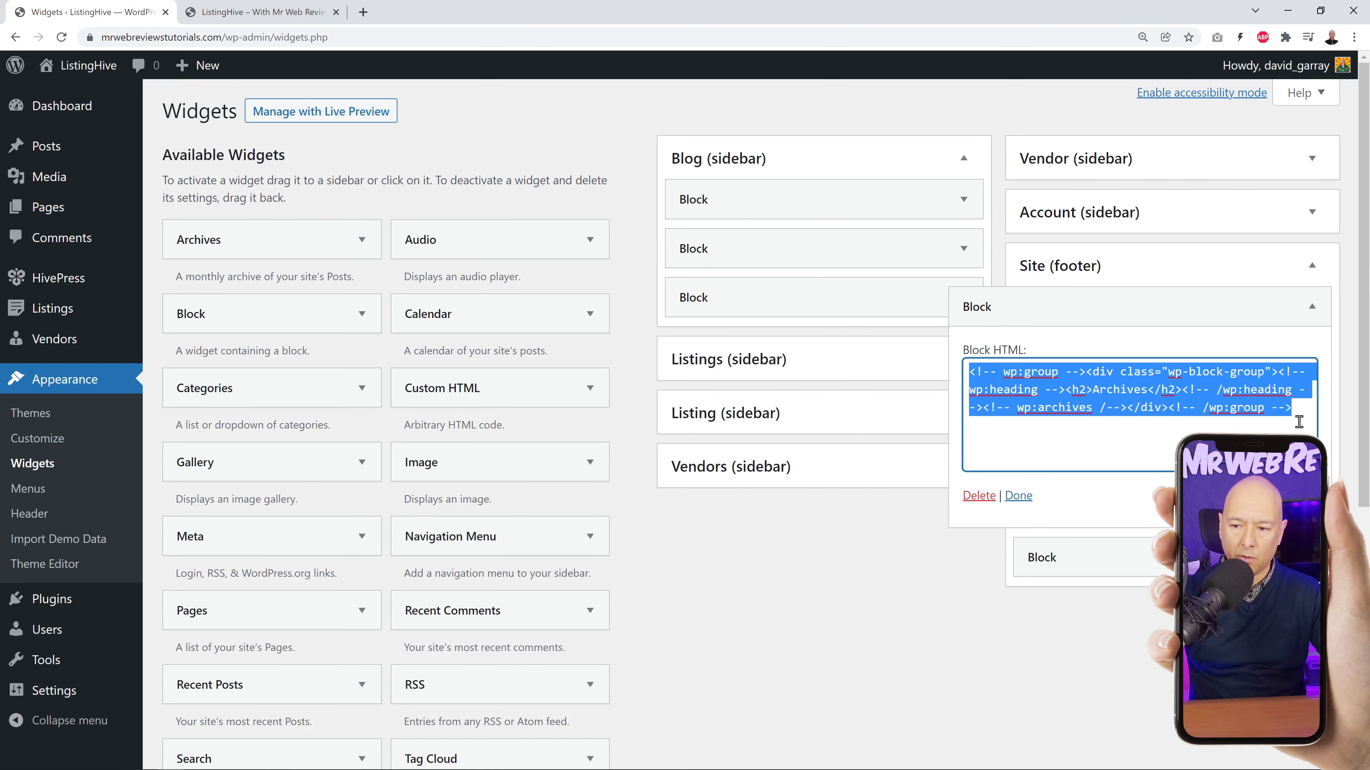
click(1240, 423)
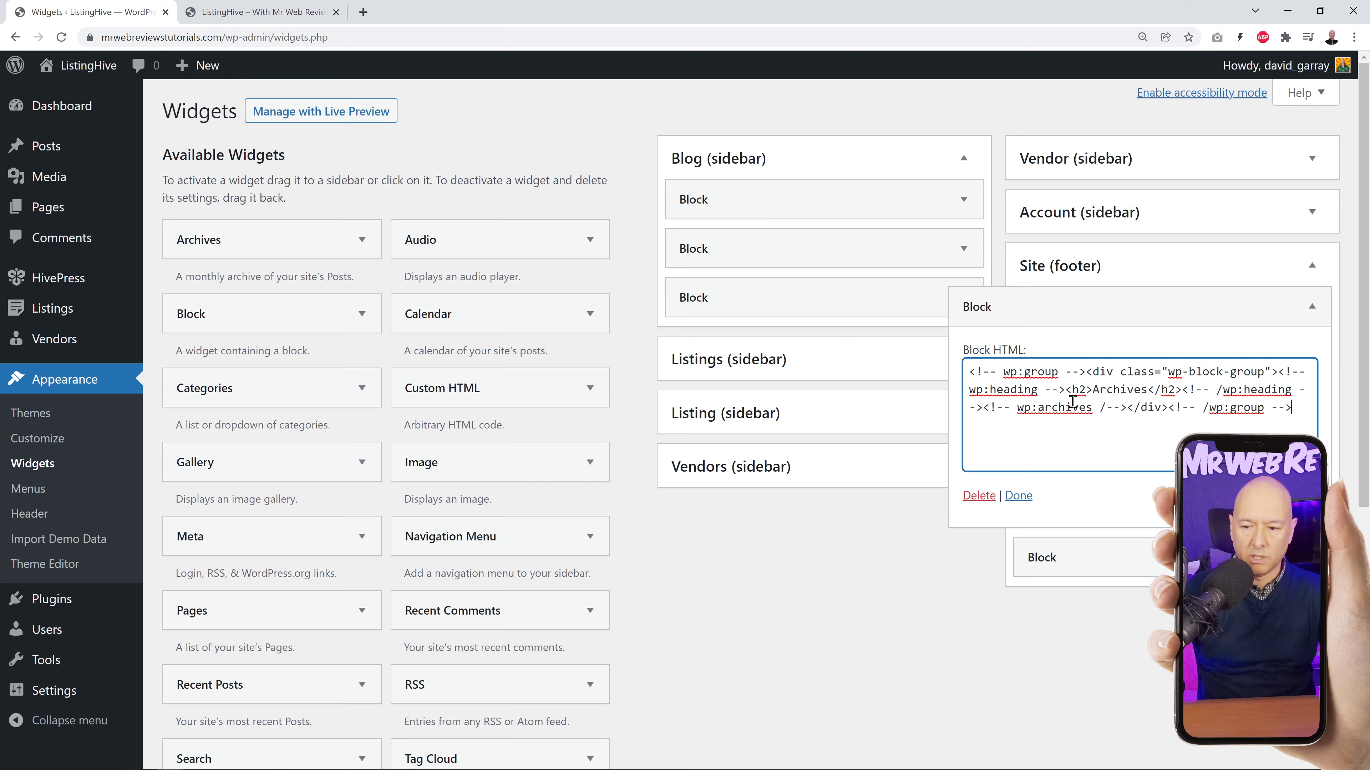
click(1140, 410)
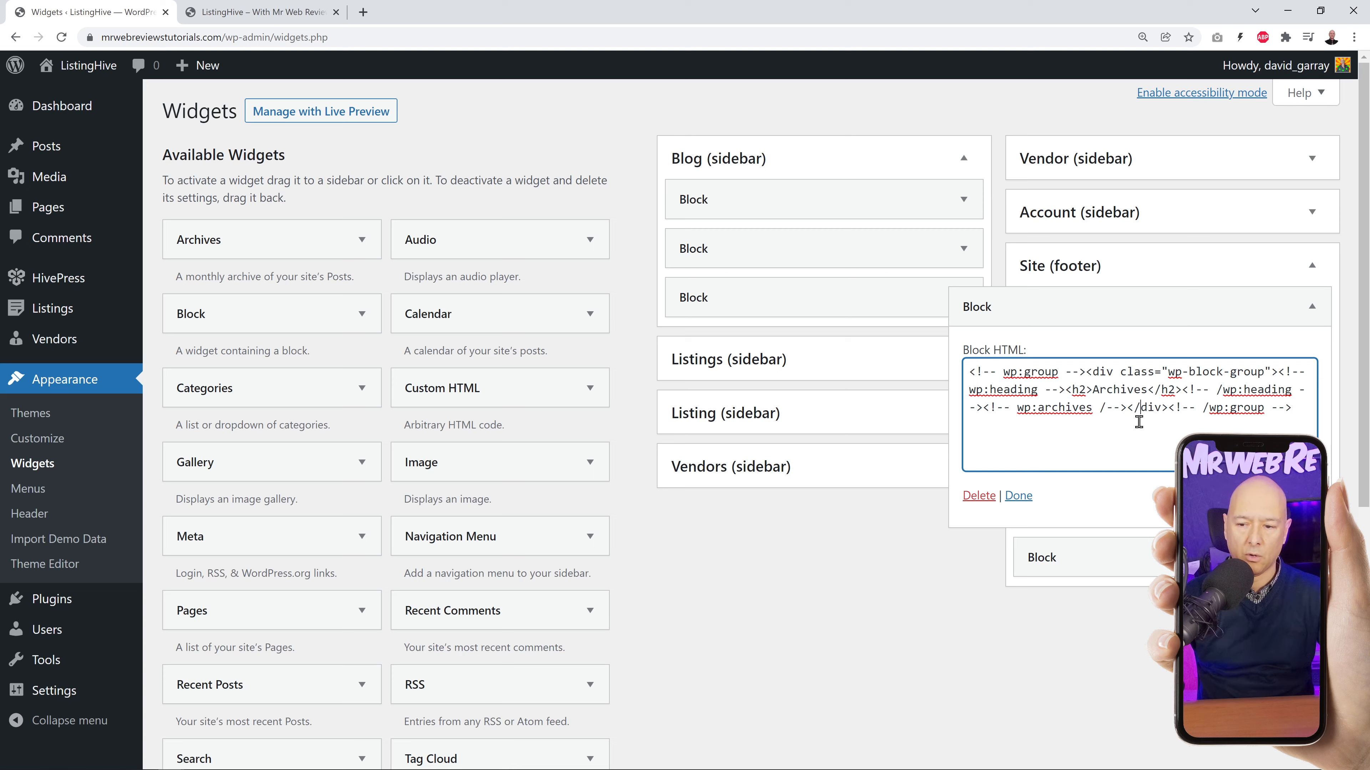
click(1309, 312)
click(1312, 355)
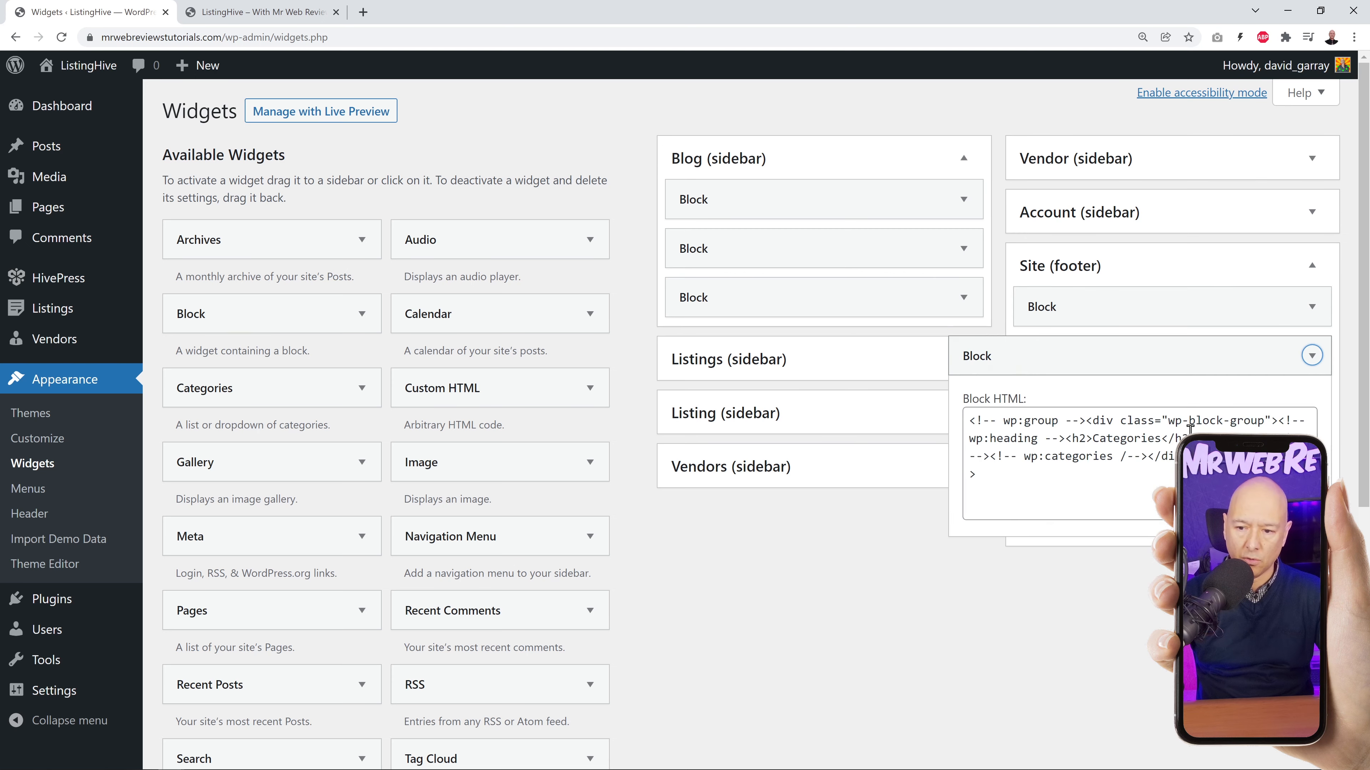
click(1011, 493)
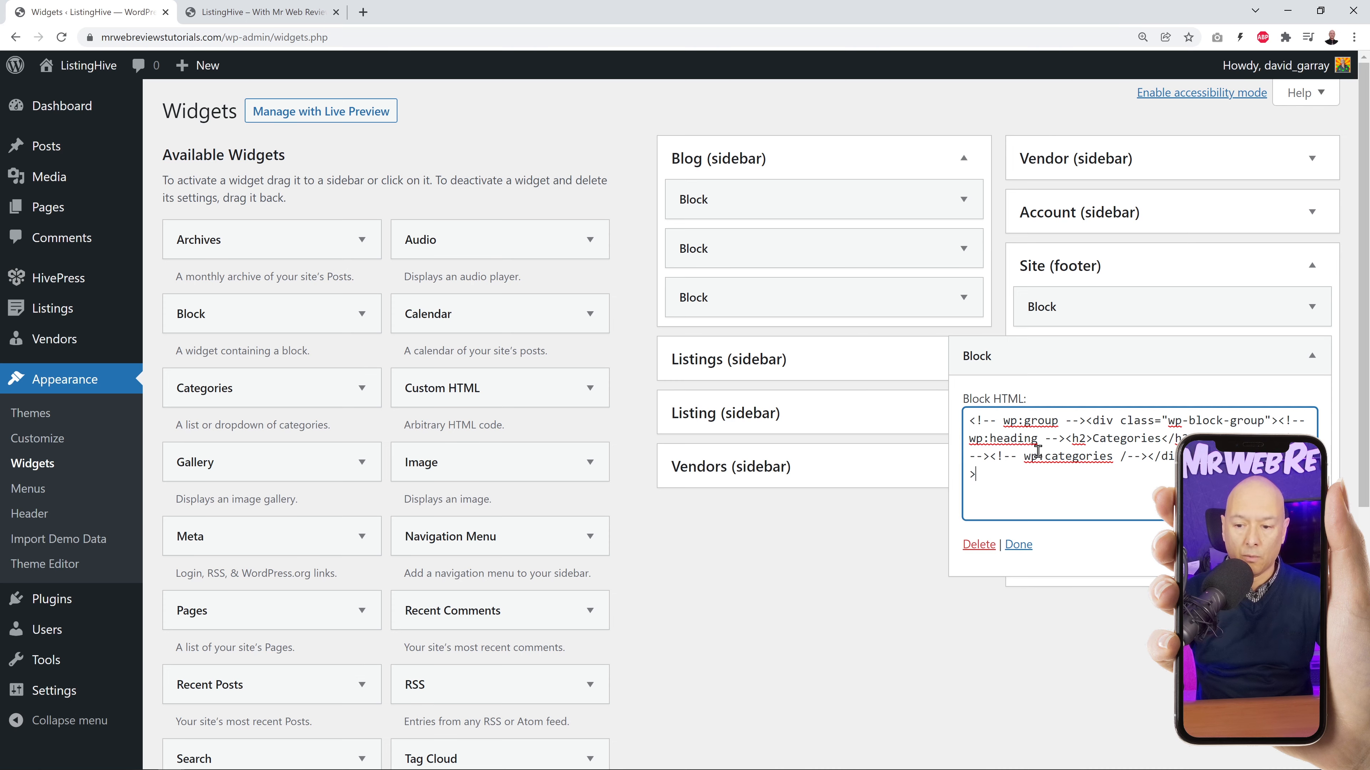
Collapse the Categories block in the Site (footer) area and compare the widgets with the live home page footer.
click(1315, 360)
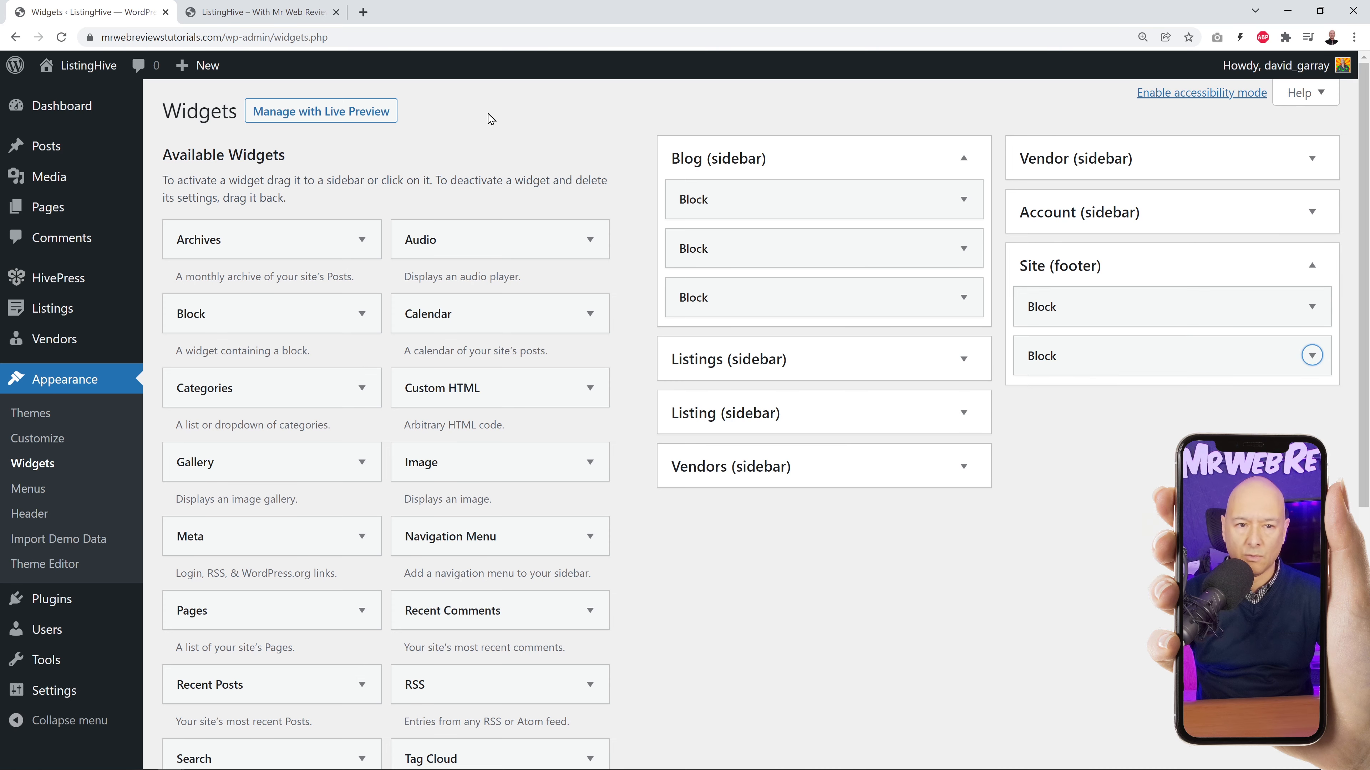
click(258, 12)
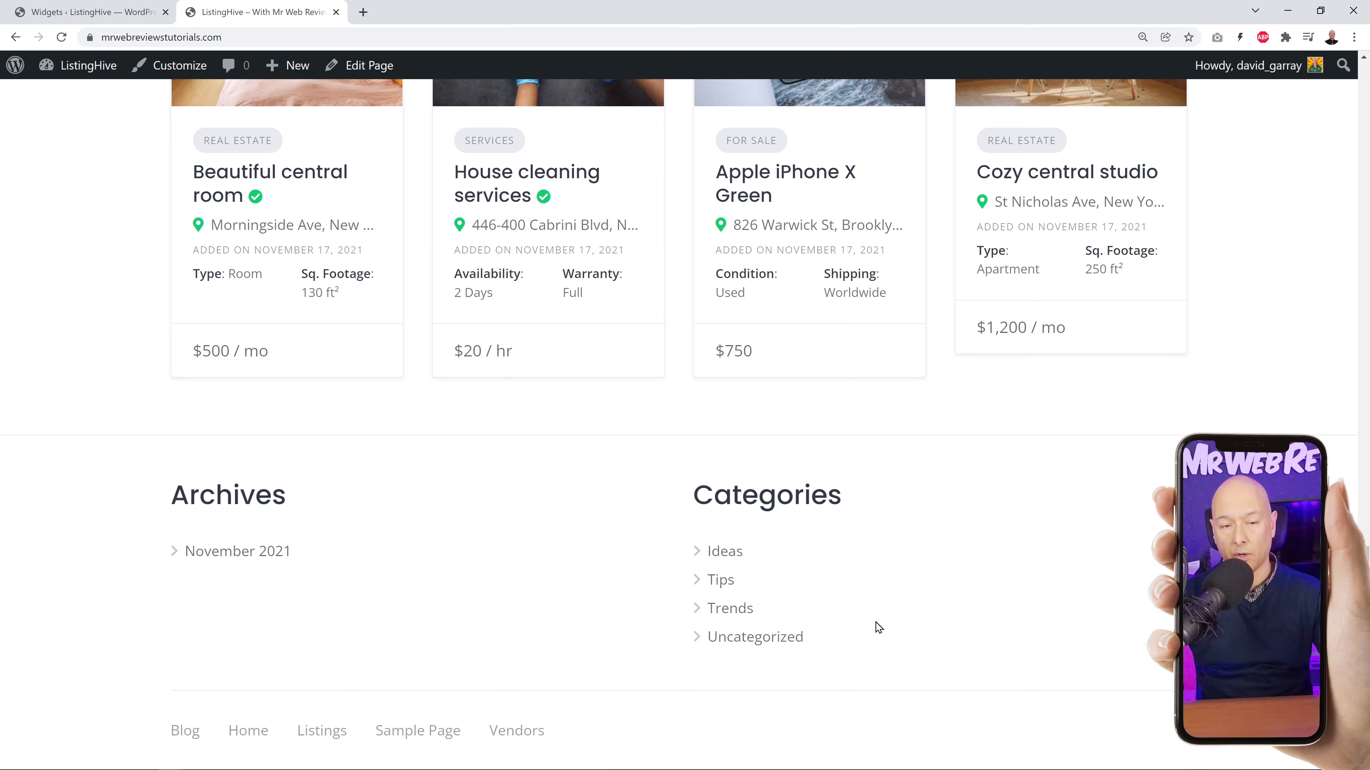
click(123, 21)
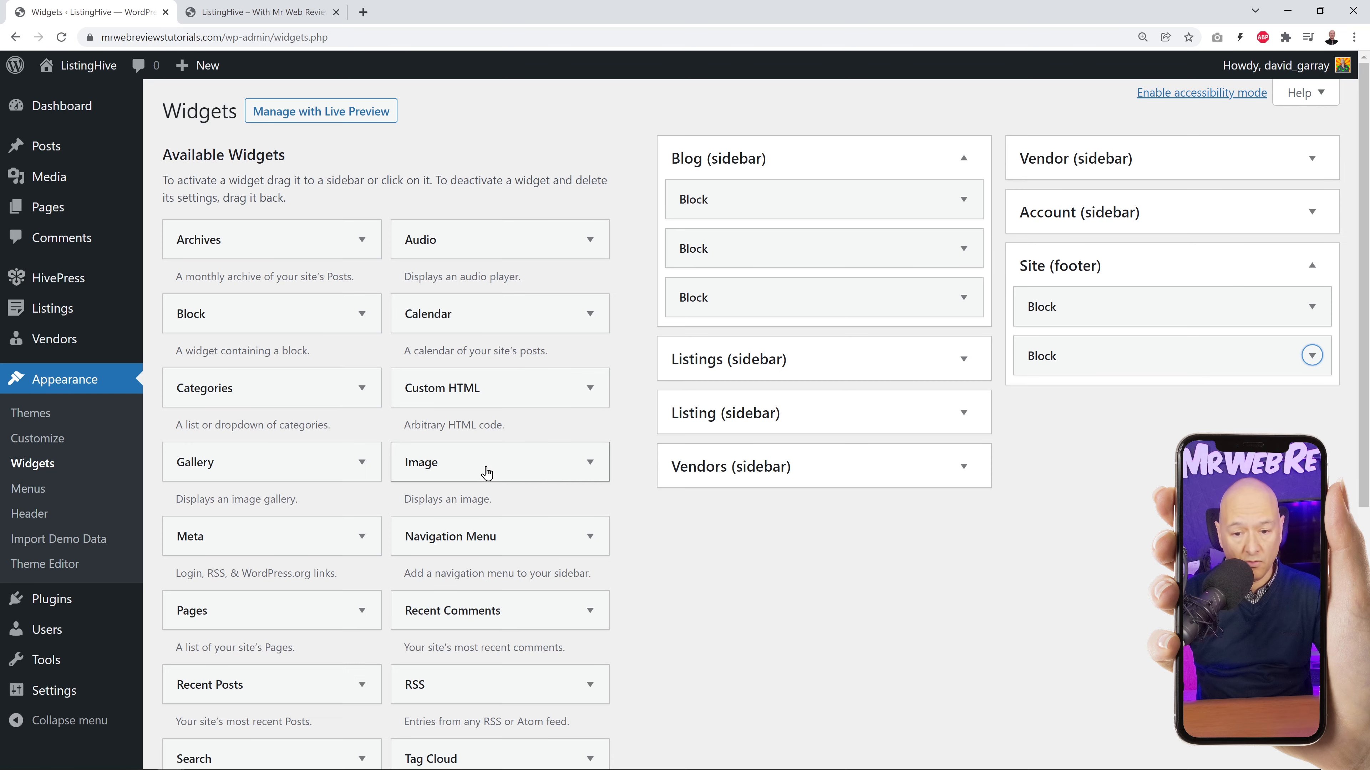
Add a Navigation Menu widget titled "Test Title" with the Footer menu to the Site (footer) area, save it, and check the reloaded home page.
scroll(489, 463, down, 1)
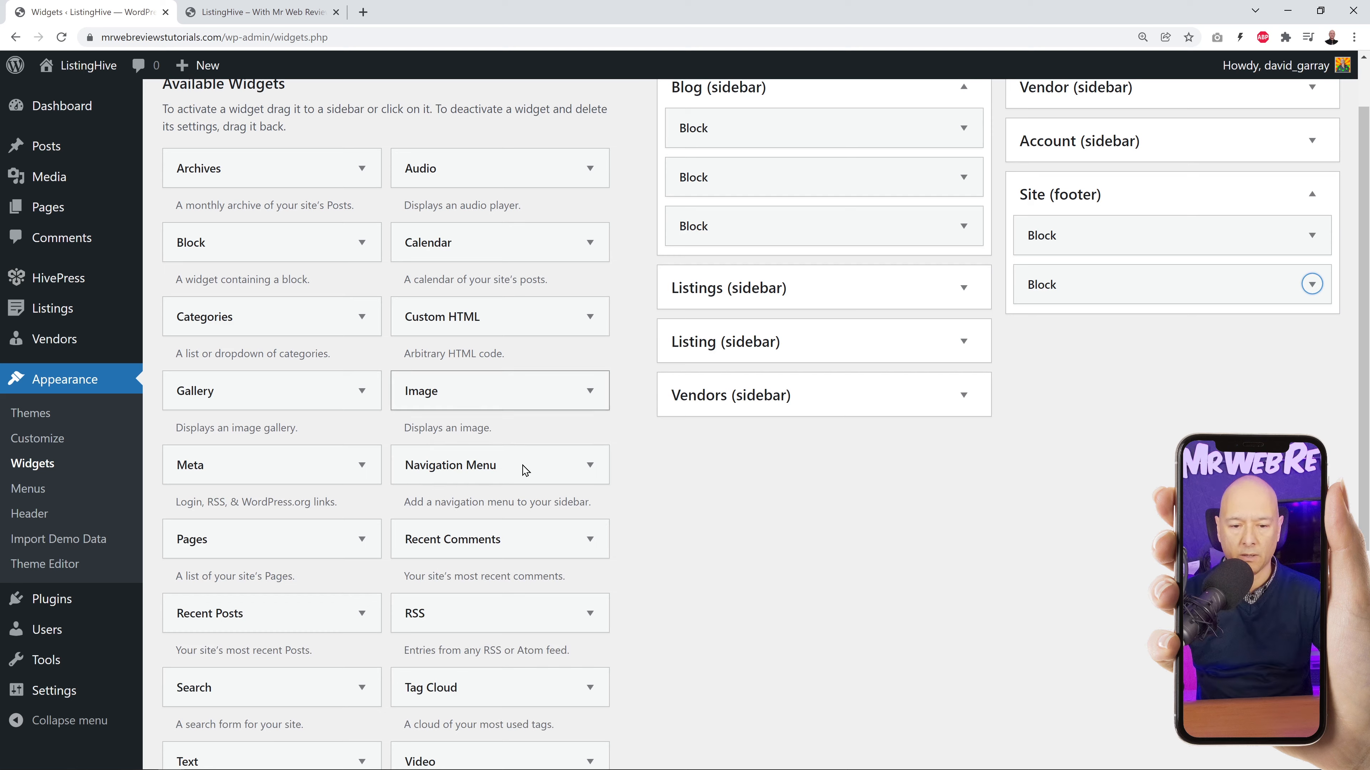
drag(462, 473, 1131, 331)
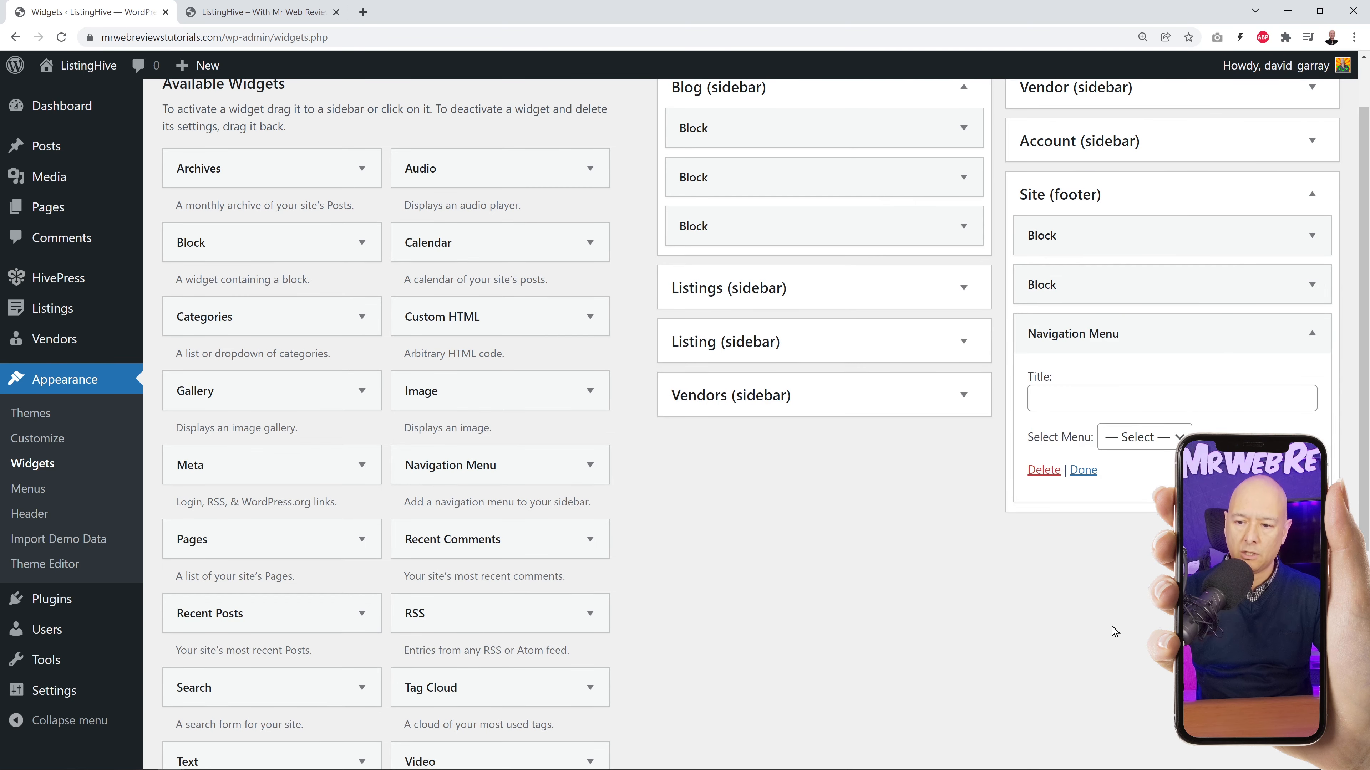
click(1121, 394)
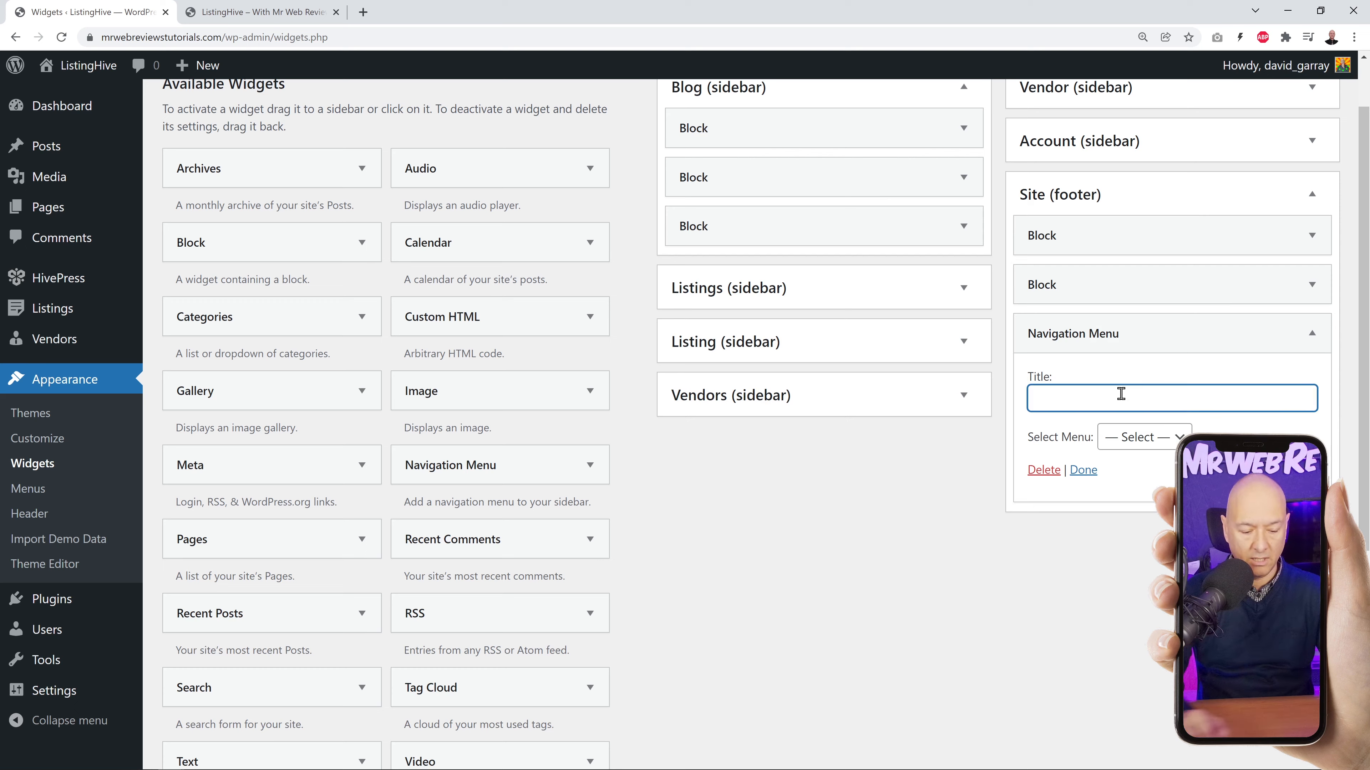
text(Test Title)
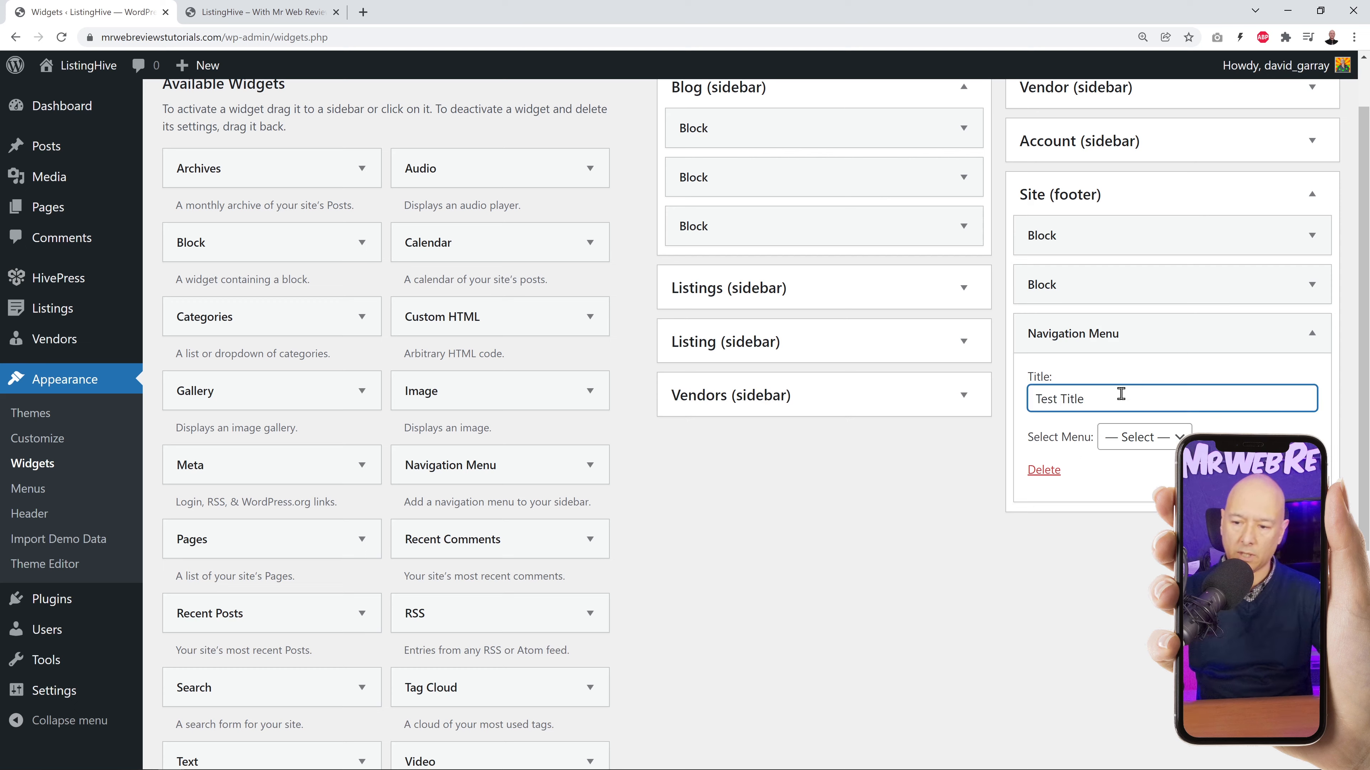
click(1160, 438)
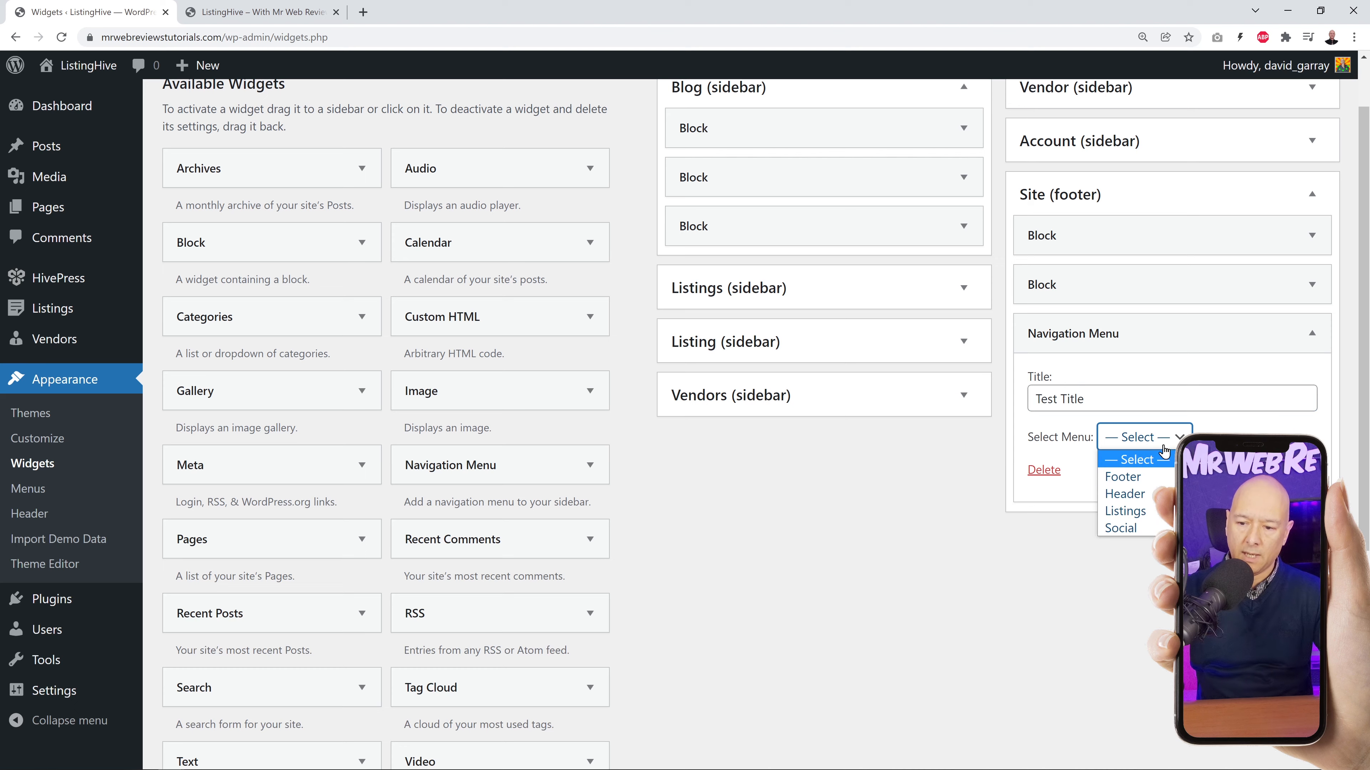
click(1152, 478)
click(1296, 474)
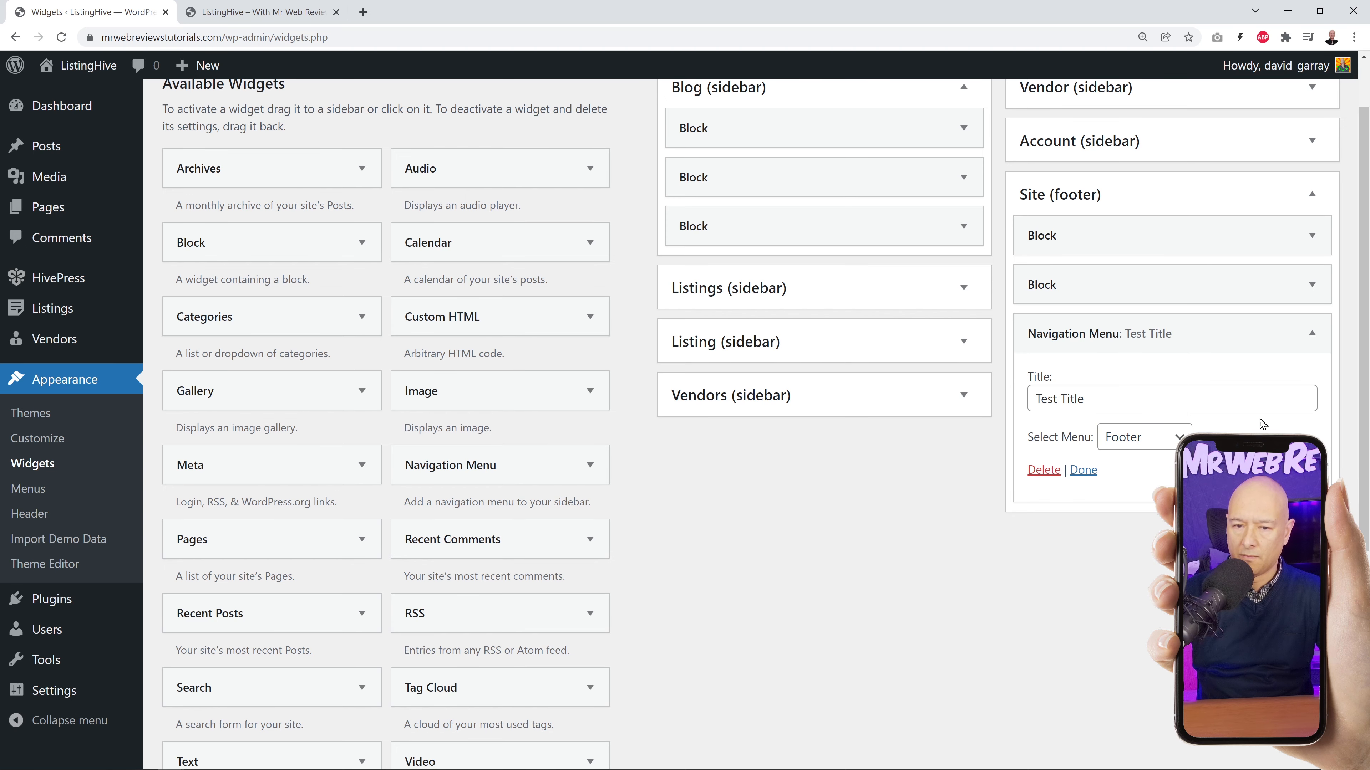
click(259, 12)
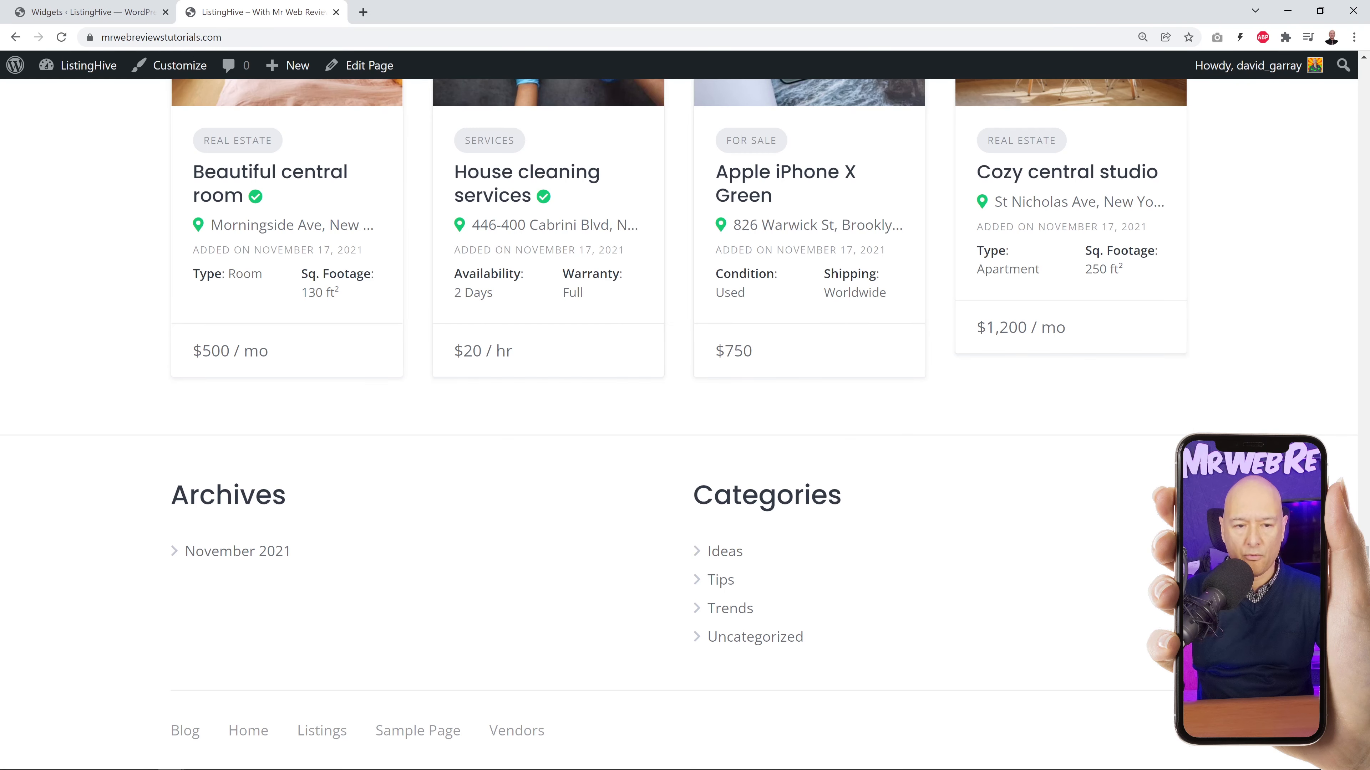
click(62, 40)
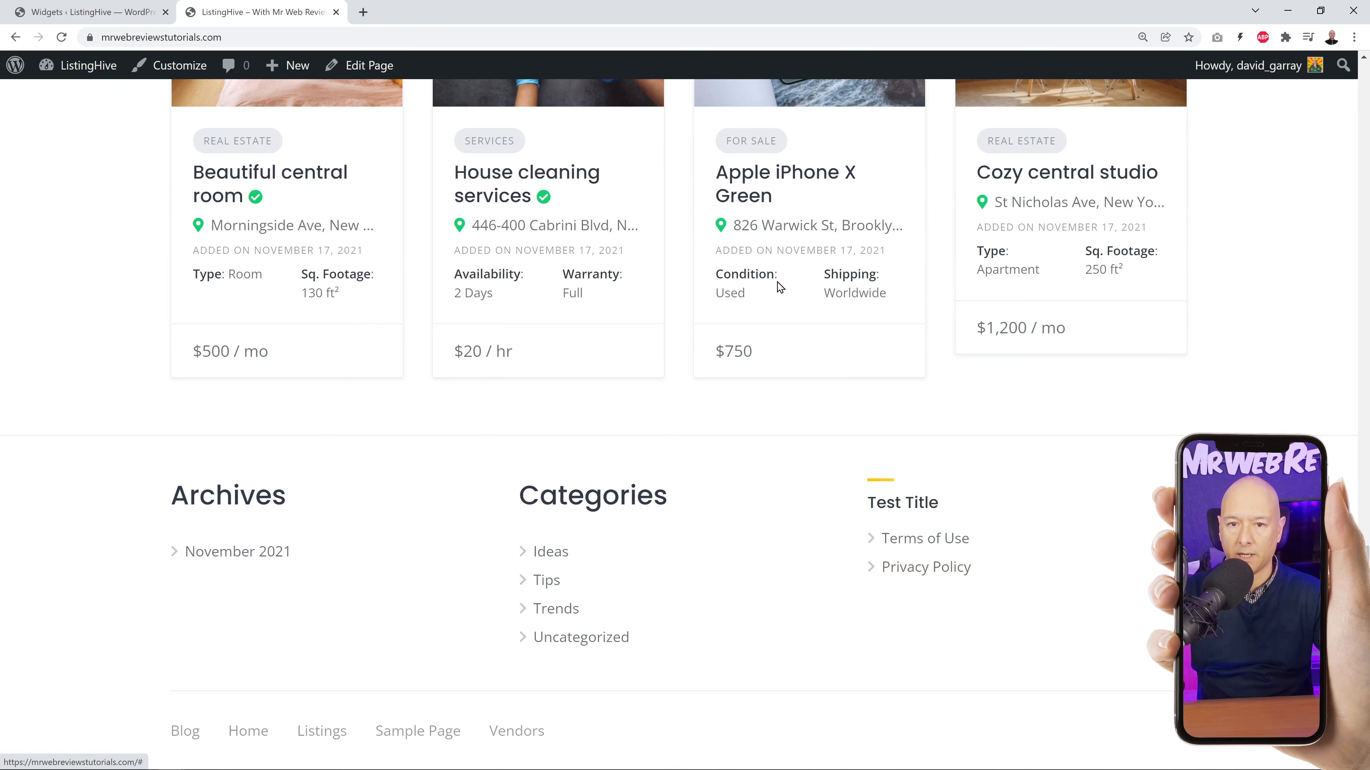
Switch the Test Title navigation widget to the Header menu, save it and close its settings.
click(92, 12)
click(1159, 437)
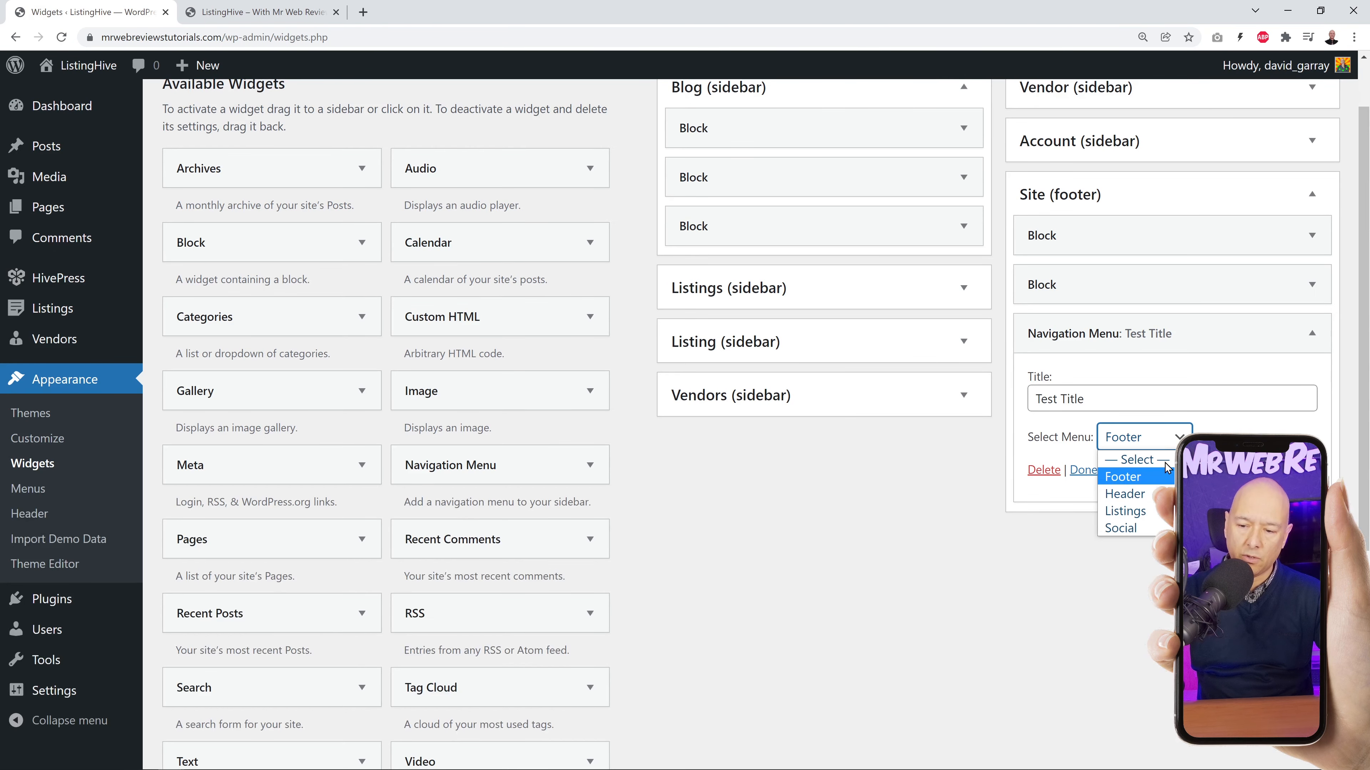
click(1149, 494)
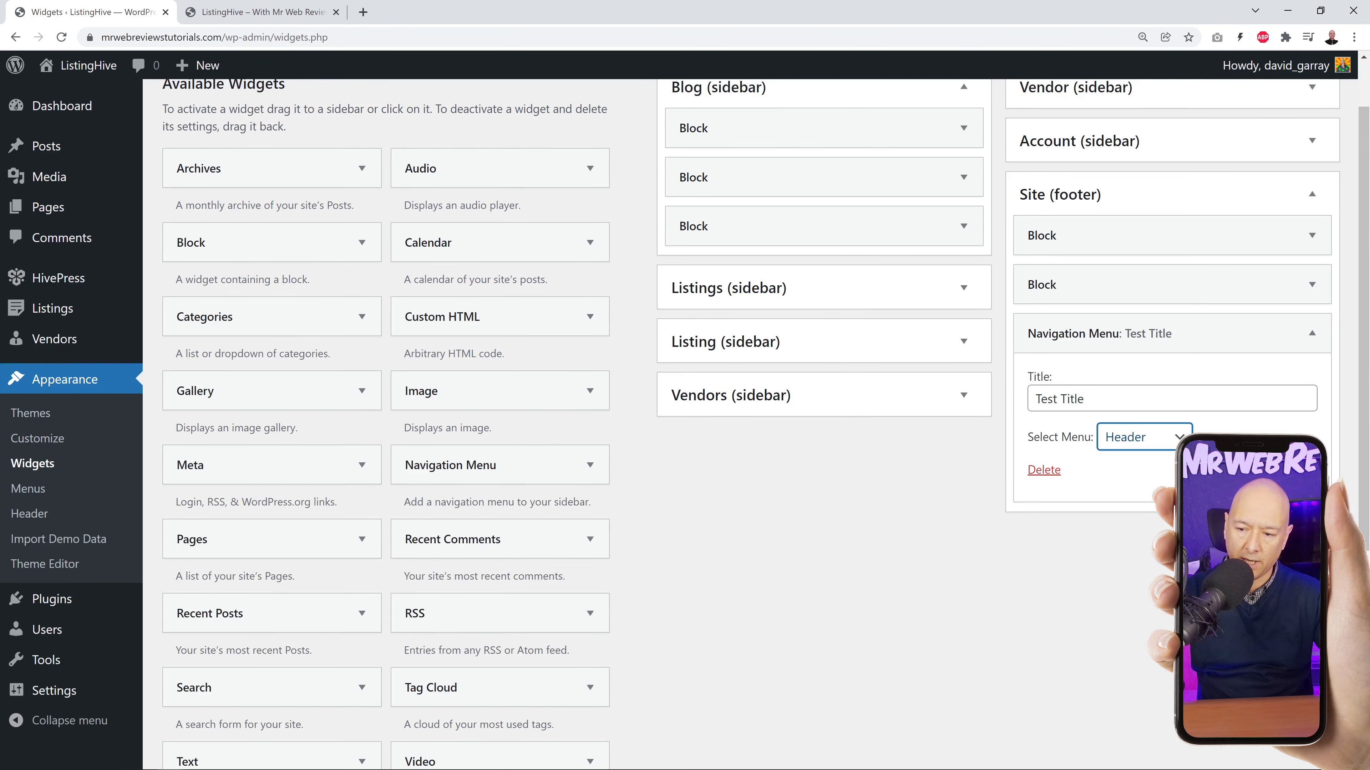
click(1296, 476)
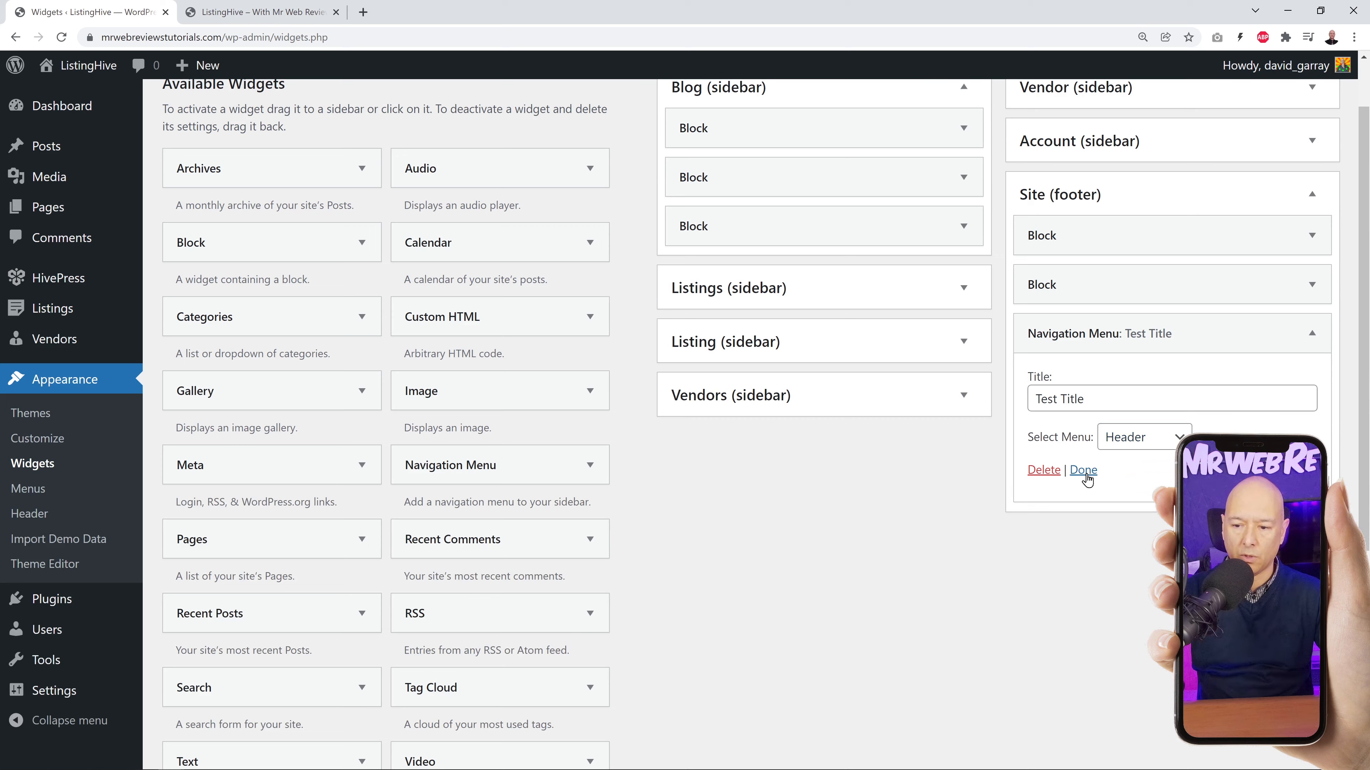
click(1085, 472)
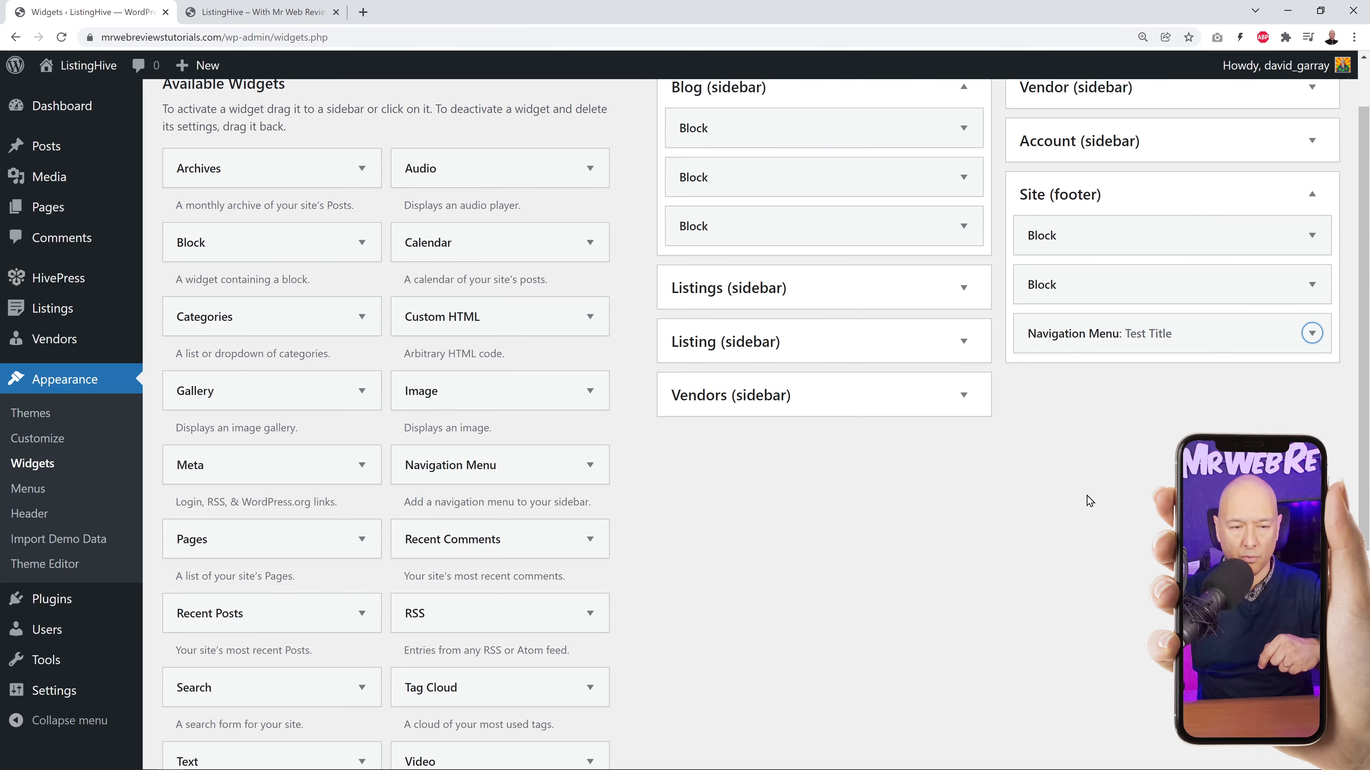
Reload the live home page and compare its footer columns with the widgets in the Site (footer) area.
click(259, 12)
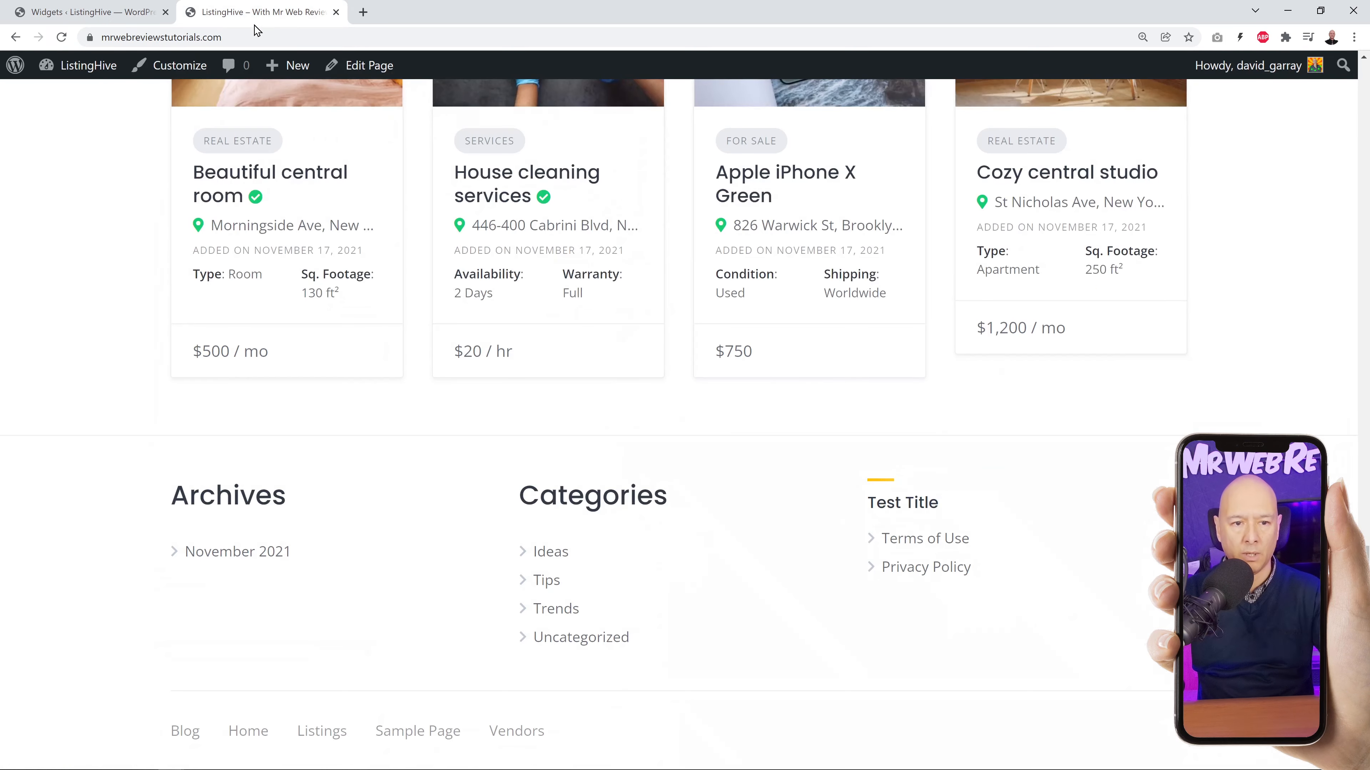
click(61, 37)
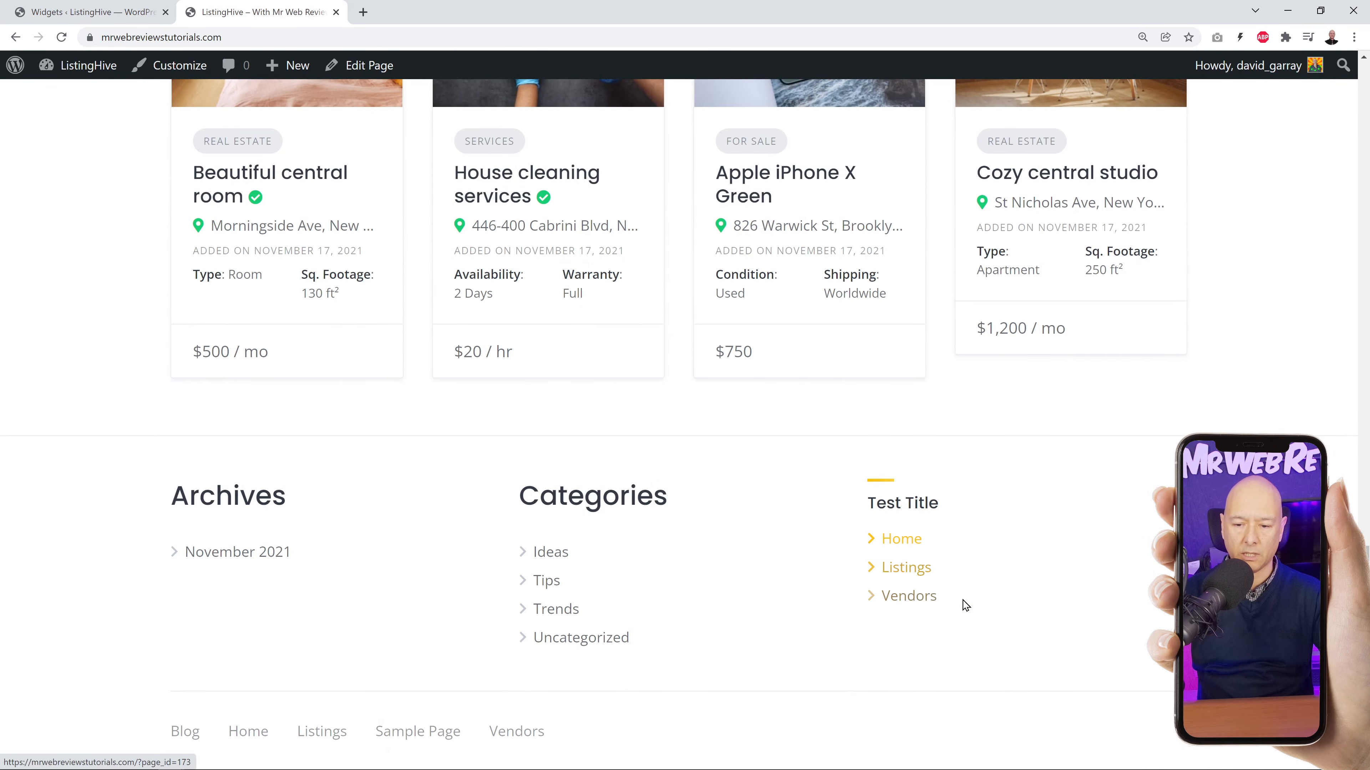
click(92, 11)
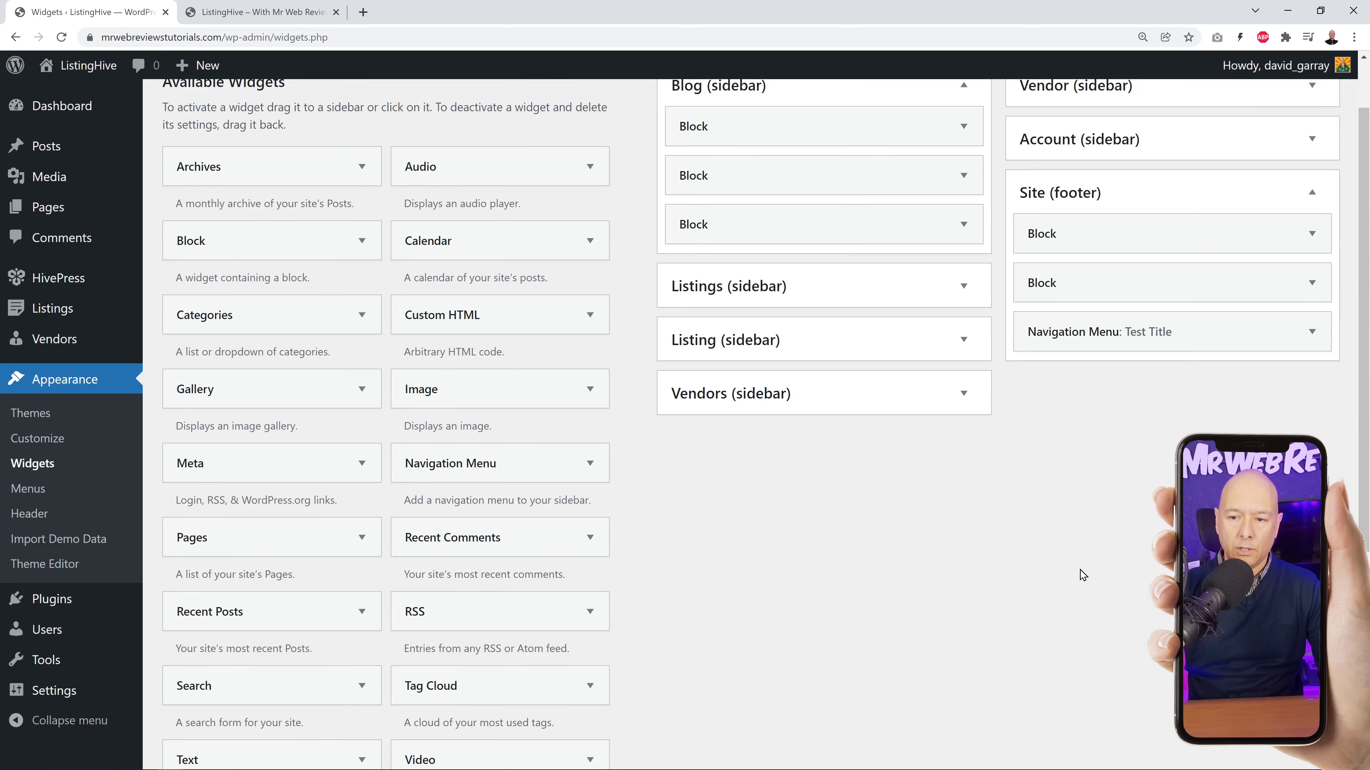
click(244, 19)
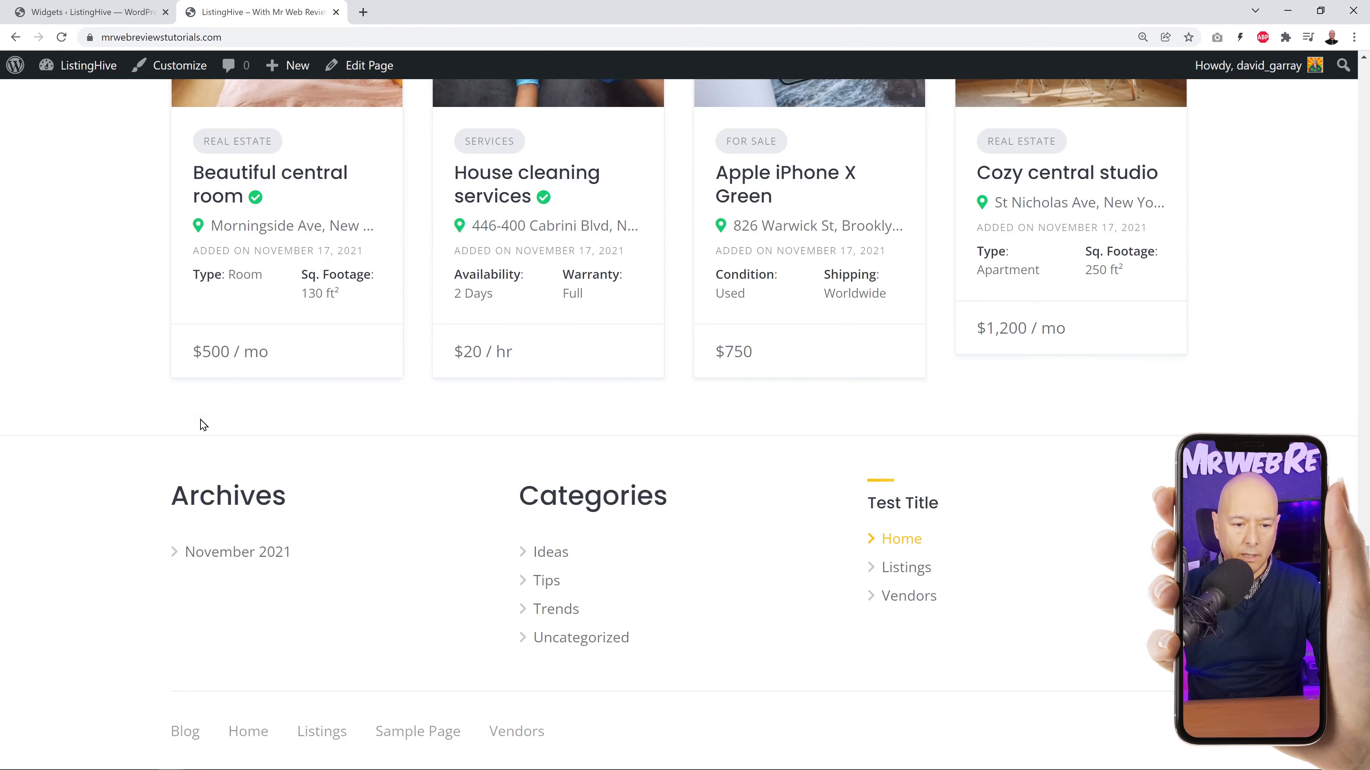
click(101, 12)
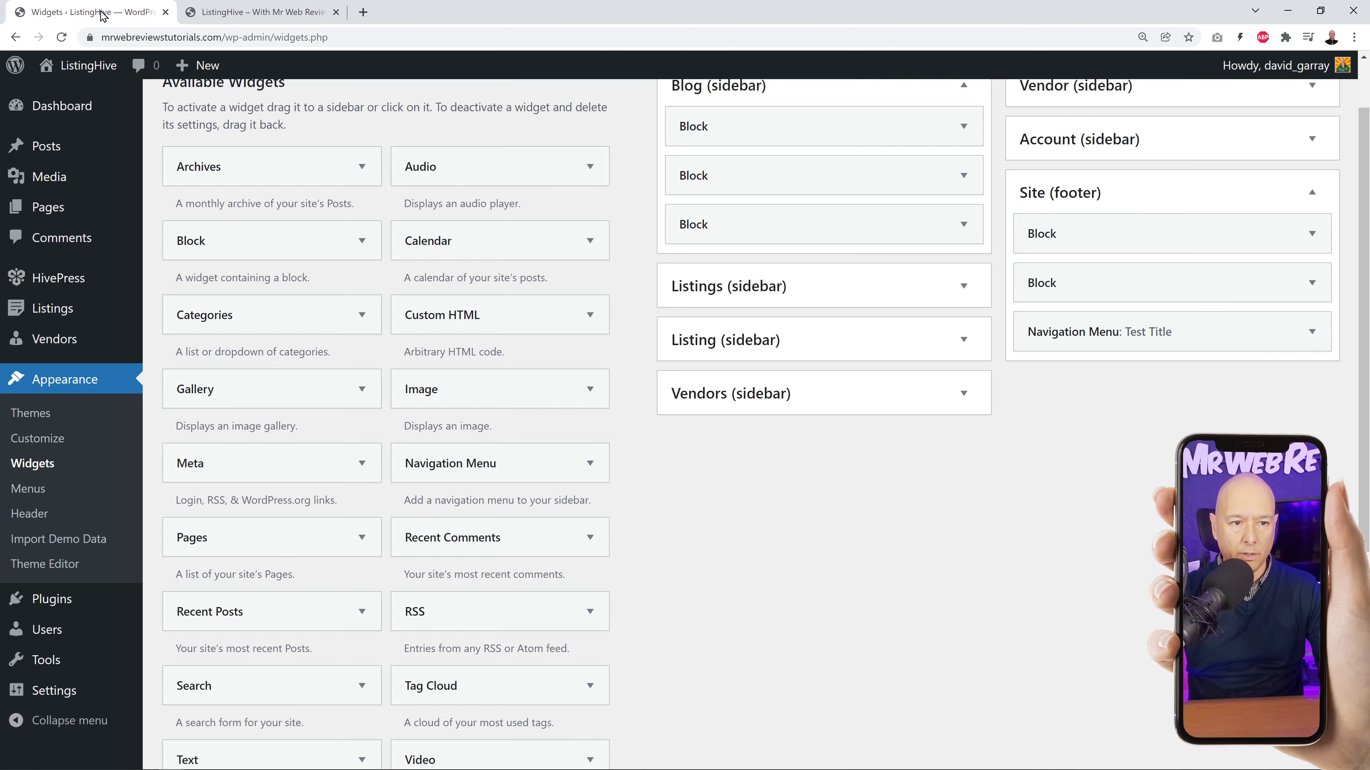
Replace the Archives block in the Site (footer) area with a Text widget titled "About Us" in first place.
click(1320, 242)
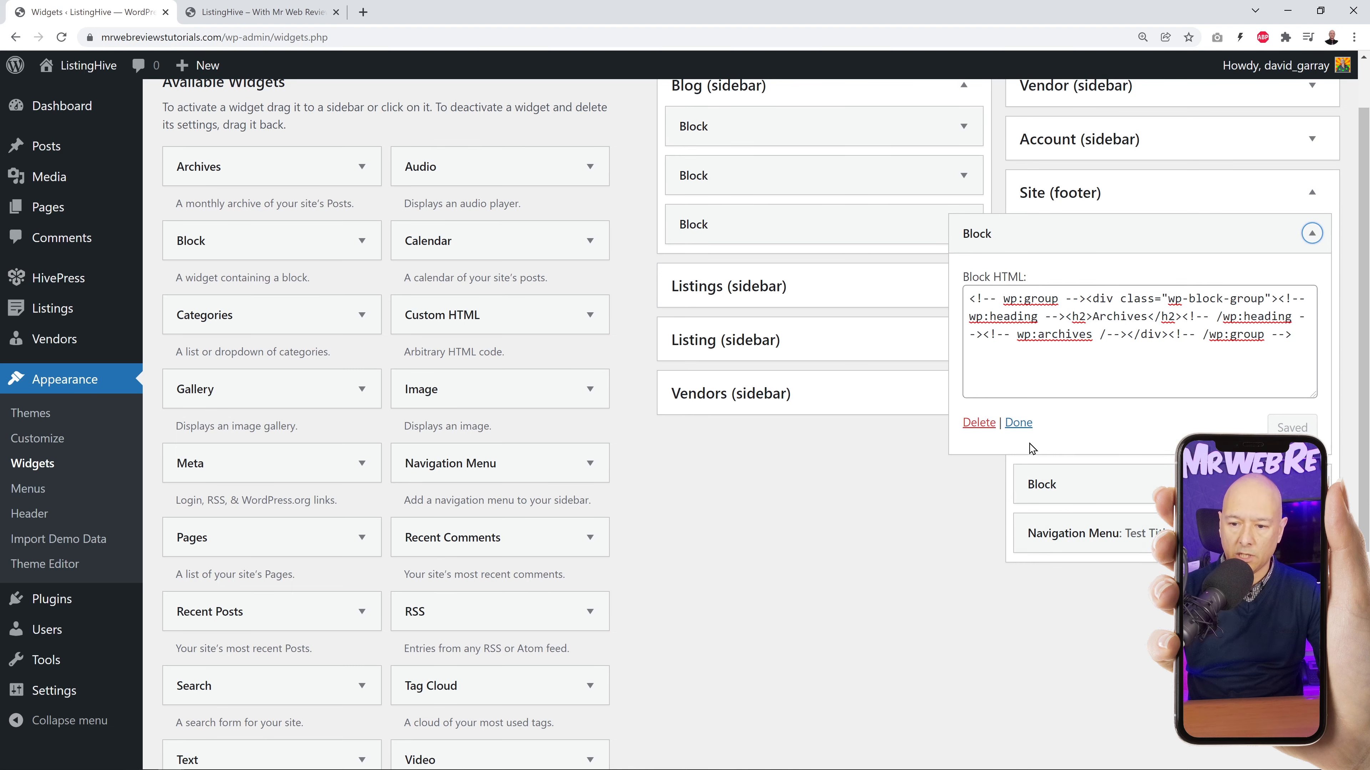
click(977, 423)
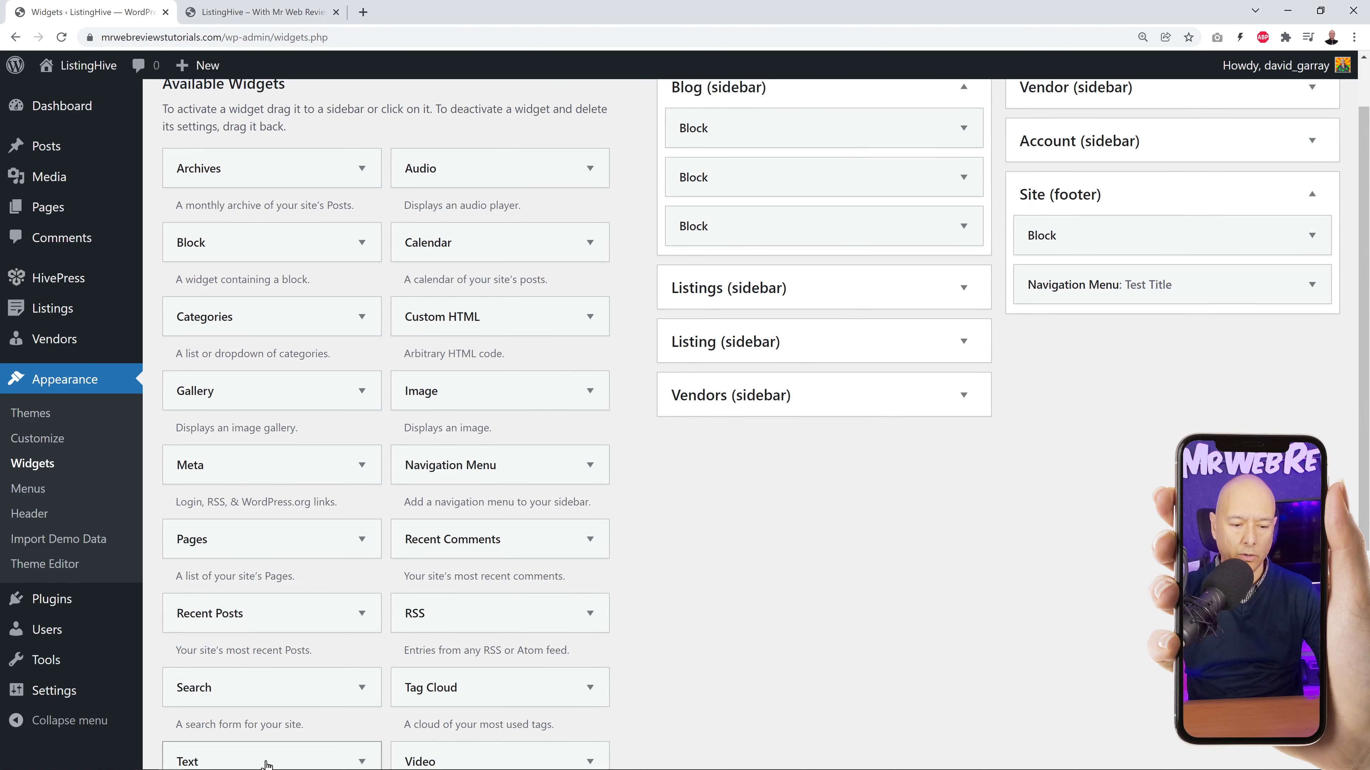
scroll(842, 517, down, 2)
drag(268, 694, 1142, 168)
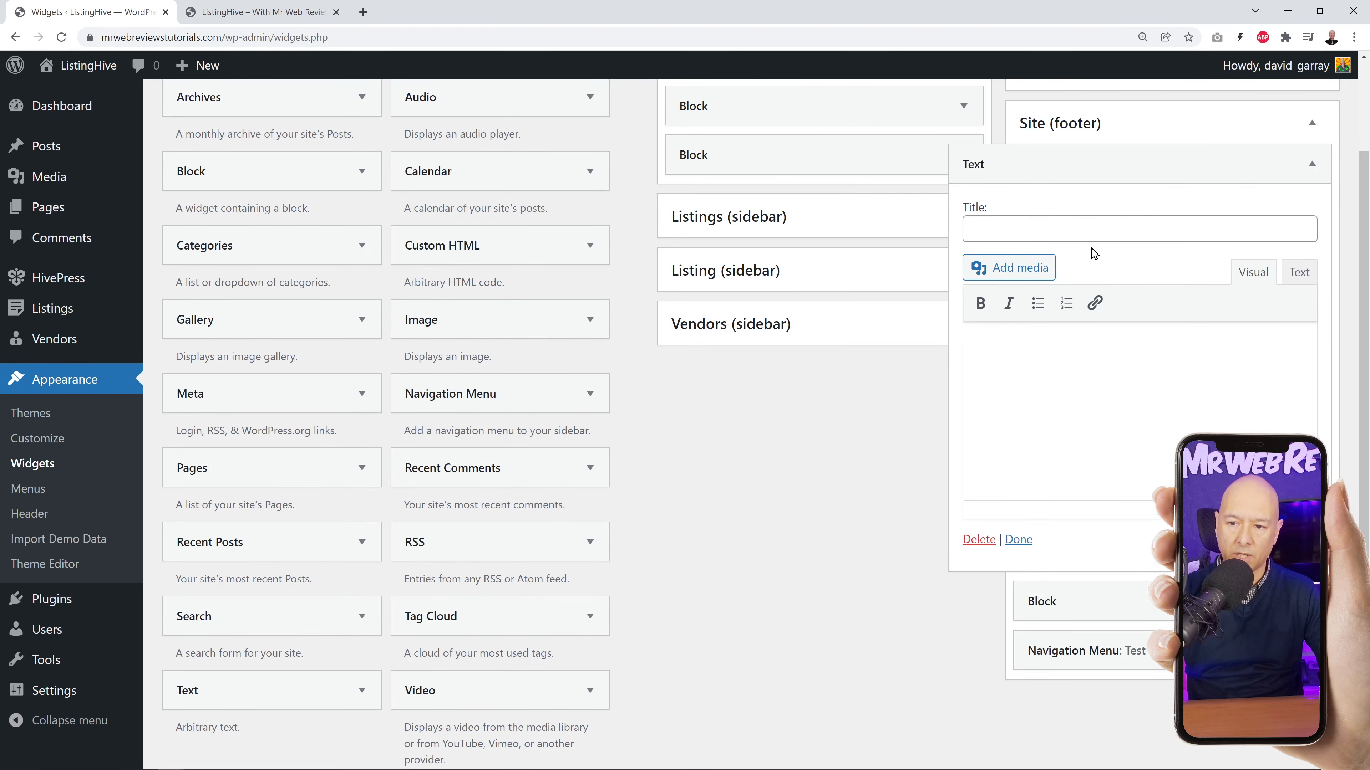
click(1042, 230)
text(About Us)
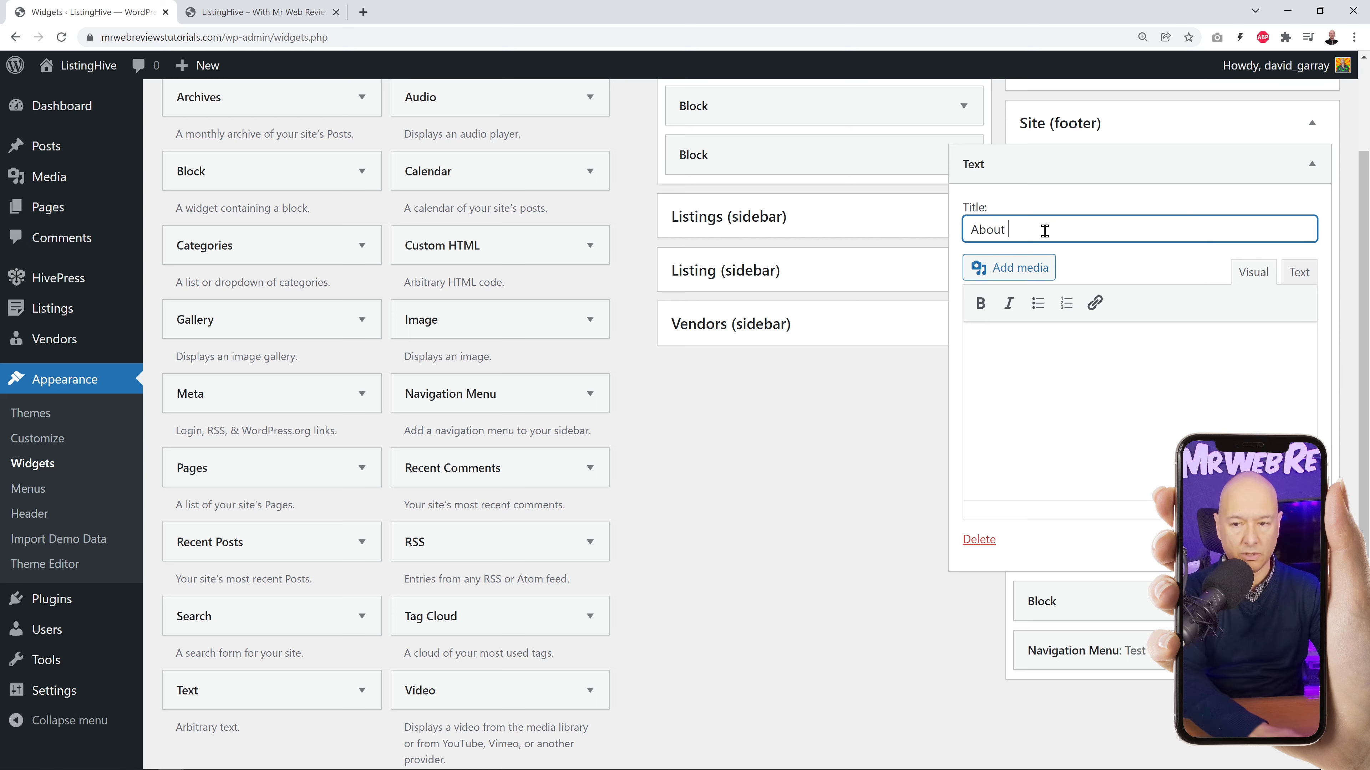
Set the About Us text to "Our listing directory website is specialized in Real Estate and all listings are located within the Los Angeles area" and save it.
click(990, 356)
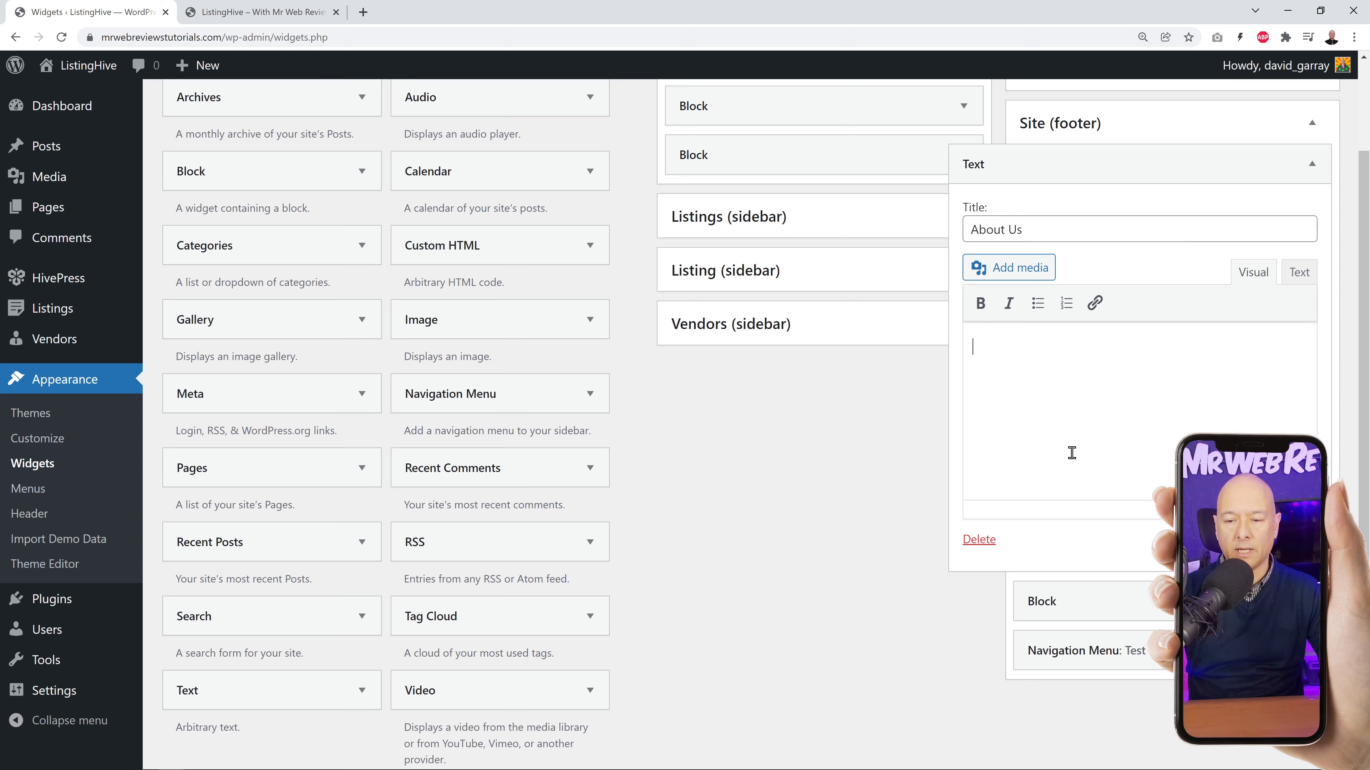
text(Our listing directory website is specialized in Real Estate and all listings are located within the Los Angeles area)
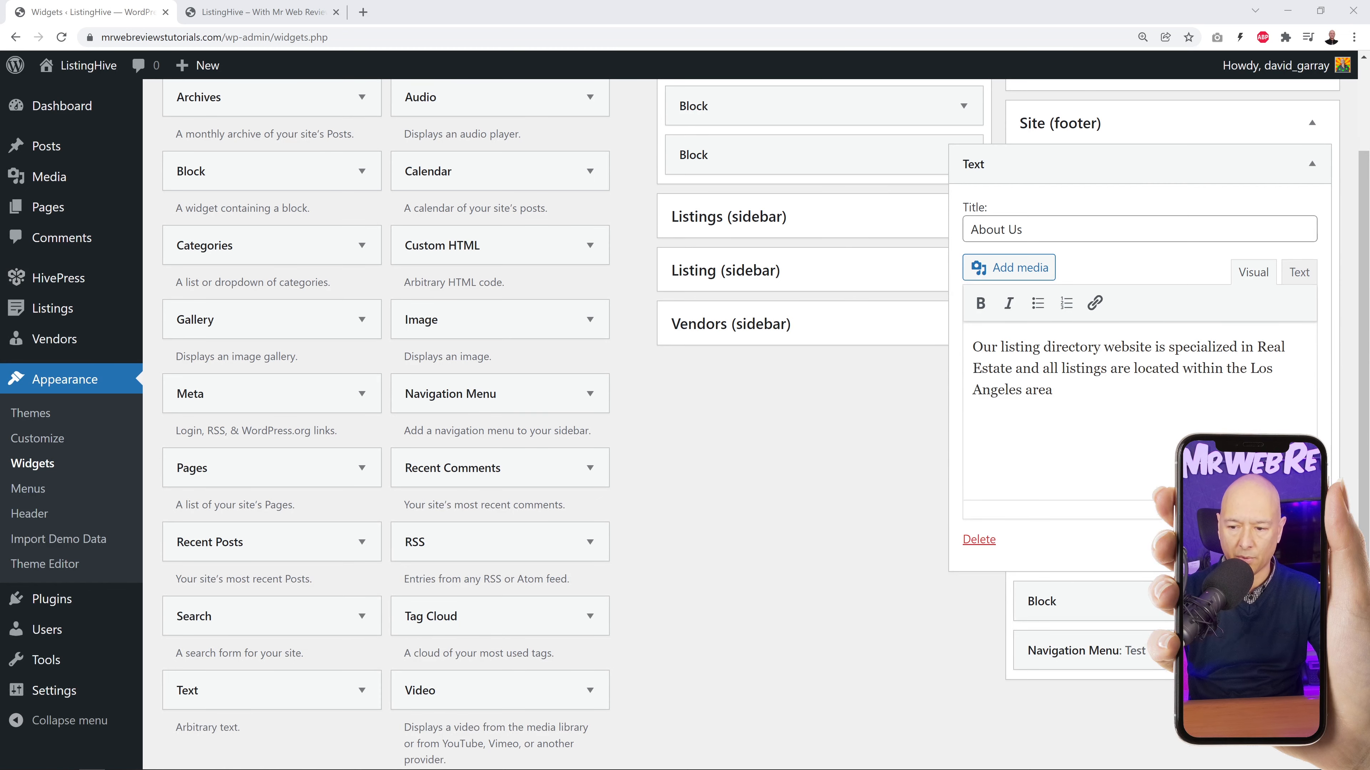
click(1295, 541)
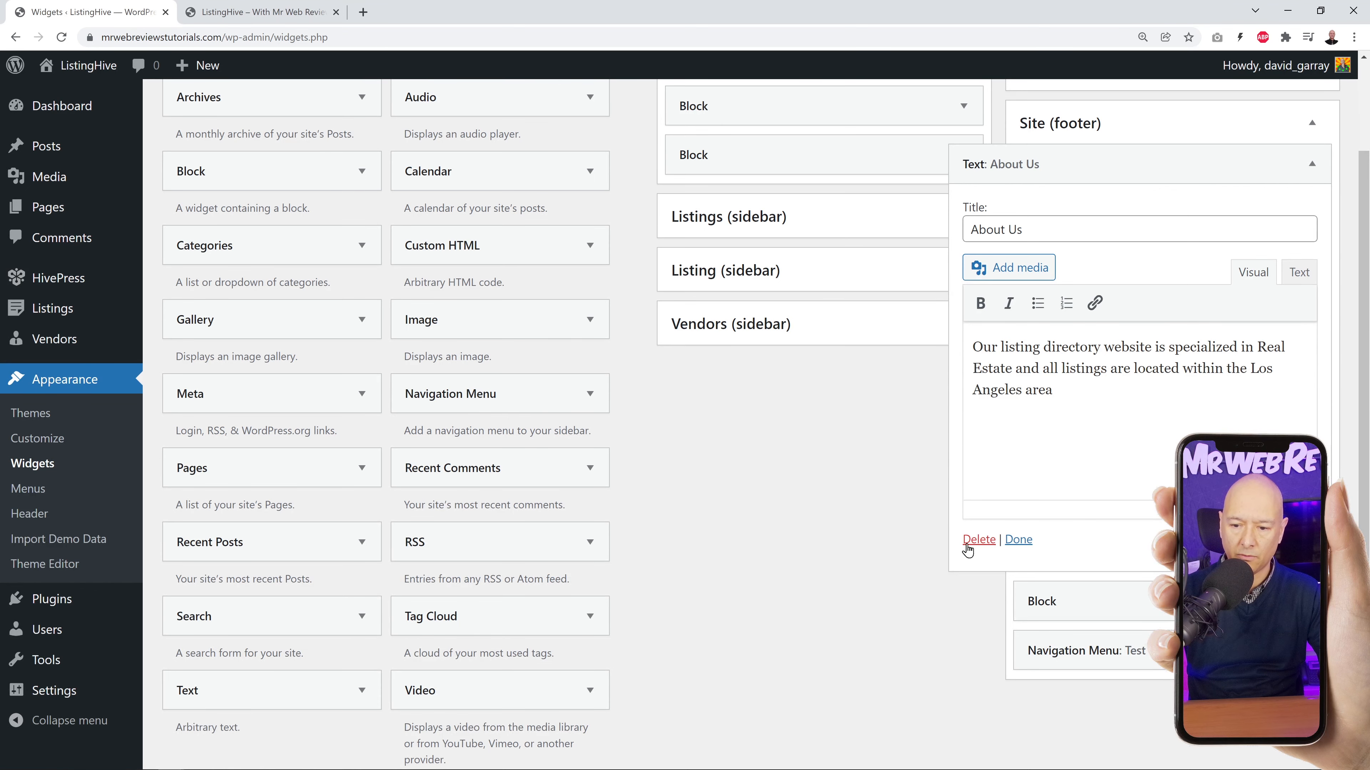
click(1018, 540)
Reload the live home page and review the About Us footer column and the rest of the page.
click(253, 12)
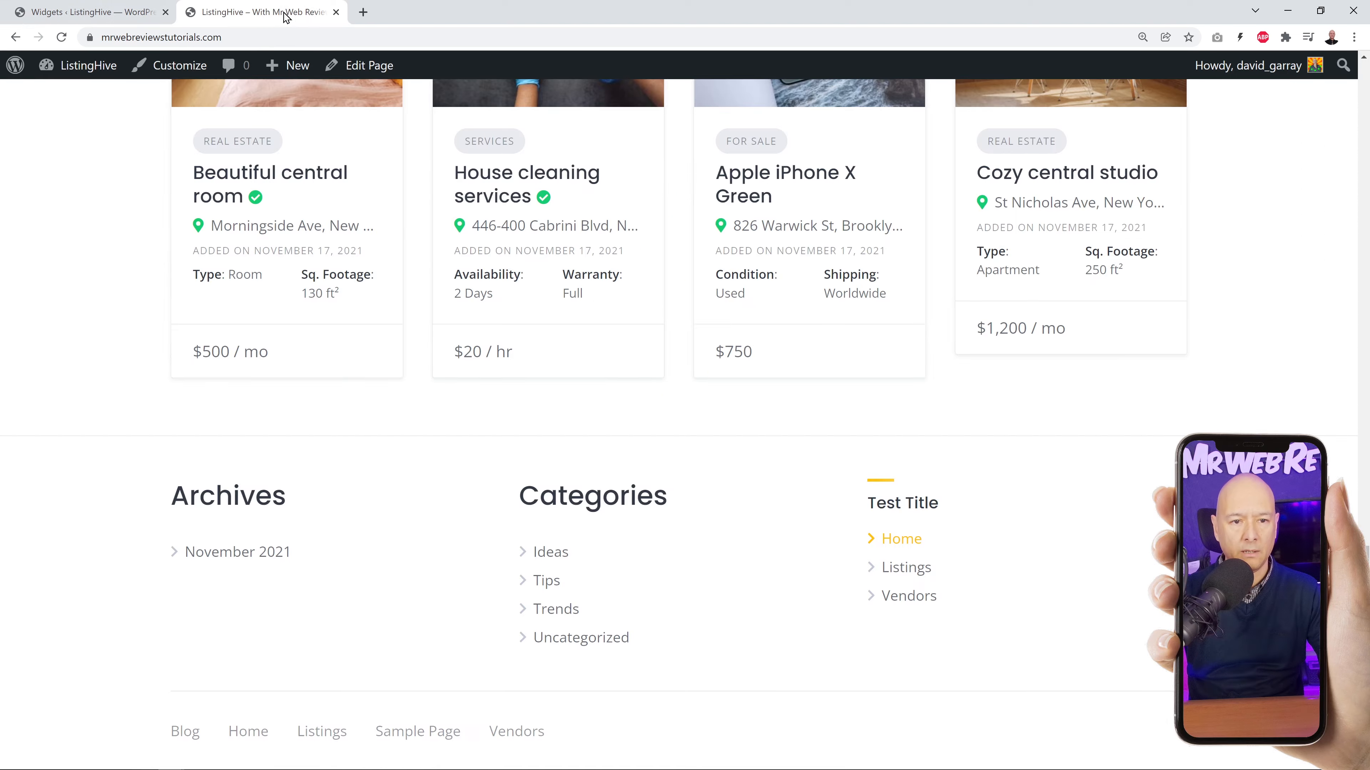
click(61, 37)
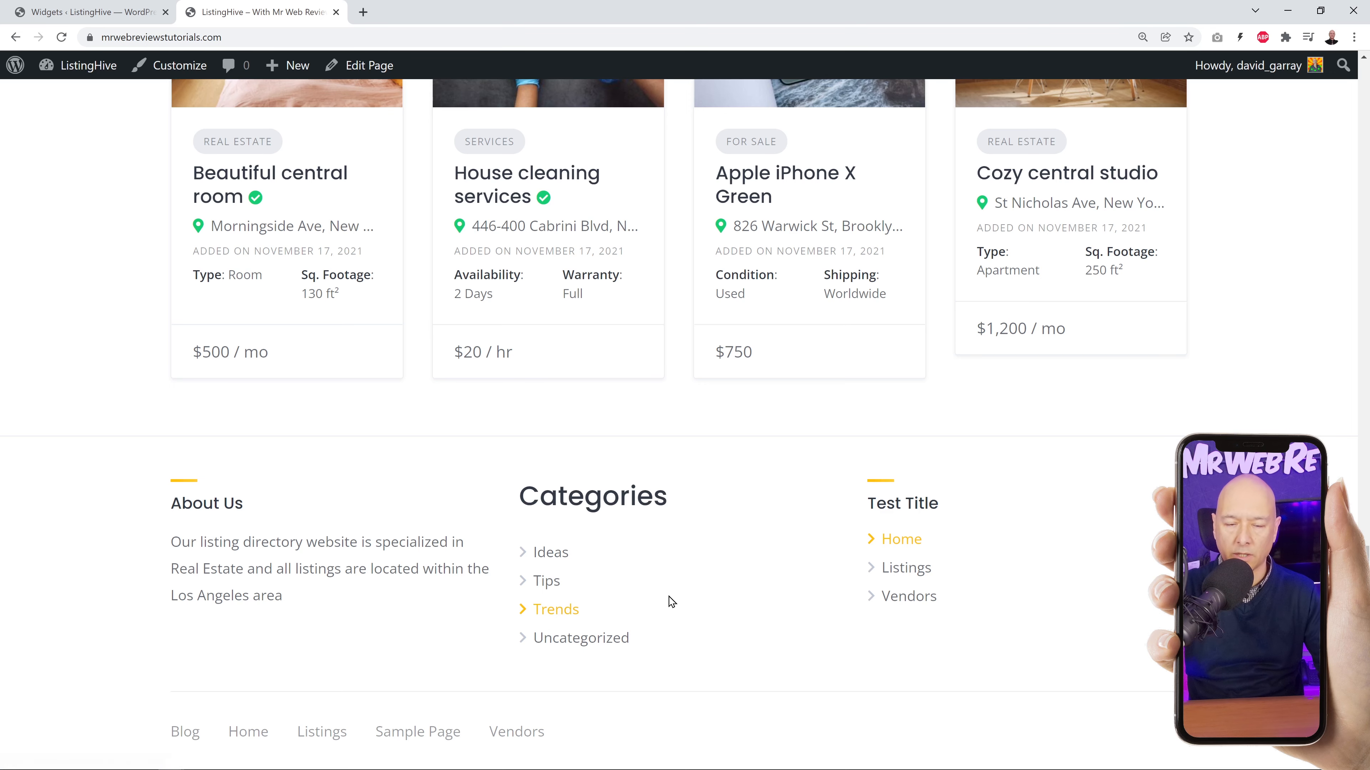
scroll(706, 612, up, 15)
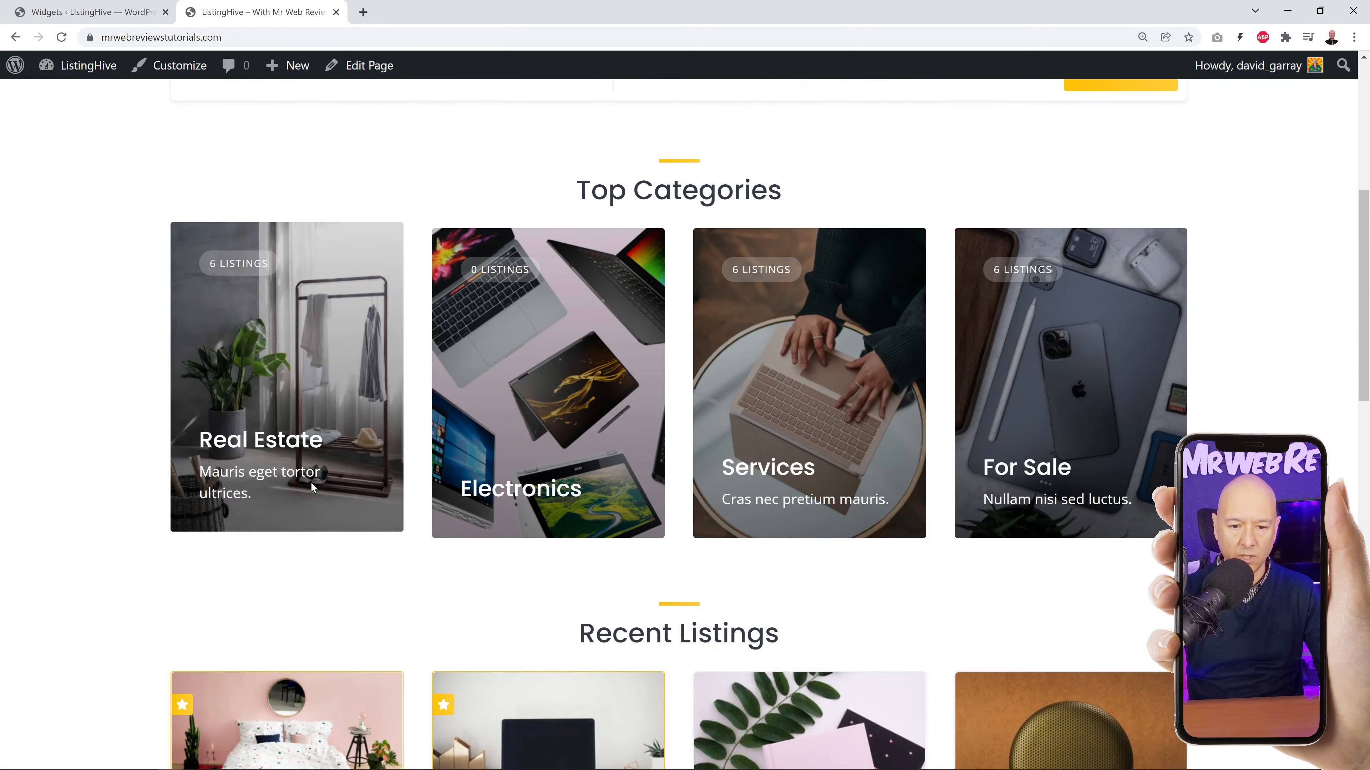
scroll(1240, 430, down, 15)
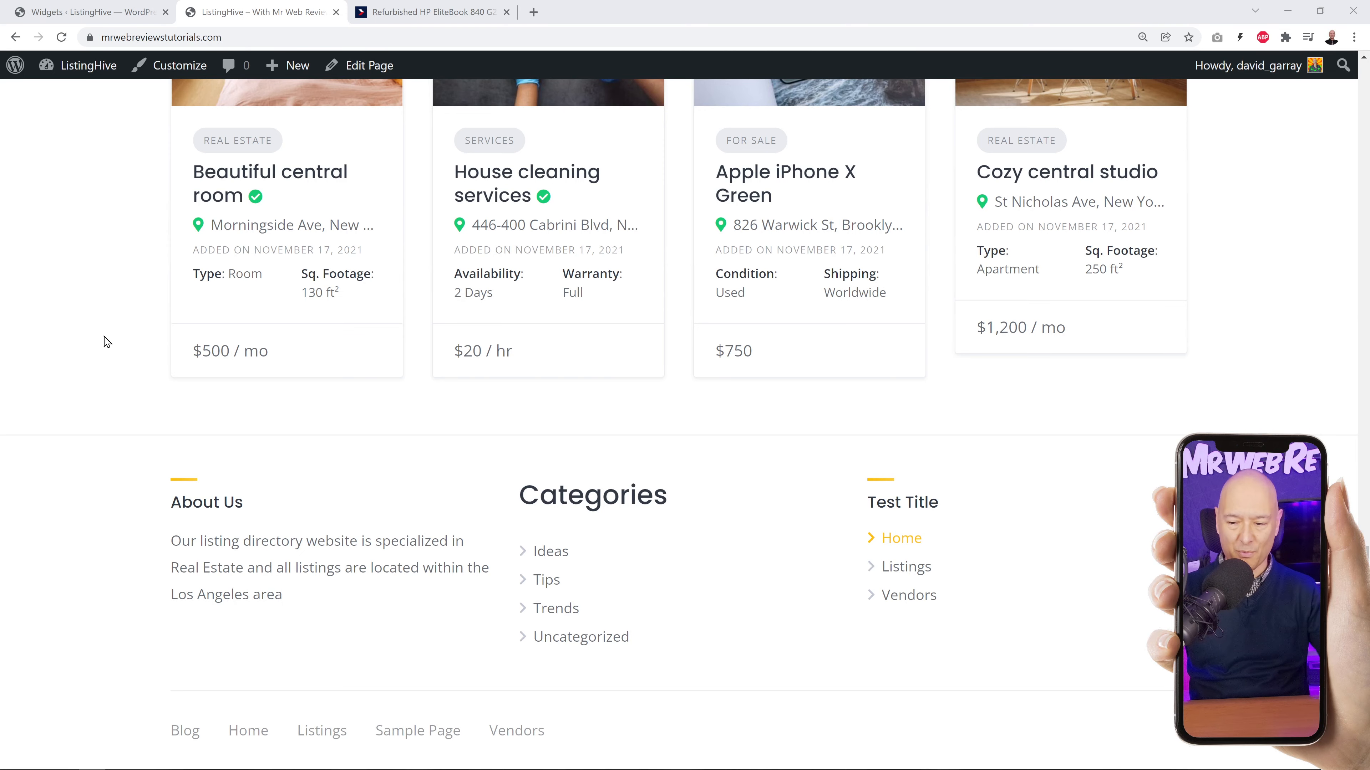
scroll(1165, 260, up, 15)
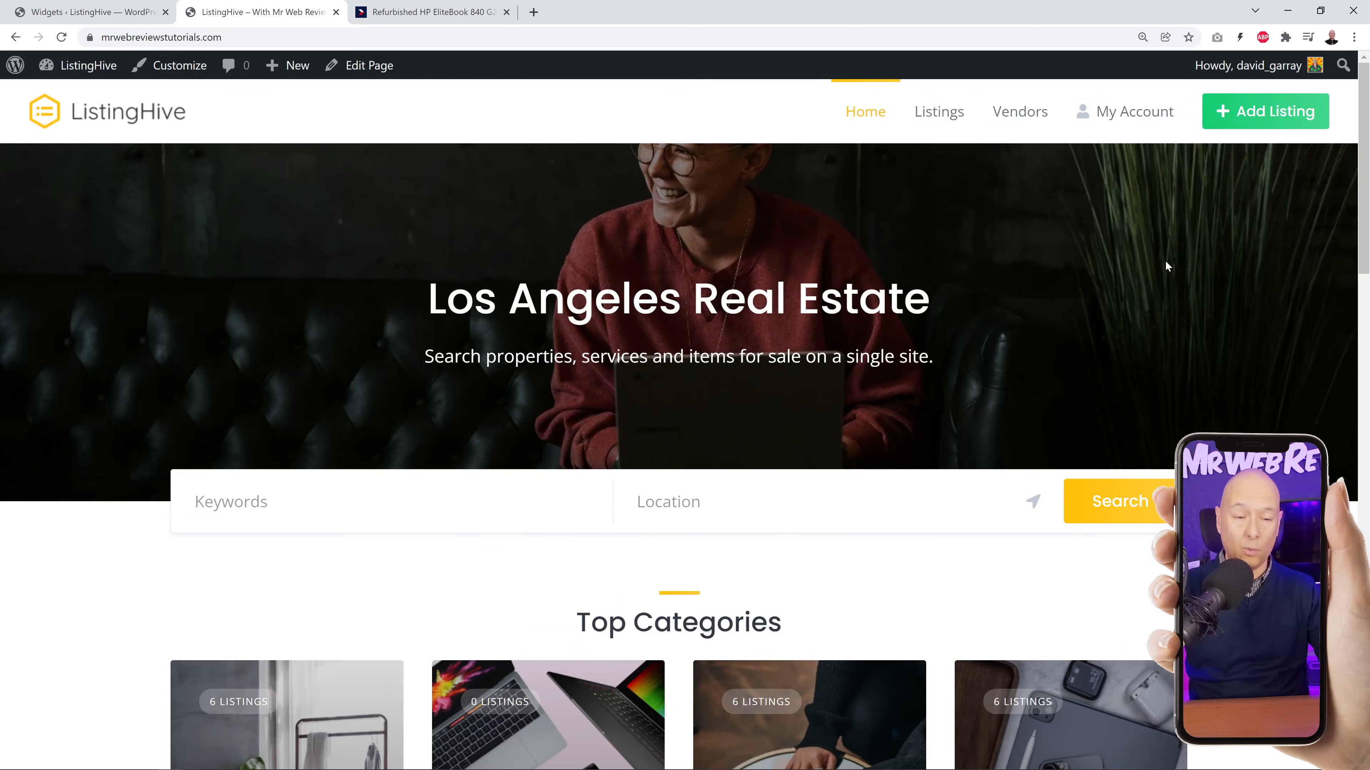
Start adding a new listing in the Laptops subcategory of Electronics.
click(1292, 127)
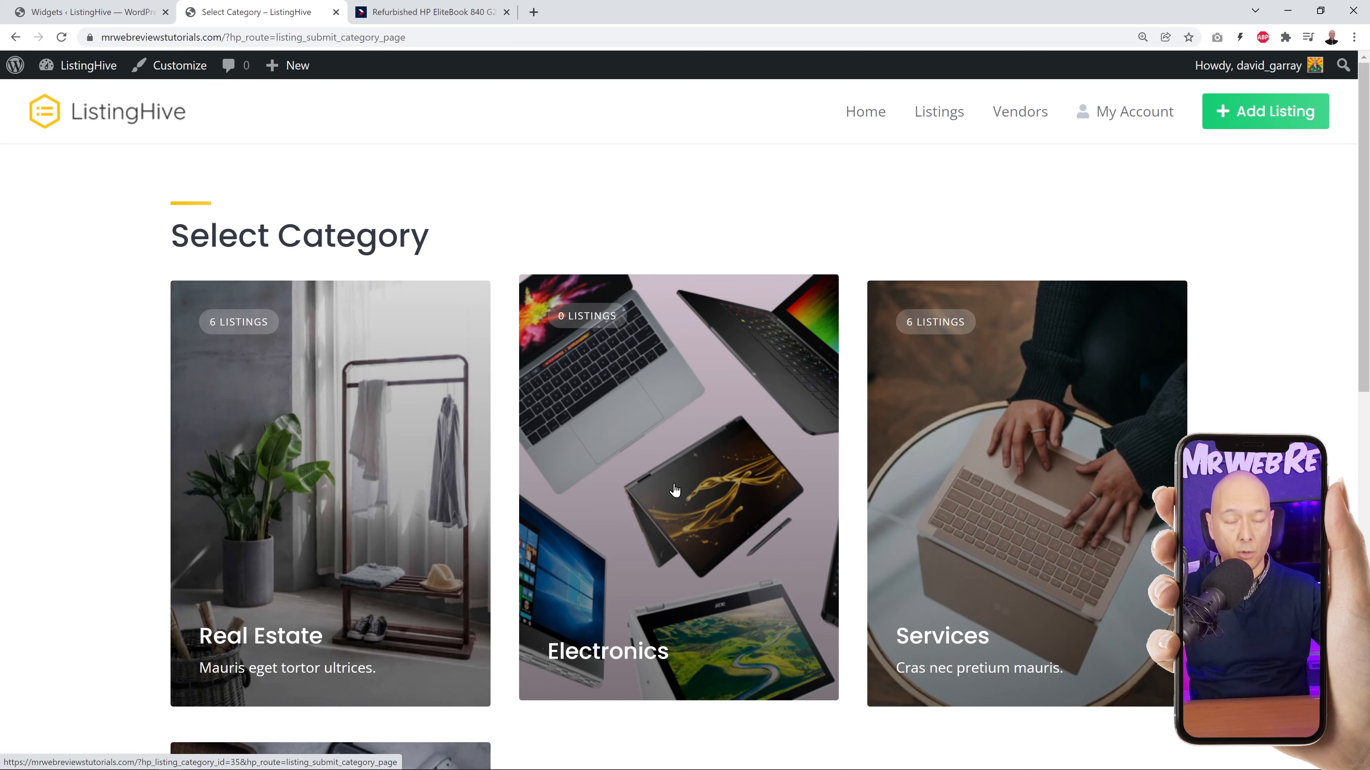
click(675, 490)
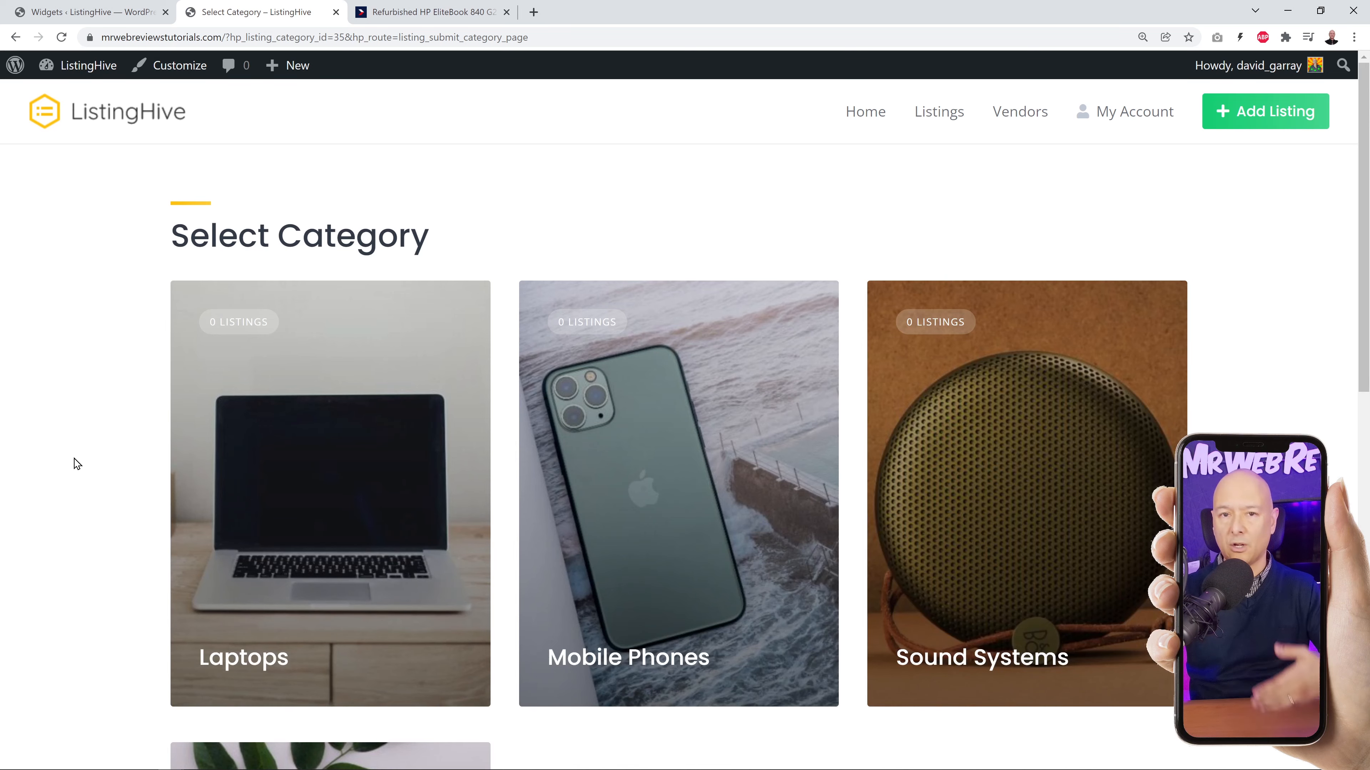
click(267, 482)
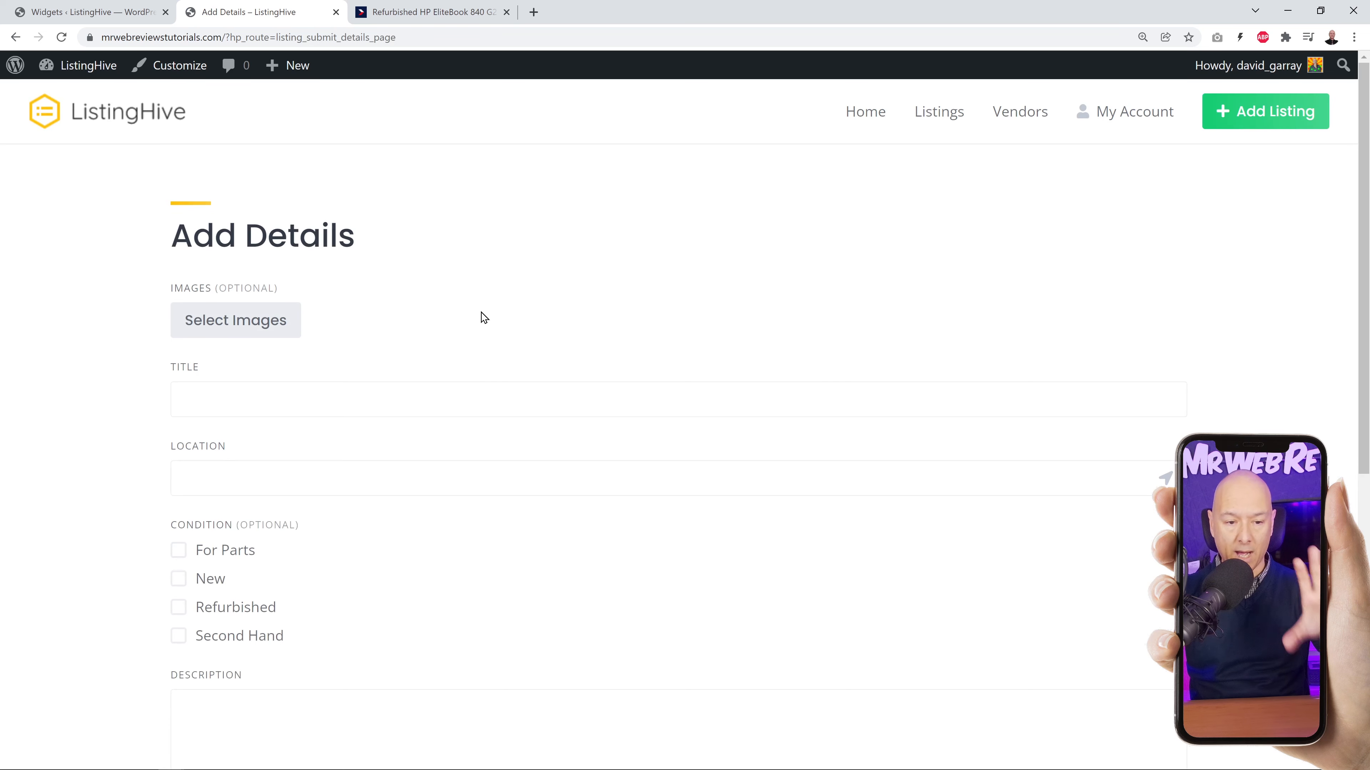
Add the image T1HPE840i58GB180GB1YR_1_LargeProductImage.jpg from the TMP folder to the new listing.
click(279, 330)
click(190, 220)
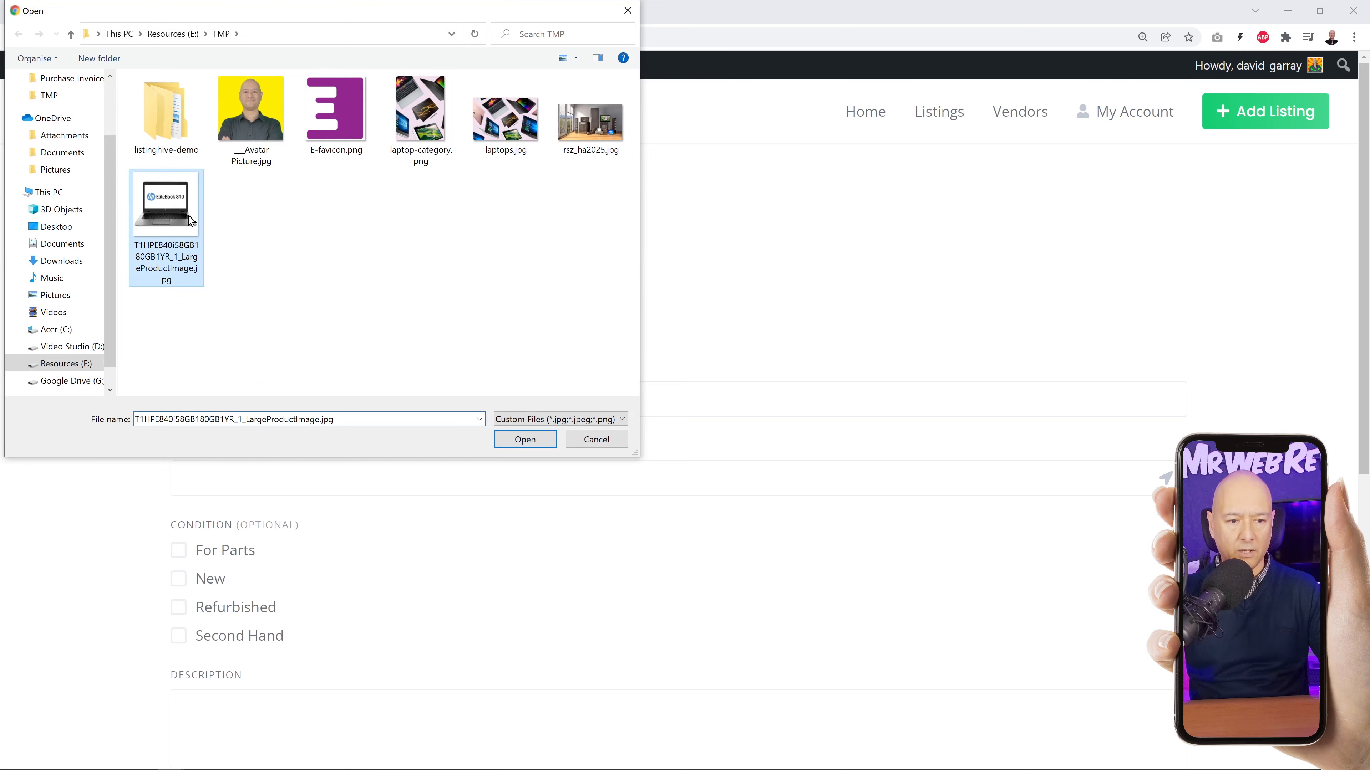
click(521, 439)
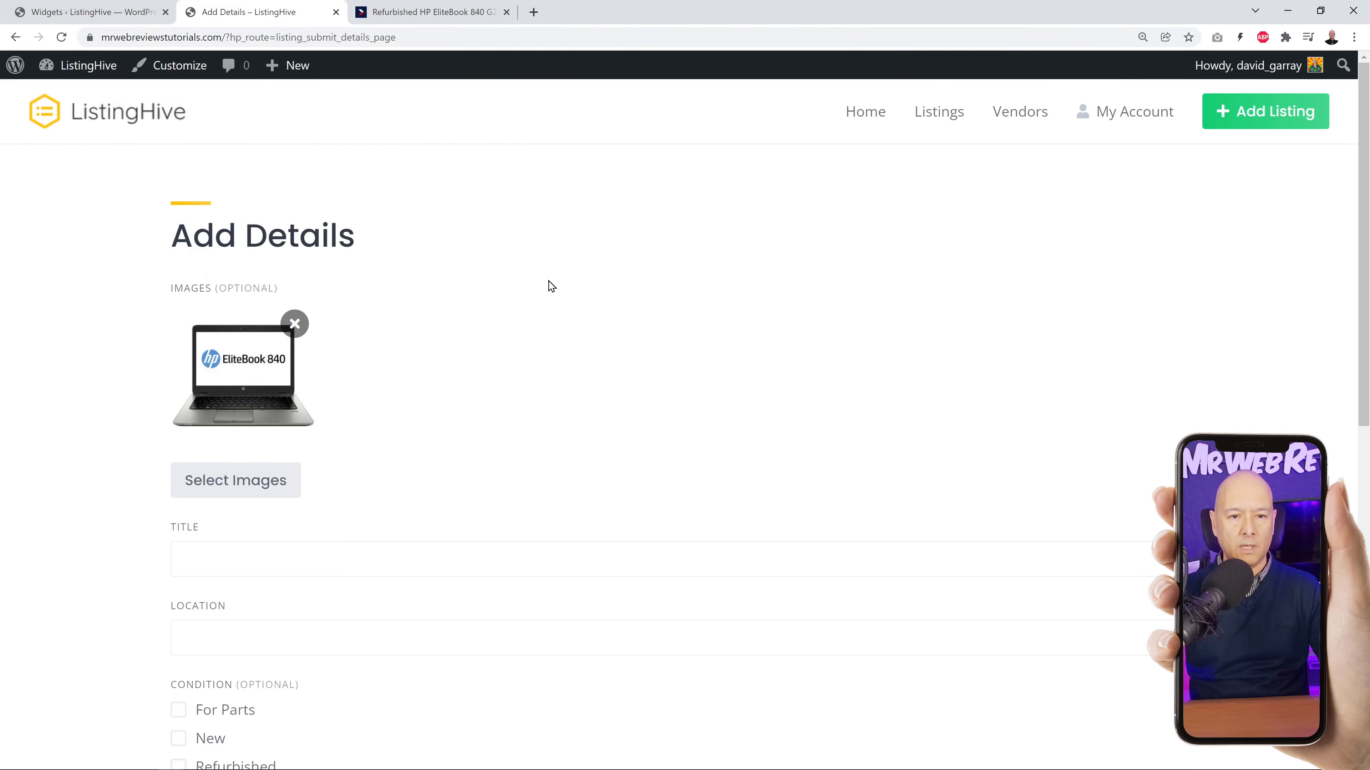
Set the listing title to "Refurbished HP EliteBook 840 G2 Ultrabook Core i5 5300 8GB 256GB 14 Inch Windows 10 Professional Laptop", copied from the product page.
click(436, 14)
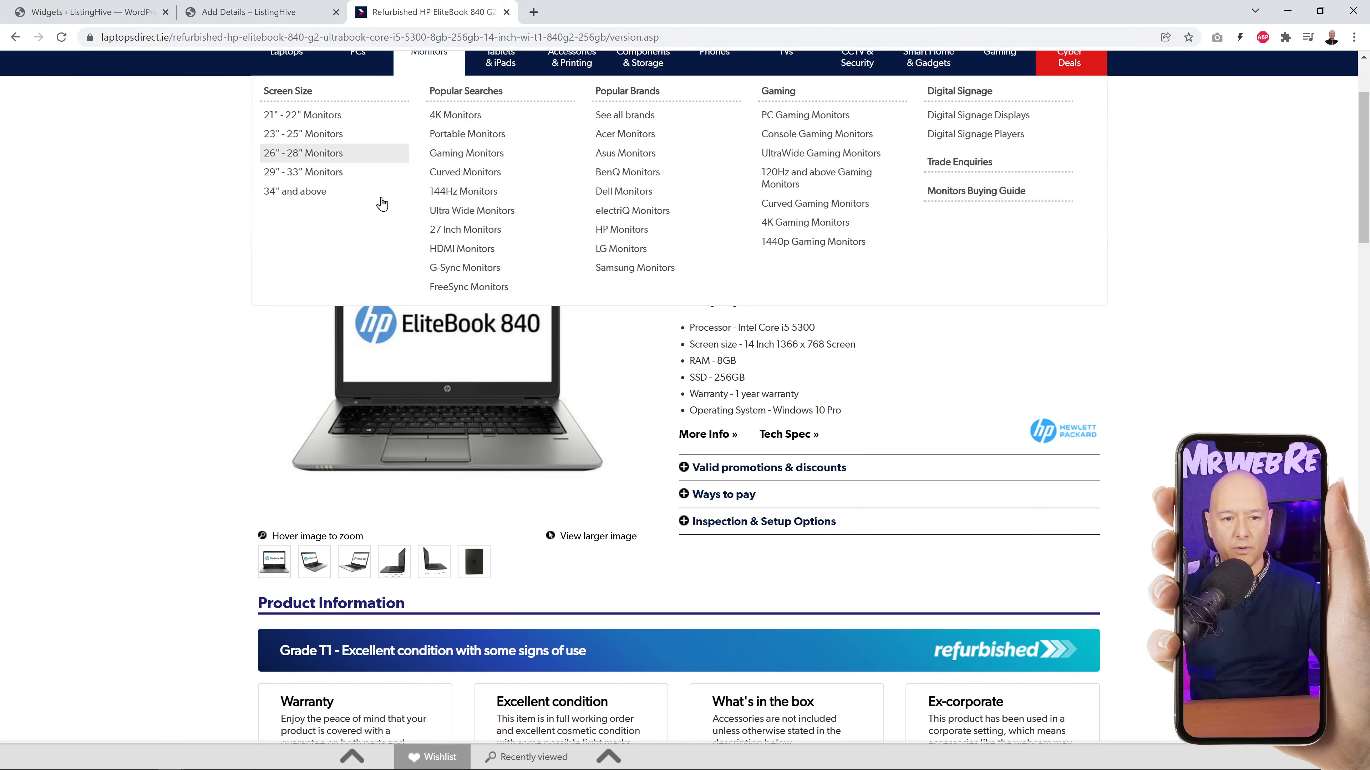
drag(259, 128, 1057, 131)
key(ctrl+c)
click(253, 12)
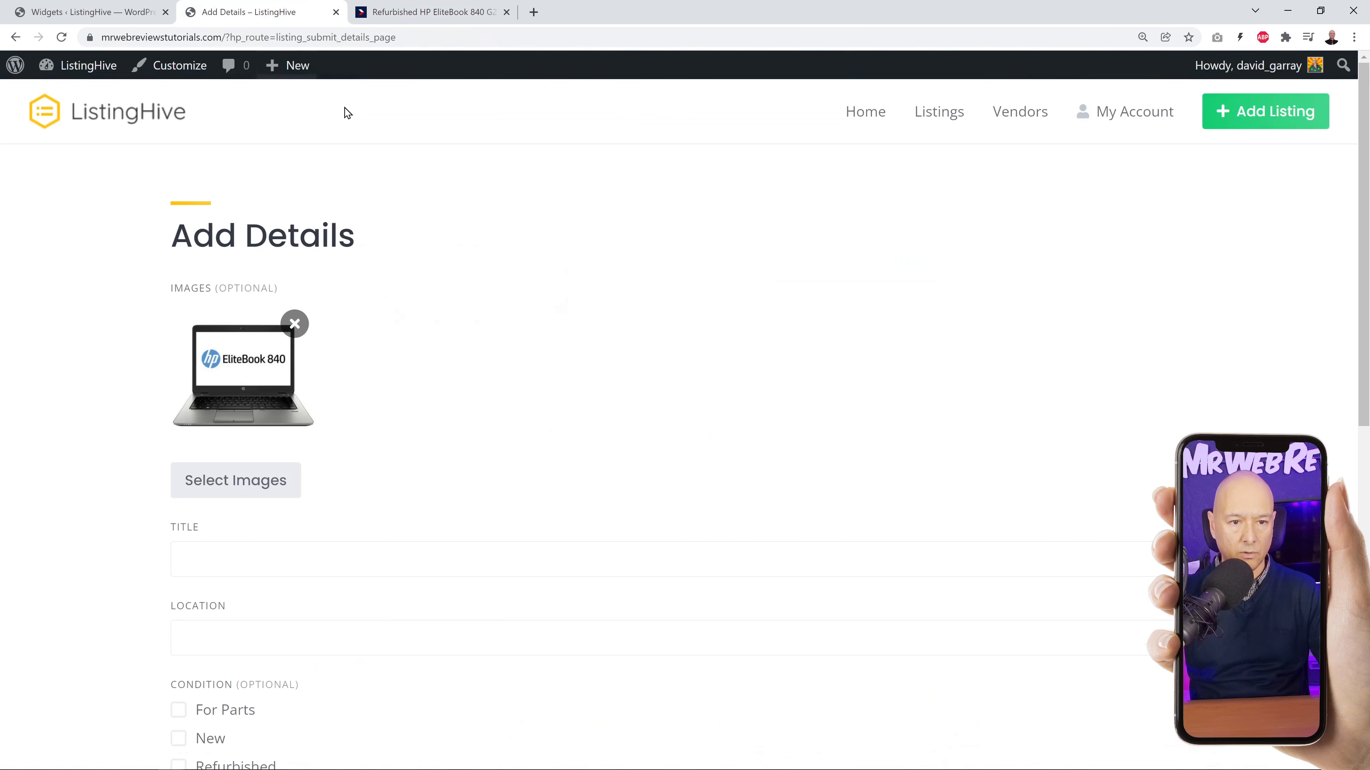
click(277, 554)
key(ctrl+v)
Set the listing's location to Dublin, Ireland and its condition to Refurbished.
scroll(594, 378, down, 4)
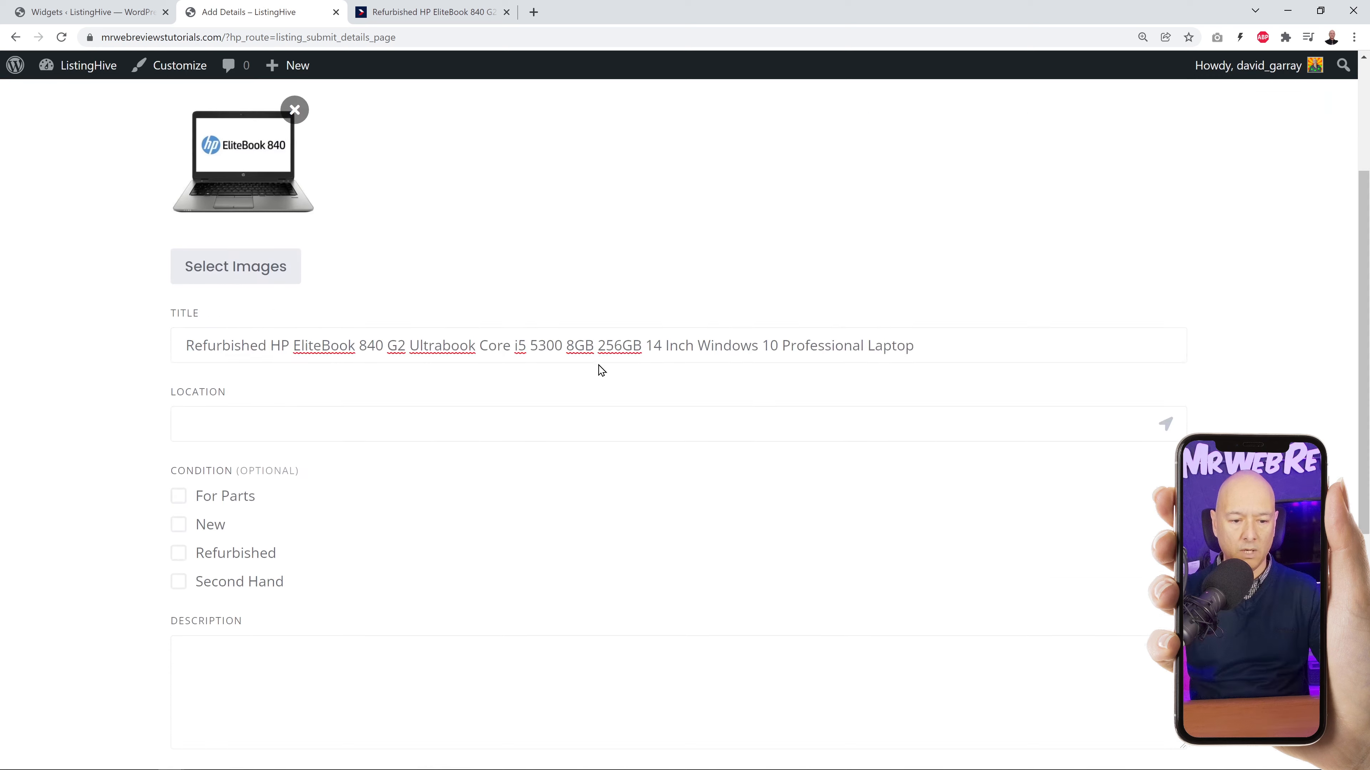
click(288, 420)
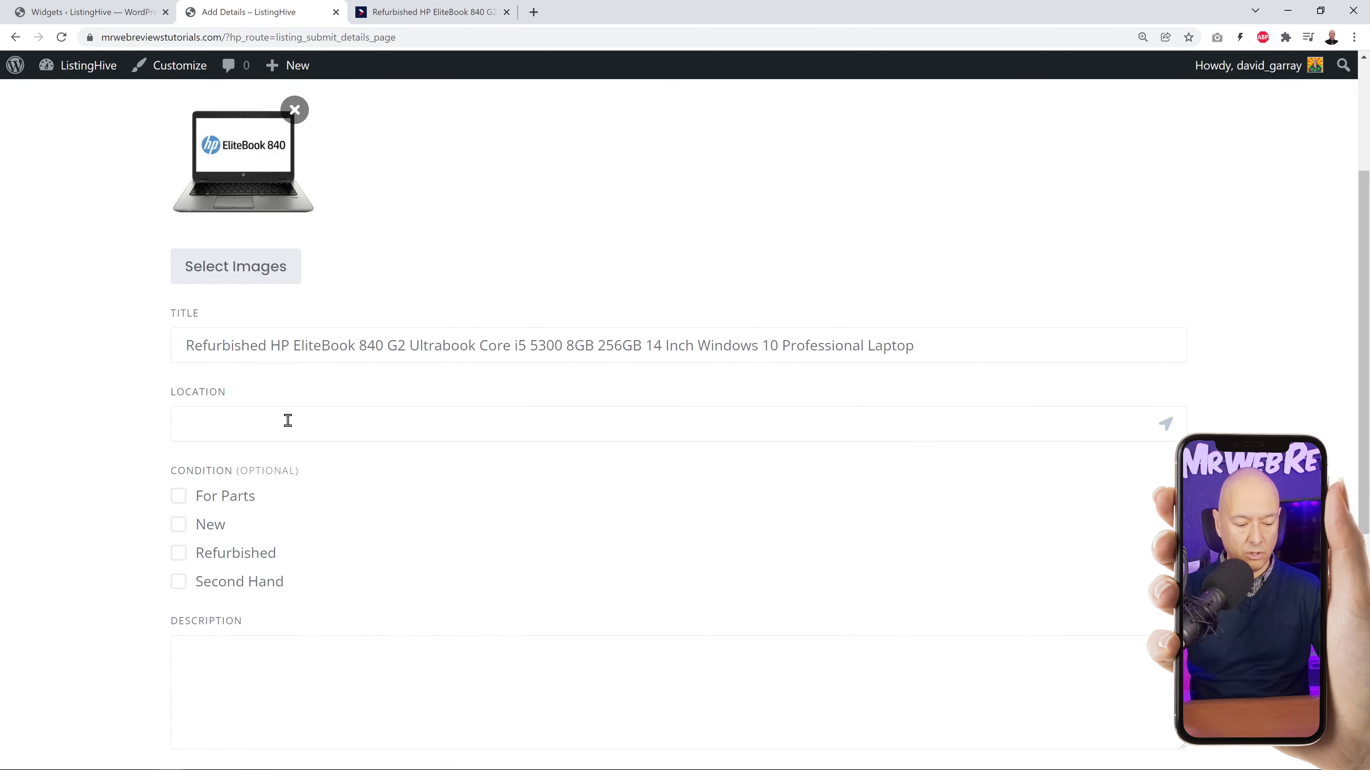
text(Dublin)
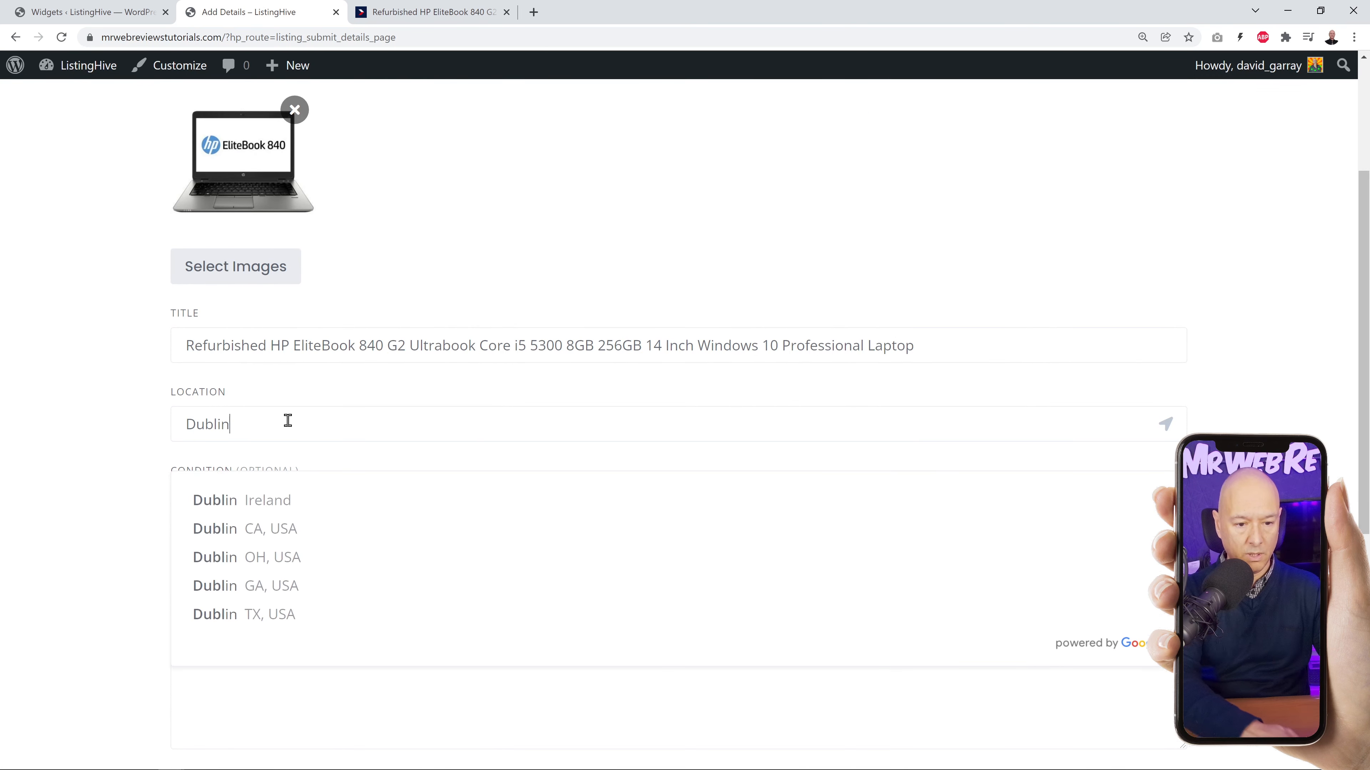
click(271, 496)
scroll(75, 496, down, 3)
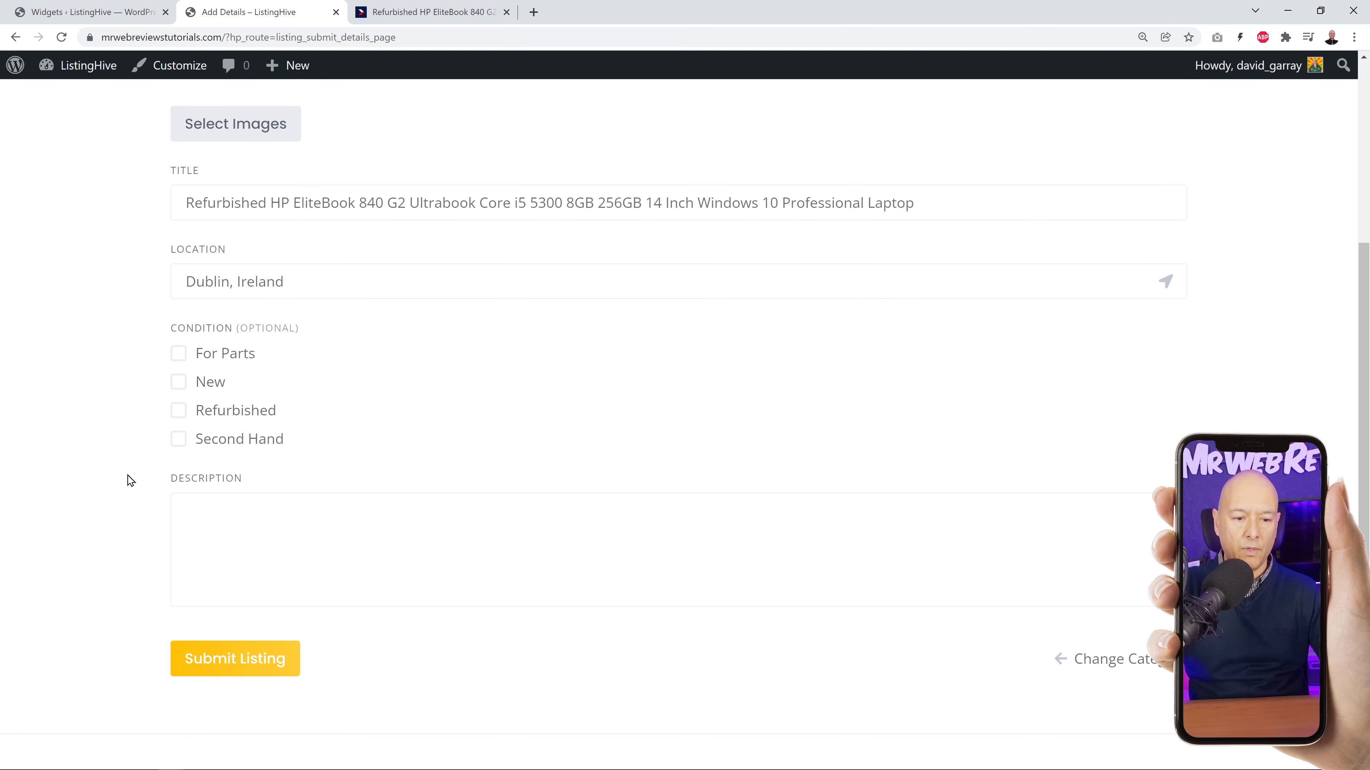
click(179, 413)
Copy the specification list, from processor to operating system, from the product page into the listing's description and submit the listing.
click(412, 12)
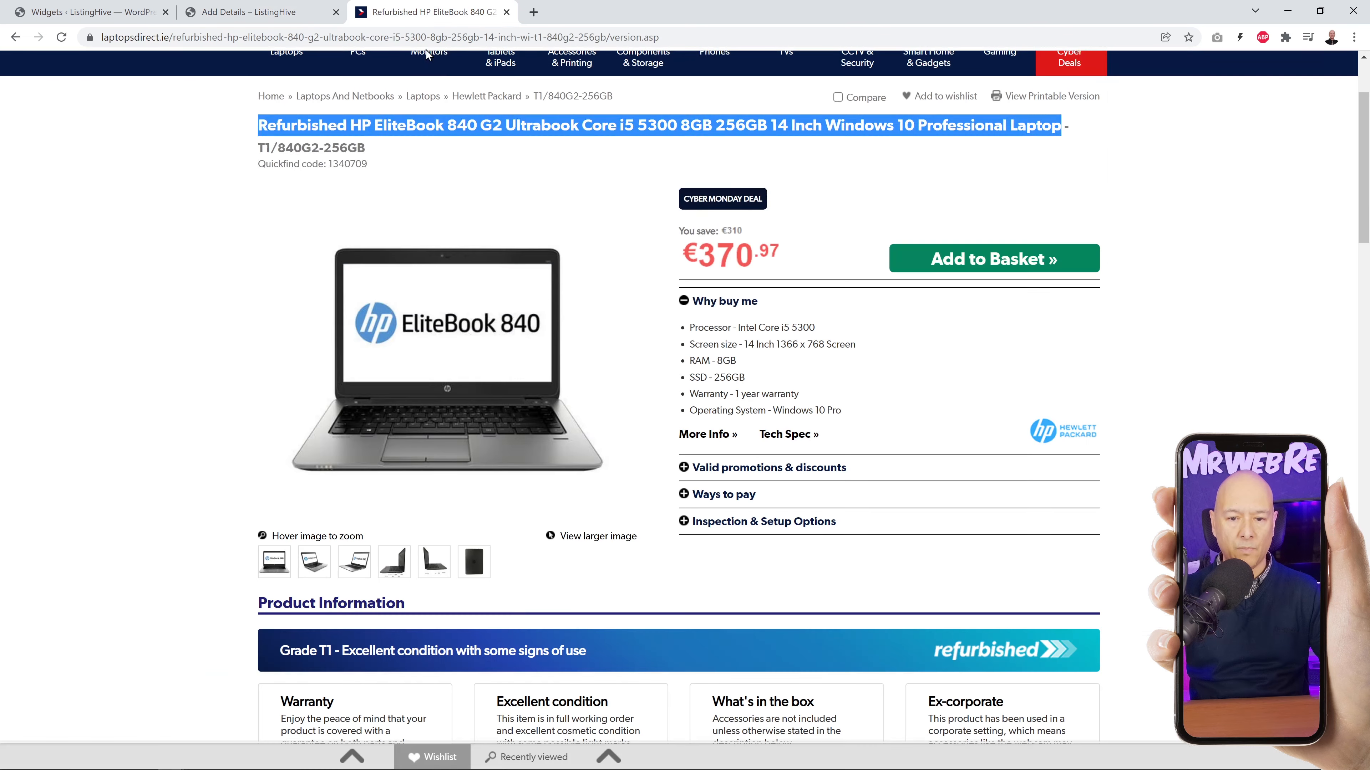
drag(690, 329, 857, 410)
key(ctrl+c)
click(252, 12)
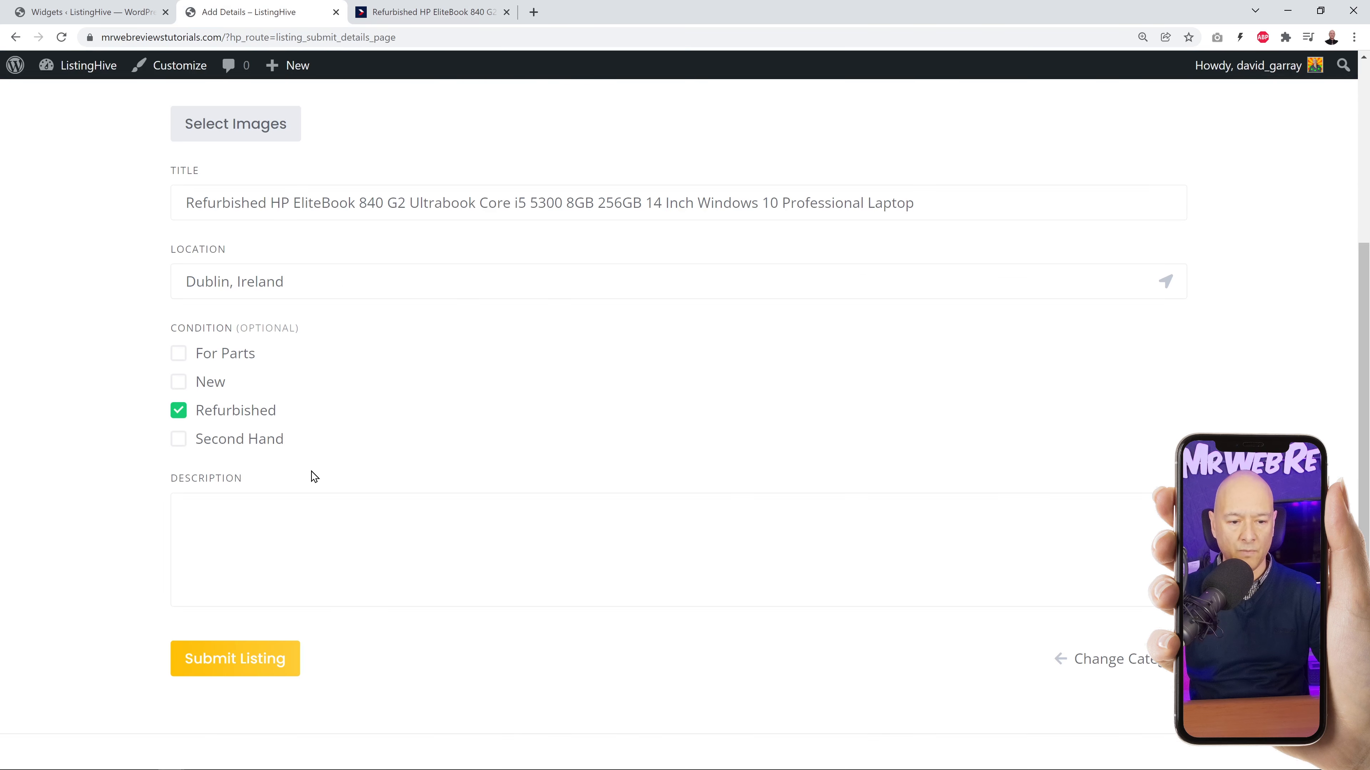
click(315, 480)
key(ctrl+v)
click(25, 544)
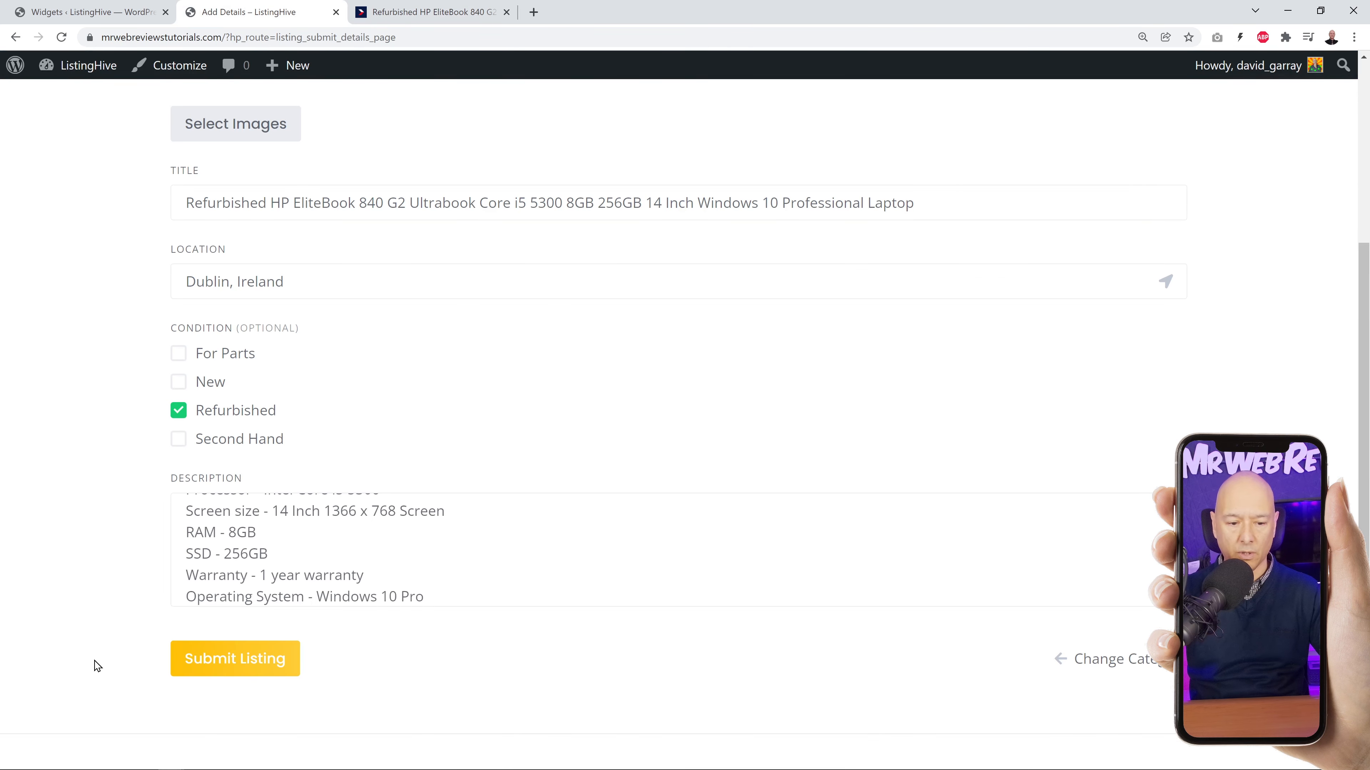
click(254, 659)
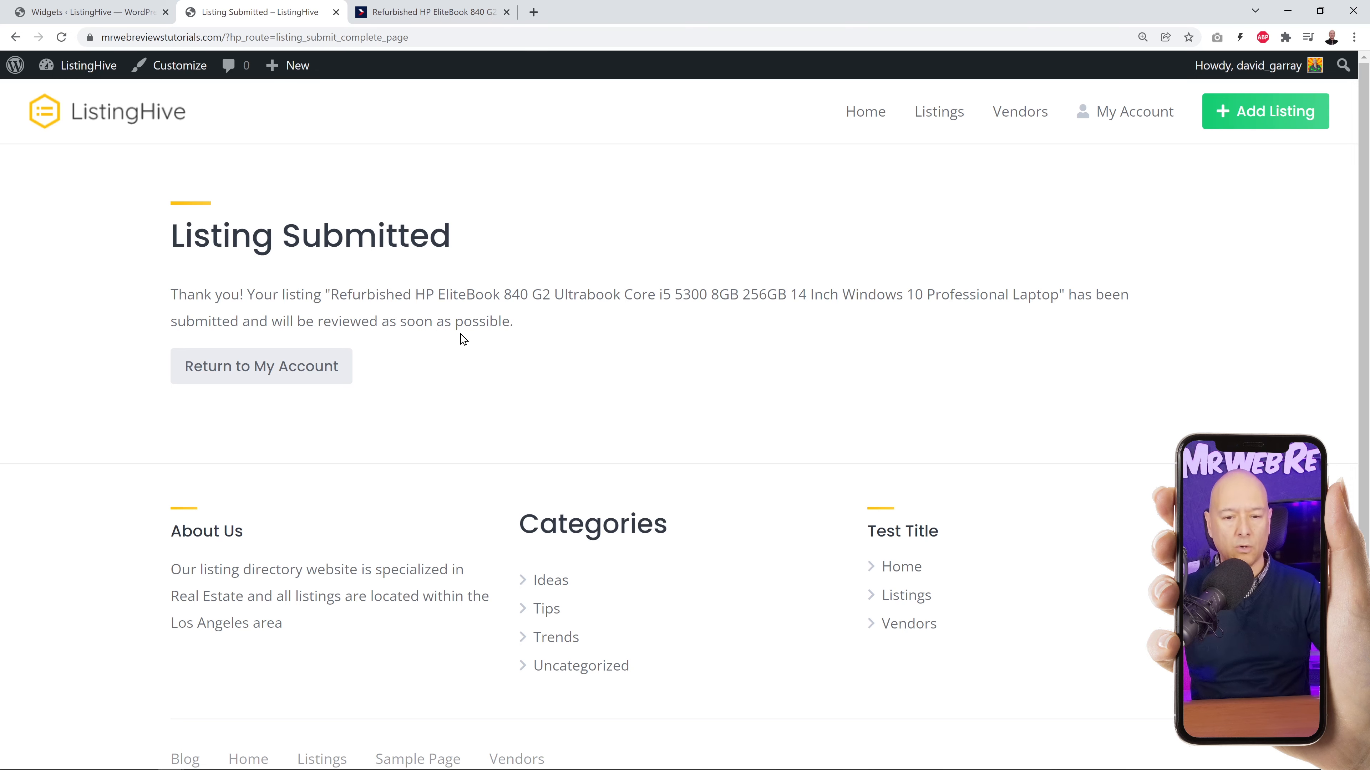
Turn off manual approval of new listings in the HivePress listing settings and save the changes.
click(55, 12)
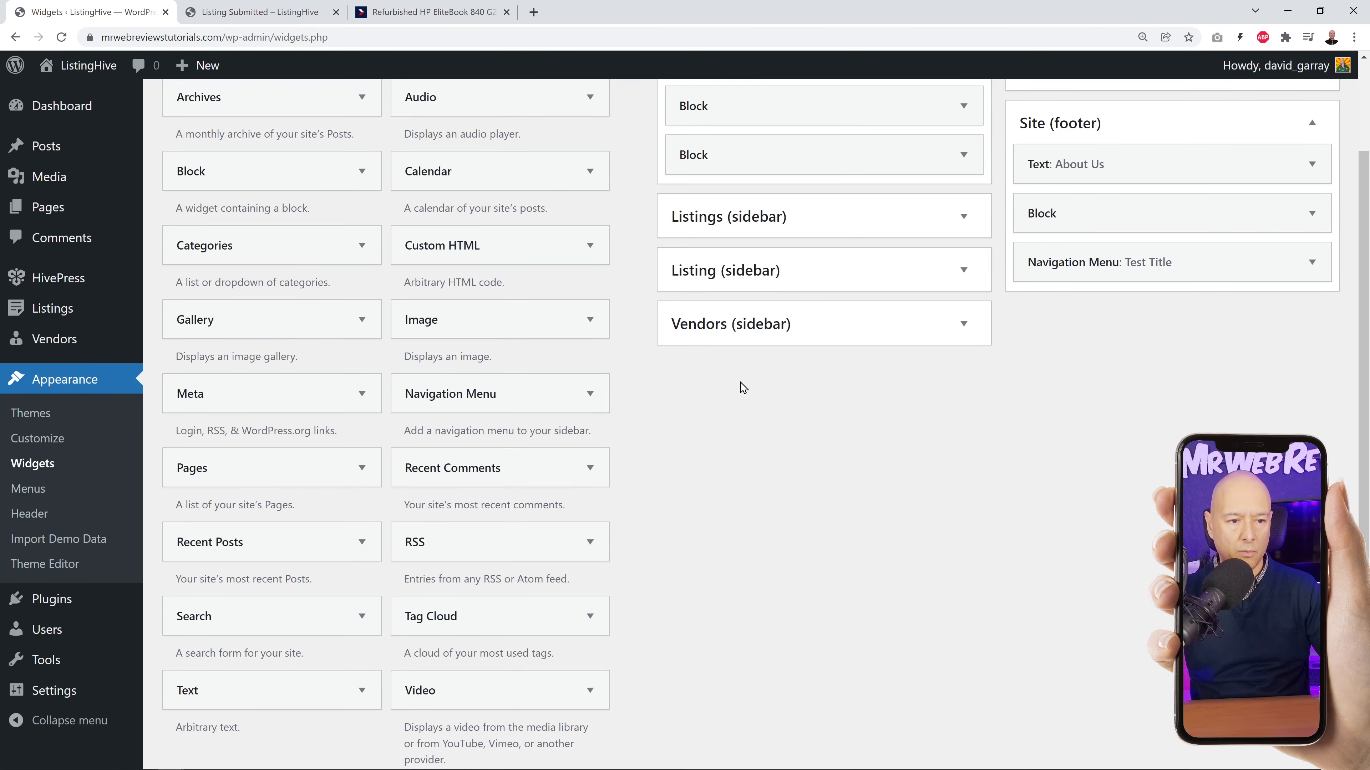
mouse_move(81, 277)
click(183, 280)
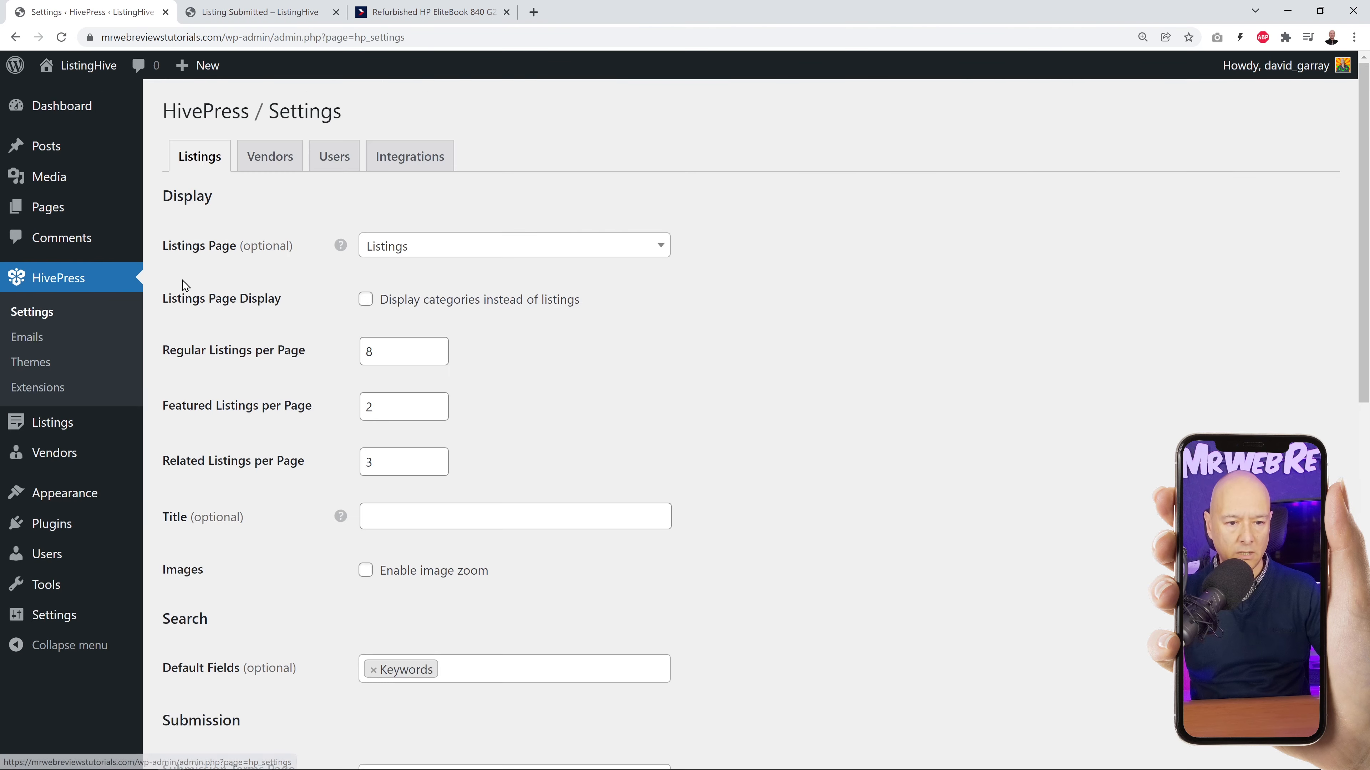
scroll(787, 391, down, 6)
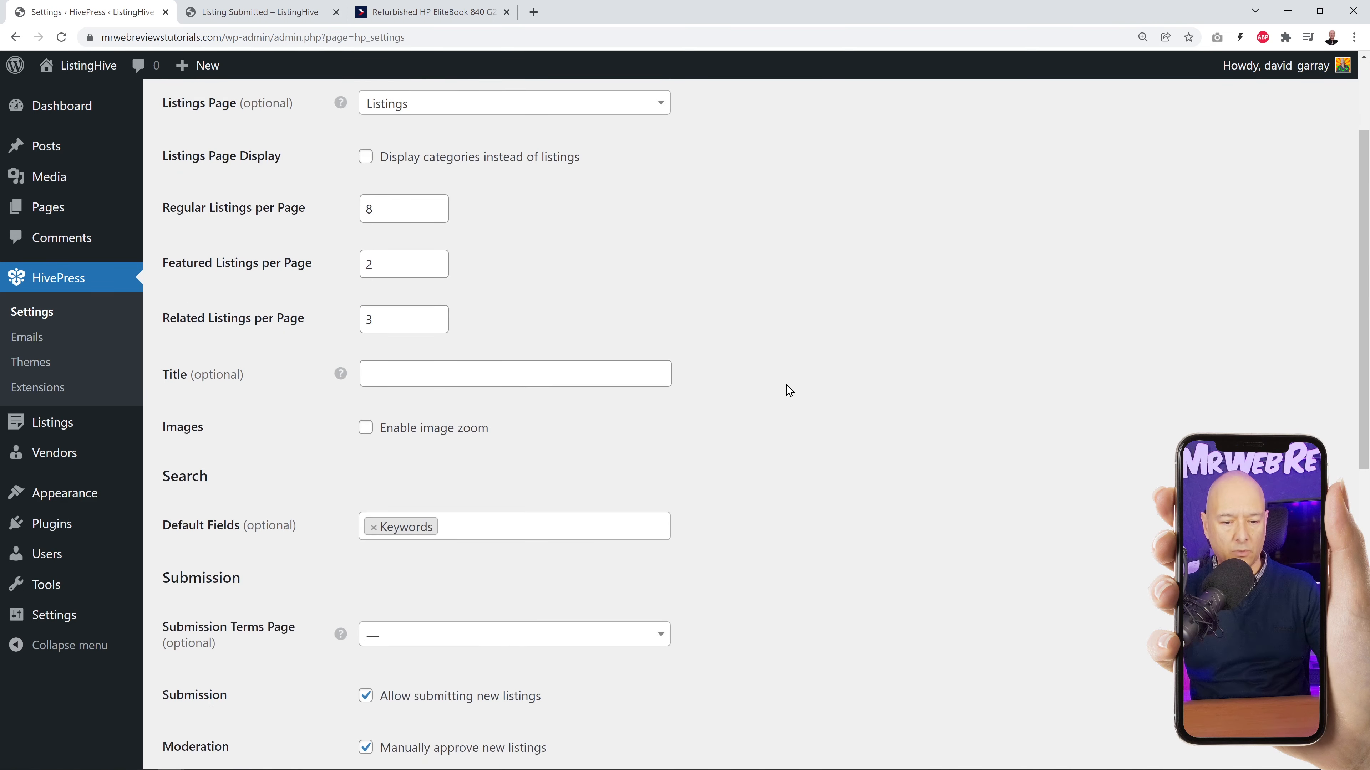
scroll(793, 392, down, 1)
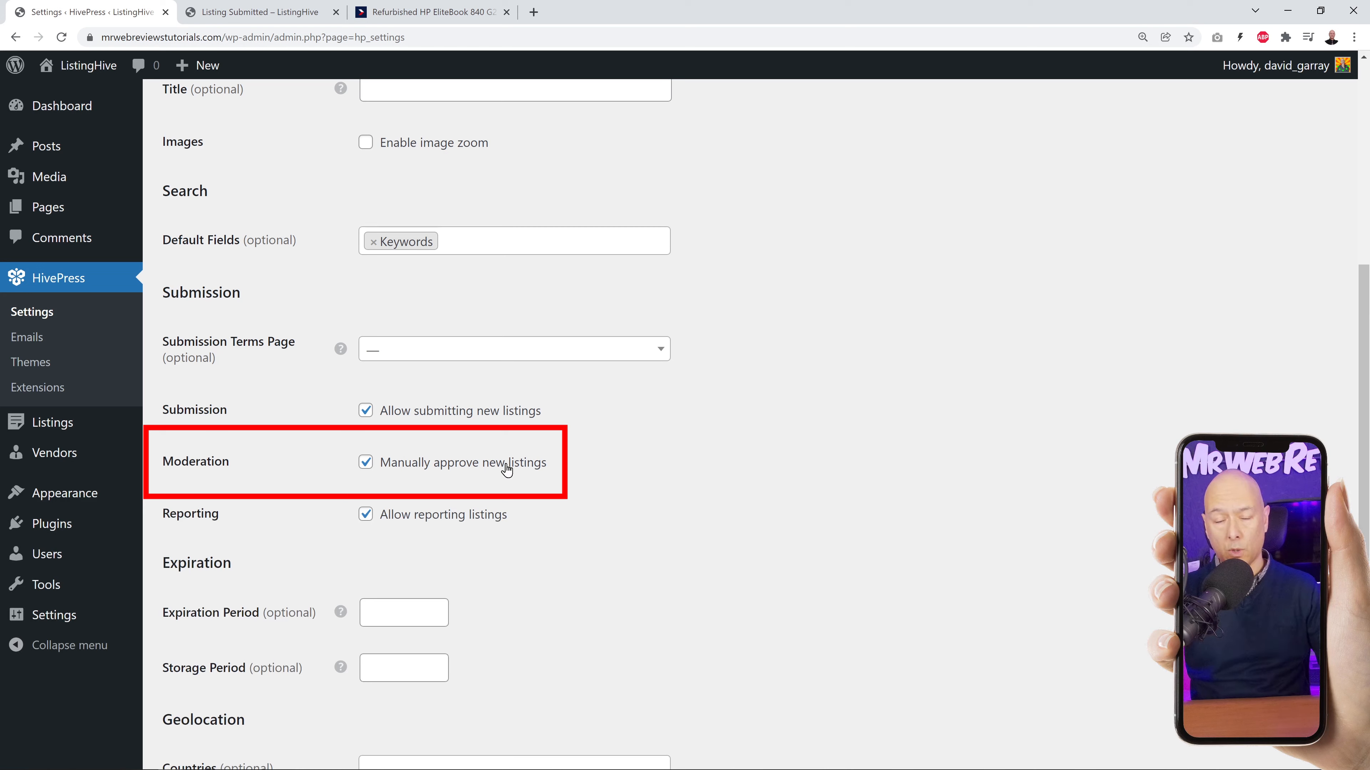
click(367, 462)
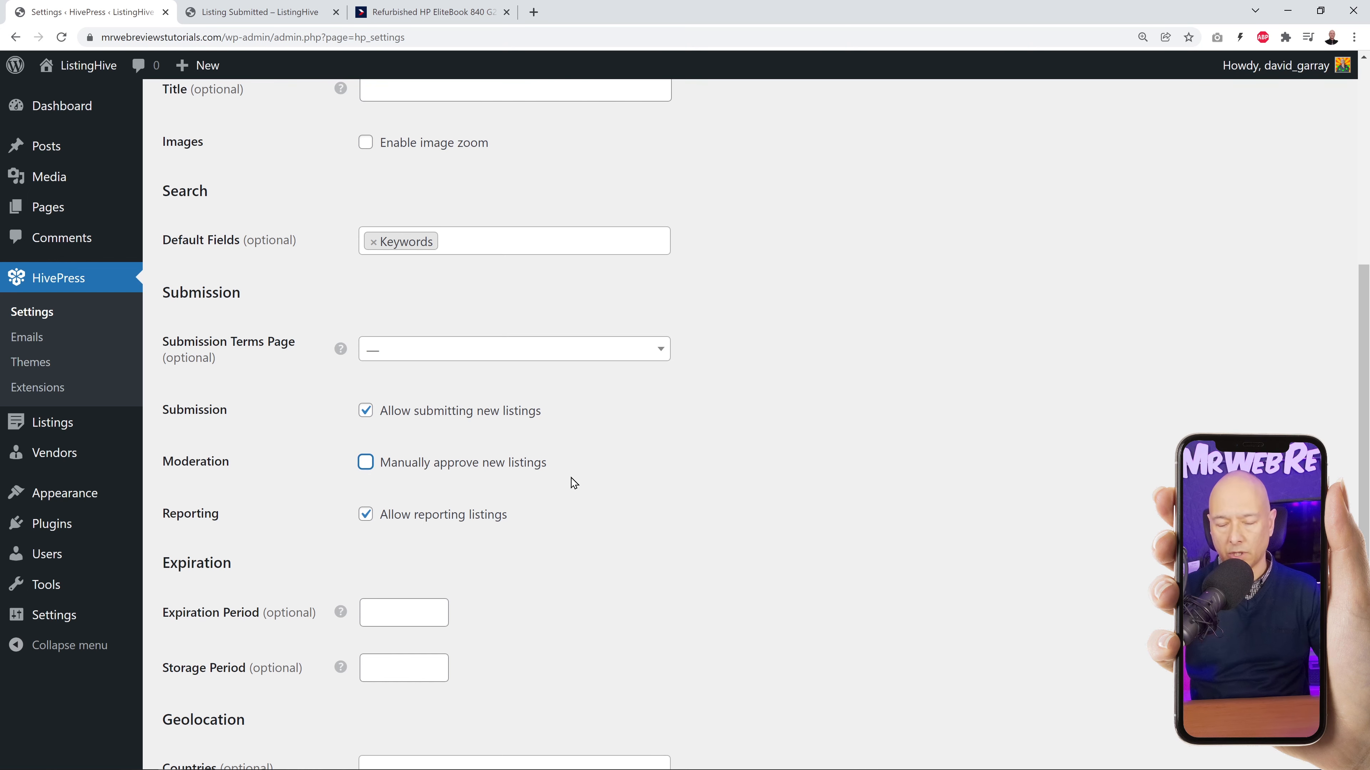
scroll(582, 469, down, 5)
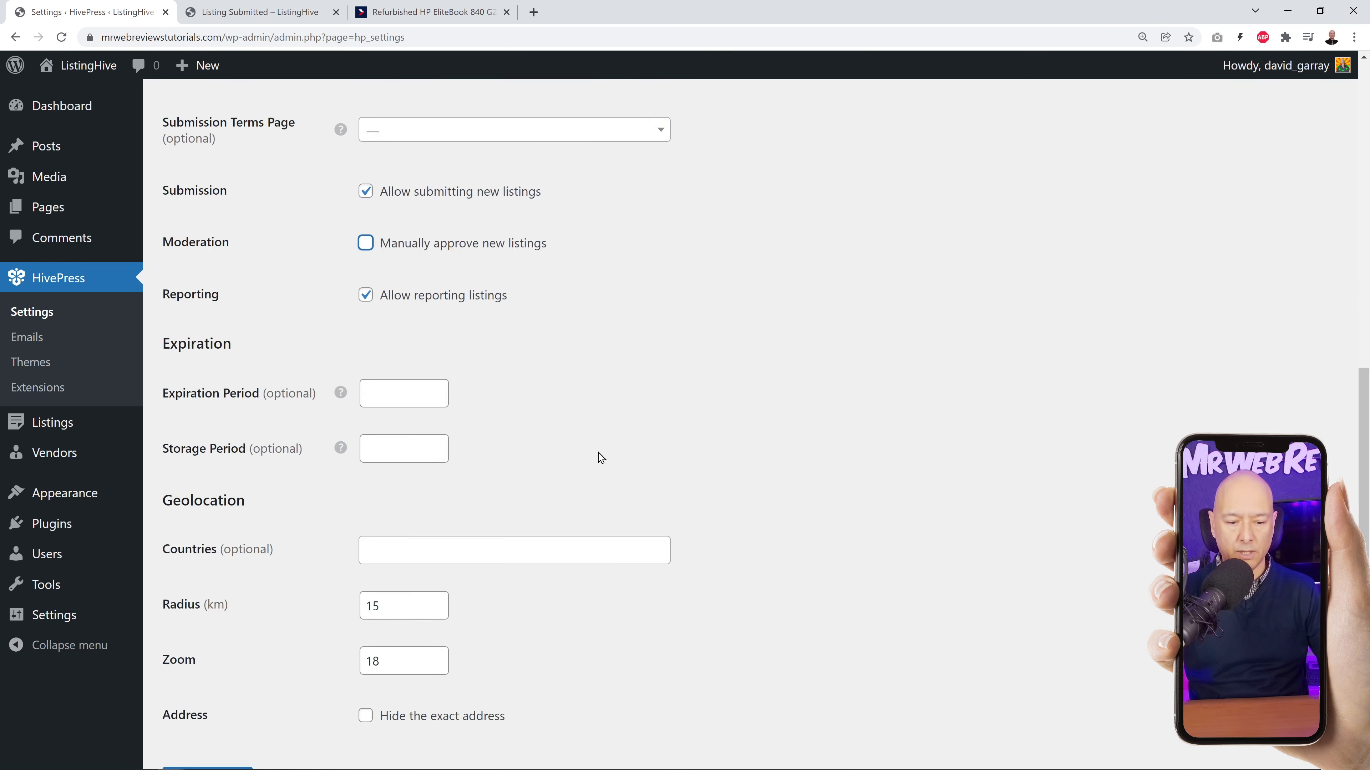
click(243, 681)
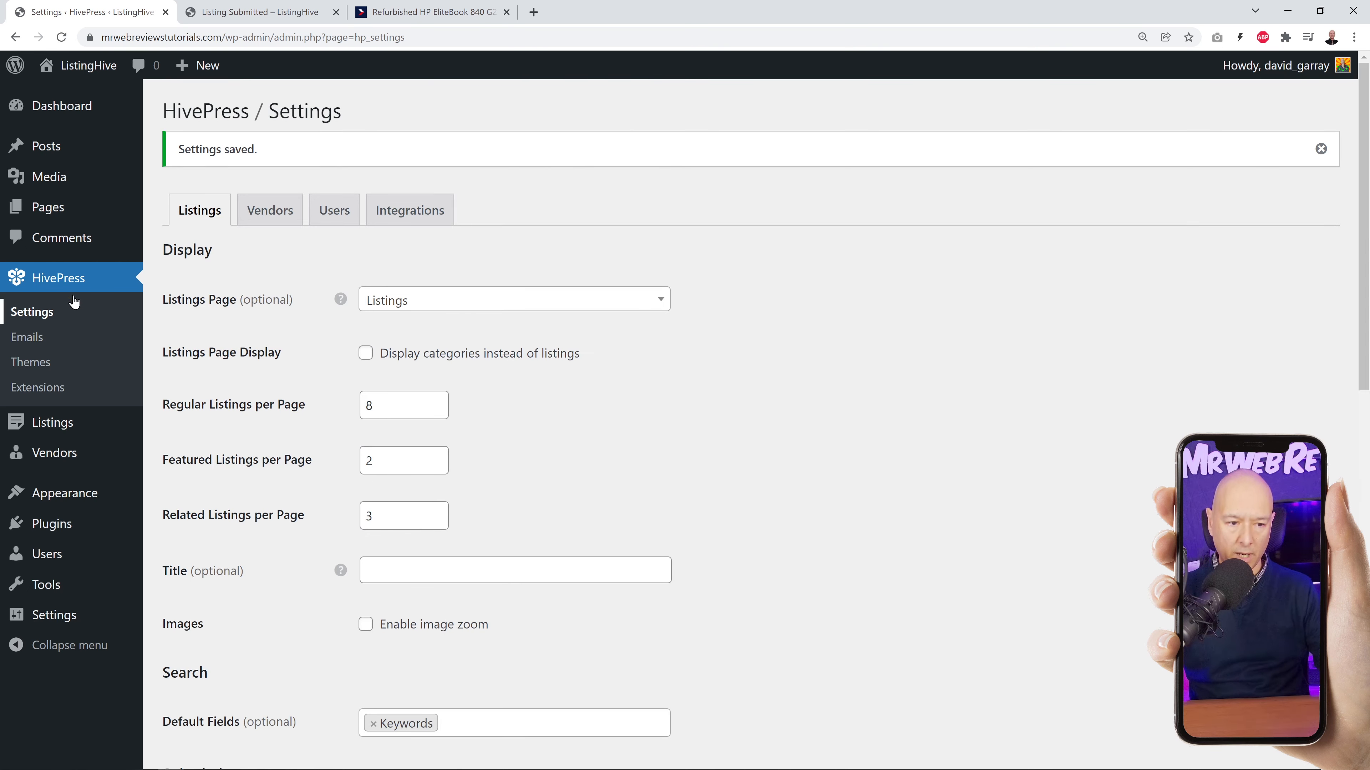
Publish the pending Refurbished HP EliteBook 840 listing from the WordPress listings and return to the listings overview.
click(60, 426)
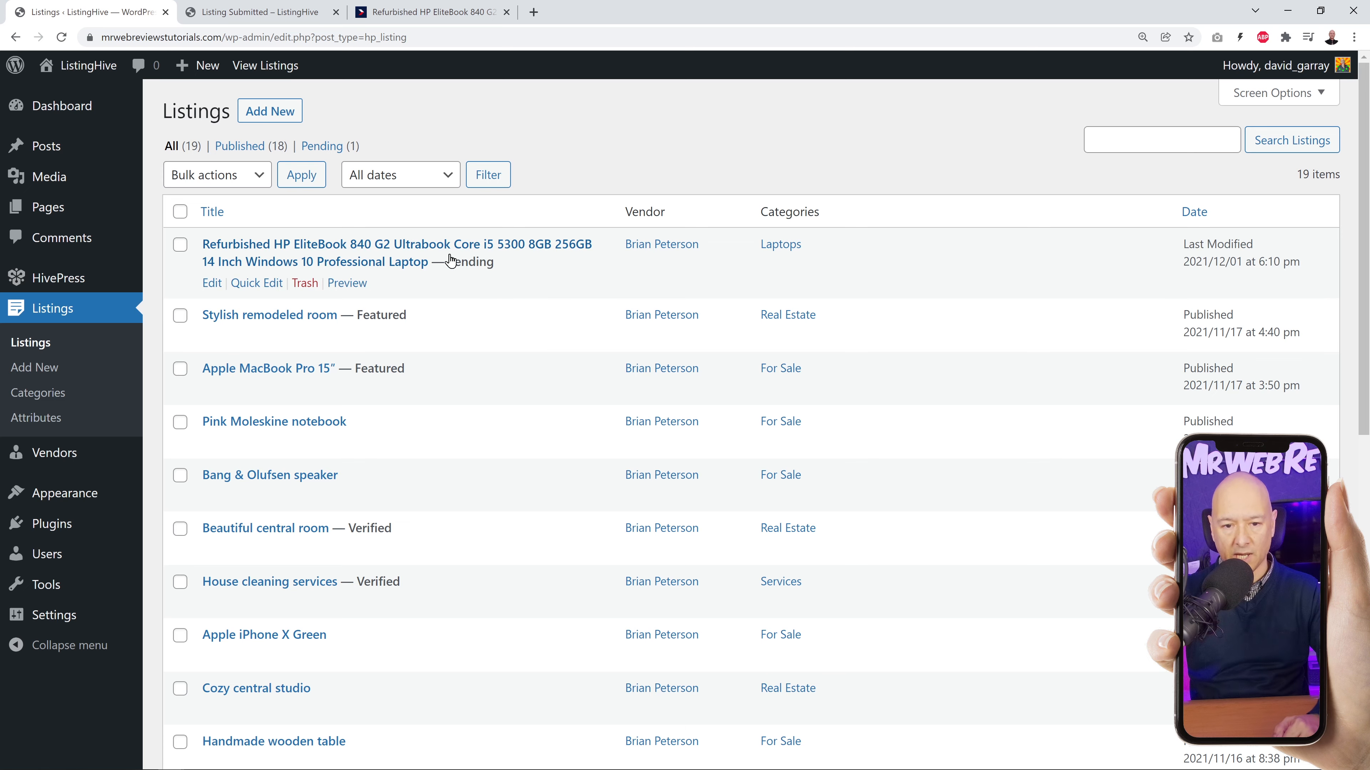
click(212, 285)
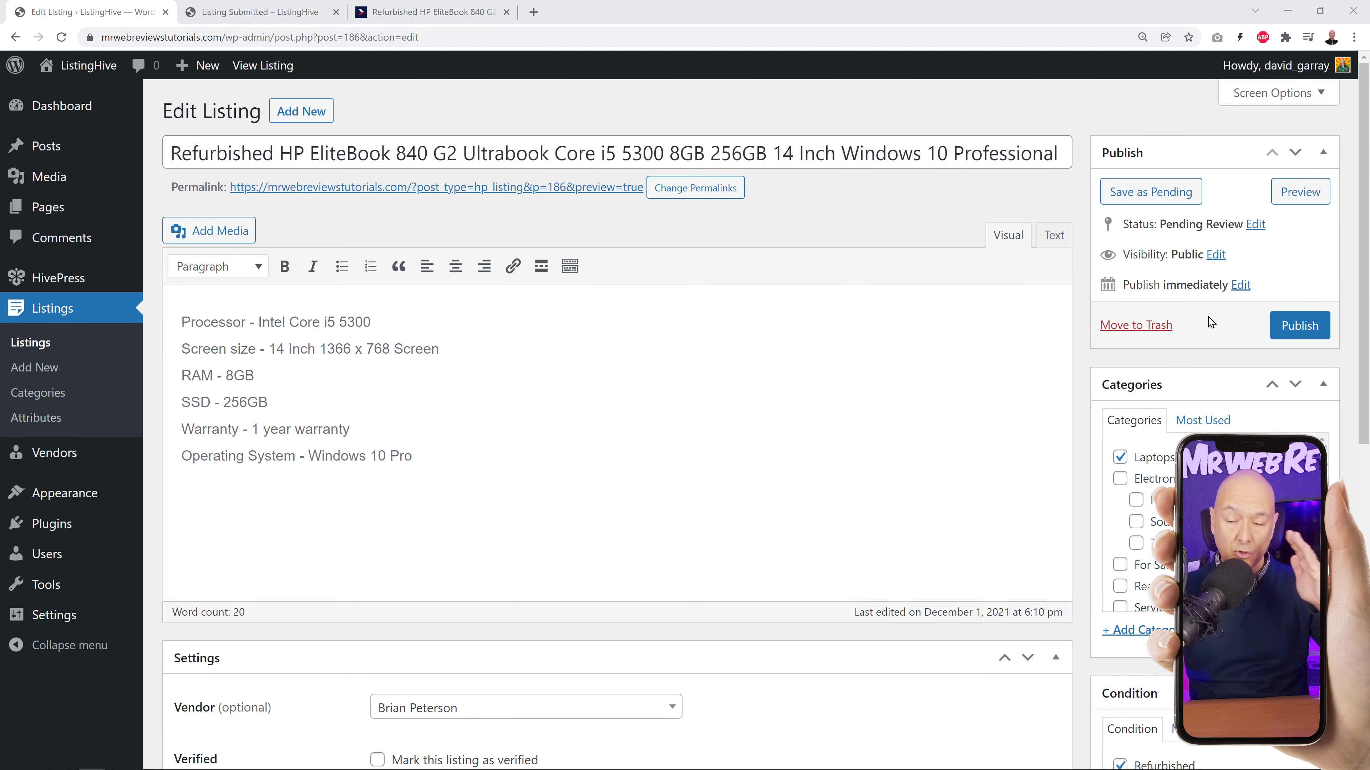
click(1297, 332)
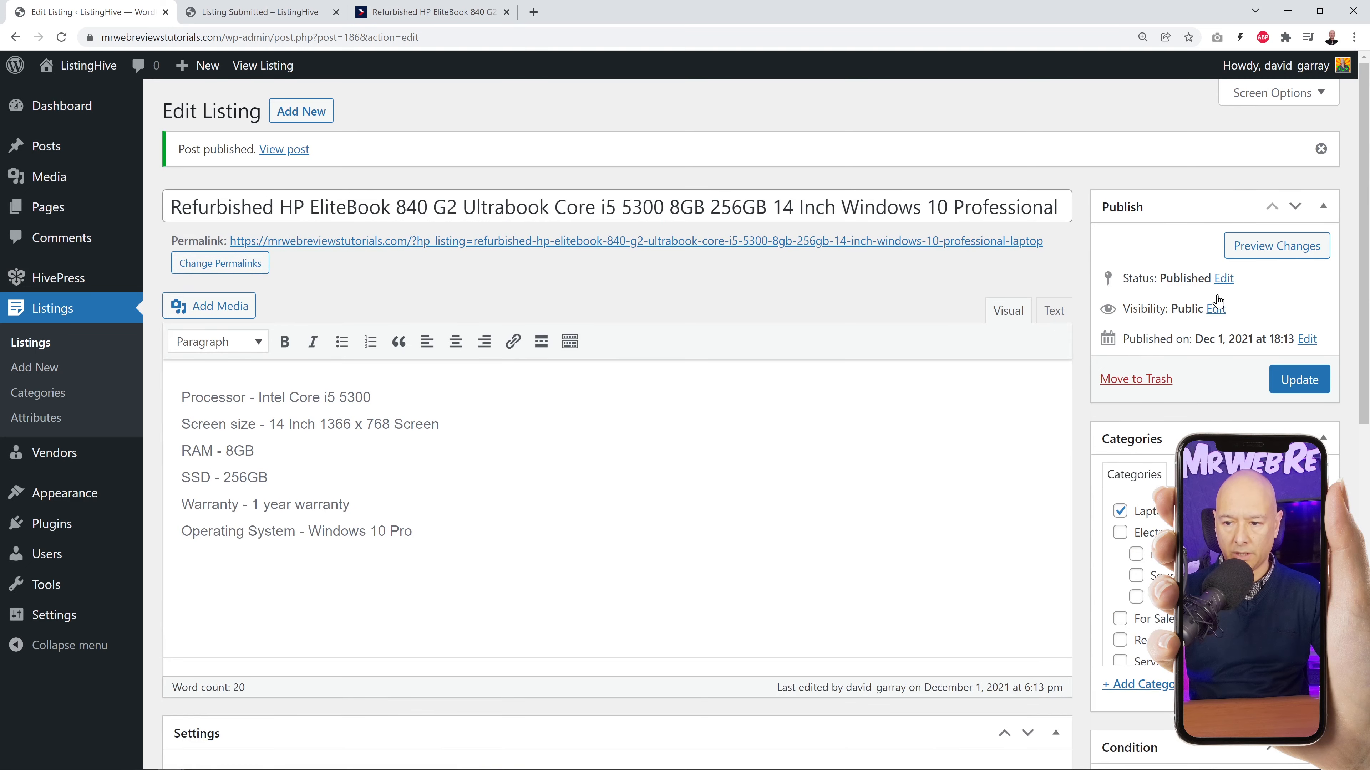
click(31, 342)
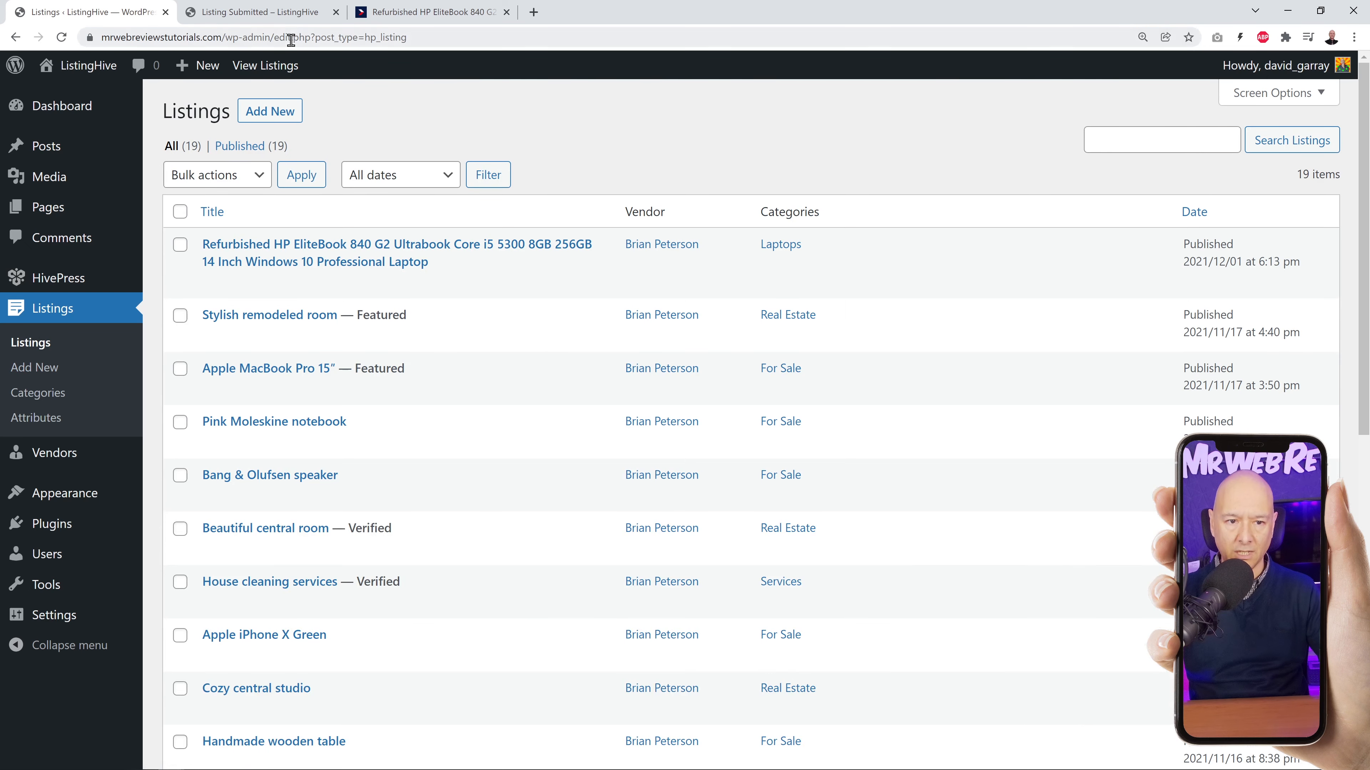
Go to the Electronics category from the live site's home page and check its listings.
click(279, 20)
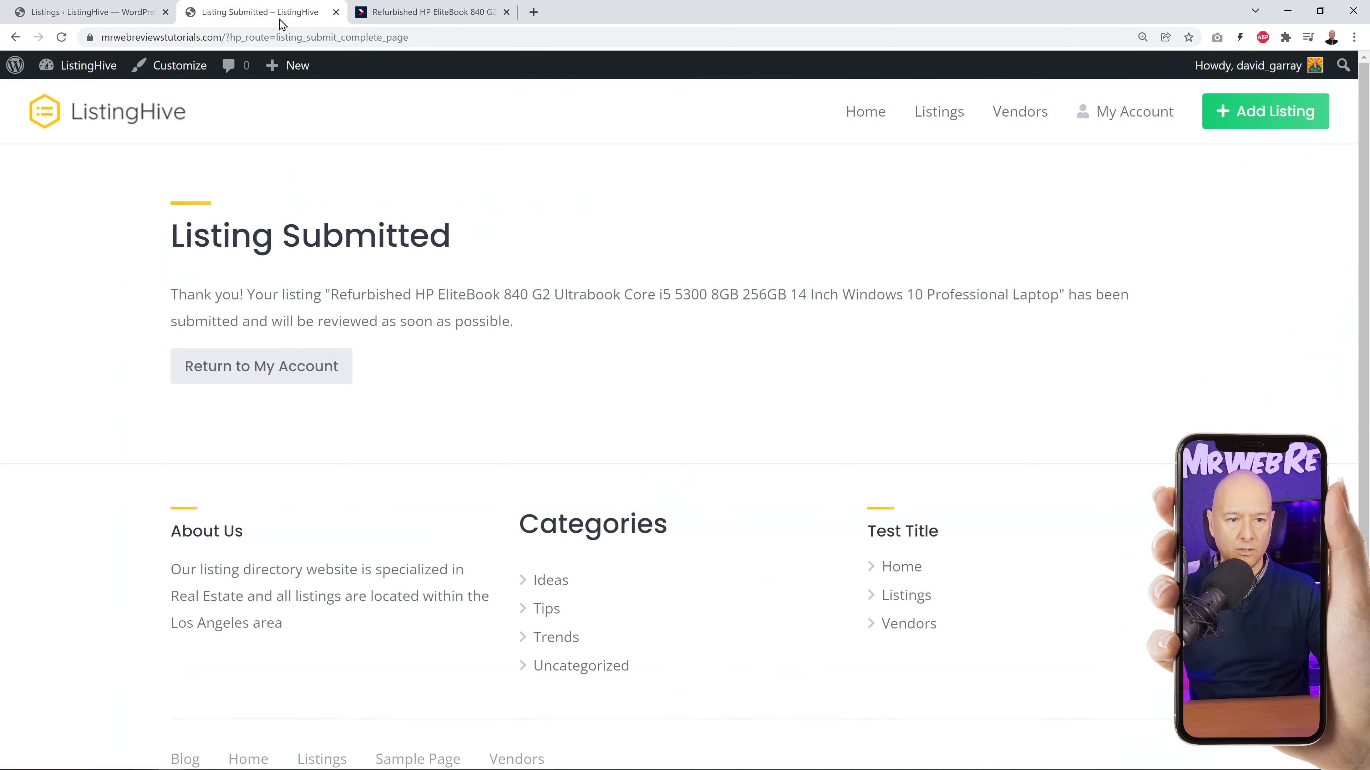
click(848, 114)
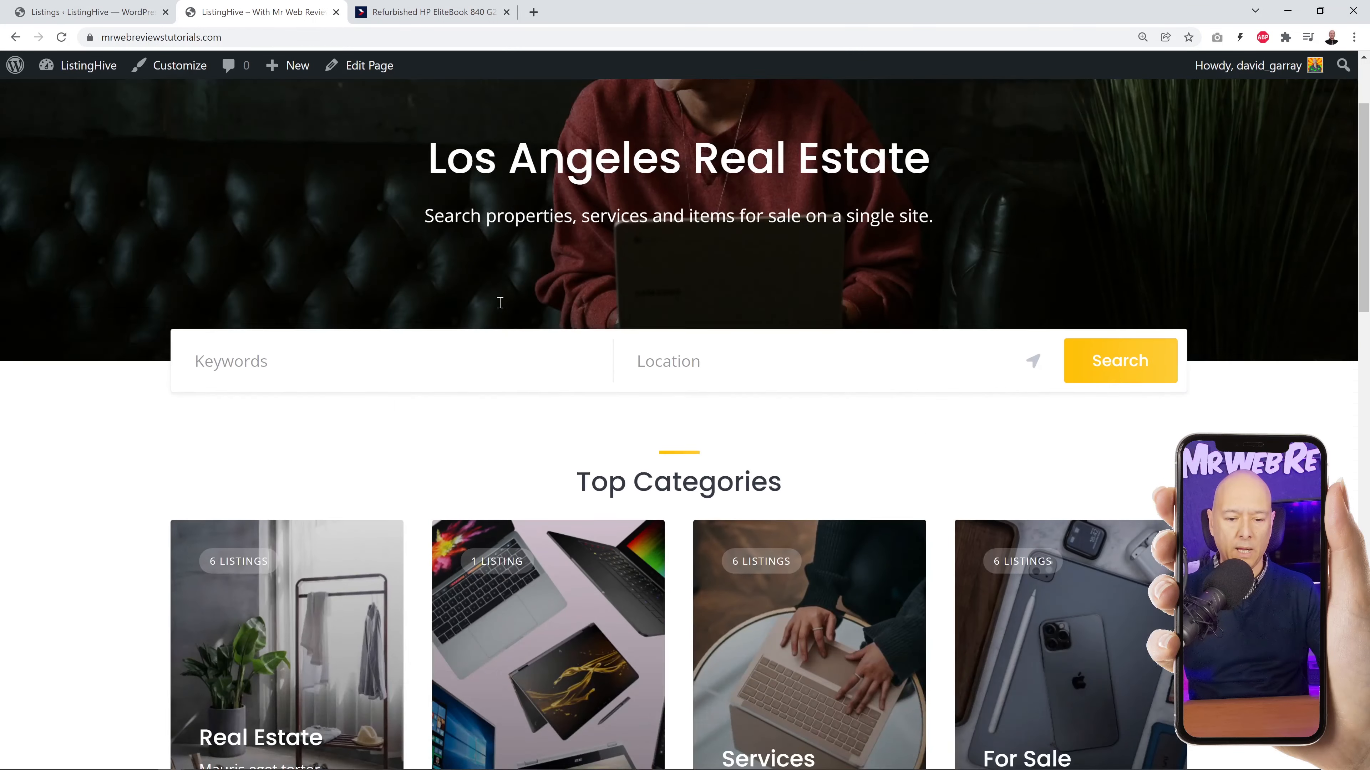
scroll(499, 303, down, 5)
click(553, 383)
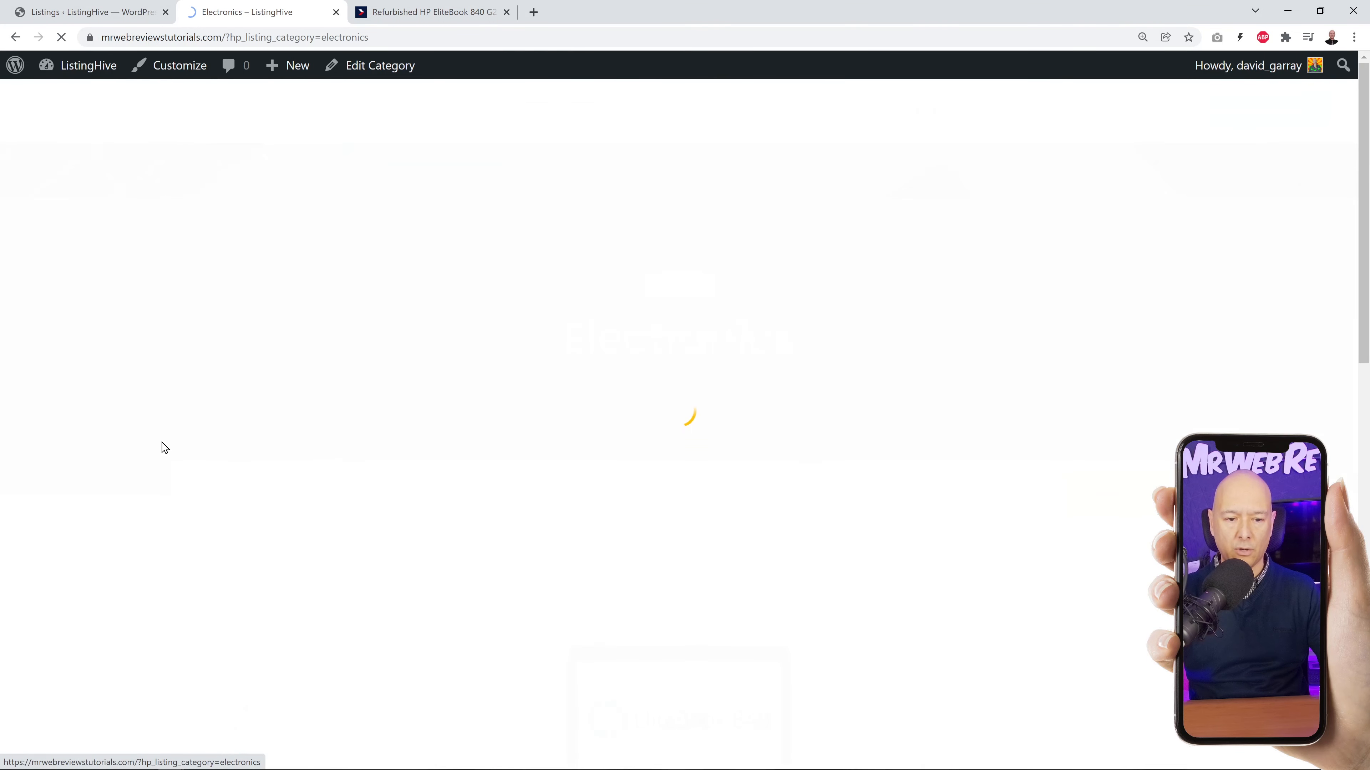
scroll(120, 437, down, 6)
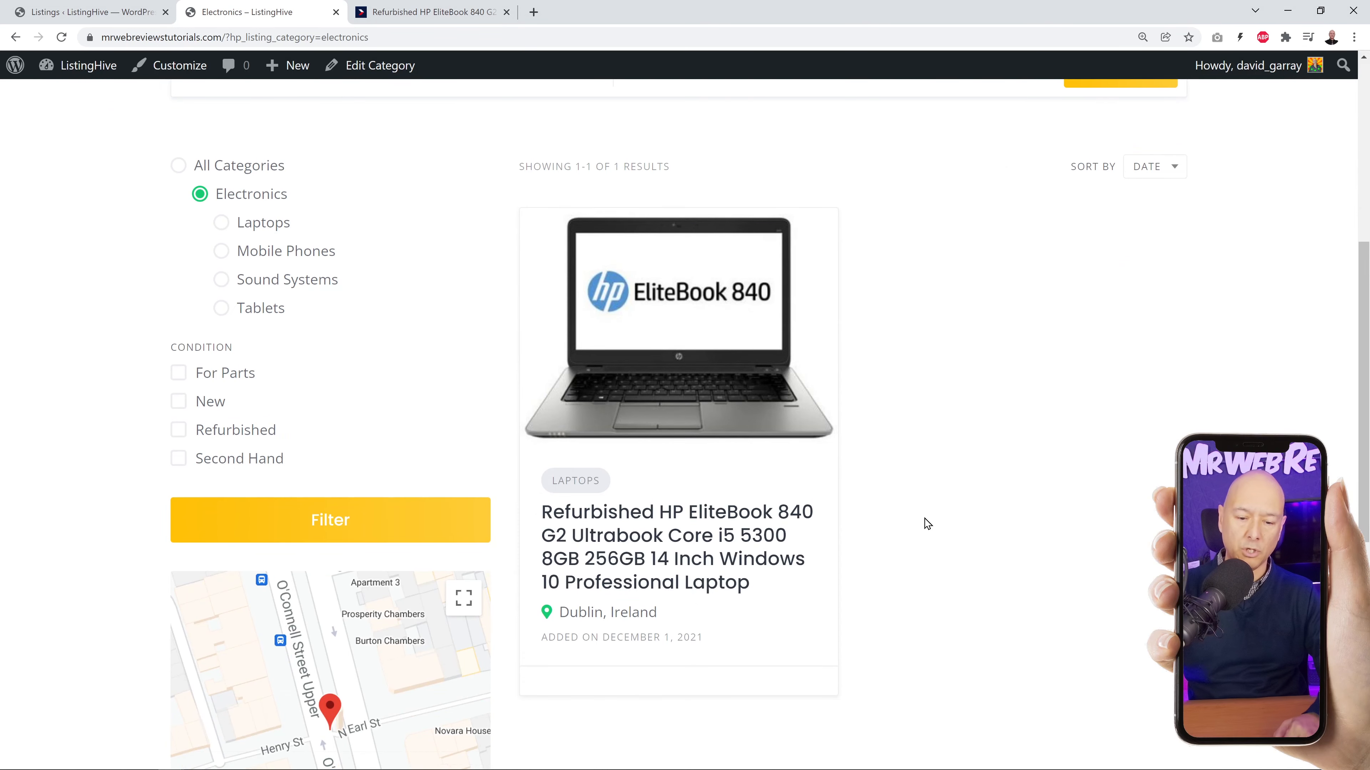
scroll(927, 523, down, 1)
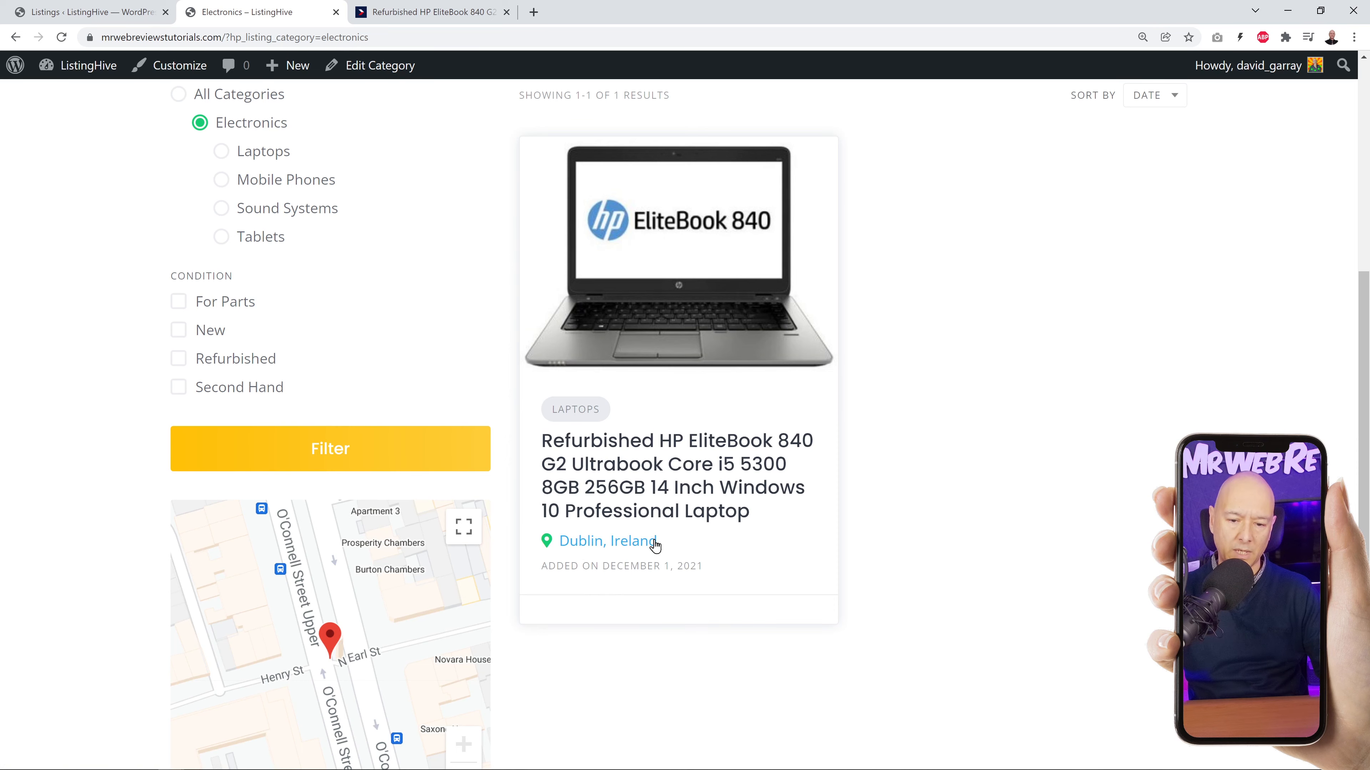
Open the HP EliteBook 840 listing and review its title, location map, image, vendor details and description.
click(657, 513)
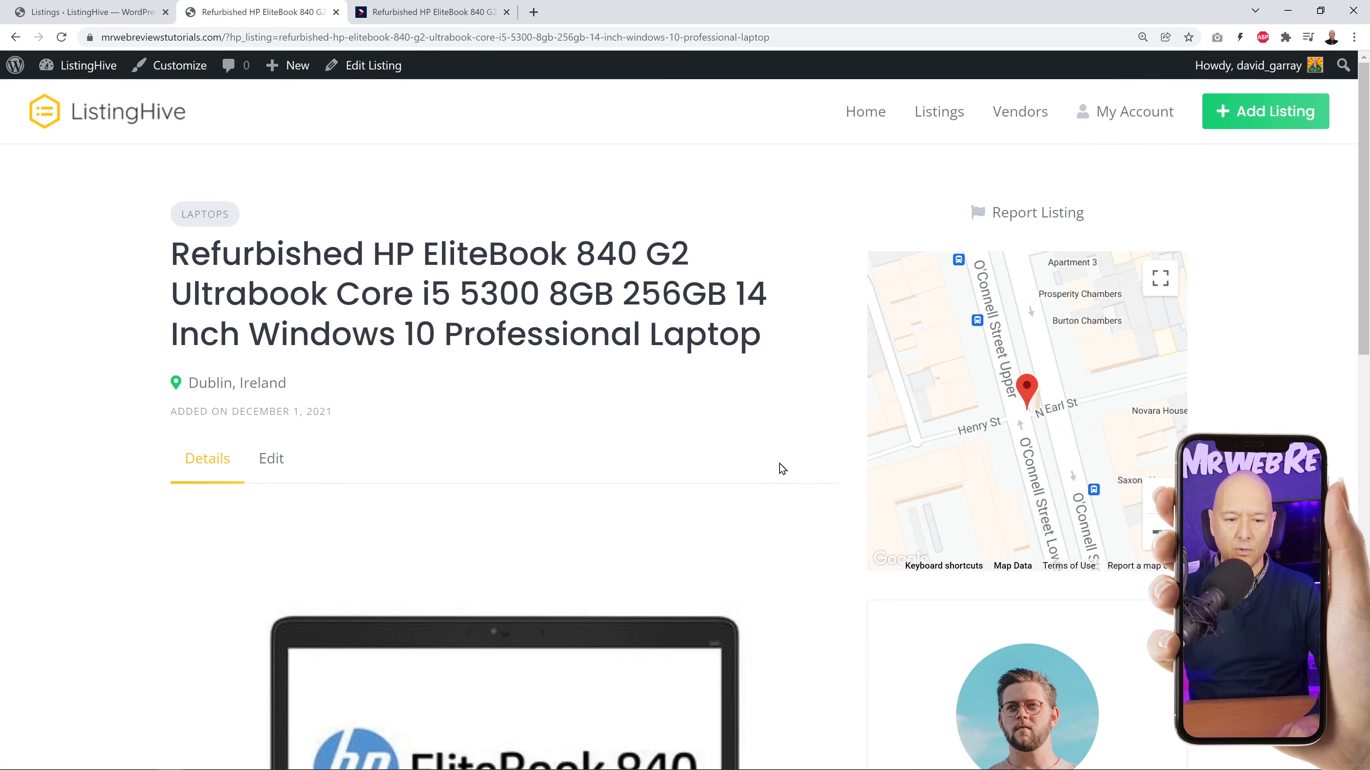
scroll(780, 468, down, 1)
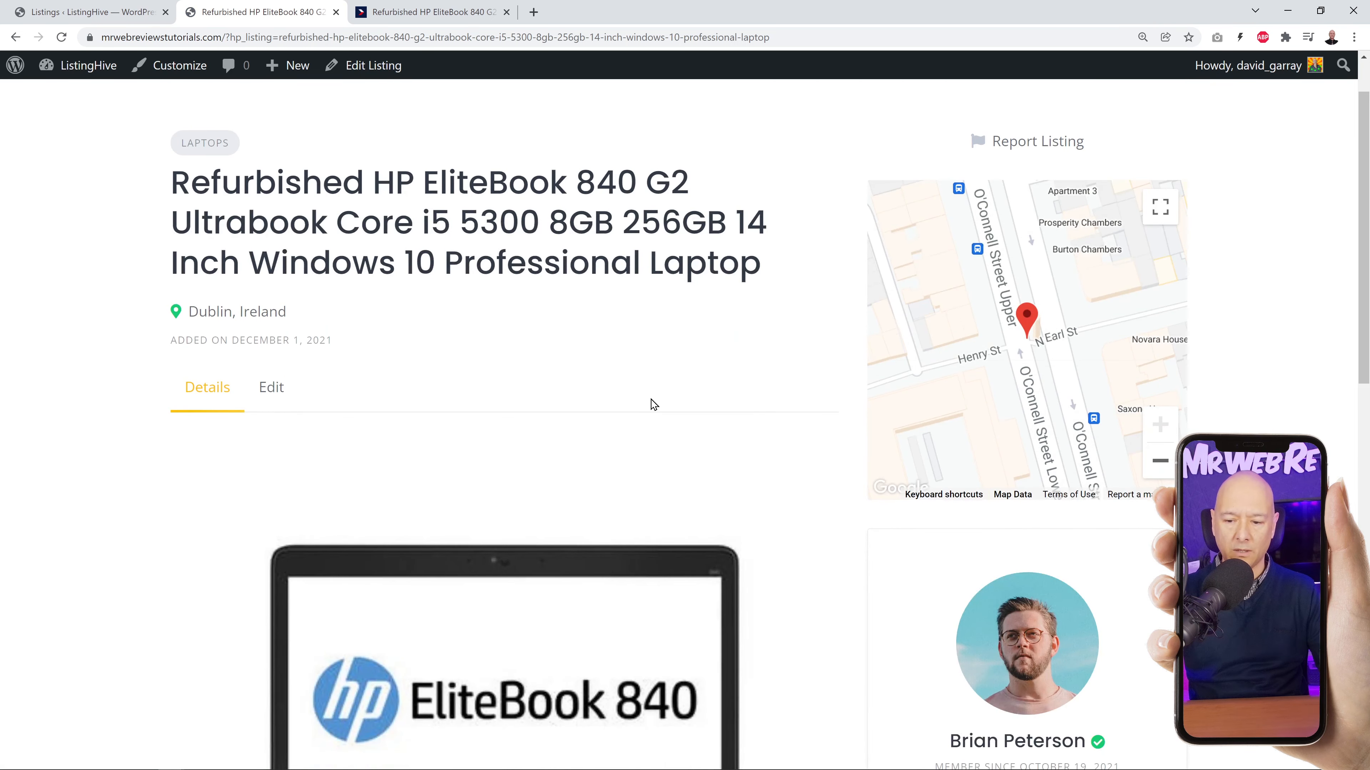
scroll(631, 401, down, 6)
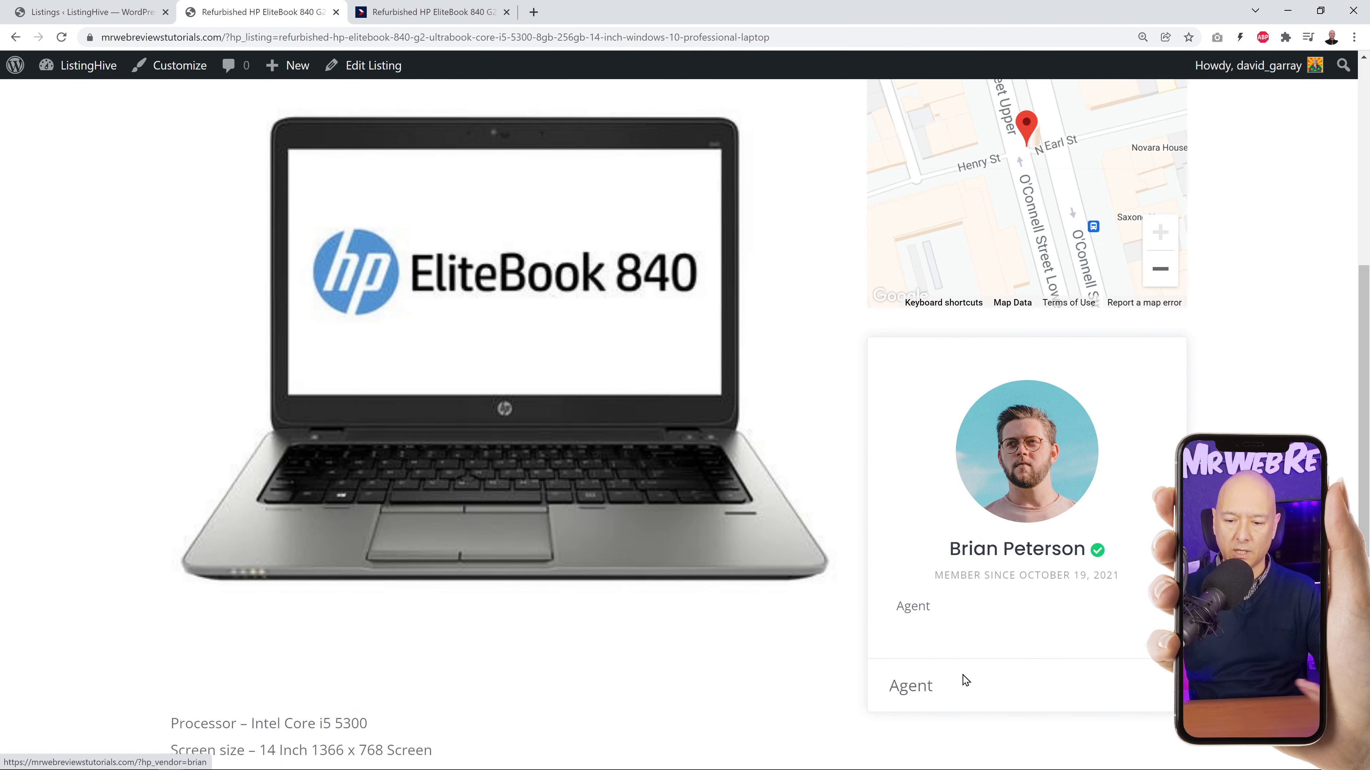
scroll(754, 620, down, 5)
scroll(754, 620, down, 1)
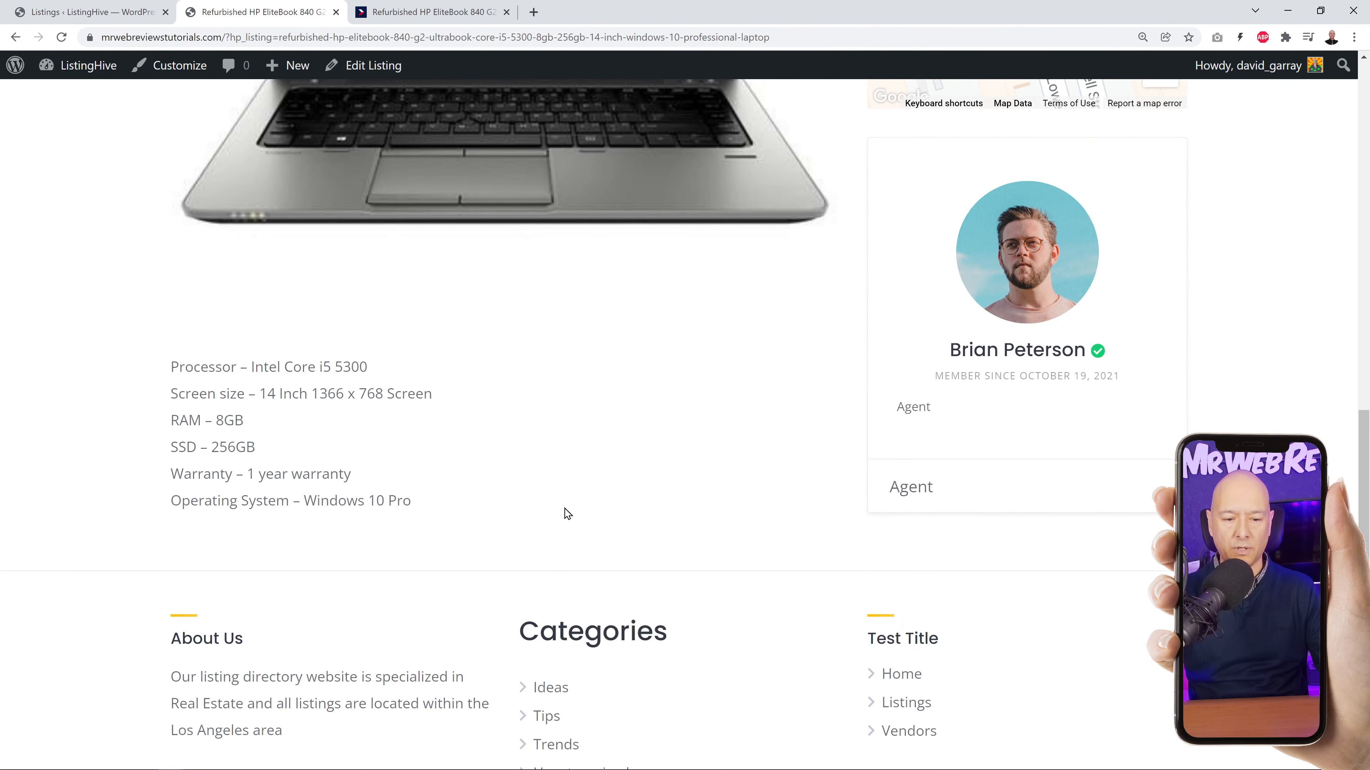
scroll(716, 486, up, 13)
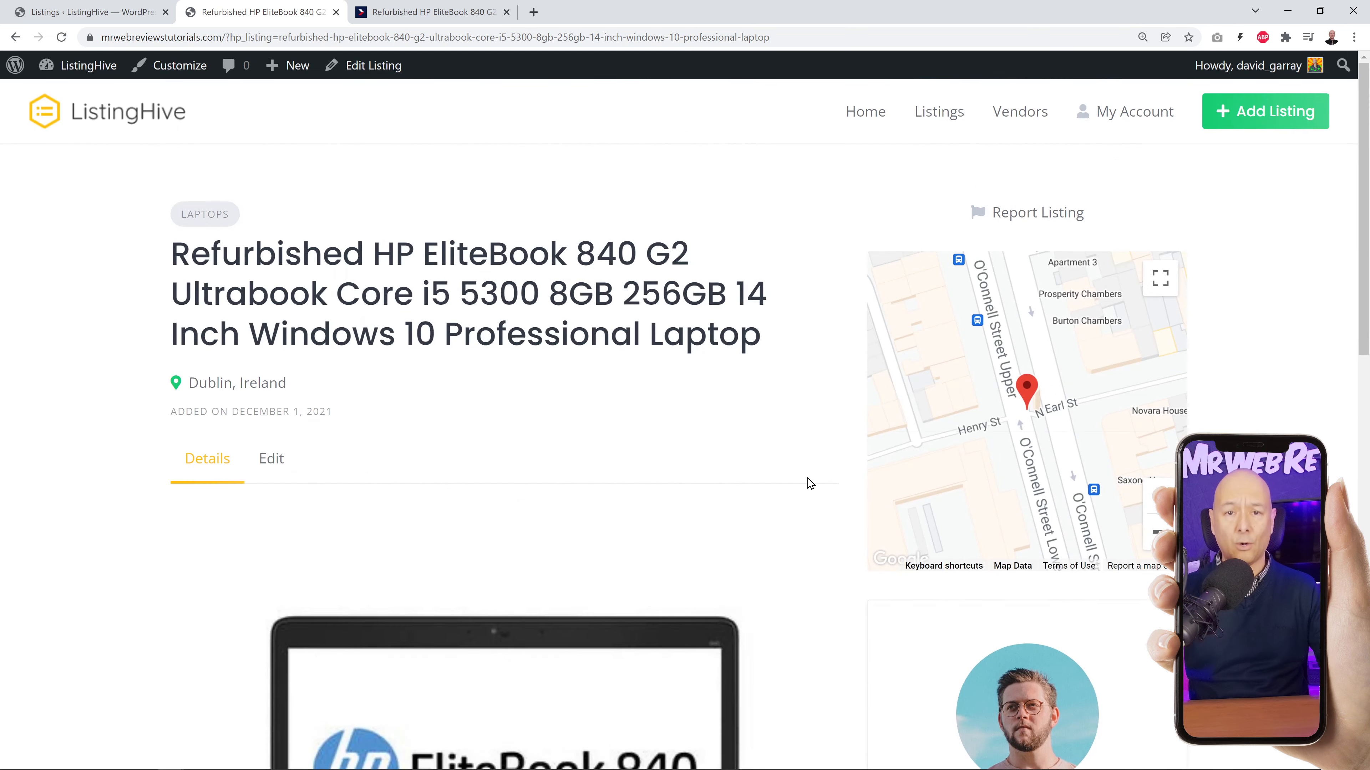